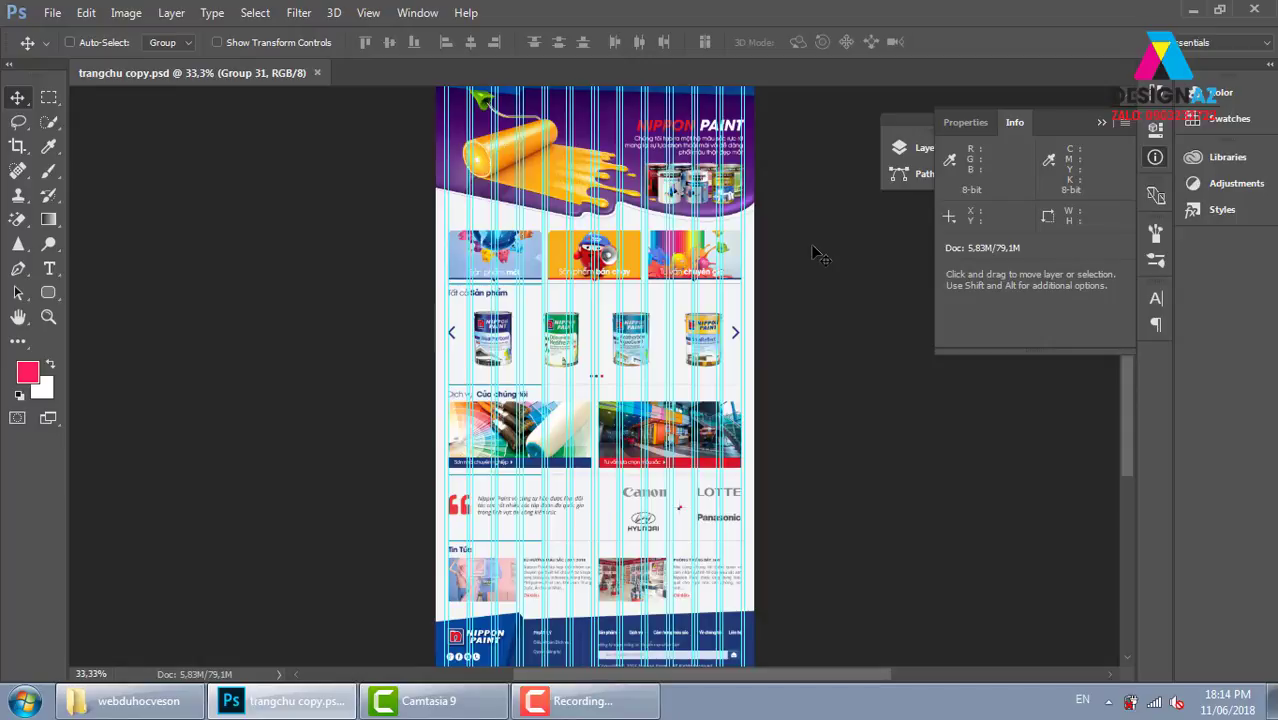
Step: Zoom the homepage mockup to 66.67% at the top, collapse the Info panel, and open the View menu
{"action": "key", "text": "ctrl+plus"}
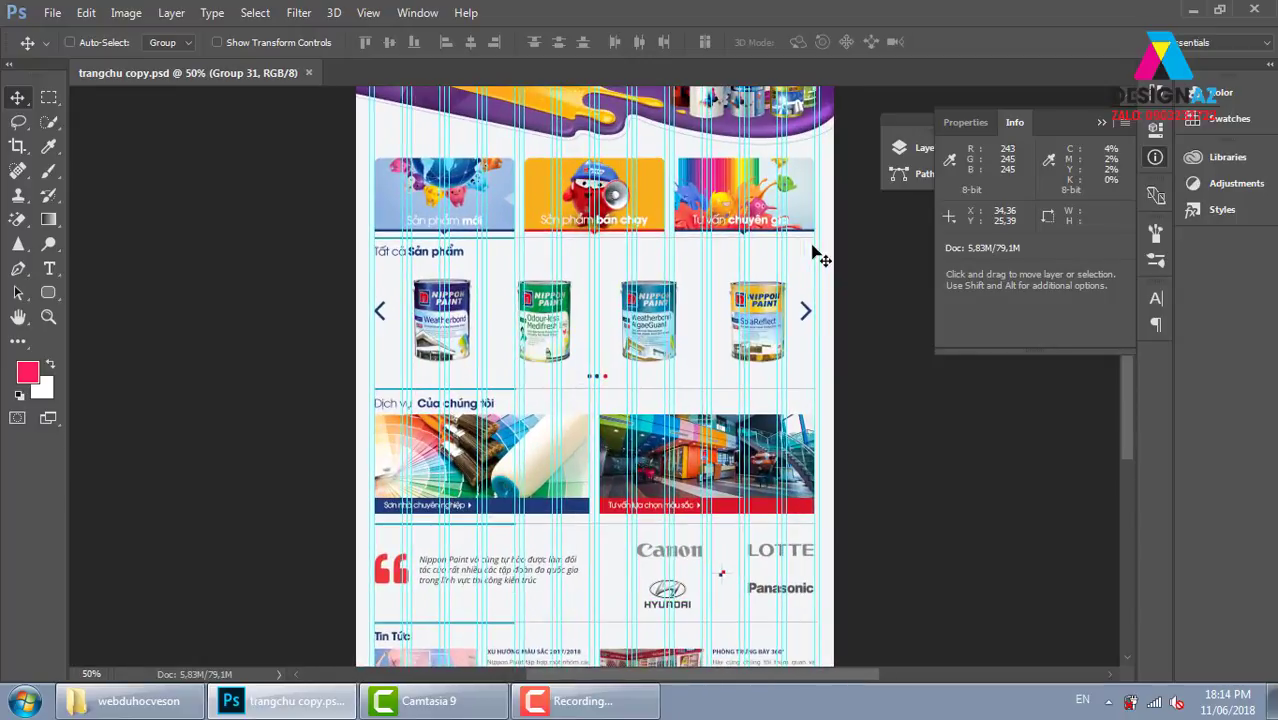
{"action": "key", "text": "ctrl+plus"}
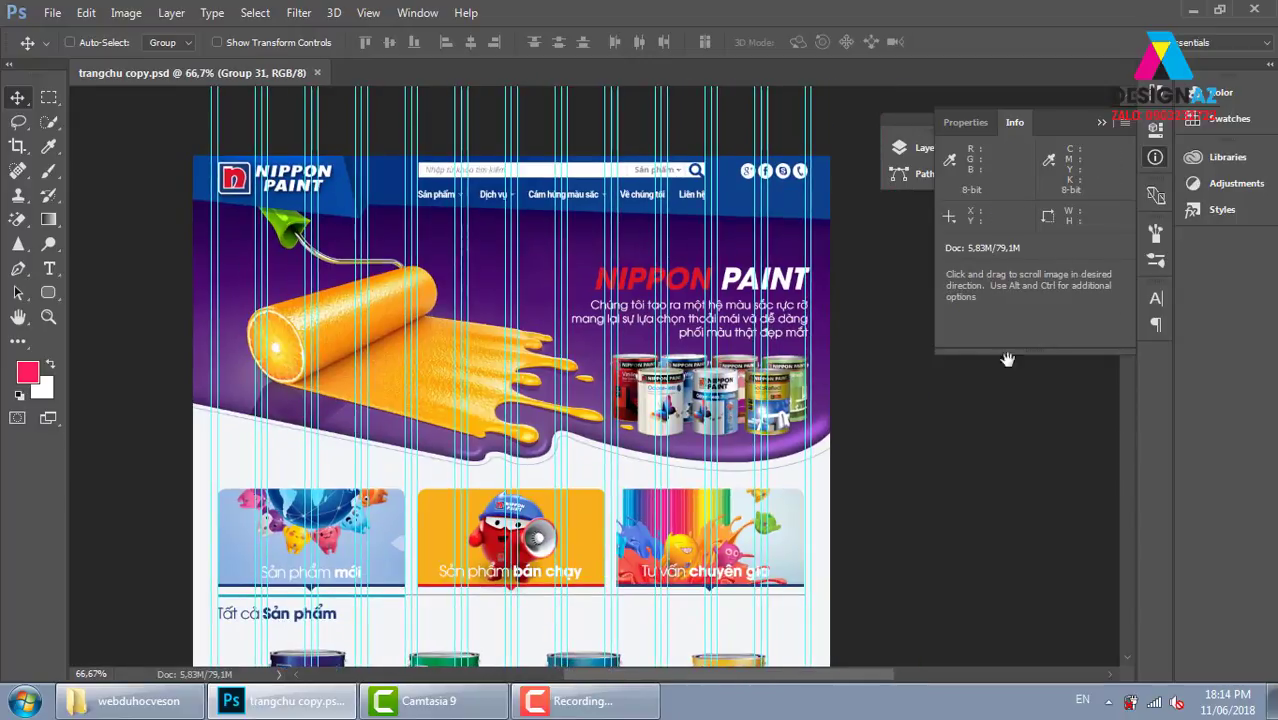
{"action": "left_click", "coordinate": [1102, 121]}
{"action": "left_click_drag", "start_coordinate": [485, 234], "coordinate": [572, 230]}
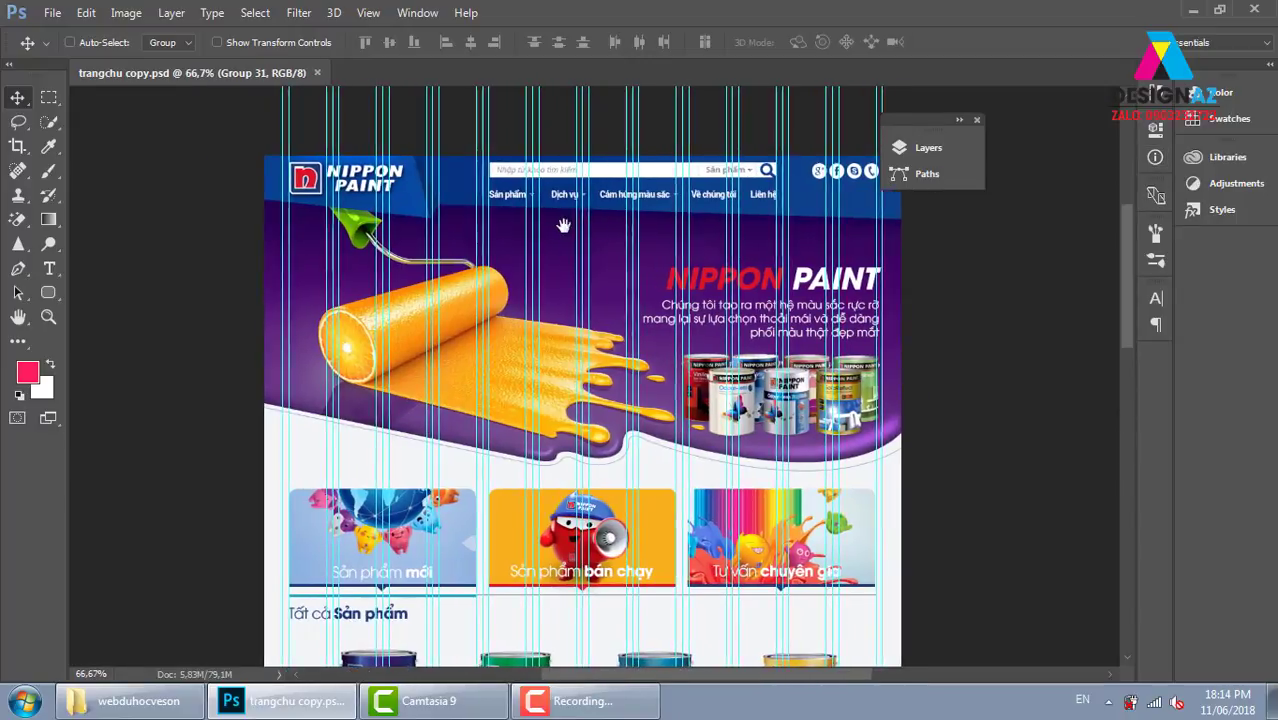
{"action": "left_click", "coordinate": [368, 12]}
{"action": "mouse_move", "coordinate": [388, 397]}
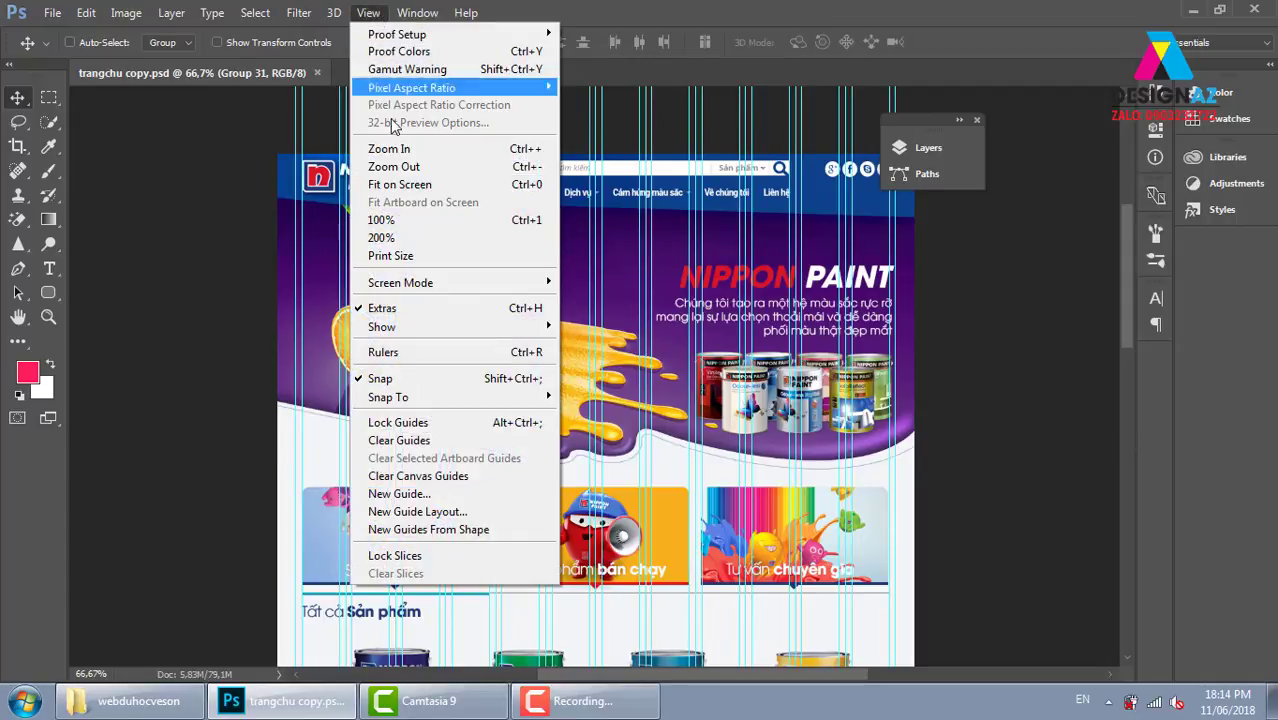
Step: Clear all guides, close the Layers/Paths panel, and show rulers with the page at 100%
{"action": "left_click", "coordinate": [447, 442]}
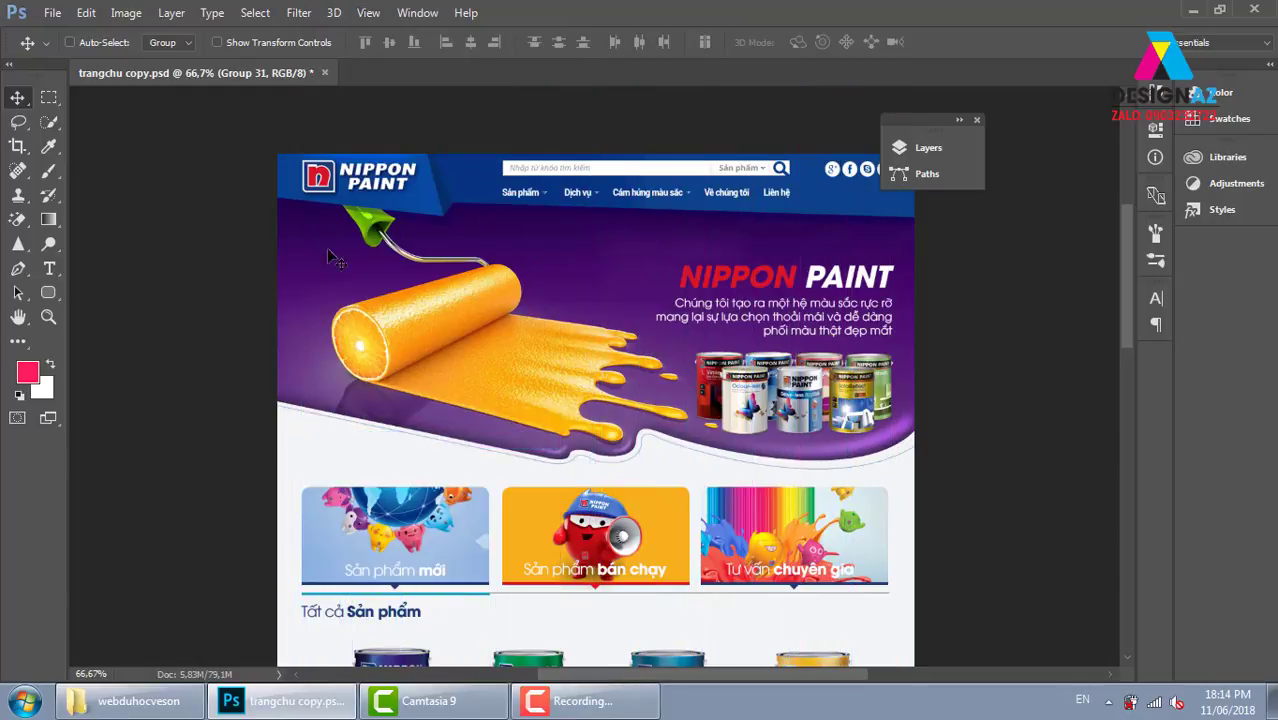
{"action": "left_click", "coordinate": [976, 119]}
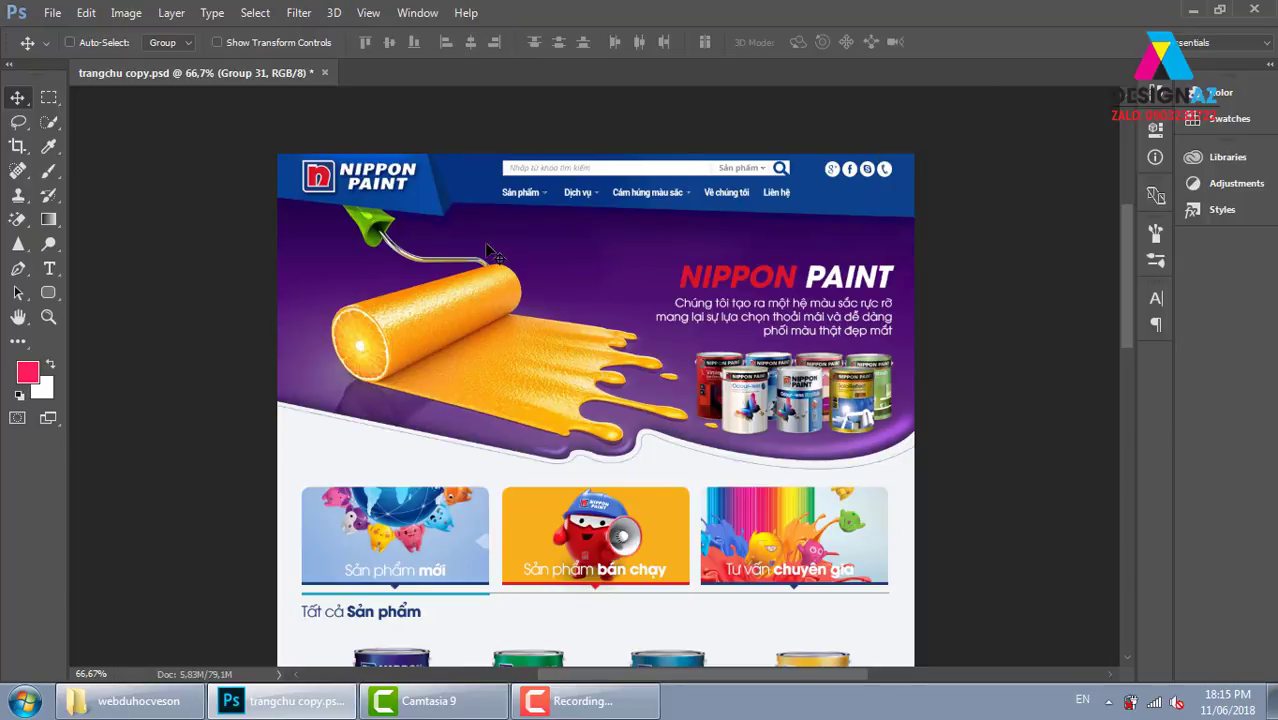
{"action": "mouse_move", "coordinate": [700, 275]}
{"action": "left_mouse_down"}
{"action": "mouse_move", "coordinate": [660, 258]}
{"action": "mouse_move", "coordinate": [726, 311]}
{"action": "left_mouse_up"}
{"action": "key", "text": "ctrl+plus"}
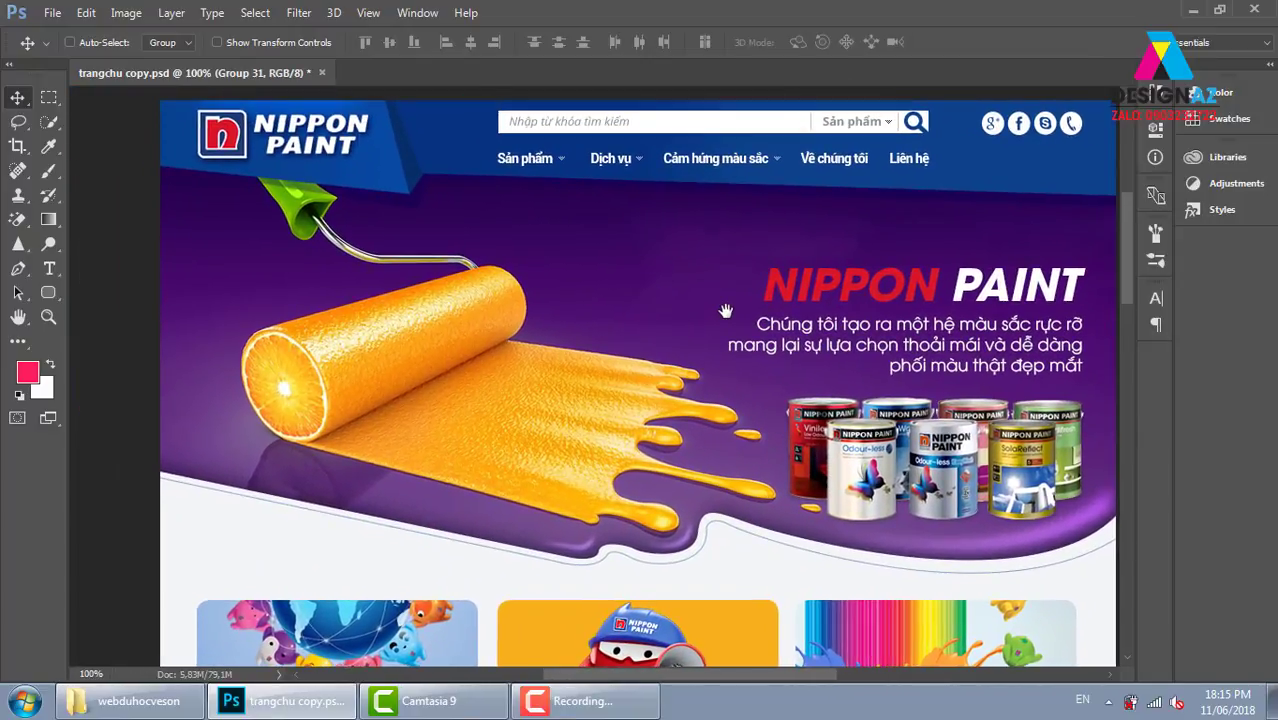
{"action": "key", "text": "ctrl+r"}
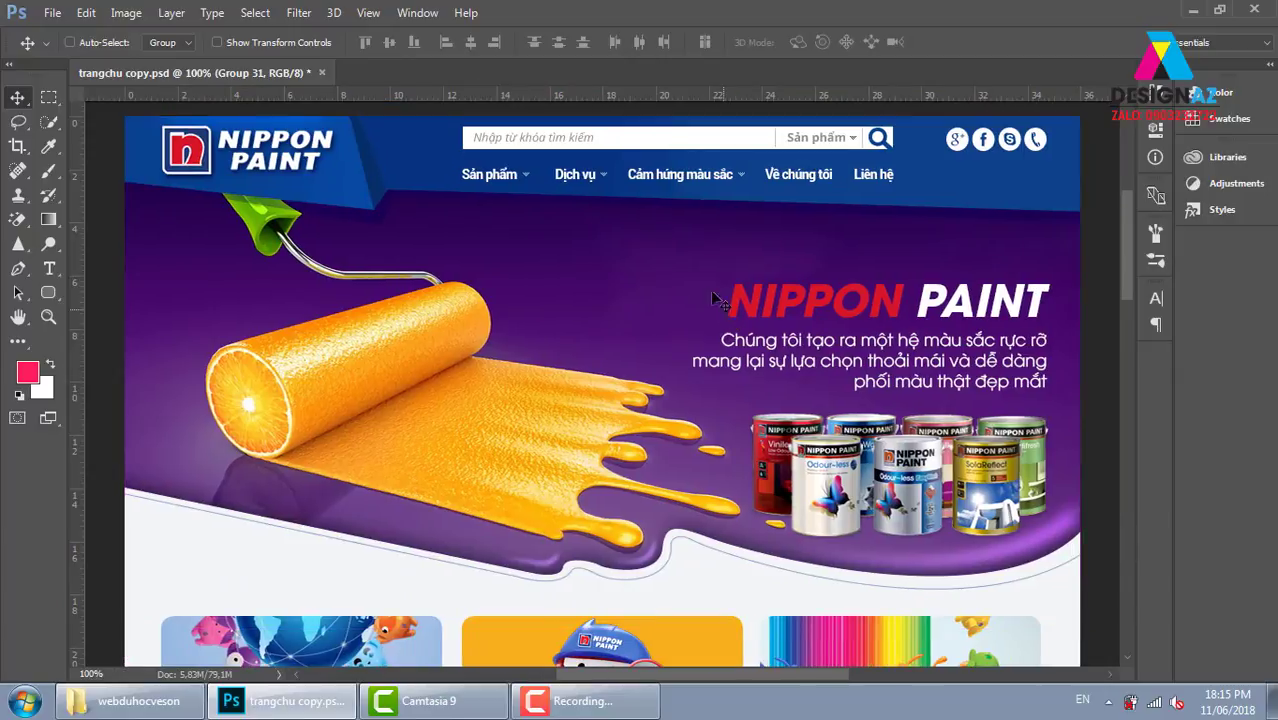
{"action": "scroll", "coordinate": [670, 150], "scroll_direction": "left", "scroll_amount": 2}
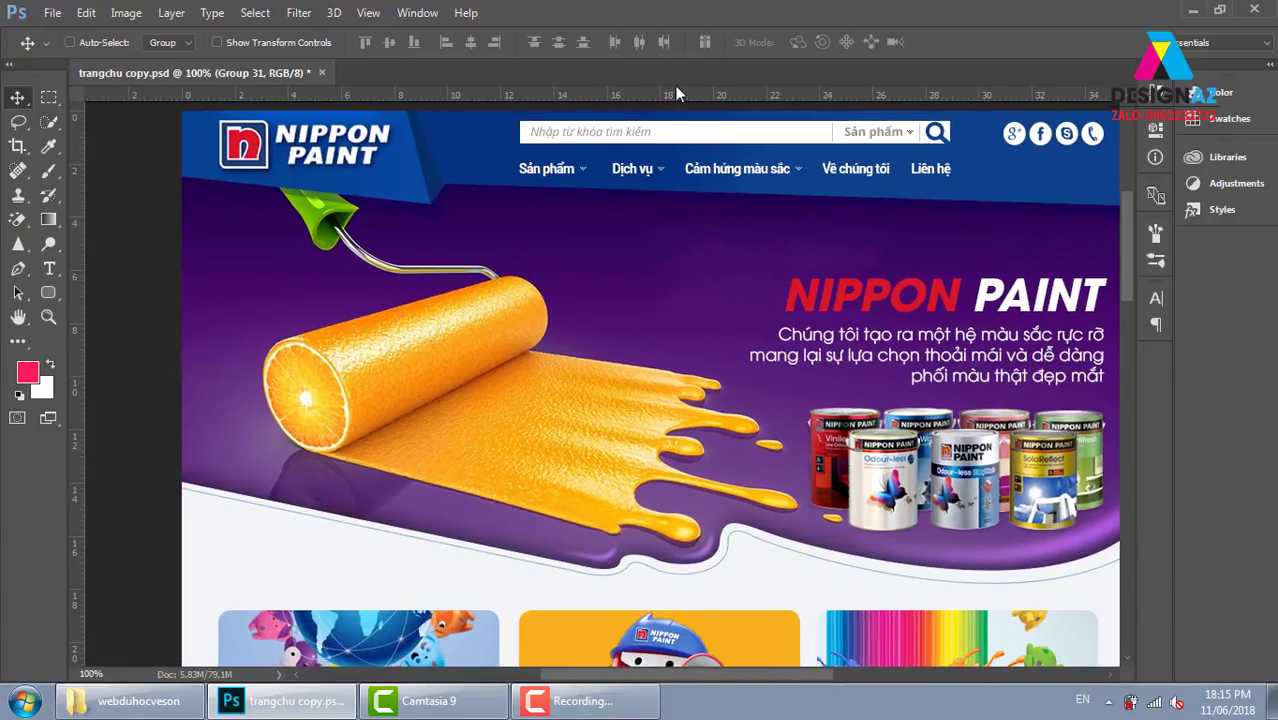
Step: Add horizontal guides under the header navigation and just above the three product cards
{"action": "left_click_drag", "start_coordinate": [667, 98], "coordinate": [667, 222]}
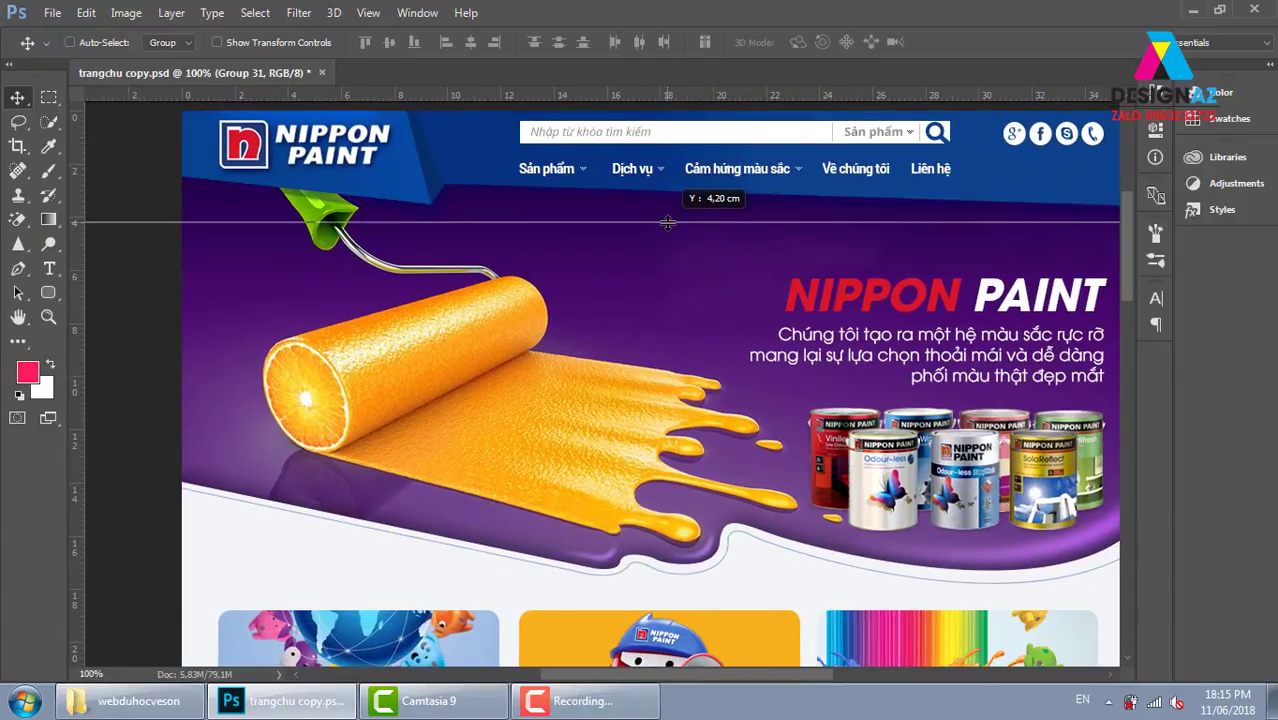
{"action": "scroll", "coordinate": [667, 222], "scroll_direction": "right", "scroll_amount": 2}
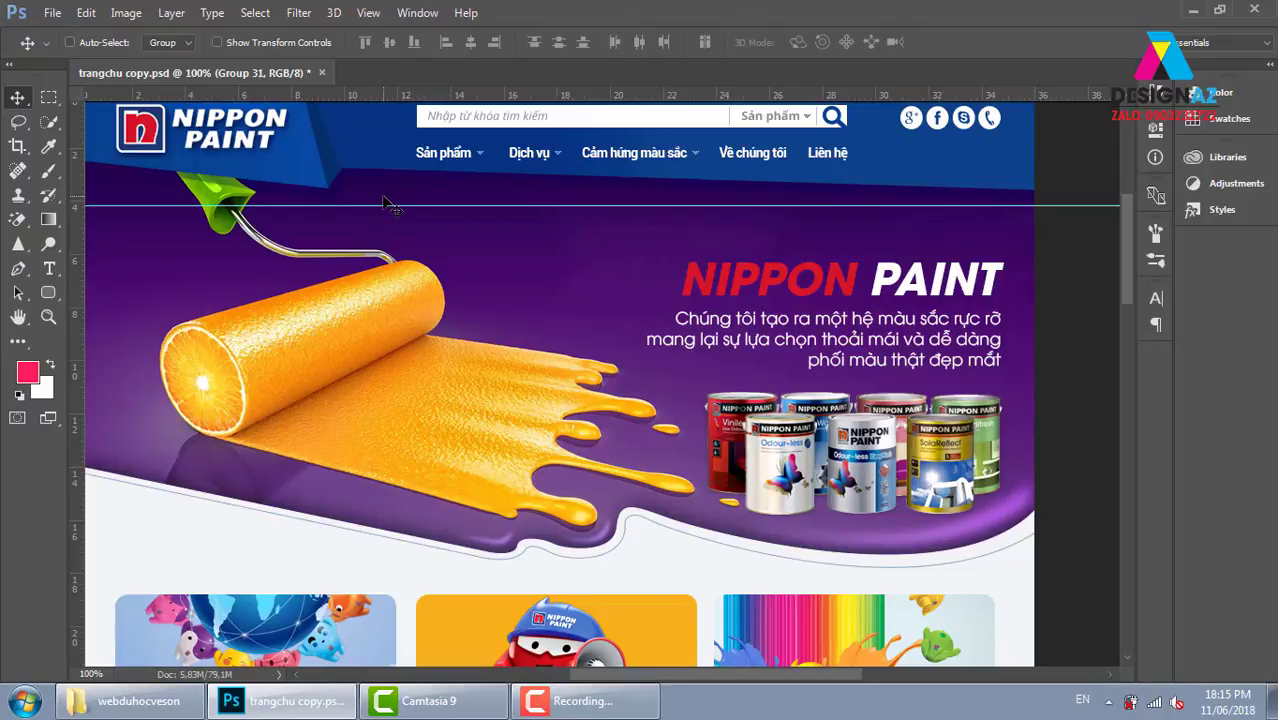
{"action": "left_click_drag", "start_coordinate": [562, 266], "coordinate": [596, 207]}
{"action": "left_click_drag", "start_coordinate": [645, 98], "coordinate": [655, 495]}
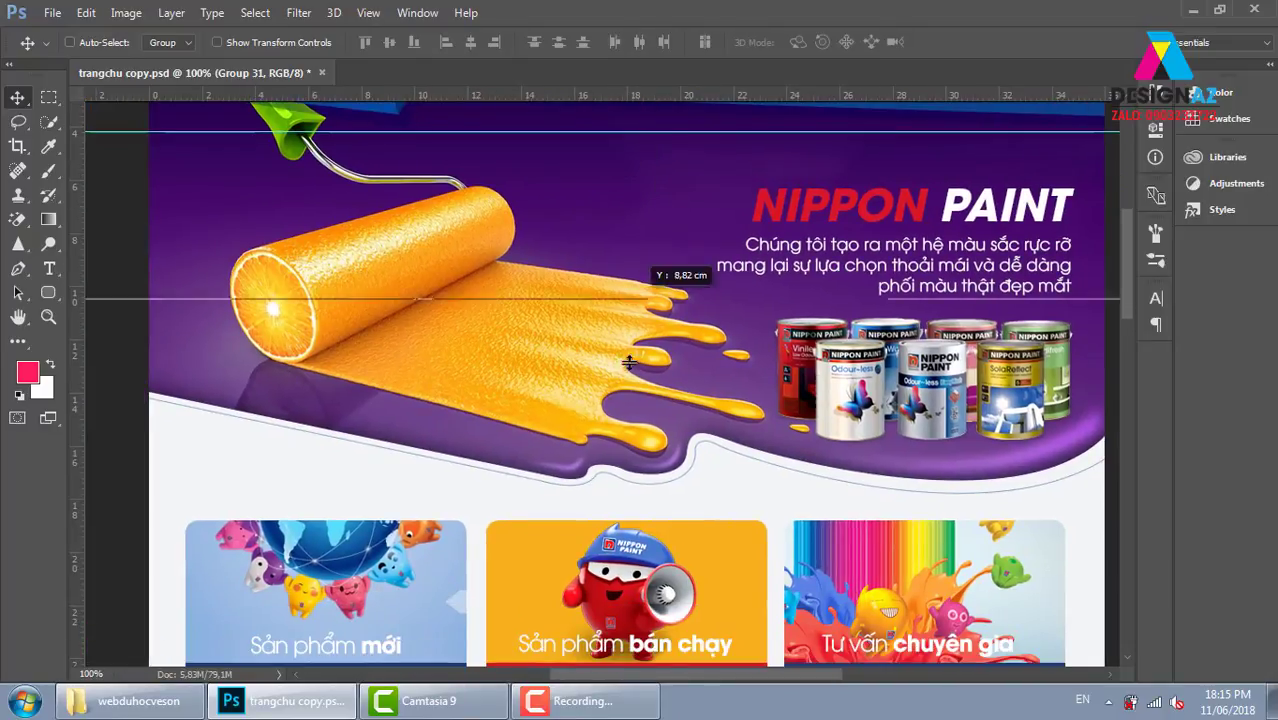
{"action": "mouse_move", "coordinate": [876, 390]}
{"action": "left_mouse_down"}
{"action": "mouse_move", "coordinate": [688, 365]}
{"action": "mouse_move", "coordinate": [882, 406]}
{"action": "left_mouse_up"}
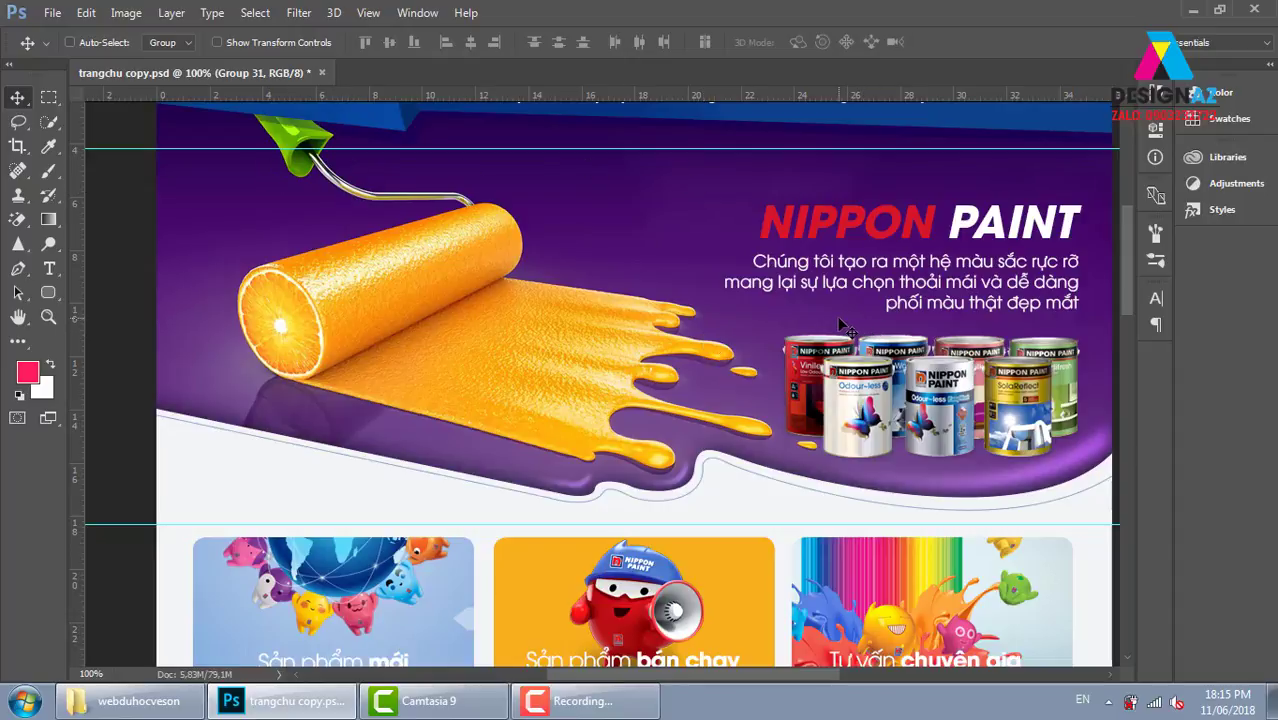
{"action": "left_click_drag", "start_coordinate": [845, 394], "coordinate": [736, 343]}
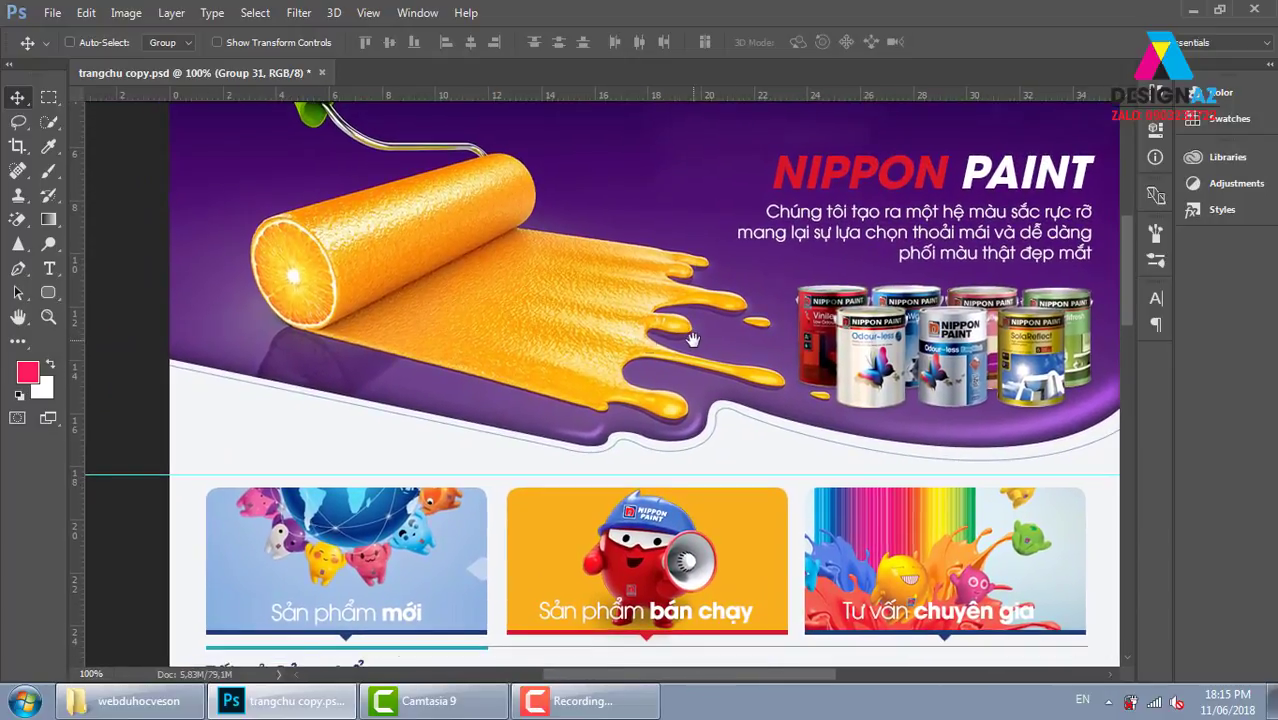
{"action": "left_click_drag", "start_coordinate": [736, 343], "coordinate": [749, 345]}
Step: Switch to the Slice Tool and generate slices from the existing guides
{"action": "left_click", "coordinate": [20, 147]}
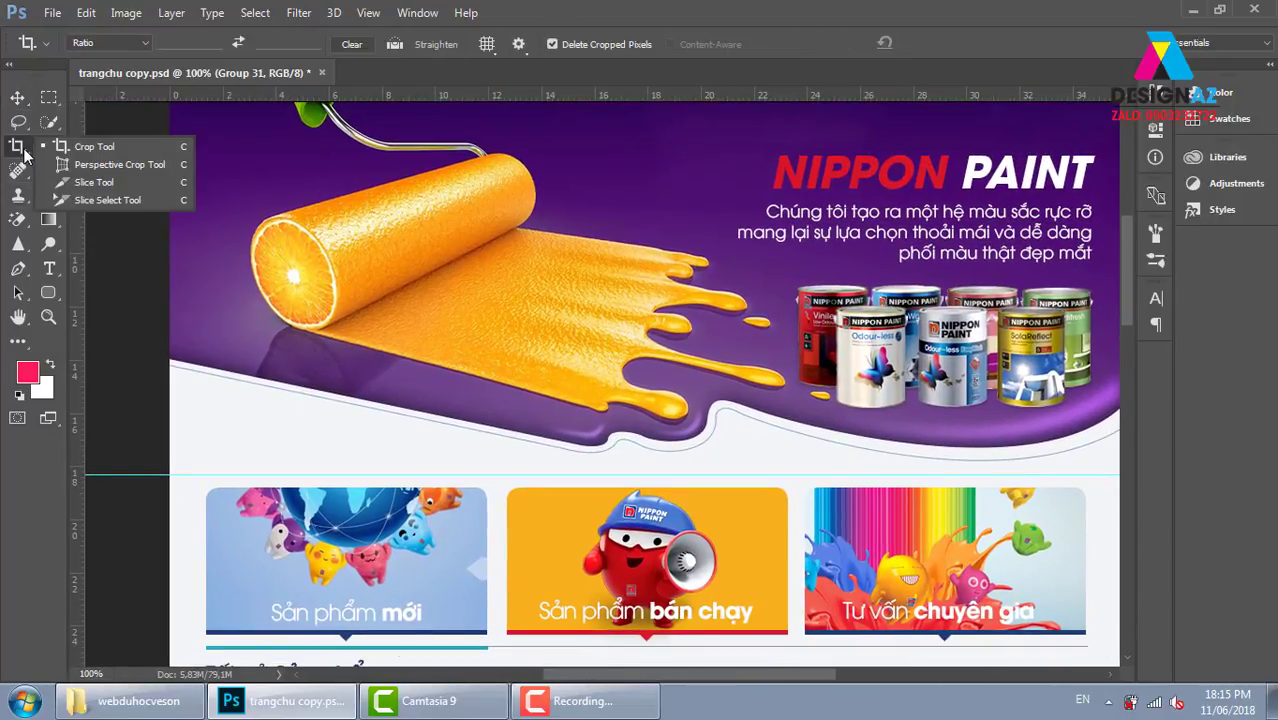
{"action": "left_click", "coordinate": [115, 182]}
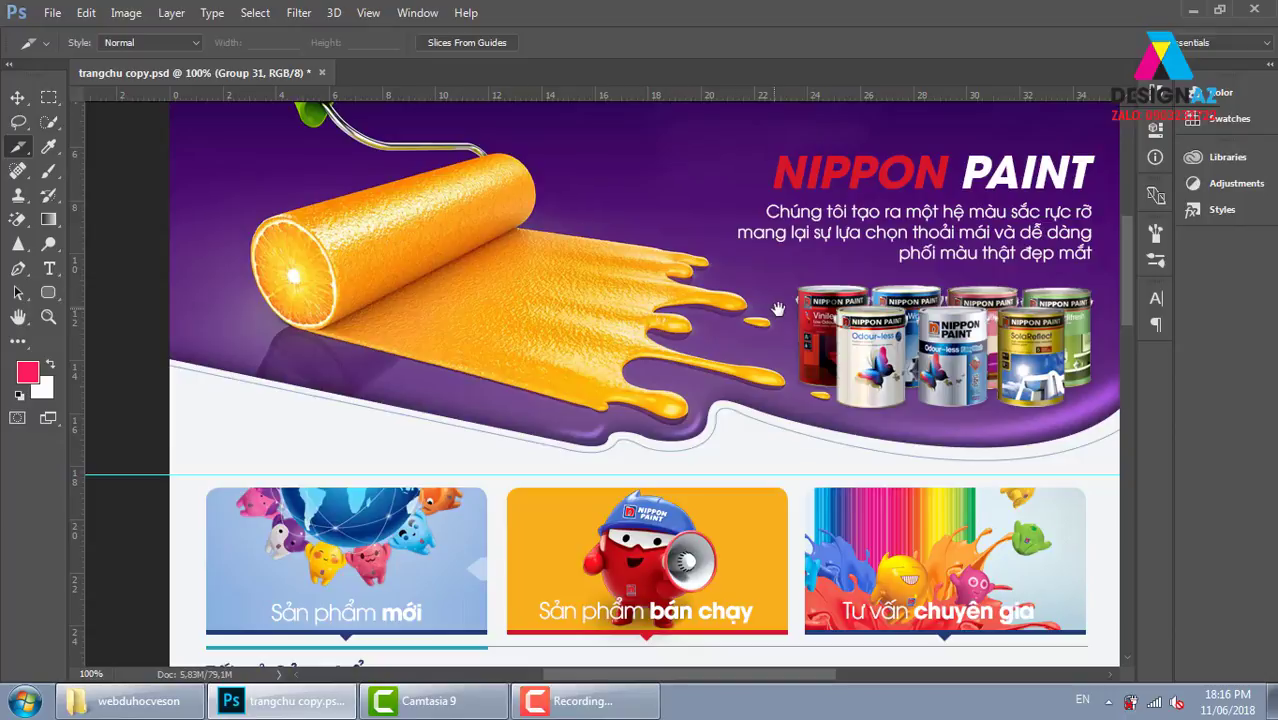
{"action": "left_click_drag", "start_coordinate": [758, 303], "coordinate": [722, 323]}
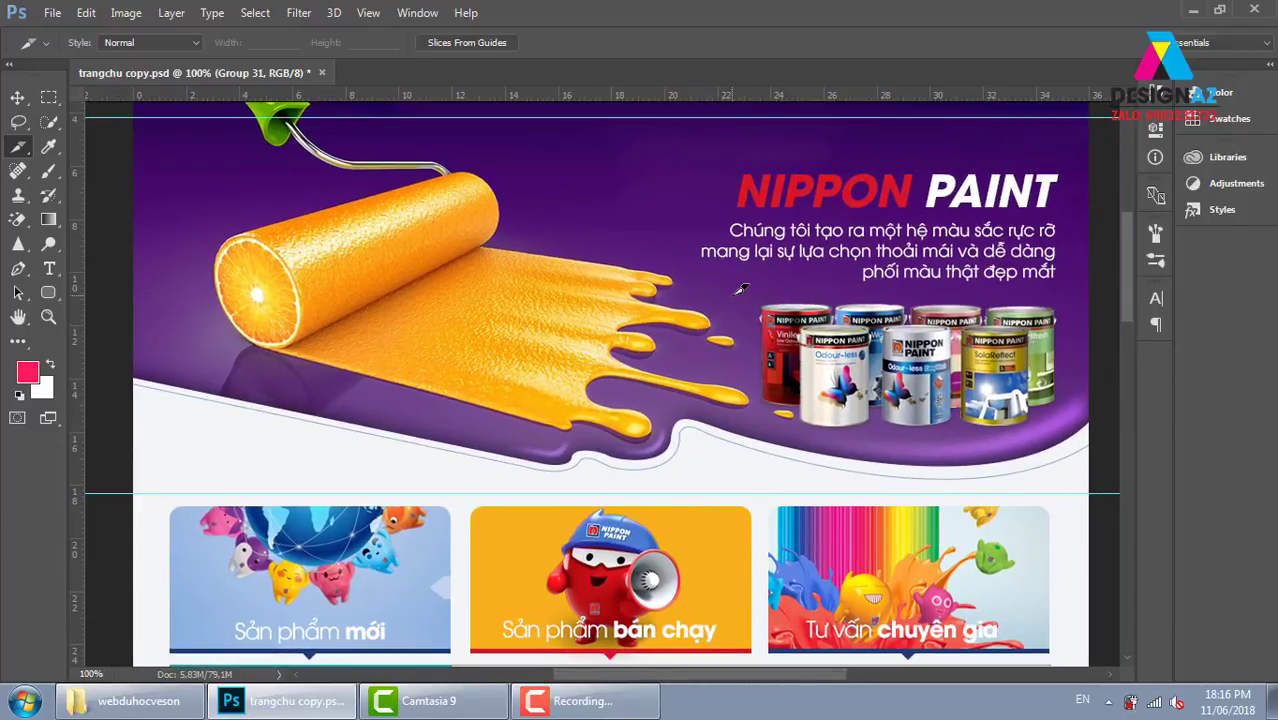
{"action": "left_click", "coordinate": [467, 42]}
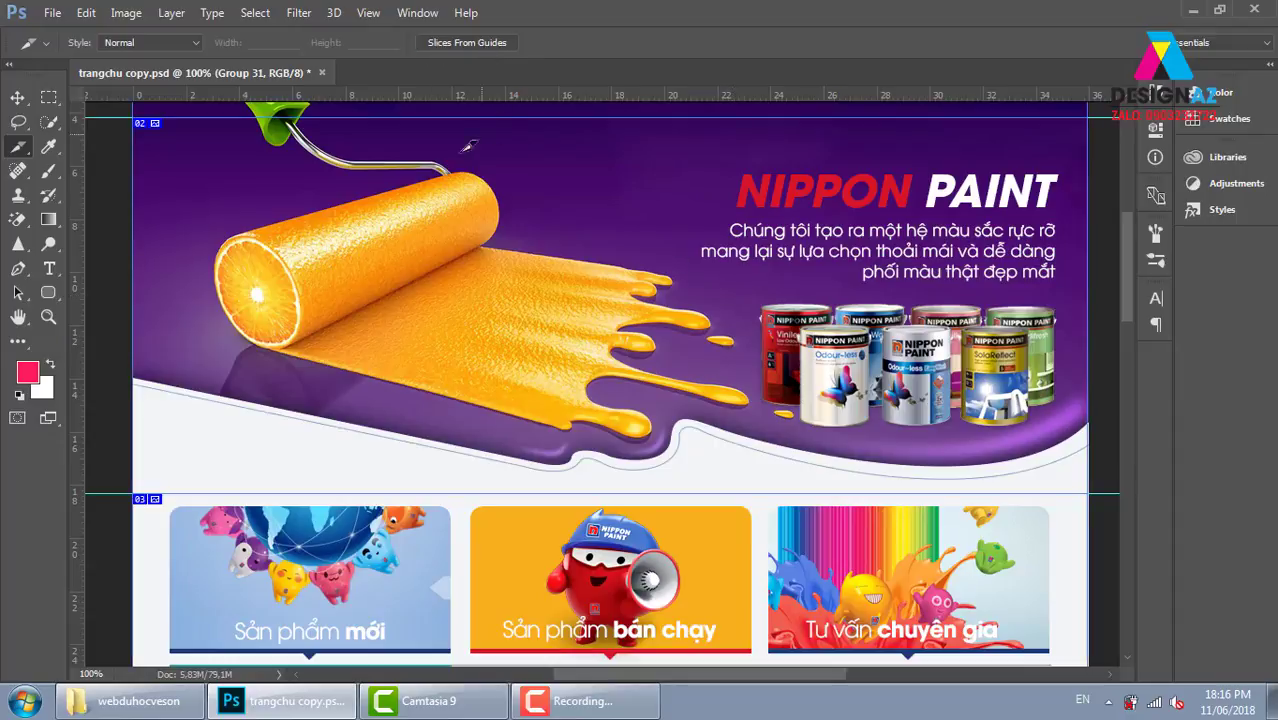
Step: Scroll down the sliced homepage to inspect the slices through to the footer
{"action": "left_click_drag", "start_coordinate": [546, 279], "coordinate": [546, 287]}
{"action": "scroll", "coordinate": [546, 287], "scroll_direction": "up", "scroll_amount": 2}
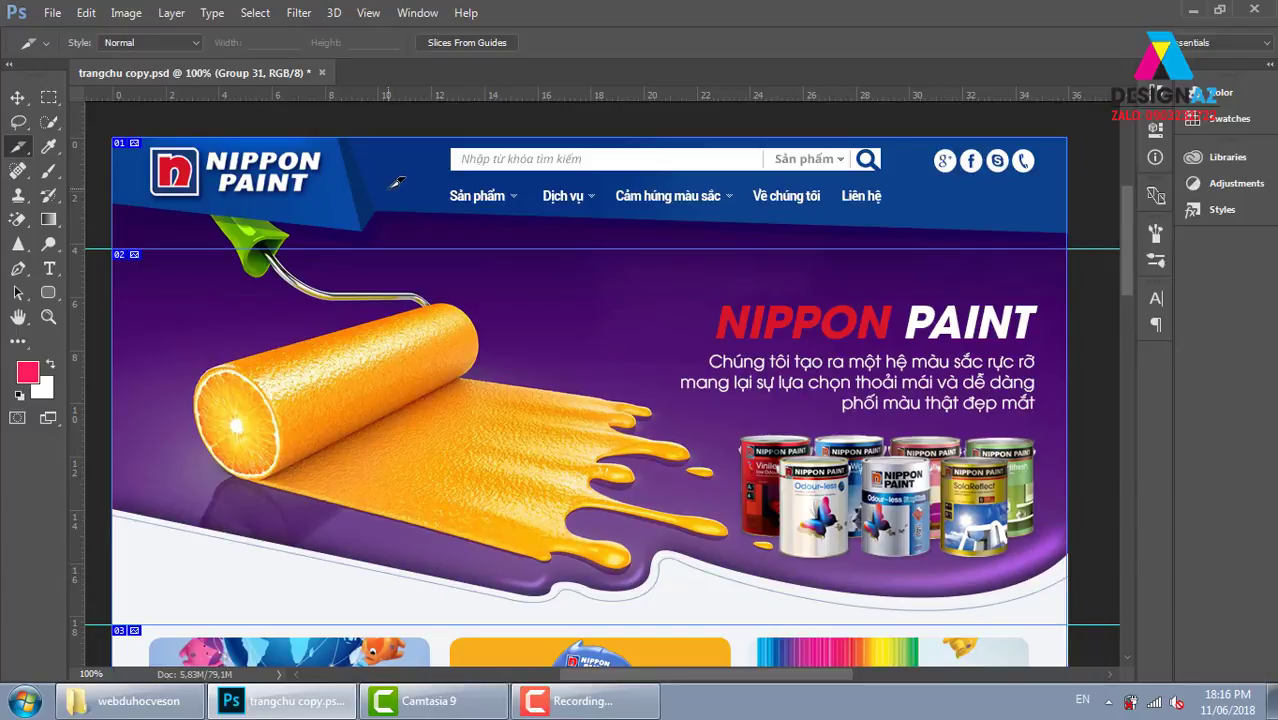
{"action": "scroll", "coordinate": [530, 250], "scroll_direction": "down", "scroll_amount": 1}
{"action": "scroll", "coordinate": [510, 156], "scroll_direction": "down", "scroll_amount": 5}
{"action": "scroll", "coordinate": [556, 379], "scroll_direction": "down", "scroll_amount": 2}
{"action": "scroll", "coordinate": [542, 251], "scroll_direction": "down", "scroll_amount": 1}
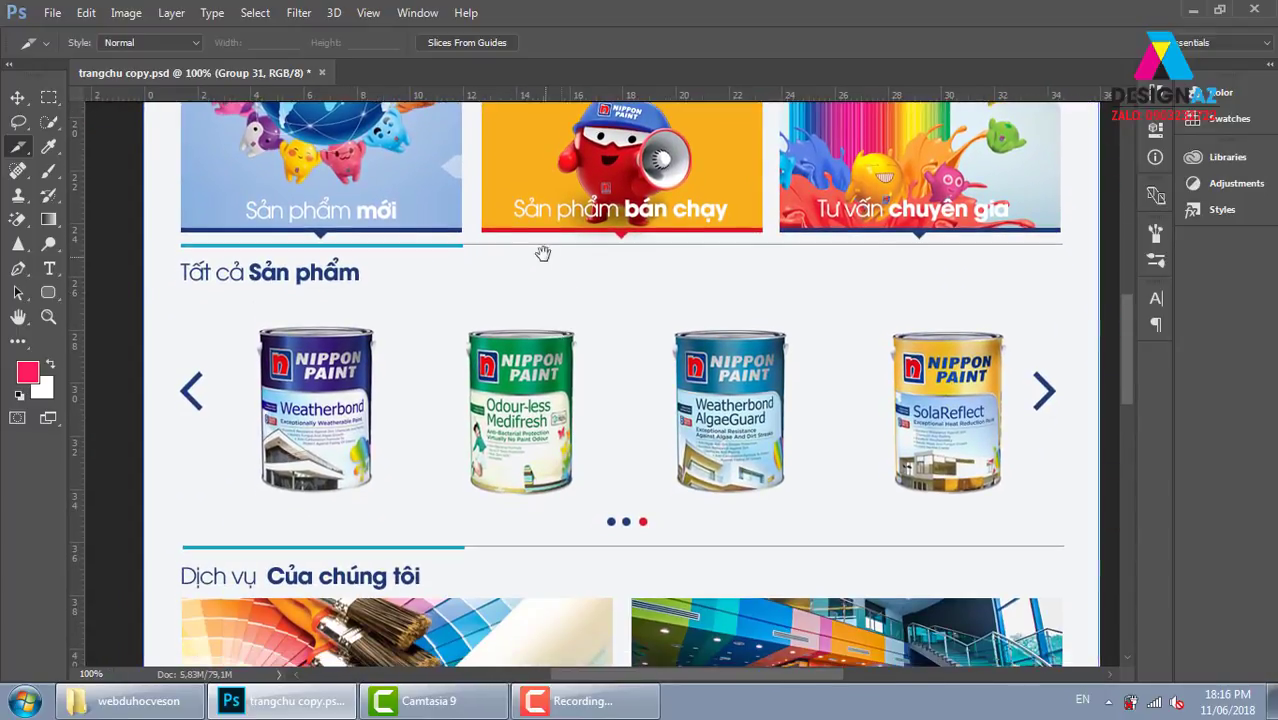
{"action": "scroll", "coordinate": [585, 228], "scroll_direction": "down", "scroll_amount": 1}
{"action": "scroll", "coordinate": [584, 382], "scroll_direction": "down", "scroll_amount": 5}
{"action": "scroll", "coordinate": [584, 382], "scroll_direction": "down", "scroll_amount": 5}
{"action": "scroll", "coordinate": [598, 285], "scroll_direction": "down", "scroll_amount": 2}
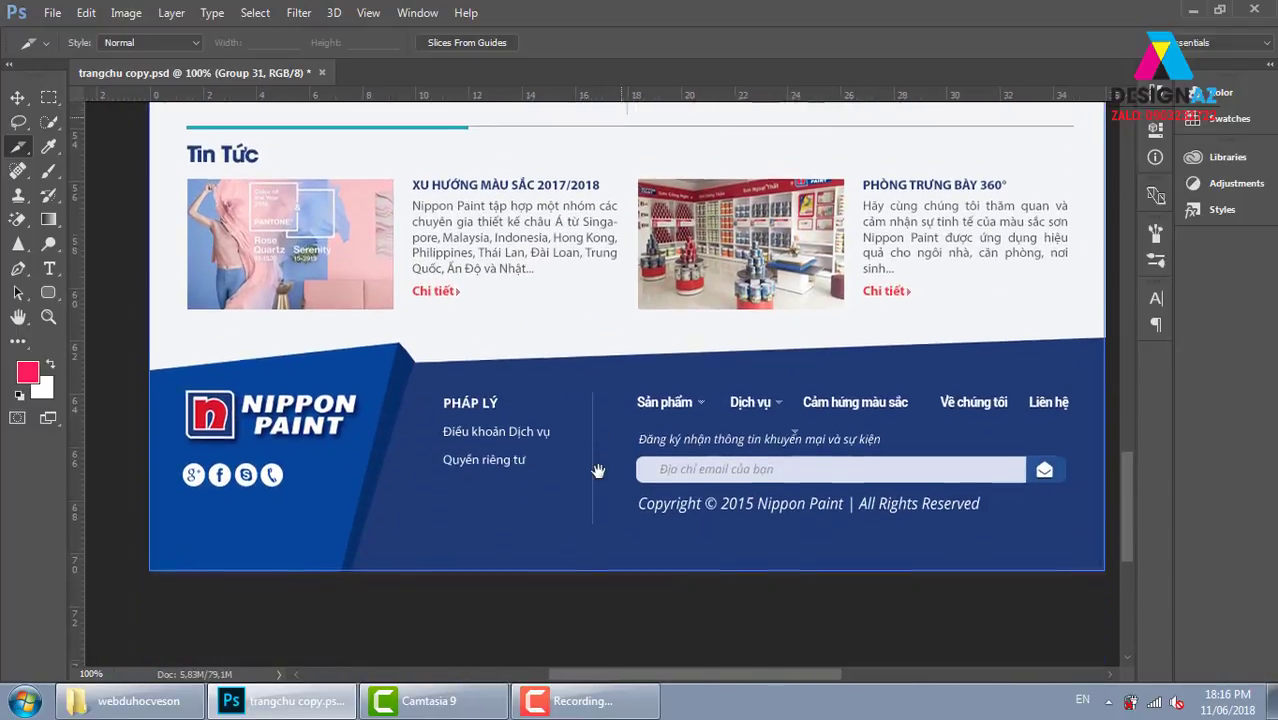
{"action": "scroll", "coordinate": [593, 388], "scroll_direction": "down", "scroll_amount": 2}
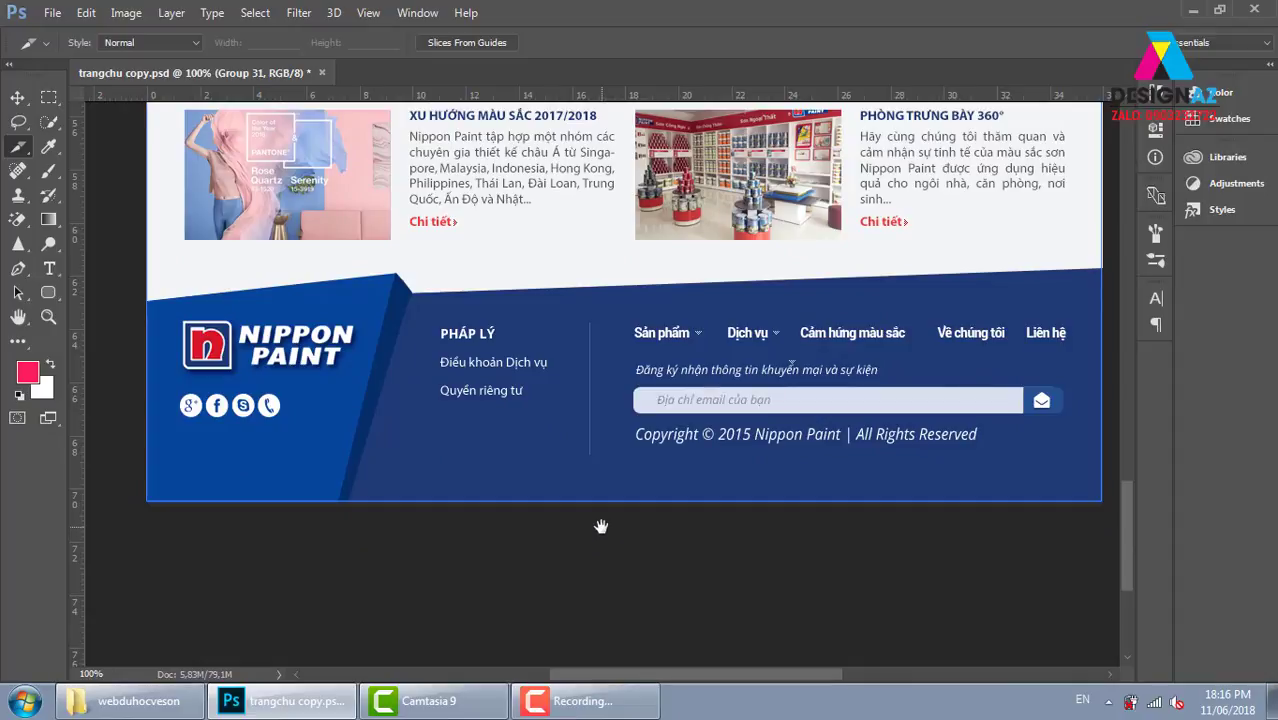
Step: Scroll back up to the header and open the File menu for exporting
{"action": "scroll", "coordinate": [615, 420], "scroll_direction": "up", "scroll_amount": 4}
{"action": "scroll", "coordinate": [608, 480], "scroll_direction": "up", "scroll_amount": 4}
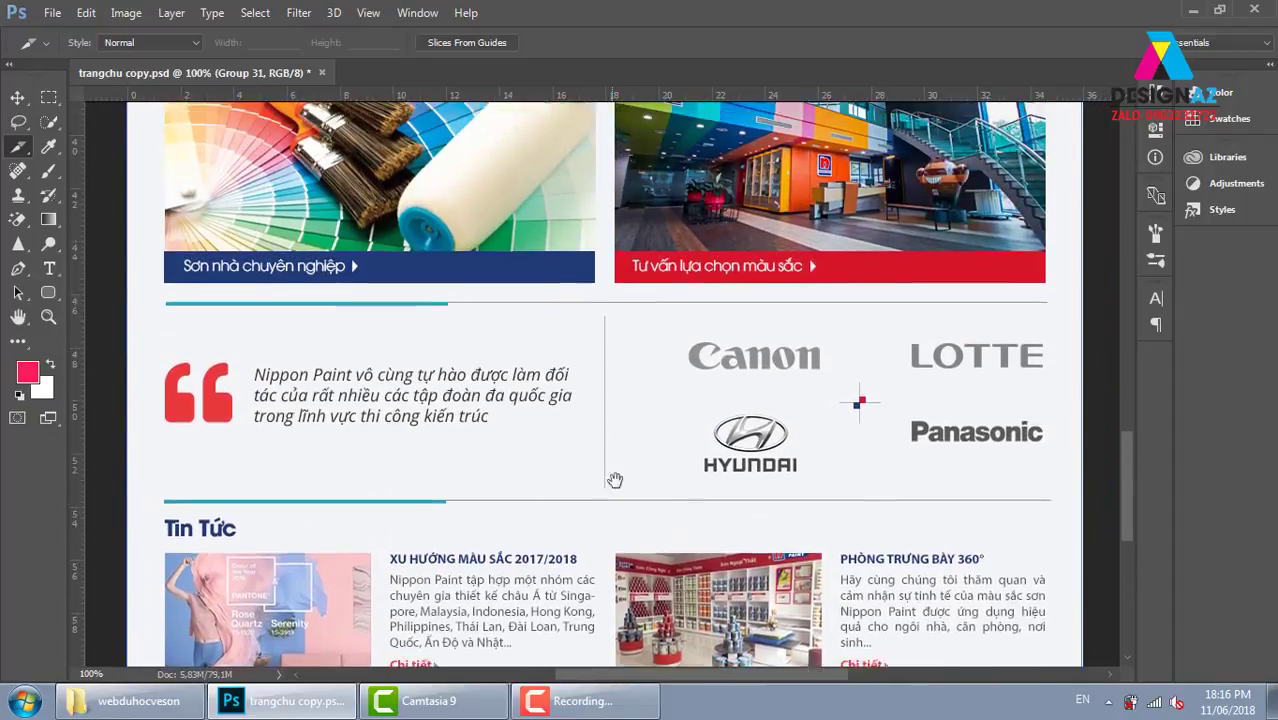
{"action": "scroll", "coordinate": [620, 530], "scroll_direction": "up", "scroll_amount": 2}
{"action": "scroll", "coordinate": [615, 520], "scroll_direction": "up", "scroll_amount": 3}
{"action": "scroll", "coordinate": [606, 490], "scroll_direction": "up", "scroll_amount": 4}
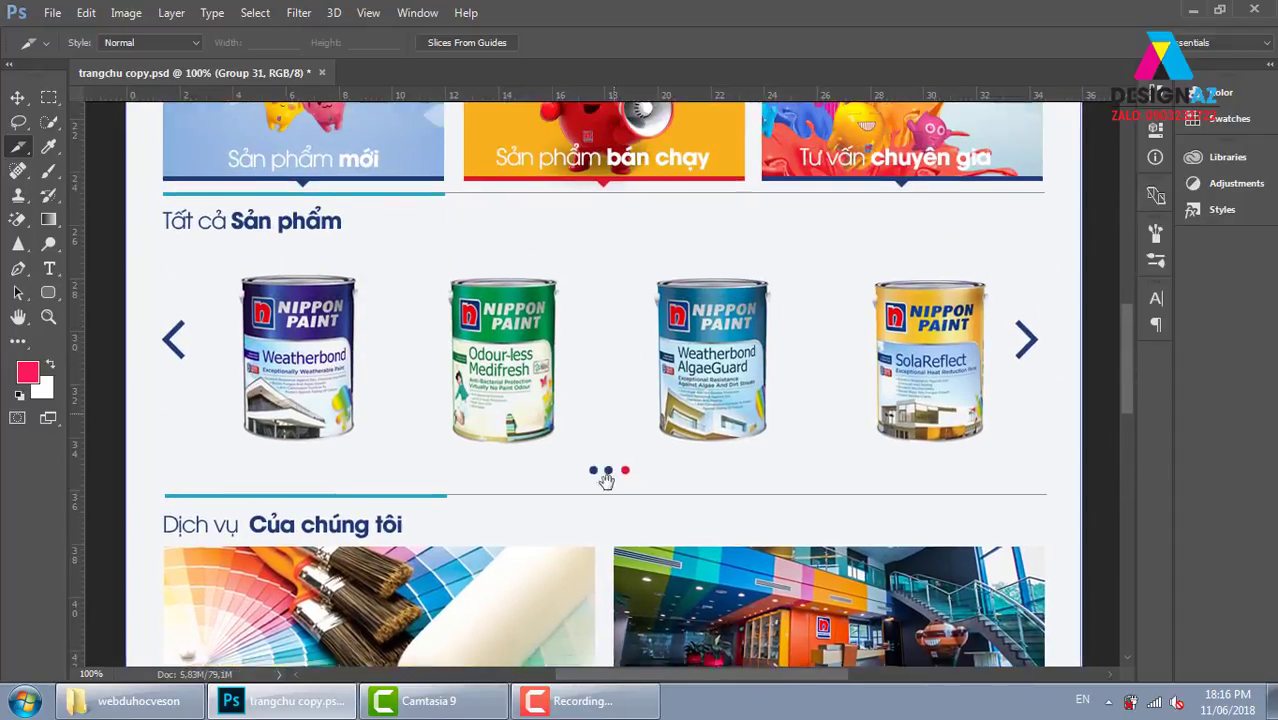
{"action": "scroll", "coordinate": [604, 483], "scroll_direction": "up", "scroll_amount": 2}
{"action": "scroll", "coordinate": [606, 483], "scroll_direction": "up", "scroll_amount": 1}
{"action": "left_click_drag", "start_coordinate": [616, 436], "coordinate": [607, 368]}
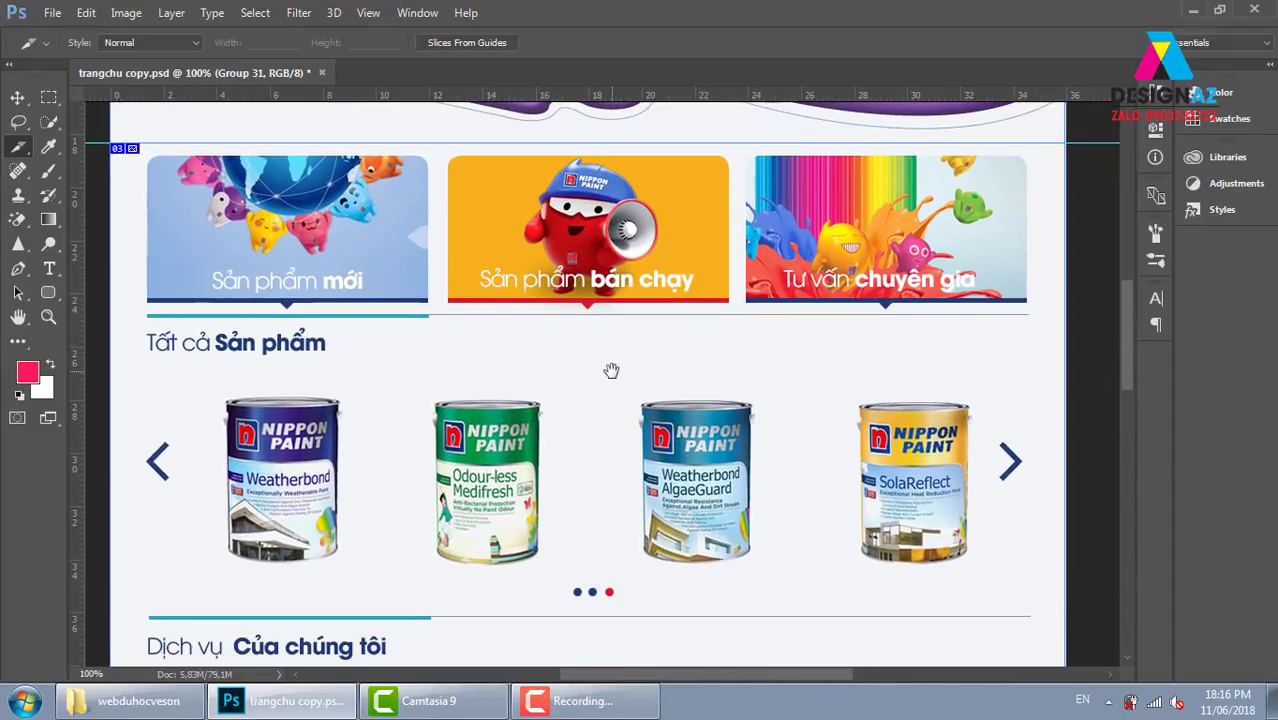
{"action": "left_click", "coordinate": [52, 13]}
{"action": "mouse_move", "coordinate": [120, 283]}
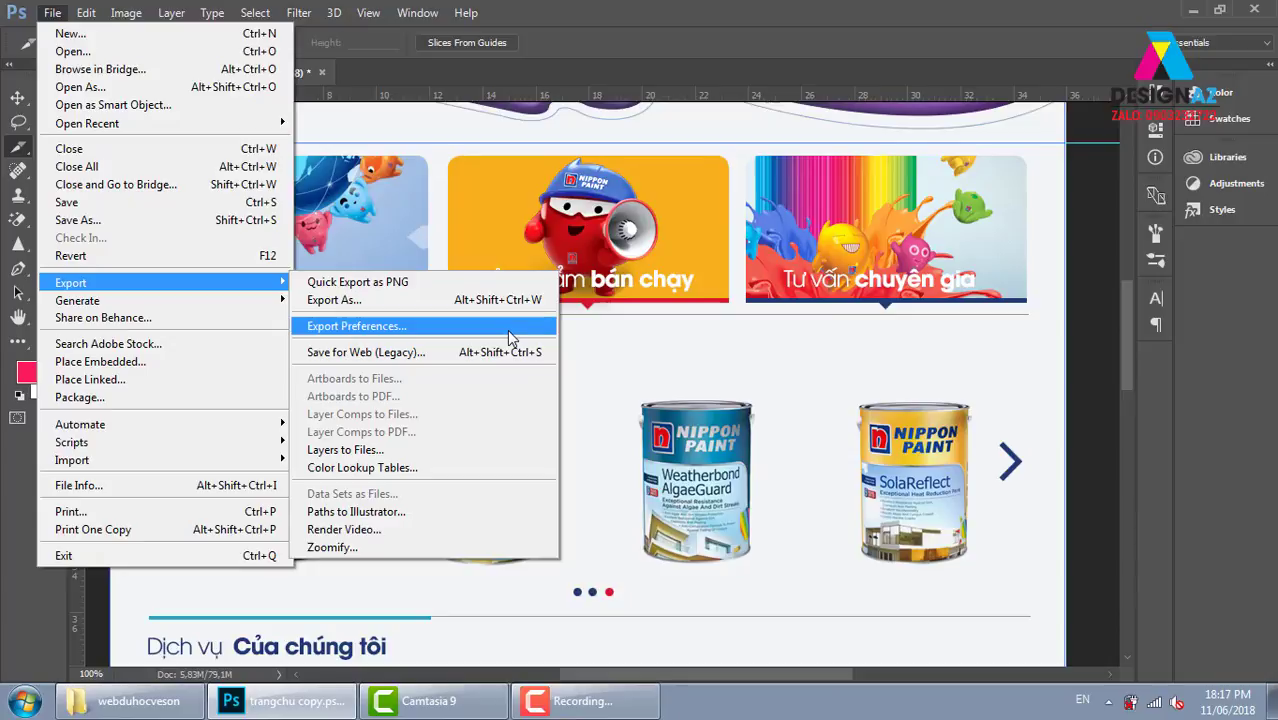
Step: Open Save for Web, zoom the preview out, and set the format to JPEG
{"action": "left_click", "coordinate": [484, 354]}
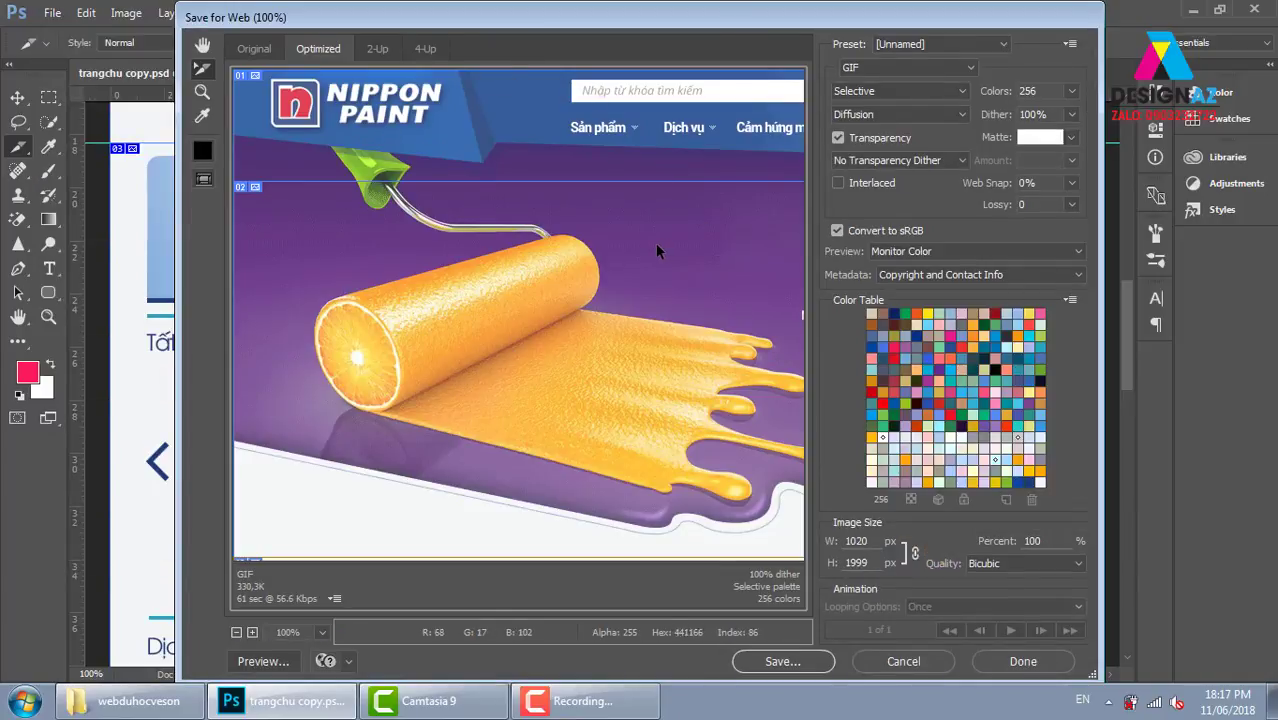
{"action": "key", "text": "ctrl+minus"}
{"action": "key", "text": "ctrl+minus"}
{"action": "key", "text": "ctrl+minus"}
{"action": "key", "text": "ctrl+minus"}
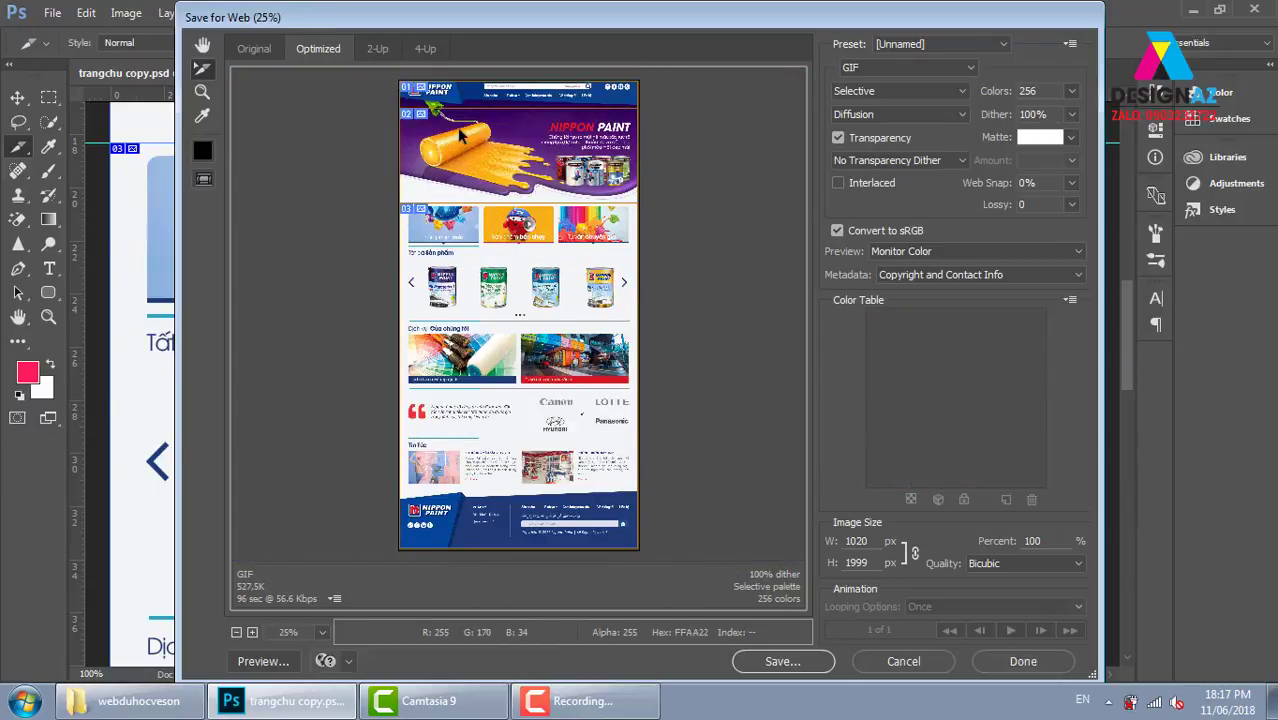
{"action": "left_click", "coordinate": [932, 67]}
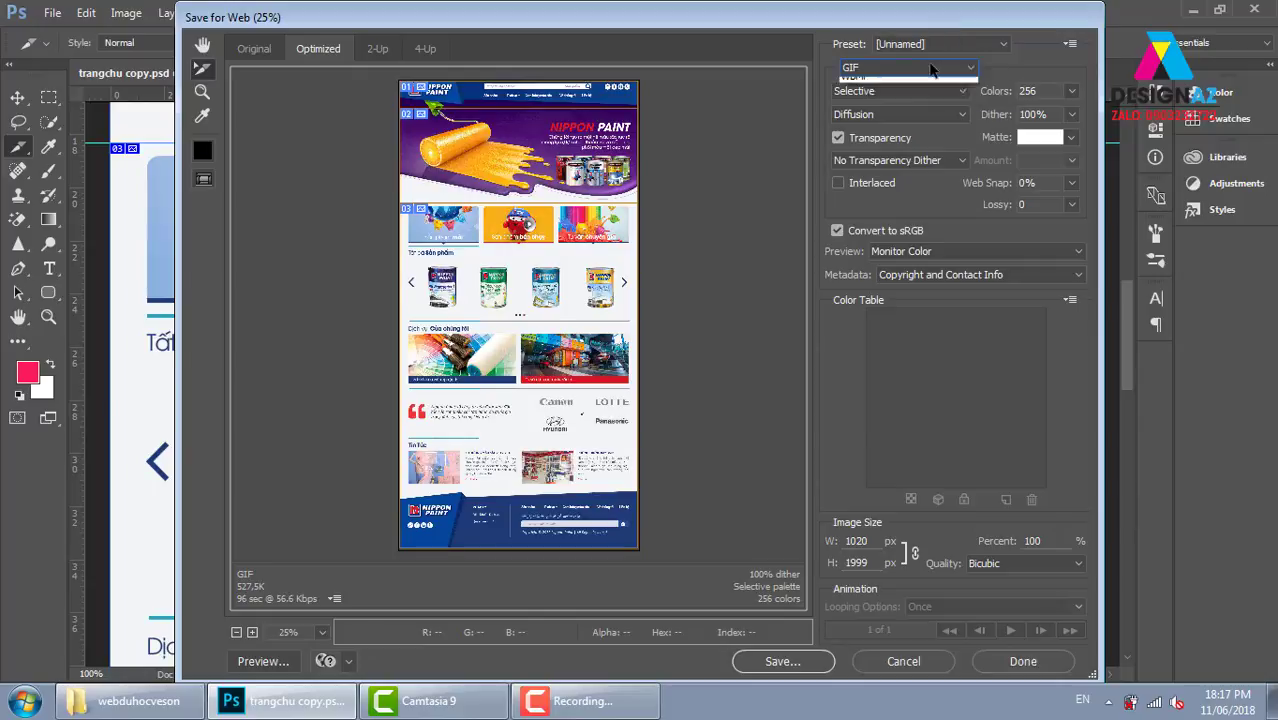
{"action": "left_click", "coordinate": [884, 101]}
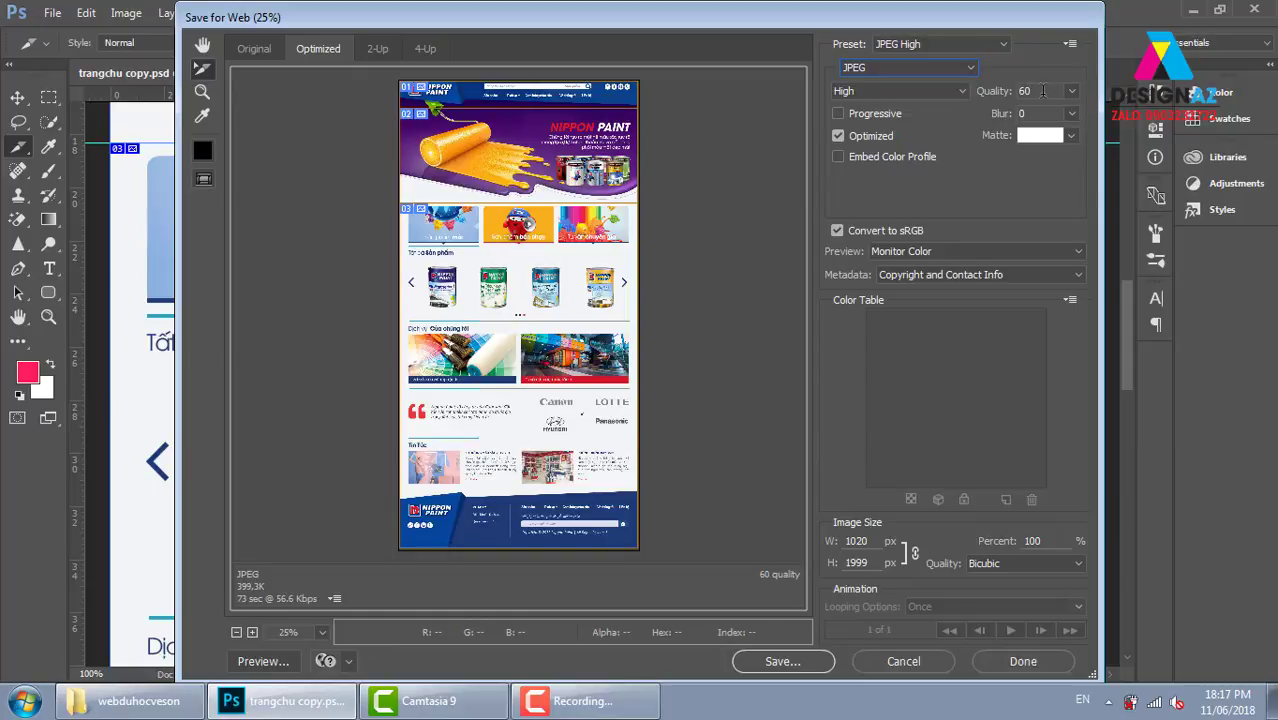
Step: Adjust JPEG quality to 100, then down to 48, then back up to 69
{"action": "left_click", "coordinate": [1071, 91]}
{"action": "left_click_drag", "start_coordinate": [1042, 118], "coordinate": [1087, 120]}
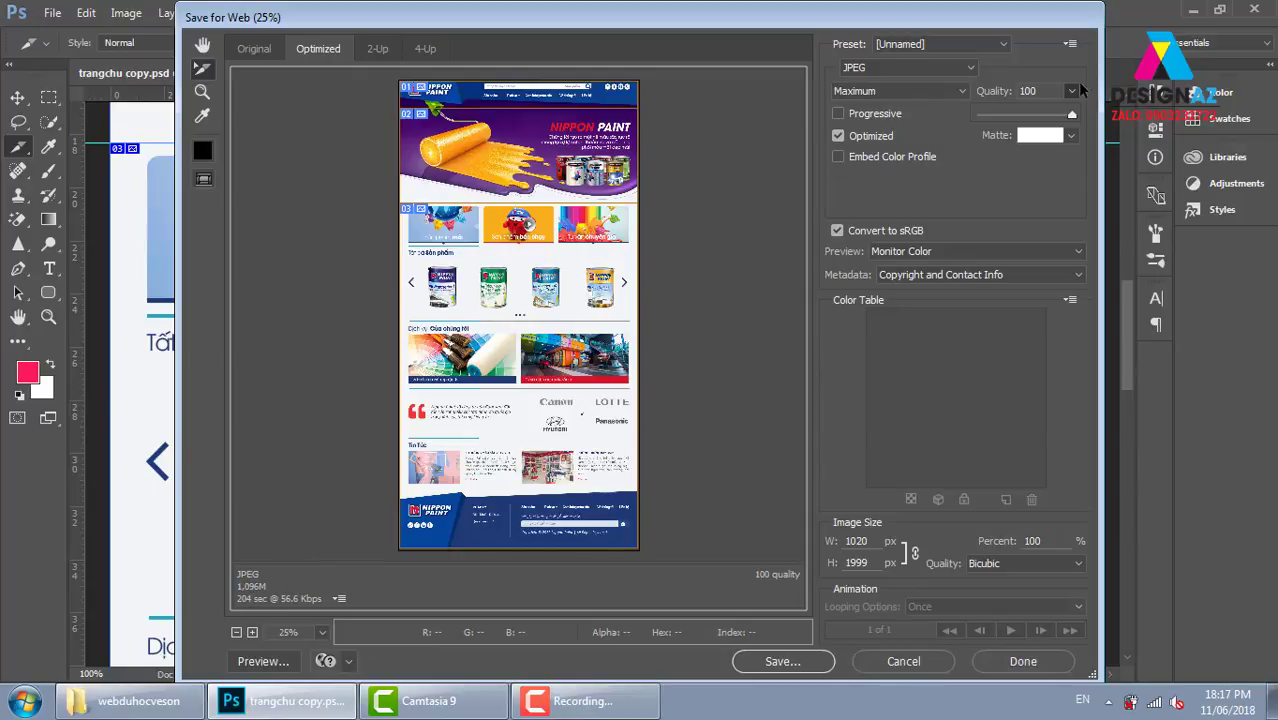
{"action": "left_click", "coordinate": [1072, 91]}
{"action": "left_click_drag", "start_coordinate": [1071, 116], "coordinate": [1023, 116]}
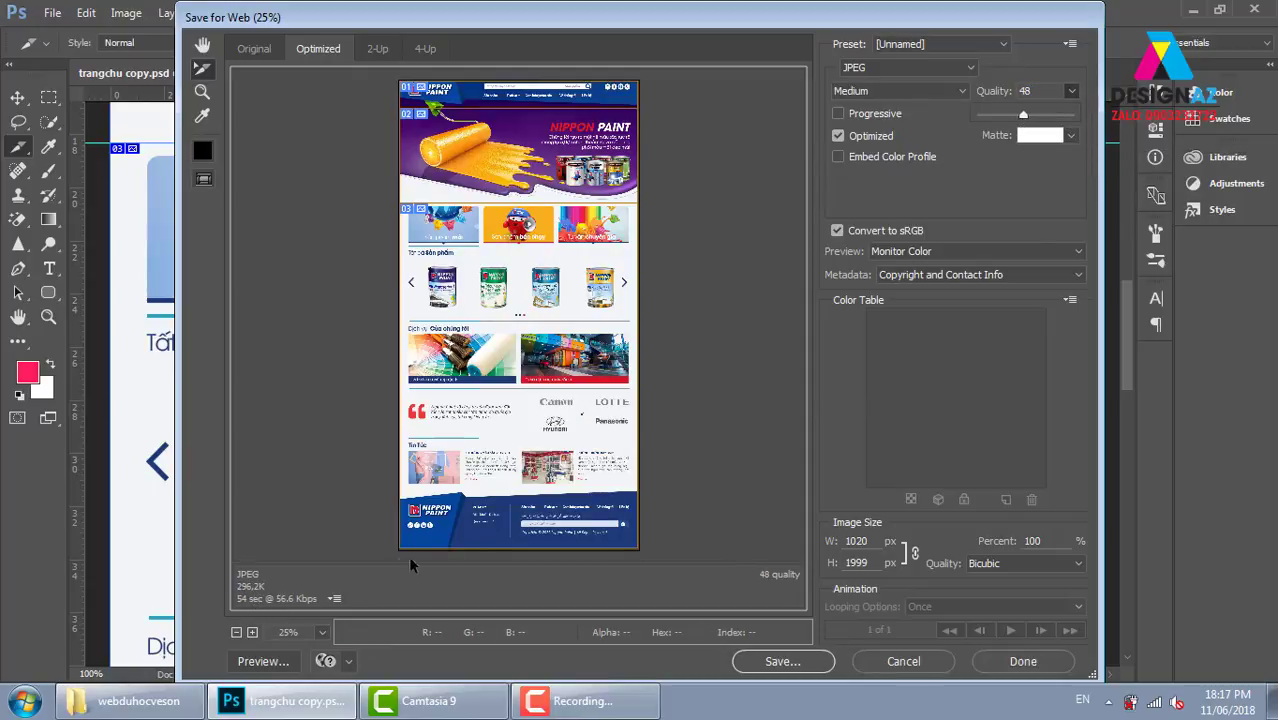
{"action": "left_click_drag", "start_coordinate": [1023, 116], "coordinate": [1043, 116]}
Step: Start saving and choose New folder on the Desktop as the save location
{"action": "left_click", "coordinate": [798, 662]}
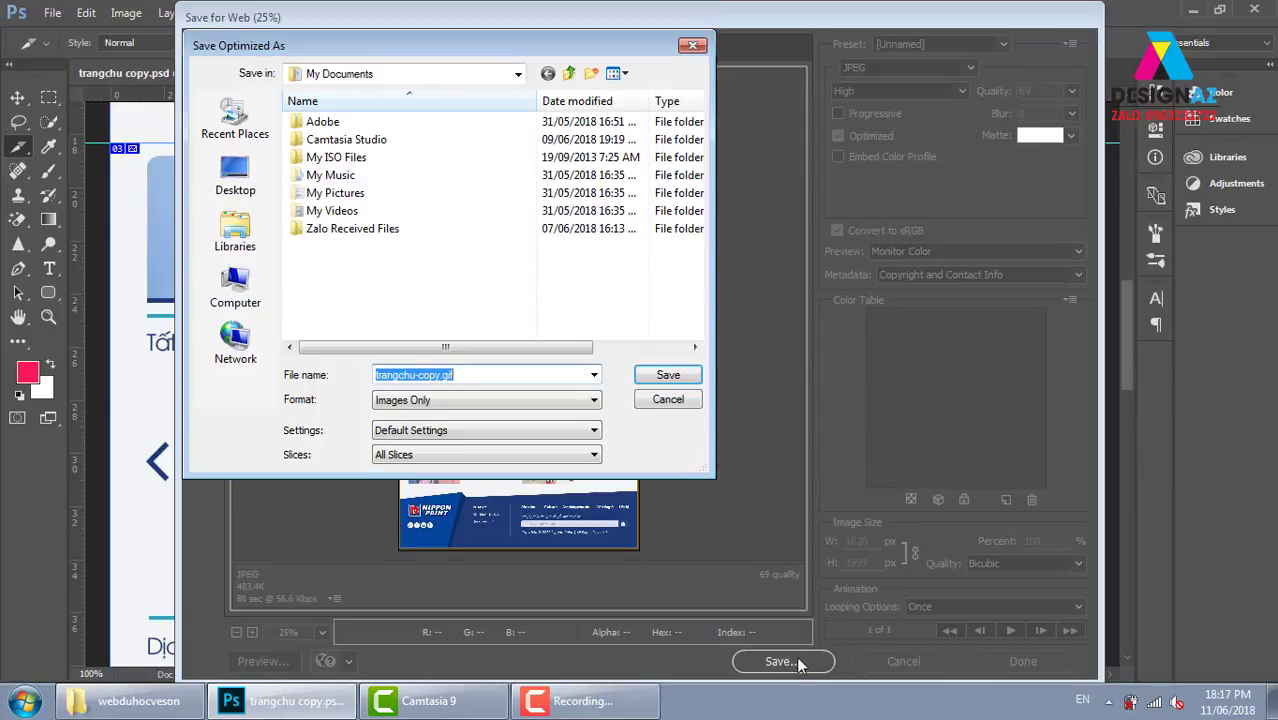
{"action": "left_click", "coordinate": [235, 175]}
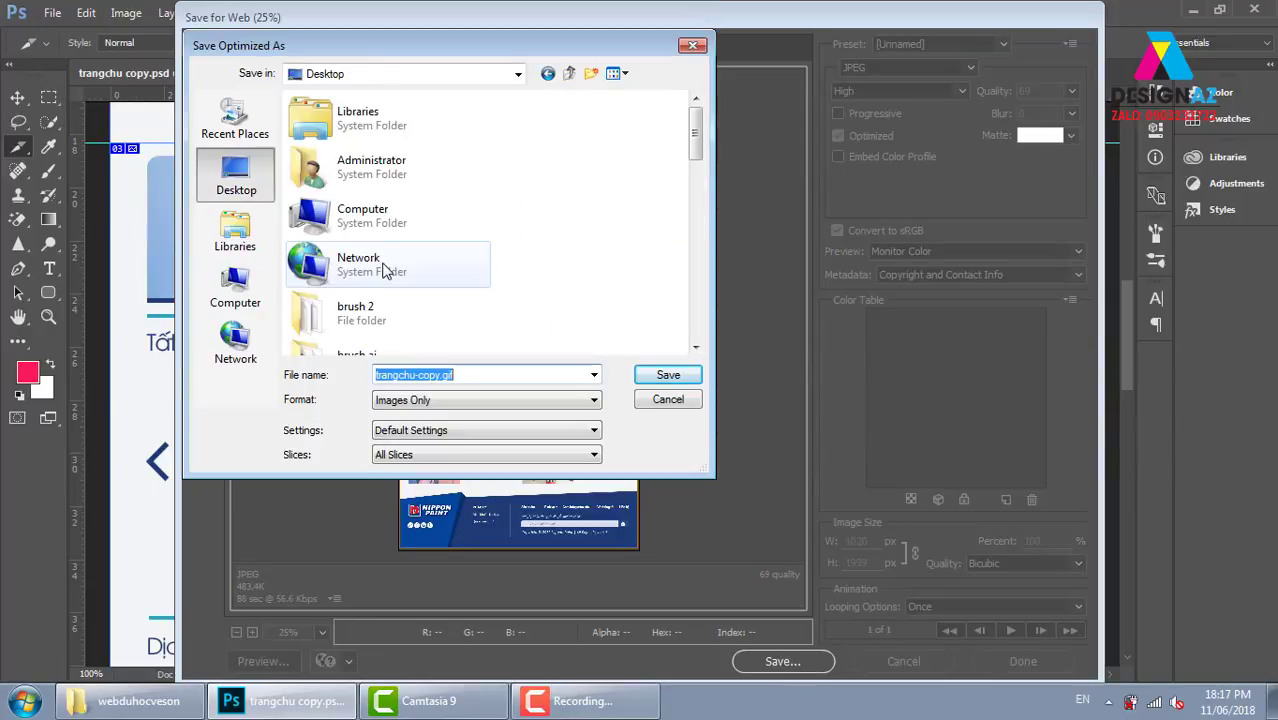
{"action": "mouse_move", "coordinate": [698, 124]}
{"action": "left_mouse_down"}
{"action": "mouse_move", "coordinate": [692, 220]}
{"action": "mouse_move", "coordinate": [673, 268]}
{"action": "left_mouse_up"}
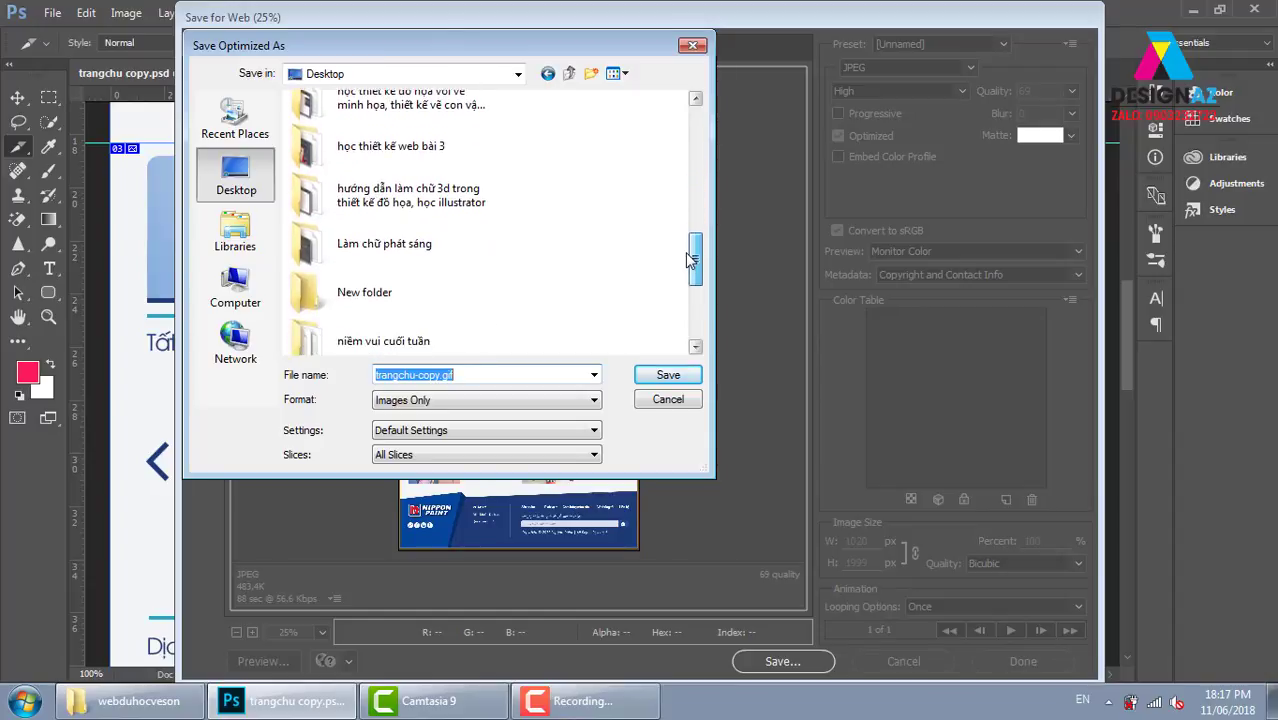
{"action": "double_click", "coordinate": [345, 272]}
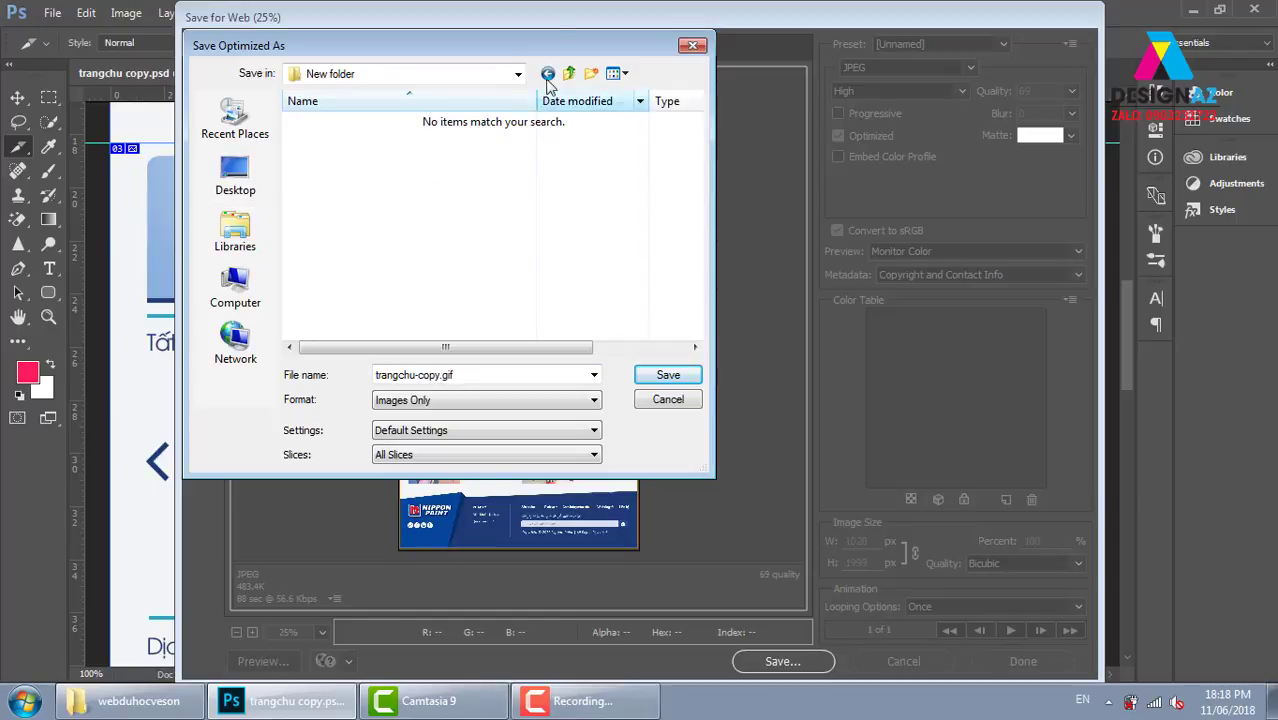
{"action": "key", "text": "super+d"}
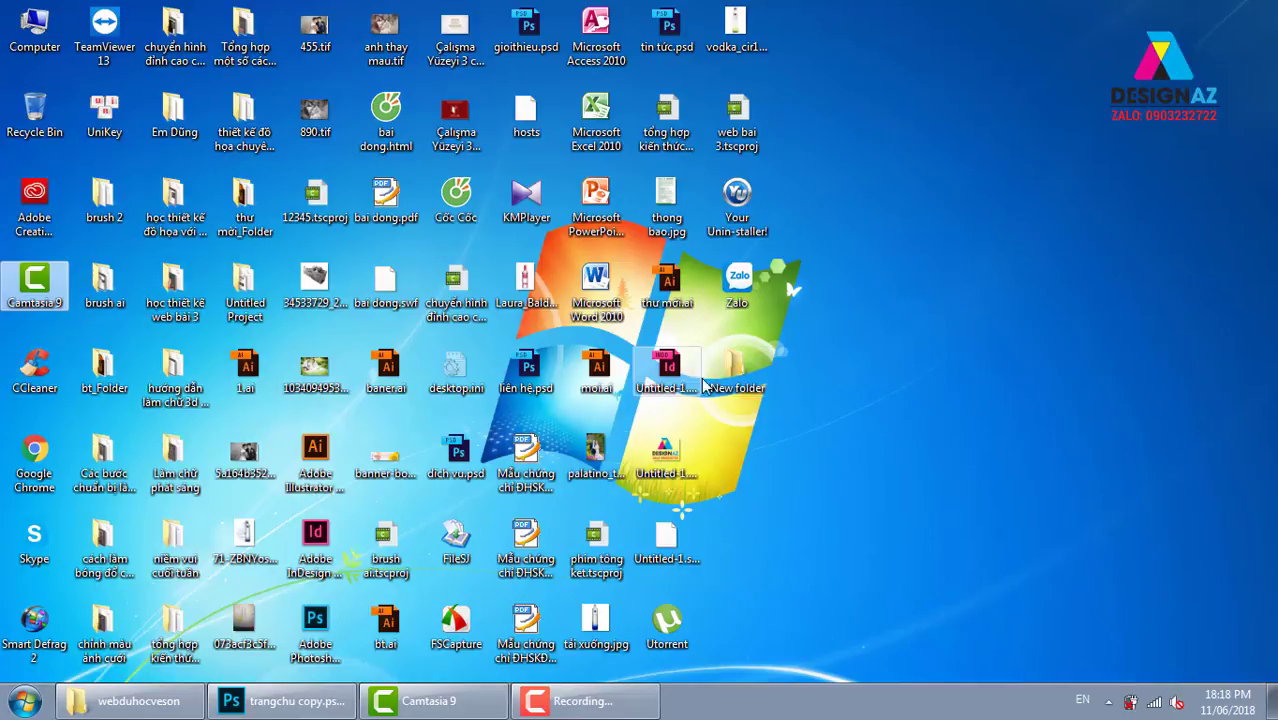
{"action": "left_click", "coordinate": [288, 701]}
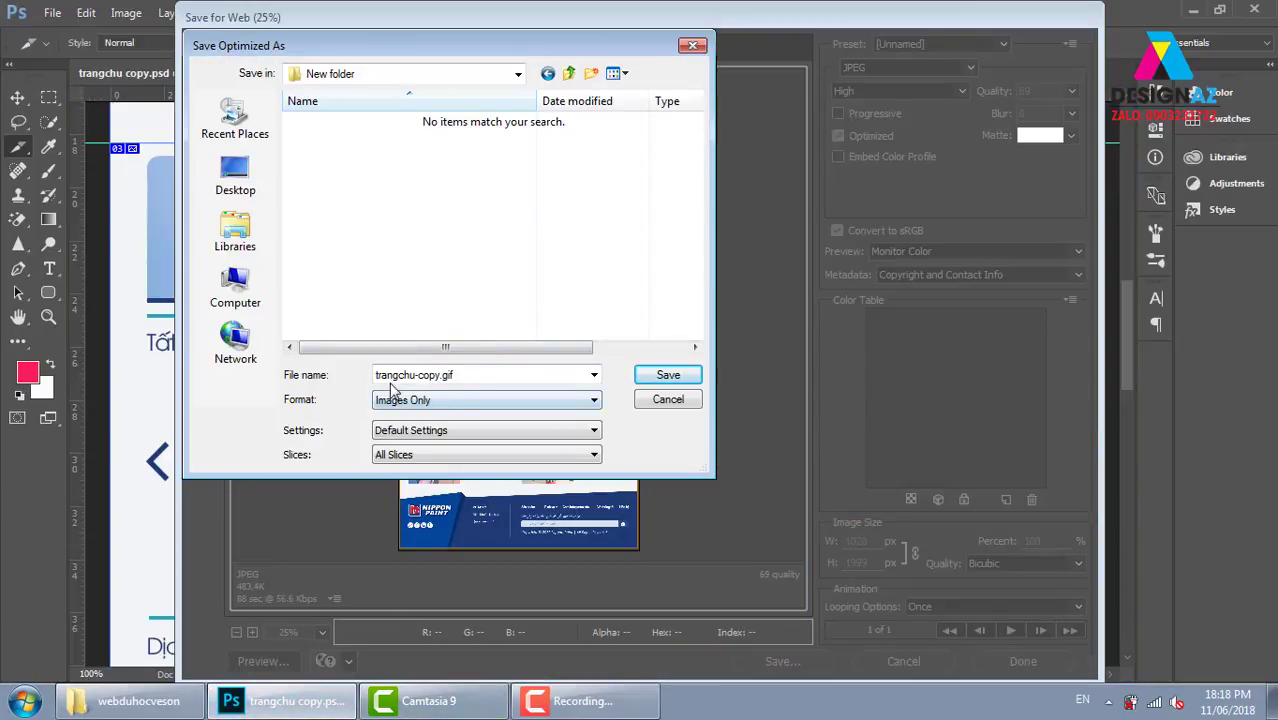
Step: Set Format to HTML and Images and save as trangchu-copy.html
{"action": "left_click", "coordinate": [505, 403]}
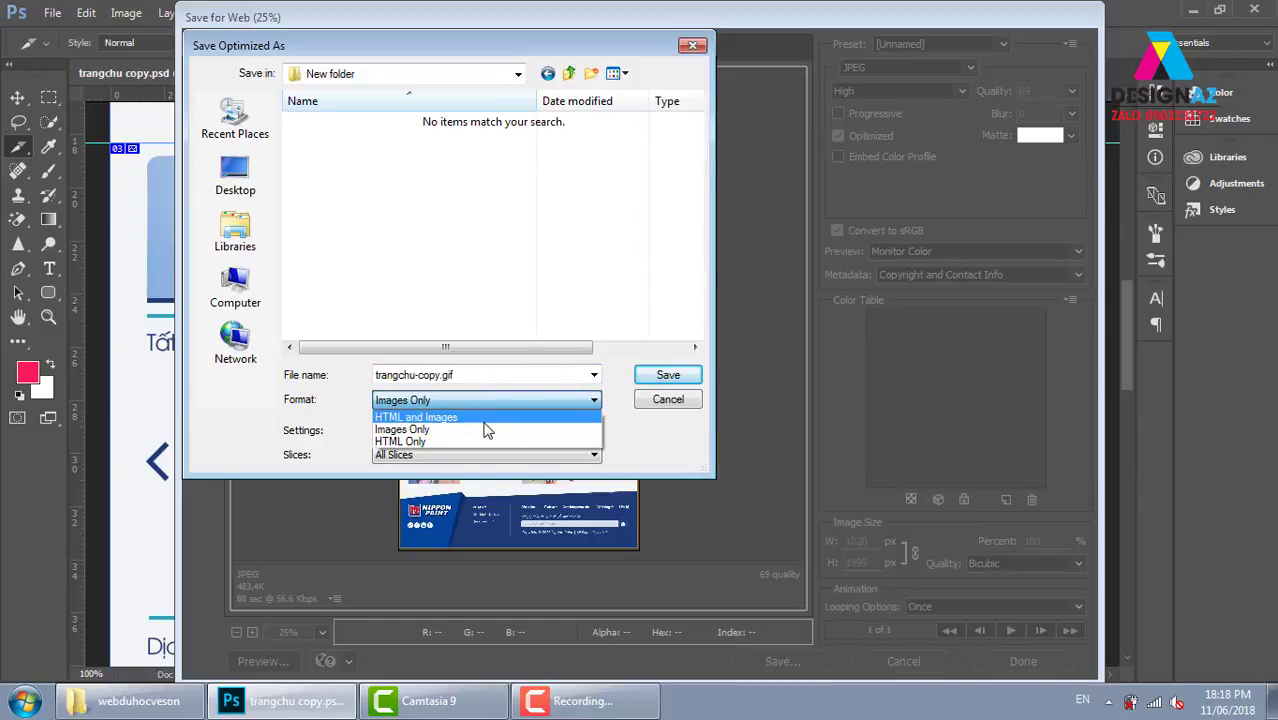
{"action": "left_click", "coordinate": [484, 420]}
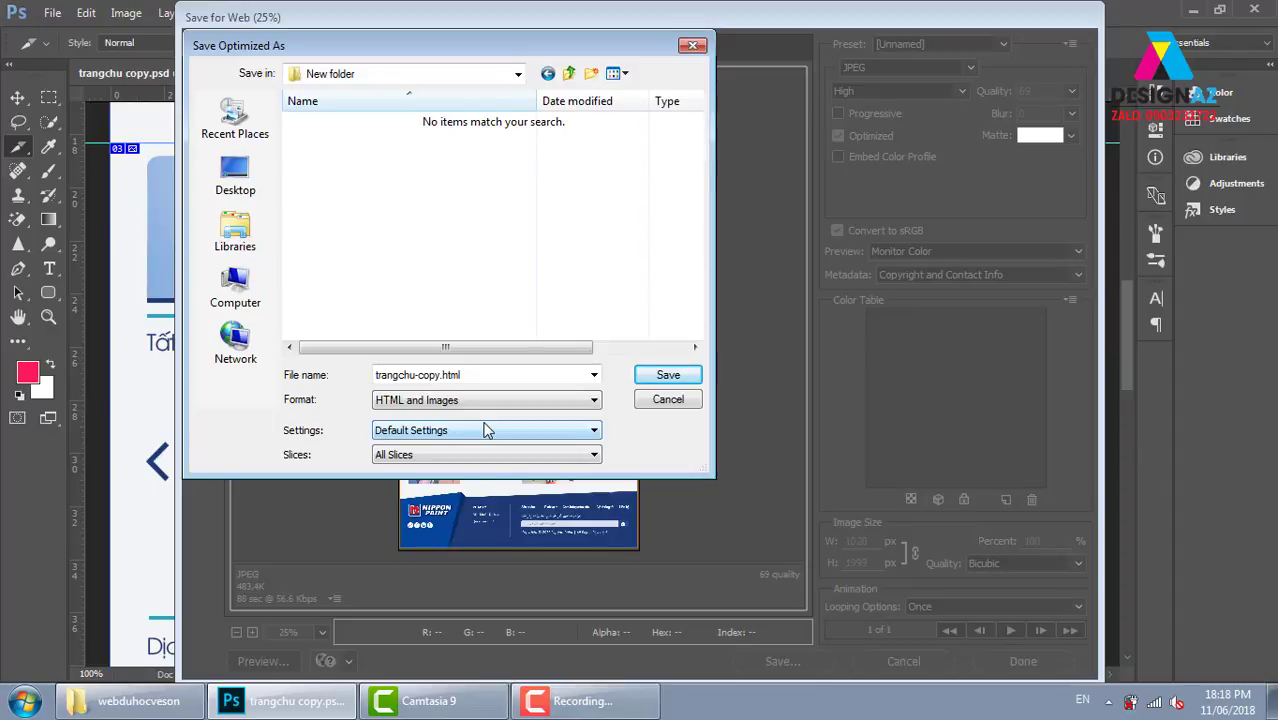
{"action": "left_click", "coordinate": [575, 701]}
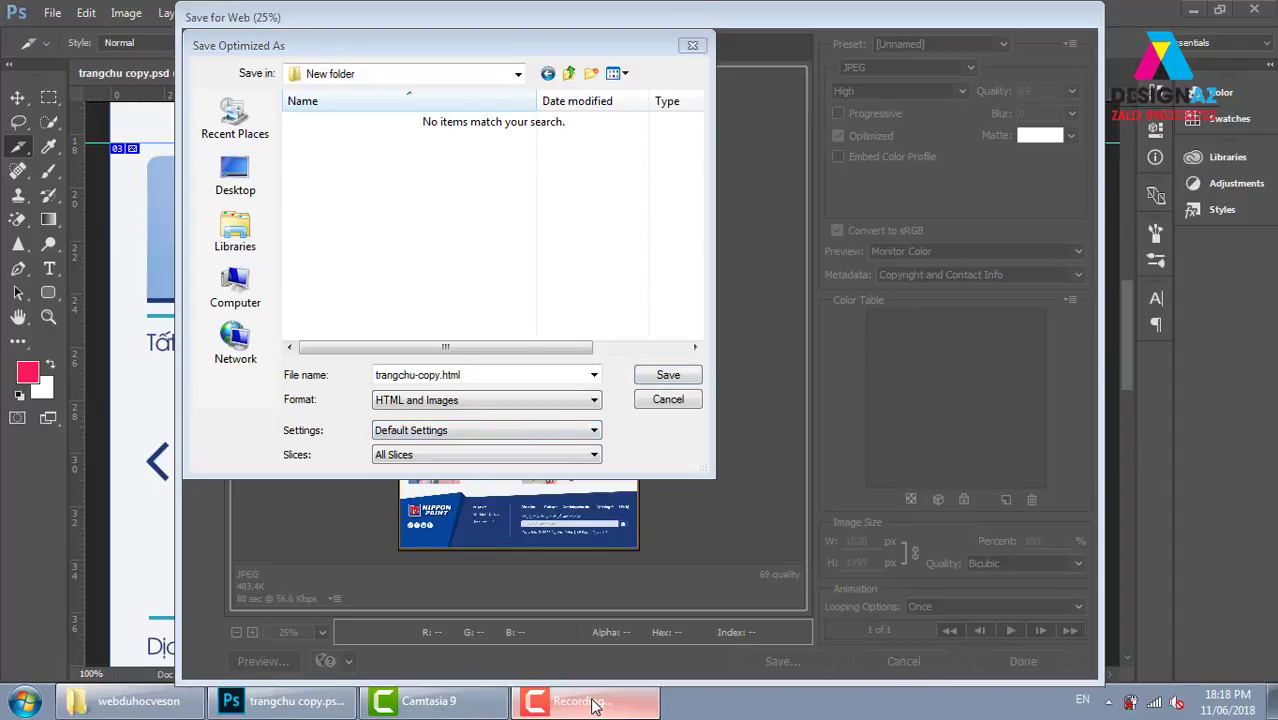
{"action": "left_click", "coordinate": [428, 414]}
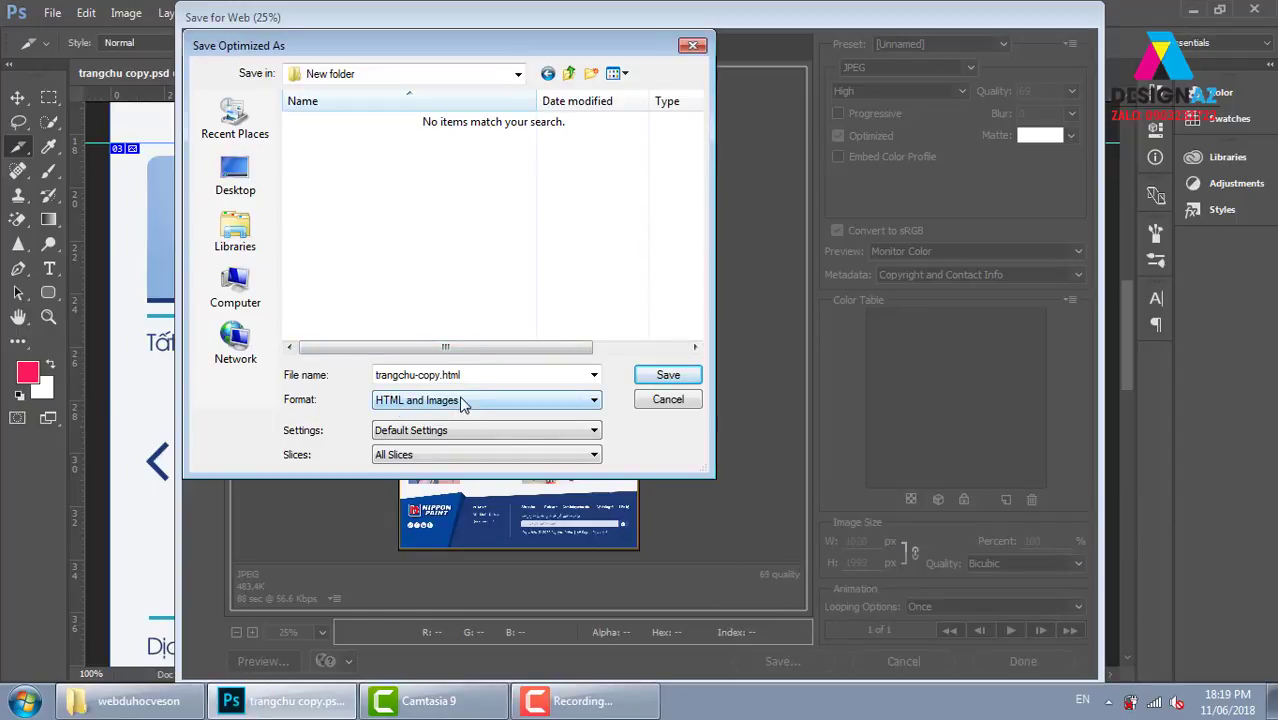
{"action": "left_click", "coordinate": [668, 374]}
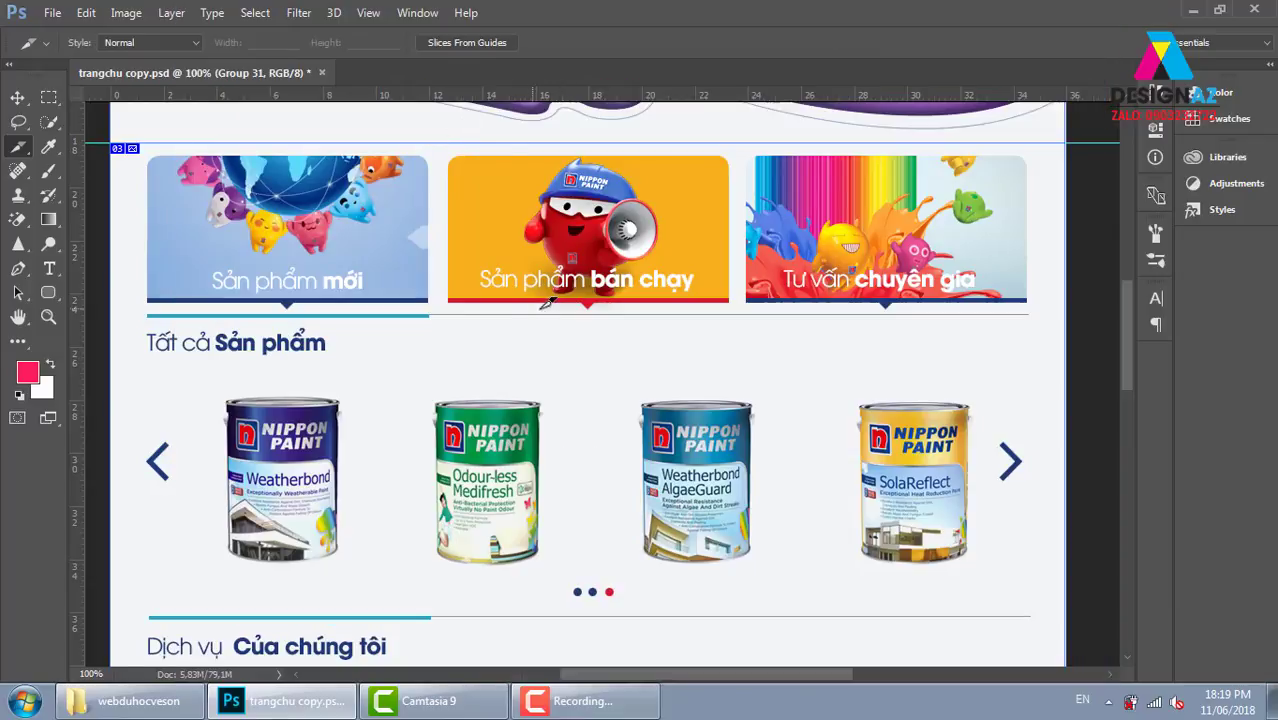
{"action": "scroll", "coordinate": [588, 418], "scroll_direction": "up", "scroll_amount": 5}
{"action": "scroll", "coordinate": [500, 330], "scroll_direction": "up", "scroll_amount": 5}
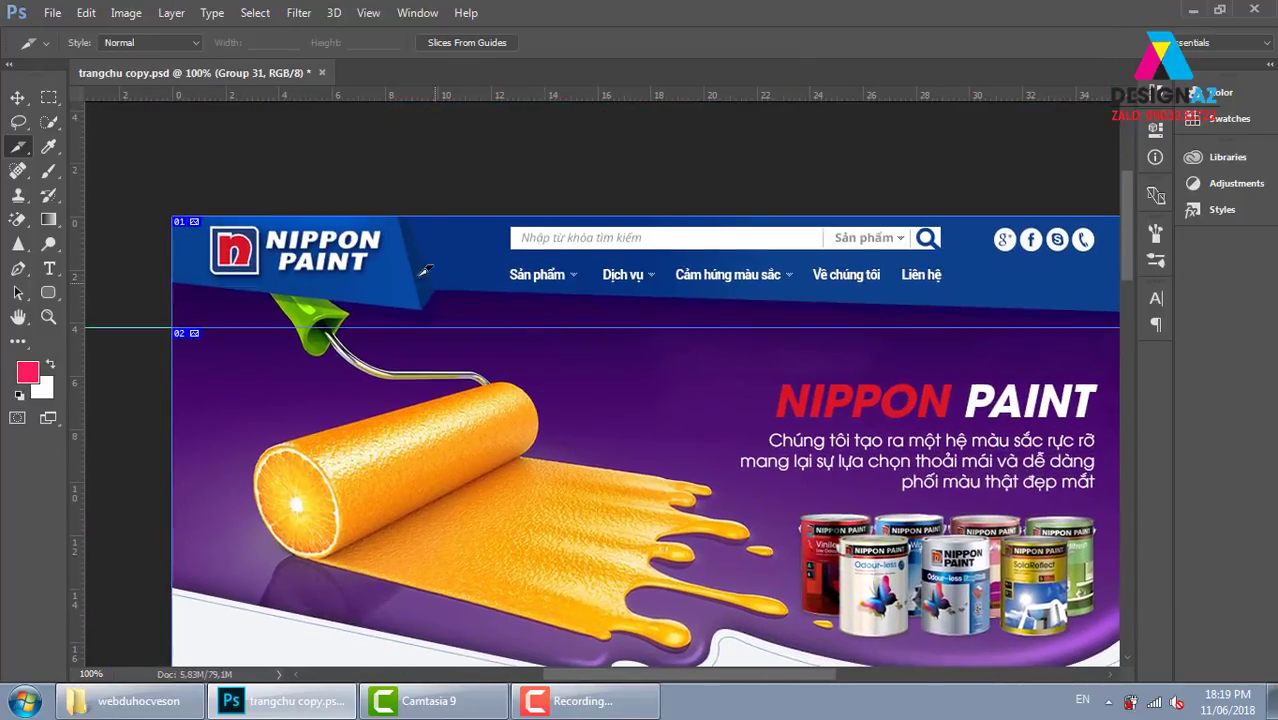
{"action": "scroll", "coordinate": [554, 384], "scroll_direction": "down", "scroll_amount": 5}
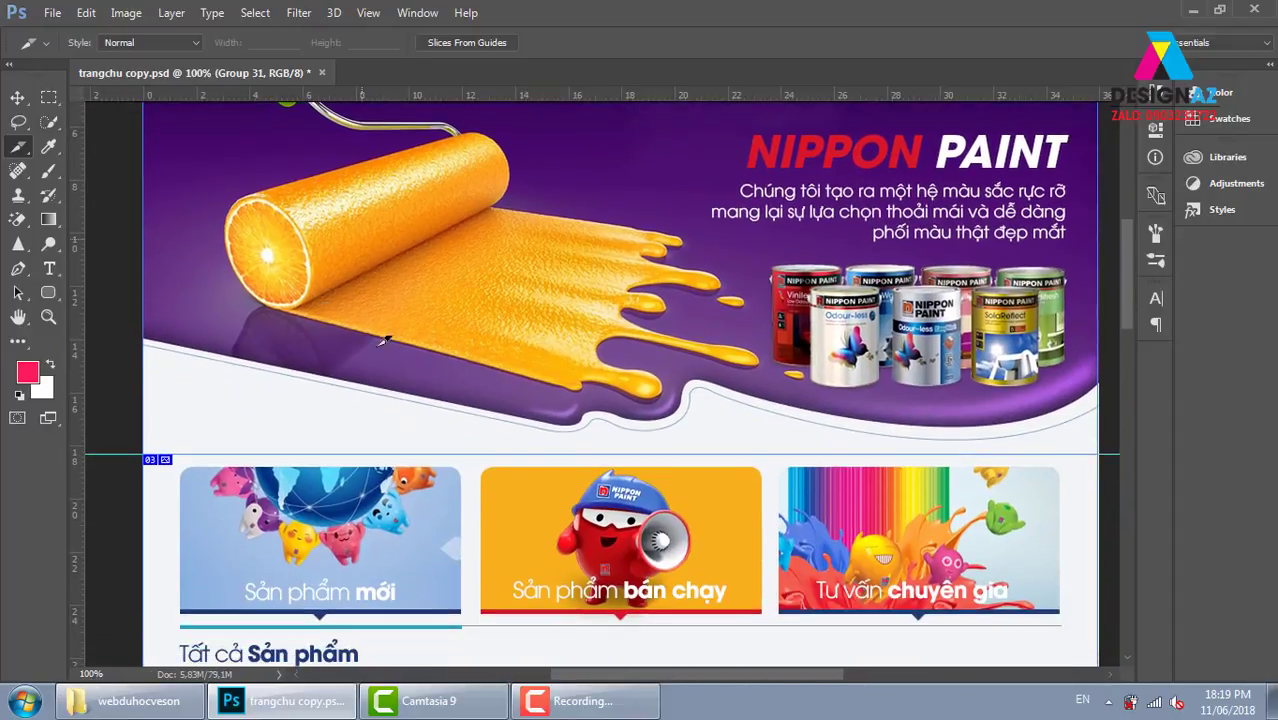
{"action": "scroll", "coordinate": [585, 343], "scroll_direction": "down", "scroll_amount": 4}
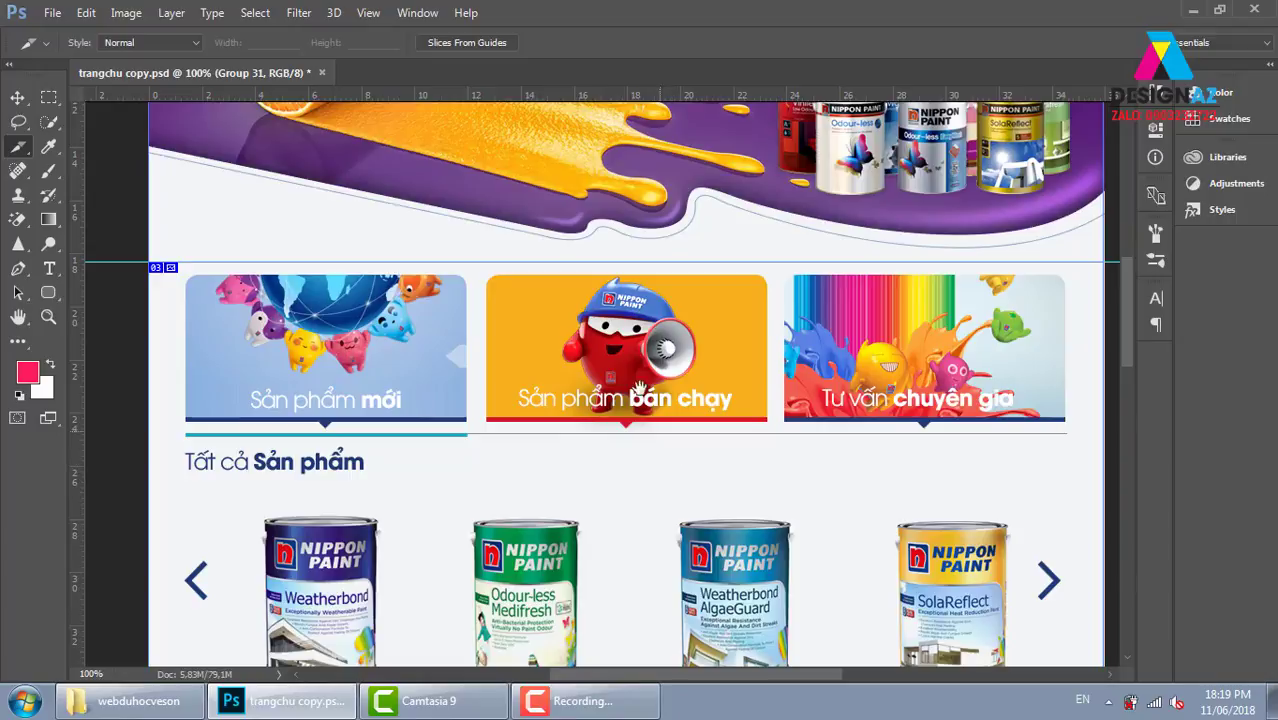
{"action": "scroll", "coordinate": [600, 420], "scroll_direction": "up", "scroll_amount": 5}
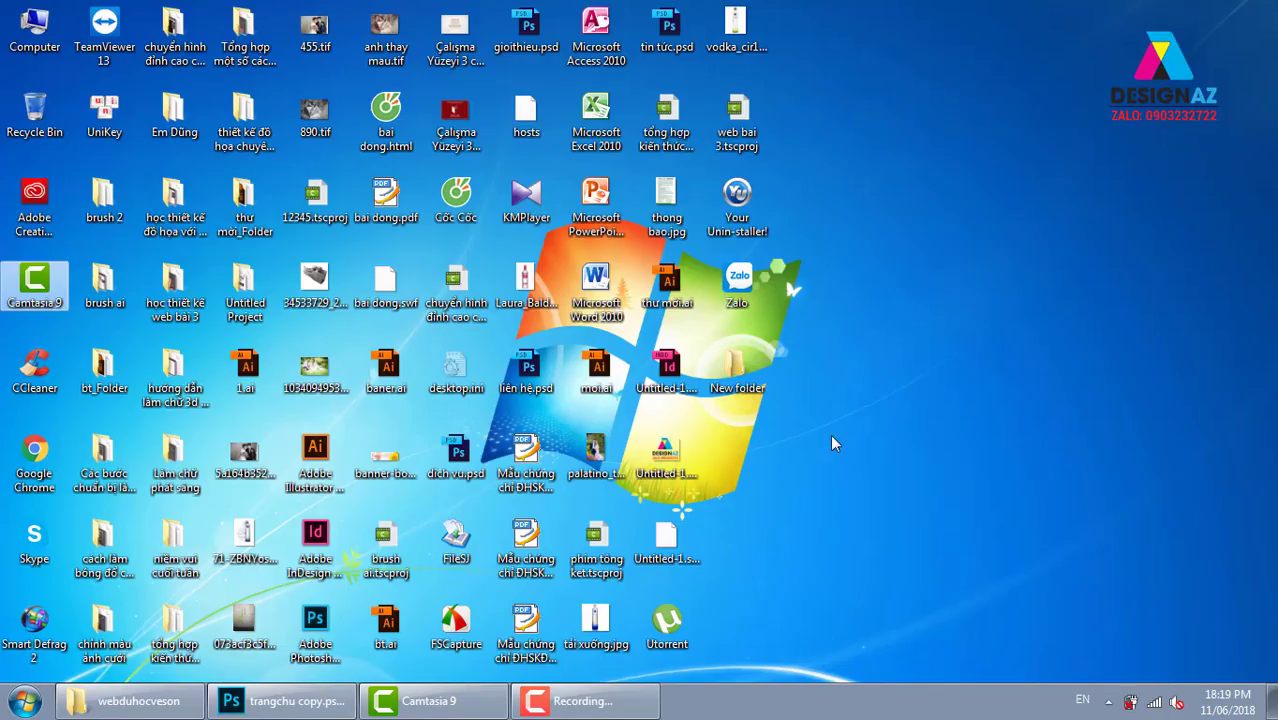
Step: Open New folder > images and view the three slice JPGs in Photo Viewer
{"action": "double_click", "coordinate": [737, 368]}
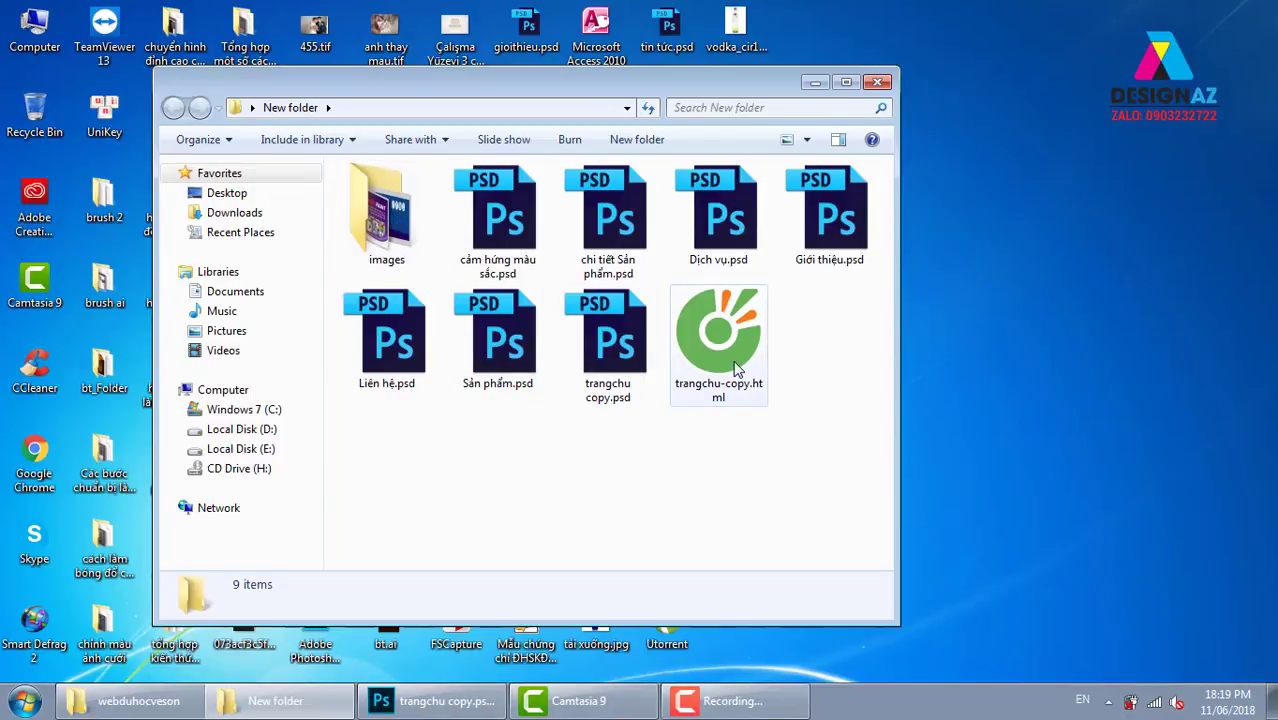
{"action": "double_click", "coordinate": [366, 244]}
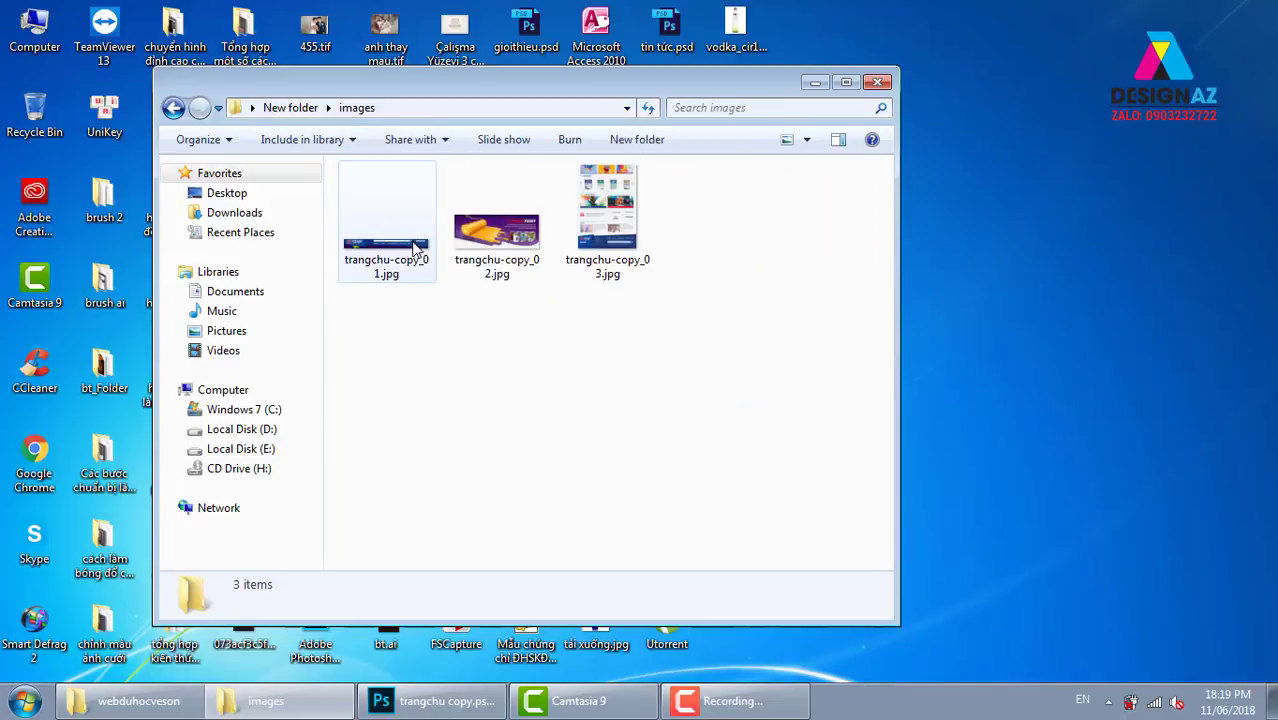
{"action": "left_click", "coordinate": [412, 248]}
{"action": "double_click", "coordinate": [390, 256]}
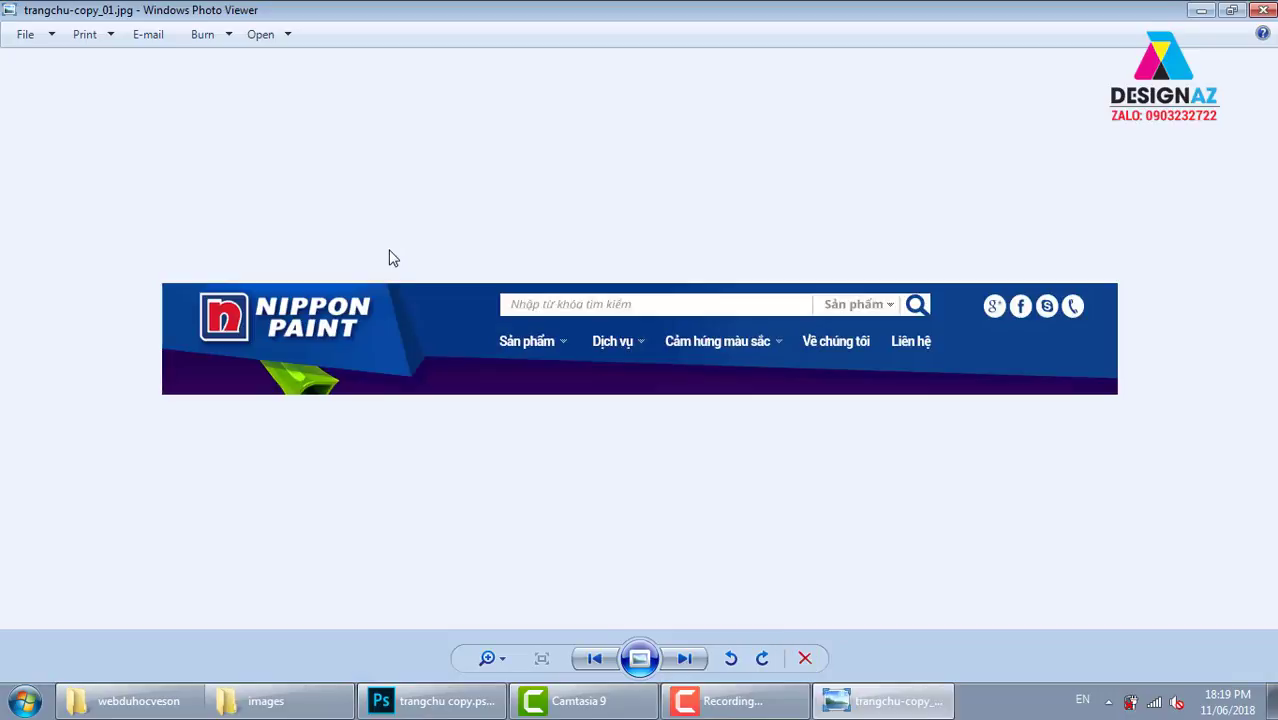
{"action": "left_click", "coordinate": [684, 658]}
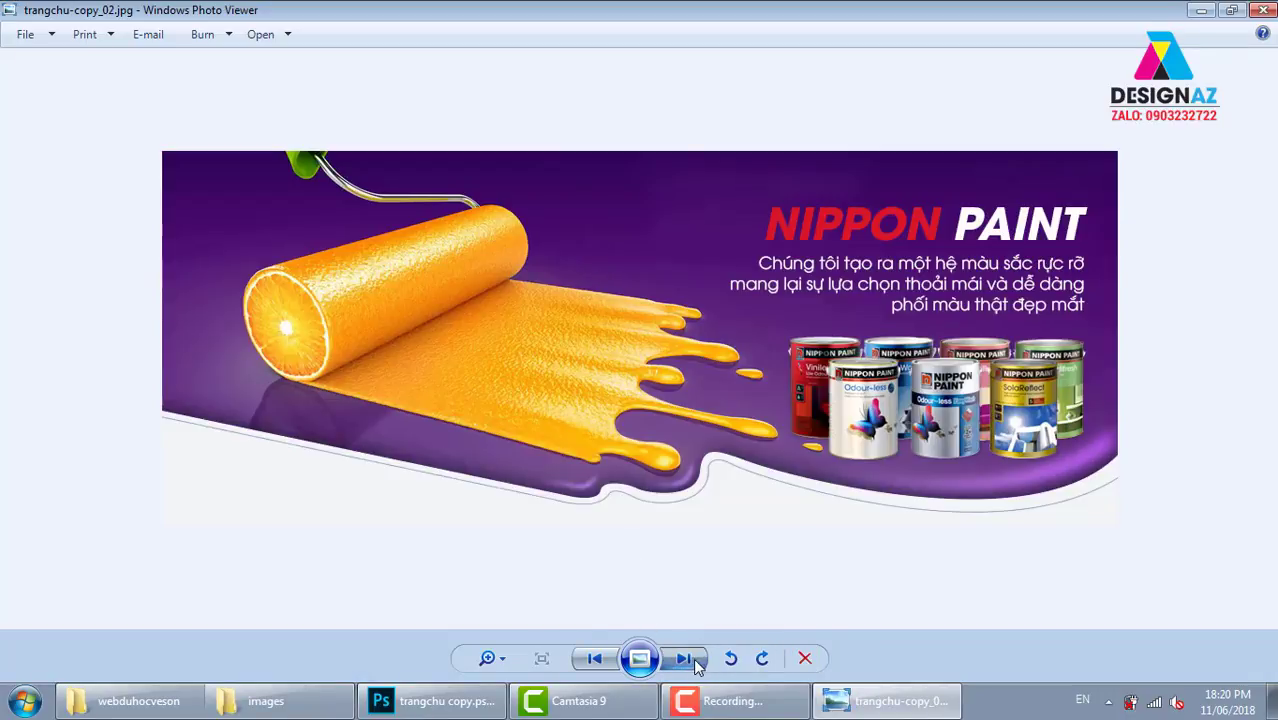
{"action": "left_click", "coordinate": [684, 658]}
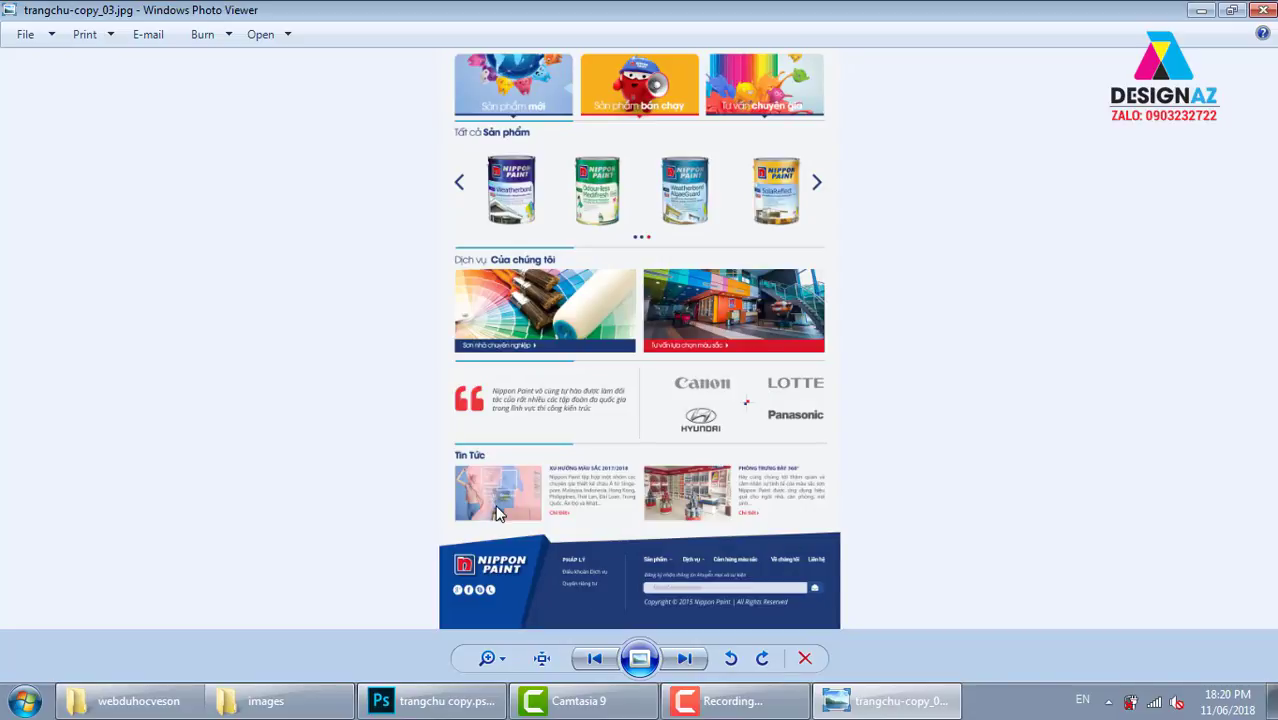
Step: Close the viewer, return to New folder, and select trangchu-copy.html
{"action": "left_click", "coordinate": [1263, 10]}
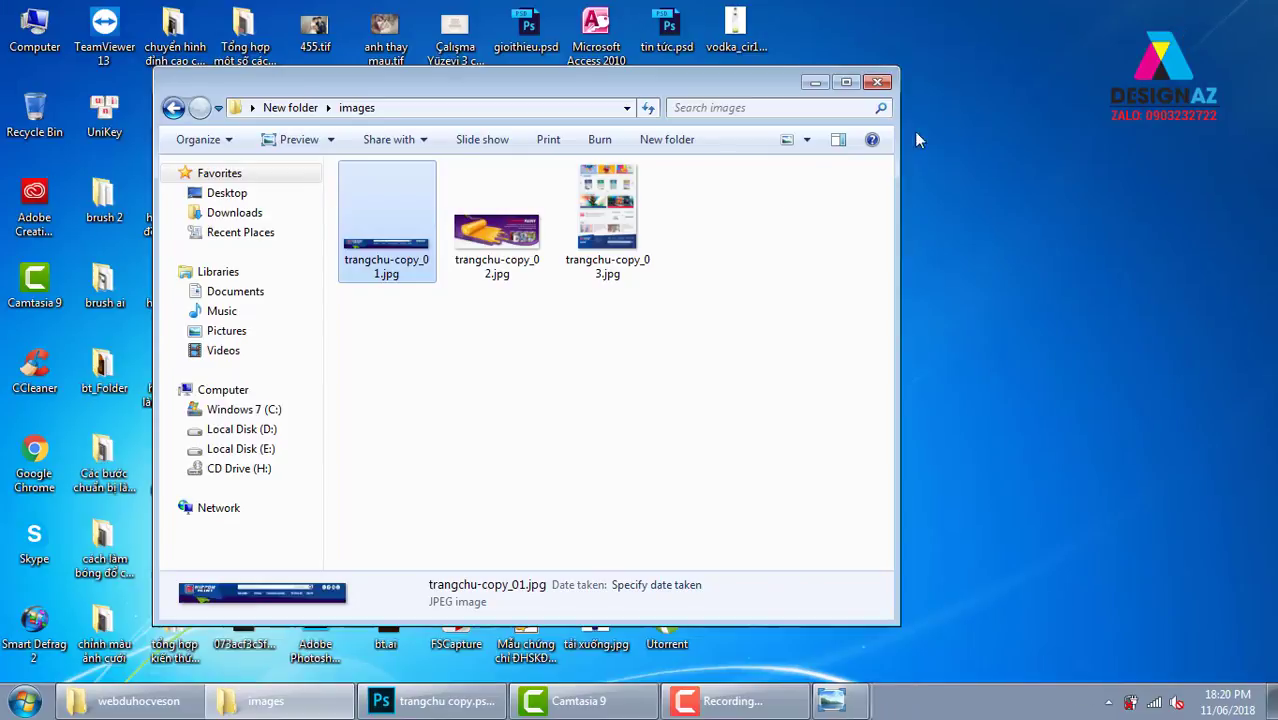
{"action": "left_click", "coordinate": [640, 248]}
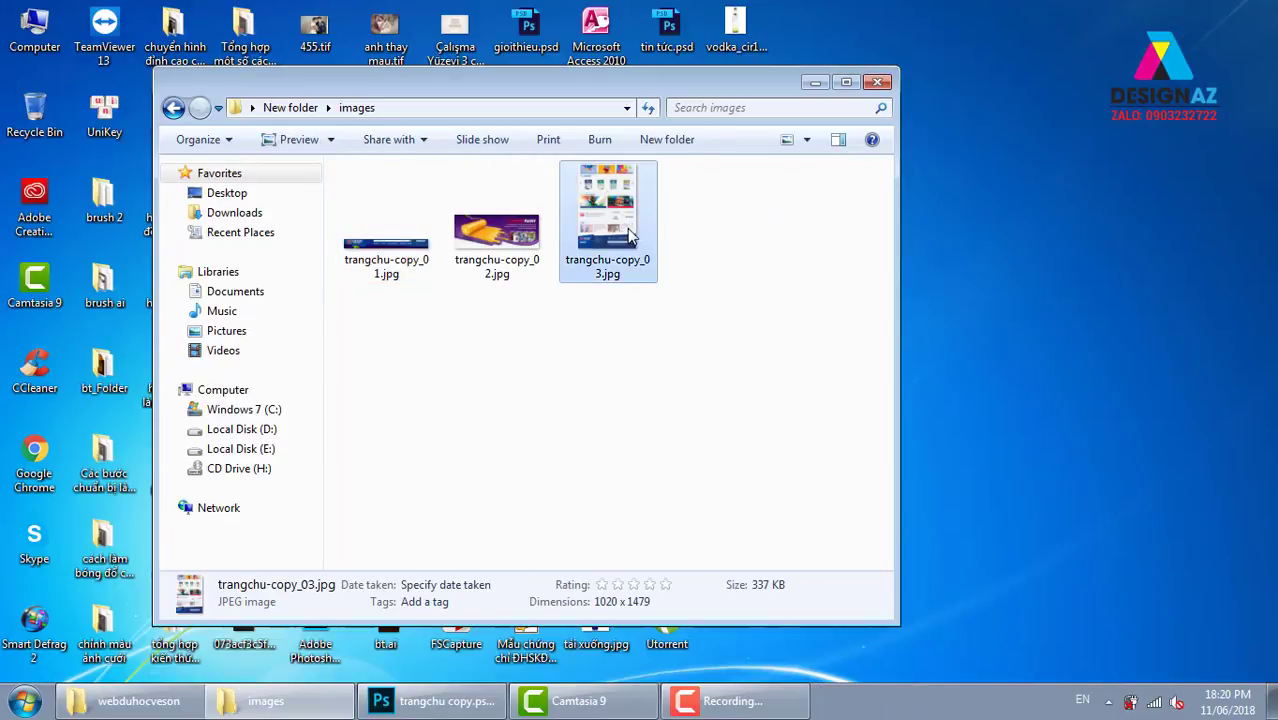
{"action": "left_click", "coordinate": [174, 108]}
{"action": "left_click", "coordinate": [733, 335]}
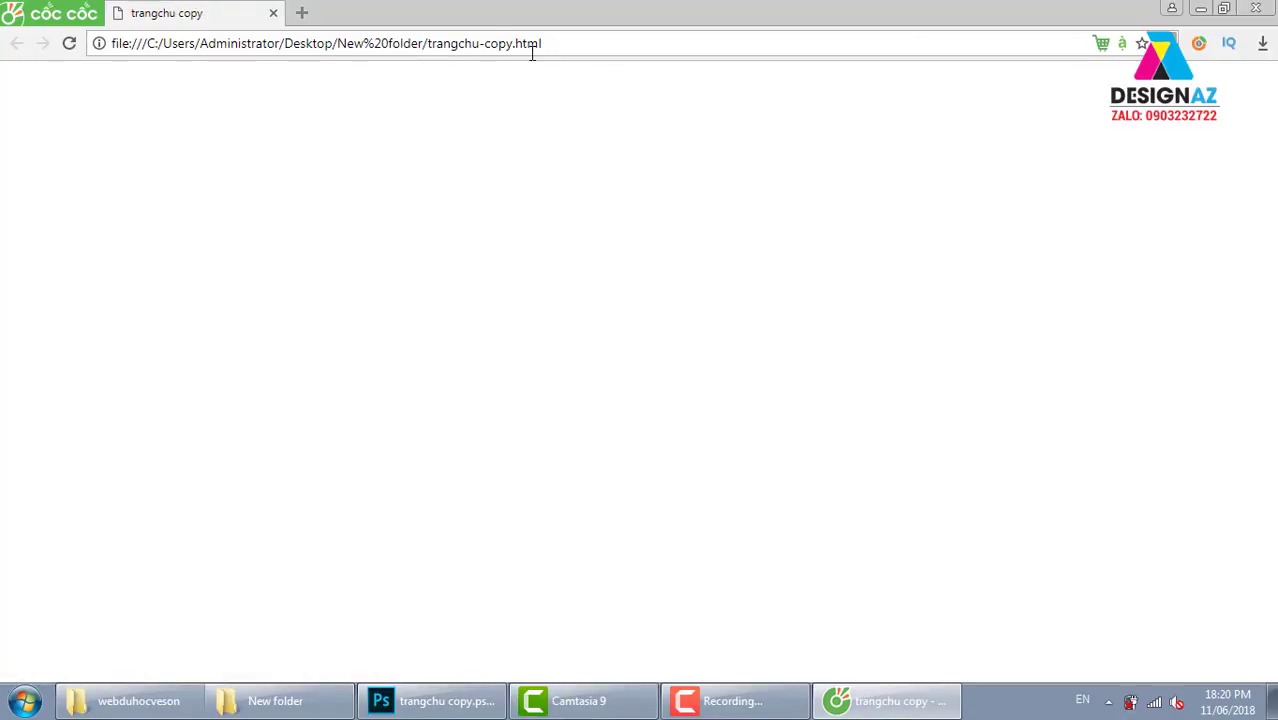
Step: Scroll through the homepage in Coc Coc, dismiss the Facebook and YouTube notifications, and minimize the browser
{"action": "scroll", "coordinate": [628, 316], "scroll_direction": "down", "scroll_amount": 1}
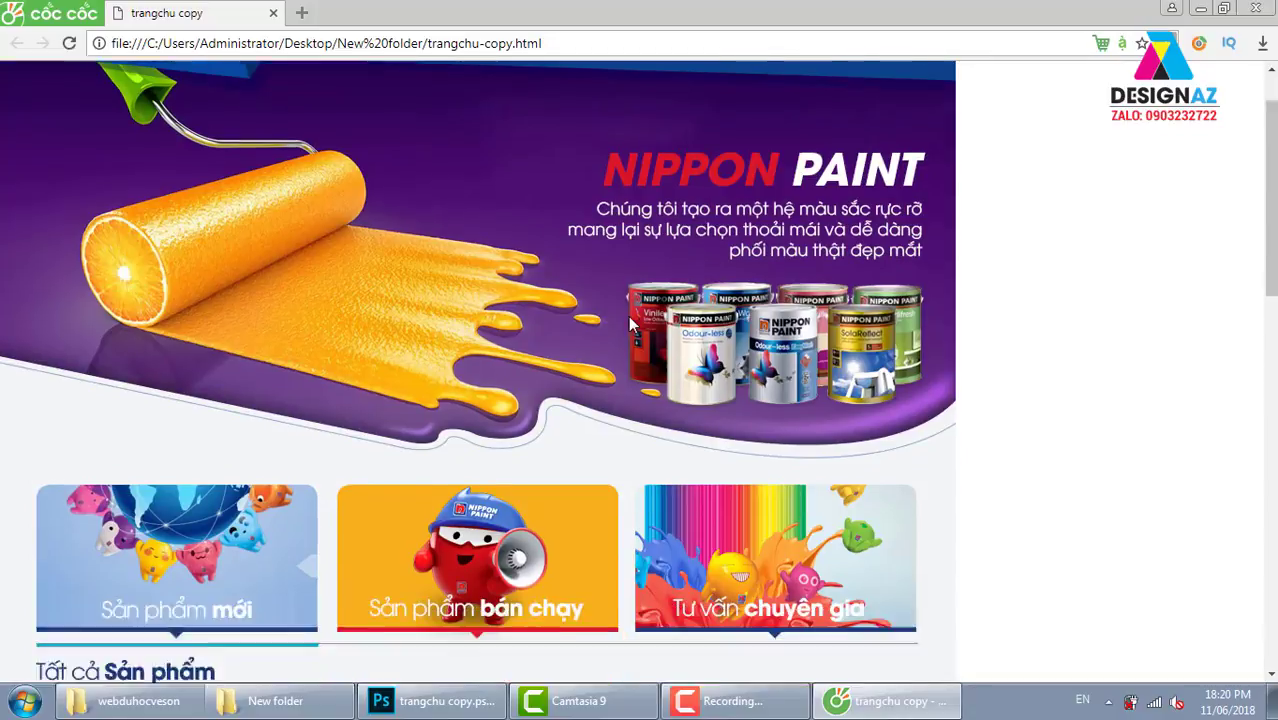
{"action": "scroll", "coordinate": [628, 316], "scroll_direction": "down", "scroll_amount": 4}
{"action": "scroll", "coordinate": [629, 322], "scroll_direction": "down", "scroll_amount": 4}
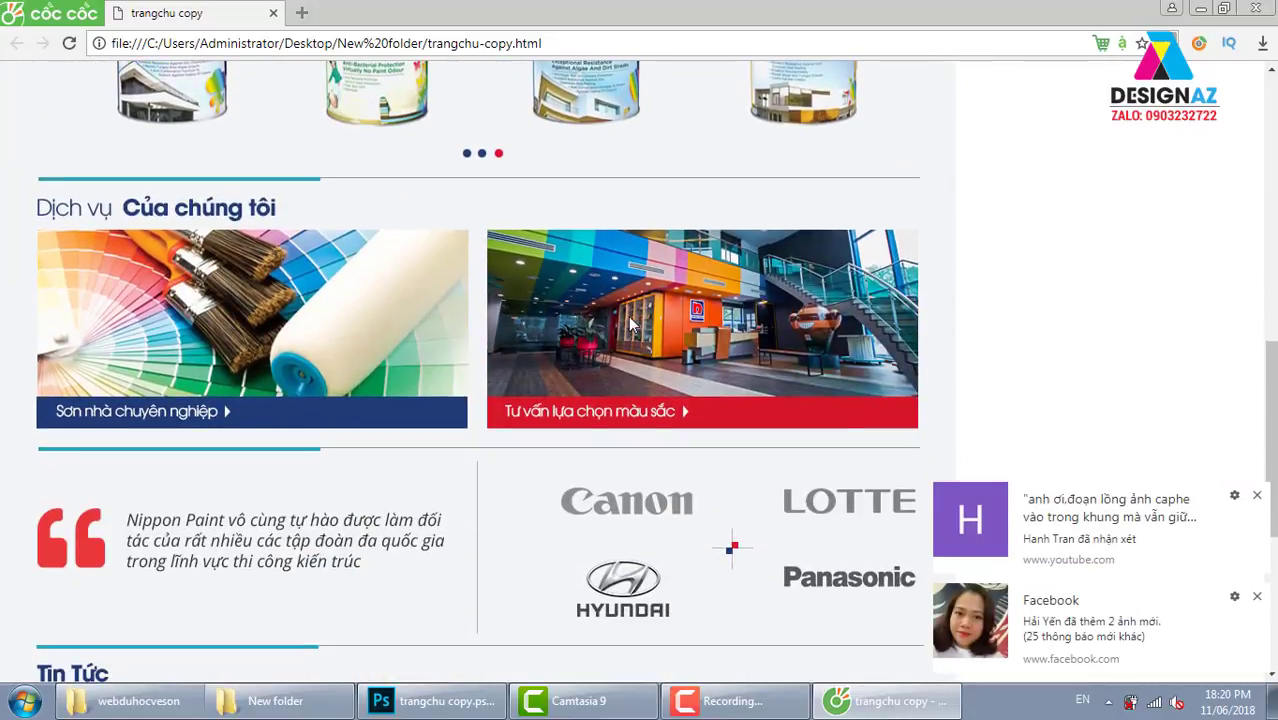
{"action": "left_click", "coordinate": [1257, 596]}
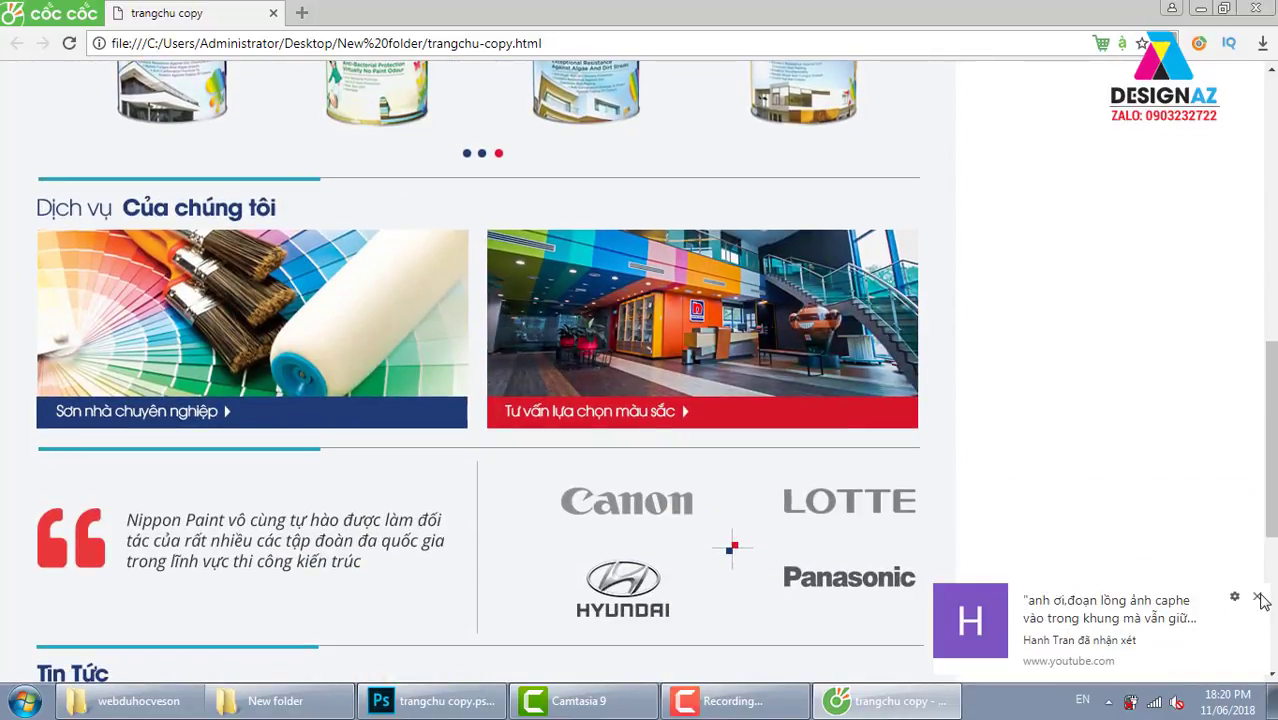
{"action": "left_click", "coordinate": [1257, 596]}
{"action": "scroll", "coordinate": [638, 322], "scroll_direction": "up", "scroll_amount": 1}
{"action": "scroll", "coordinate": [638, 322], "scroll_direction": "up", "scroll_amount": 8}
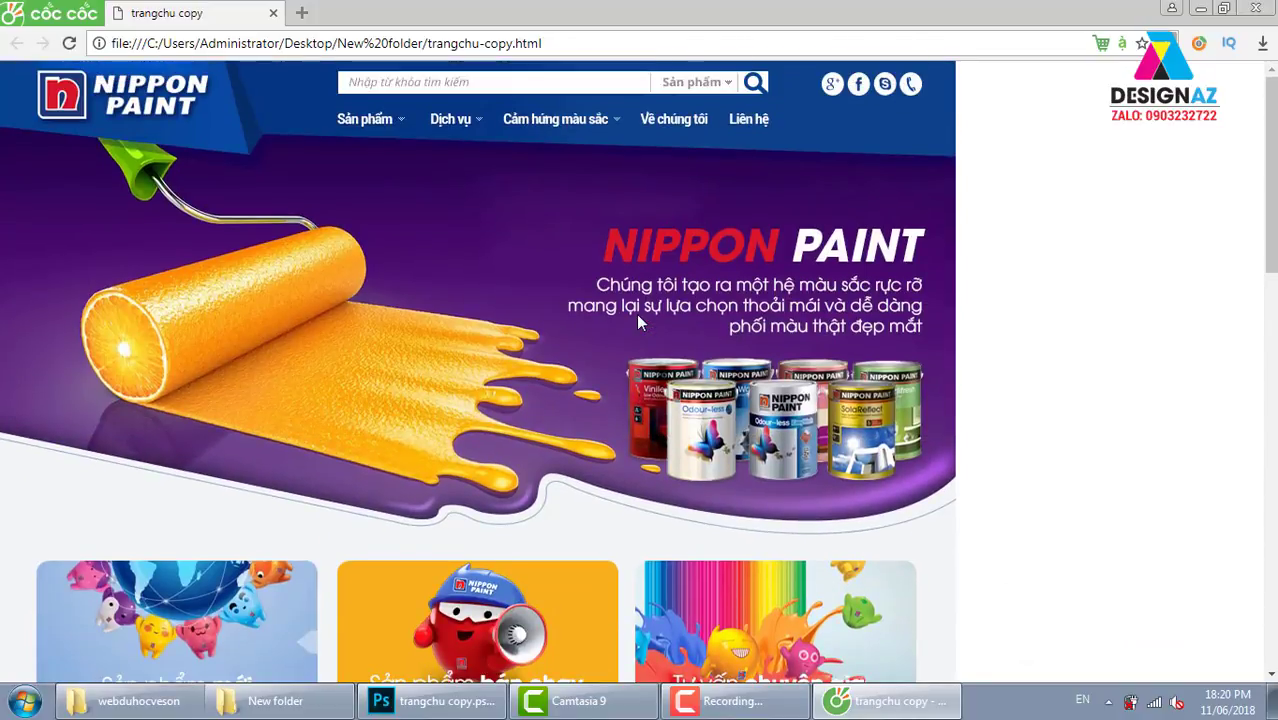
{"action": "scroll", "coordinate": [640, 320], "scroll_direction": "down", "scroll_amount": 3}
{"action": "scroll", "coordinate": [640, 320], "scroll_direction": "up", "scroll_amount": 3}
{"action": "left_click", "coordinate": [1200, 8]}
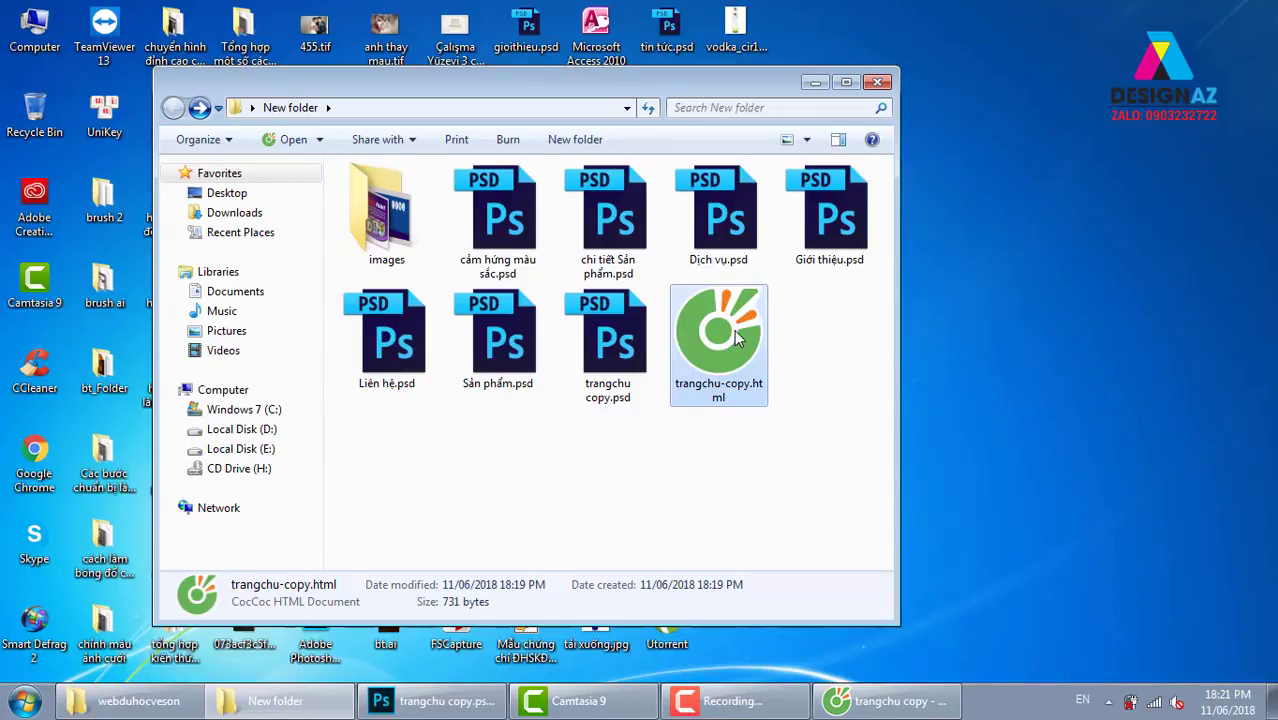
Step: Browse to Local Disk (D:) > Dreamweaver and run Dreamweaver8-en.exe
{"action": "right_click", "coordinate": [733, 350]}
{"action": "mouse_move", "coordinate": [793, 328]}
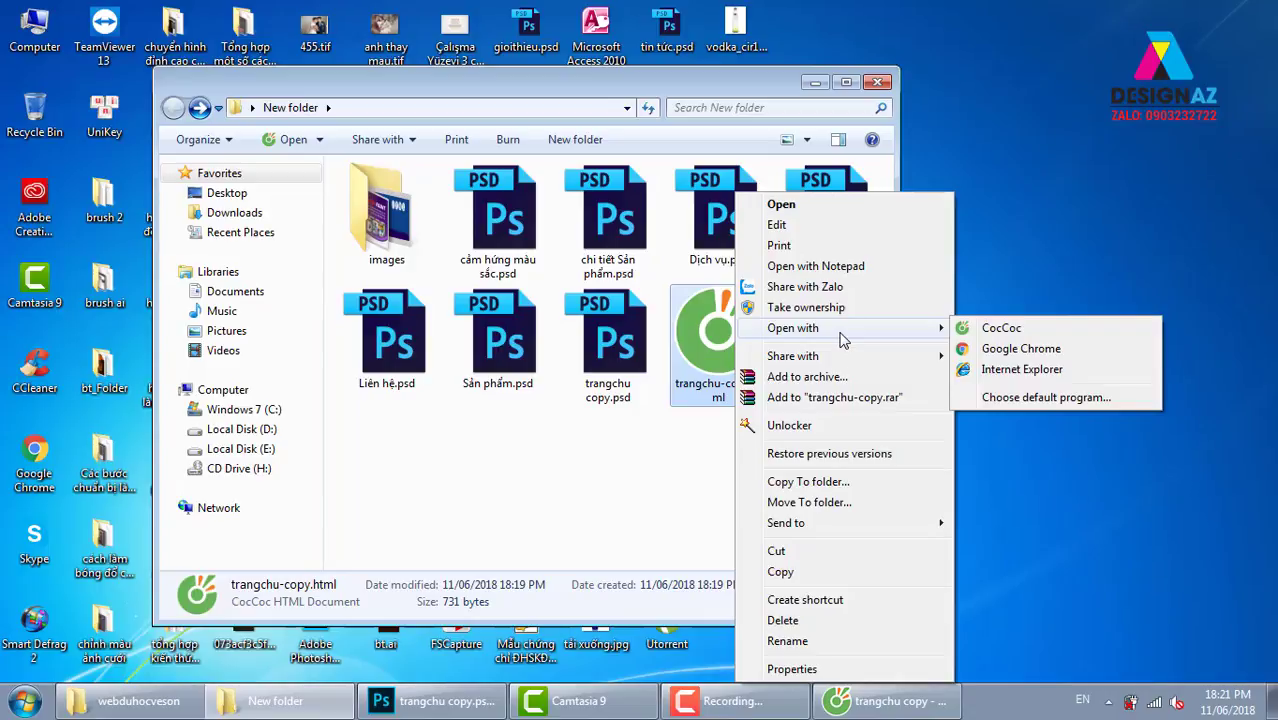
{"action": "left_click", "coordinate": [1010, 348]}
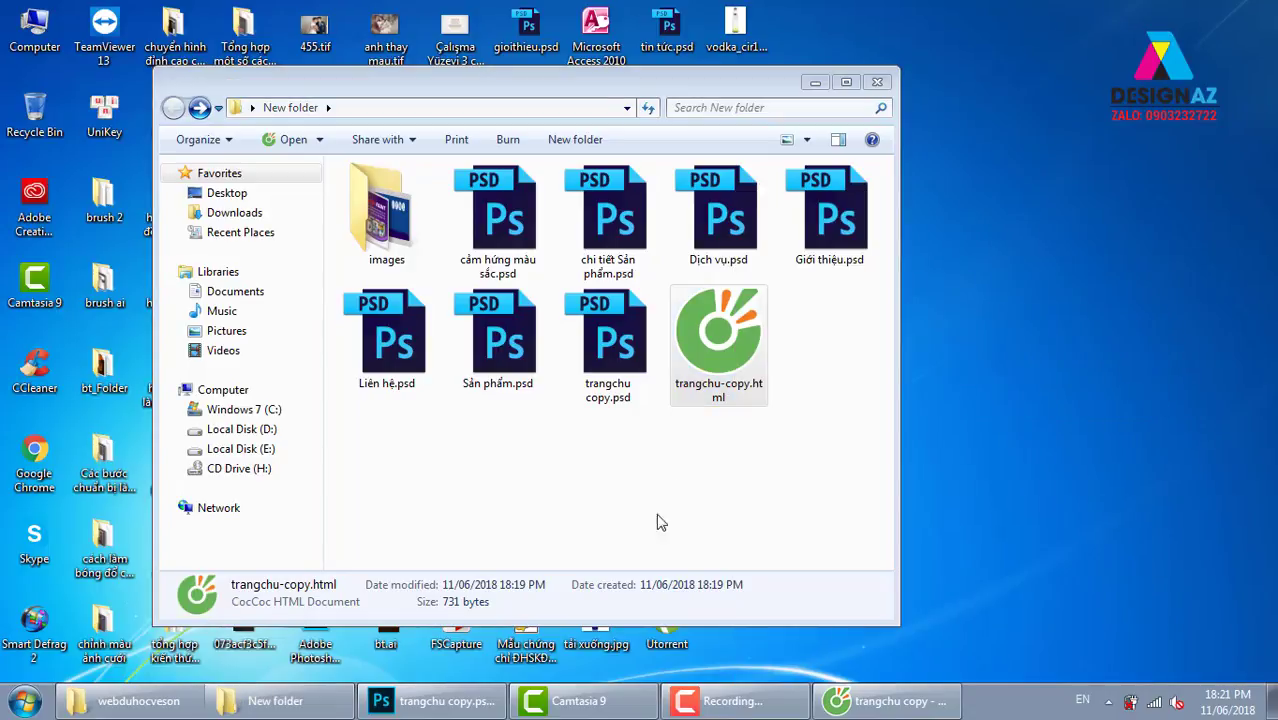
{"action": "key", "text": "super+e"}
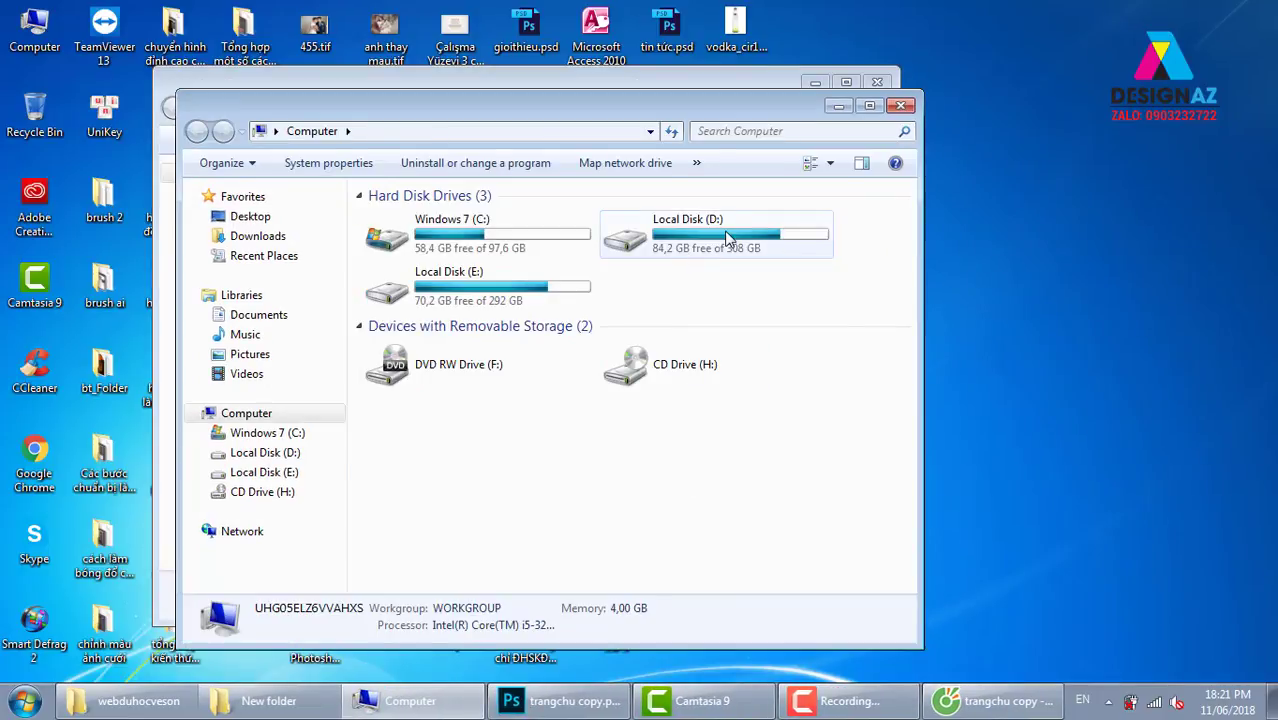
{"action": "double_click", "coordinate": [690, 250]}
{"action": "left_click", "coordinate": [453, 318]}
{"action": "key", "text": "d"}
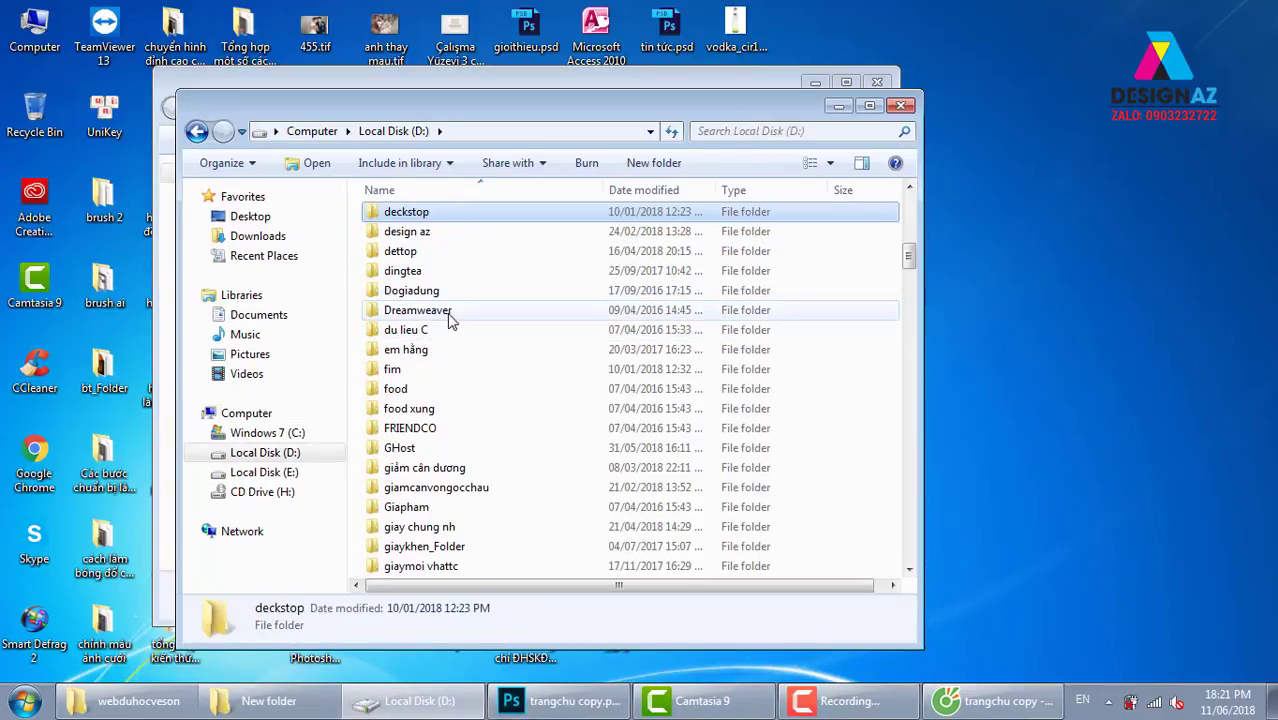
{"action": "double_click", "coordinate": [449, 316]}
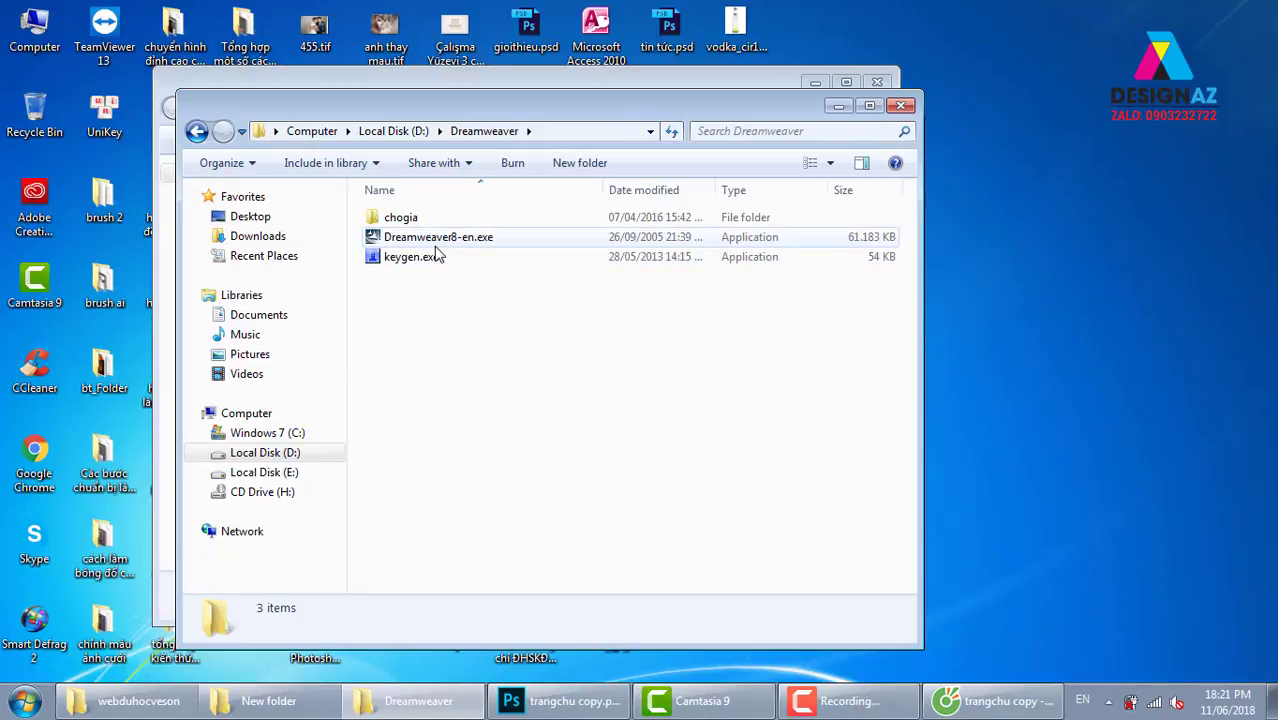
{"action": "double_click", "coordinate": [438, 246]}
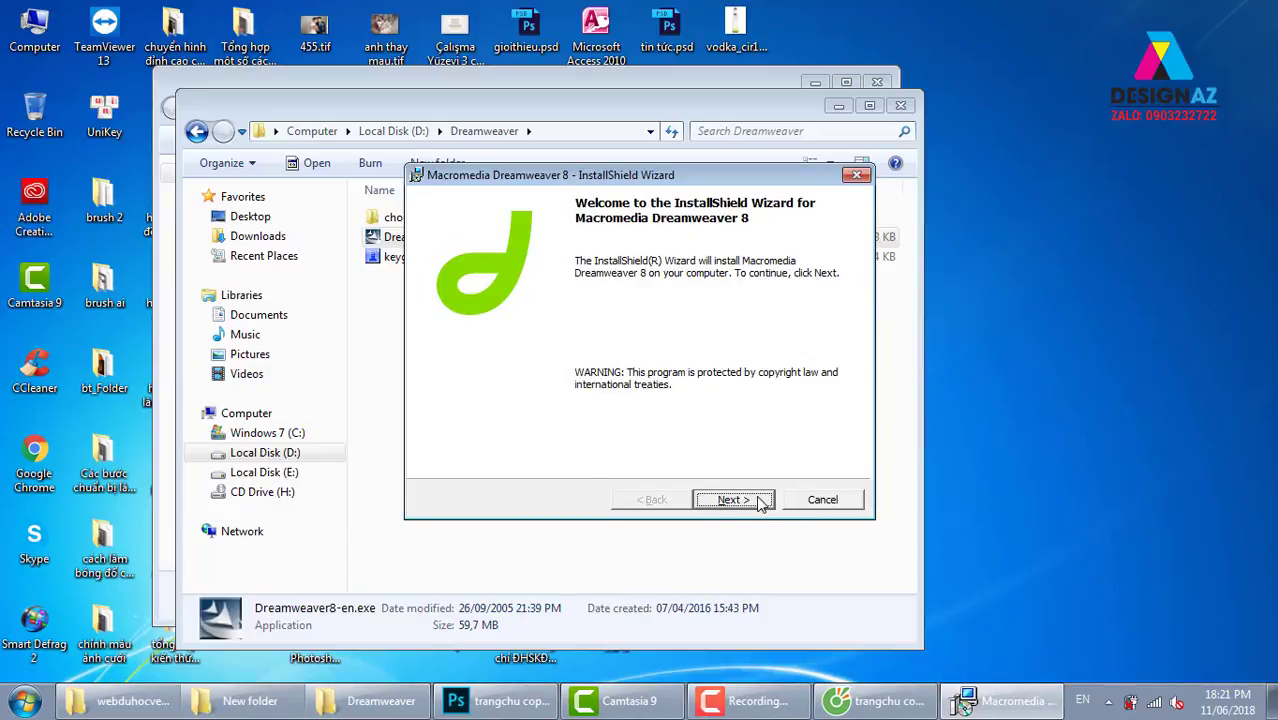
Step: Accept the licence terms, install Dreamweaver 8 and finish the setup wizard
{"action": "left_click", "coordinate": [760, 503]}
{"action": "left_click", "coordinate": [485, 433]}
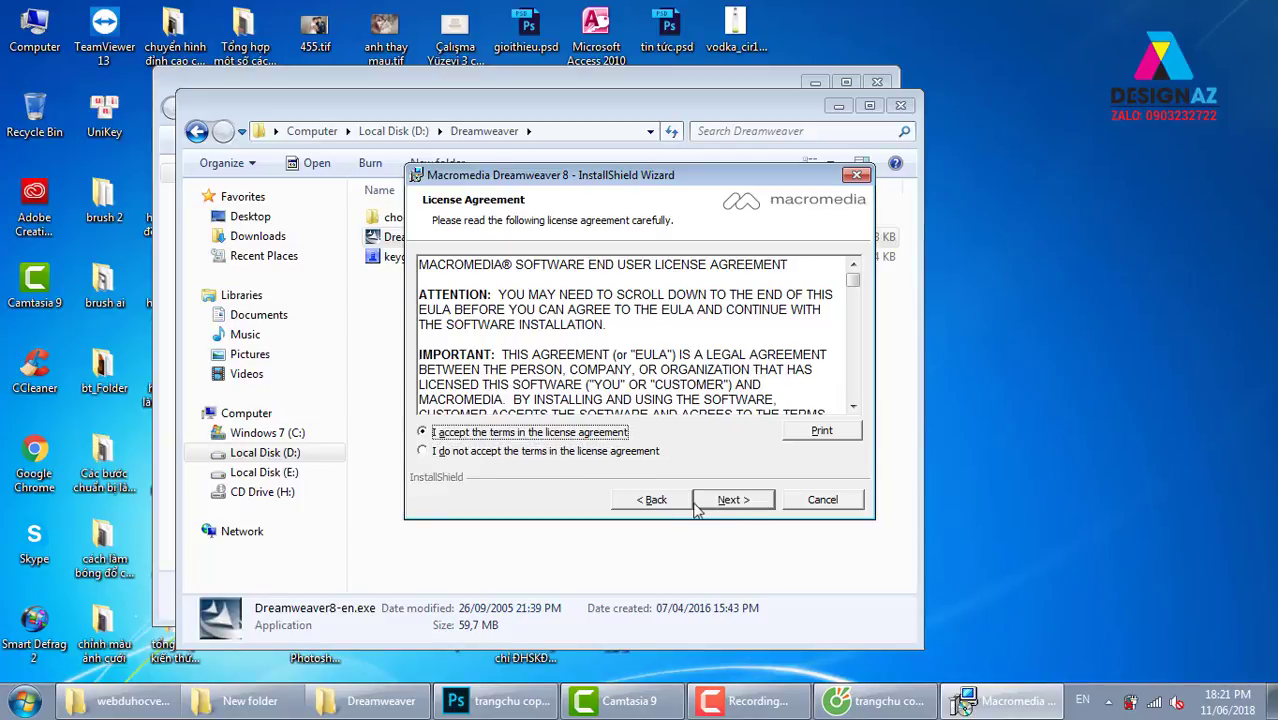
{"action": "left_click", "coordinate": [700, 505]}
{"action": "left_click", "coordinate": [742, 507]}
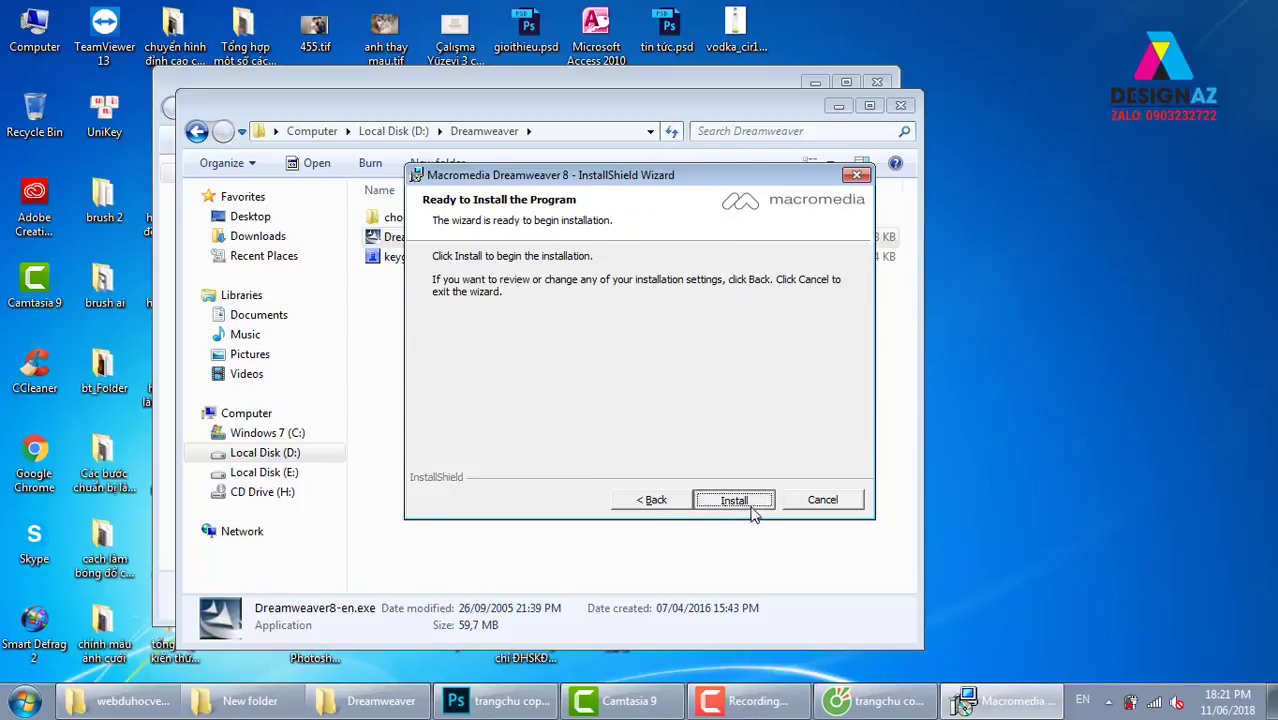
{"action": "left_click", "coordinate": [753, 510]}
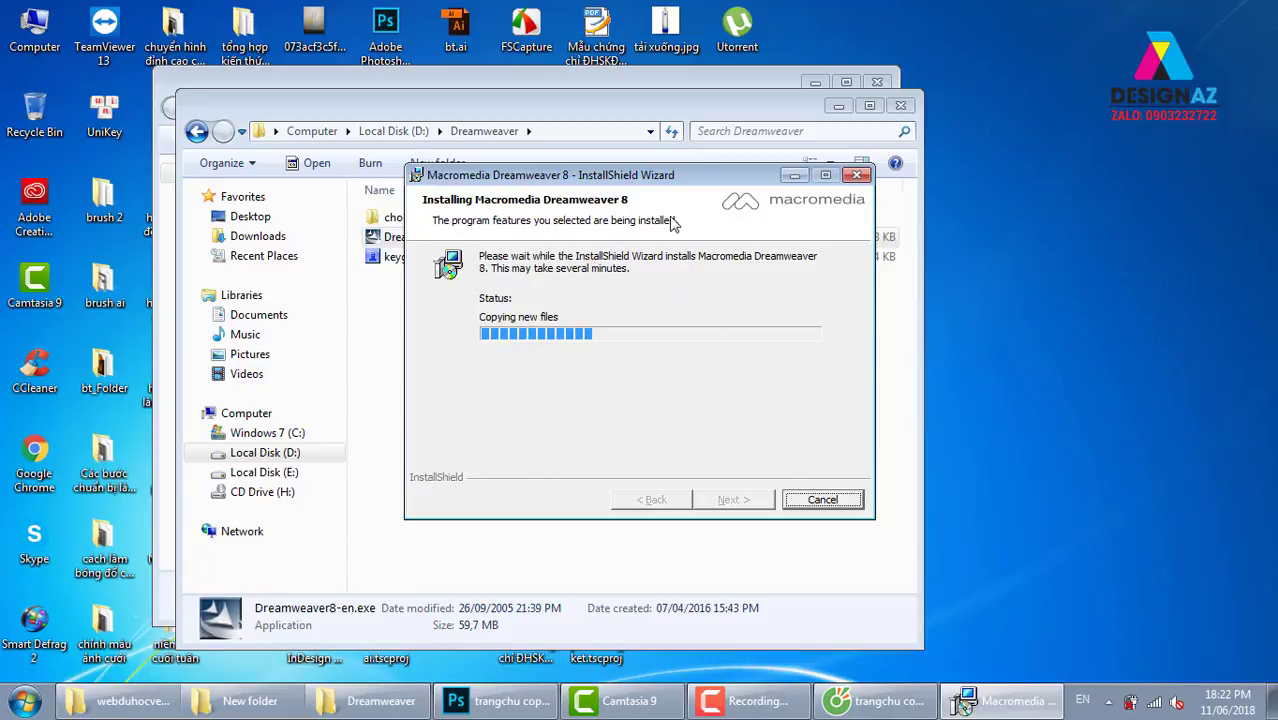
{"action": "left_click_drag", "start_coordinate": [678, 178], "coordinate": [624, 184]}
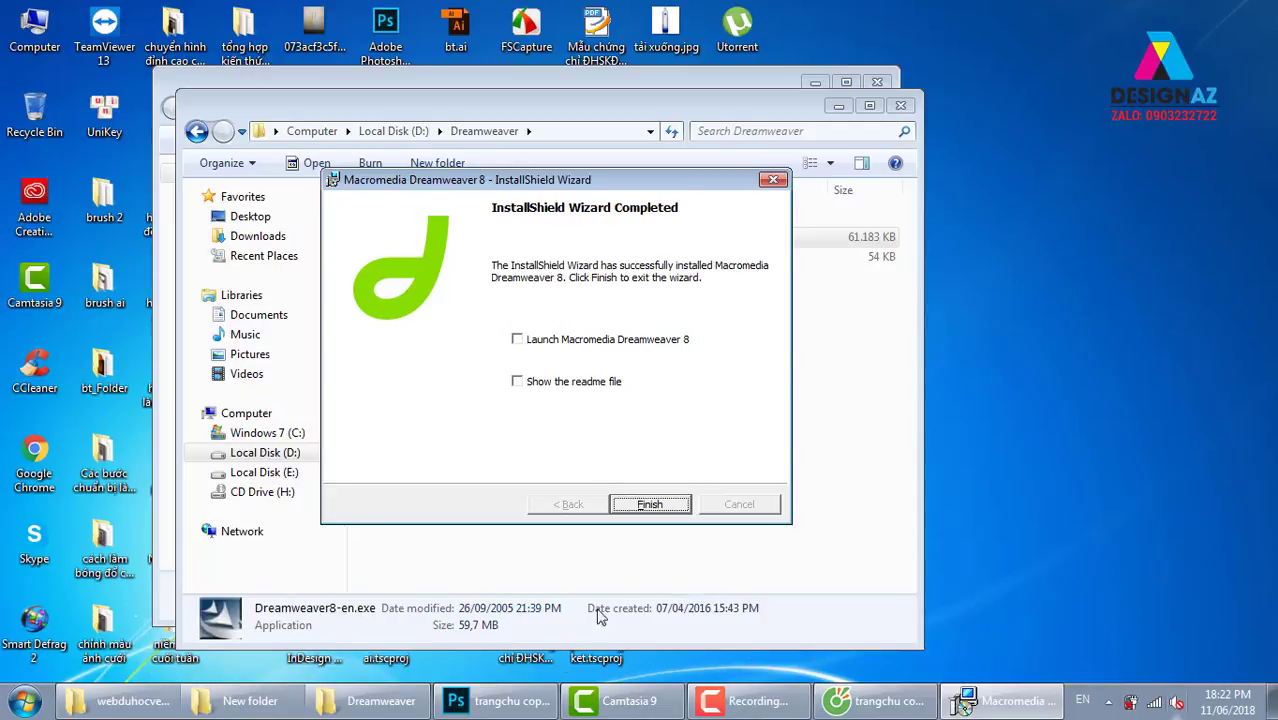
{"action": "left_click", "coordinate": [660, 505]}
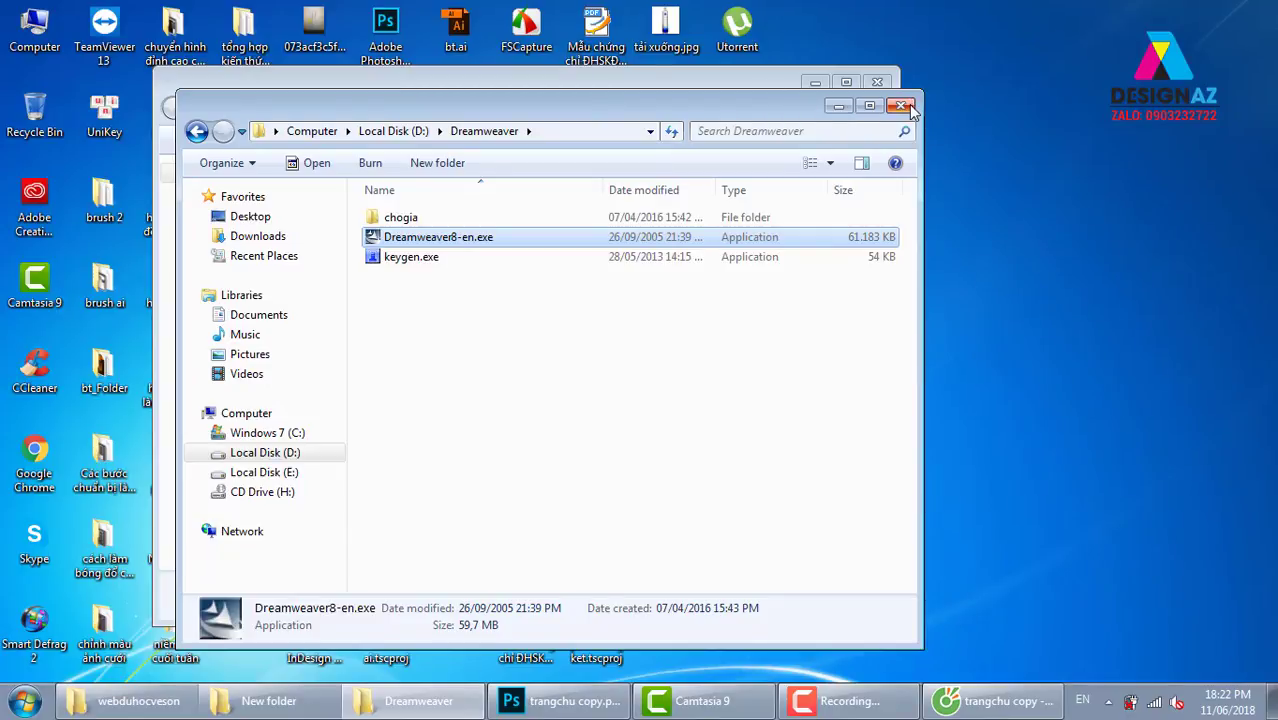
Step: Open trangchu-copy.html with Dreamweaver 8, choosing the Designer workspace and trial mode
{"action": "left_click", "coordinate": [838, 106]}
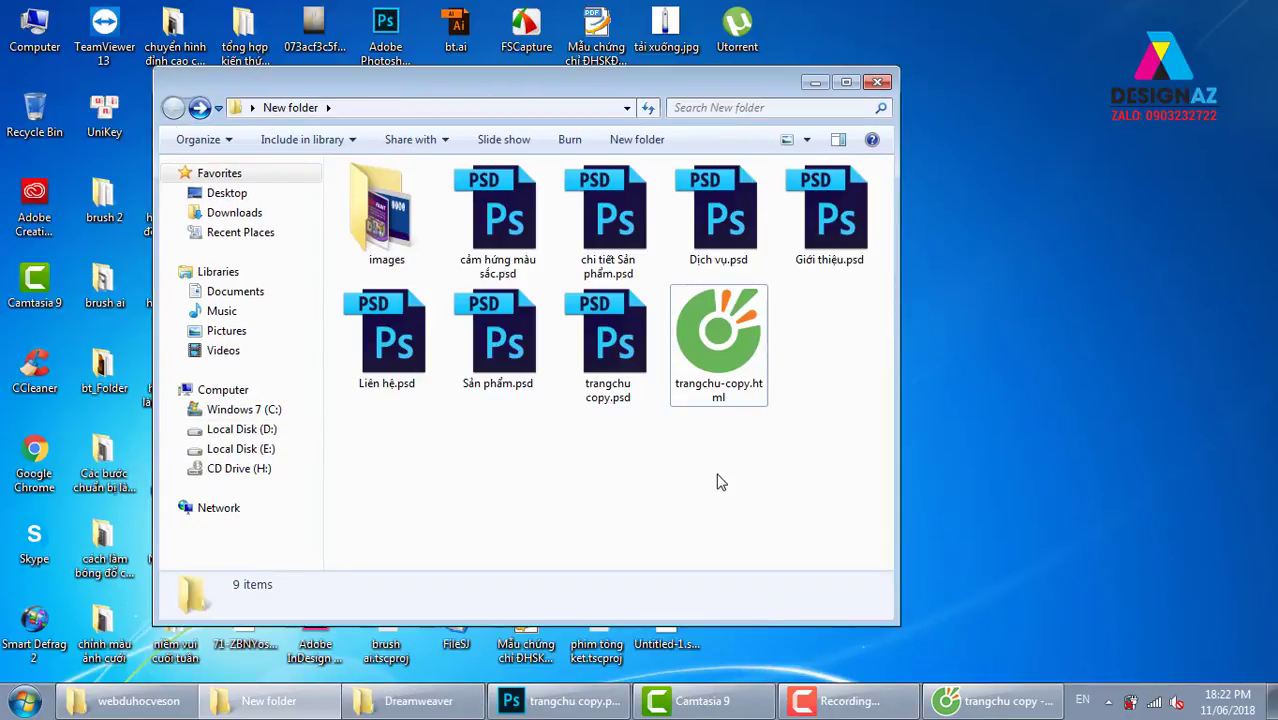
{"action": "right_click", "coordinate": [724, 350]}
{"action": "mouse_move", "coordinate": [785, 328]}
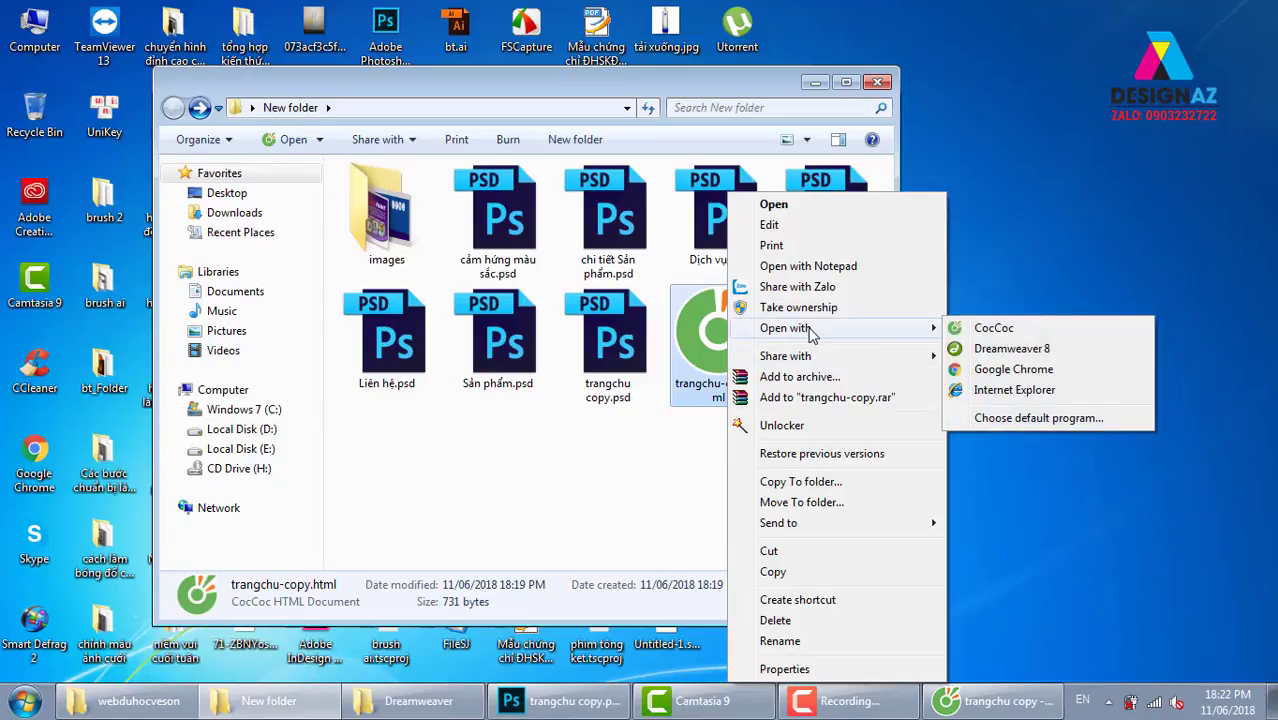
{"action": "left_click", "coordinate": [1016, 353]}
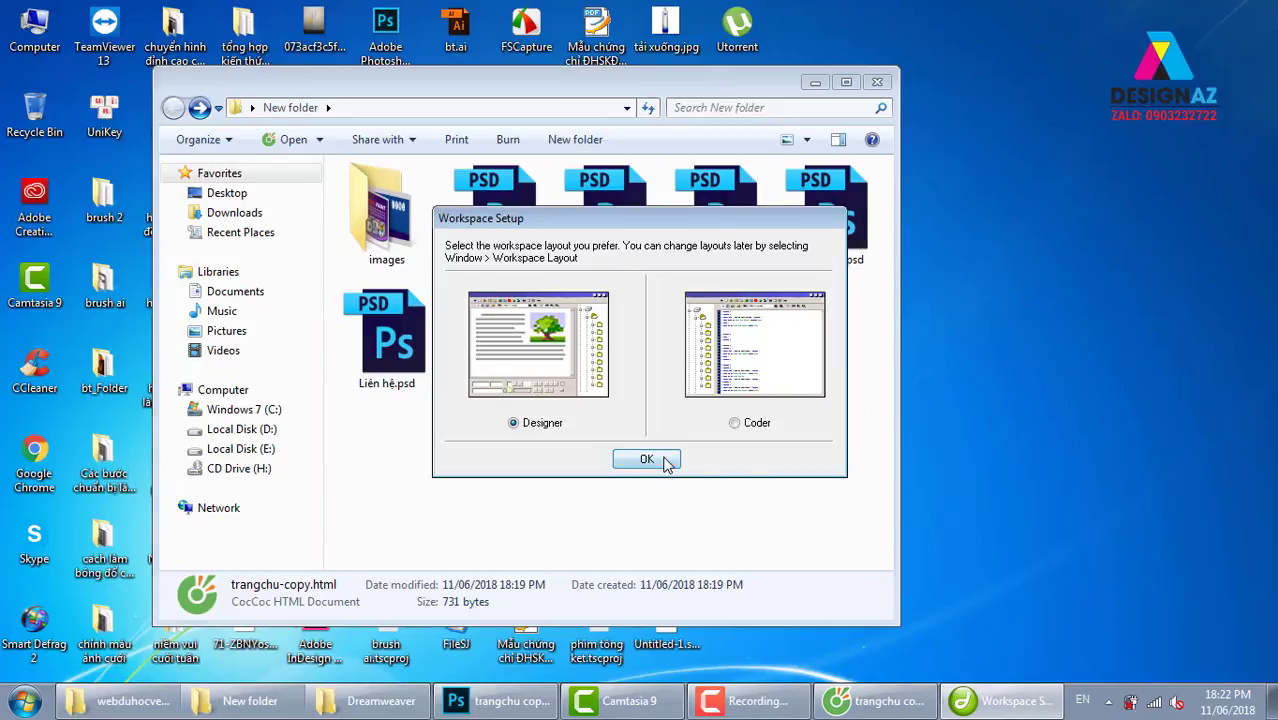
{"action": "left_click", "coordinate": [647, 459]}
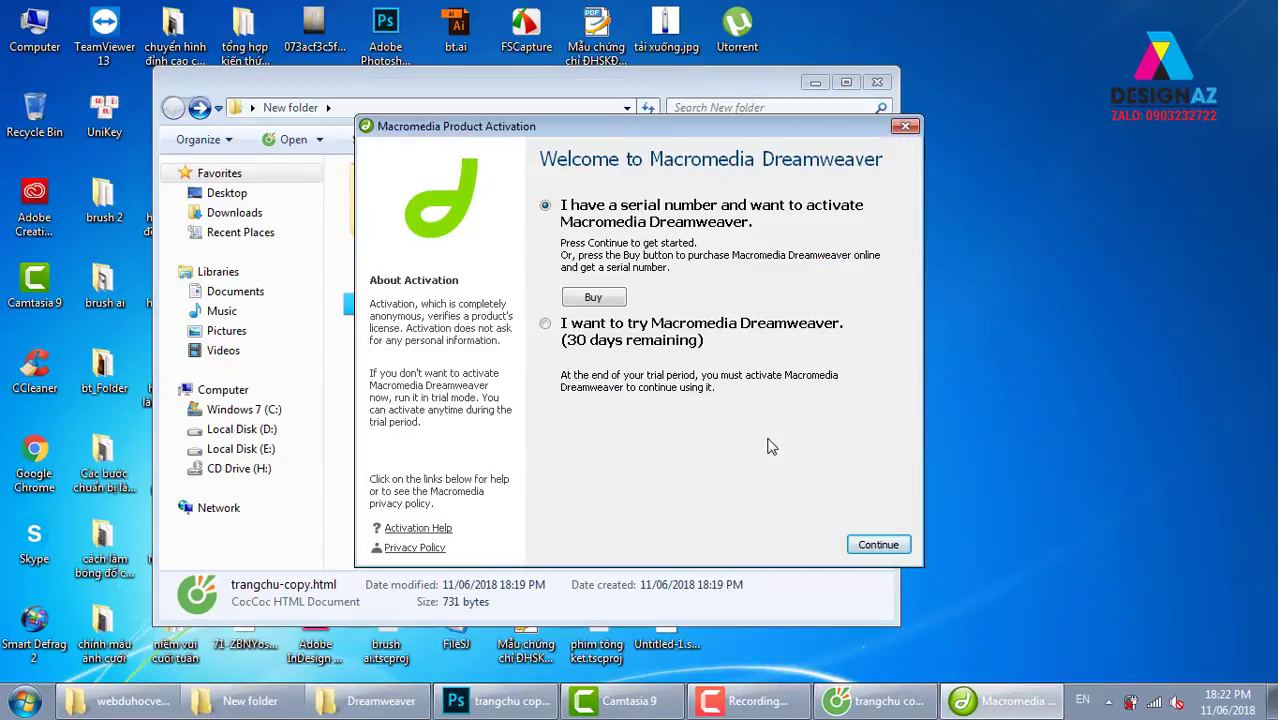
{"action": "left_click", "coordinate": [546, 324]}
{"action": "left_click", "coordinate": [868, 545]}
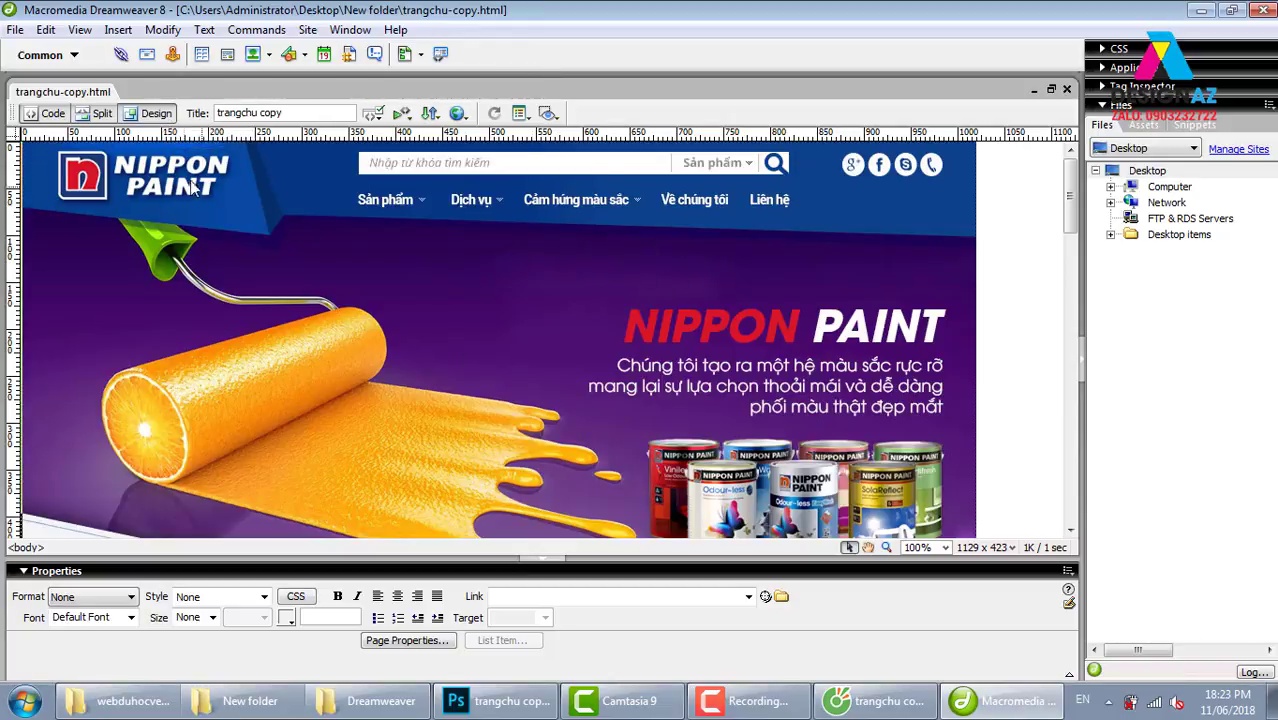
Step: Switch the document to Code view to show the page's HTML source
{"action": "left_click", "coordinate": [52, 113]}
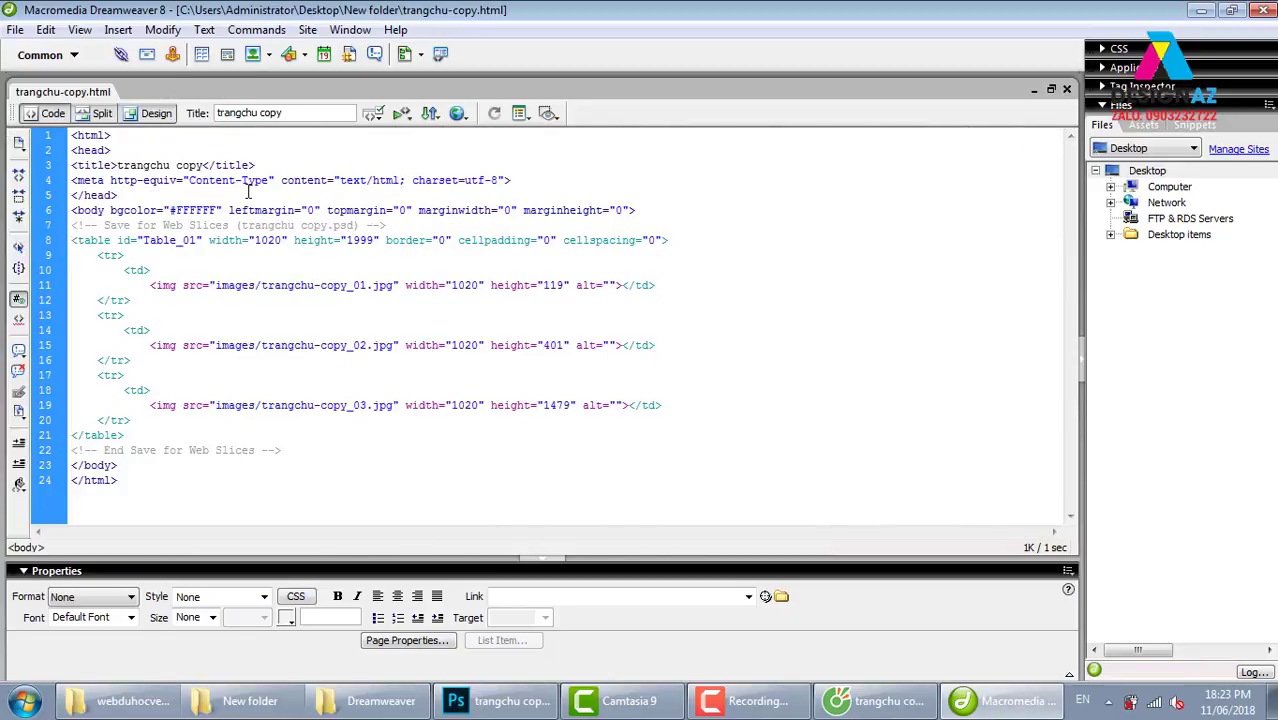
{"action": "left_click", "coordinate": [103, 114]}
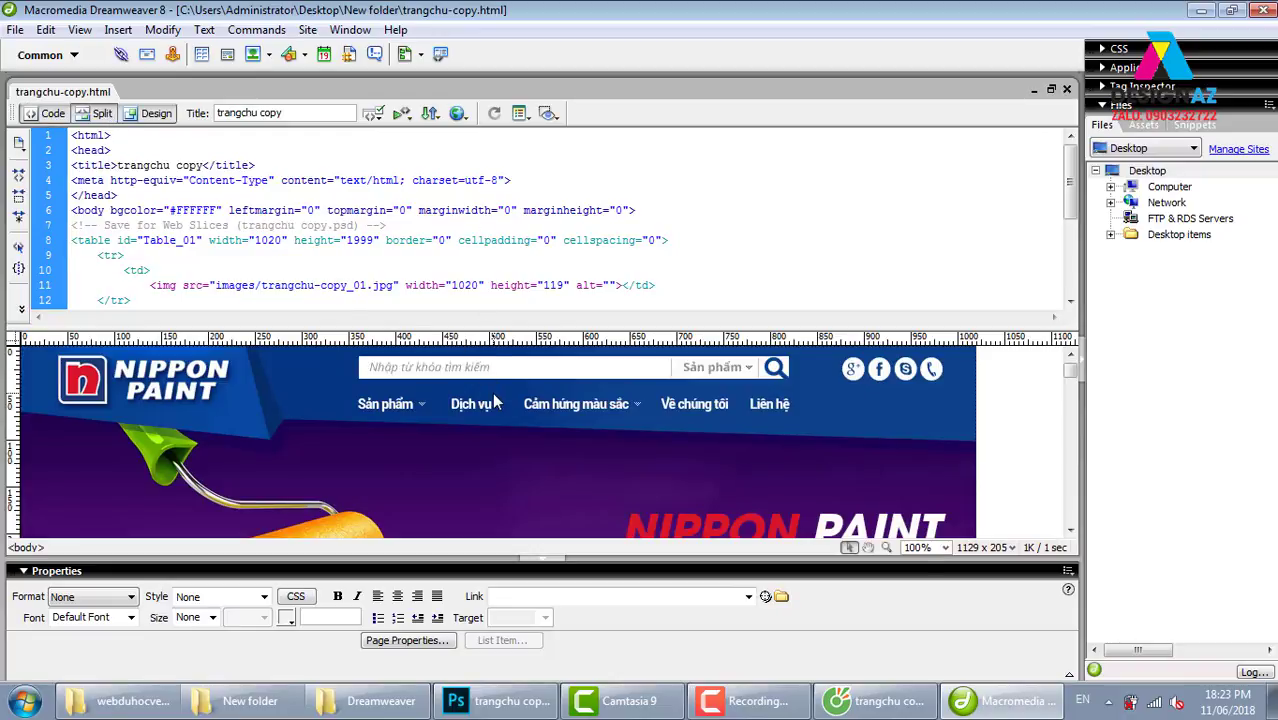
{"action": "left_click", "coordinate": [52, 114]}
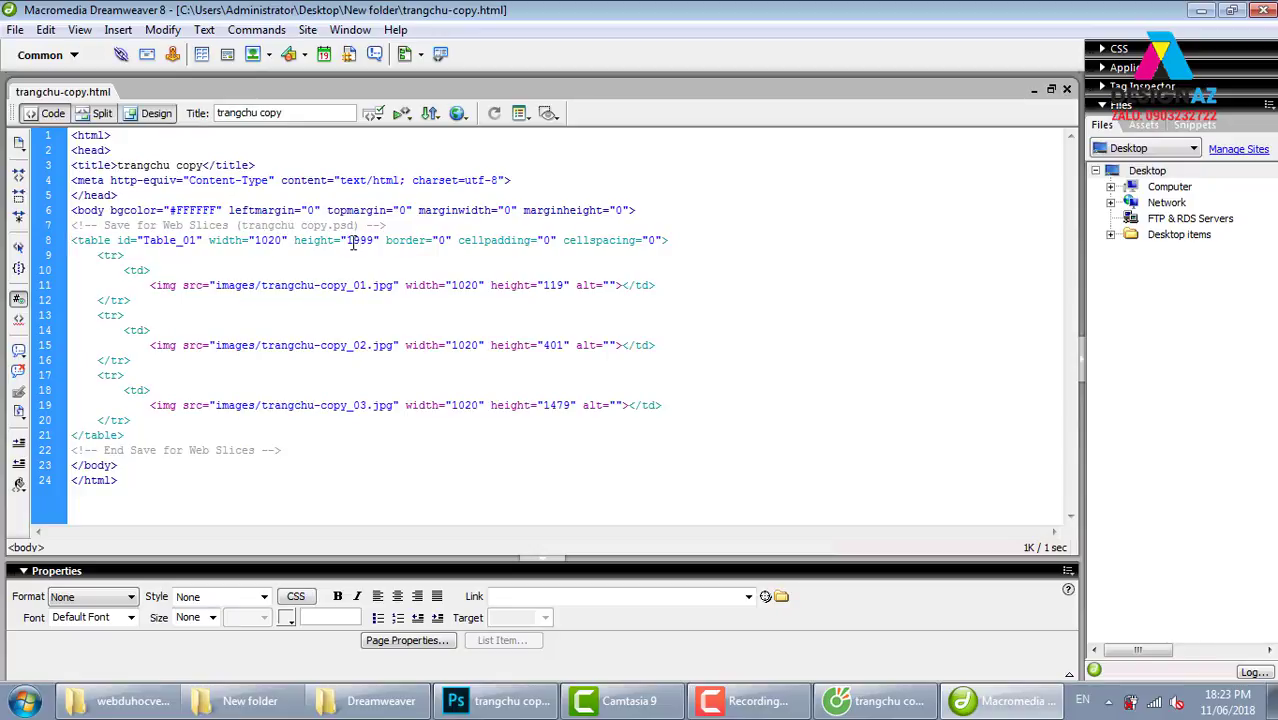
Step: Add align="center" to the Table_01 table tag and save with Ctrl+S
{"action": "left_click", "coordinate": [663, 240]}
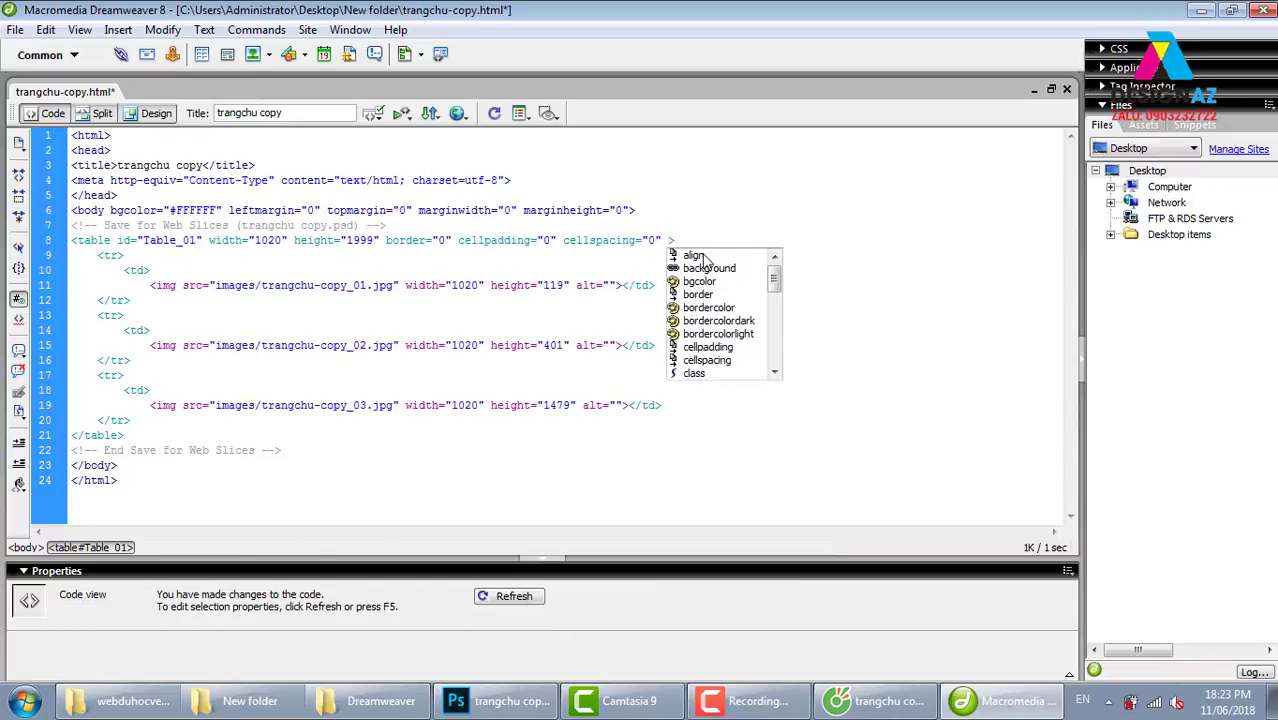
{"action": "left_click", "coordinate": [703, 261]}
{"action": "double_click", "coordinate": [701, 260]}
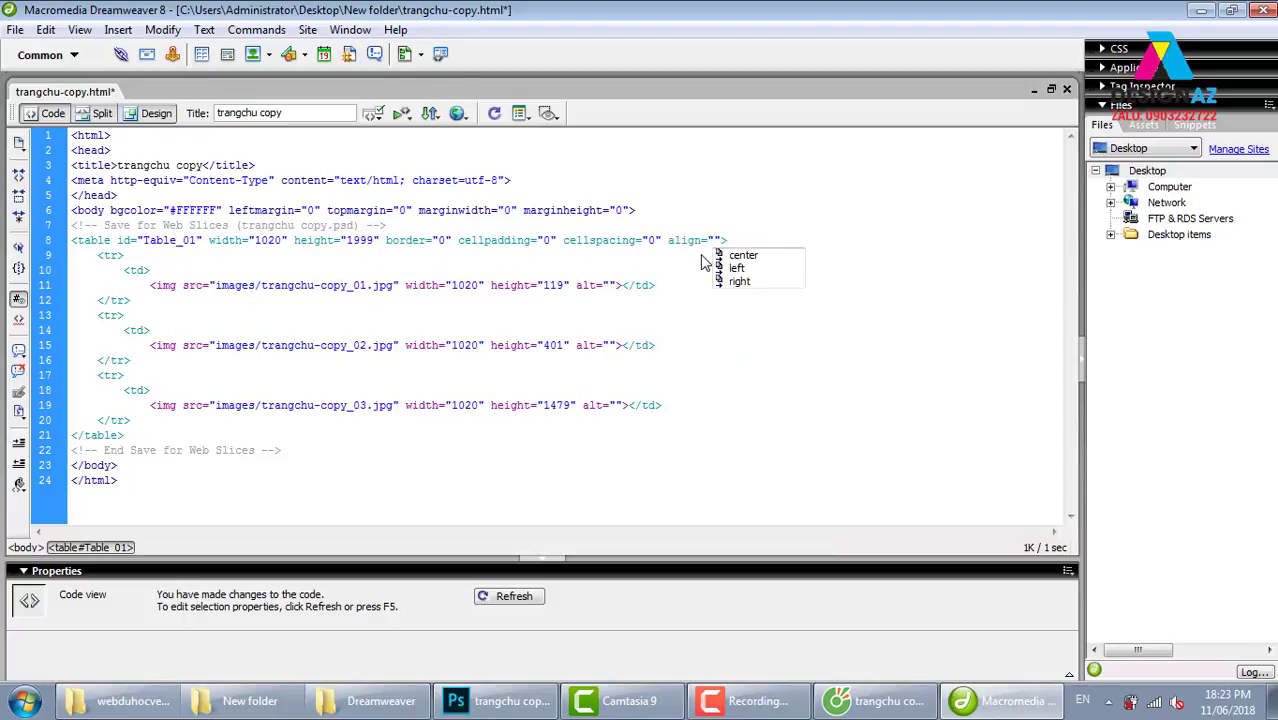
{"action": "left_click", "coordinate": [754, 258]}
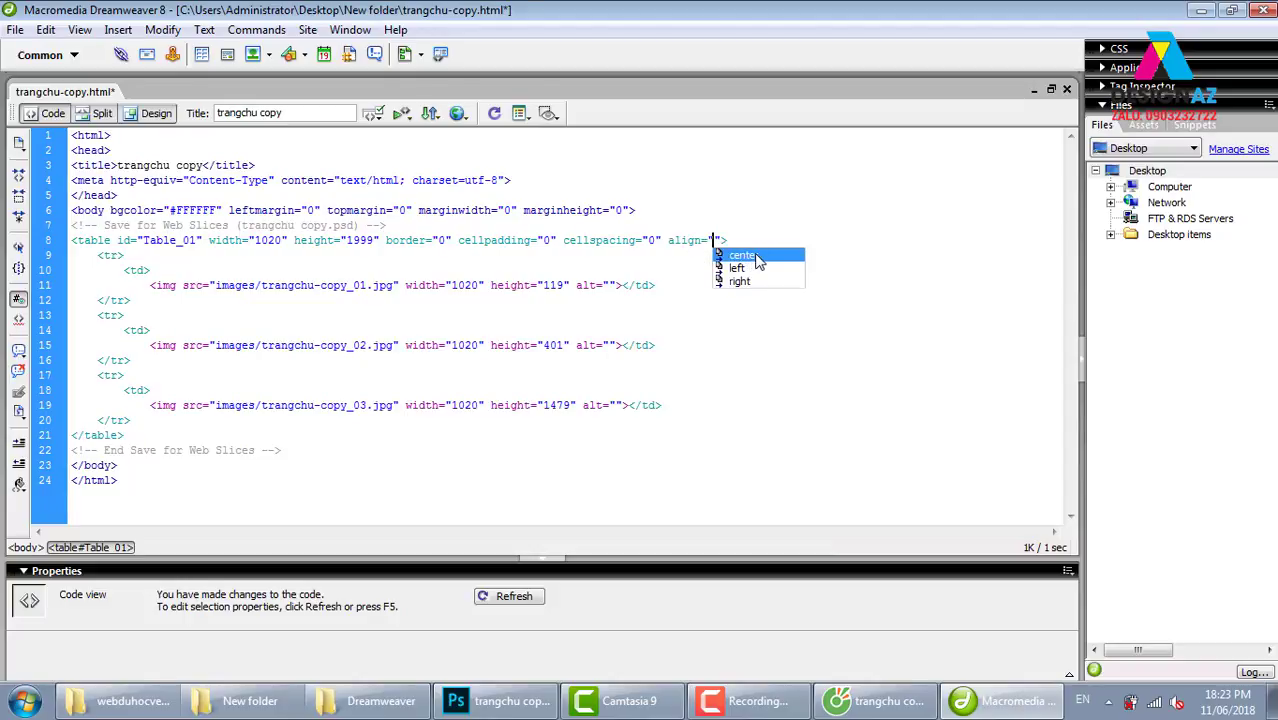
{"action": "double_click", "coordinate": [754, 258]}
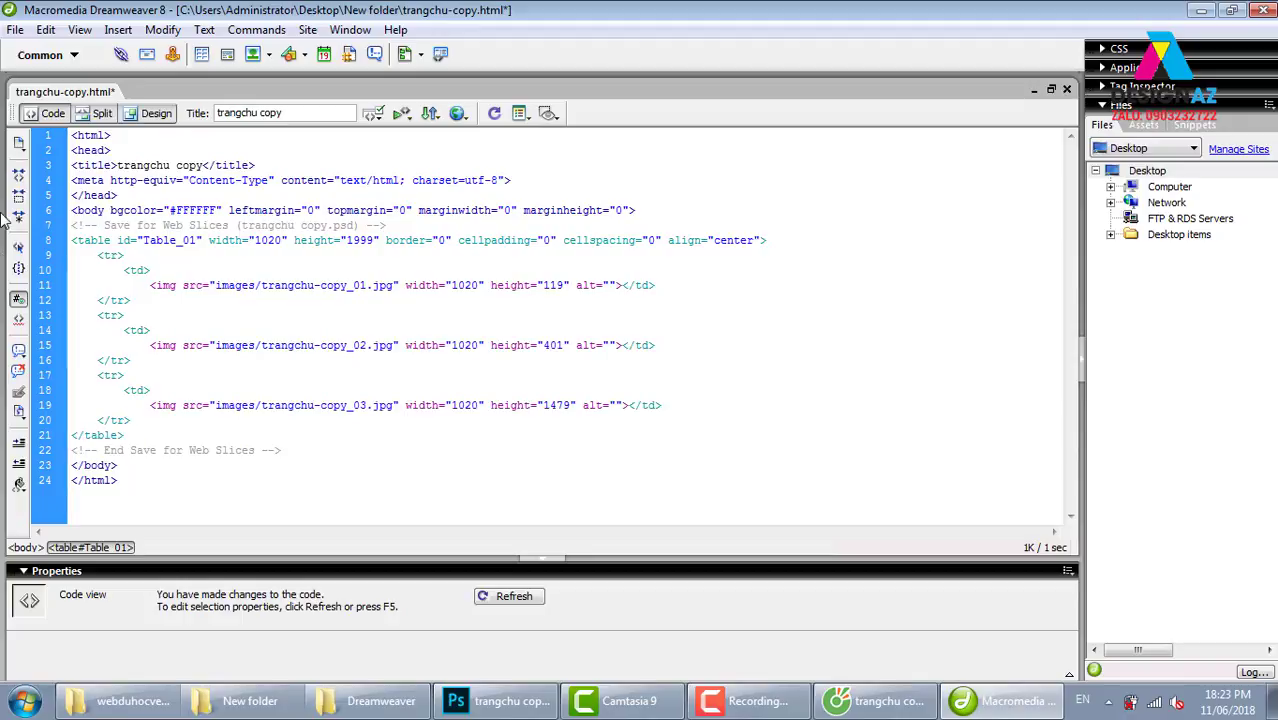
{"action": "key", "text": "ctrl+s"}
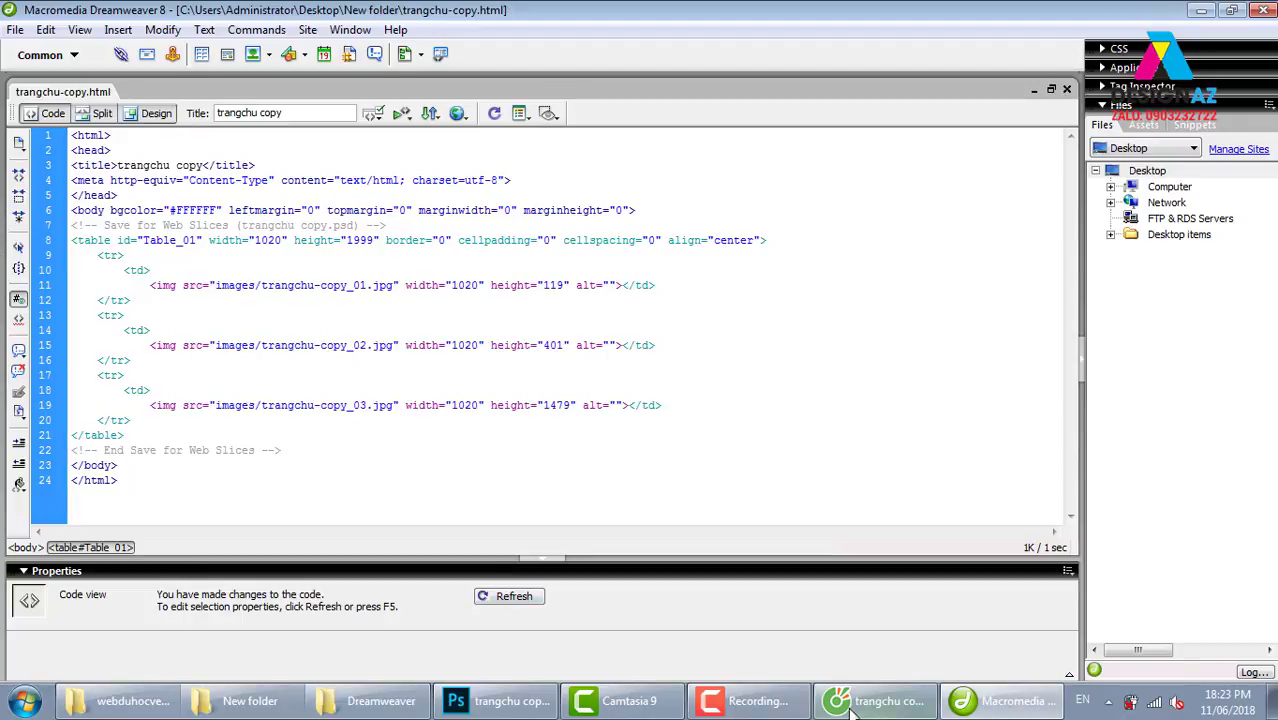
Step: Reload trangchu-copy.html in Coc Coc and scroll to the footer and back to check centring
{"action": "left_click", "coordinate": [893, 705]}
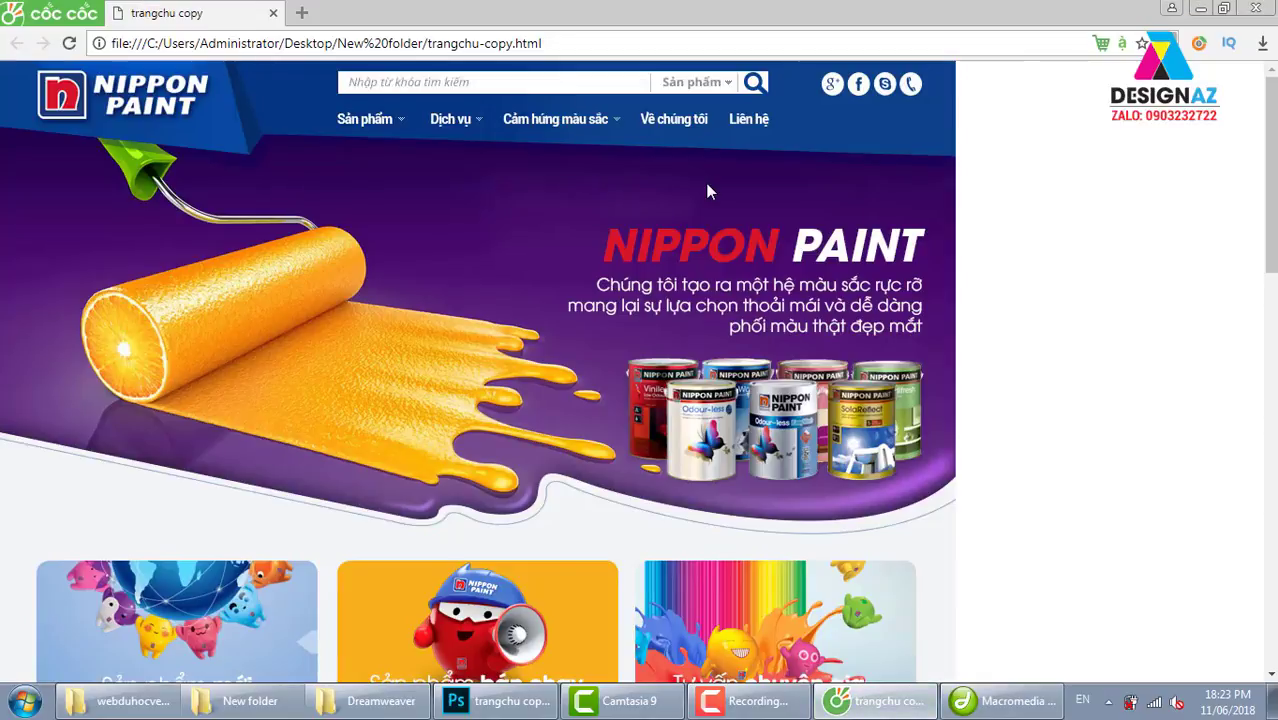
{"action": "key", "text": "F5"}
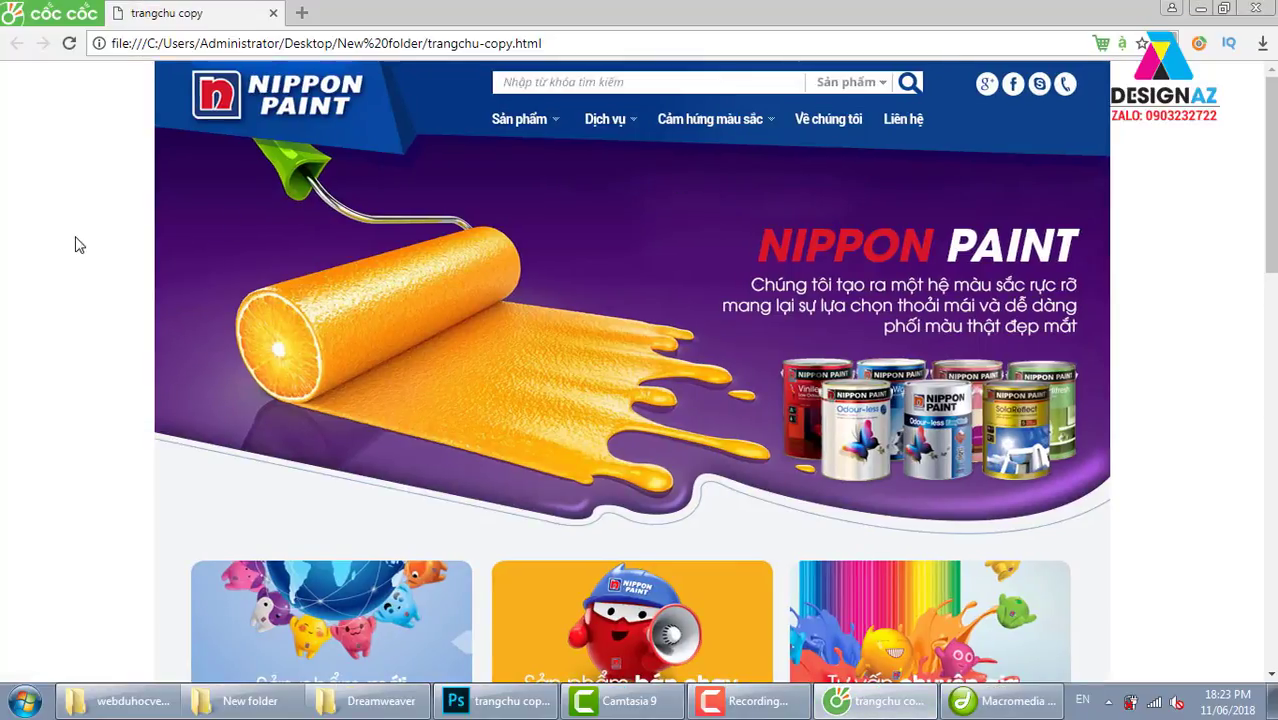
{"action": "scroll", "coordinate": [822, 200], "scroll_direction": "down", "scroll_amount": 4}
{"action": "scroll", "coordinate": [822, 200], "scroll_direction": "down", "scroll_amount": 5}
{"action": "scroll", "coordinate": [822, 200], "scroll_direction": "down", "scroll_amount": 1}
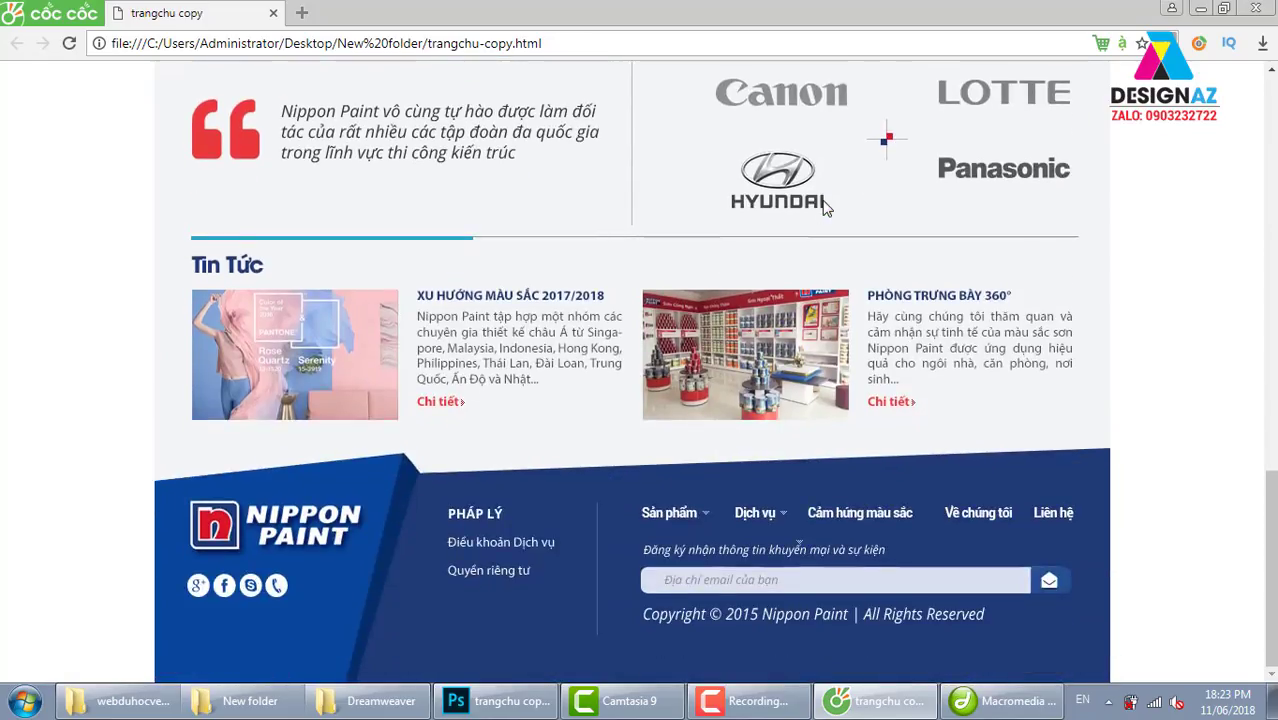
{"action": "scroll", "coordinate": [822, 203], "scroll_direction": "up", "scroll_amount": 5}
{"action": "scroll", "coordinate": [822, 203], "scroll_direction": "up", "scroll_amount": 5}
{"action": "scroll", "coordinate": [757, 352], "scroll_direction": "up", "scroll_amount": 3}
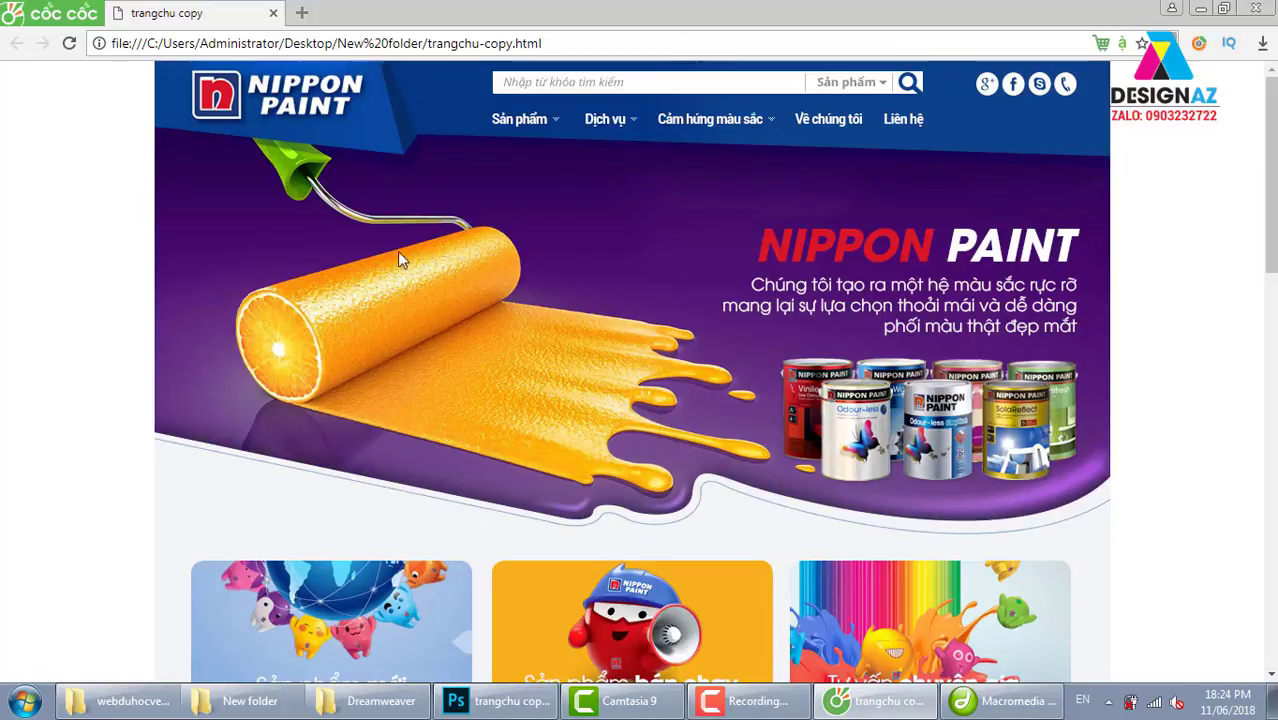
Step: Sample the purple banner with the Eyedropper, confirming foreground hex 1c0153
{"action": "left_click", "coordinate": [502, 700]}
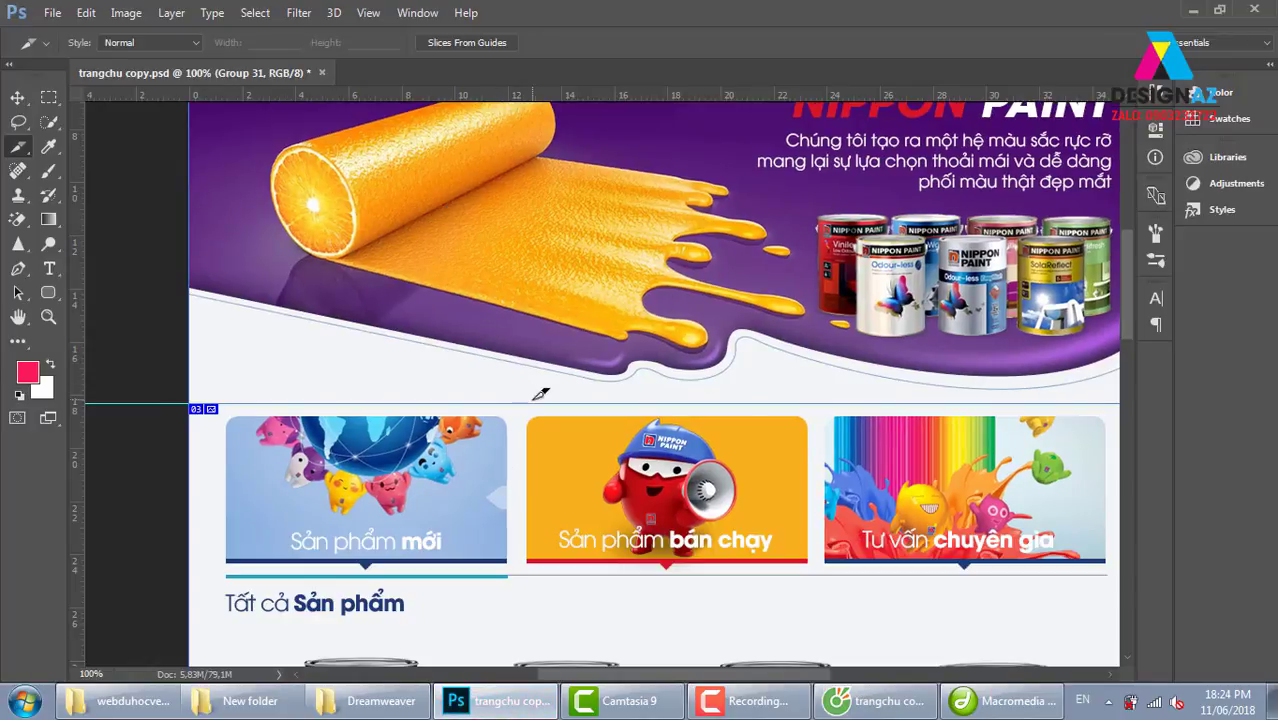
{"action": "left_click_drag", "start_coordinate": [574, 200], "coordinate": [620, 367]}
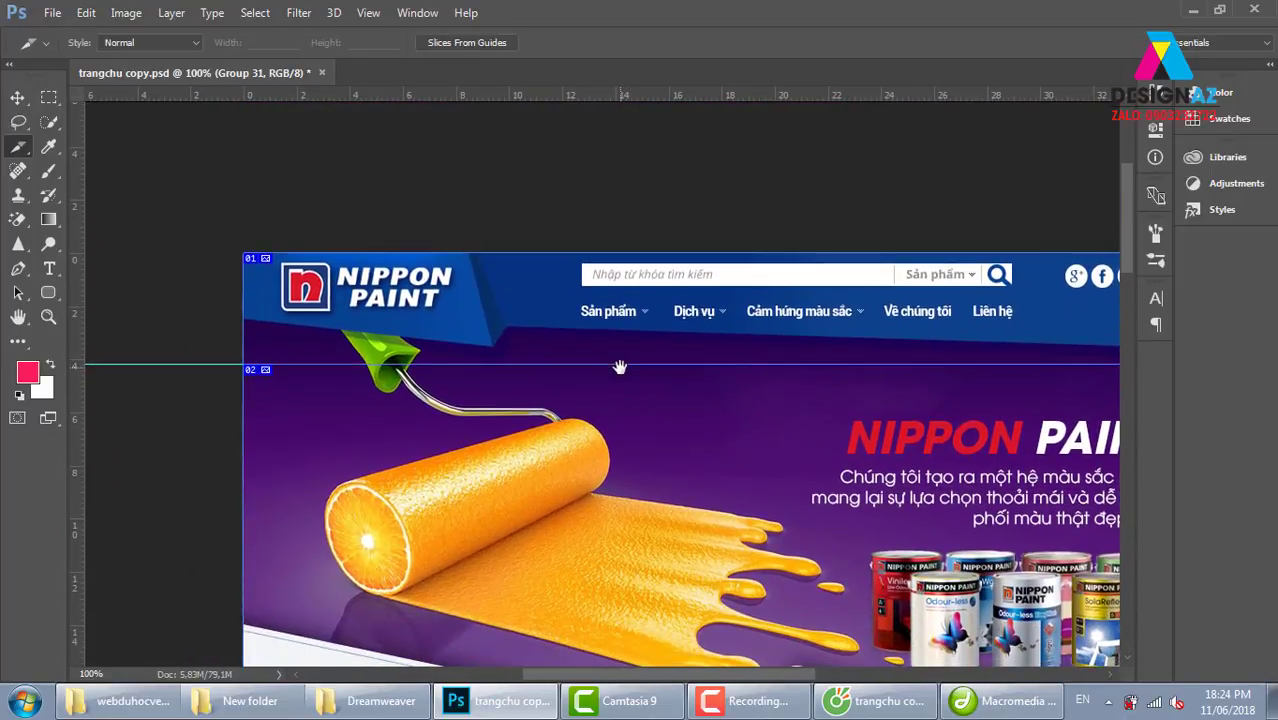
{"action": "key", "text": "i"}
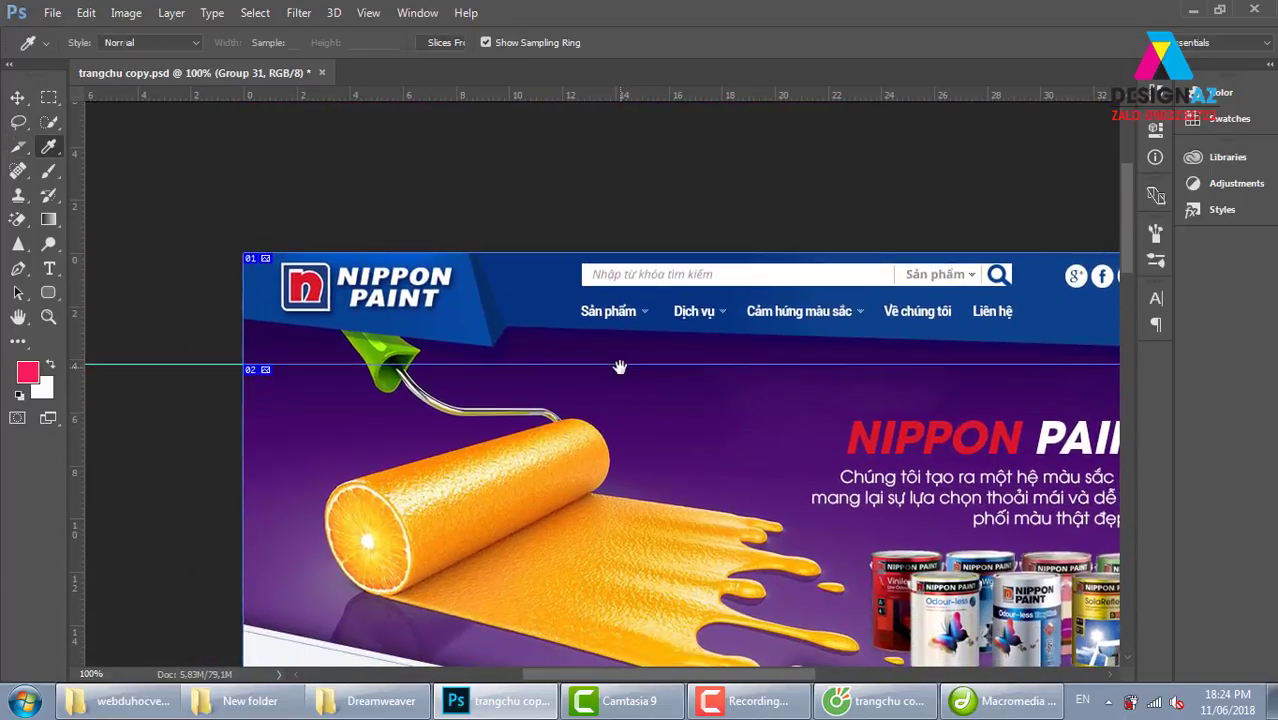
{"action": "left_click", "coordinate": [496, 348]}
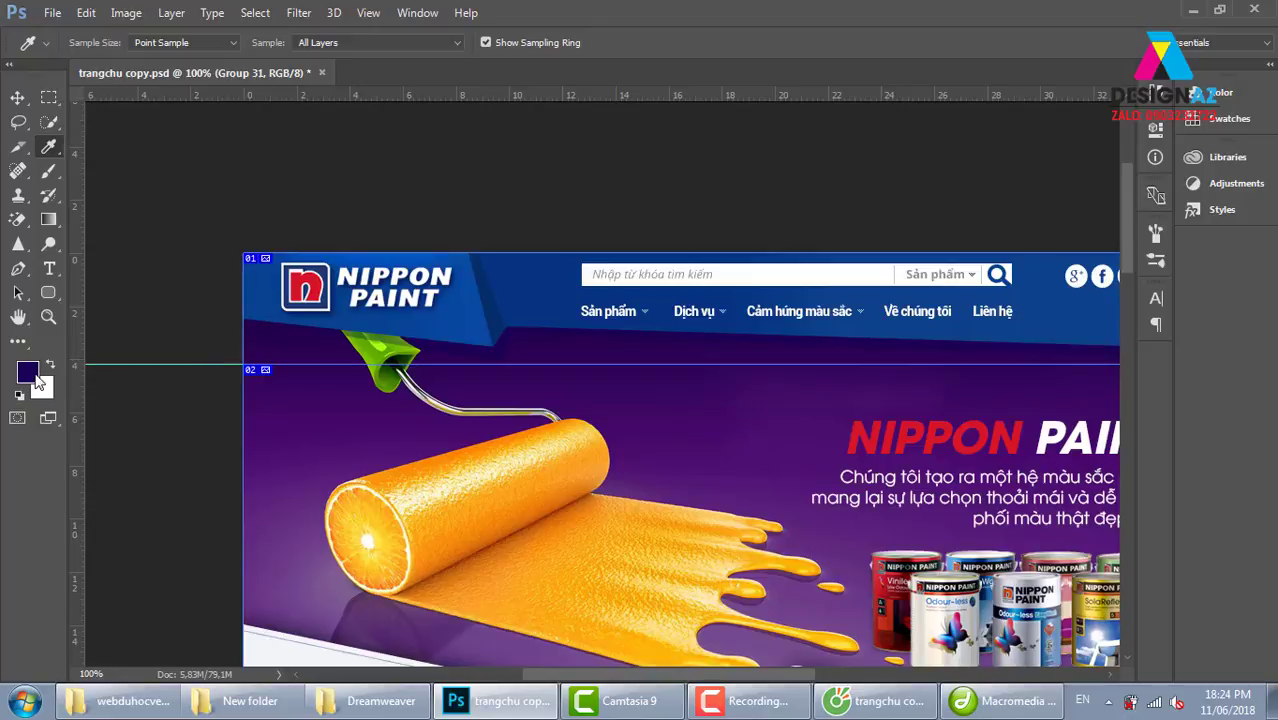
{"action": "left_click", "coordinate": [32, 375]}
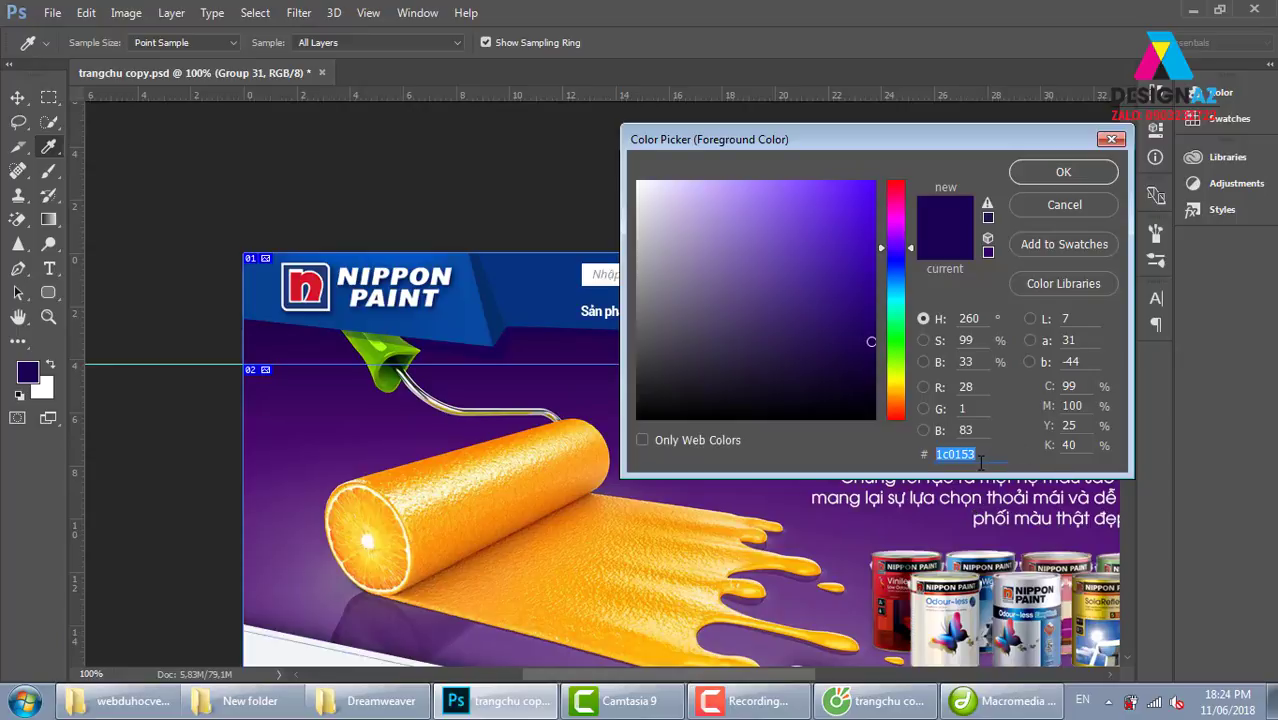
{"action": "left_click", "coordinate": [1062, 205]}
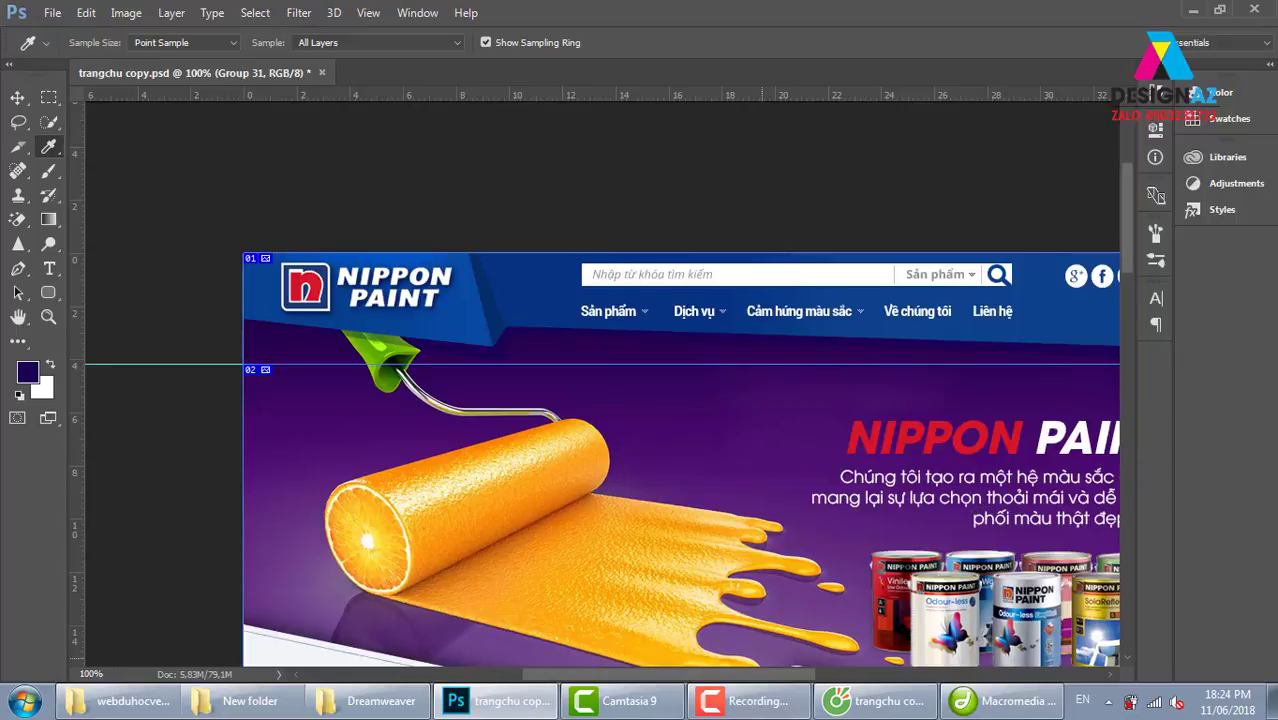
Step: Replace the body bgcolor value FFFFFF with 1c0153 and save the page
{"action": "left_click", "coordinate": [1006, 699]}
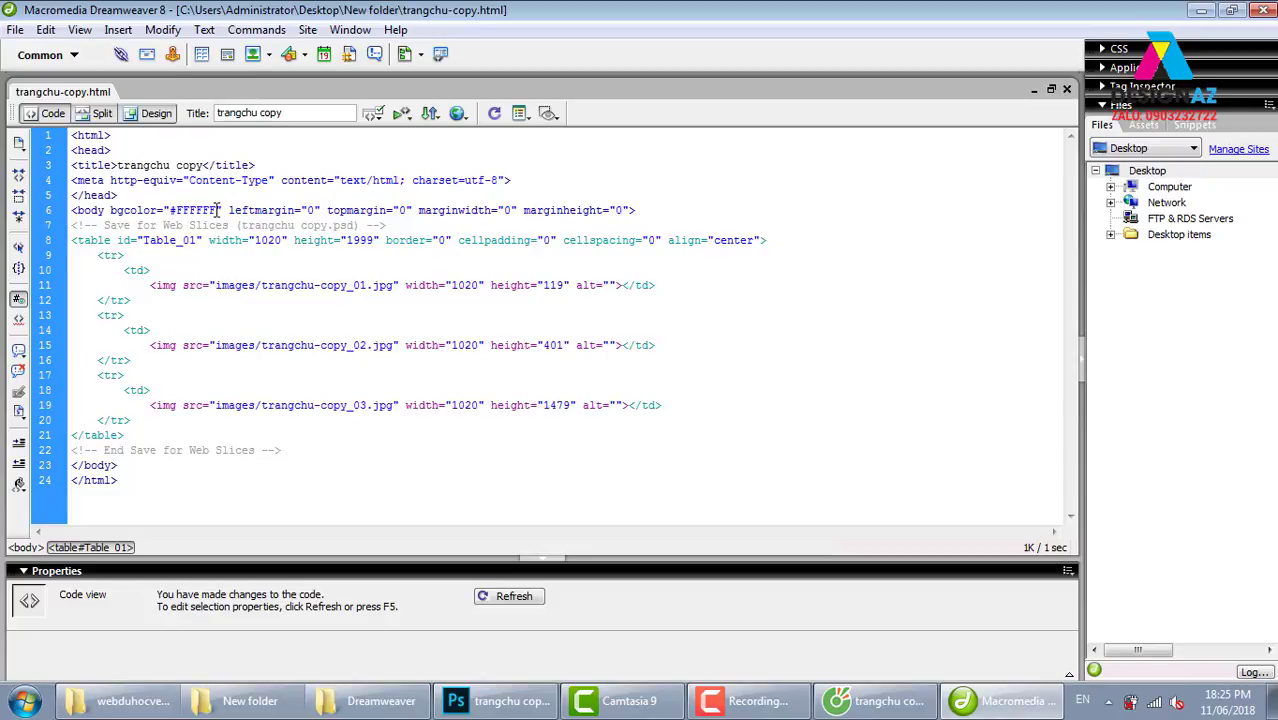
{"action": "left_click_drag", "start_coordinate": [217, 210], "coordinate": [169, 210]}
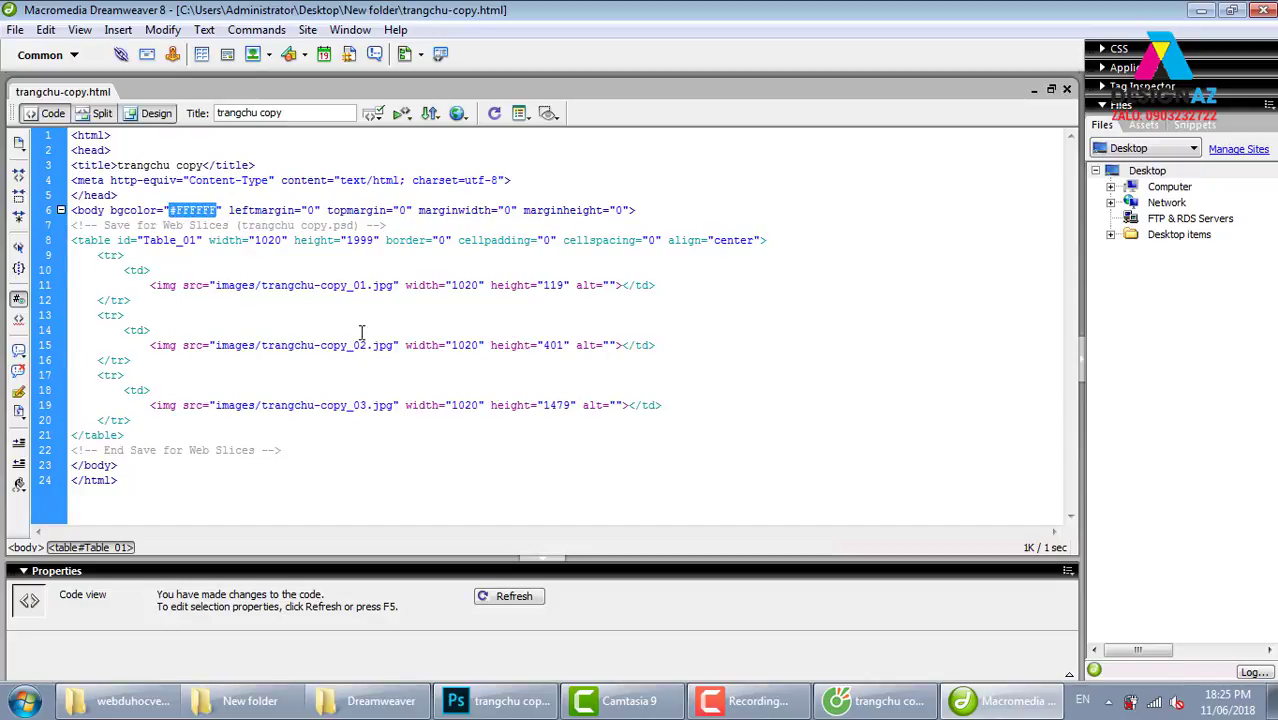
{"action": "left_click", "coordinate": [205, 210]}
{"action": "left_click_drag", "start_coordinate": [175, 210], "coordinate": [217, 210]}
{"action": "type", "text": "1c0153"}
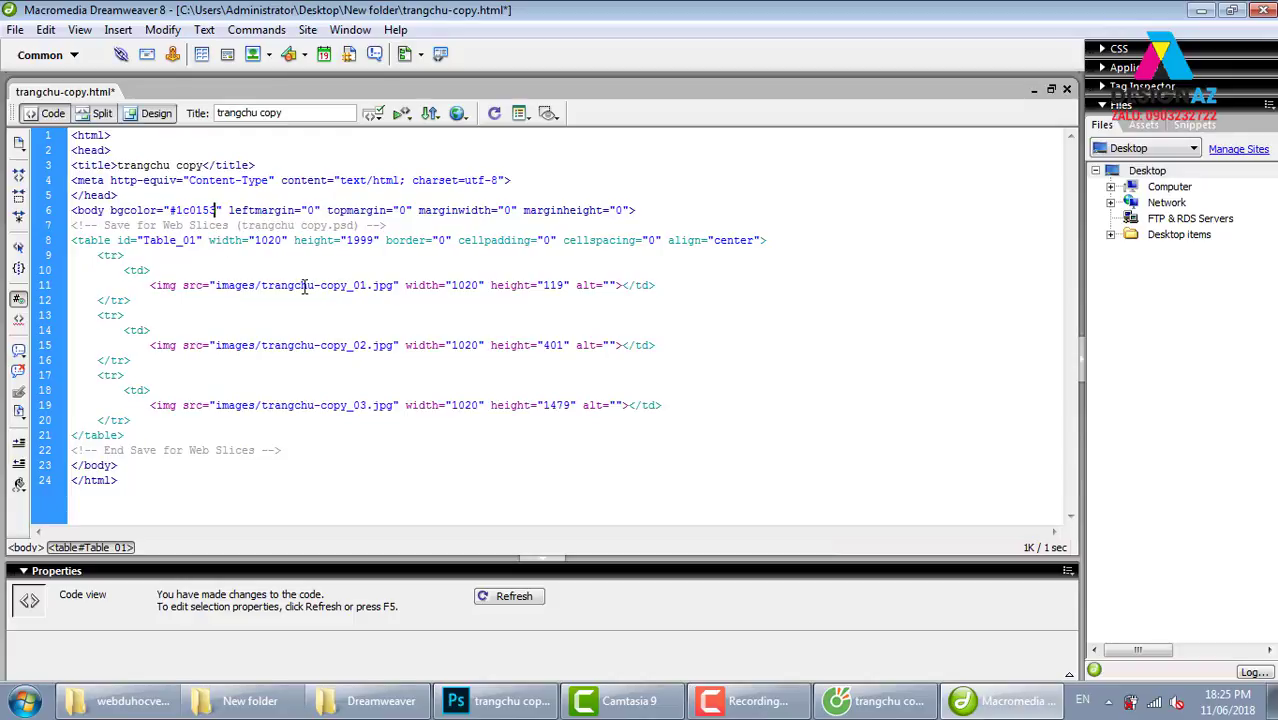
{"action": "key", "text": "ctrl+s"}
Step: Reload the home page in Coc Coc and scroll through it to view the dark indigo background
{"action": "left_click", "coordinate": [883, 706]}
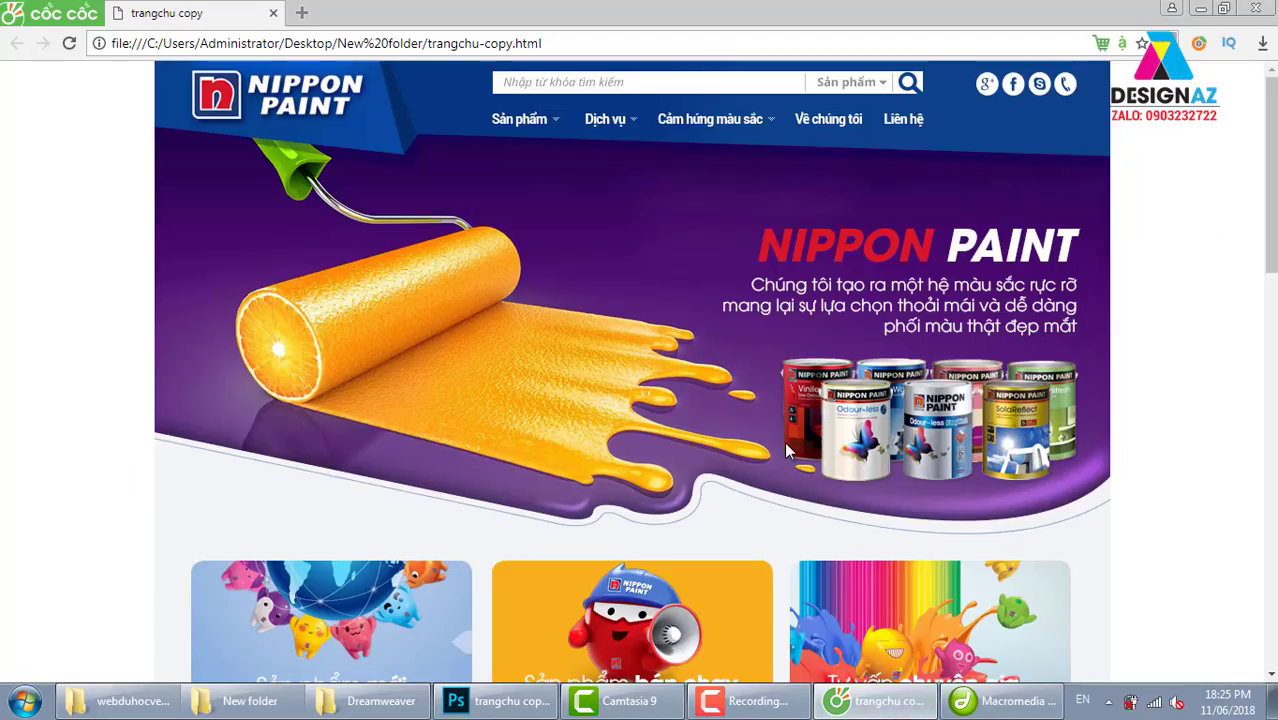
{"action": "key", "text": "F5"}
{"action": "scroll", "coordinate": [43, 172], "scroll_direction": "down", "scroll_amount": 5}
{"action": "scroll", "coordinate": [43, 172], "scroll_direction": "down", "scroll_amount": 10}
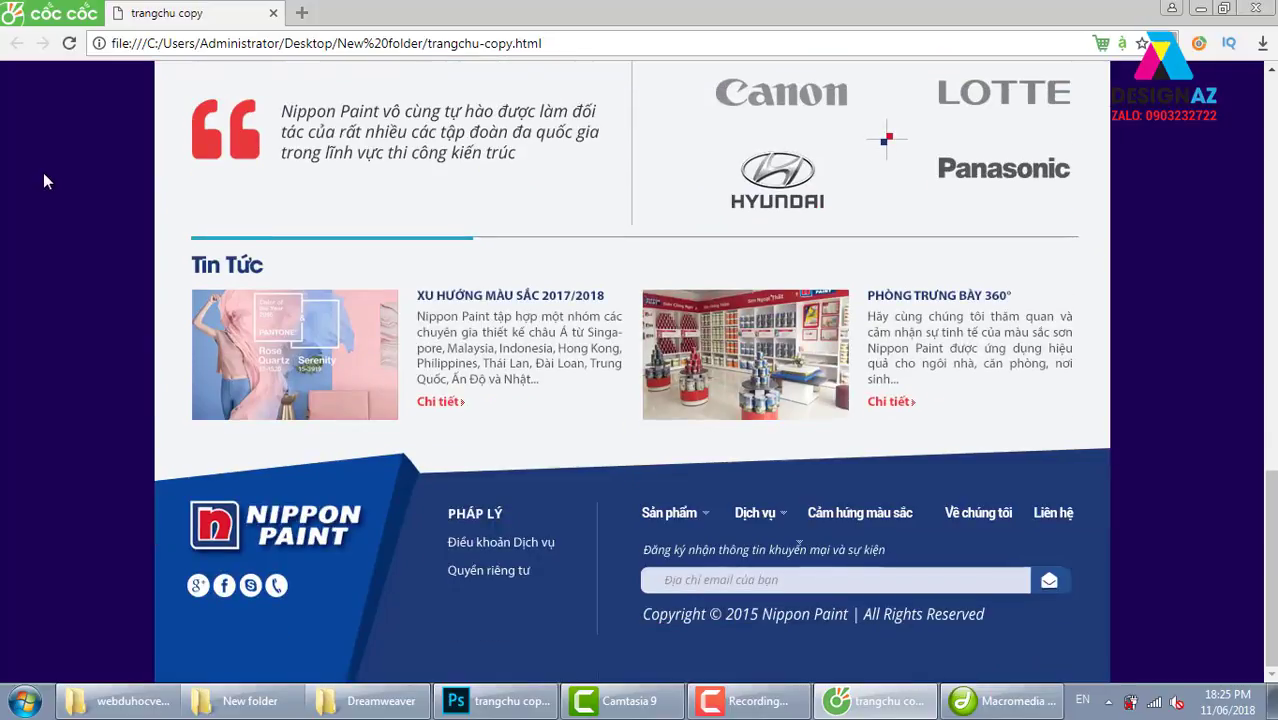
{"action": "scroll", "coordinate": [43, 172], "scroll_direction": "up", "scroll_amount": 10}
{"action": "scroll", "coordinate": [43, 172], "scroll_direction": "up", "scroll_amount": 5}
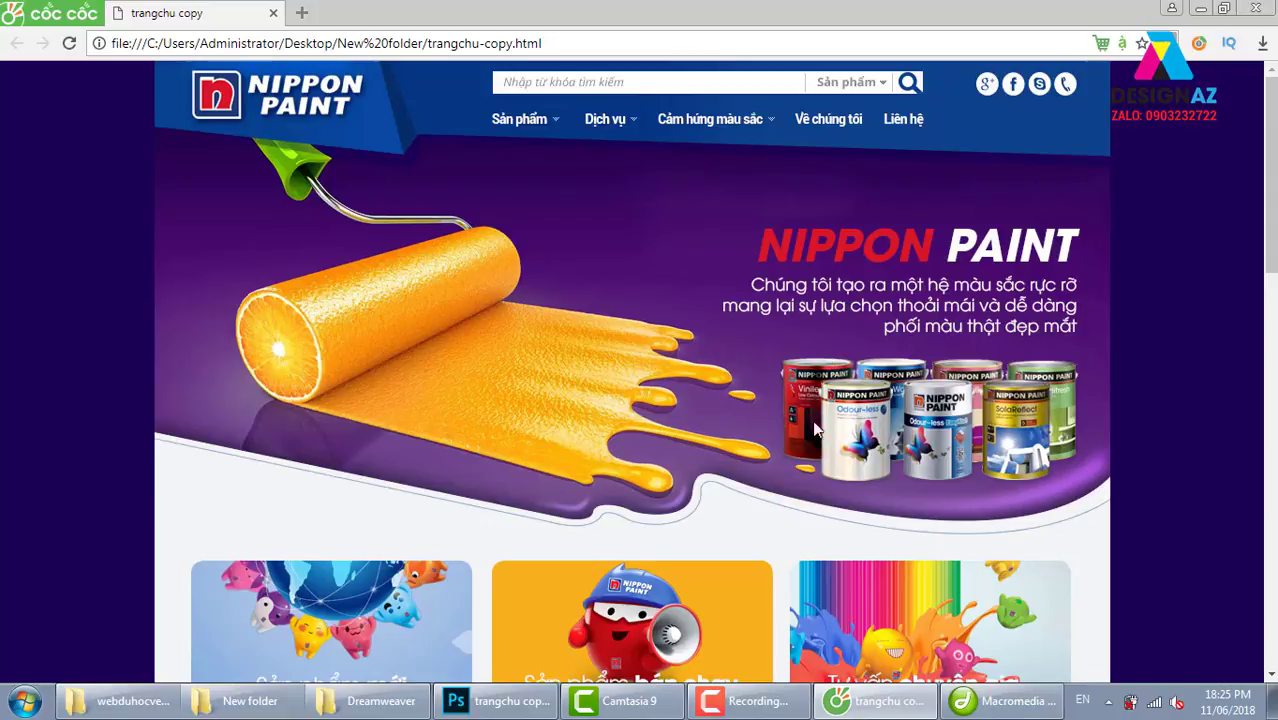
{"action": "scroll", "coordinate": [810, 440], "scroll_direction": "down", "scroll_amount": 2}
{"action": "scroll", "coordinate": [800, 455], "scroll_direction": "down", "scroll_amount": 5}
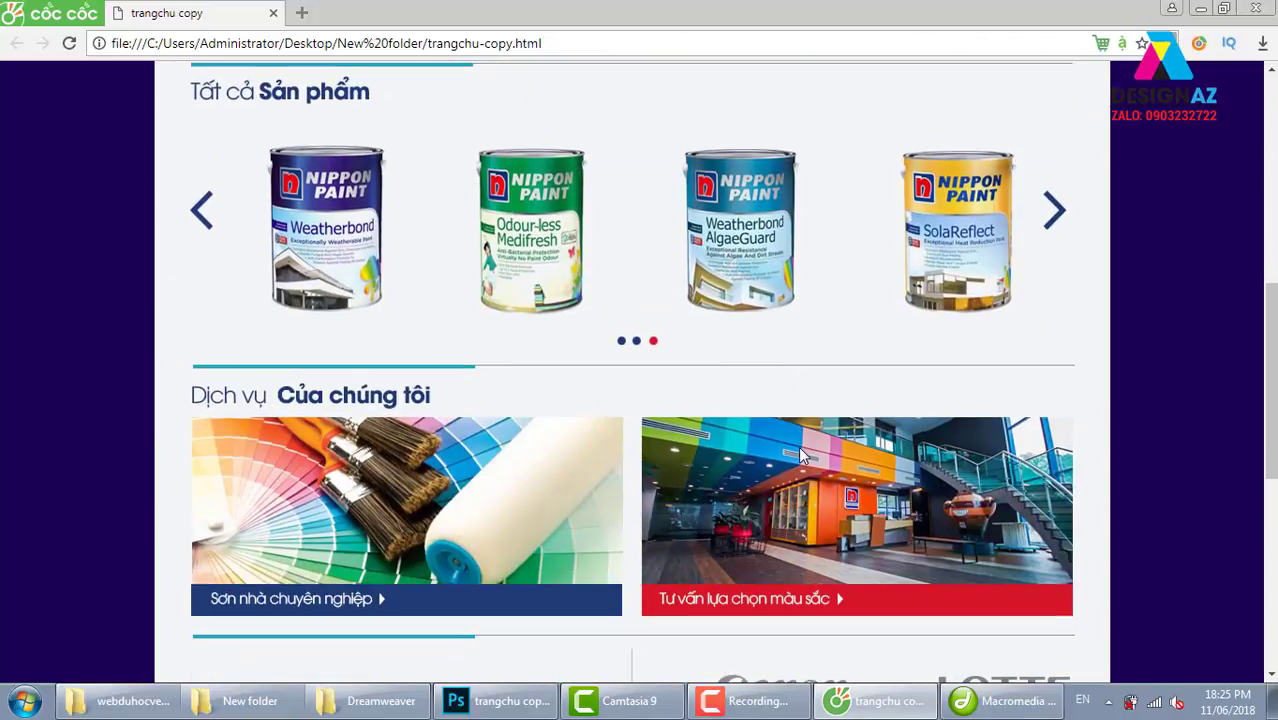
{"action": "scroll", "coordinate": [800, 455], "scroll_direction": "down", "scroll_amount": 2}
{"action": "scroll", "coordinate": [800, 455], "scroll_direction": "down", "scroll_amount": 1}
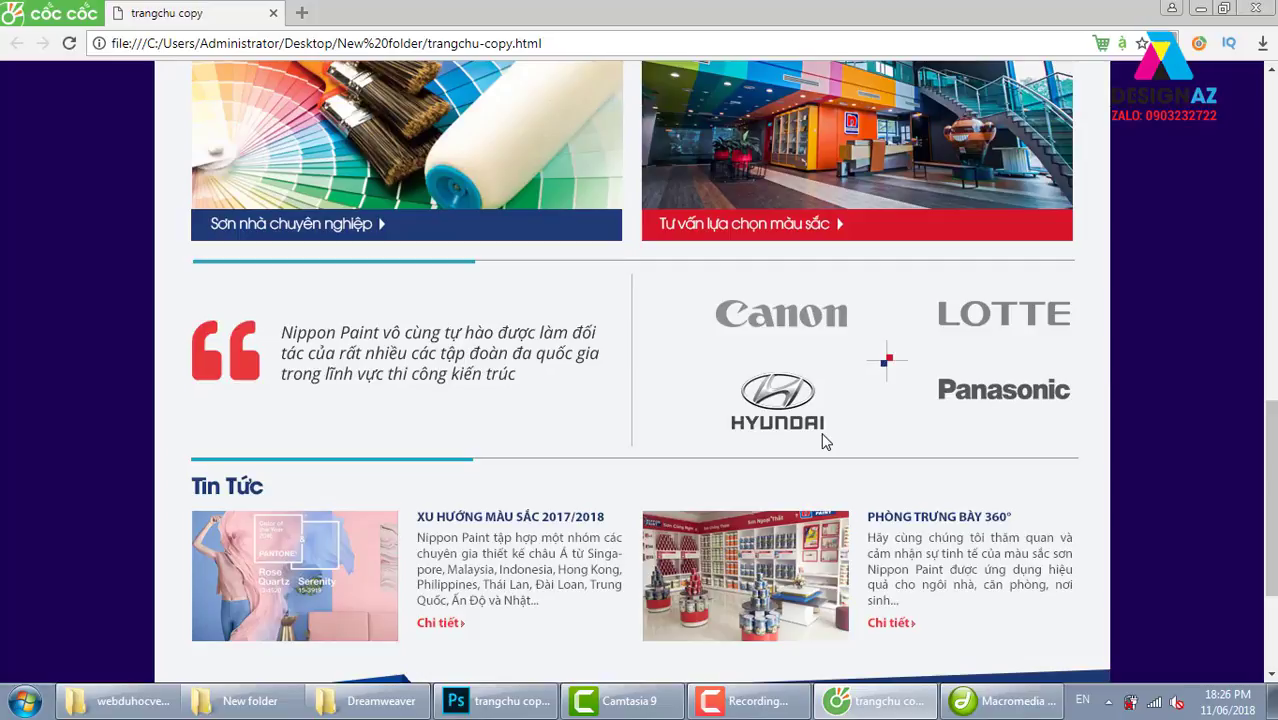
{"action": "scroll", "coordinate": [824, 441], "scroll_direction": "down", "scroll_amount": 1}
{"action": "scroll", "coordinate": [824, 441], "scroll_direction": "up", "scroll_amount": 3}
{"action": "scroll", "coordinate": [824, 441], "scroll_direction": "up", "scroll_amount": 6}
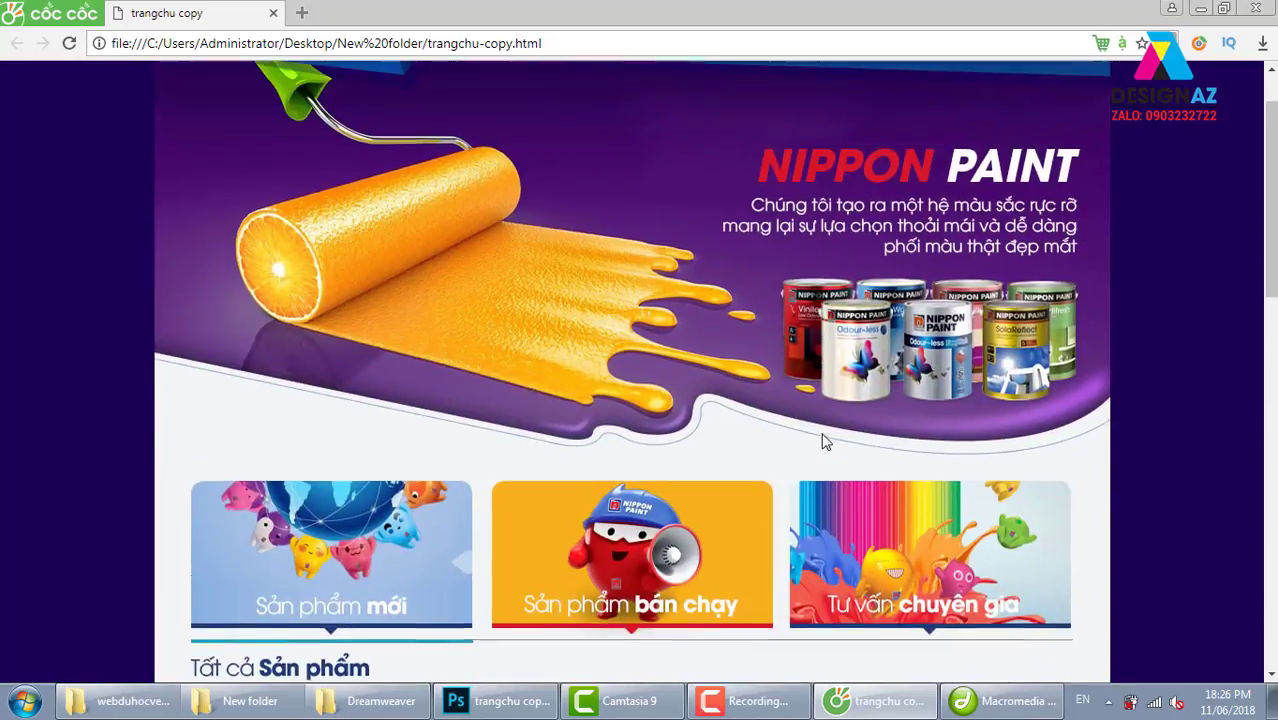
{"action": "scroll", "coordinate": [824, 441], "scroll_direction": "up", "scroll_amount": 1}
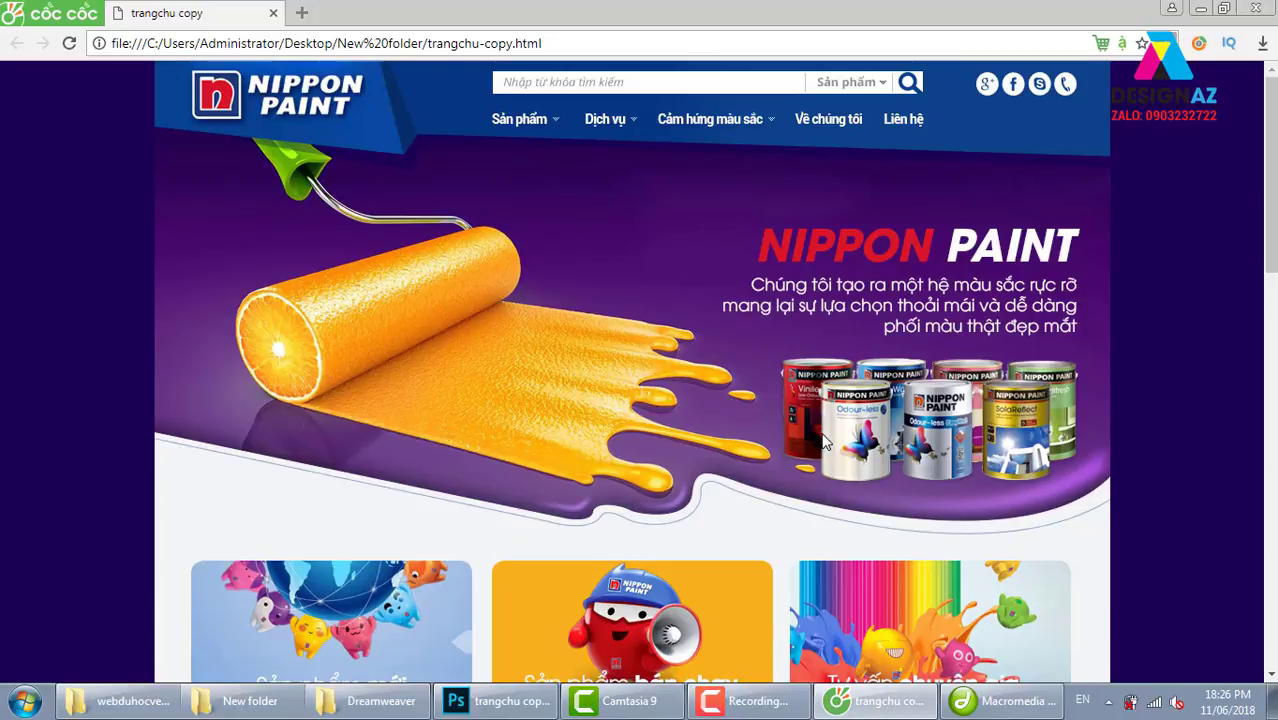
{"action": "left_click", "coordinate": [515, 705]}
Step: Open Giới thiệu.psd from New folder, dismissing the Missing Fonts warning
{"action": "left_click", "coordinate": [275, 714]}
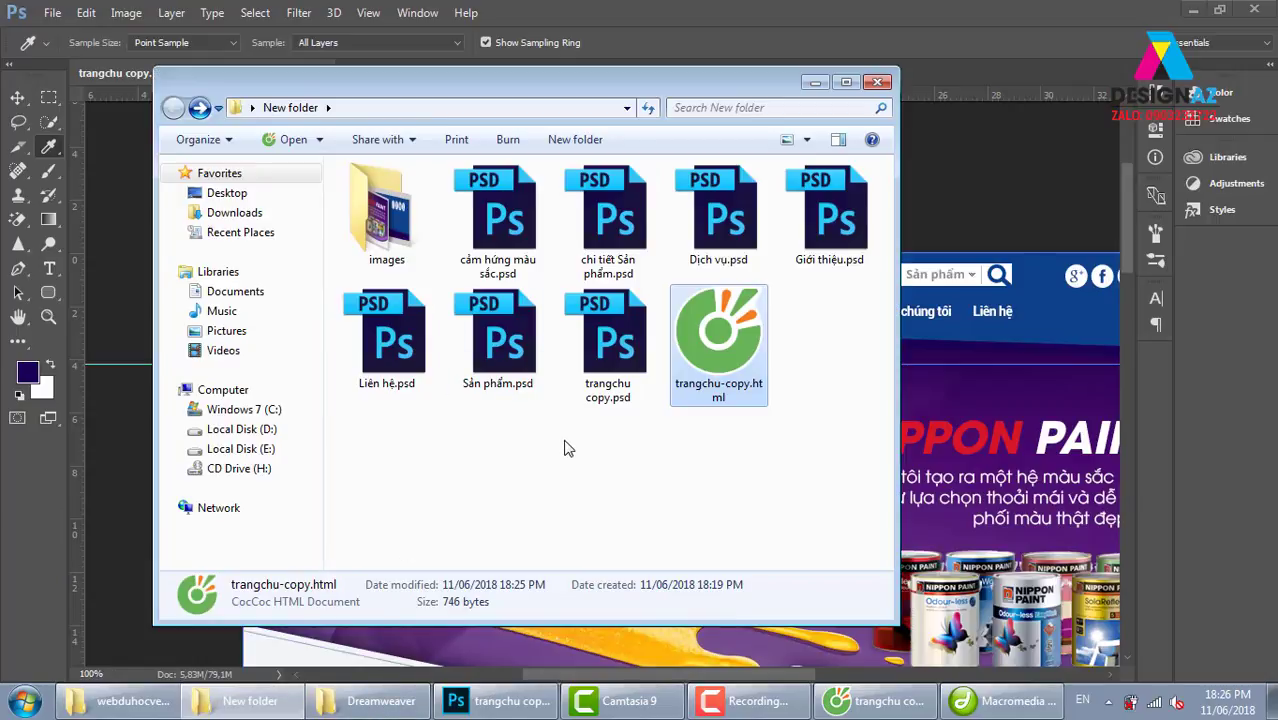
{"action": "left_click", "coordinate": [558, 470]}
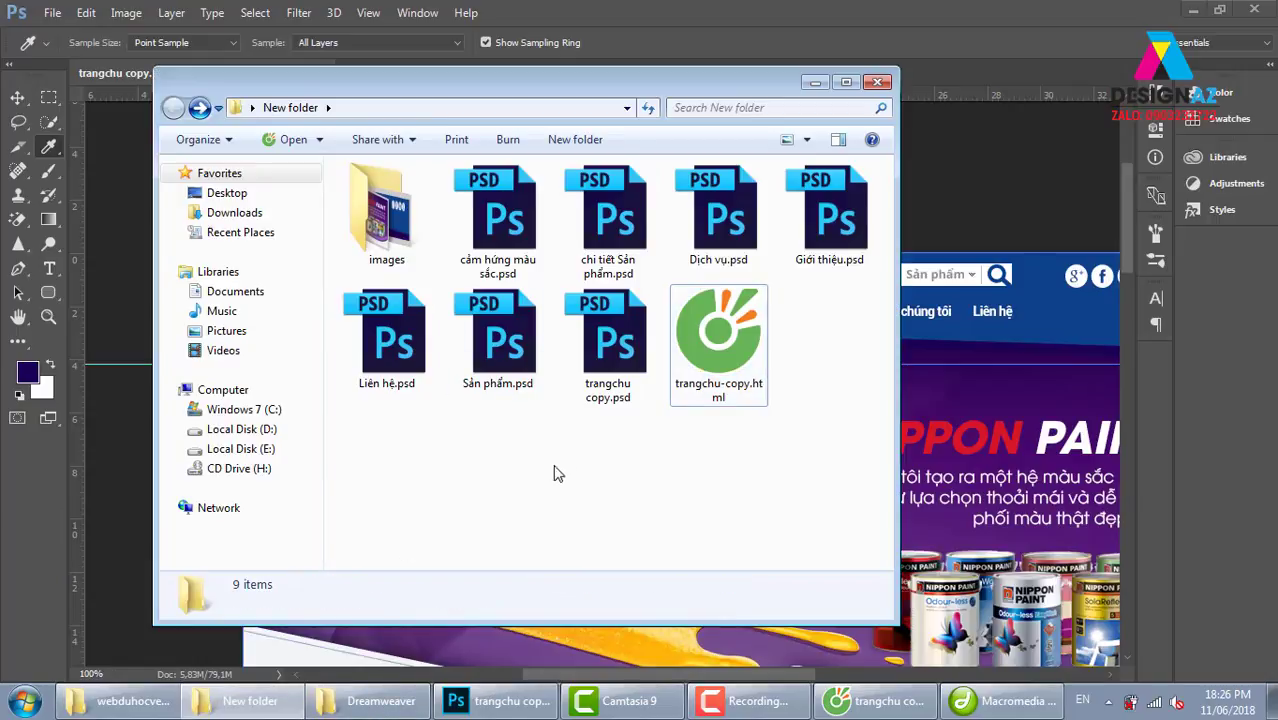
{"action": "left_click", "coordinate": [842, 232]}
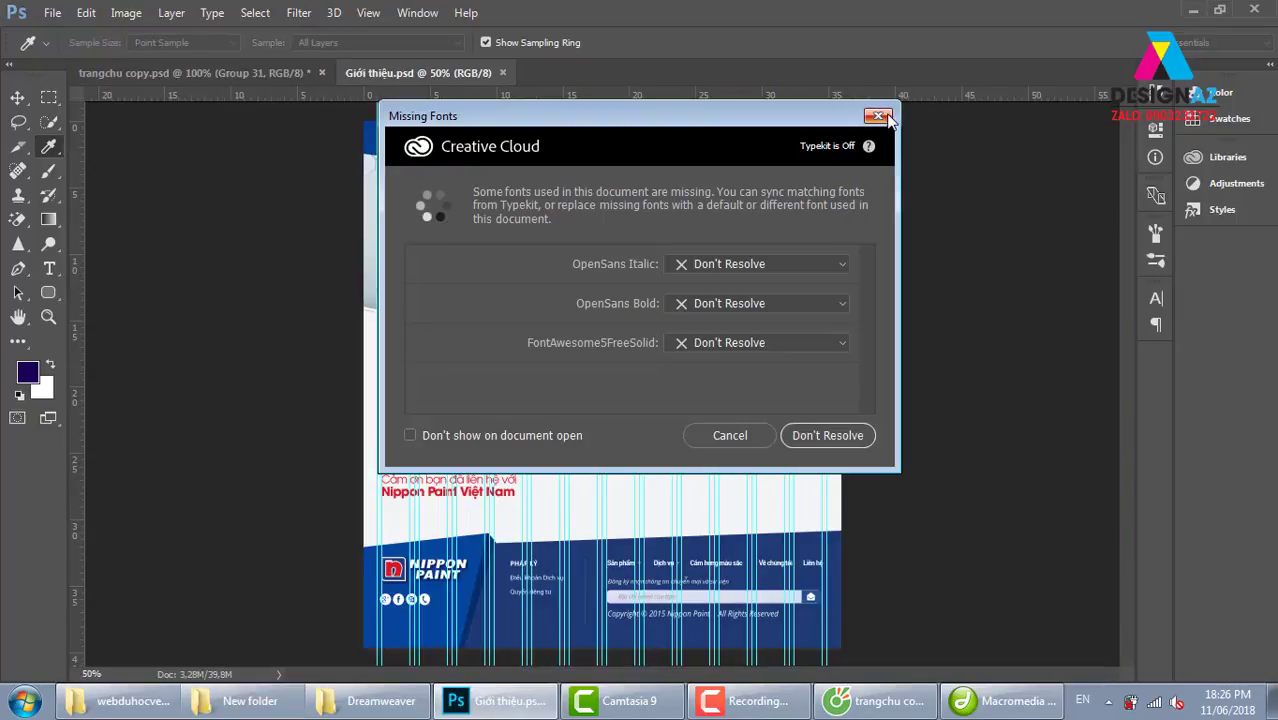
{"action": "left_click", "coordinate": [878, 116]}
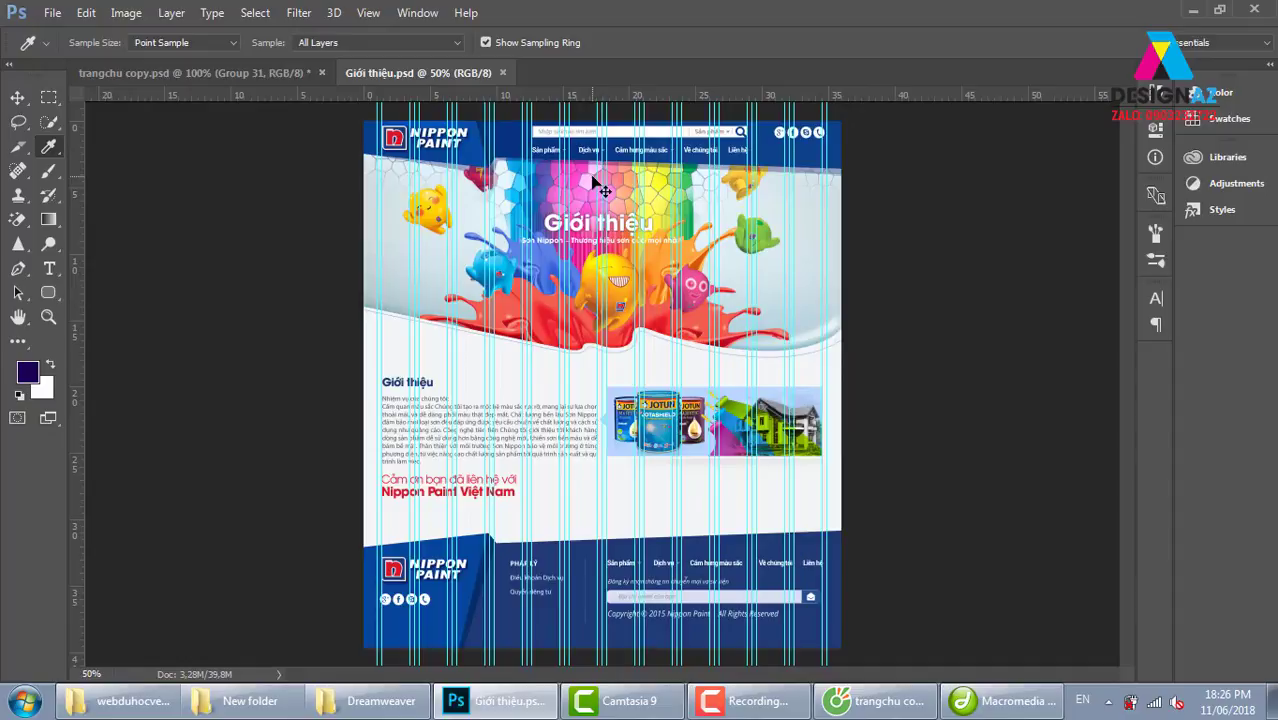
Step: Hide the guides, select the Move tool and zoom the design to 66.7%
{"action": "key", "text": "ctrl+semicolon"}
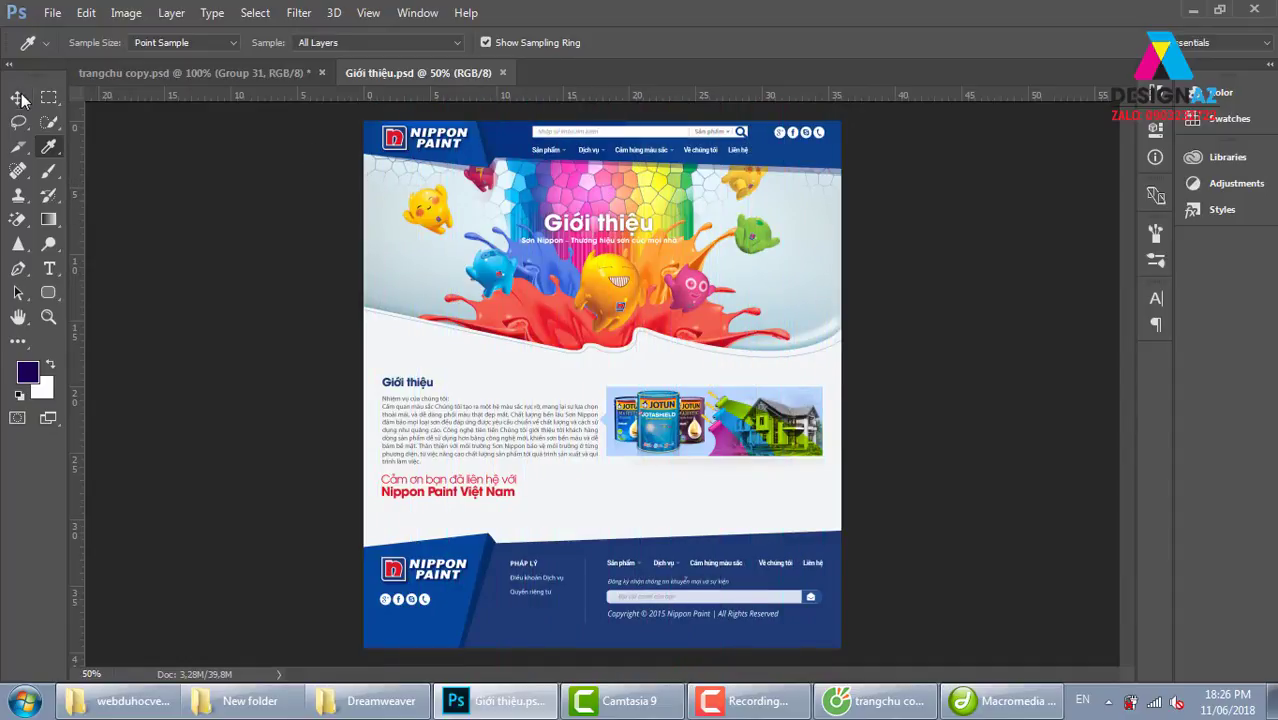
{"action": "left_click", "coordinate": [20, 97]}
{"action": "key", "text": "ctrl+plus"}
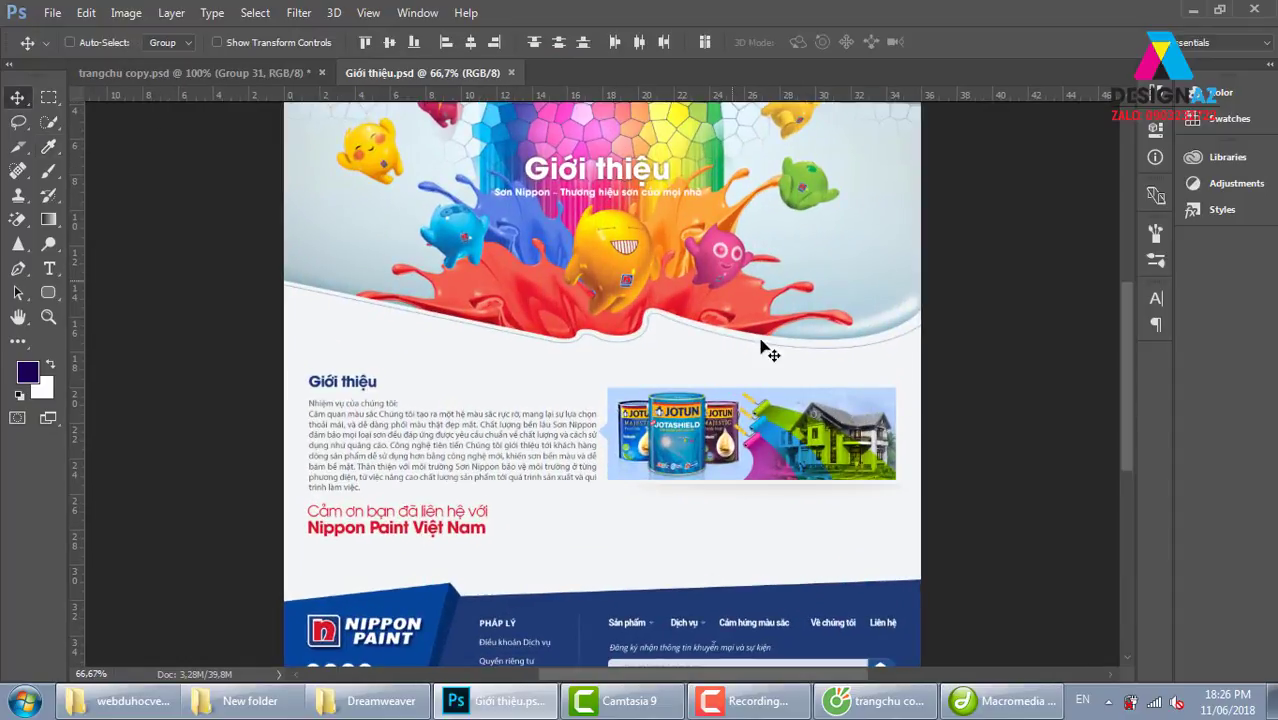
{"action": "scroll", "coordinate": [765, 348], "scroll_direction": "up", "scroll_amount": 2}
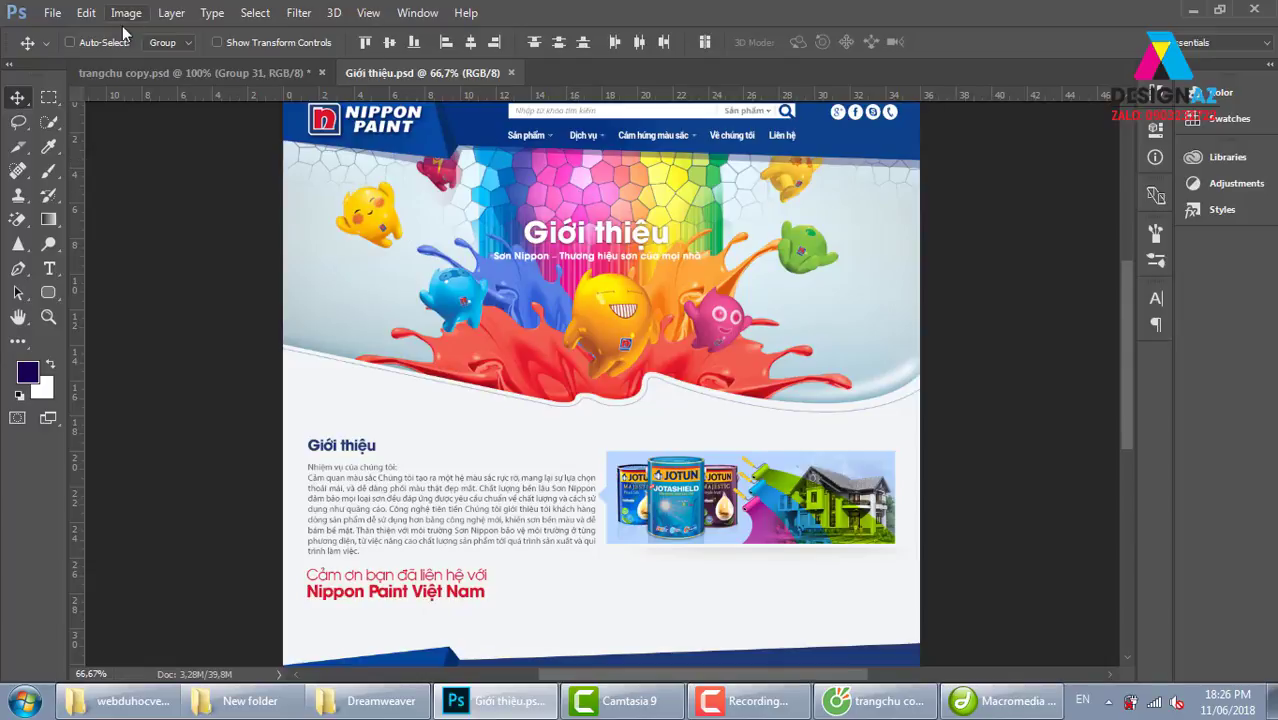
{"action": "left_click", "coordinate": [52, 12]}
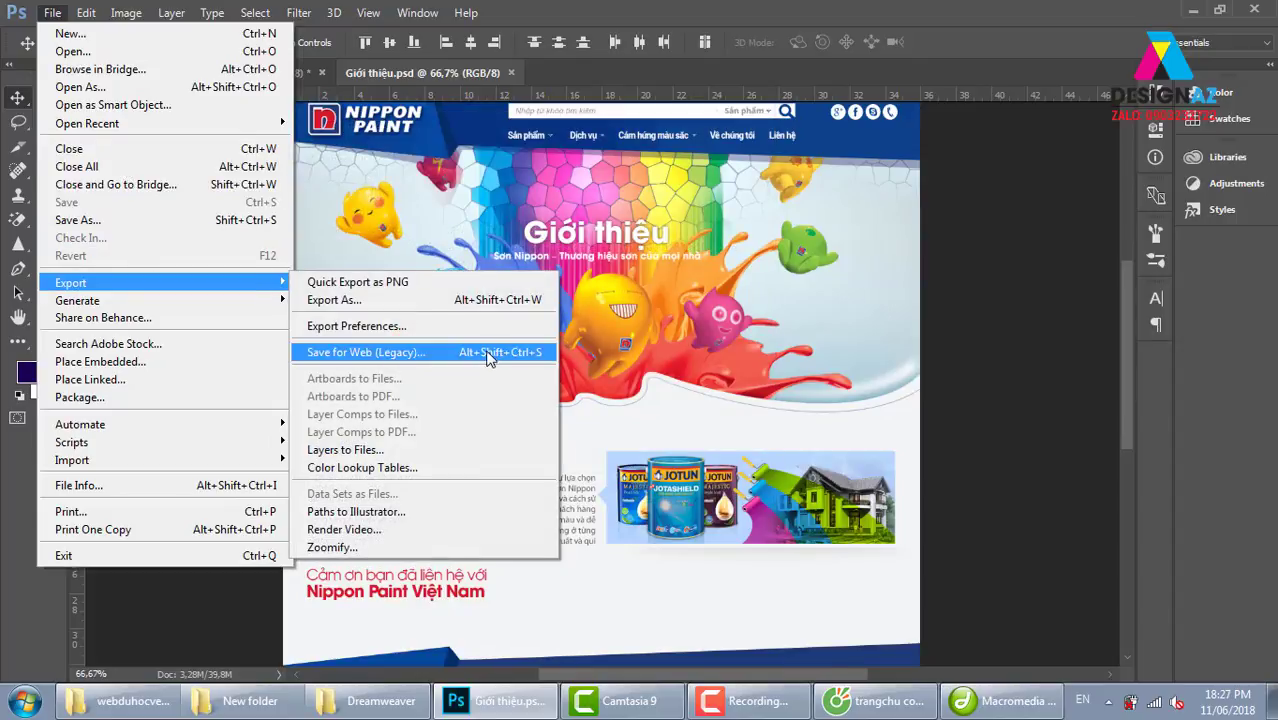
Step: Save for Web as JPEG, exporting HTML and Images as Giới-thiệu.html into New folder
{"action": "mouse_move", "coordinate": [71, 283]}
{"action": "left_click", "coordinate": [489, 352]}
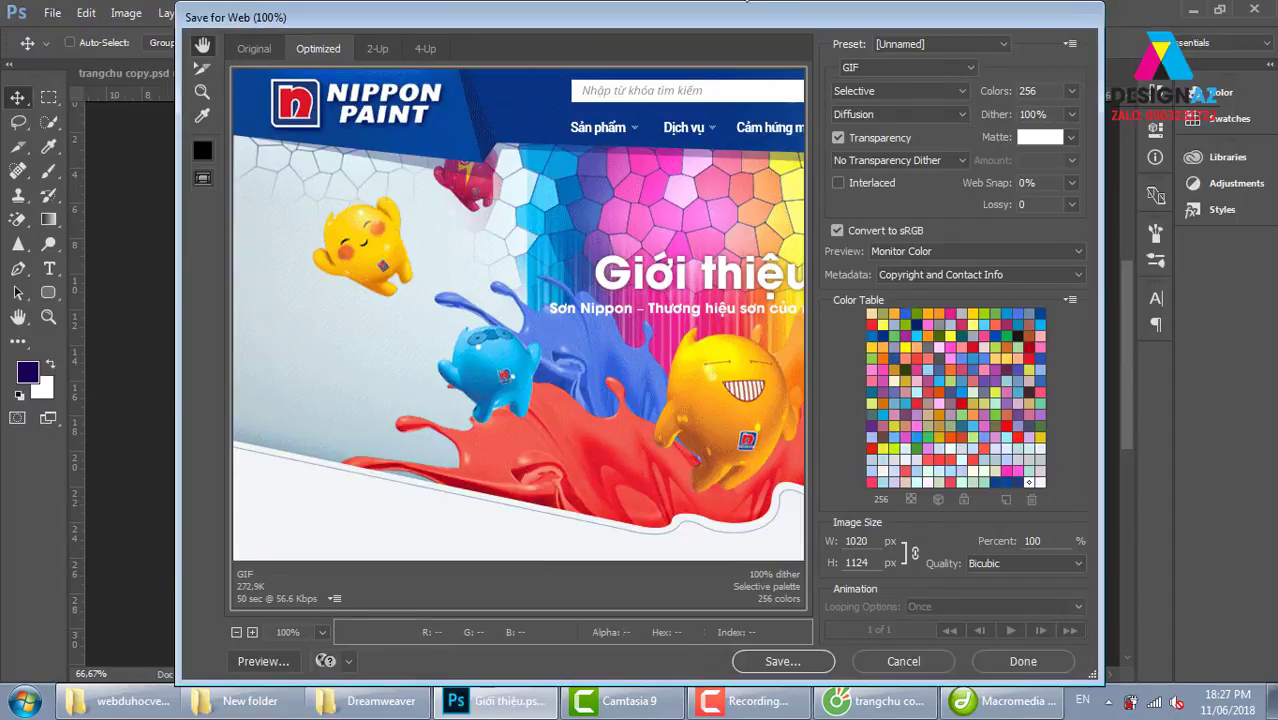
{"action": "left_click", "coordinate": [876, 68]}
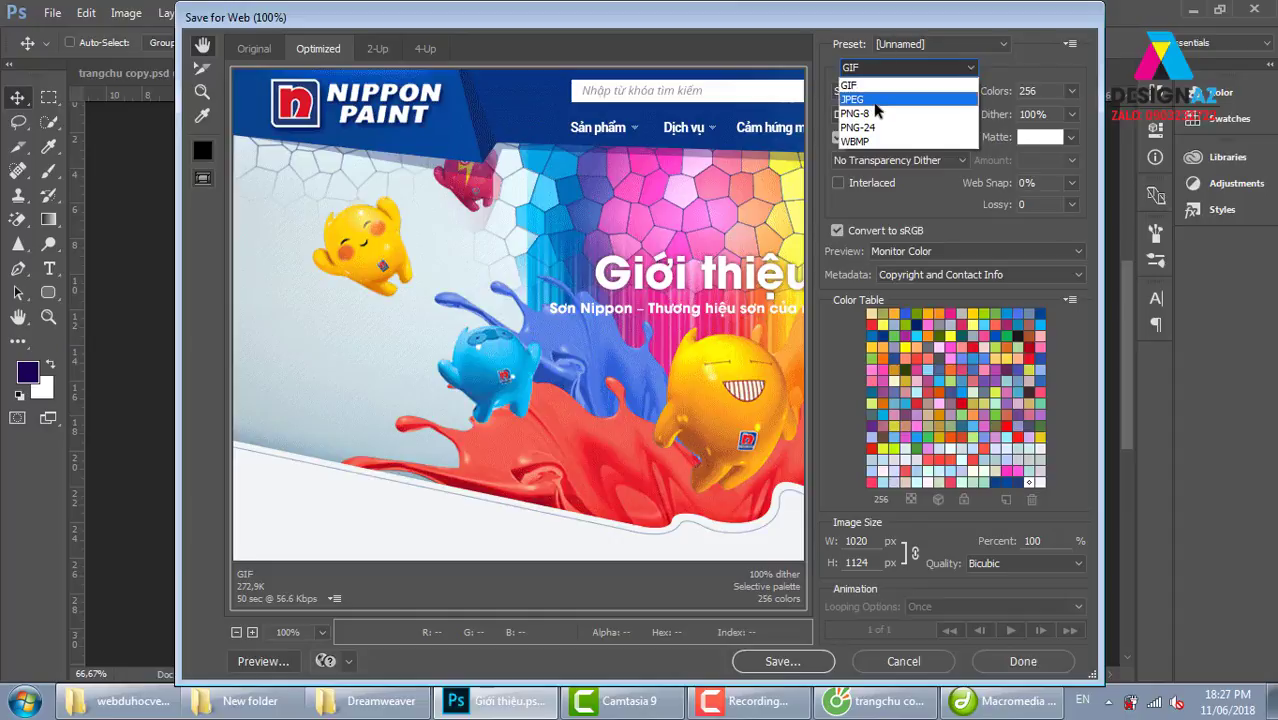
{"action": "left_click", "coordinate": [855, 100]}
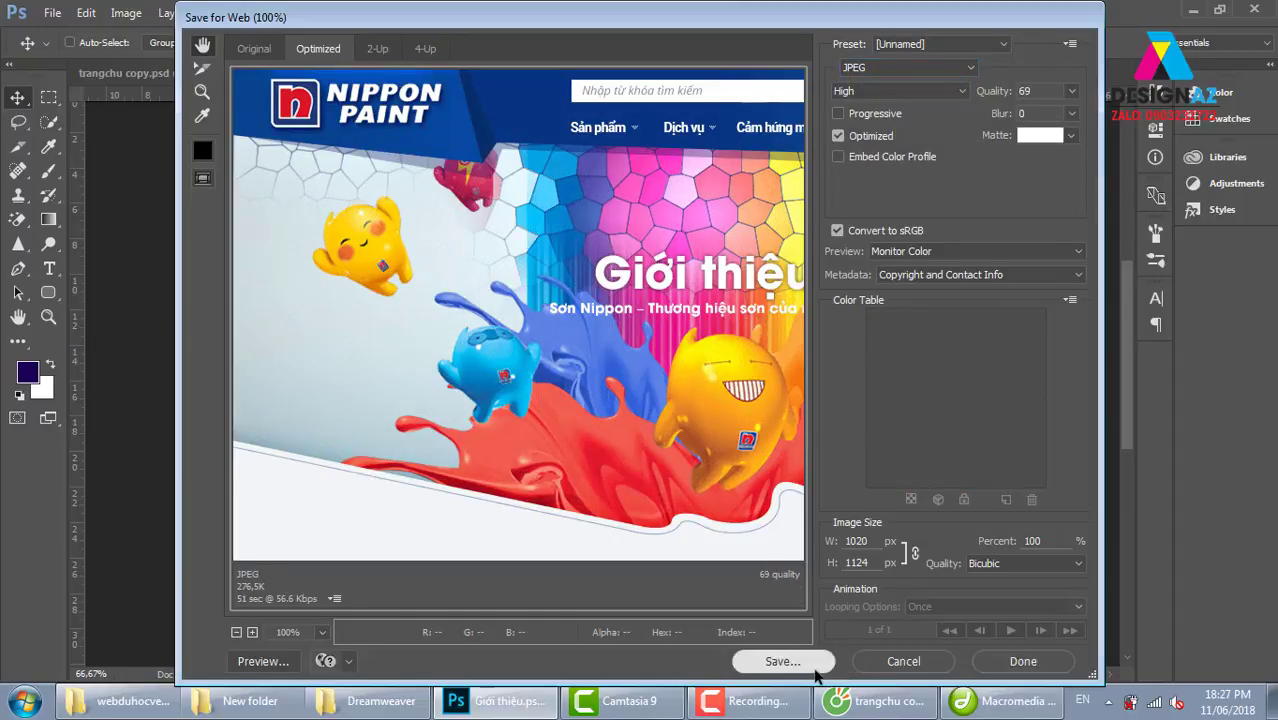
{"action": "left_click", "coordinate": [776, 661]}
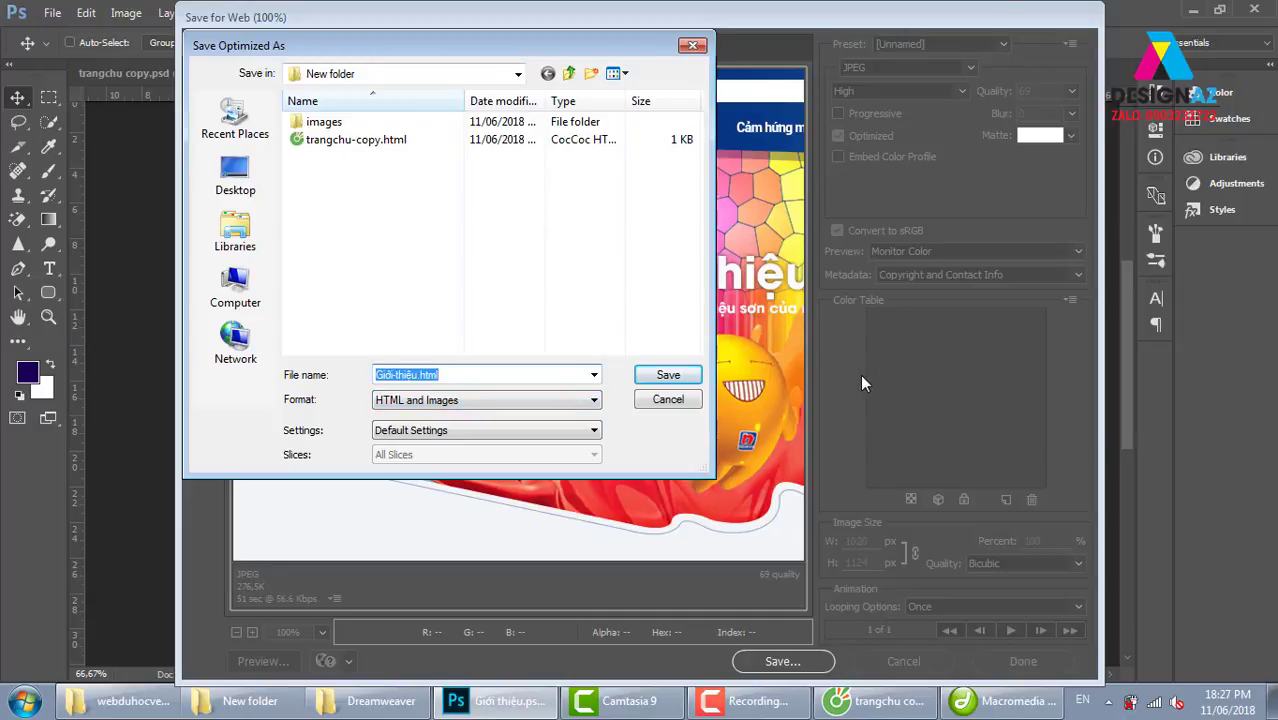
{"action": "left_click", "coordinate": [686, 376]}
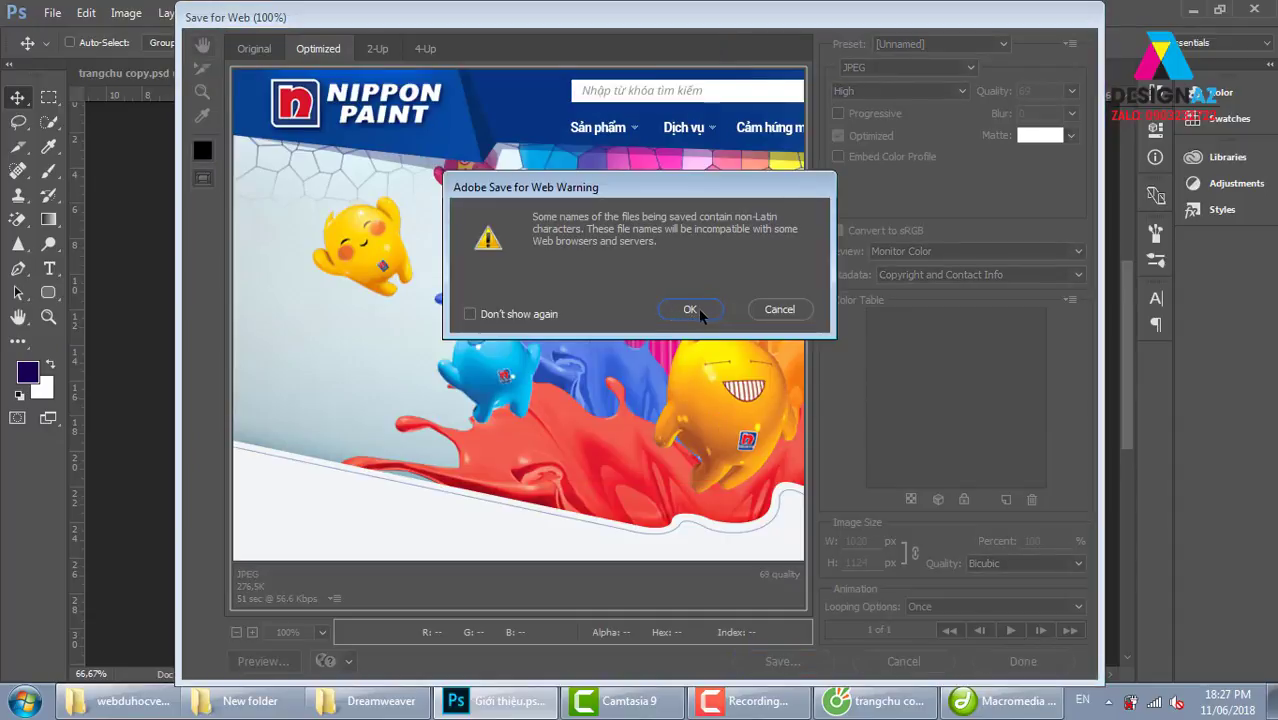
{"action": "left_click", "coordinate": [690, 310]}
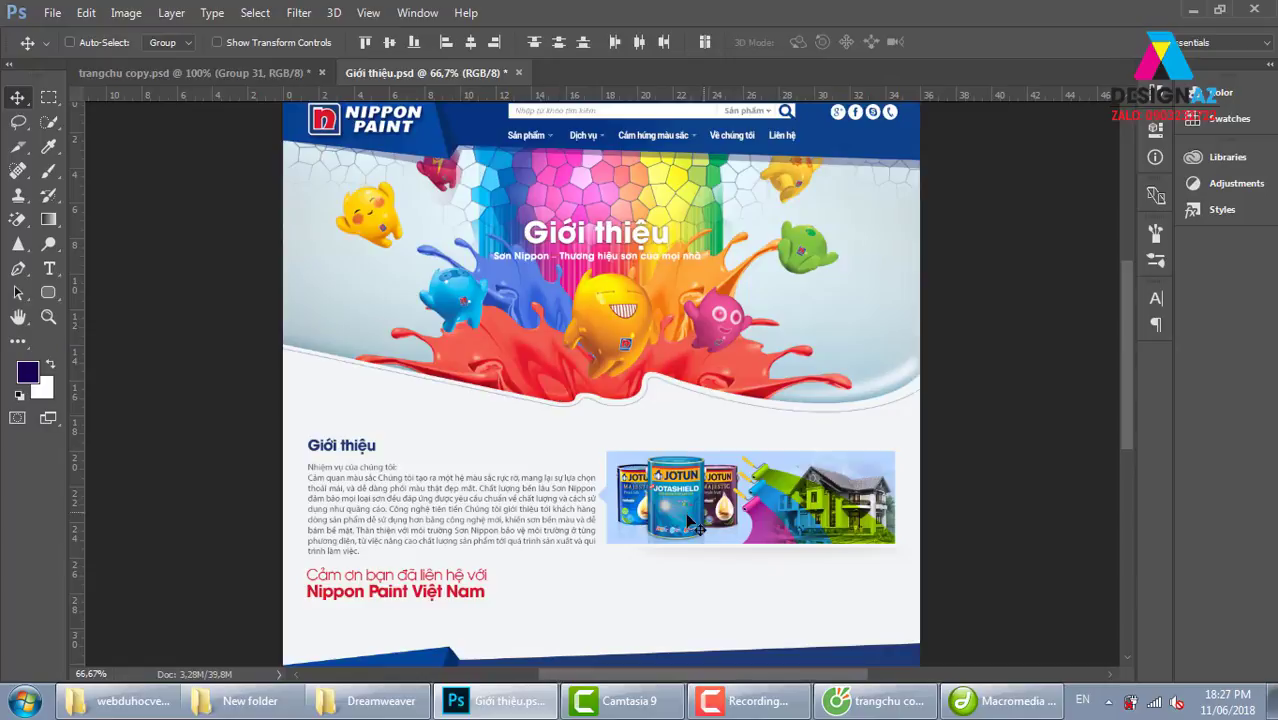
Step: Open Giới-thiệu.html from New folder in Coc Coc, then reselect the file in Explorer
{"action": "left_click", "coordinate": [245, 701]}
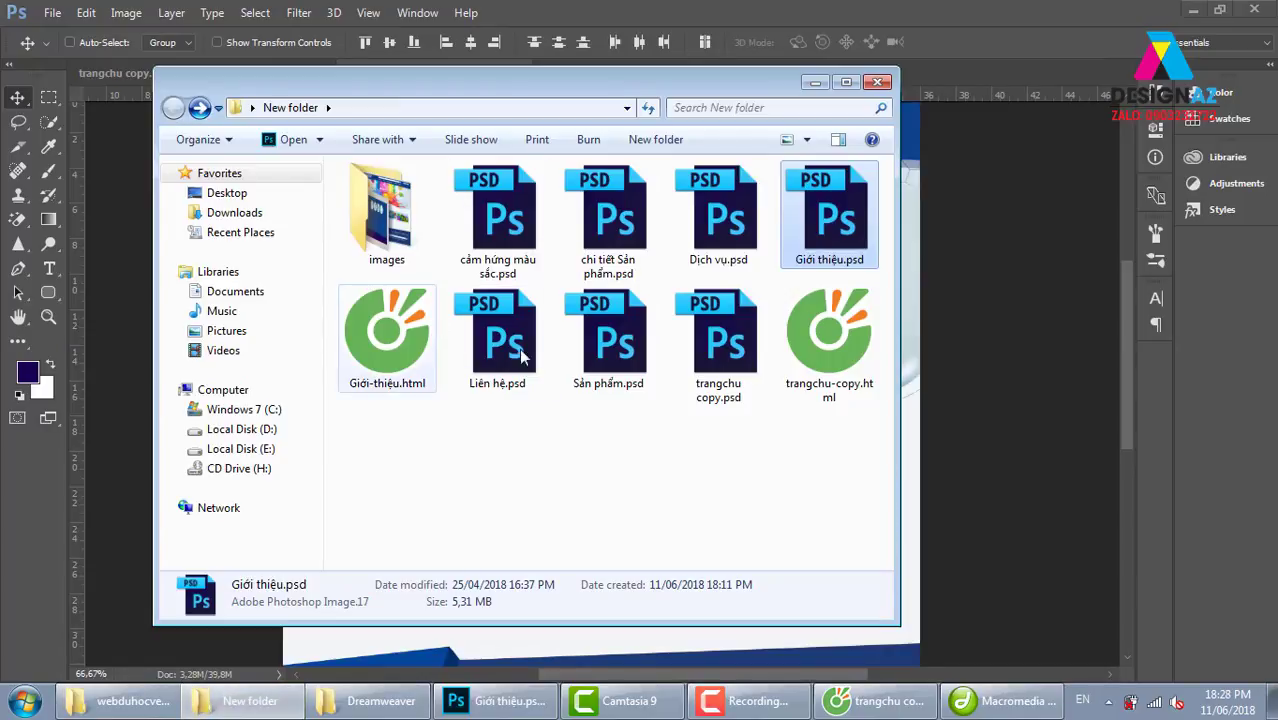
{"action": "left_click", "coordinate": [378, 362]}
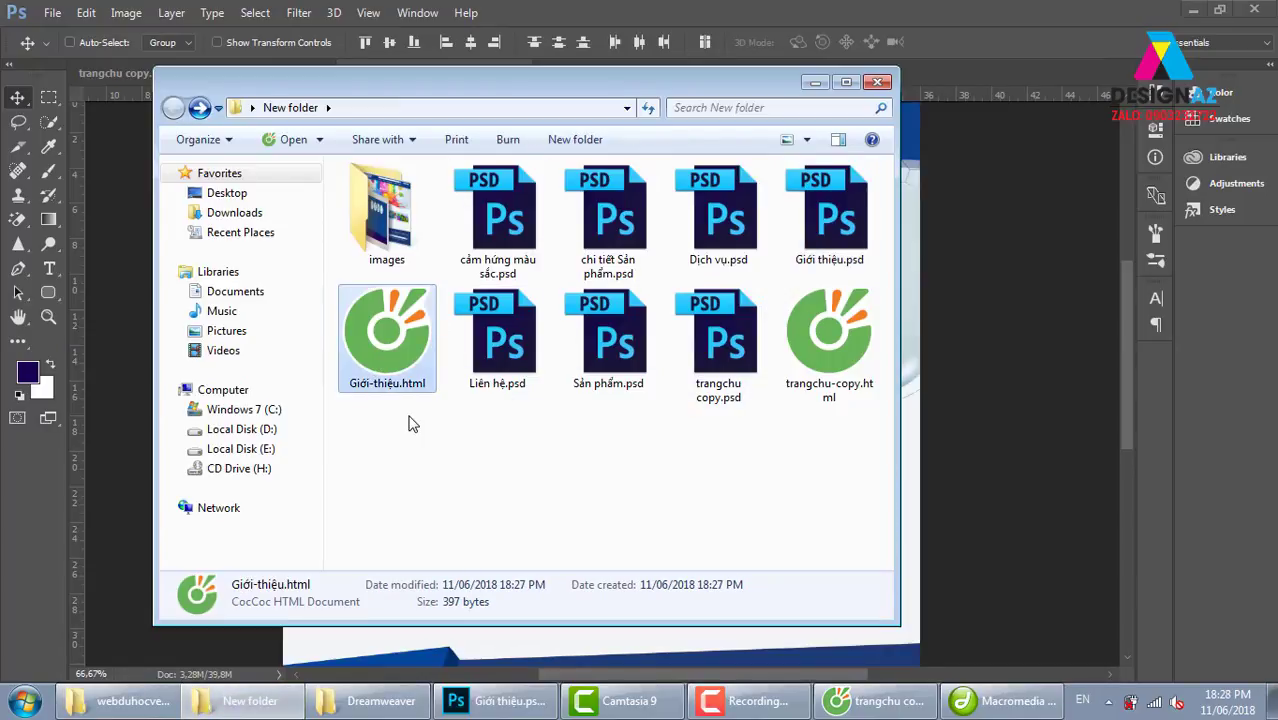
{"action": "double_click", "coordinate": [402, 332]}
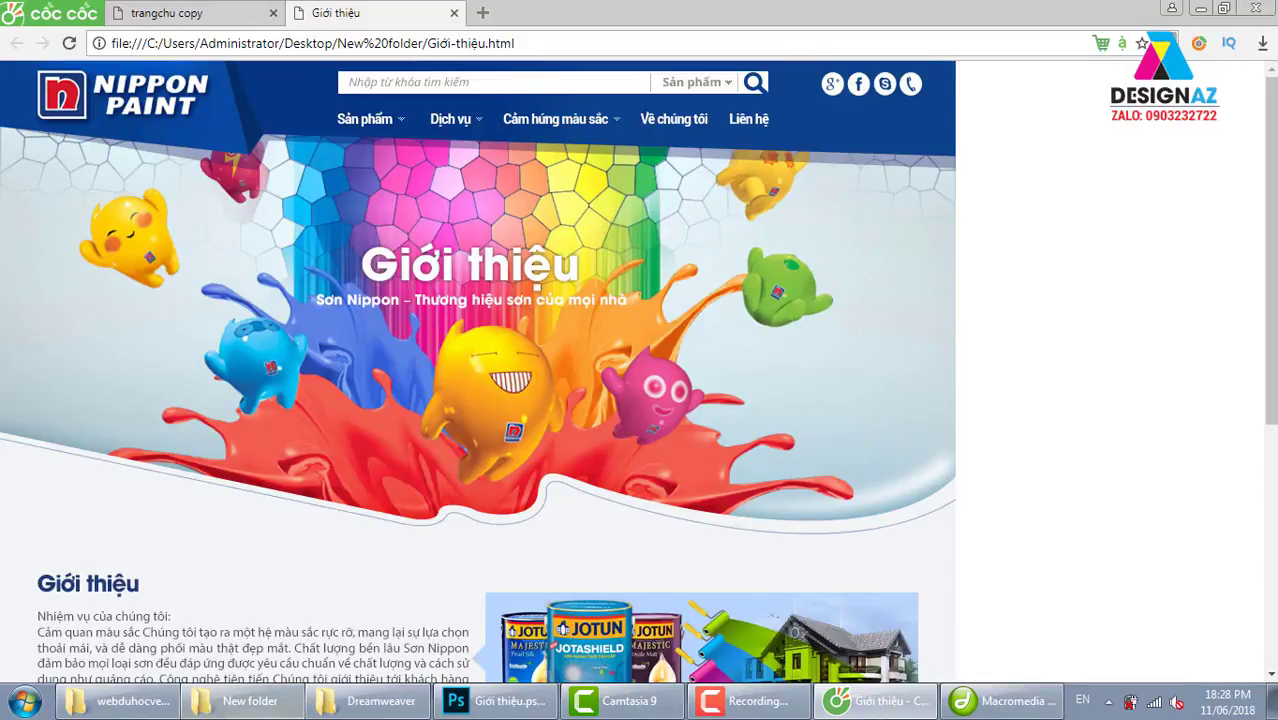
{"action": "left_click", "coordinate": [240, 701]}
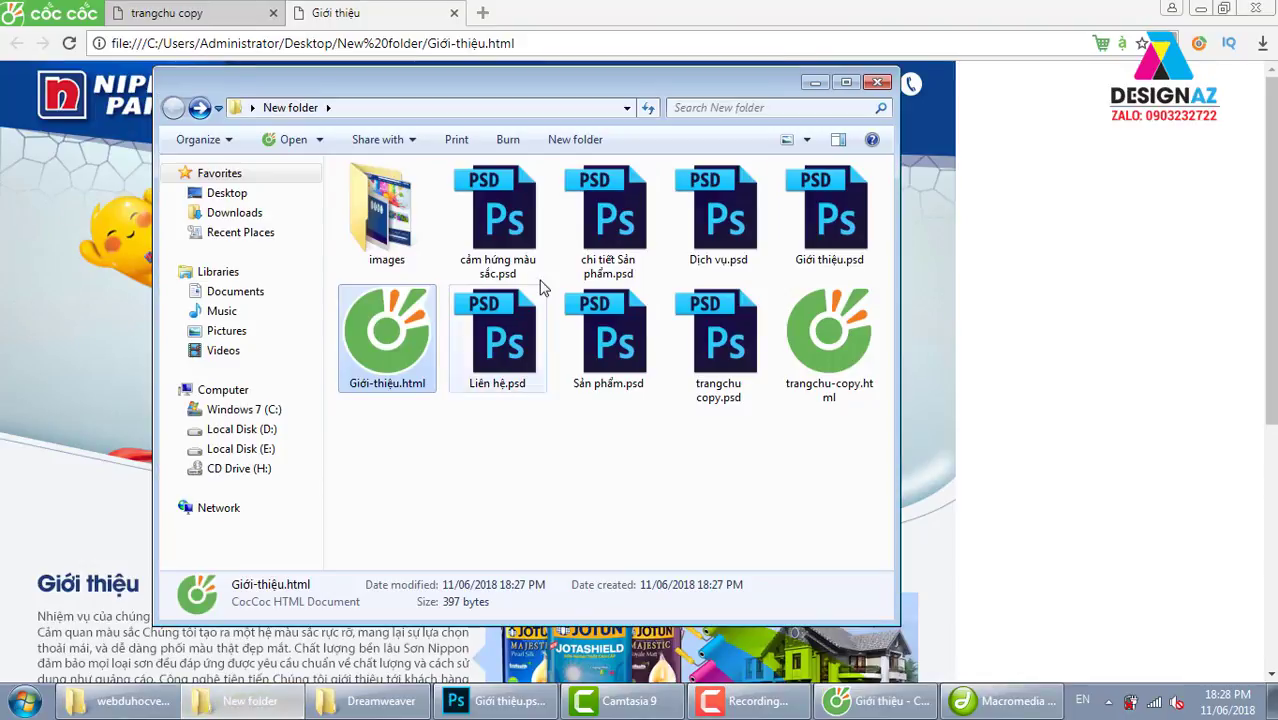
{"action": "left_click", "coordinate": [410, 350]}
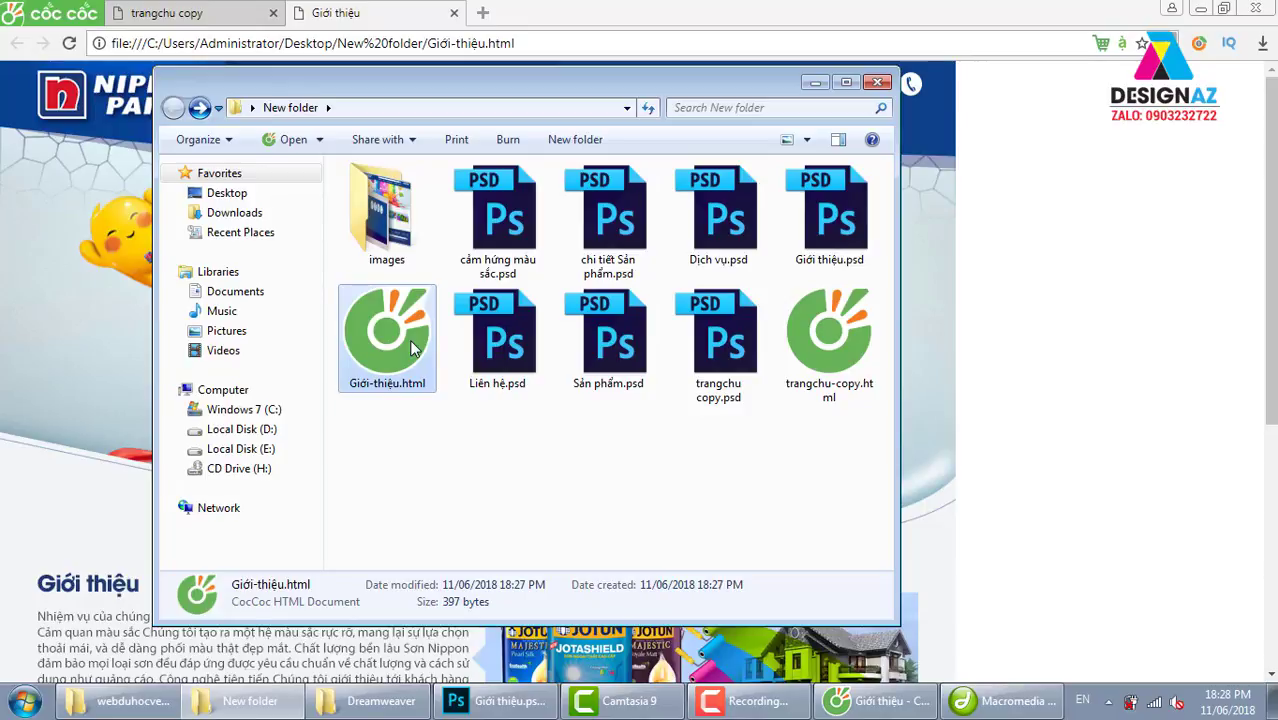
Step: Open Giới-thiệu.html in Dreamweaver 8 and show it in Design view
{"action": "right_click", "coordinate": [411, 345]}
{"action": "mouse_move", "coordinate": [469, 328]}
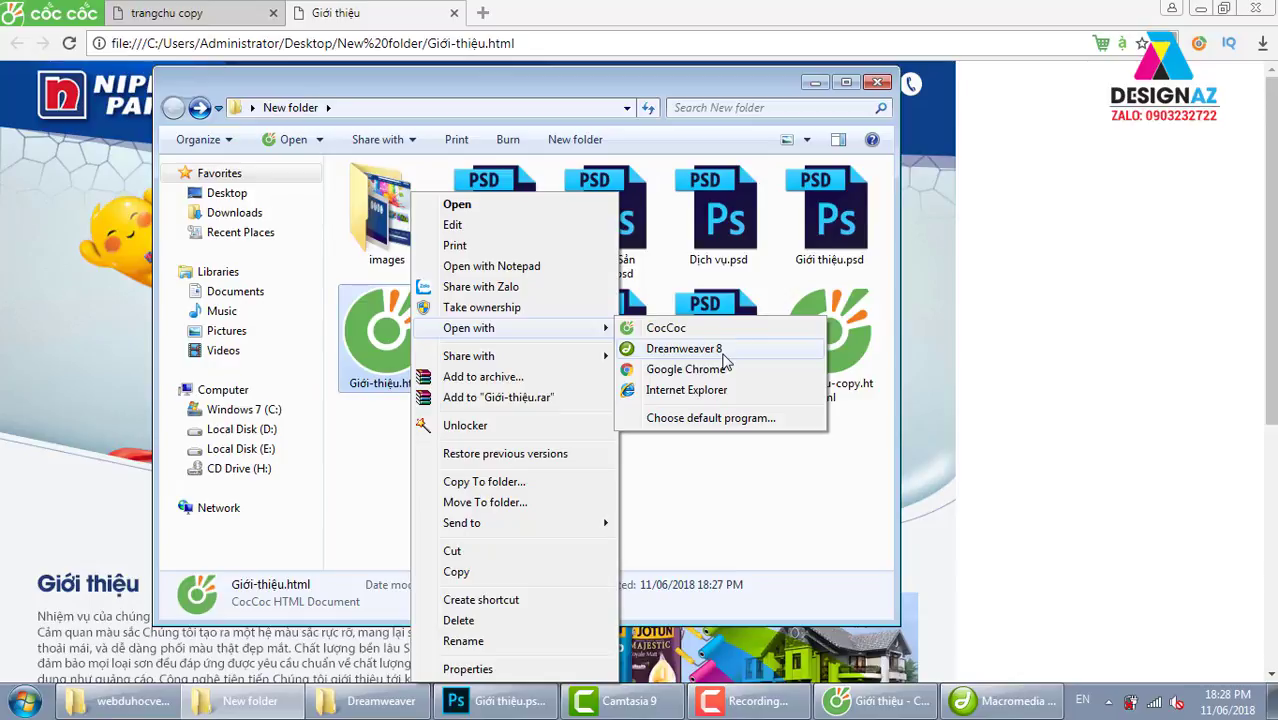
{"action": "left_click", "coordinate": [724, 360]}
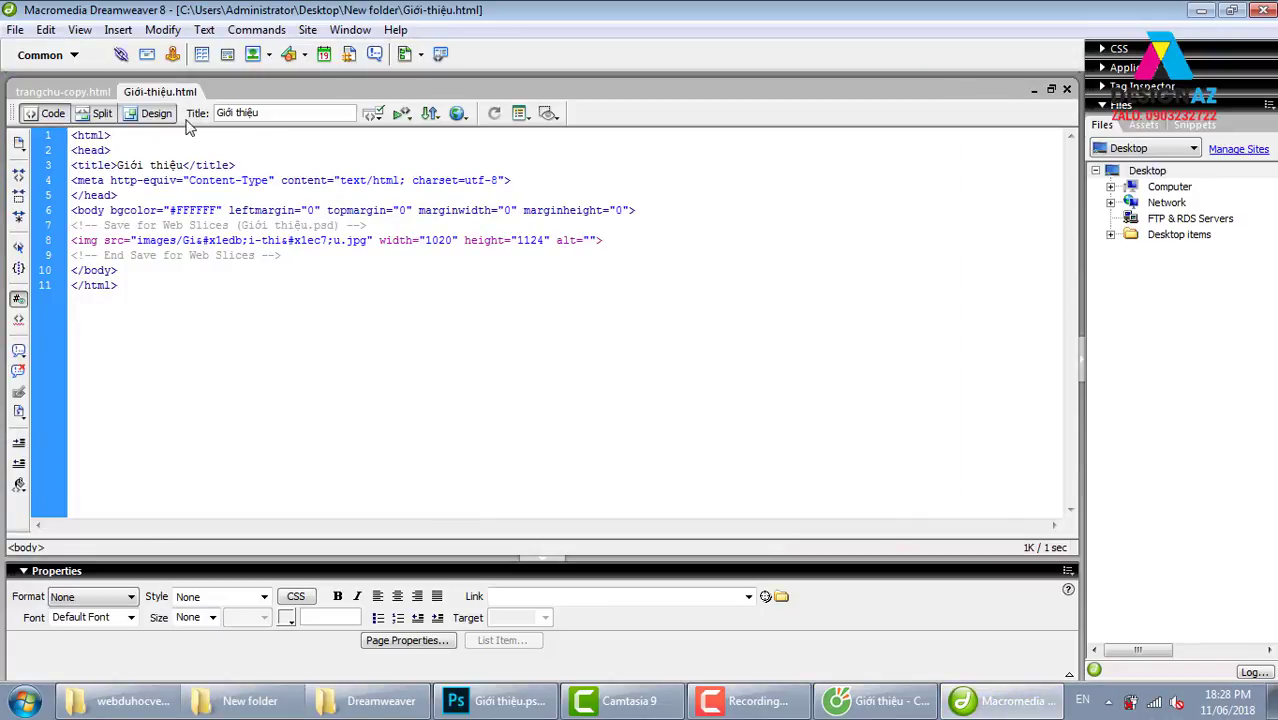
{"action": "left_click", "coordinate": [160, 114]}
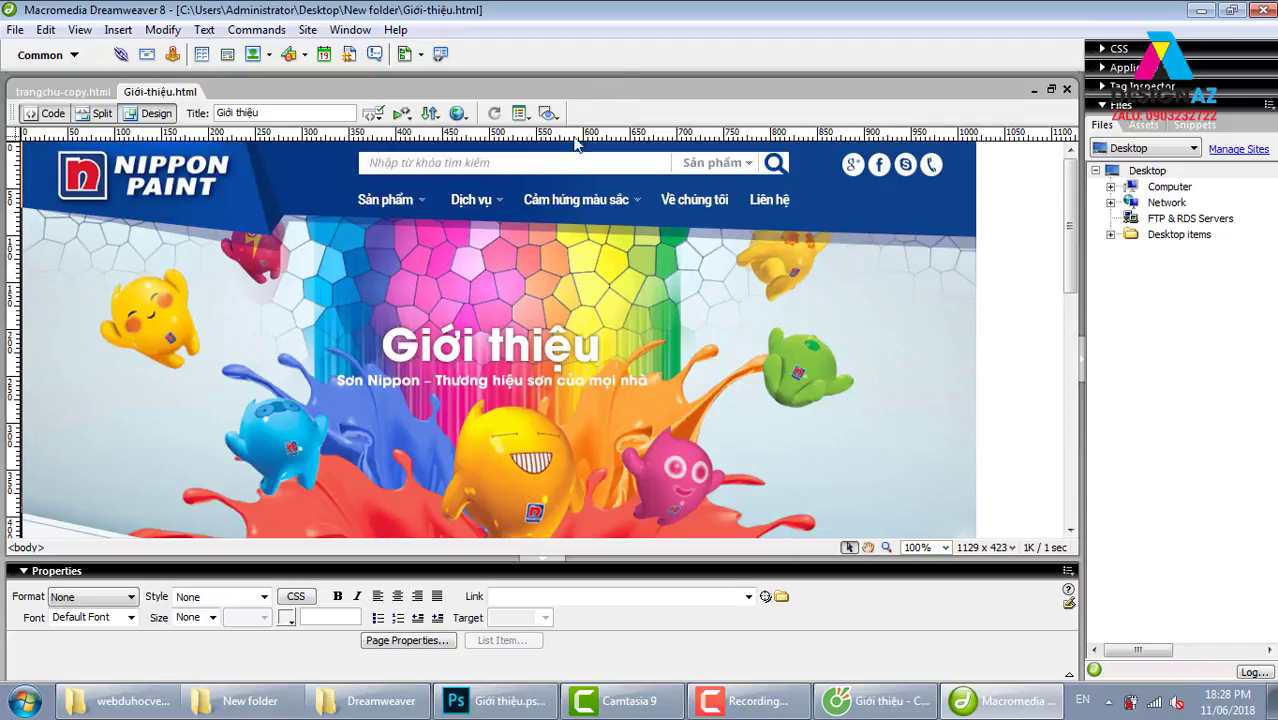
Step: Centre the Giới thiệu banner image and show the page's HTML source
{"action": "left_click", "coordinate": [532, 320]}
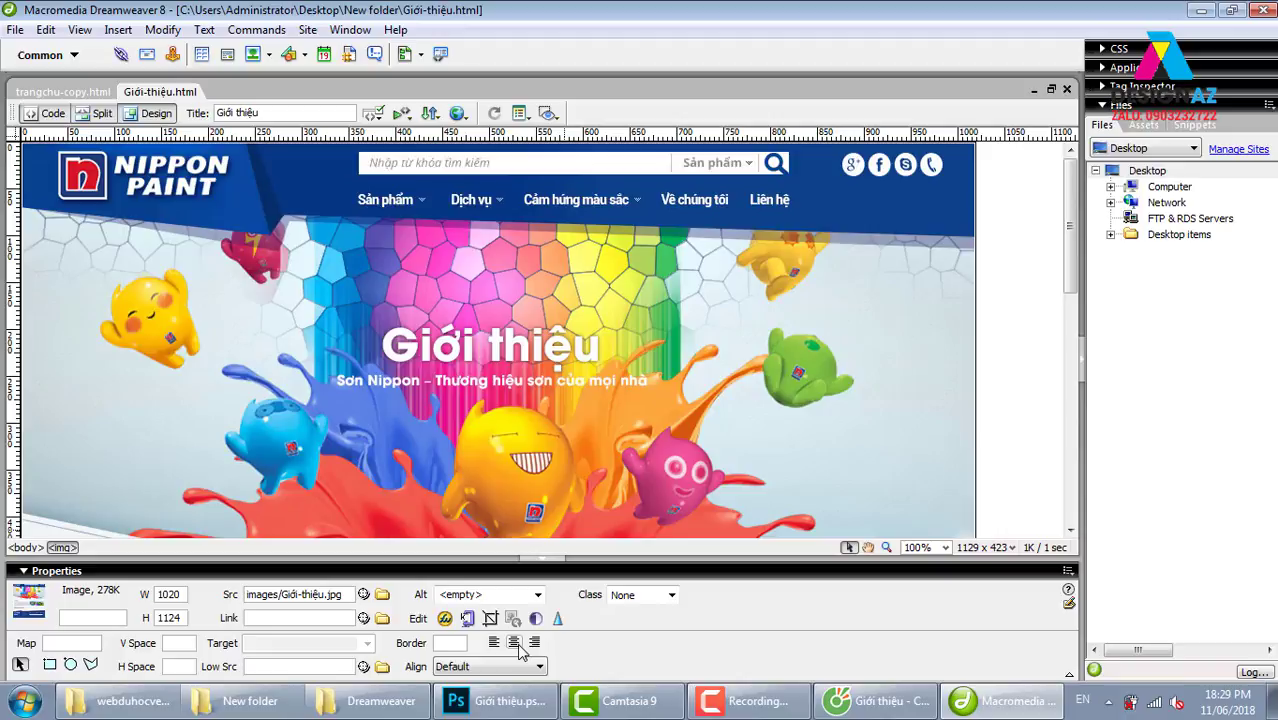
{"action": "left_click", "coordinate": [514, 643]}
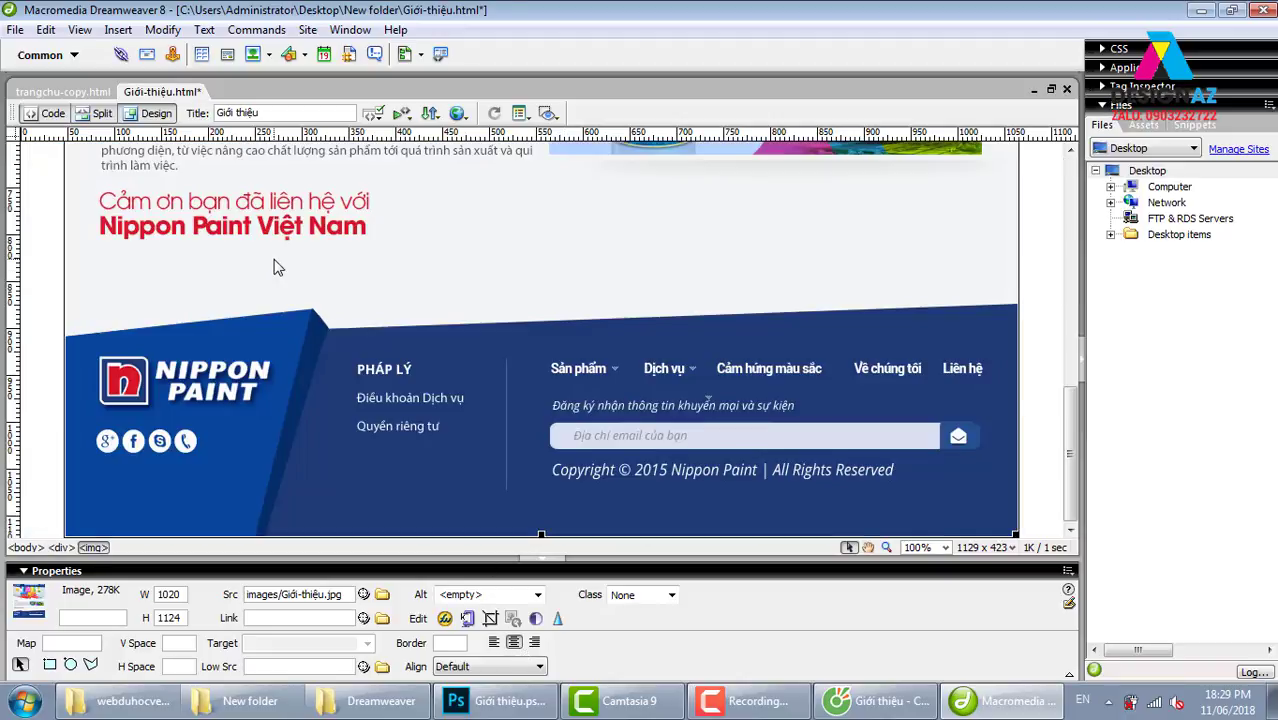
{"action": "scroll", "coordinate": [551, 391], "scroll_direction": "up", "scroll_amount": 3}
{"action": "scroll", "coordinate": [549, 390], "scroll_direction": "up", "scroll_amount": 10}
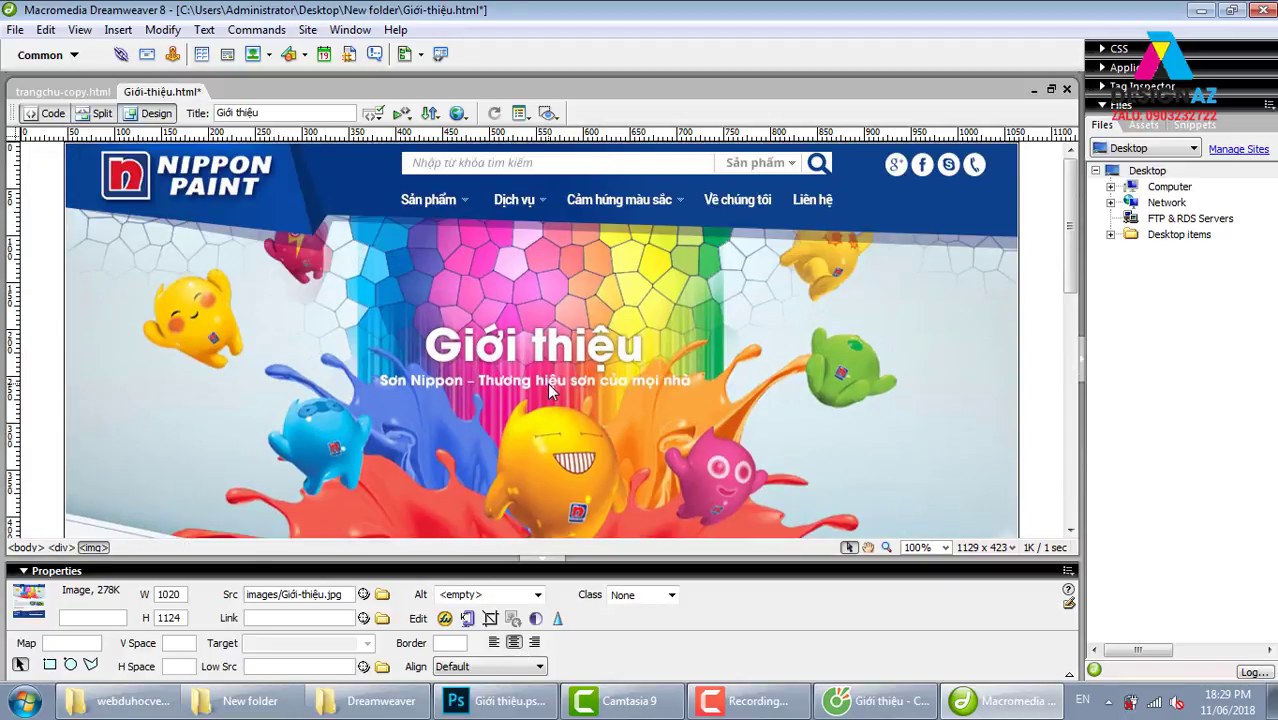
{"action": "scroll", "coordinate": [549, 390], "scroll_direction": "down", "scroll_amount": 5}
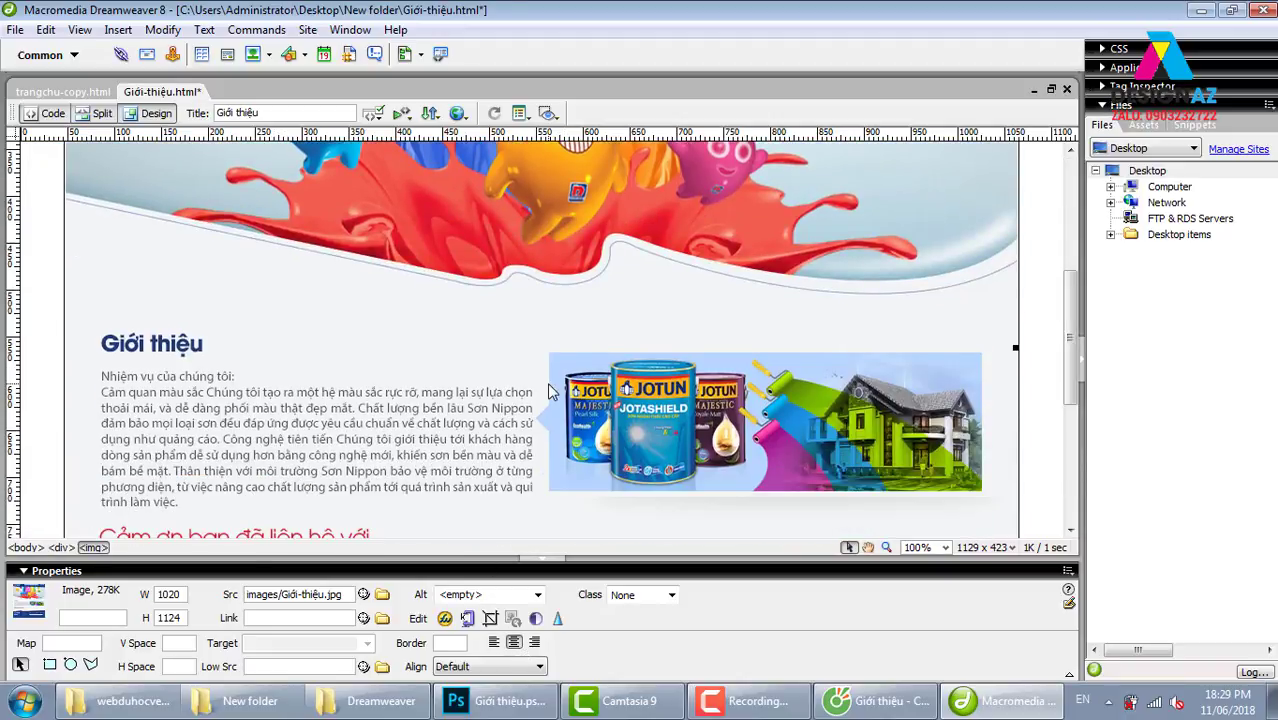
{"action": "left_click", "coordinate": [50, 114]}
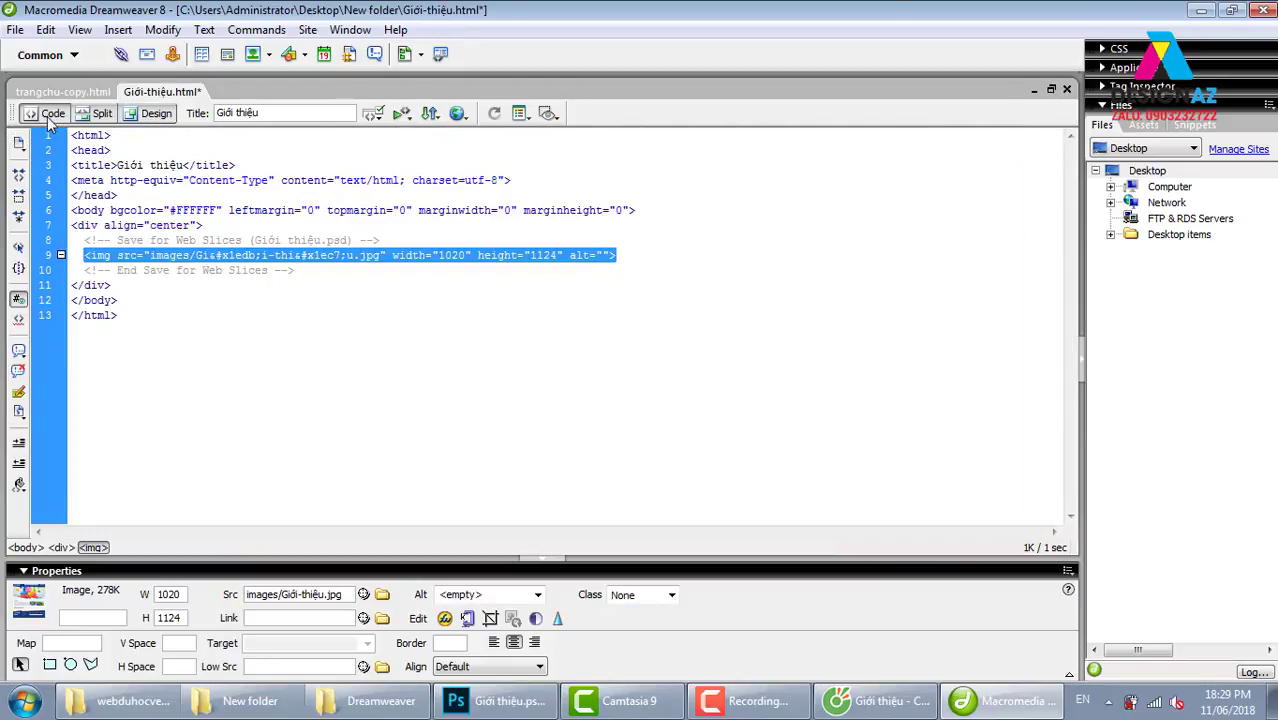
Step: Copy the homepage's 1c0153 colour into the Giới thiệu page's bgcolor value
{"action": "left_click", "coordinate": [172, 210]}
{"action": "left_click_drag", "start_coordinate": [209, 210], "coordinate": [217, 210]}
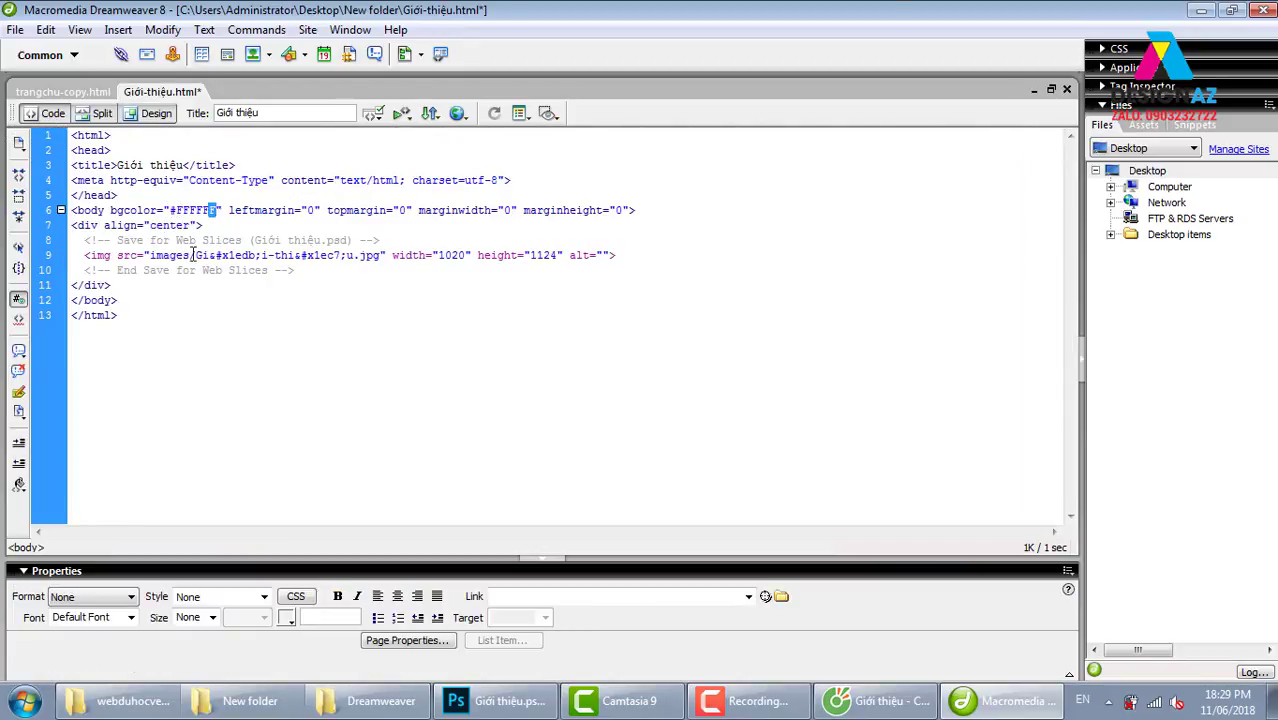
{"action": "left_click", "coordinate": [173, 210]}
{"action": "left_click", "coordinate": [208, 210]}
{"action": "left_click_drag", "start_coordinate": [179, 210], "coordinate": [217, 210]}
{"action": "left_click", "coordinate": [62, 92]}
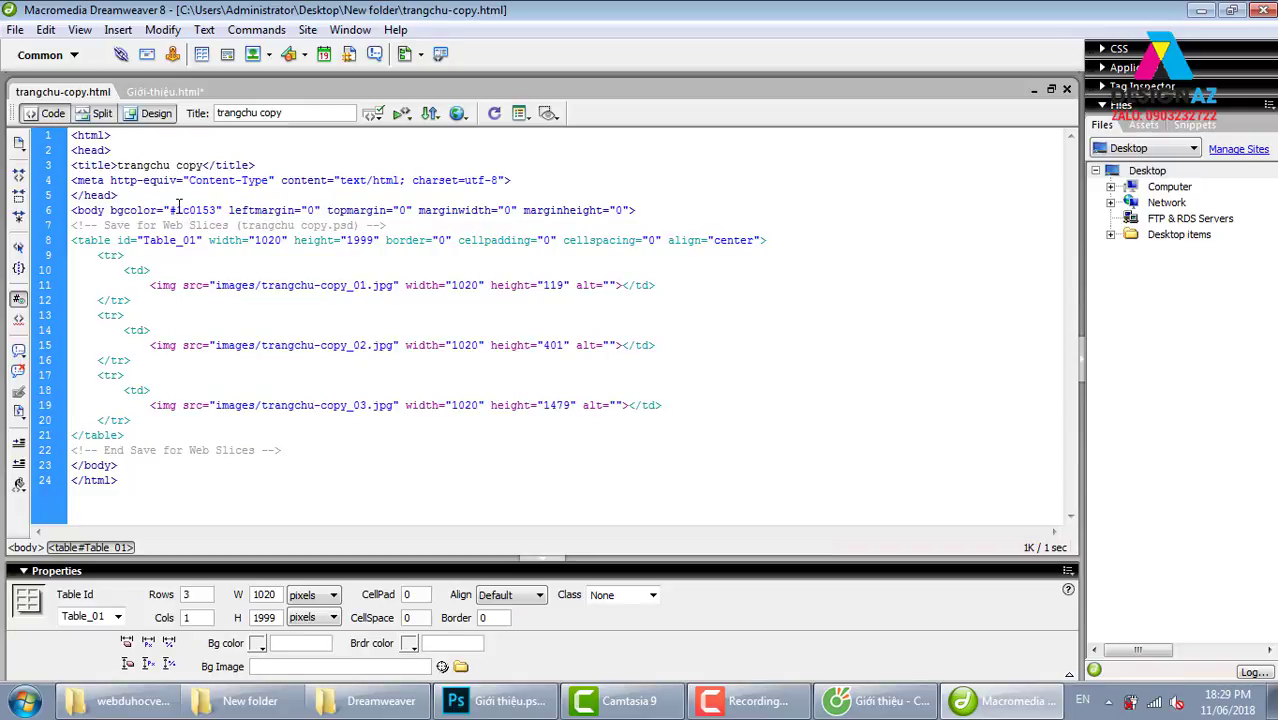
{"action": "left_click_drag", "start_coordinate": [175, 210], "coordinate": [213, 206]}
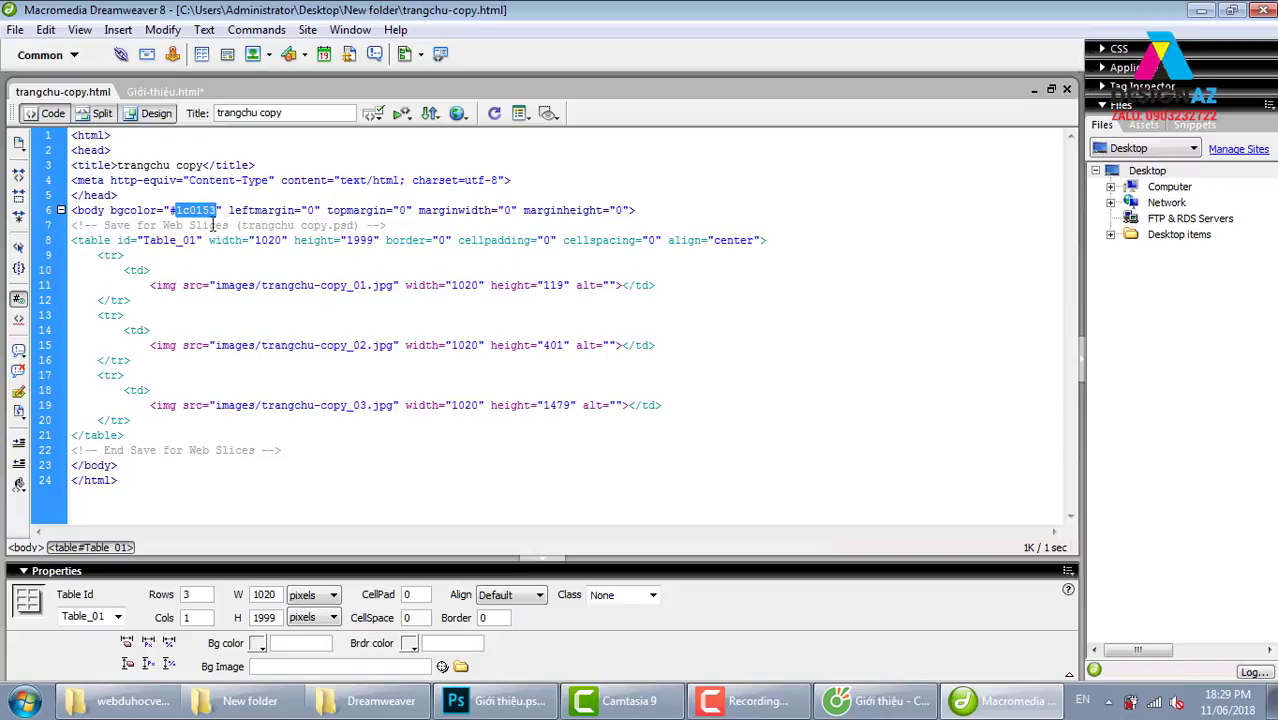
{"action": "left_click", "coordinate": [155, 91]}
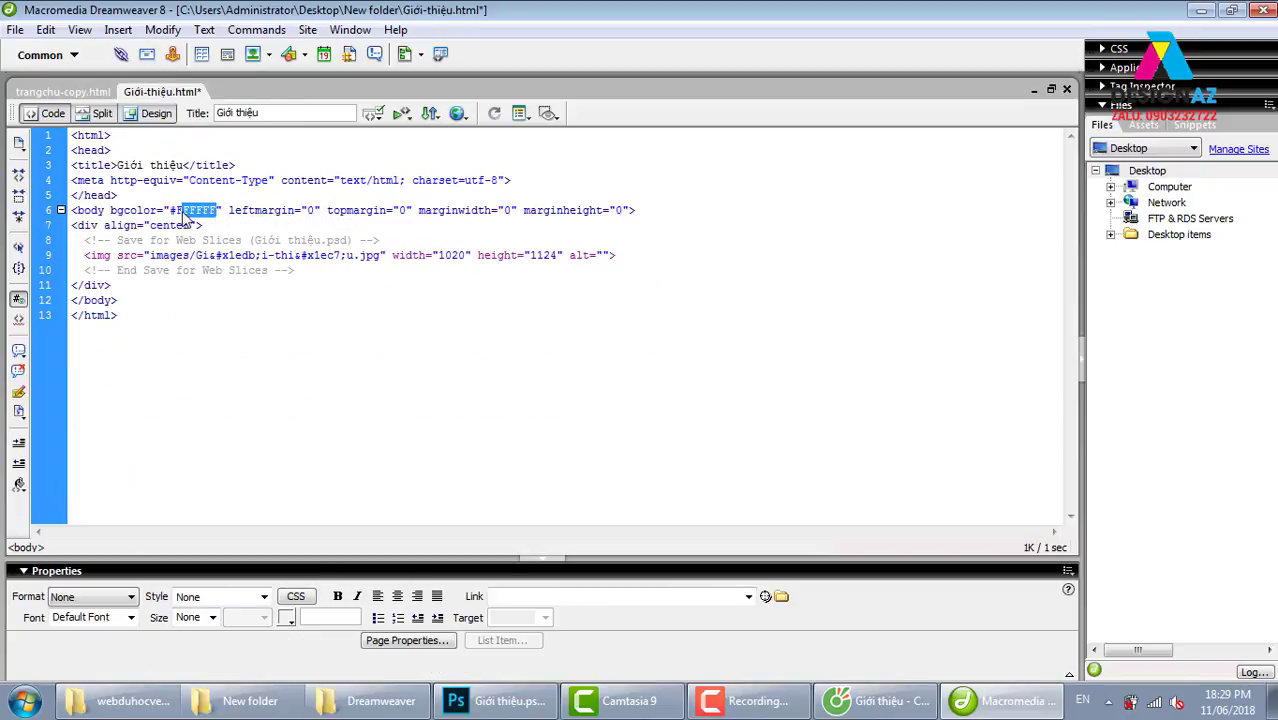
{"action": "left_click_drag", "start_coordinate": [201, 212], "coordinate": [213, 212]}
{"action": "type", "text": "1c0153"}
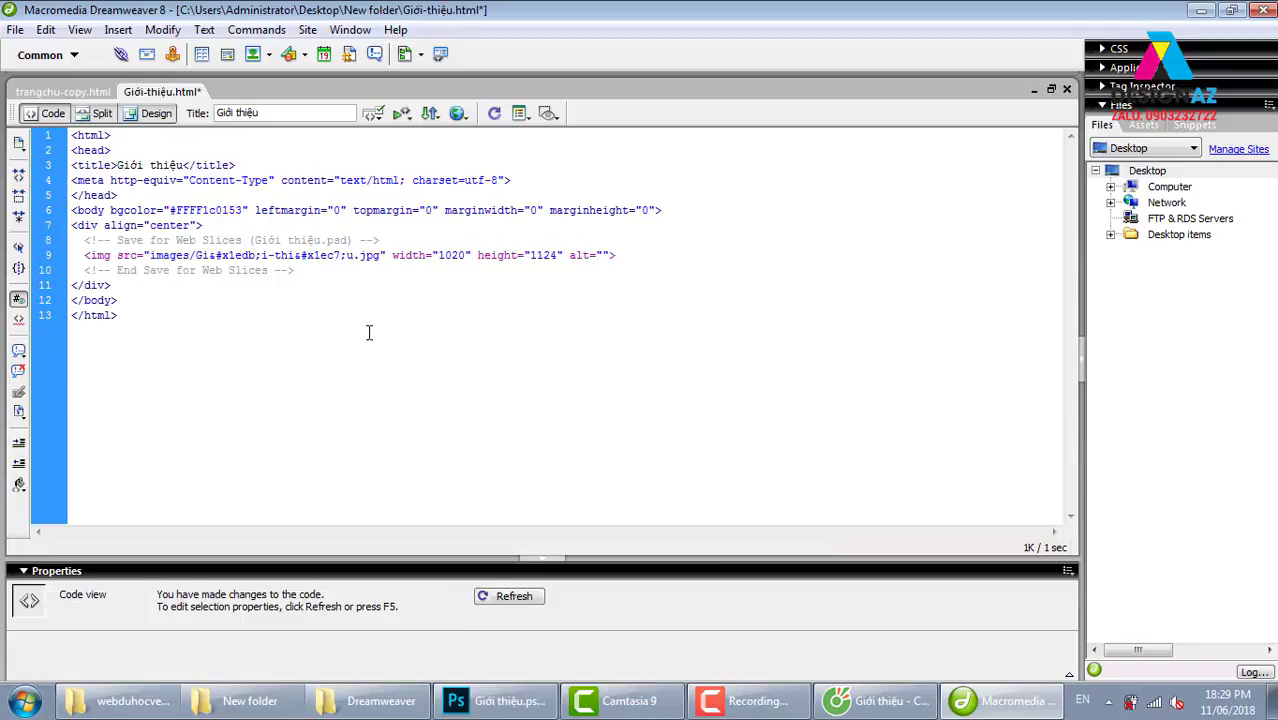
Step: Save Giới-thiệu.html and preview it in Coc Coc next to the homepage tab
{"action": "key", "text": "ctrl+s"}
{"action": "key", "text": "F12"}
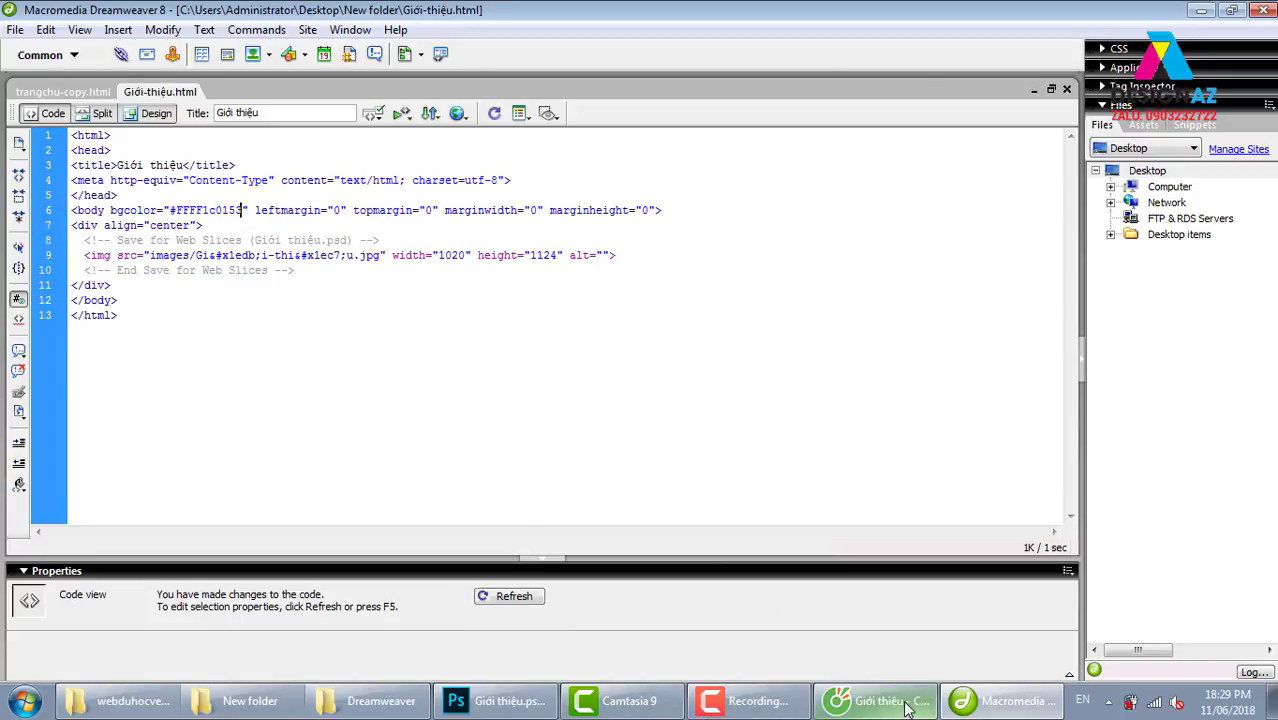
{"action": "key", "text": "F5"}
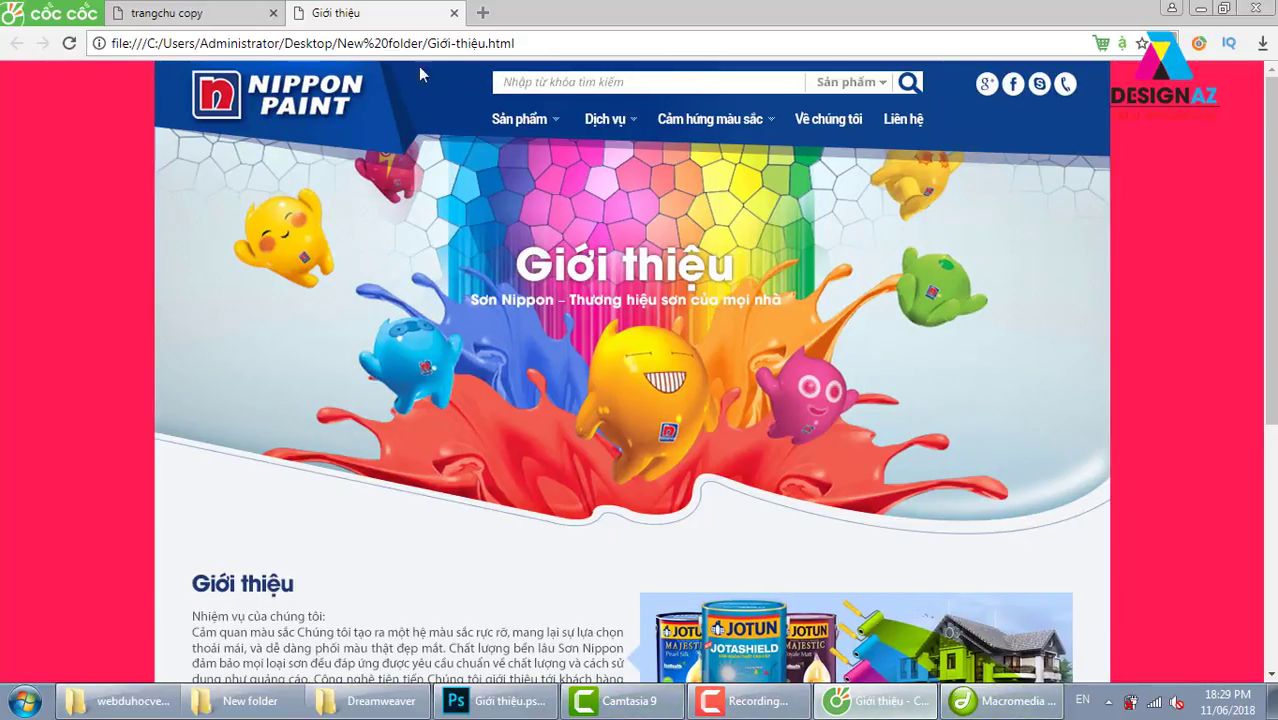
{"action": "left_click", "coordinate": [172, 12]}
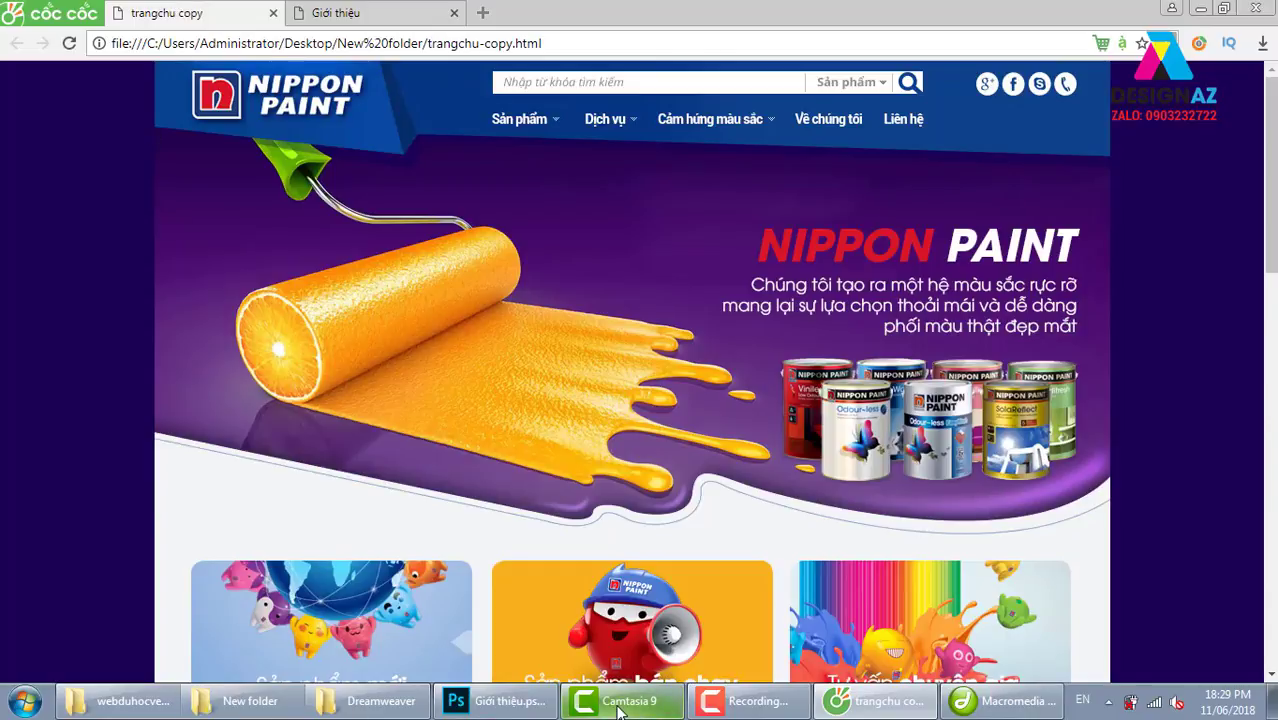
Step: Delete the stray FFF so bgcolor reads #1c0153, save, and return to Coc Coc
{"action": "left_click", "coordinate": [1000, 701]}
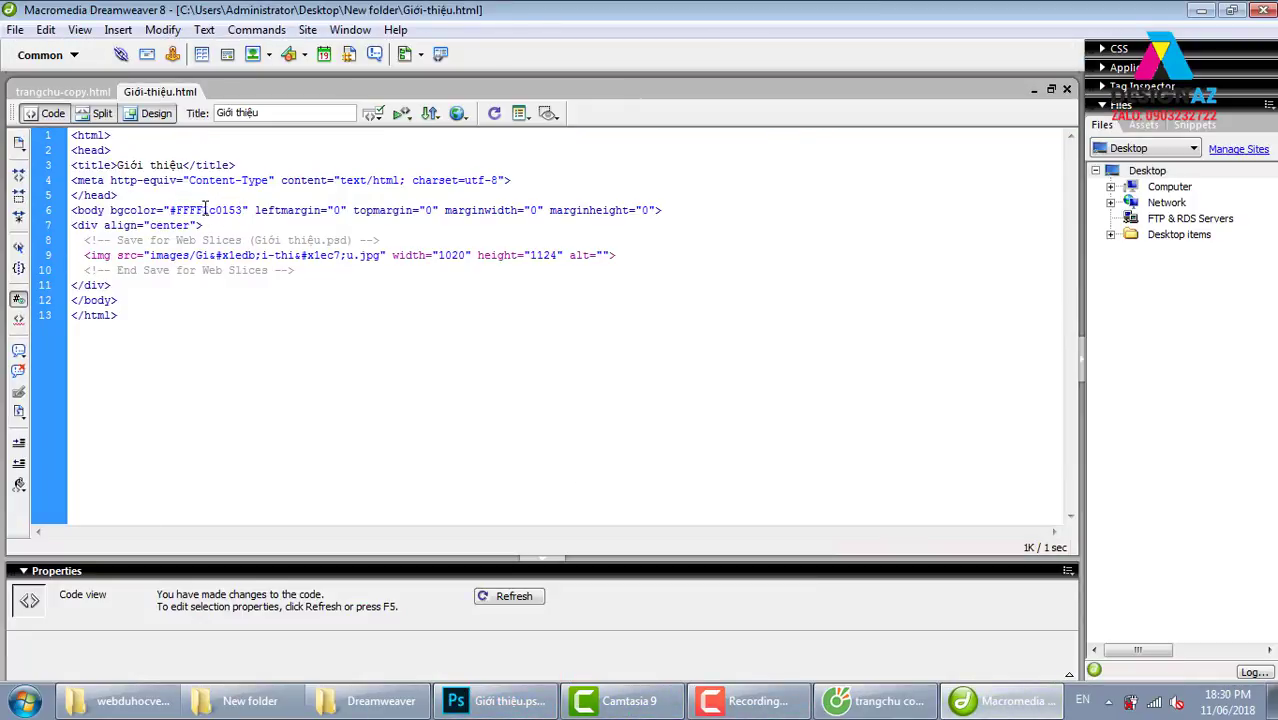
{"action": "left_click_drag", "start_coordinate": [199, 210], "coordinate": [176, 210]}
{"action": "key", "text": "Delete"}
{"action": "key", "text": "BackSpace"}
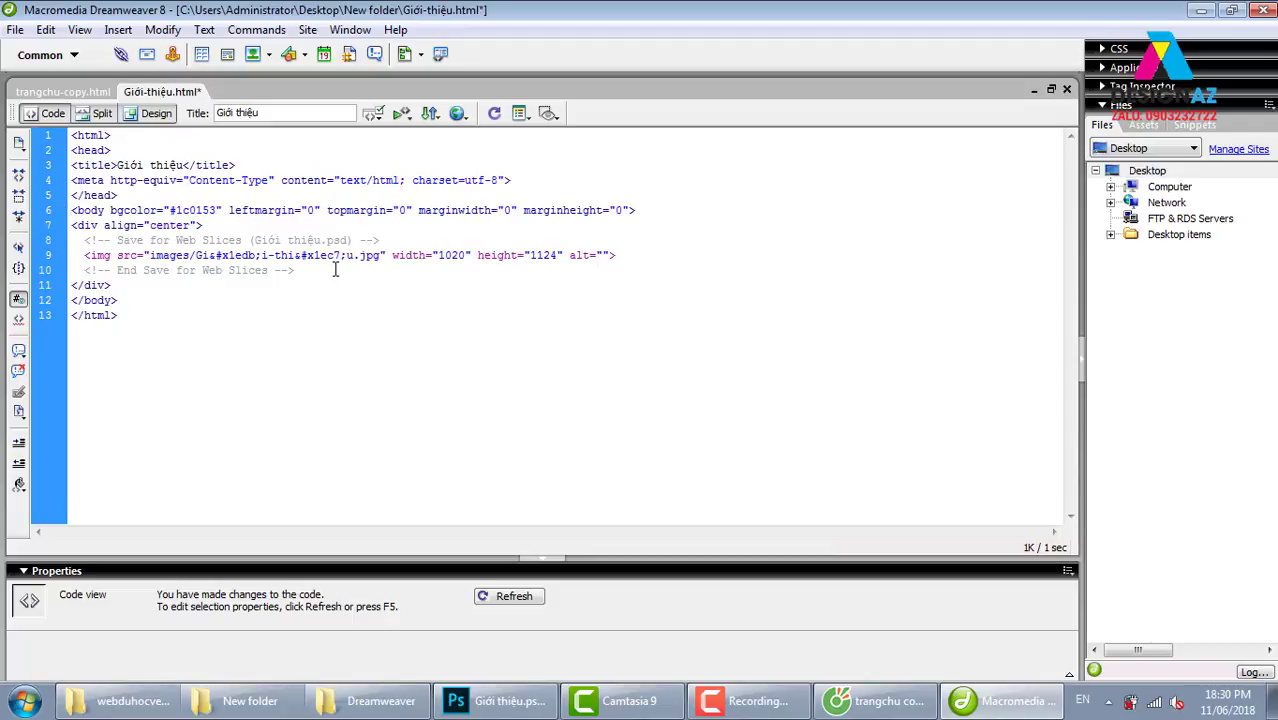
{"action": "key", "text": "ctrl+s"}
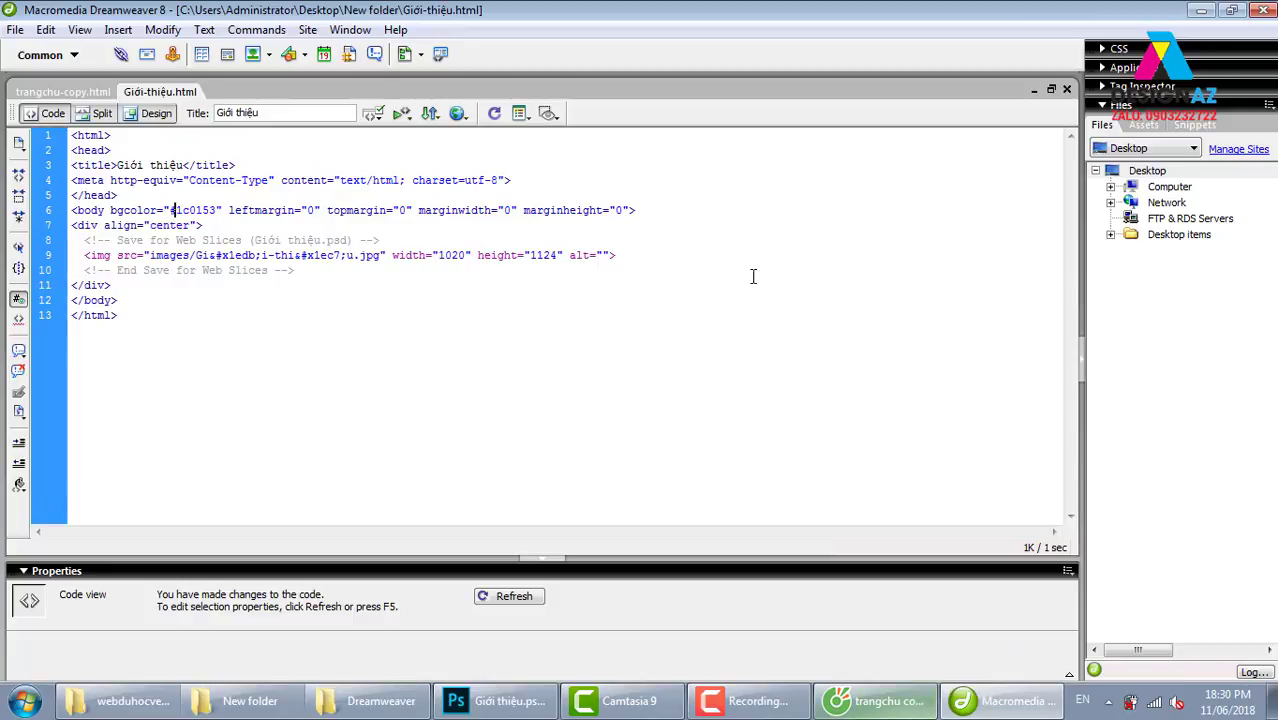
{"action": "left_click", "coordinate": [885, 703]}
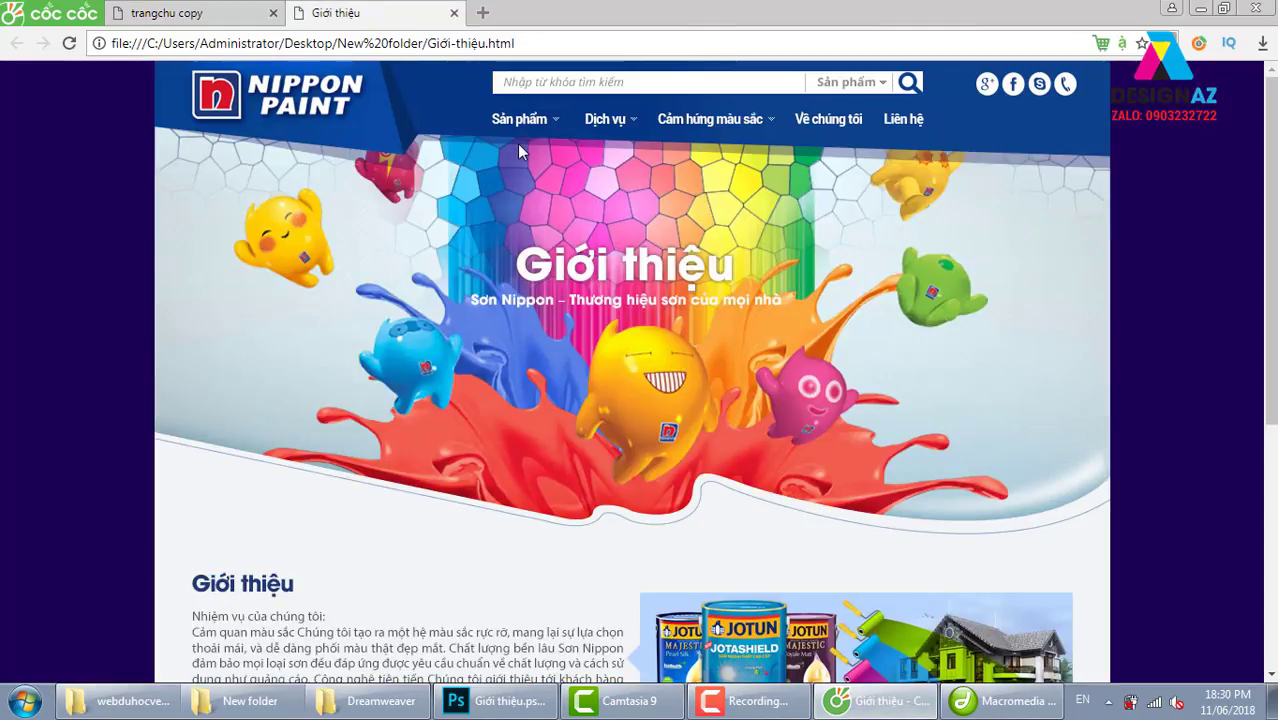
Step: Scroll through the Giới thiệu page, then scroll the trangchu copy homepage tab to compare
{"action": "scroll", "coordinate": [779, 274], "scroll_direction": "down", "scroll_amount": 3}
{"action": "scroll", "coordinate": [829, 281], "scroll_direction": "up", "scroll_amount": 3}
{"action": "scroll", "coordinate": [829, 281], "scroll_direction": "down", "scroll_amount": 5}
{"action": "scroll", "coordinate": [829, 281], "scroll_direction": "up", "scroll_amount": 5}
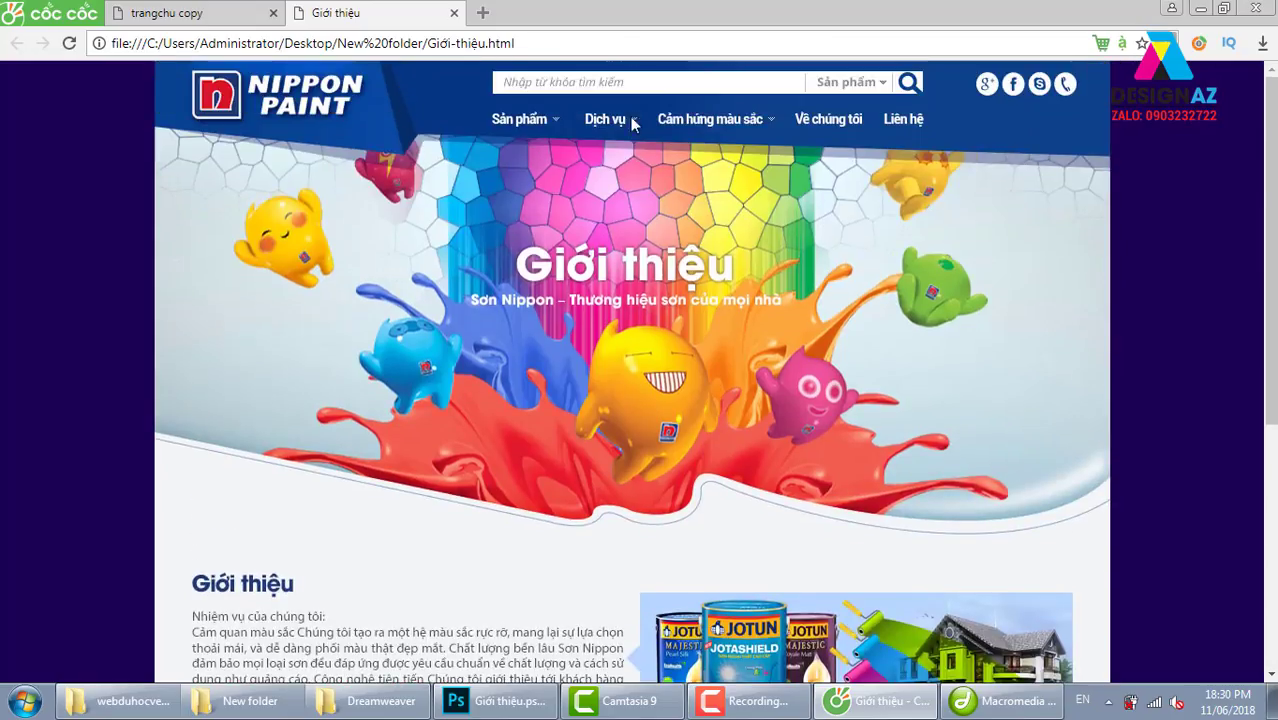
{"action": "left_click", "coordinate": [200, 13]}
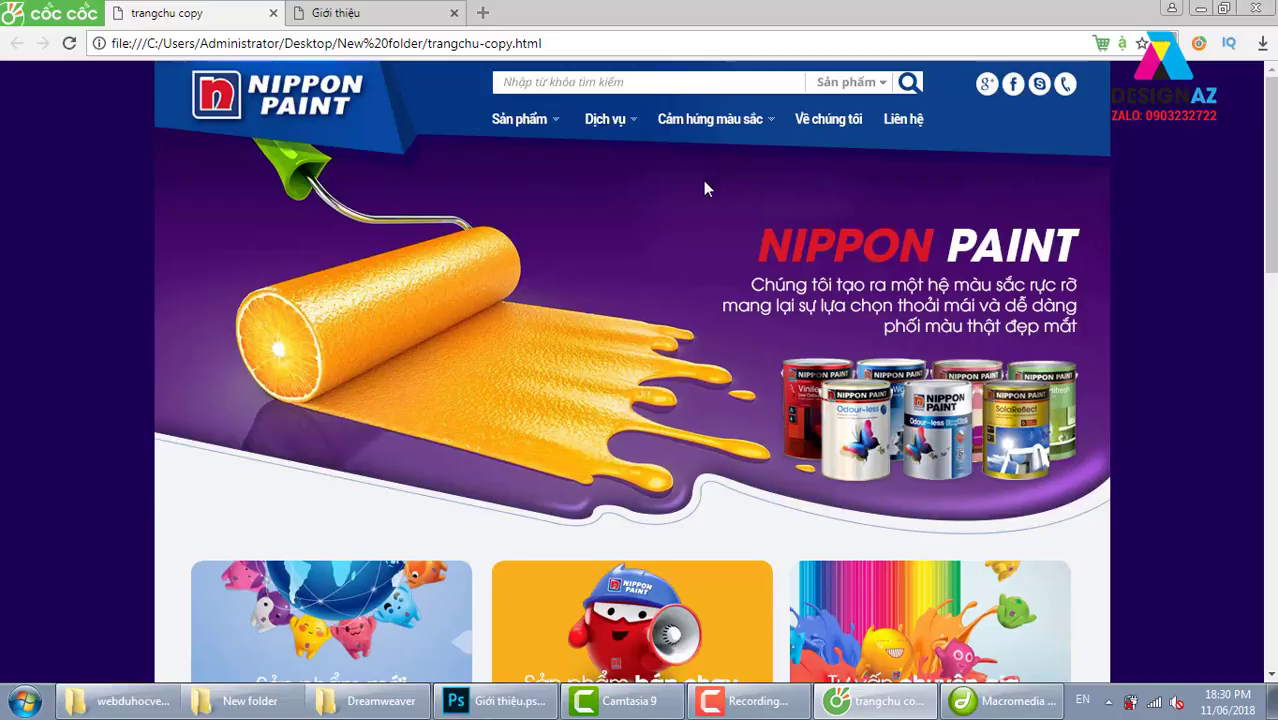
{"action": "scroll", "coordinate": [707, 190], "scroll_direction": "down", "scroll_amount": 7}
{"action": "scroll", "coordinate": [707, 190], "scroll_direction": "down", "scroll_amount": 6}
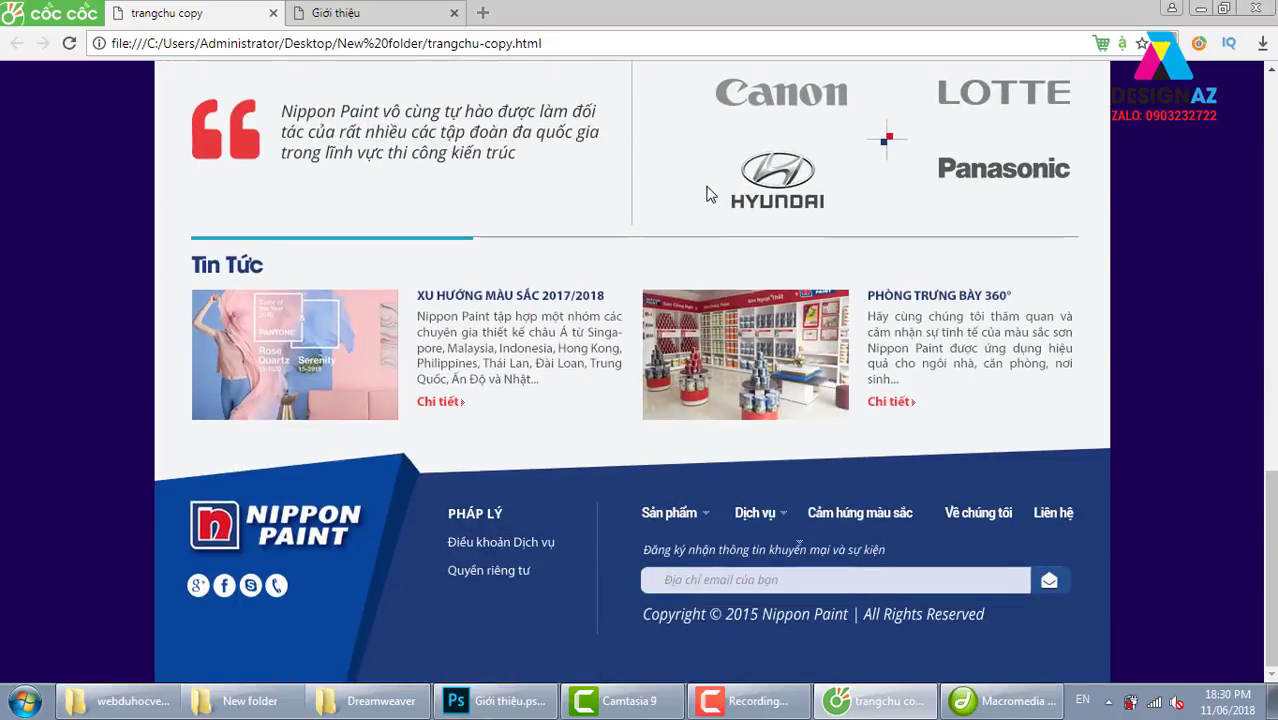
{"action": "scroll", "coordinate": [707, 193], "scroll_direction": "up", "scroll_amount": 6}
{"action": "scroll", "coordinate": [711, 201], "scroll_direction": "up", "scroll_amount": 7}
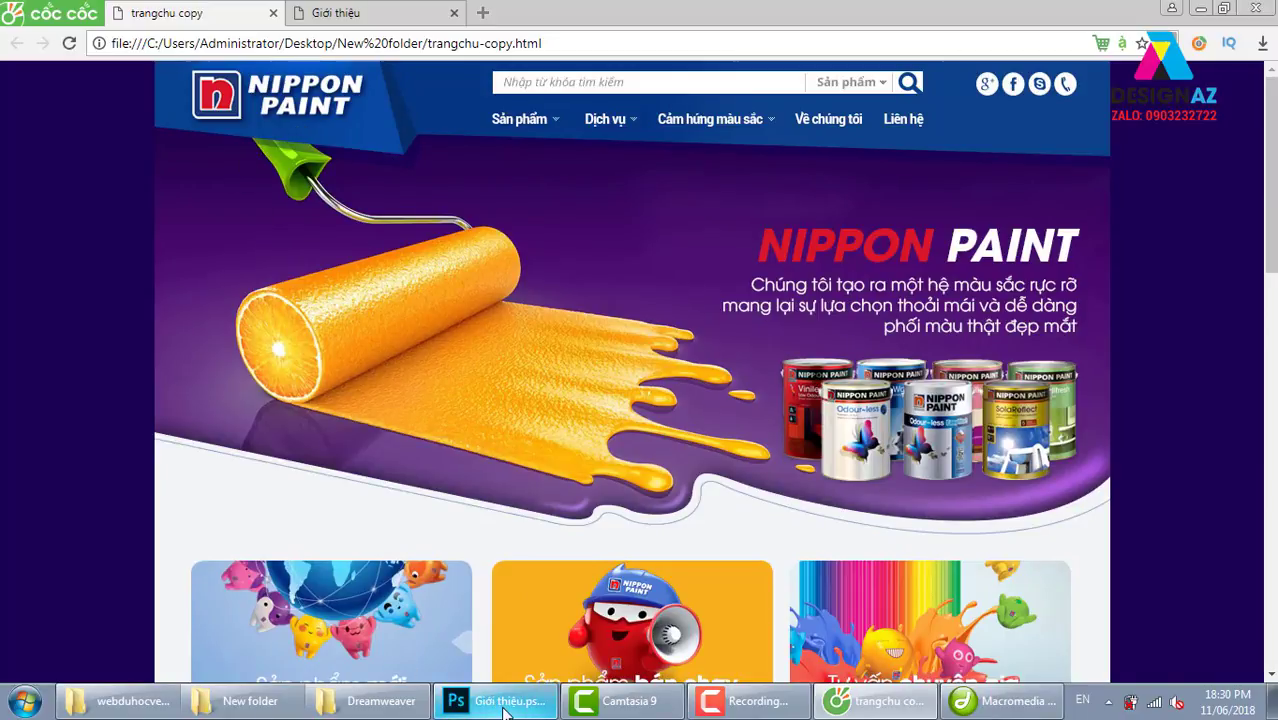
Step: Draw a rectangular hotspot over Về chúng tôi on the trangchu-copy.html header image
{"action": "left_click", "coordinate": [1010, 701]}
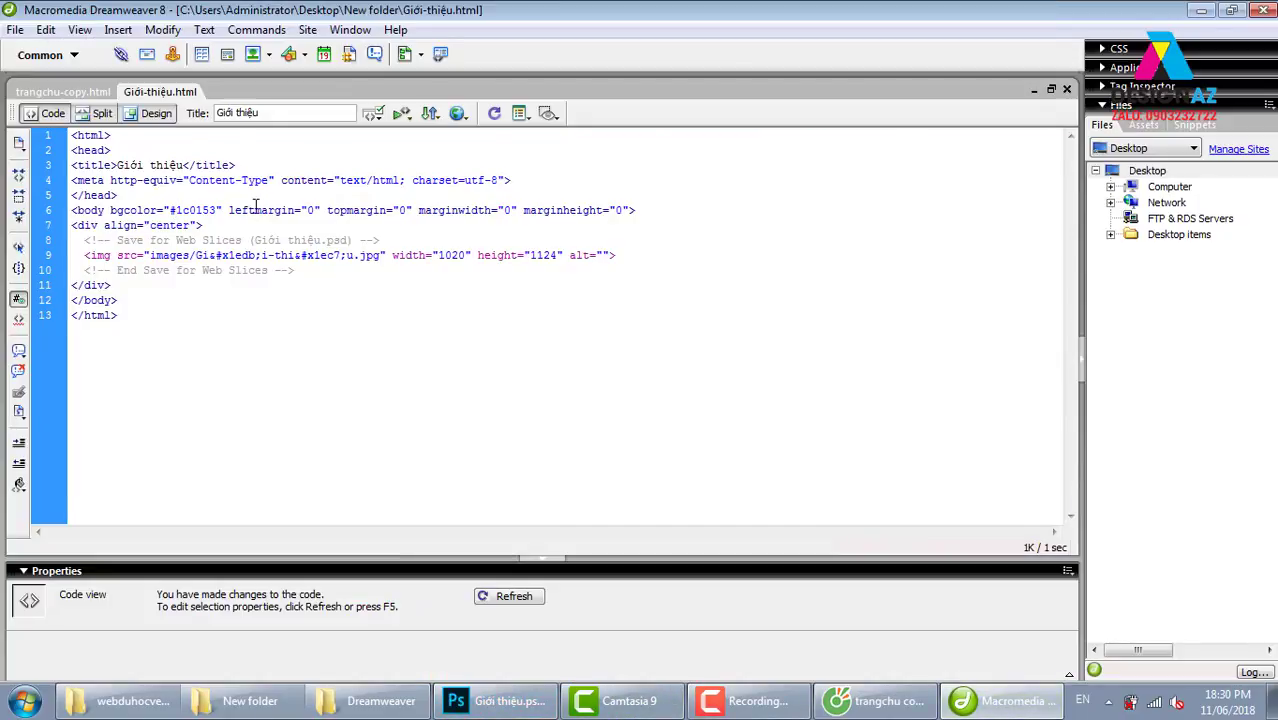
{"action": "left_click", "coordinate": [65, 91]}
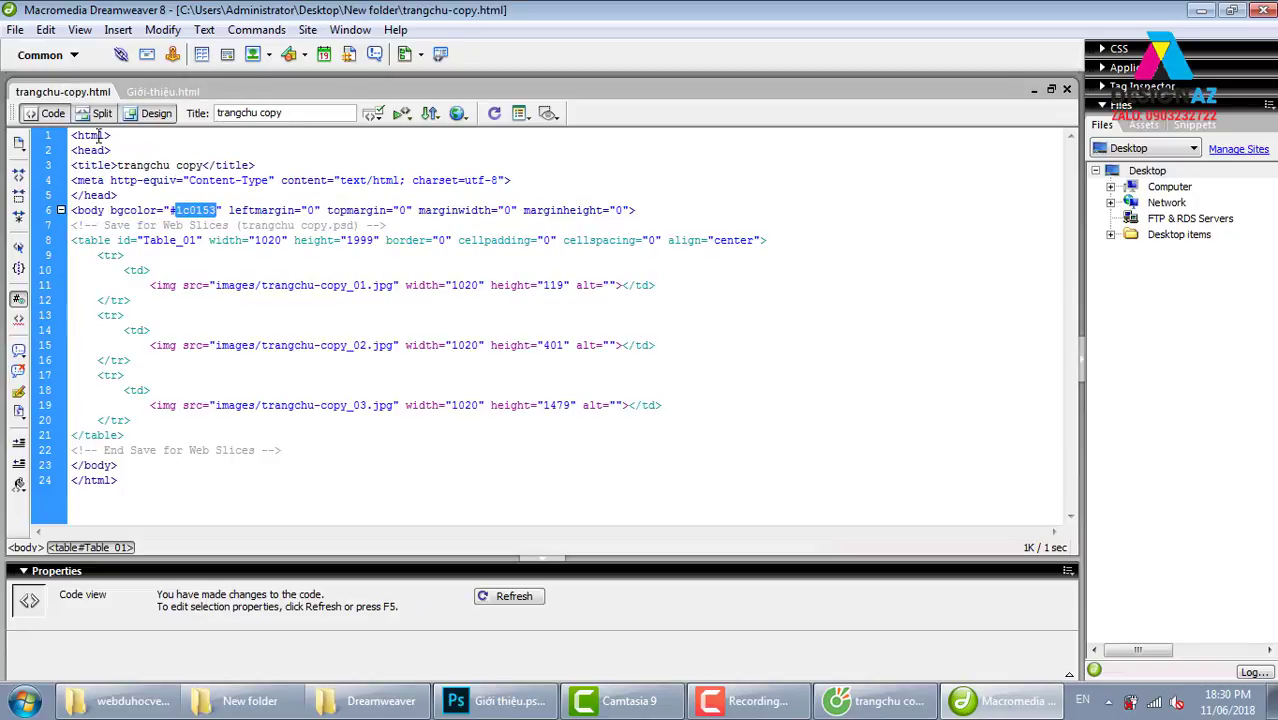
{"action": "left_click", "coordinate": [165, 113]}
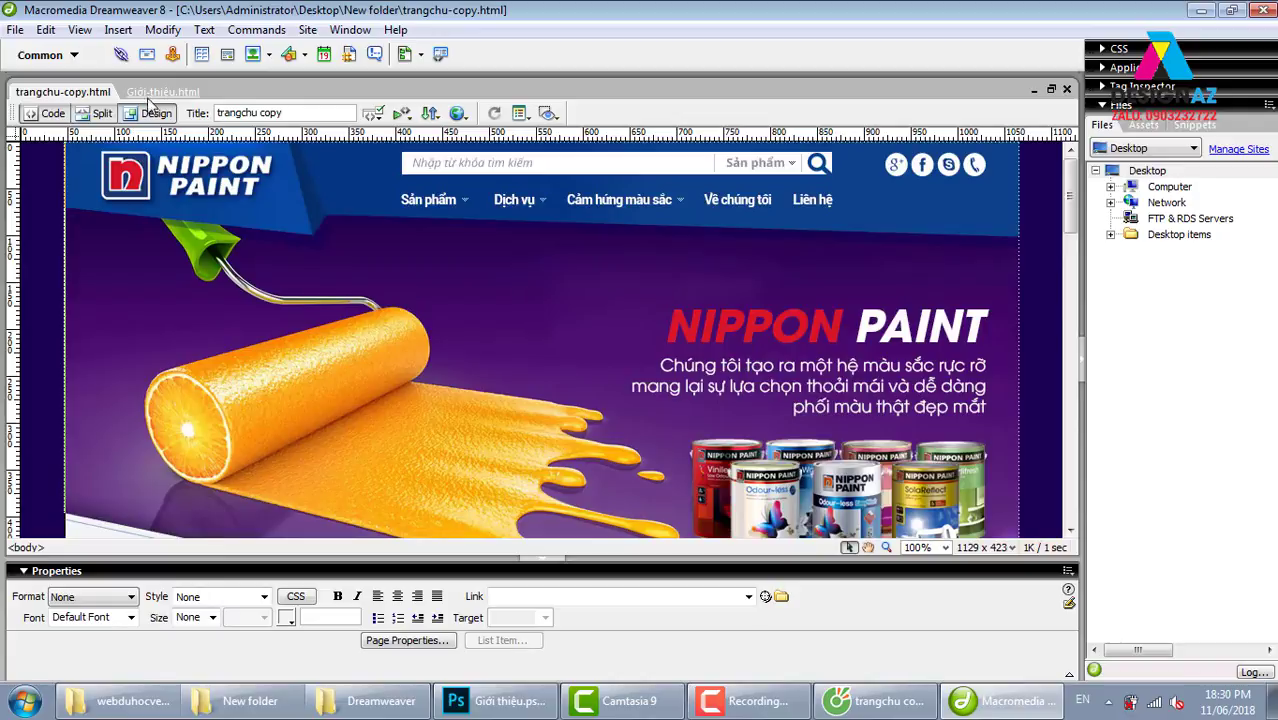
{"action": "left_click", "coordinate": [309, 200]}
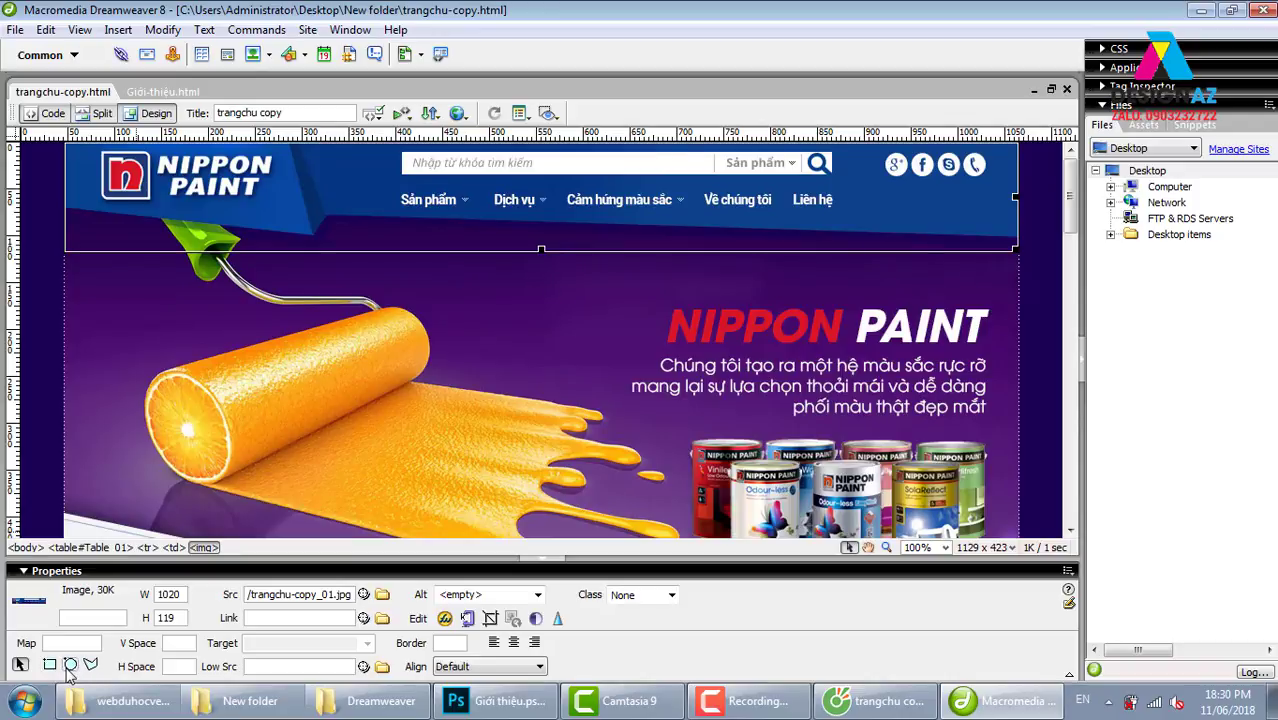
{"action": "left_click", "coordinate": [50, 666]}
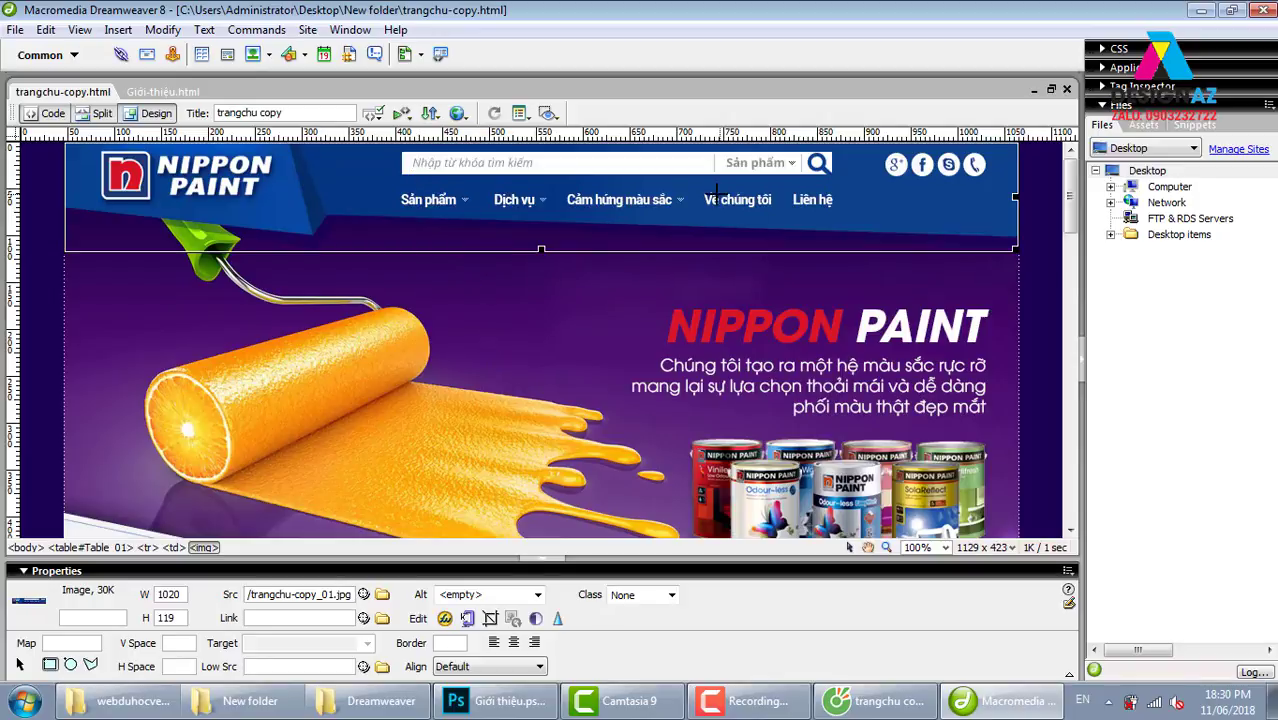
{"action": "left_click_drag", "start_coordinate": [697, 182], "coordinate": [782, 214]}
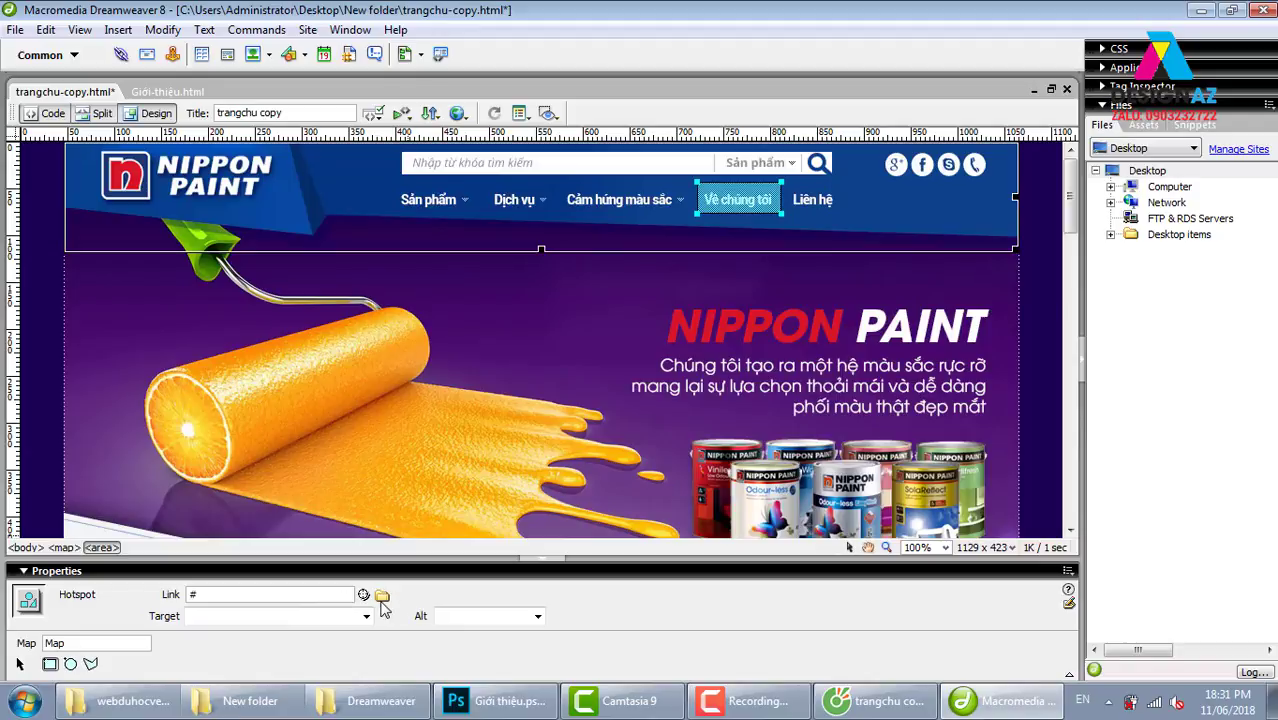
Step: Link the Về chúng tôi hotspot to Desktop/New folder/Giới-thiệu.html and save trangchu-copy.html
{"action": "left_click", "coordinate": [382, 597]}
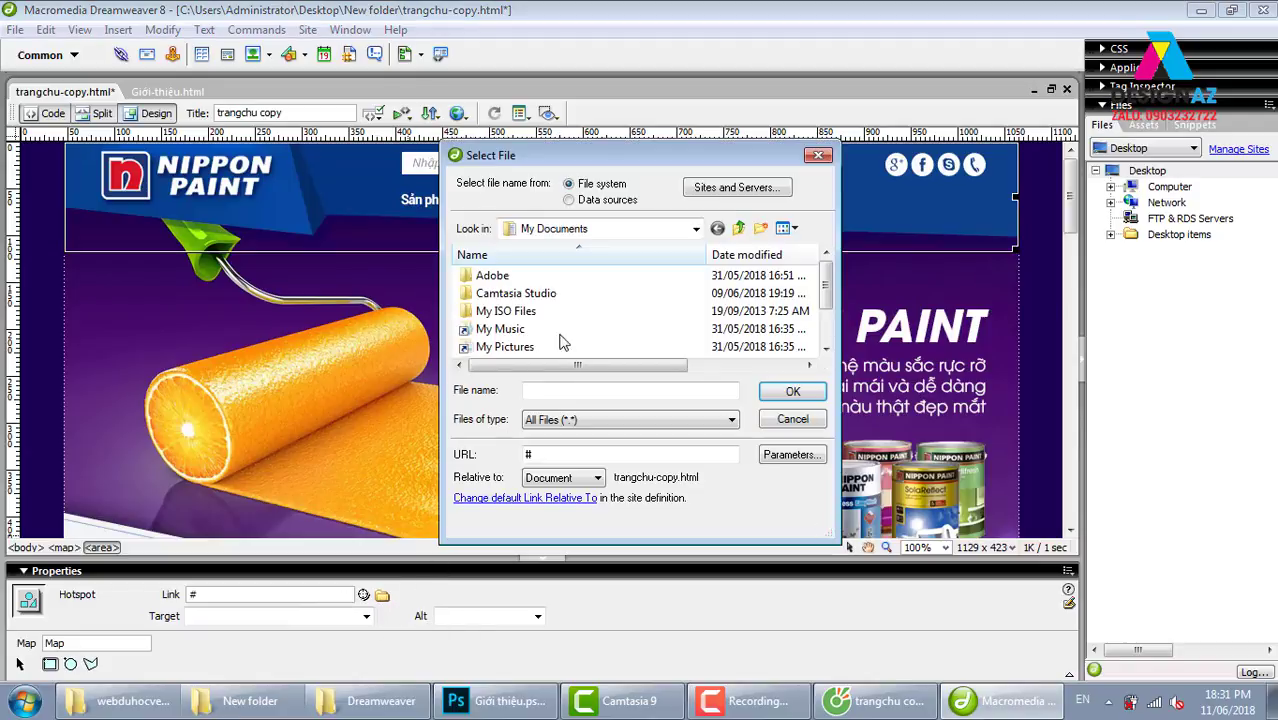
{"action": "left_click", "coordinate": [696, 229]}
{"action": "left_click", "coordinate": [598, 248]}
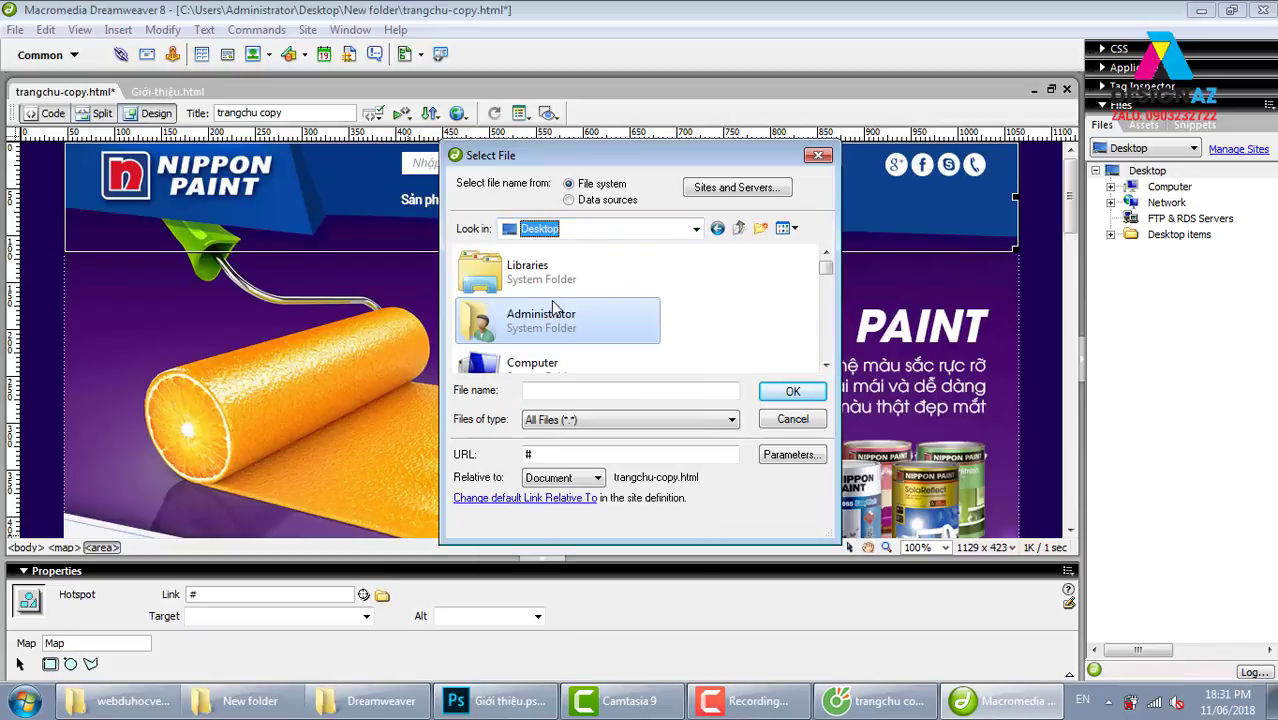
{"action": "scroll", "coordinate": [530, 265], "scroll_direction": "down", "scroll_amount": 1}
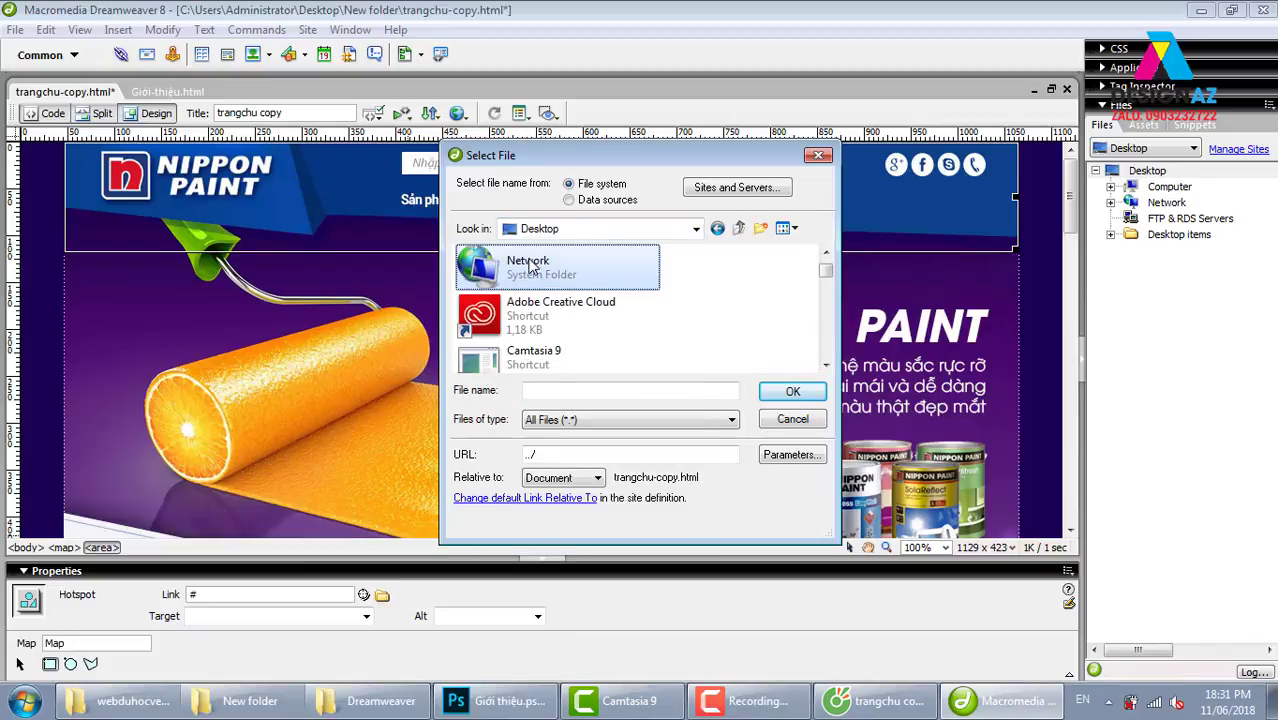
{"action": "scroll", "coordinate": [540, 290], "scroll_direction": "down", "scroll_amount": 2}
{"action": "left_click", "coordinate": [560, 320]}
{"action": "double_click", "coordinate": [533, 266]}
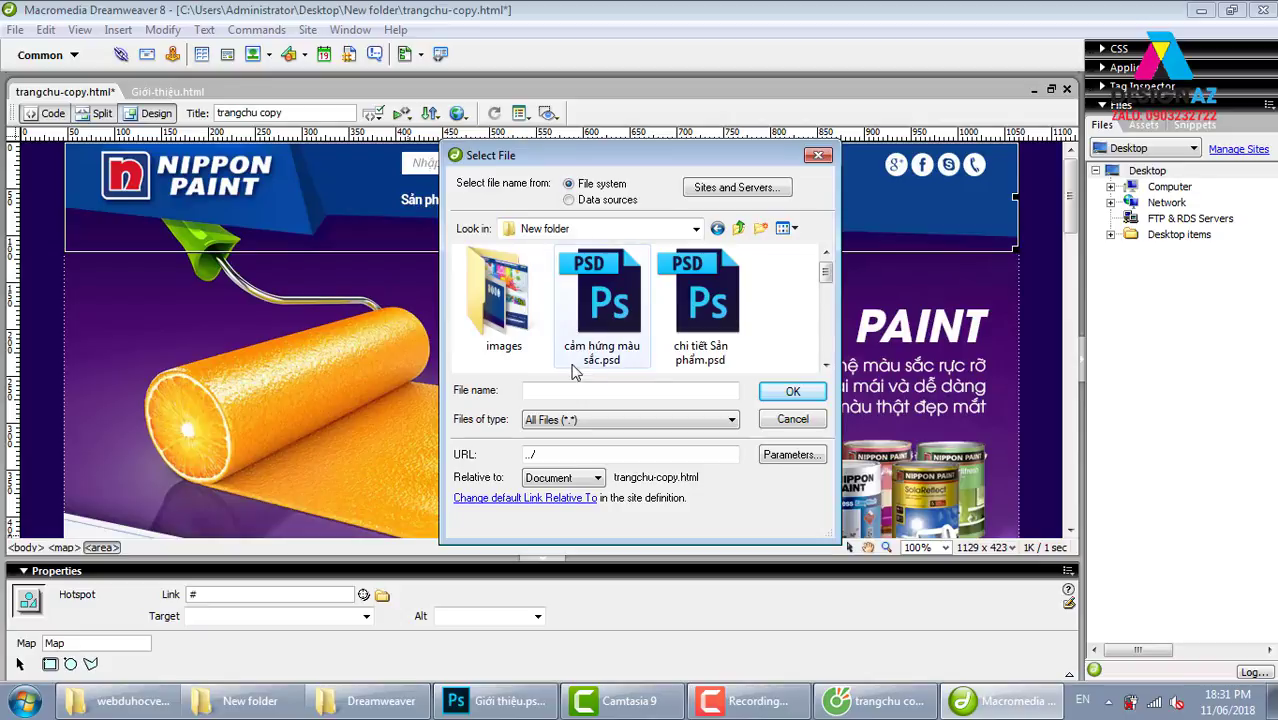
{"action": "mouse_move", "coordinate": [825, 280]}
{"action": "left_mouse_down"}
{"action": "mouse_move", "coordinate": [822, 350]}
{"action": "mouse_move", "coordinate": [752, 302]}
{"action": "left_mouse_up"}
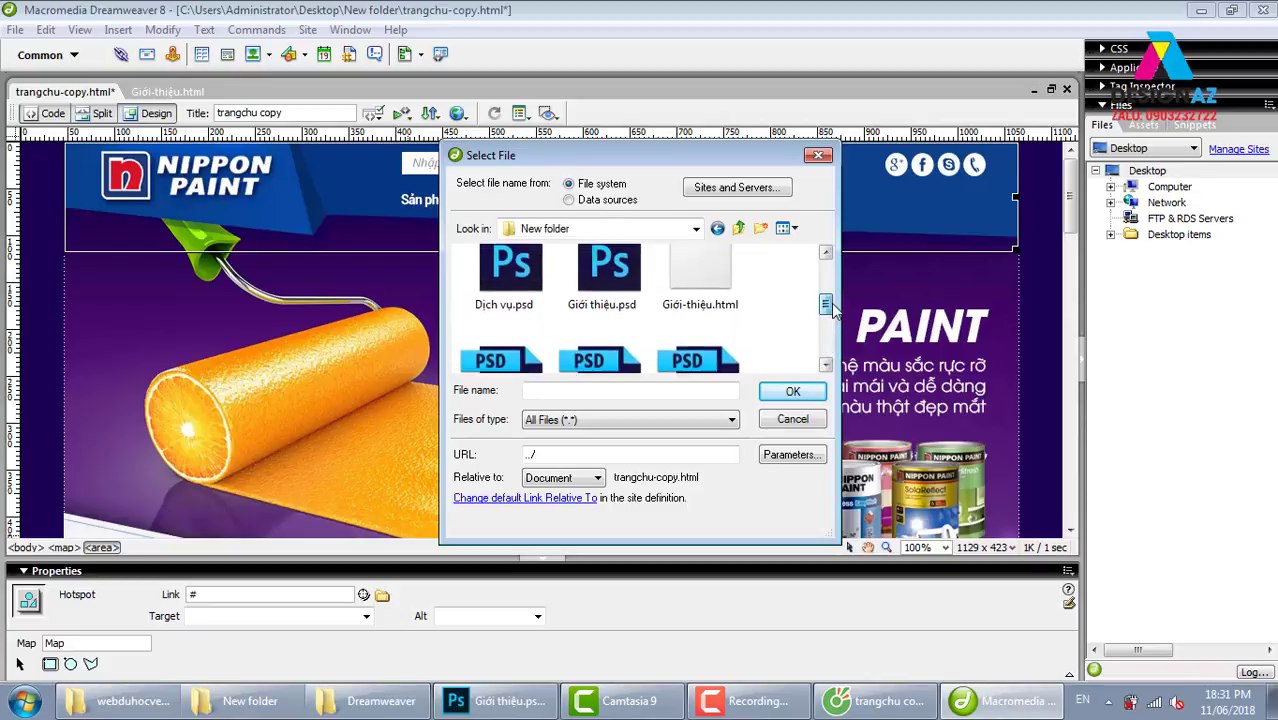
{"action": "left_click", "coordinate": [705, 295]}
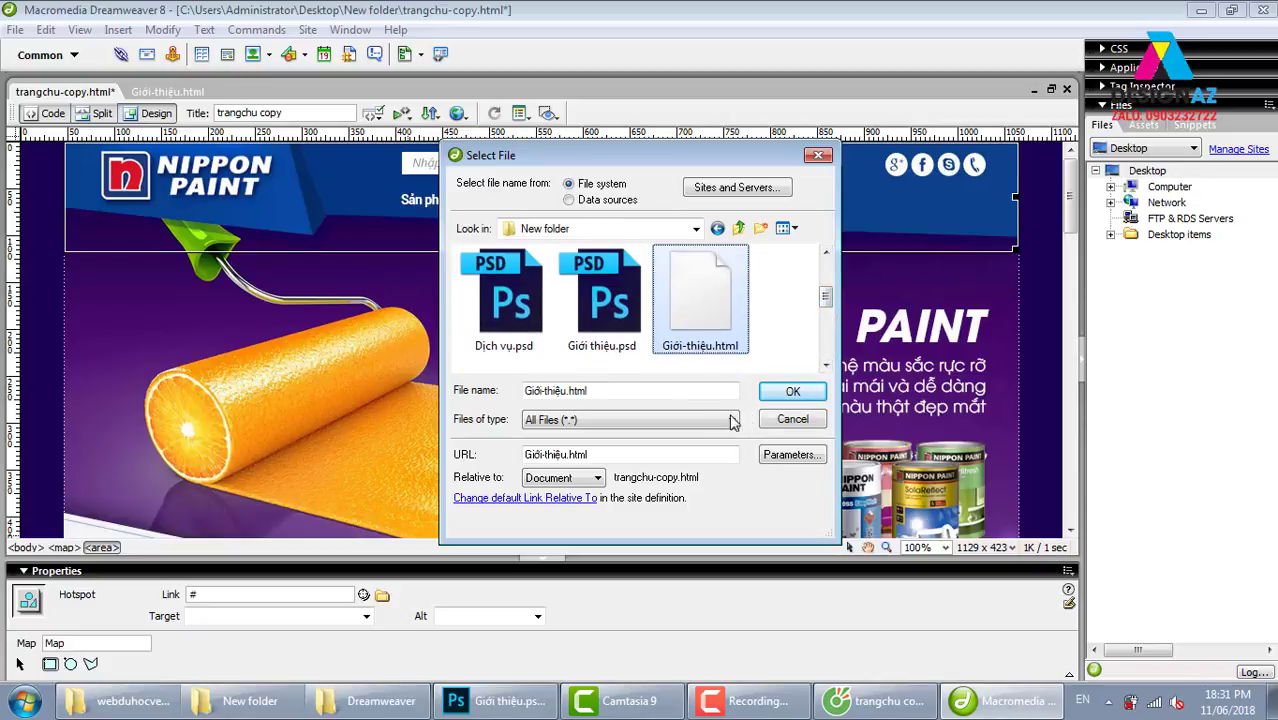
{"action": "left_click", "coordinate": [806, 397]}
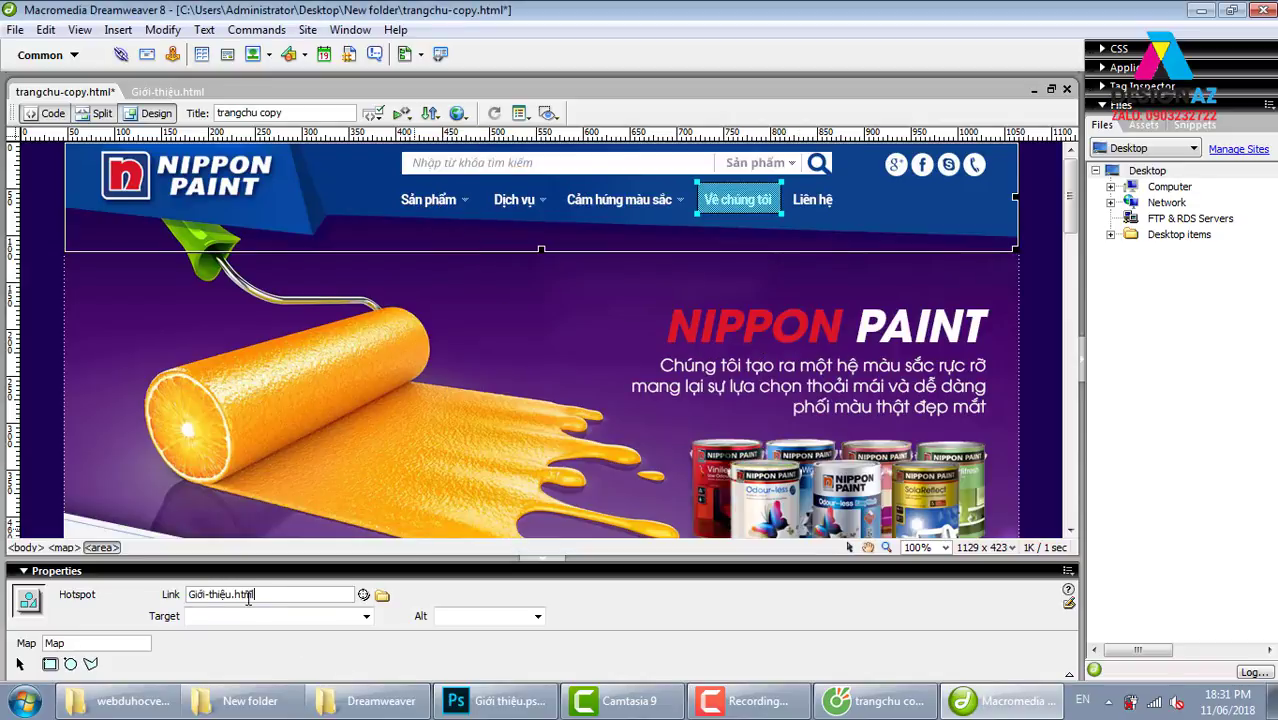
{"action": "key", "text": "ctrl+s"}
Step: Reload the homepage in Coc Coc and follow the Về chúng tôi link to Giới thiệu
{"action": "left_click", "coordinate": [895, 706]}
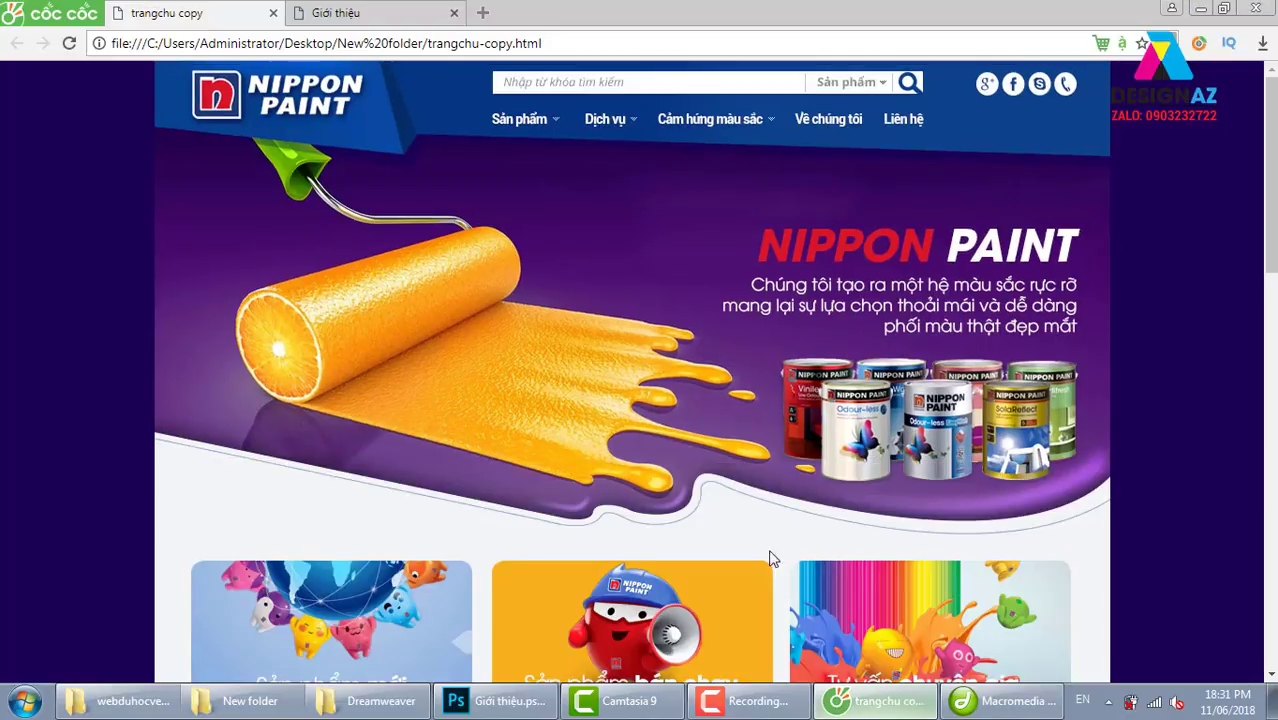
{"action": "left_click", "coordinate": [69, 43]}
{"action": "left_click", "coordinate": [813, 121]}
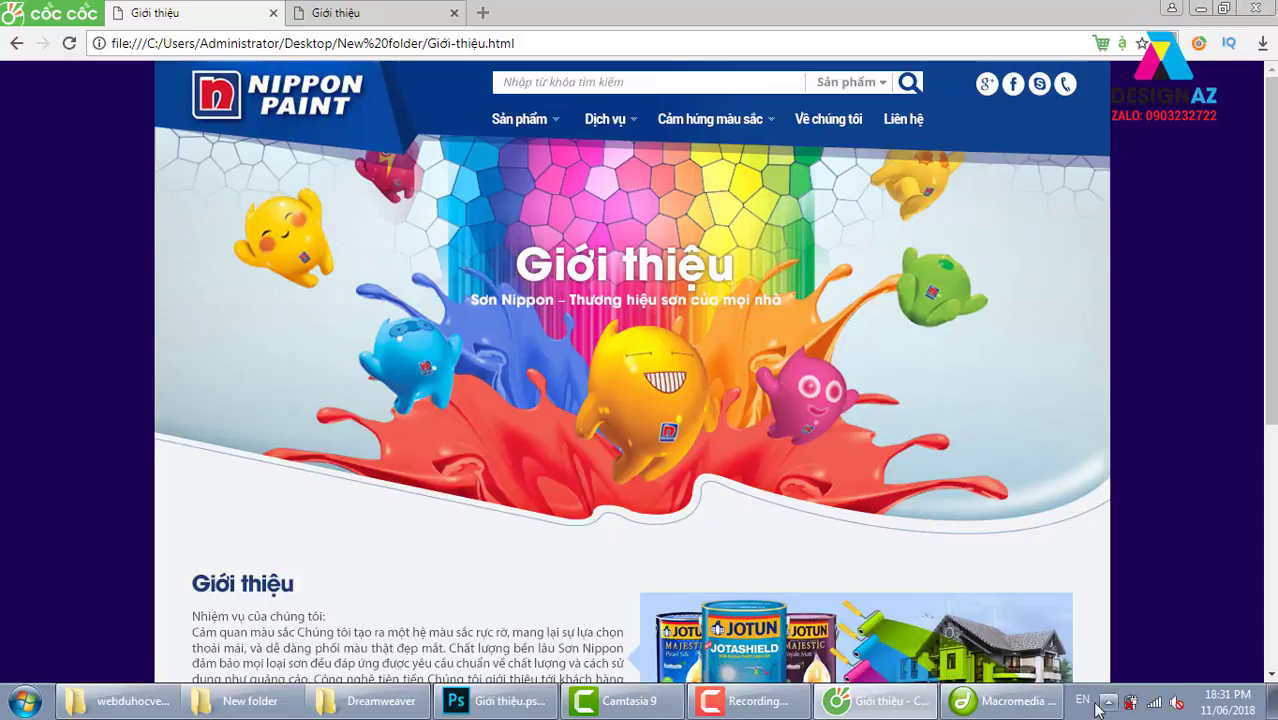
Step: Switch to Giới-thiệu.html in Dreamweaver and select its page image for hotspots
{"action": "left_click", "coordinate": [1000, 700]}
{"action": "left_click", "coordinate": [160, 91]}
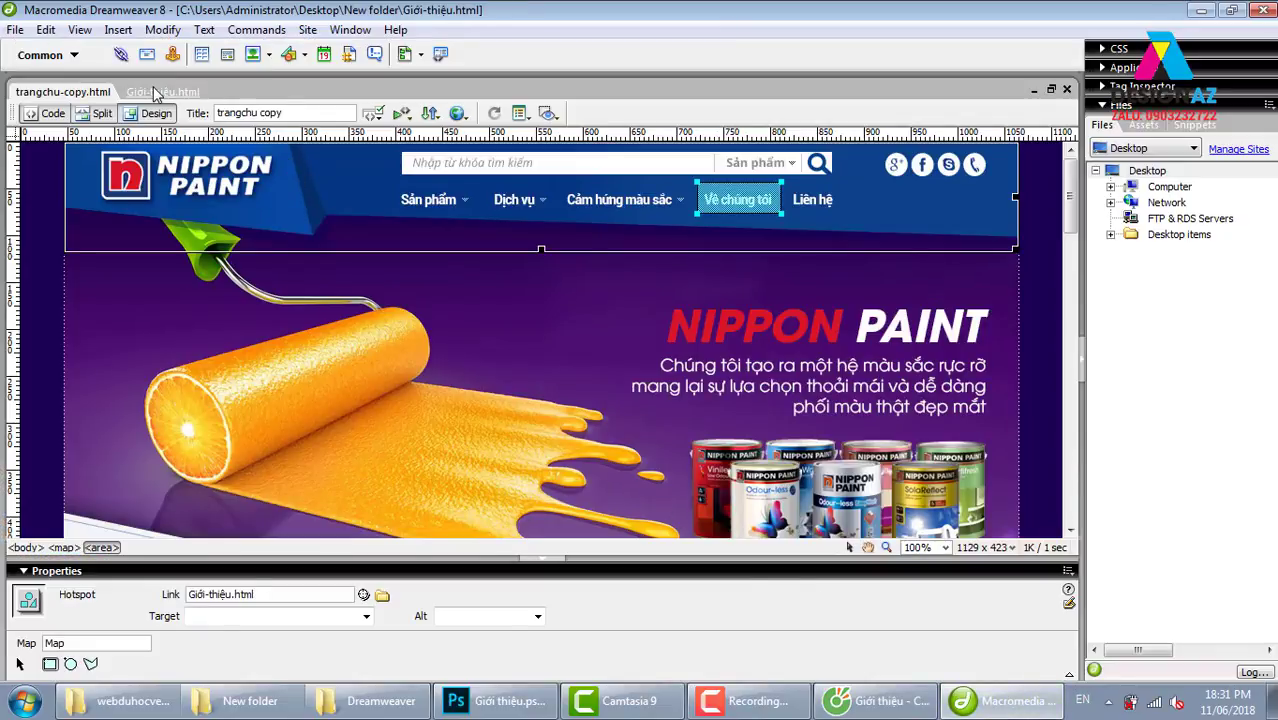
{"action": "left_click", "coordinate": [152, 114]}
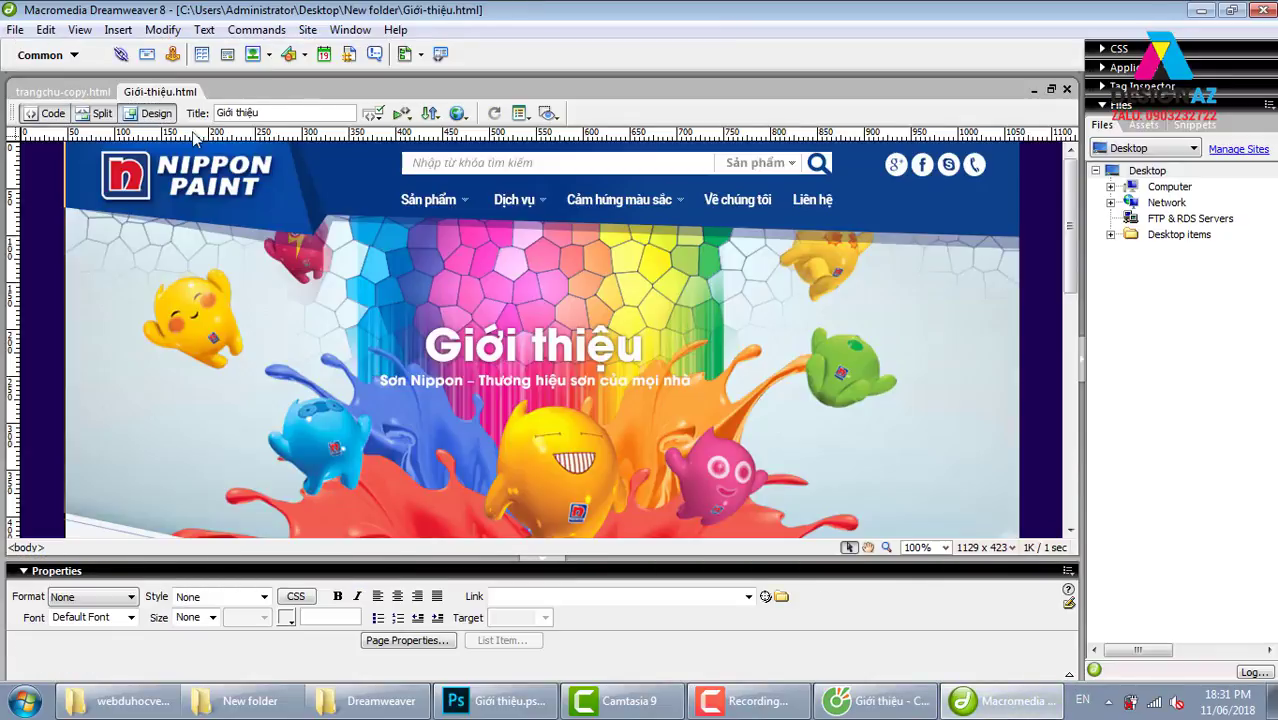
{"action": "double_click", "coordinate": [452, 255]}
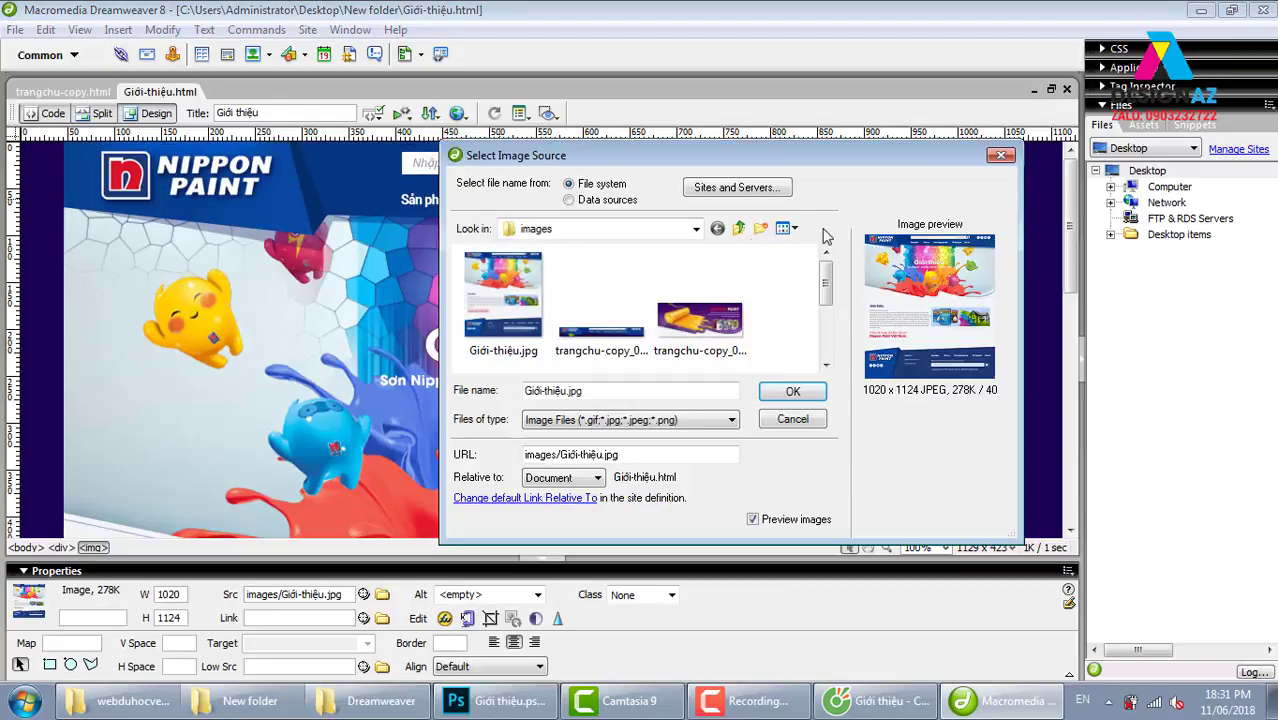
{"action": "left_click", "coordinate": [1000, 155]}
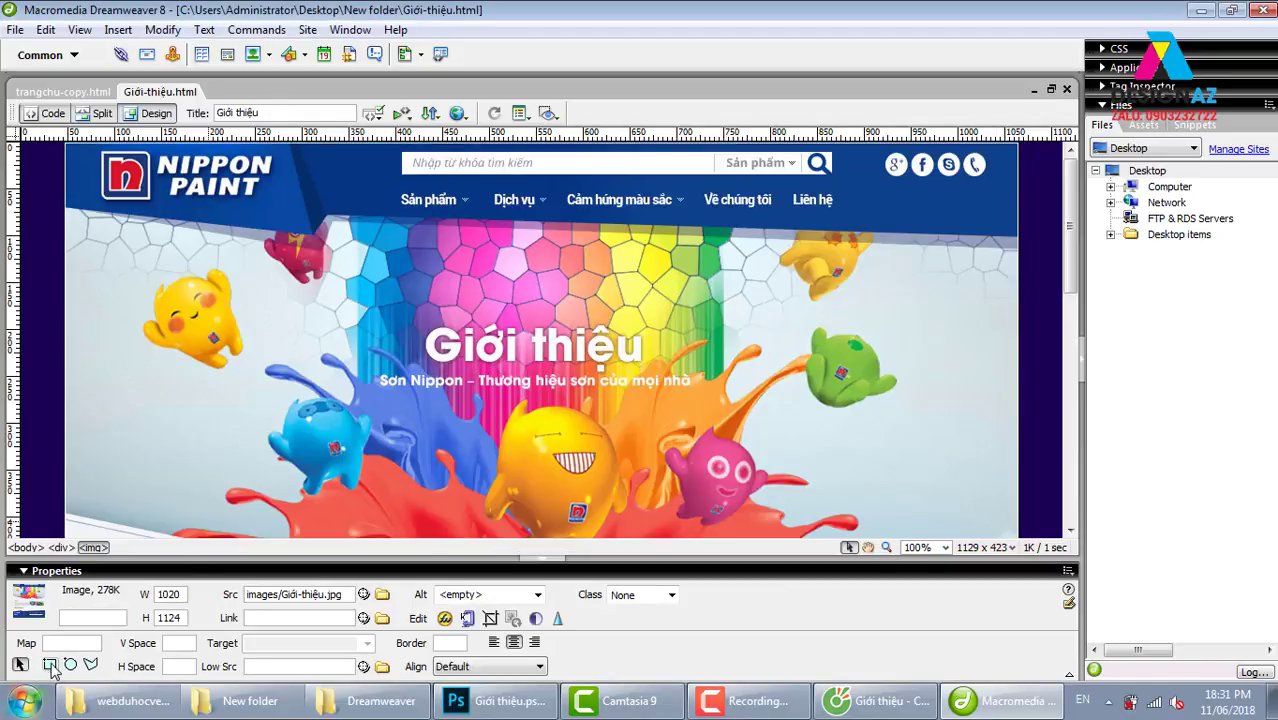
{"action": "left_click", "coordinate": [50, 665]}
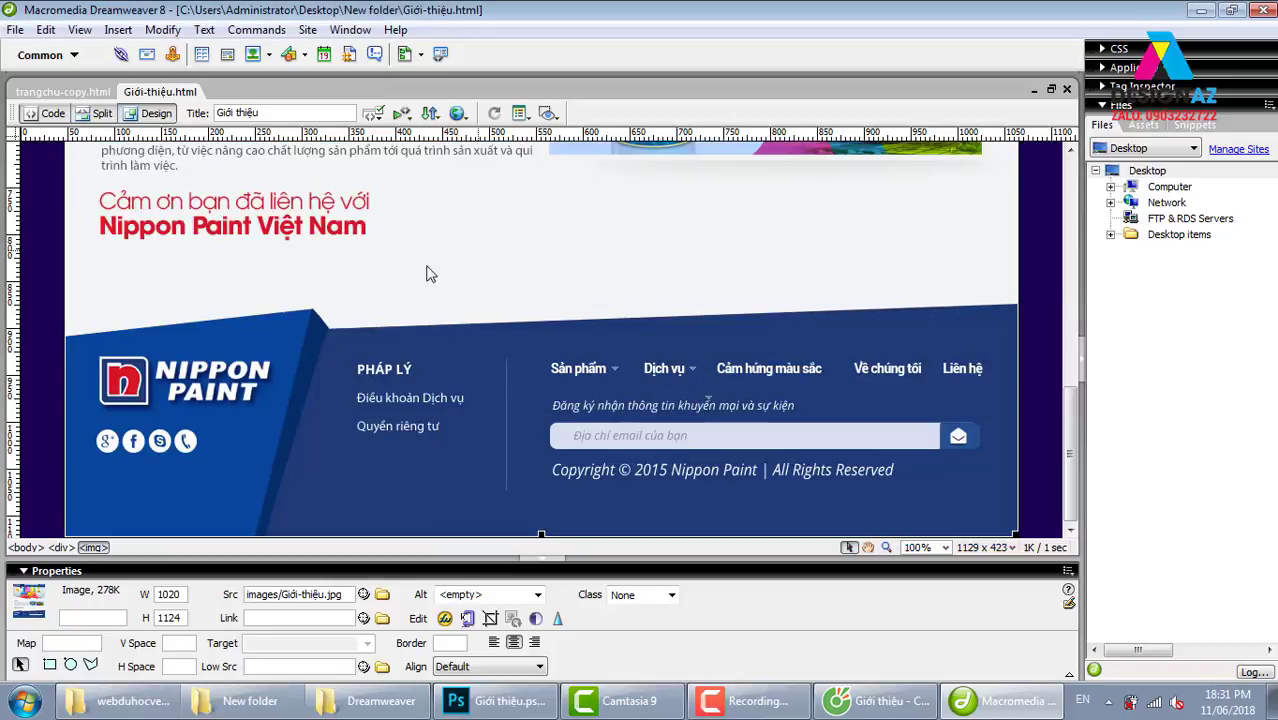
Step: Review the top of Giới-thiệu.jpg, cancelling the image source chooser whenever it opens
{"action": "scroll", "coordinate": [427, 274], "scroll_direction": "up", "scroll_amount": 5}
{"action": "scroll", "coordinate": [425, 287], "scroll_direction": "up", "scroll_amount": 5}
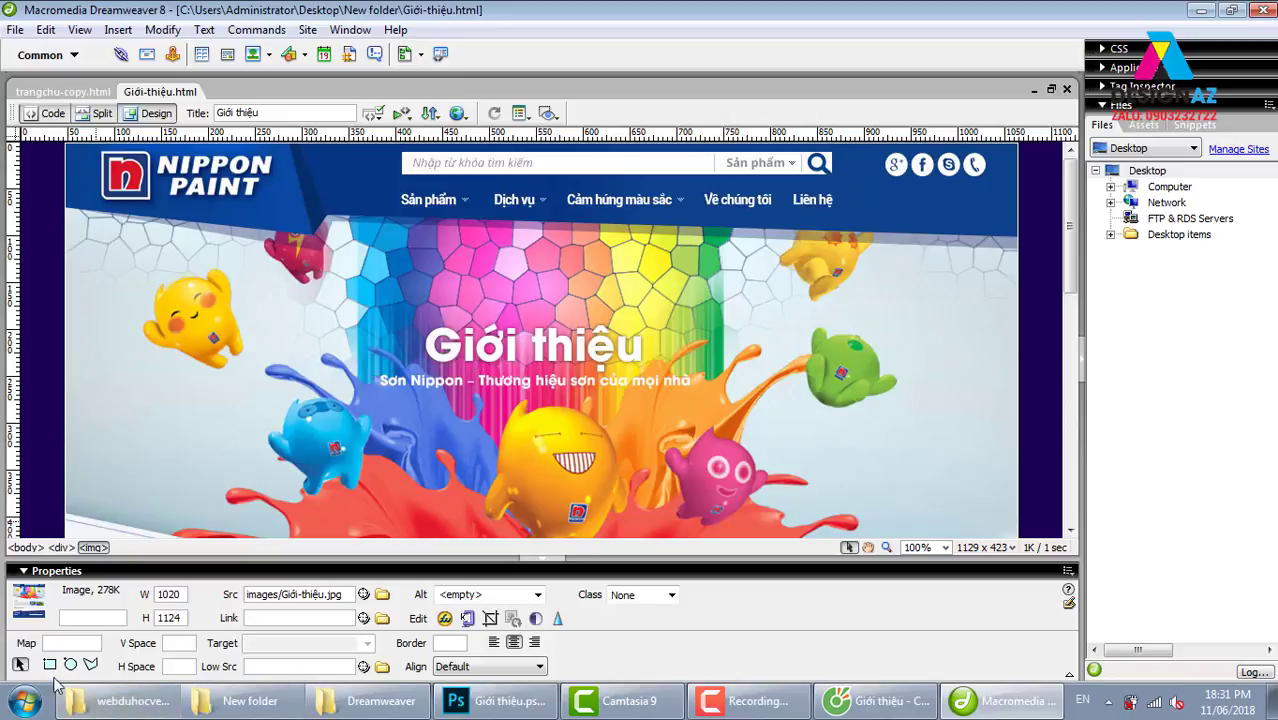
{"action": "left_click", "coordinate": [50, 665]}
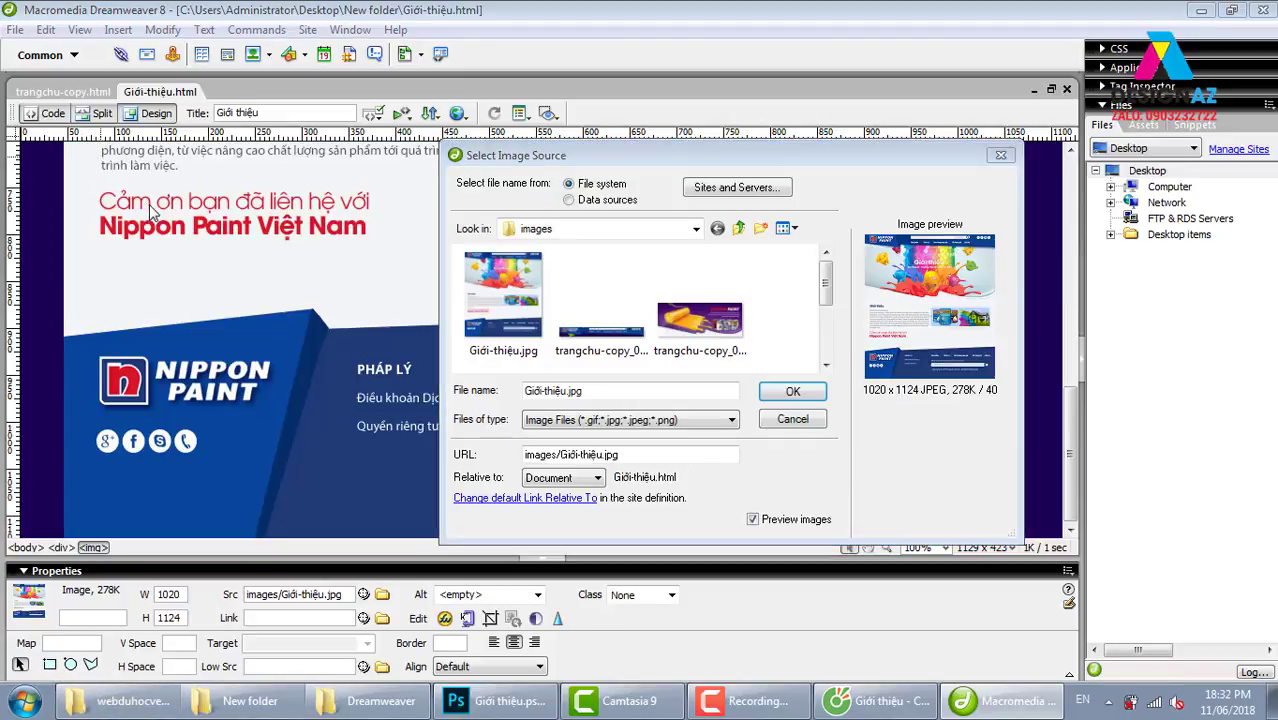
{"action": "scroll", "coordinate": [280, 240], "scroll_direction": "up", "scroll_amount": 10}
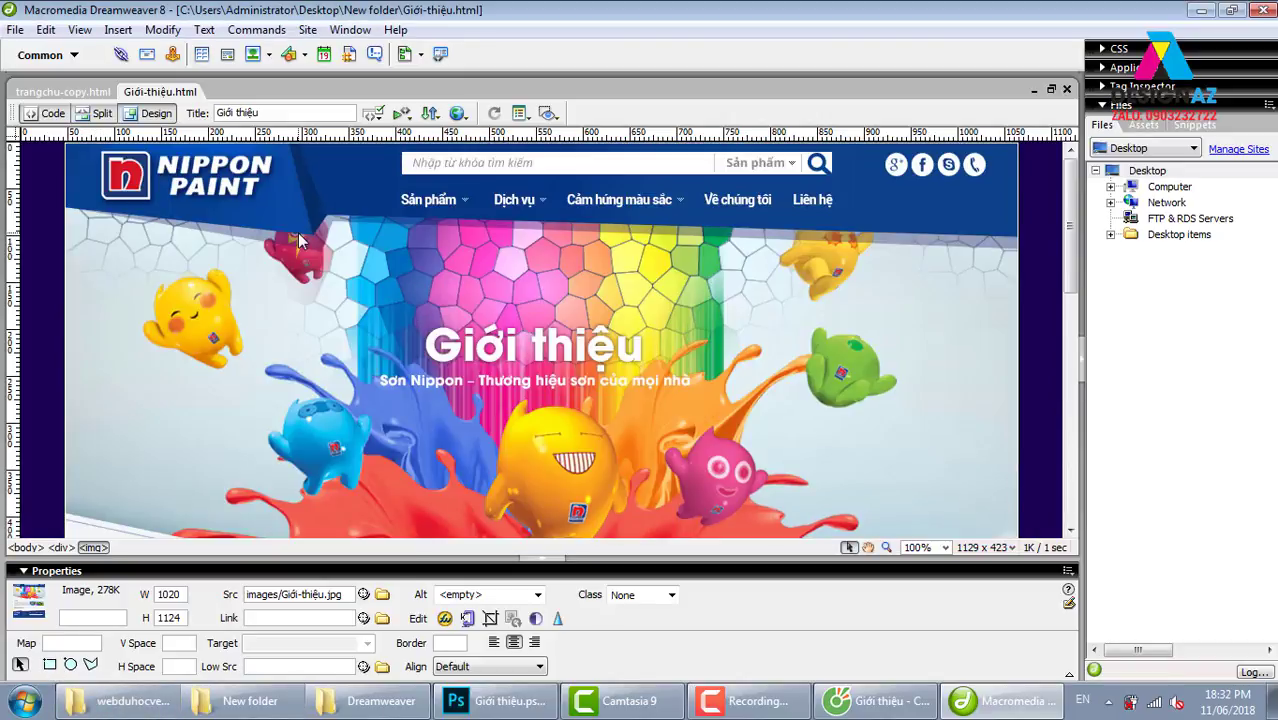
{"action": "left_click", "coordinate": [50, 665]}
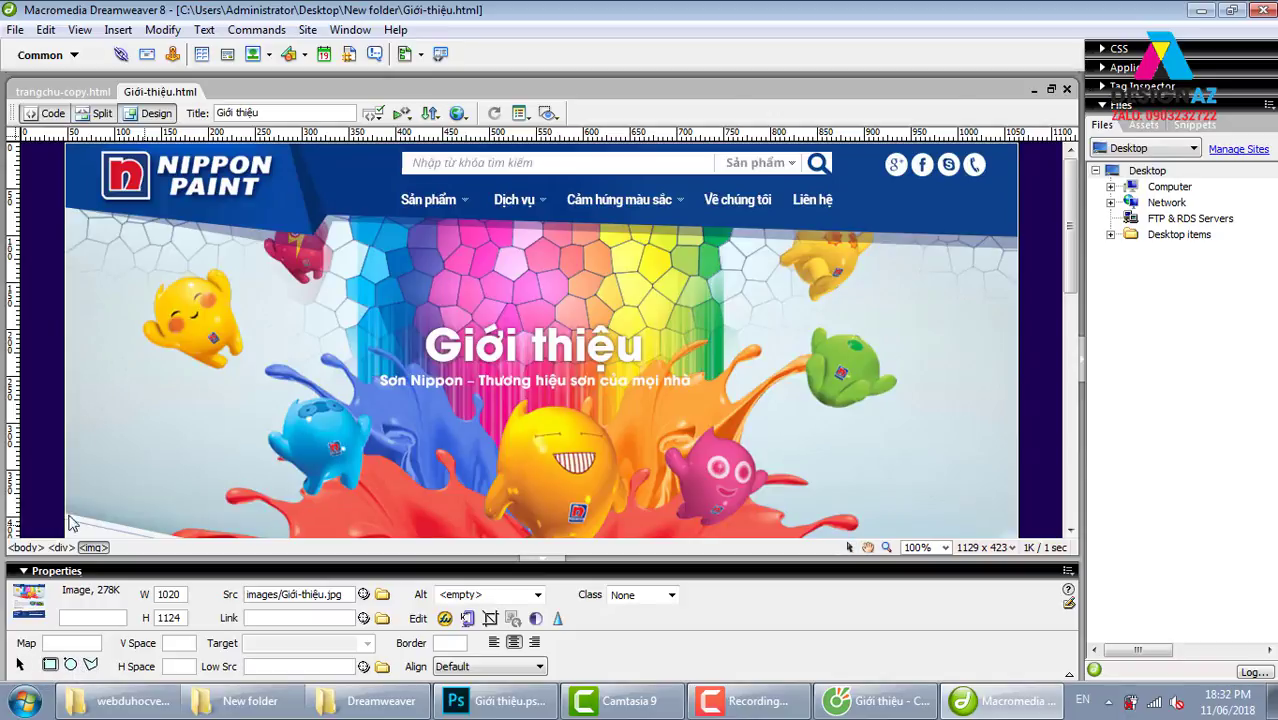
{"action": "double_click", "coordinate": [88, 165]}
{"action": "key", "text": "Escape"}
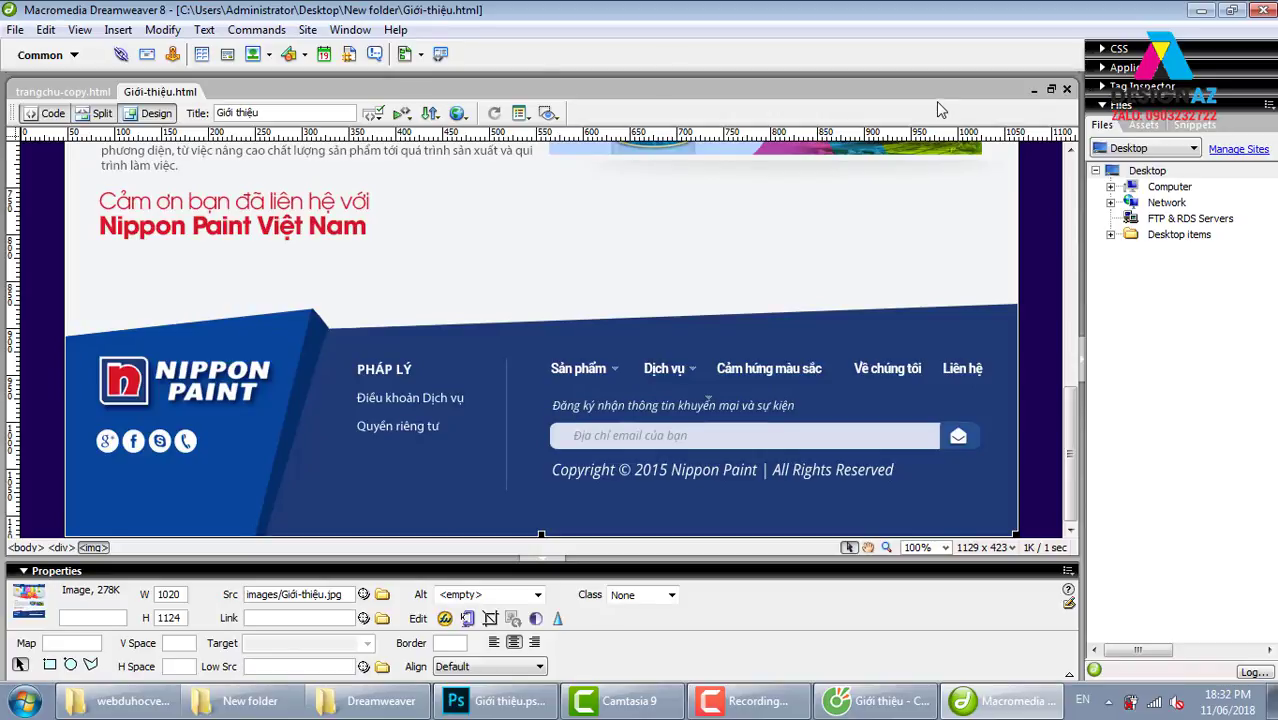
{"action": "scroll", "coordinate": [443, 315], "scroll_direction": "up", "scroll_amount": 7}
{"action": "scroll", "coordinate": [443, 315], "scroll_direction": "up", "scroll_amount": 5}
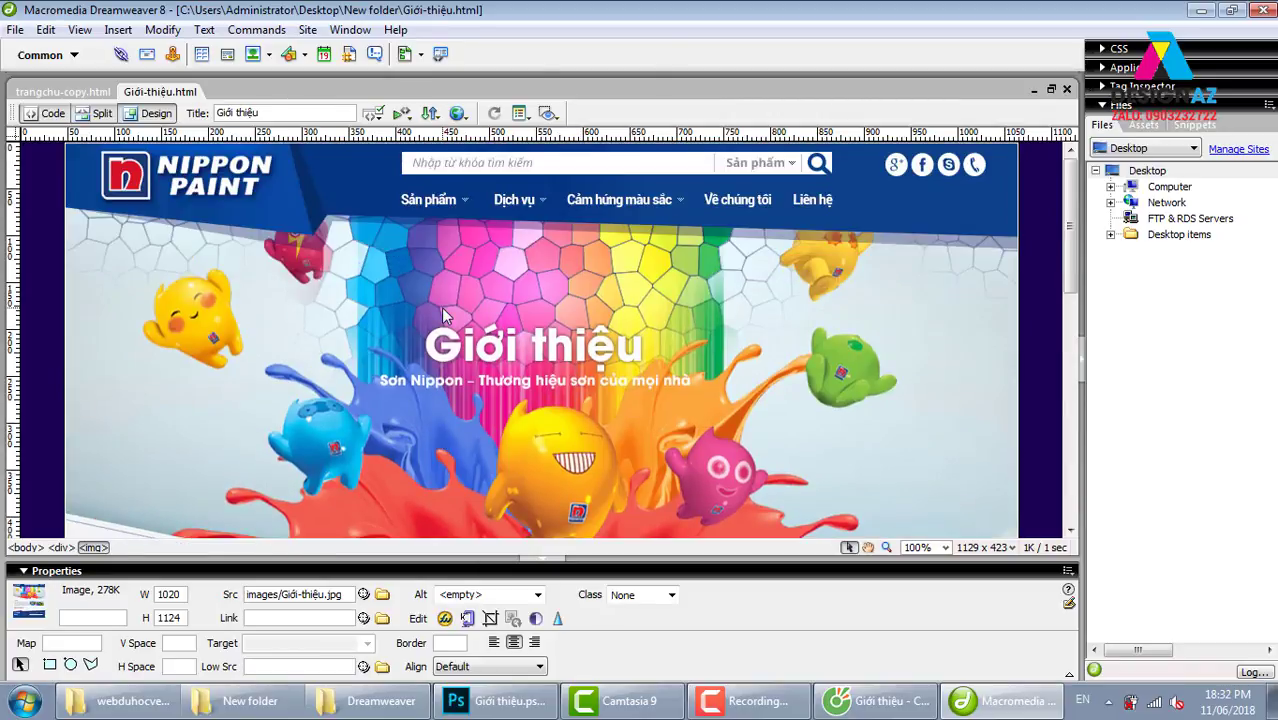
{"action": "double_click", "coordinate": [92, 156]}
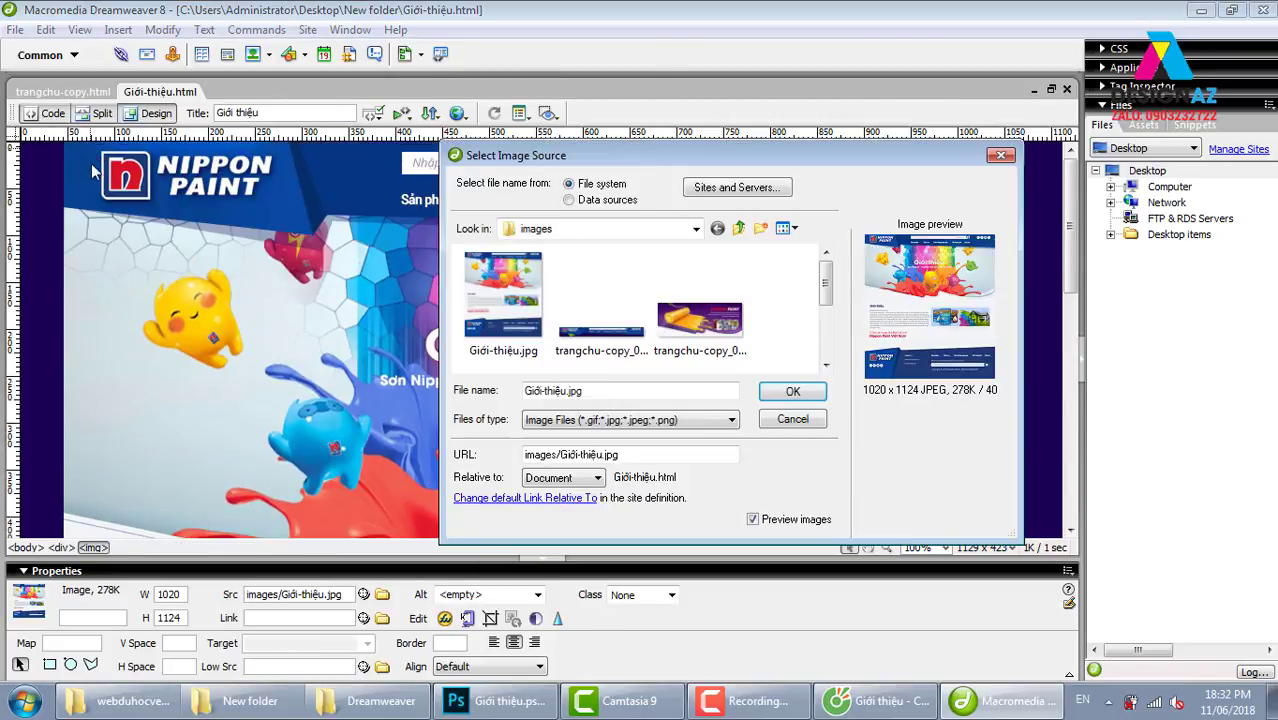
{"action": "left_click", "coordinate": [1000, 157]}
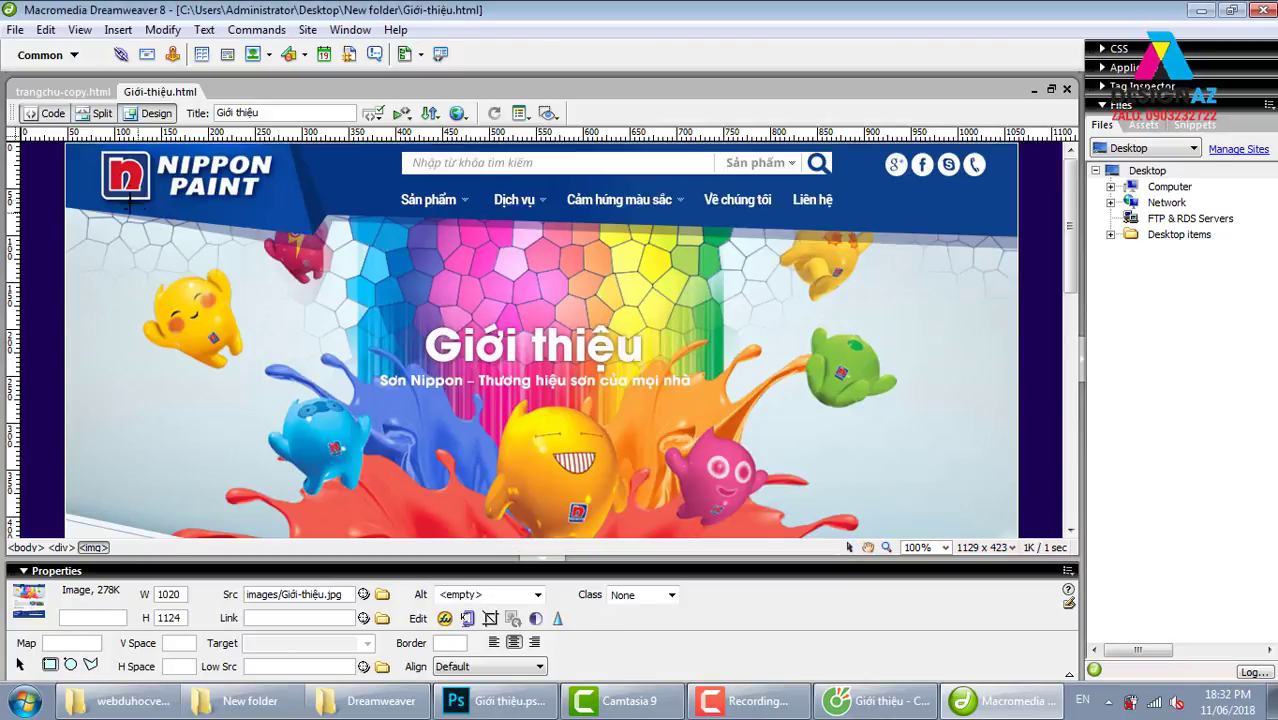
{"action": "scroll", "coordinate": [106, 162], "scroll_direction": "down", "scroll_amount": 10}
{"action": "double_click", "coordinate": [208, 260]}
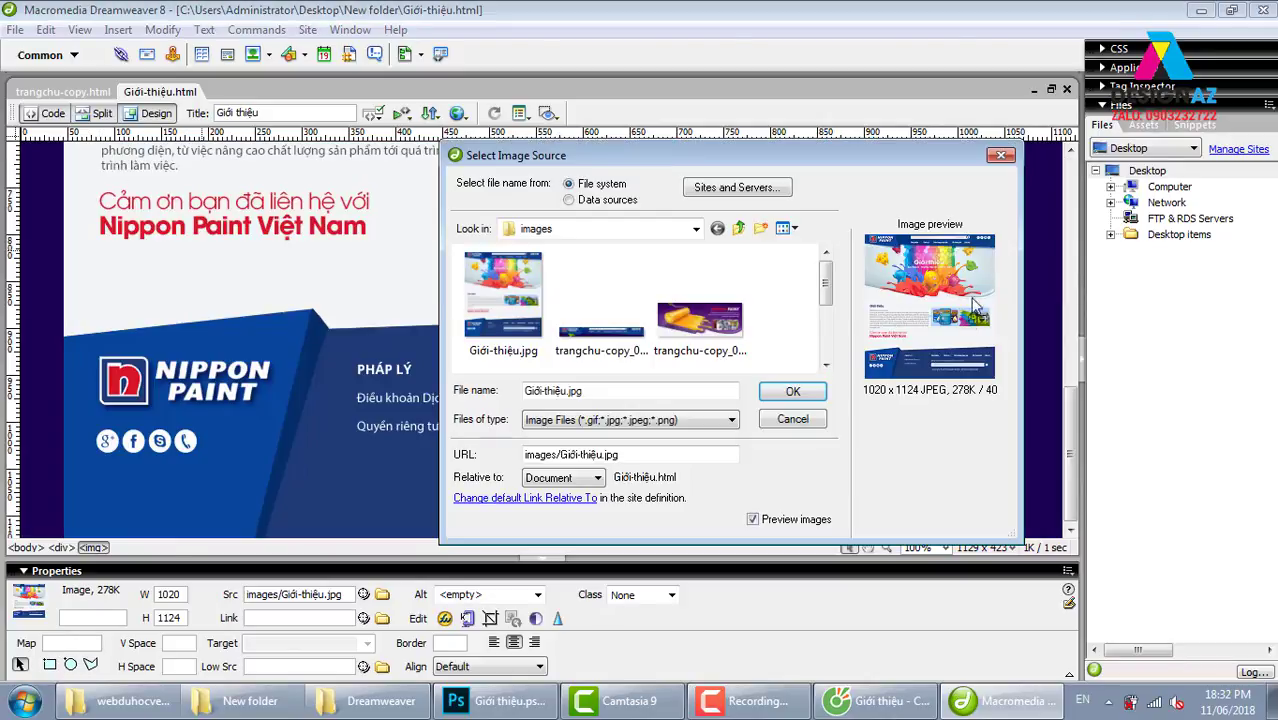
{"action": "left_click", "coordinate": [1000, 155]}
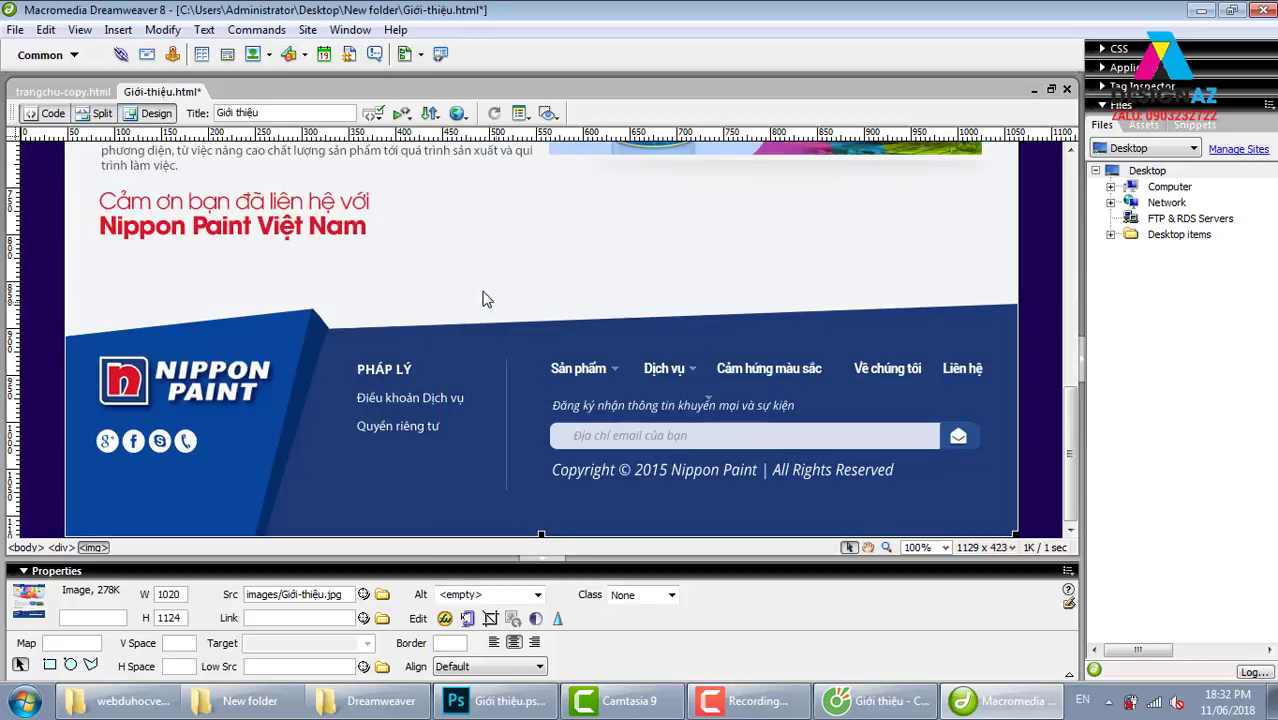
Step: Reselect the 1020×1124 Giới-thiệu.jpg image with the rectangular hotspot tool active
{"action": "scroll", "coordinate": [408, 424], "scroll_direction": "up", "scroll_amount": 6}
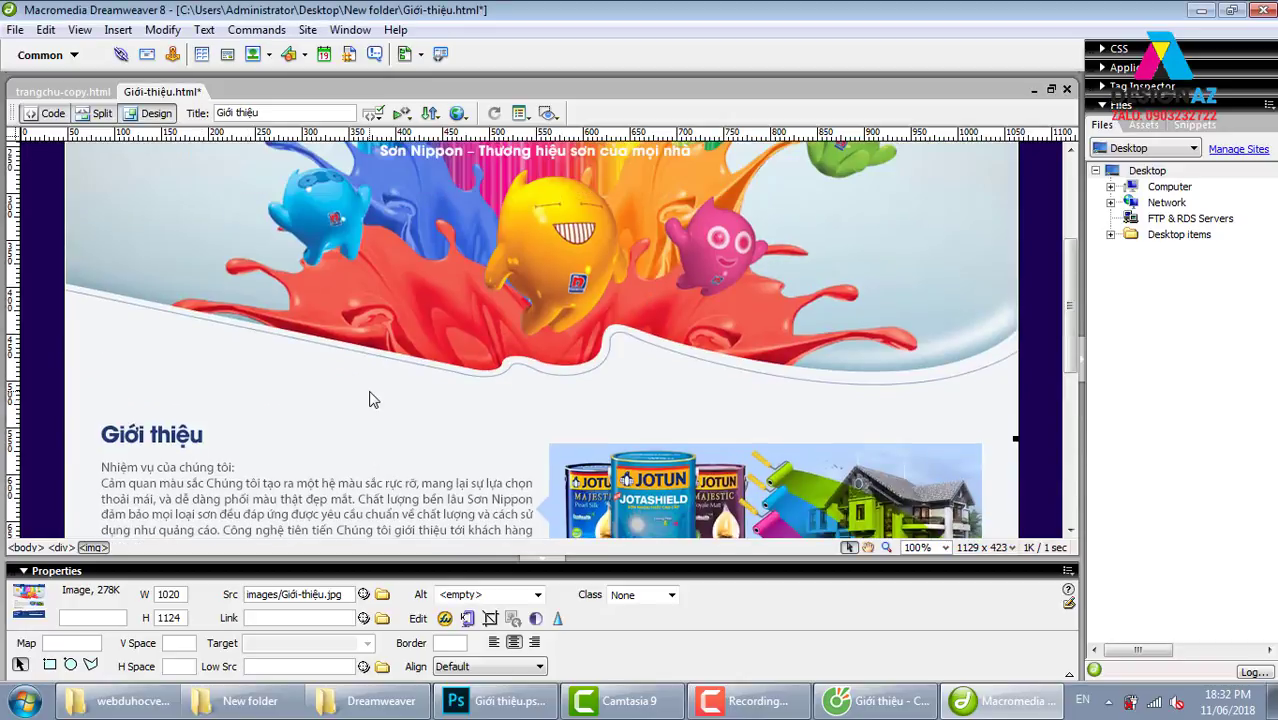
{"action": "scroll", "coordinate": [369, 389], "scroll_direction": "up", "scroll_amount": 4}
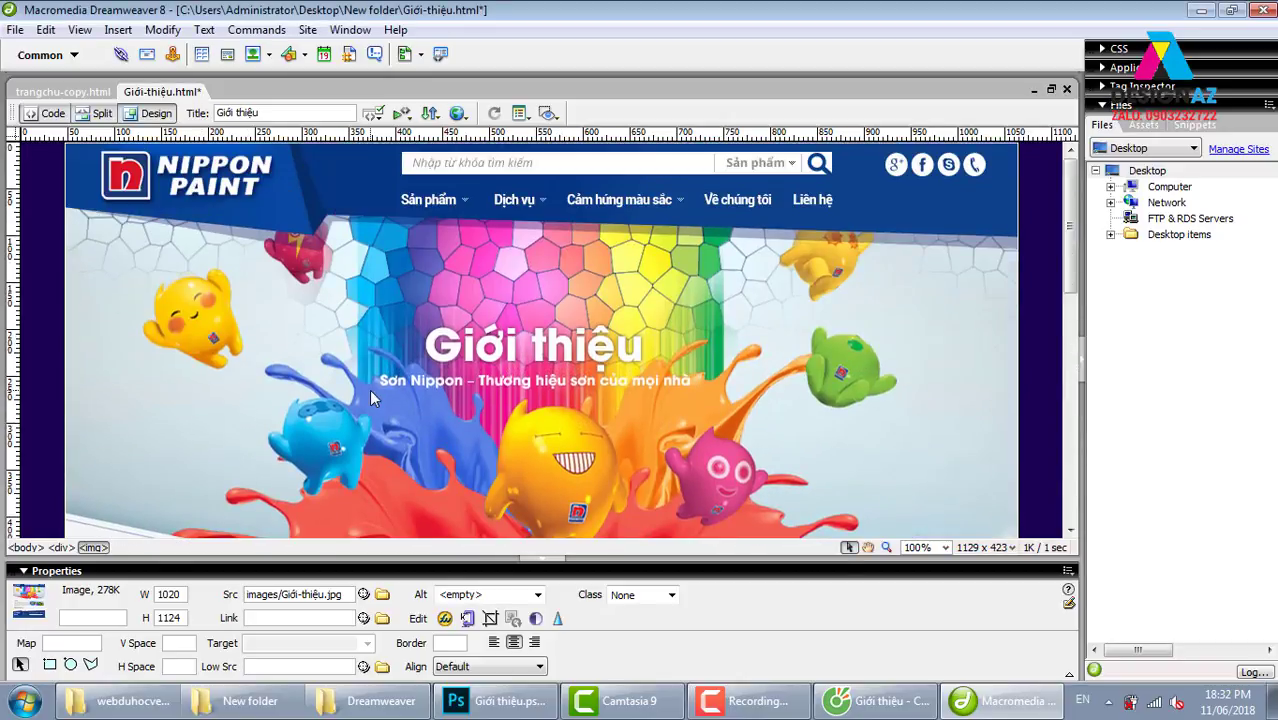
{"action": "double_click", "coordinate": [126, 206]}
{"action": "left_click", "coordinate": [1000, 155]}
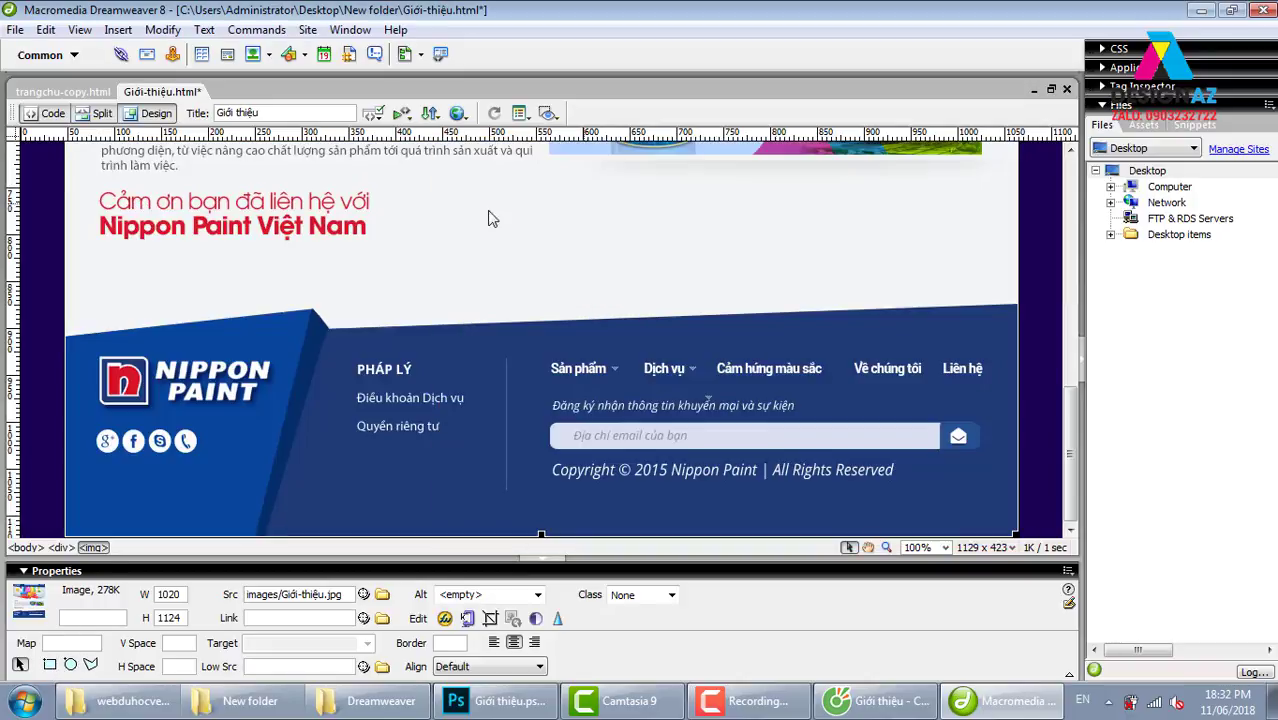
{"action": "scroll", "coordinate": [195, 256], "scroll_direction": "up", "scroll_amount": 5}
{"action": "scroll", "coordinate": [206, 268], "scroll_direction": "up", "scroll_amount": 5}
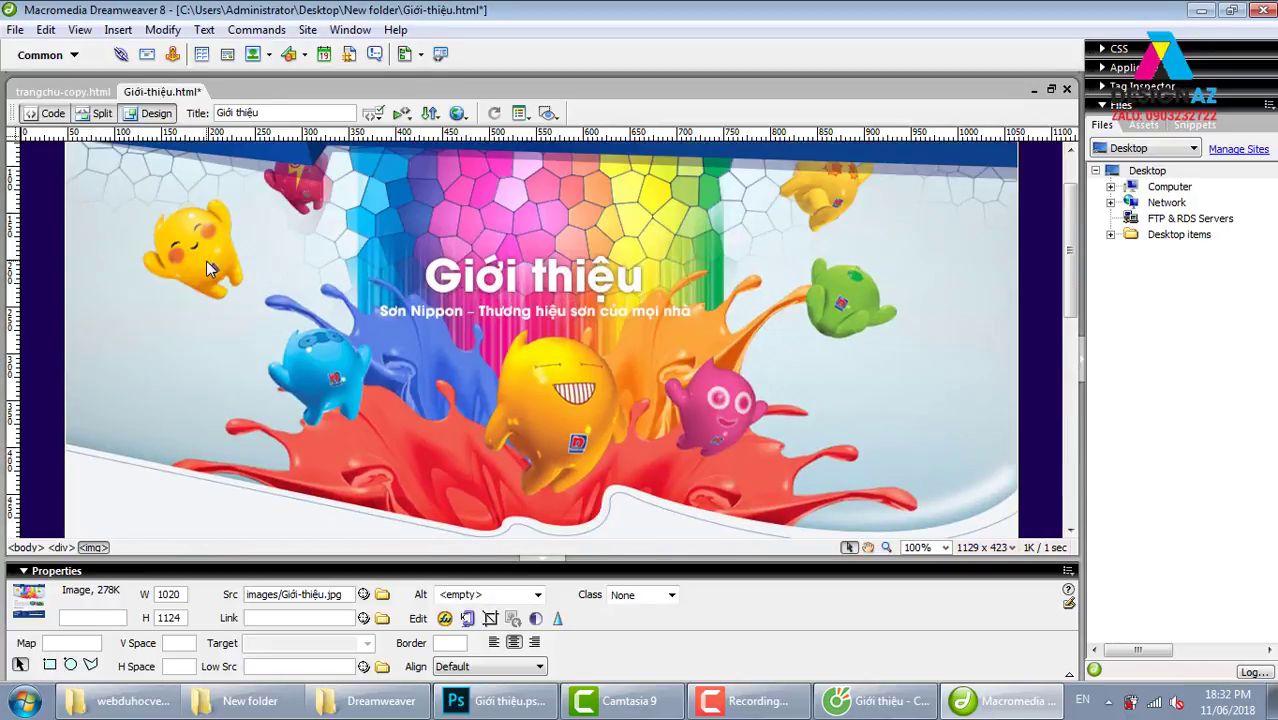
{"action": "left_click", "coordinate": [383, 362]}
{"action": "left_click", "coordinate": [336, 264]}
{"action": "left_click", "coordinate": [49, 664]}
{"action": "scroll", "coordinate": [250, 450], "scroll_direction": "down", "scroll_amount": 10}
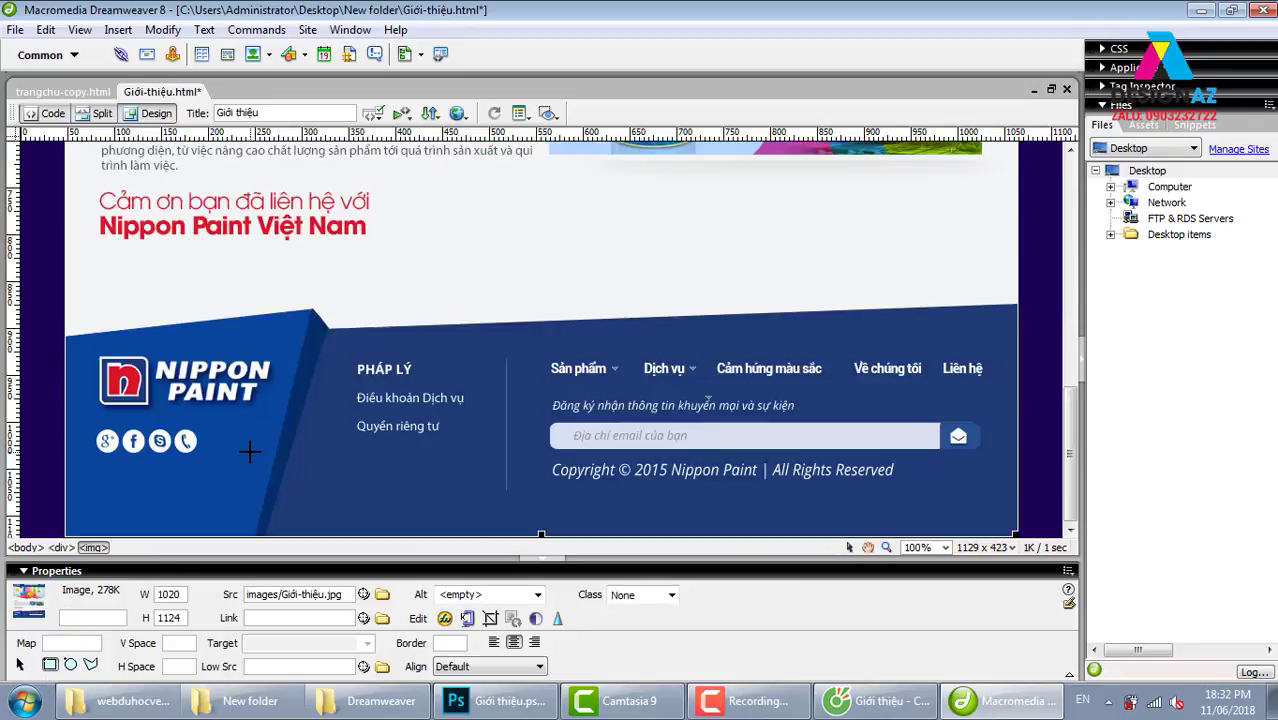
{"action": "double_click", "coordinate": [287, 422]}
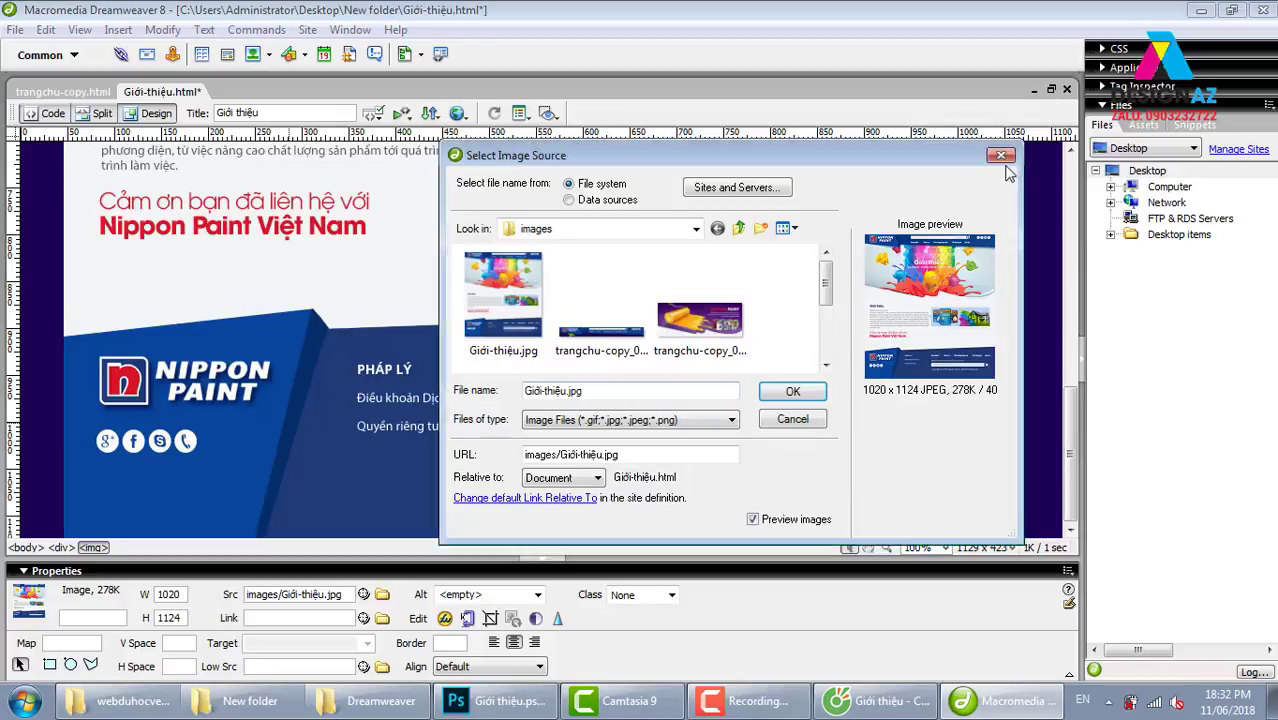
{"action": "key", "text": "Escape"}
{"action": "left_click", "coordinate": [320, 419]}
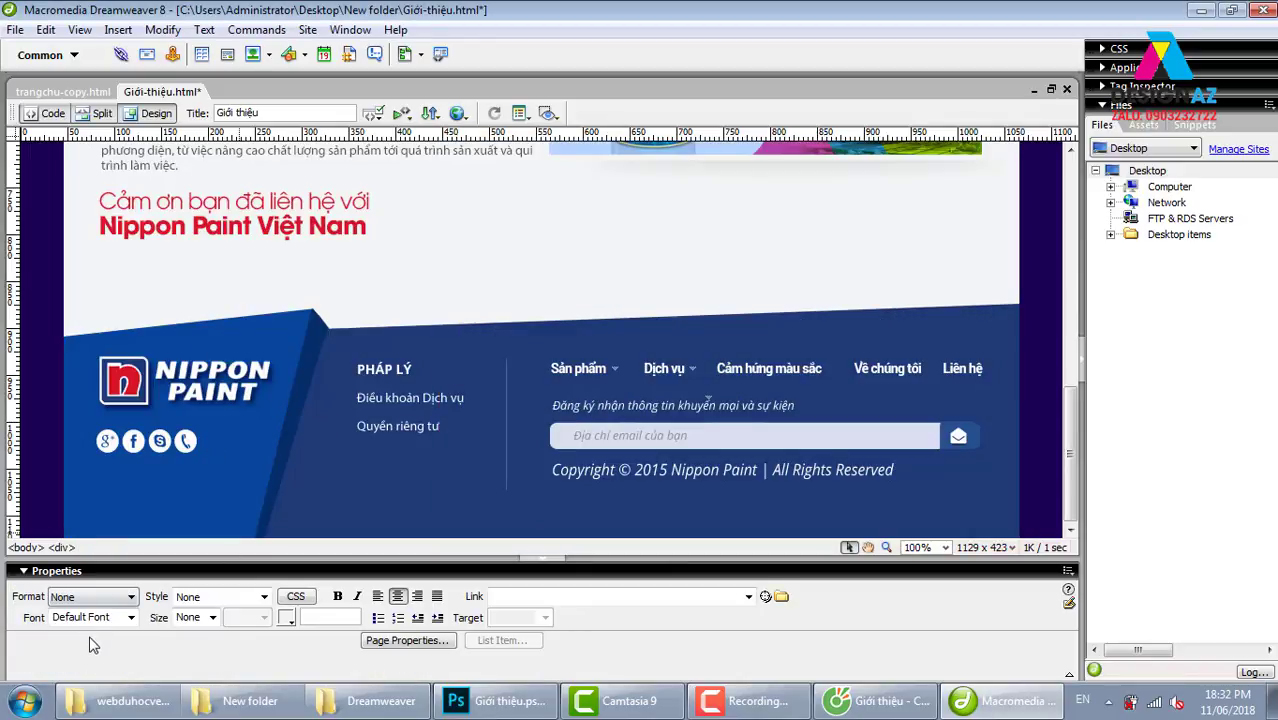
{"action": "left_click", "coordinate": [234, 394]}
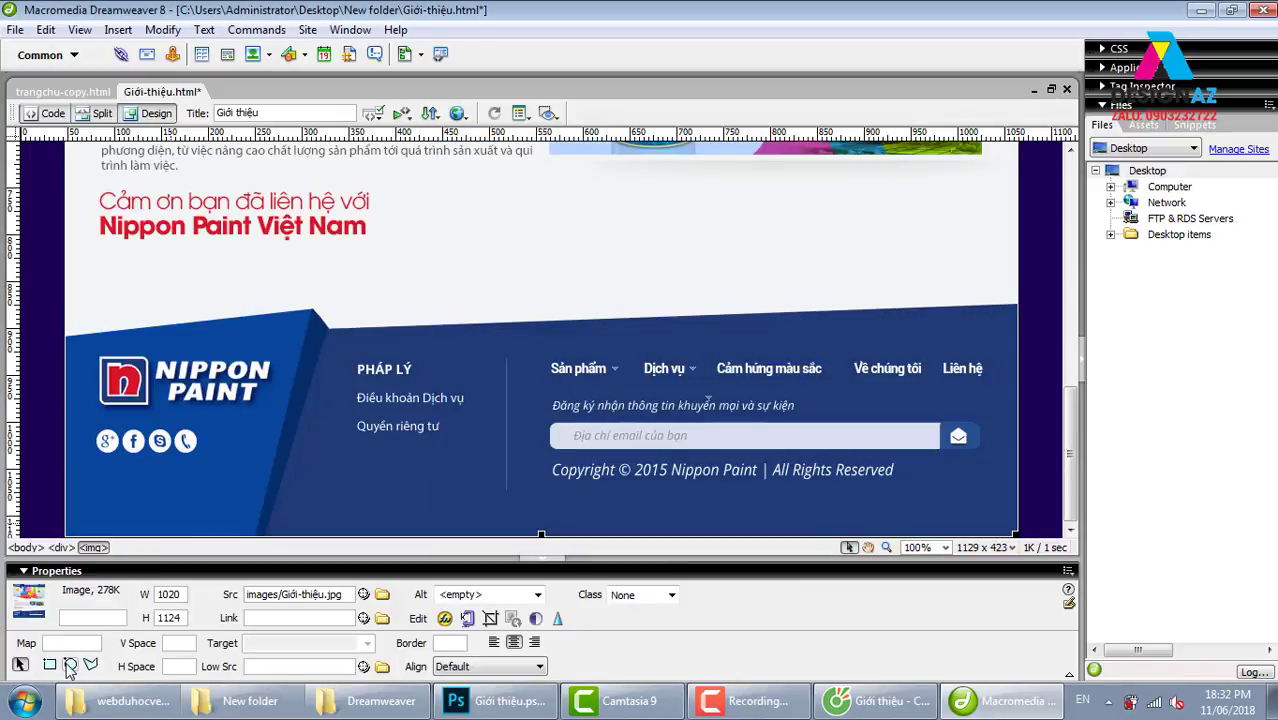
Step: Try oval and rectangular hotspots around PHÁP LÝ and the logo, then delete them
{"action": "left_click", "coordinate": [70, 665]}
{"action": "left_click_drag", "start_coordinate": [334, 342], "coordinate": [398, 400]}
{"action": "key", "text": "Delete"}
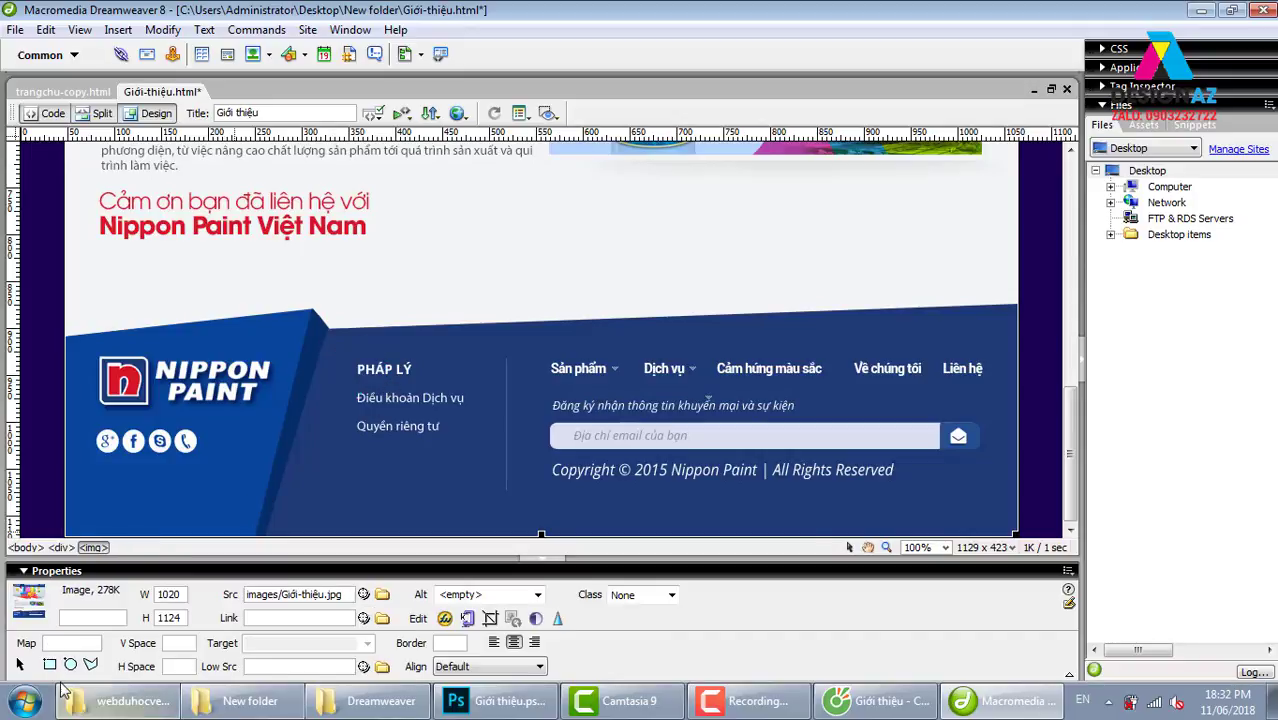
{"action": "left_click", "coordinate": [49, 665]}
{"action": "left_click_drag", "start_coordinate": [325, 329], "coordinate": [441, 424]}
{"action": "key", "text": "Delete"}
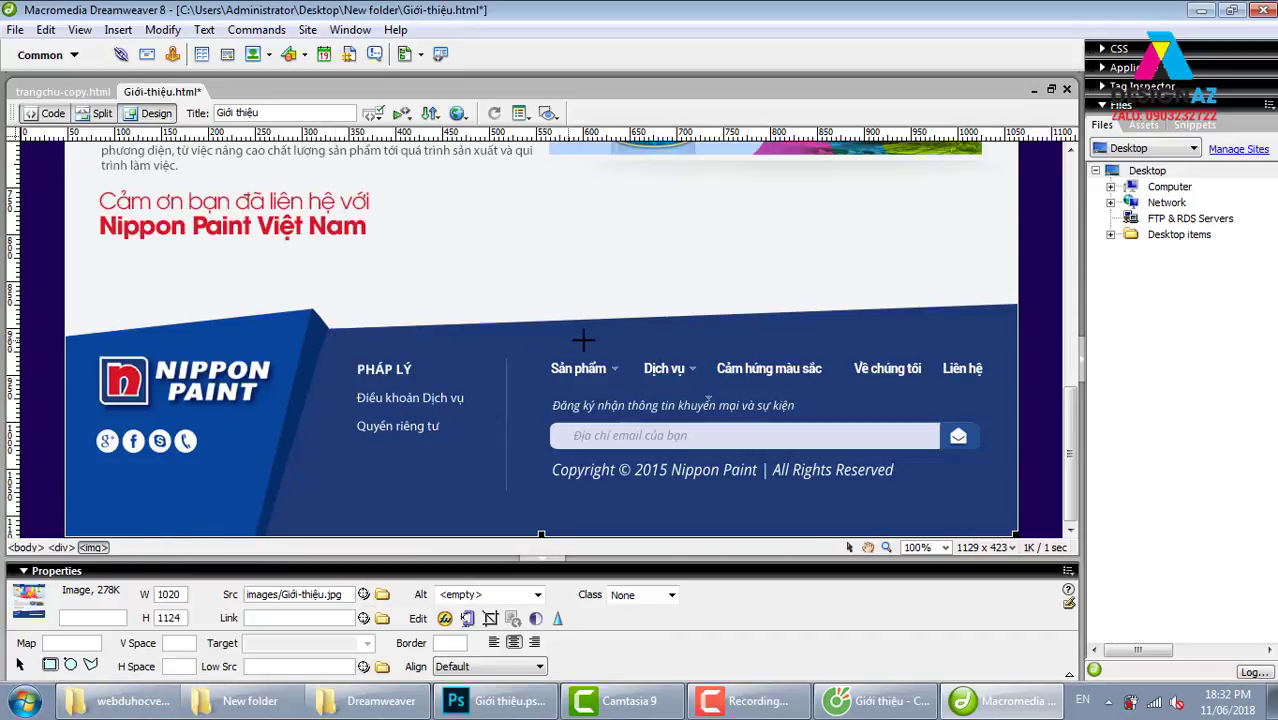
{"action": "scroll", "coordinate": [583, 341], "scroll_direction": "up", "scroll_amount": 10}
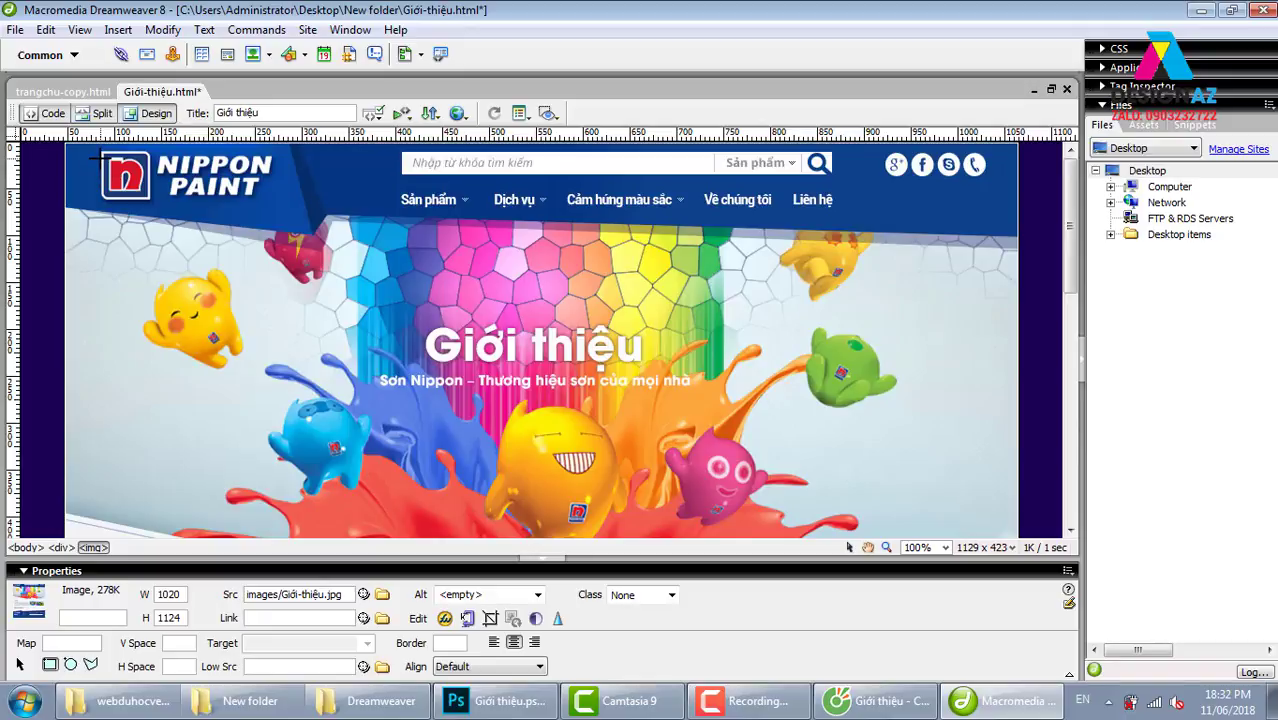
{"action": "left_click_drag", "start_coordinate": [148, 184], "coordinate": [270, 236]}
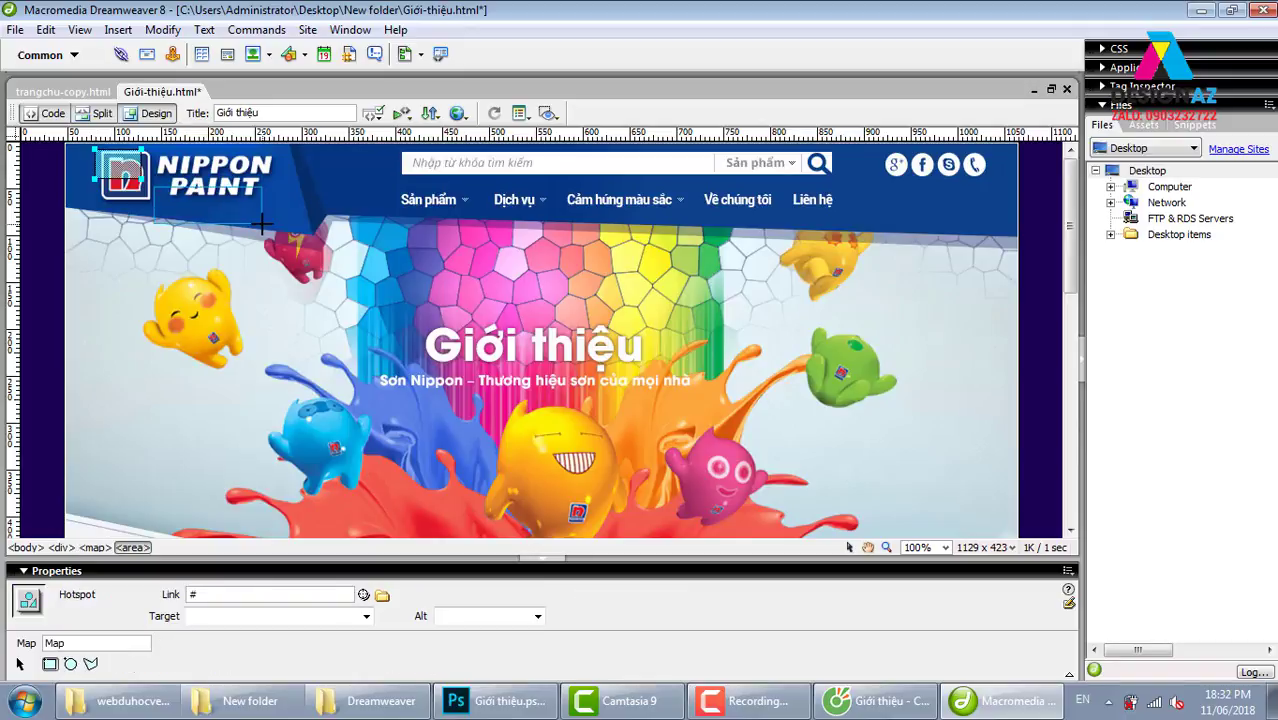
{"action": "key", "text": "Delete"}
Step: Experiment with dragging hotspot outlines over the Nippon Paint logo area
{"action": "scroll", "coordinate": [150, 190], "scroll_direction": "down", "scroll_amount": 10}
{"action": "scroll", "coordinate": [351, 319], "scroll_direction": "up", "scroll_amount": 5}
{"action": "scroll", "coordinate": [358, 342], "scroll_direction": "up", "scroll_amount": 5}
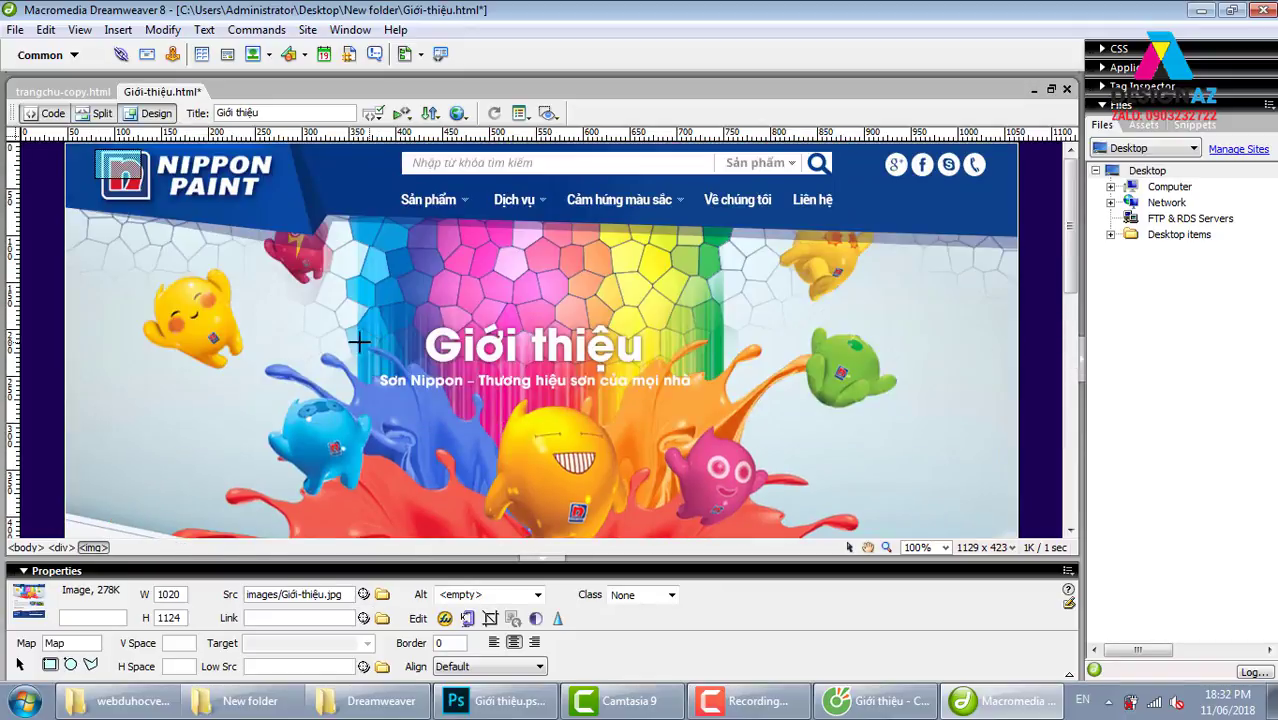
{"action": "scroll", "coordinate": [178, 255], "scroll_direction": "down", "scroll_amount": 10}
{"action": "scroll", "coordinate": [190, 265], "scroll_direction": "up", "scroll_amount": 10}
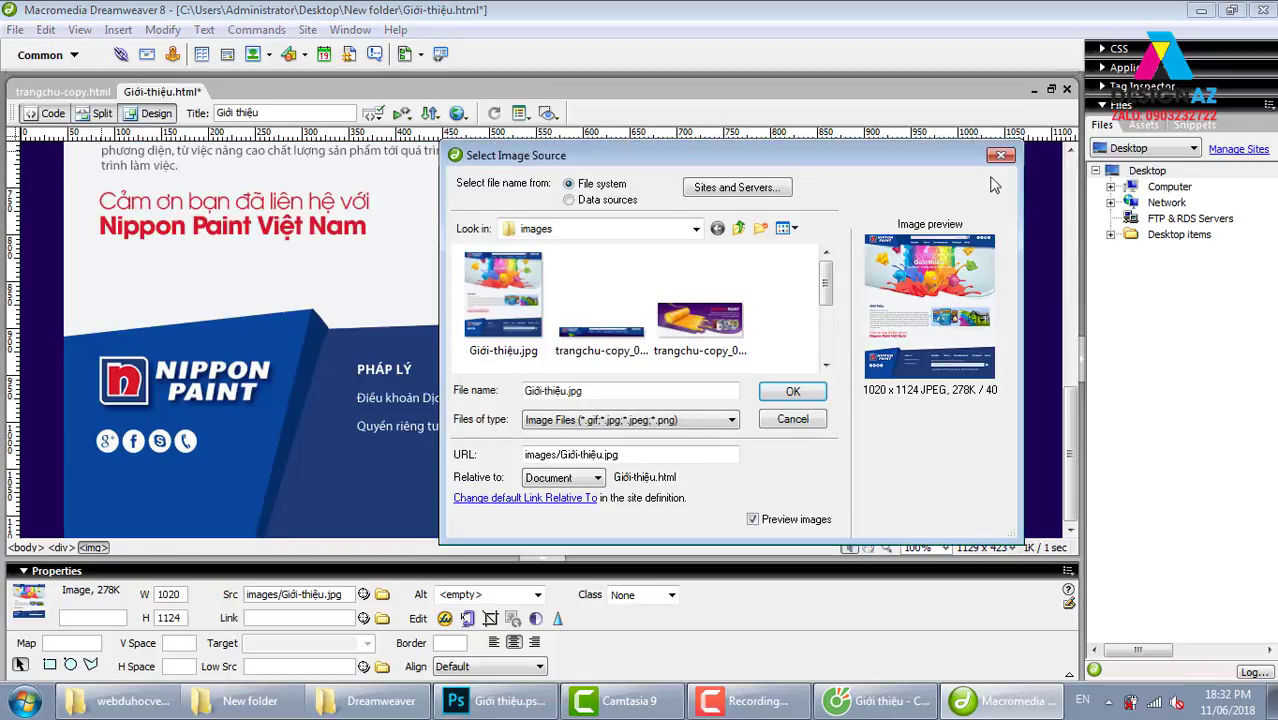
{"action": "left_click", "coordinate": [52, 666]}
{"action": "scroll", "coordinate": [257, 297], "scroll_direction": "up", "scroll_amount": 3}
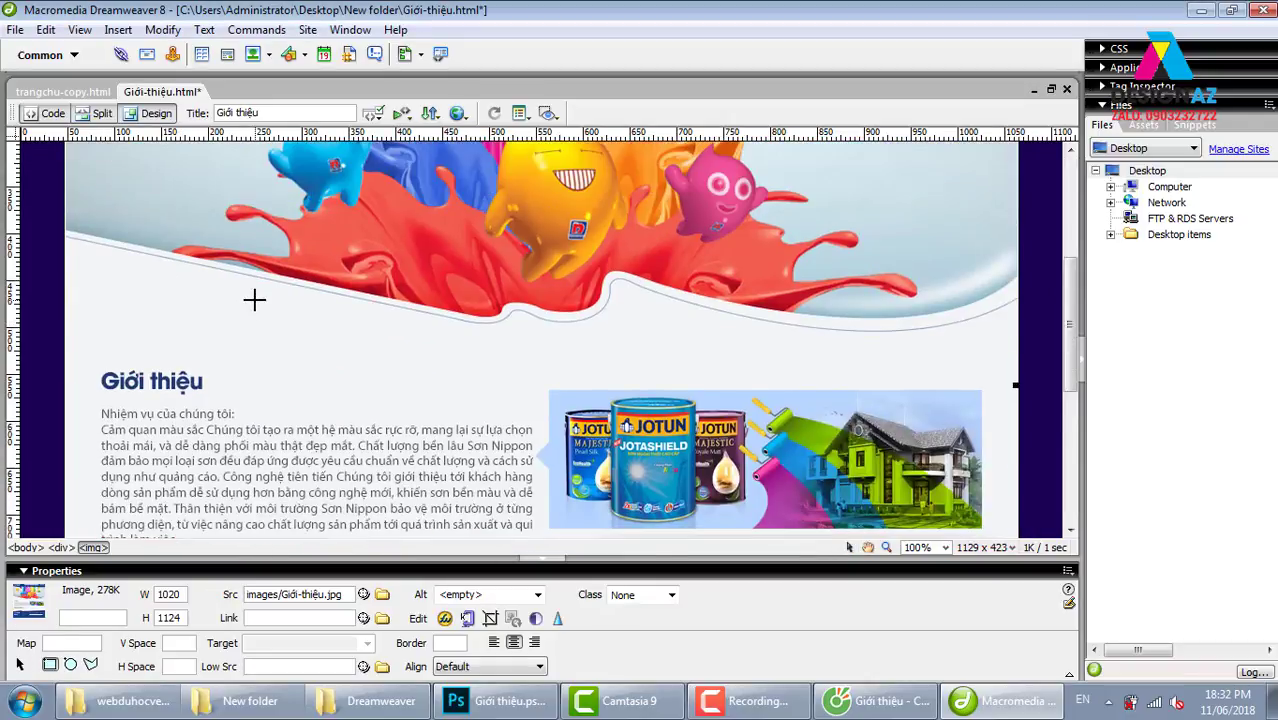
{"action": "scroll", "coordinate": [254, 299], "scroll_direction": "up", "scroll_amount": 2}
{"action": "scroll", "coordinate": [103, 212], "scroll_direction": "down", "scroll_amount": 10}
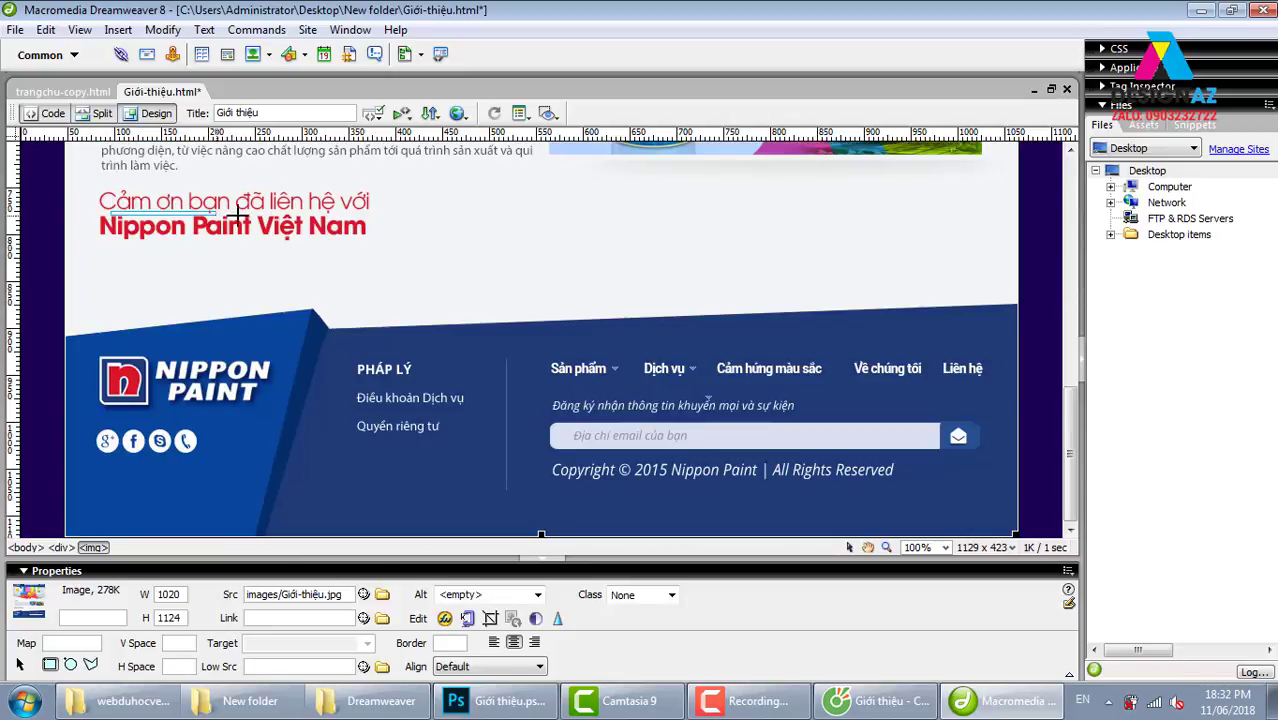
{"action": "left_click_drag", "start_coordinate": [101, 195], "coordinate": [322, 208]}
{"action": "left_click", "coordinate": [372, 197]}
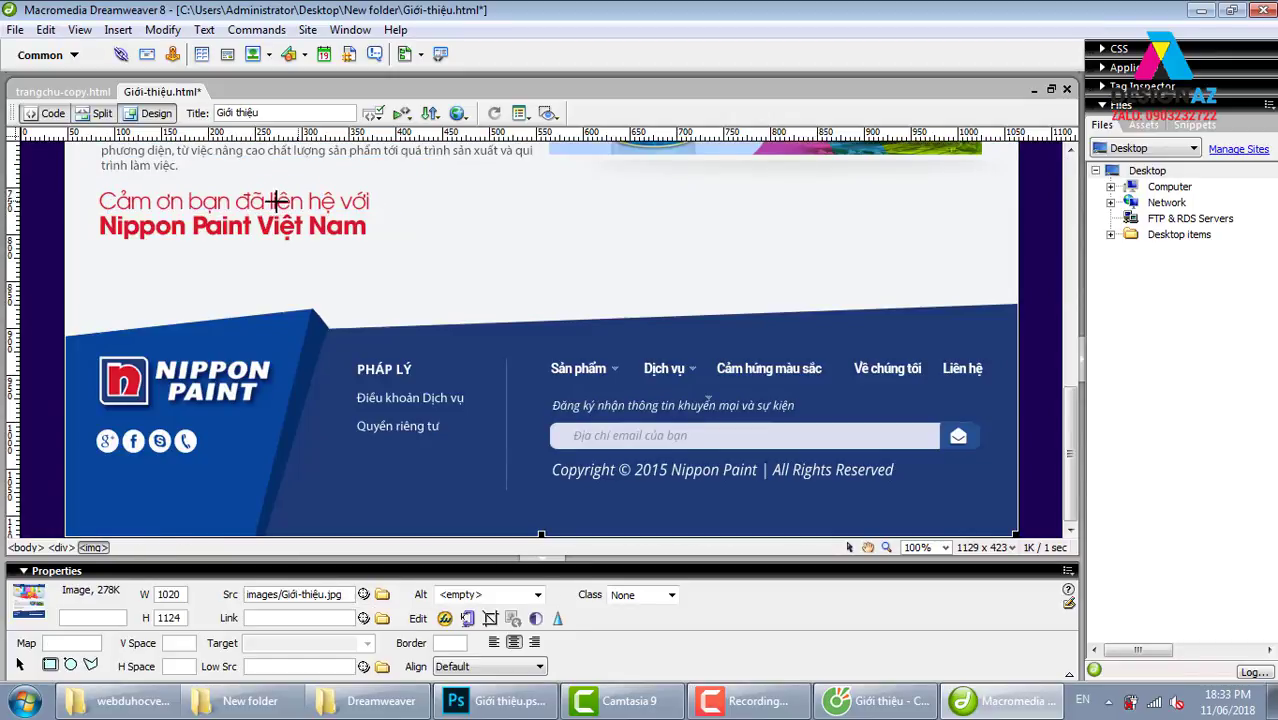
{"action": "scroll", "coordinate": [110, 230], "scroll_direction": "up", "scroll_amount": 9}
{"action": "scroll", "coordinate": [115, 240], "scroll_direction": "up", "scroll_amount": 1}
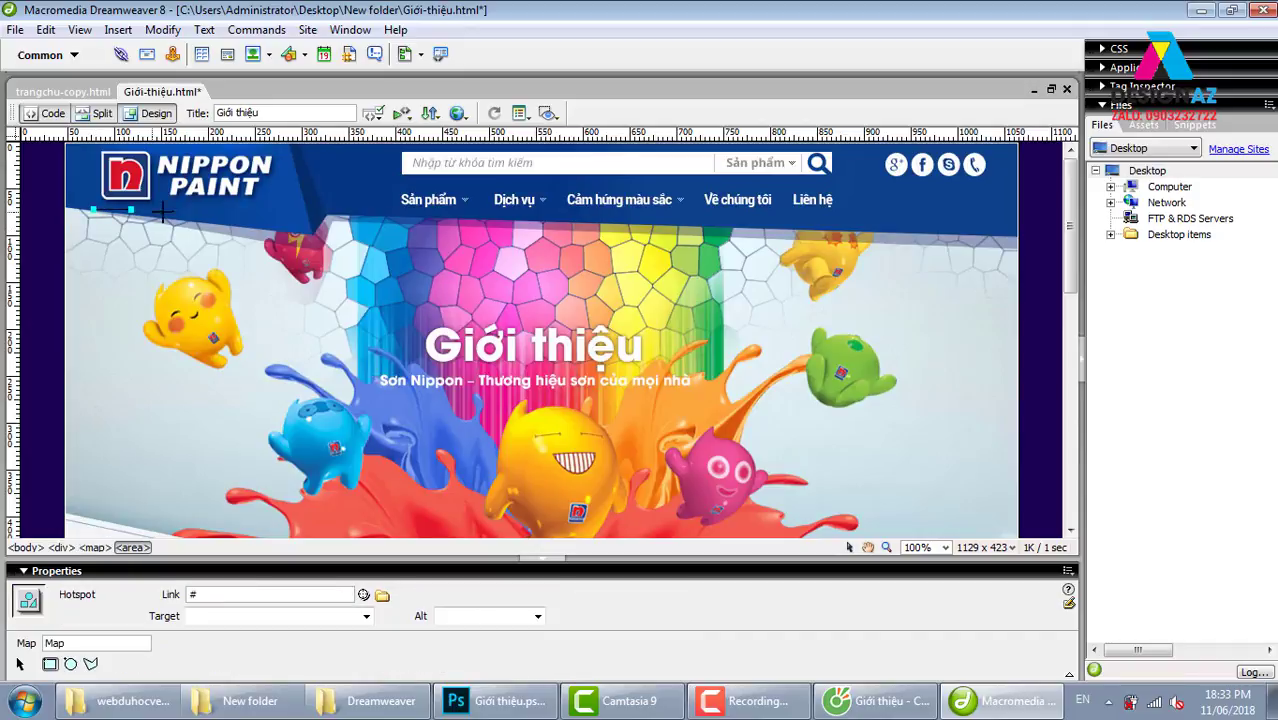
{"action": "left_click_drag", "start_coordinate": [146, 178], "coordinate": [276, 220]}
{"action": "scroll", "coordinate": [125, 205], "scroll_direction": "down", "scroll_amount": 10}
{"action": "scroll", "coordinate": [127, 205], "scroll_direction": "up", "scroll_amount": 6}
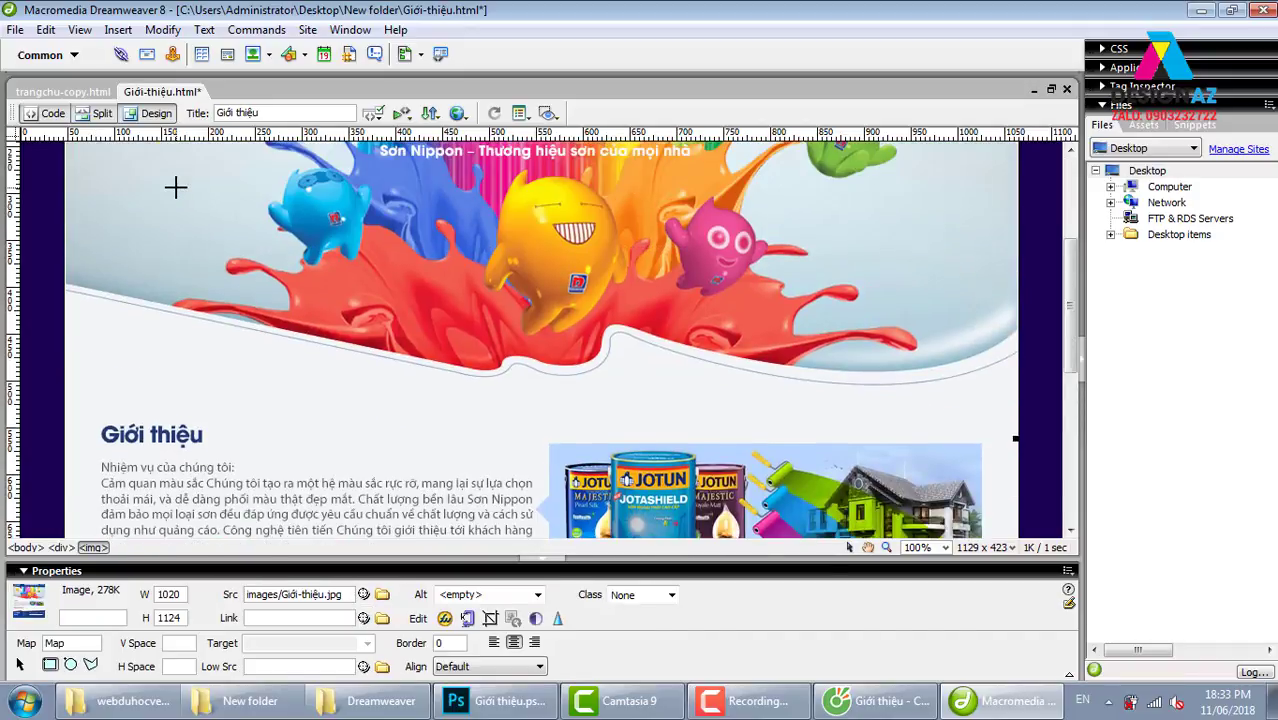
{"action": "scroll", "coordinate": [174, 190], "scroll_direction": "up", "scroll_amount": 4}
{"action": "scroll", "coordinate": [130, 210], "scroll_direction": "down", "scroll_amount": 10}
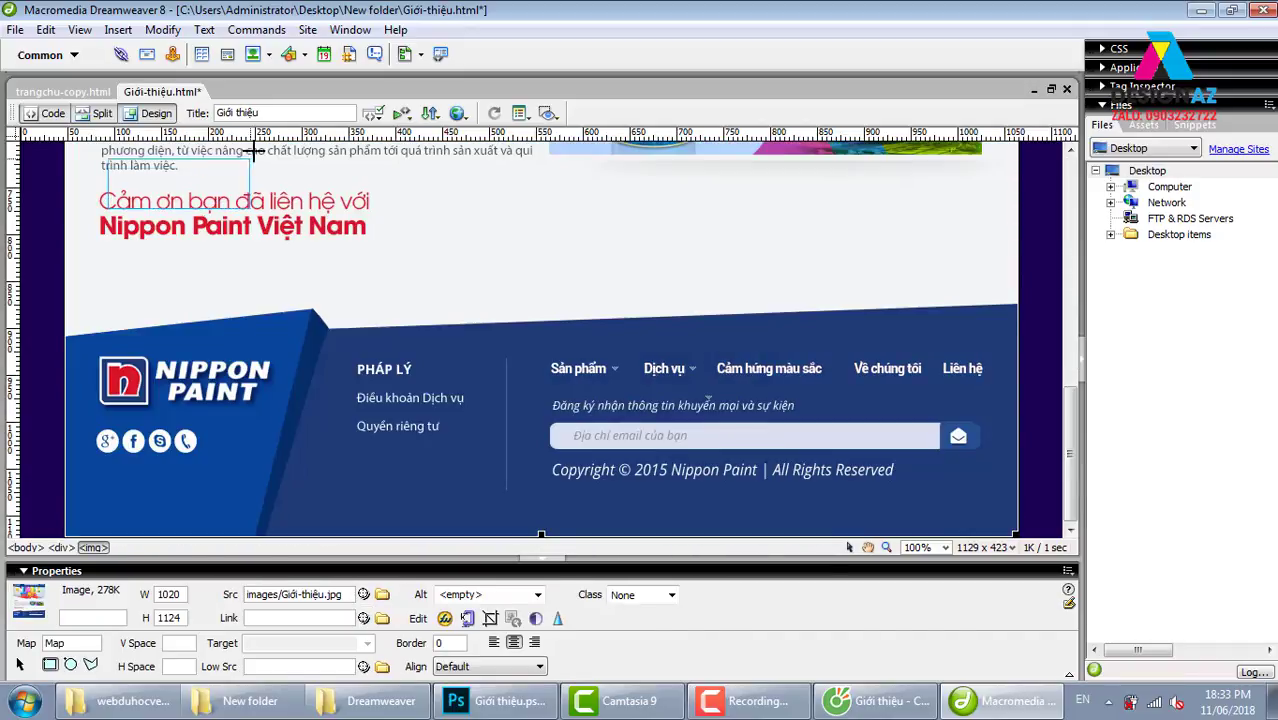
{"action": "scroll", "coordinate": [197, 206], "scroll_direction": "up", "scroll_amount": 10}
{"action": "left_click_drag", "start_coordinate": [108, 132], "coordinate": [310, 250]}
Step: Draw the final rectangular hotspot covering the Nippon Paint logo
{"action": "scroll", "coordinate": [402, 263], "scroll_direction": "down", "scroll_amount": 10}
{"action": "scroll", "coordinate": [402, 263], "scroll_direction": "up", "scroll_amount": 10}
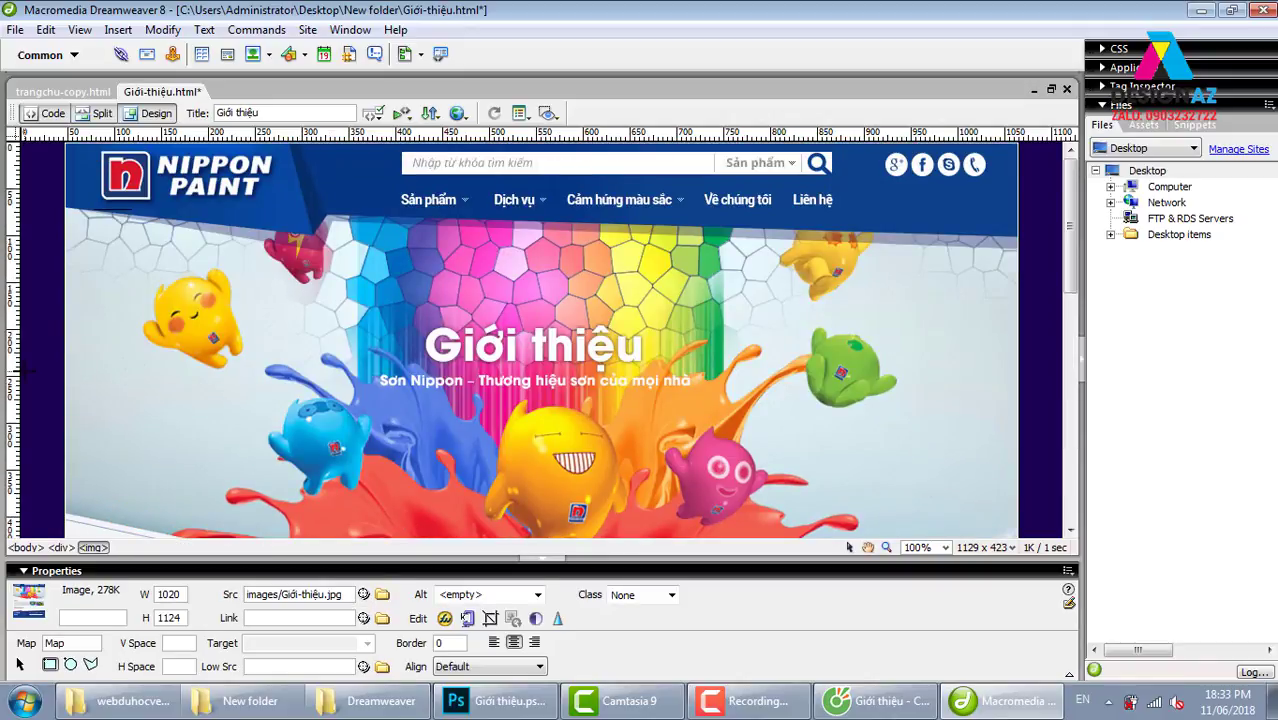
{"action": "scroll", "coordinate": [27, 379], "scroll_direction": "down", "scroll_amount": 10}
{"action": "key", "text": "ctrl+alt+i"}
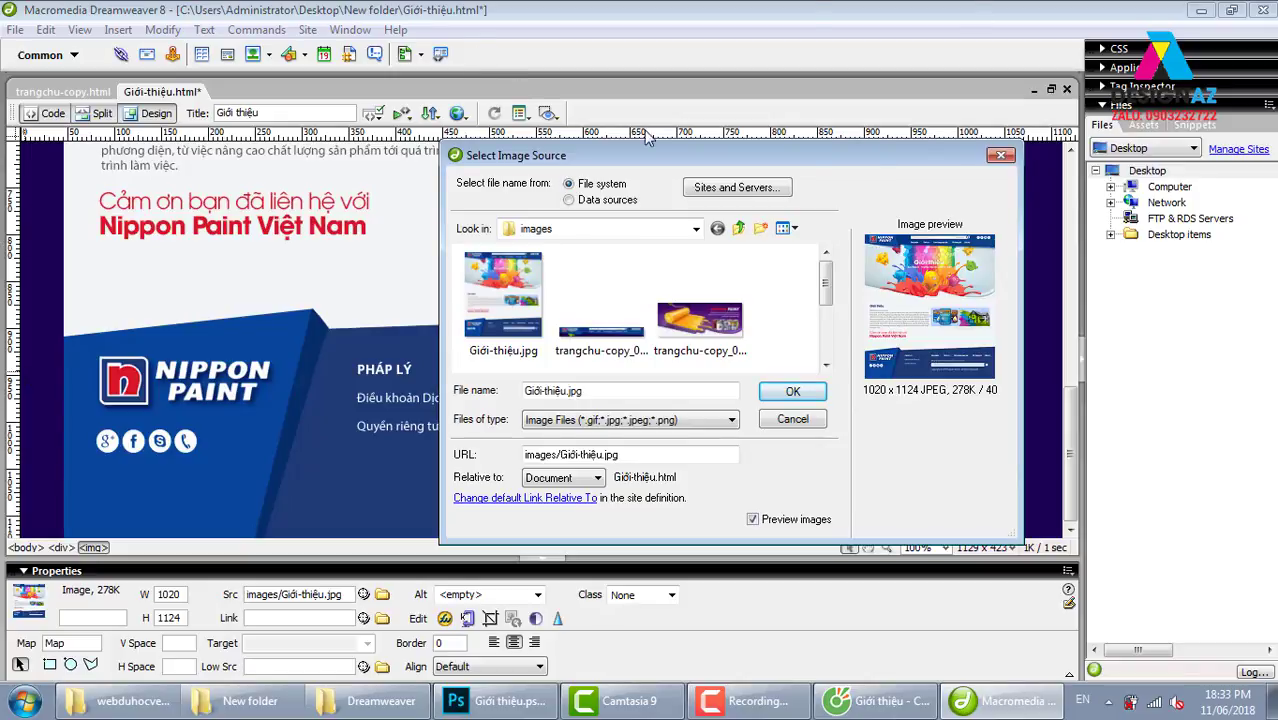
{"action": "left_click", "coordinate": [1000, 155]}
{"action": "scroll", "coordinate": [154, 283], "scroll_direction": "up", "scroll_amount": 10}
{"action": "scroll", "coordinate": [154, 283], "scroll_direction": "up", "scroll_amount": 2}
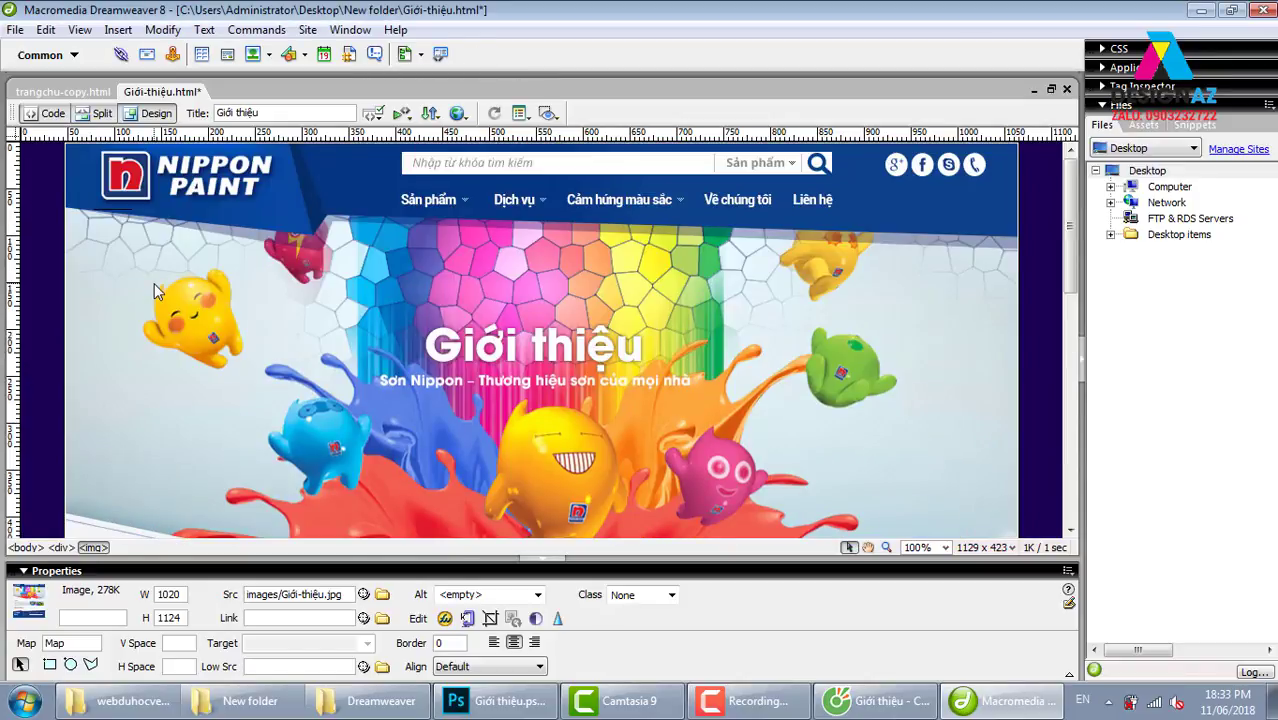
{"action": "left_click", "coordinate": [49, 665]}
{"action": "left_click_drag", "start_coordinate": [101, 205], "coordinate": [276, 146]}
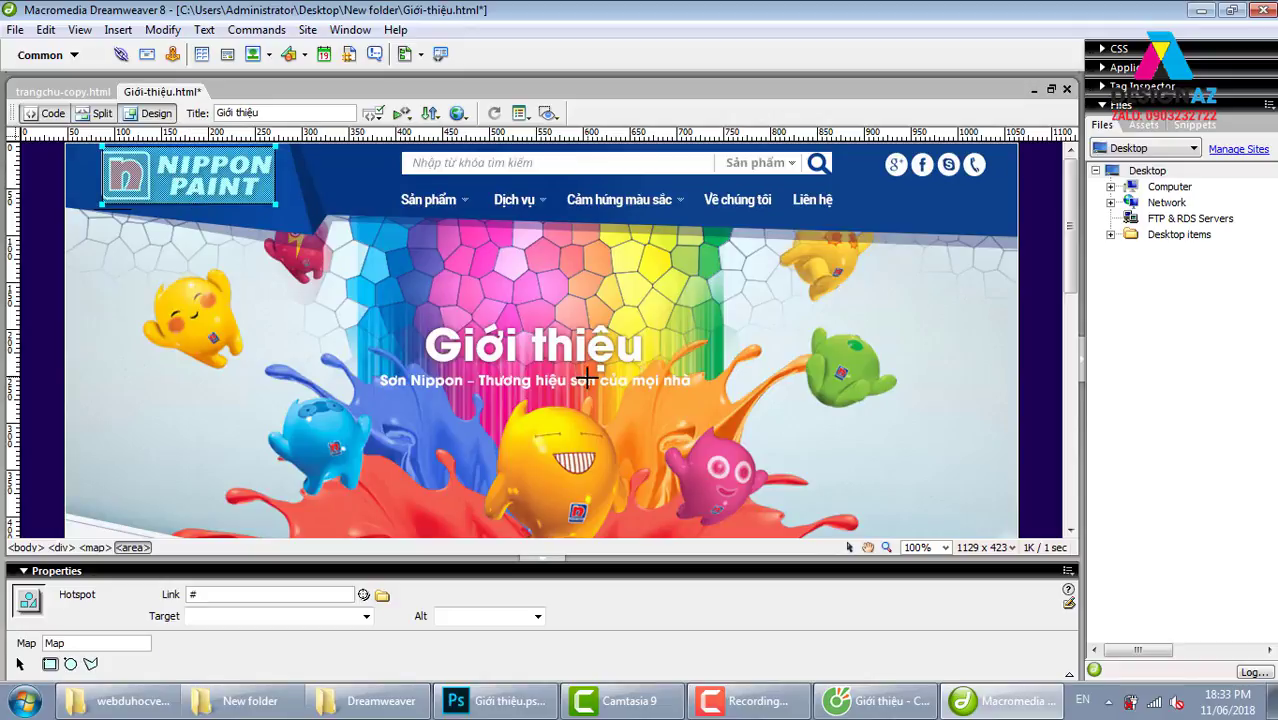
Step: Link the logo hotspot to trangchu-copy.html and clear the placeholder #
{"action": "left_click", "coordinate": [381, 595]}
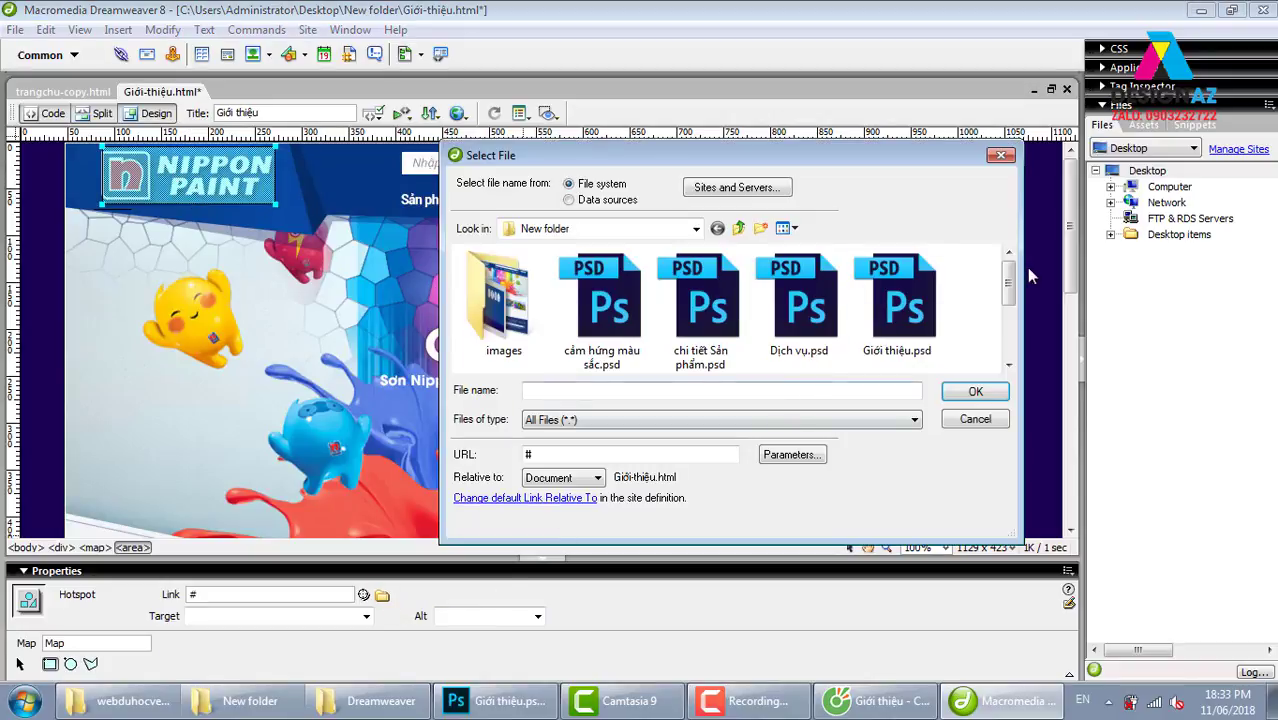
{"action": "left_click_drag", "start_coordinate": [1008, 285], "coordinate": [1008, 345]}
{"action": "left_click", "coordinate": [897, 320]}
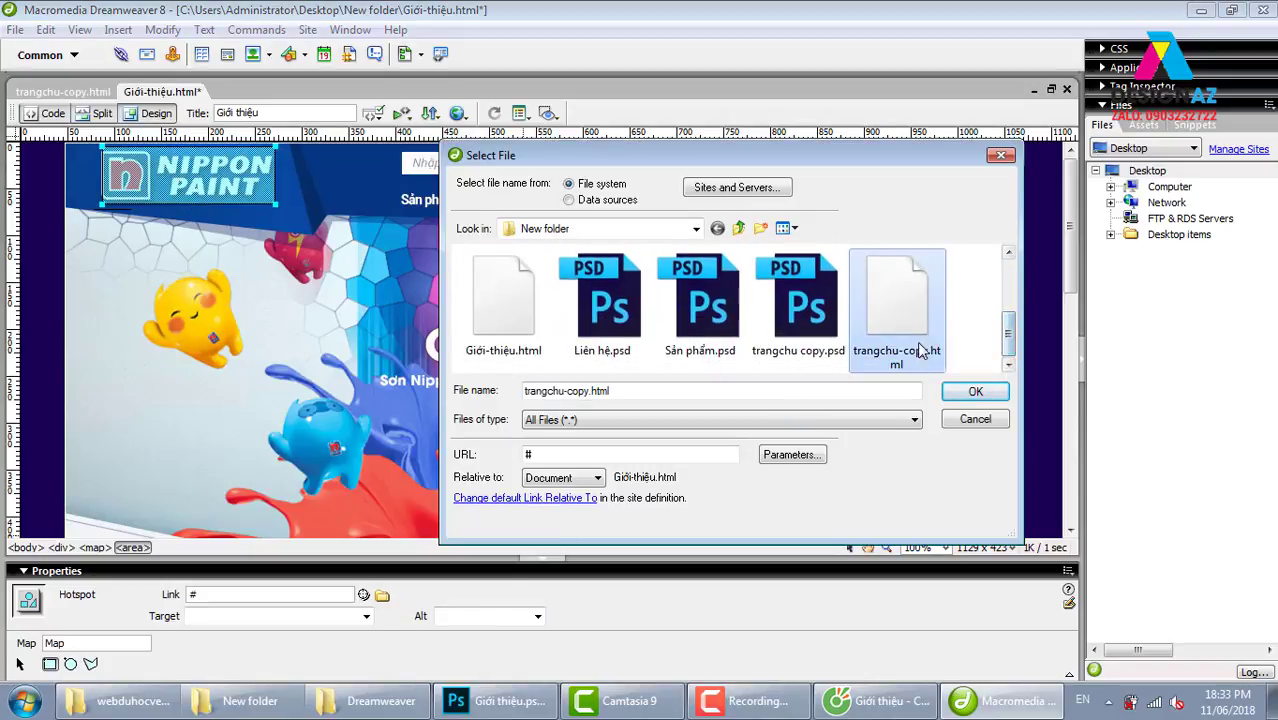
{"action": "left_click", "coordinate": [955, 419]}
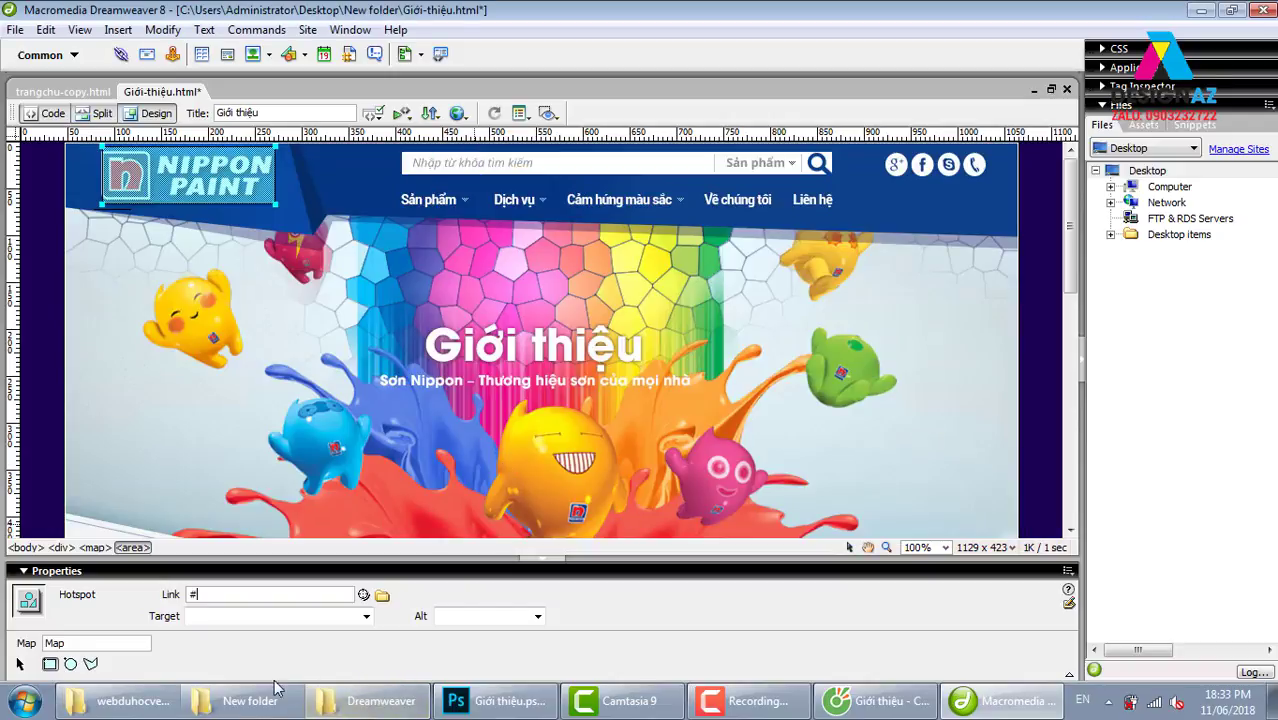
{"action": "key", "text": "BackSpace"}
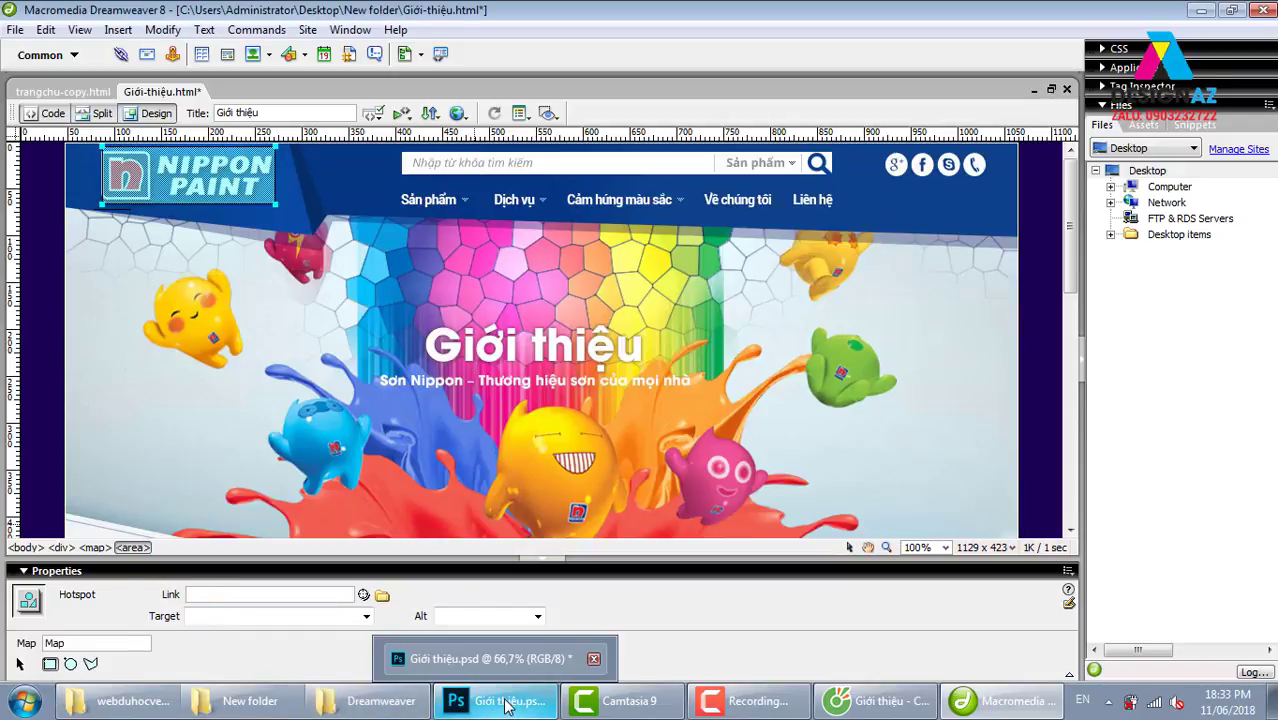
Step: Re-pick trangchu-copy.html as the hotspot link and preview the page in the browser
{"action": "left_click", "coordinate": [382, 595]}
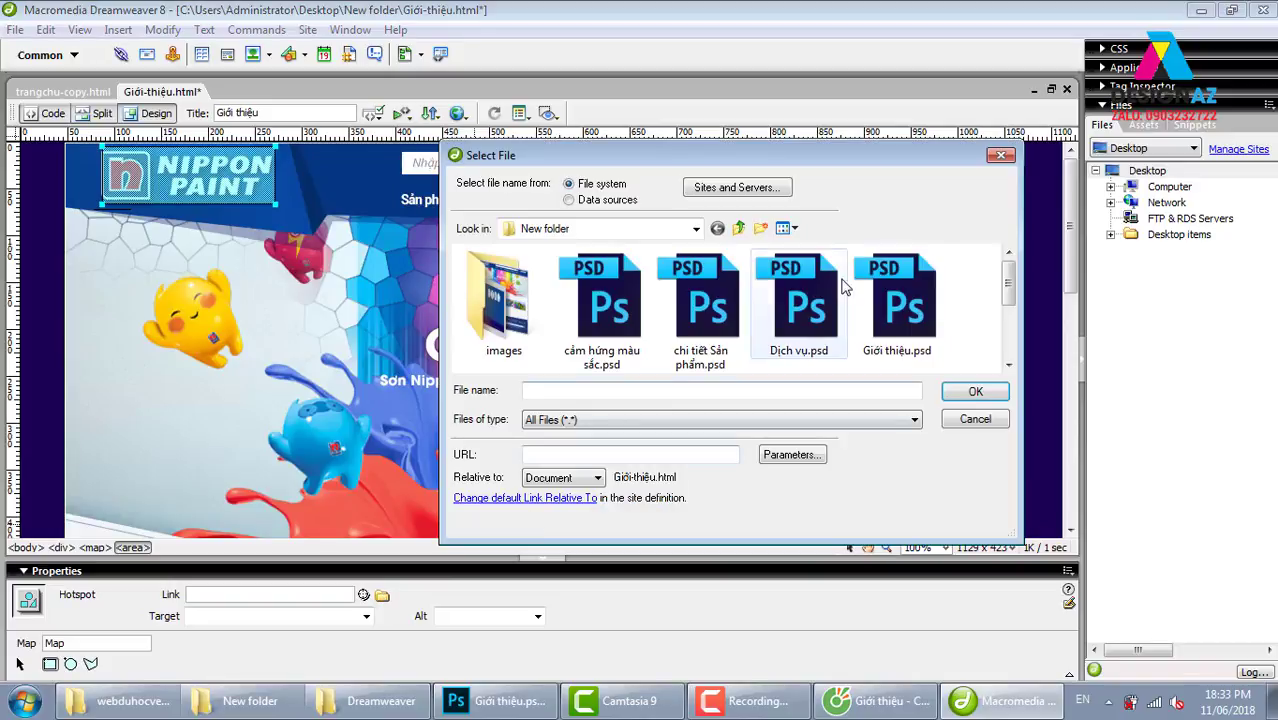
{"action": "left_click_drag", "start_coordinate": [1006, 285], "coordinate": [1008, 355]}
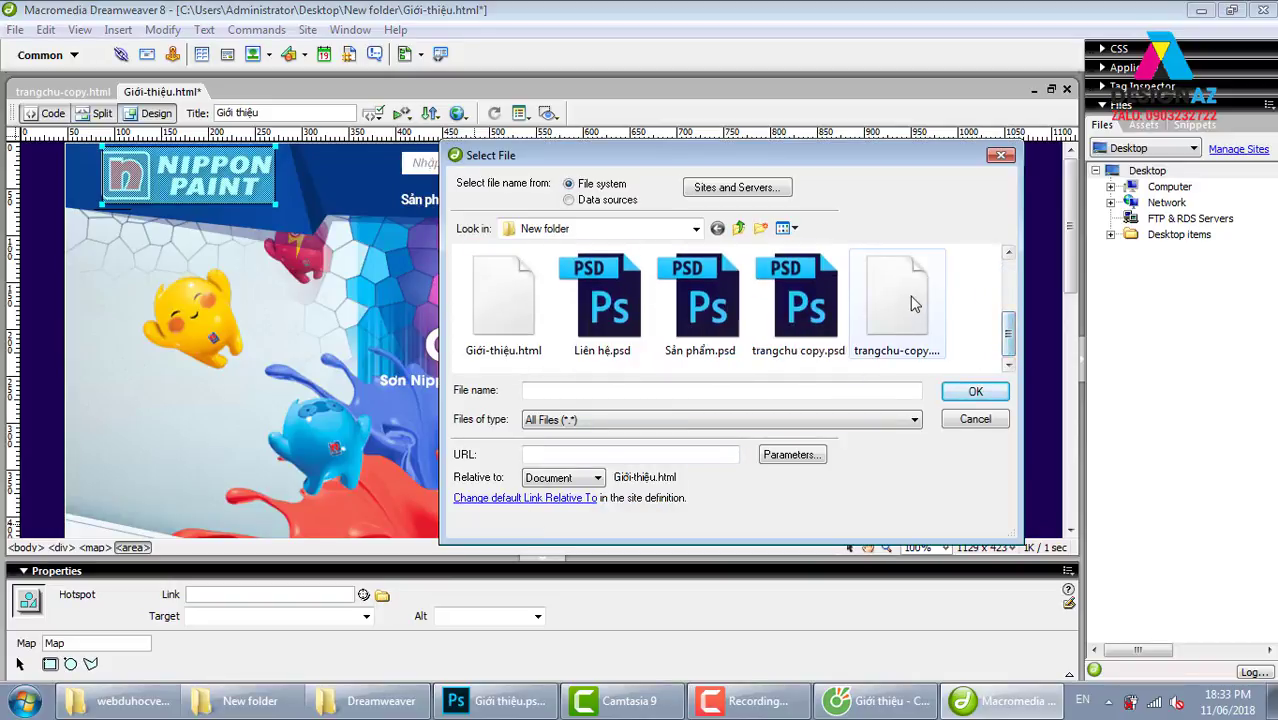
{"action": "left_click", "coordinate": [898, 295]}
{"action": "left_click", "coordinate": [982, 393]}
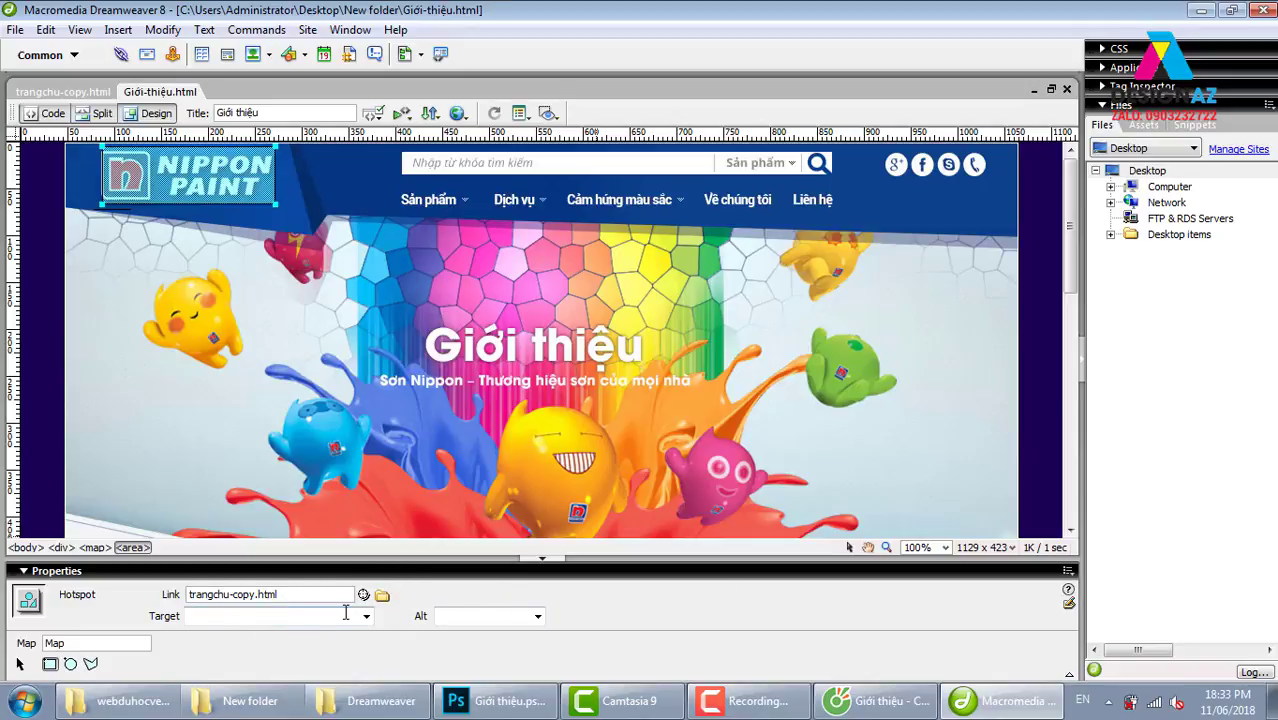
{"action": "key", "text": "F12"}
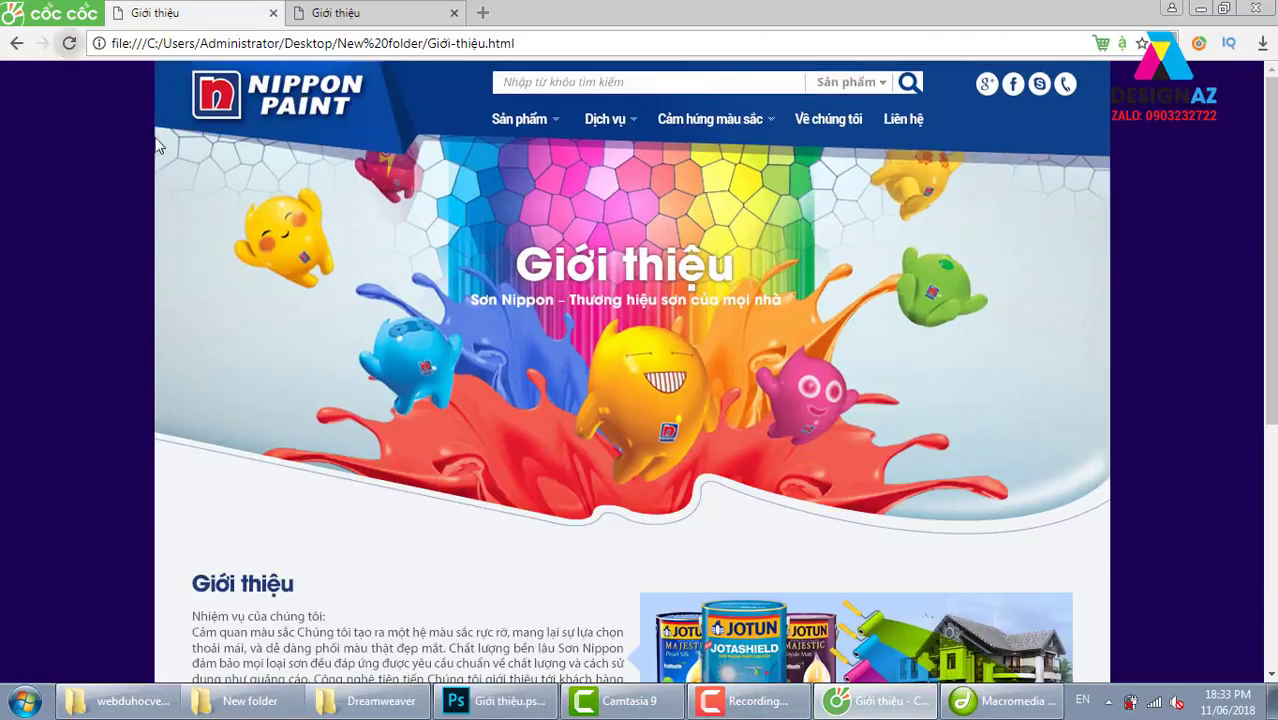
{"action": "left_click", "coordinate": [307, 110]}
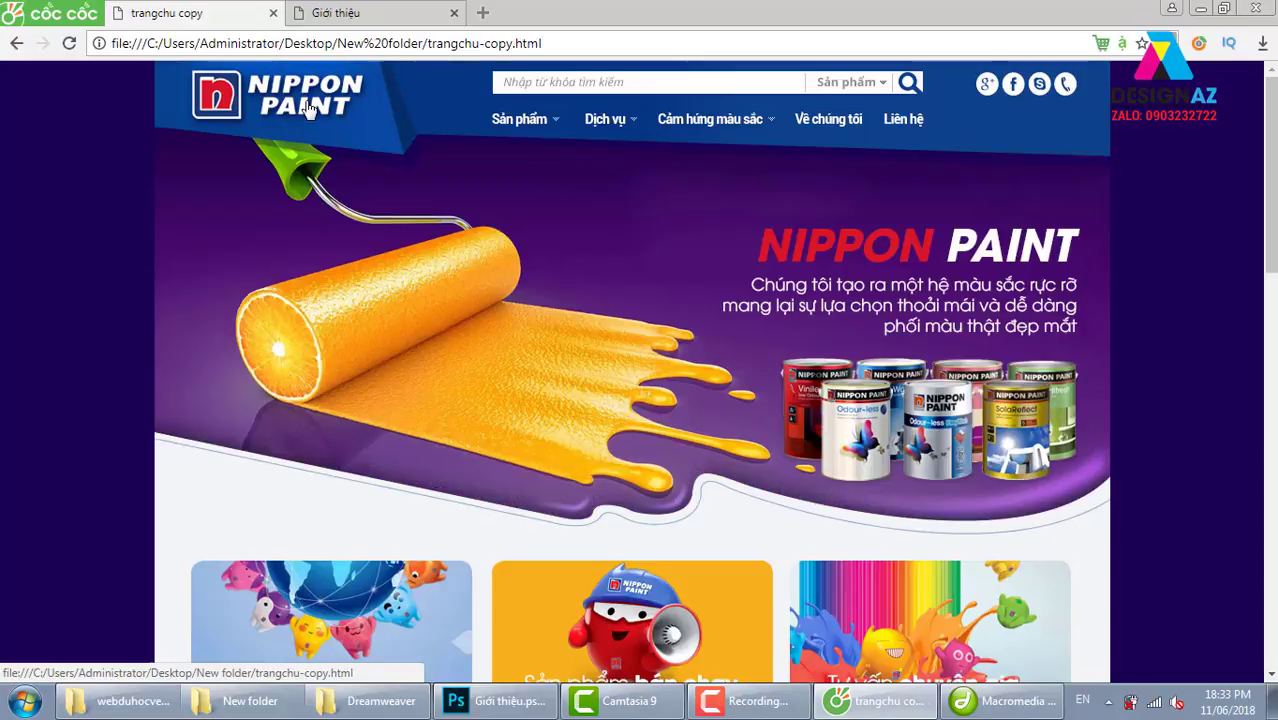
{"action": "left_click", "coordinate": [822, 120]}
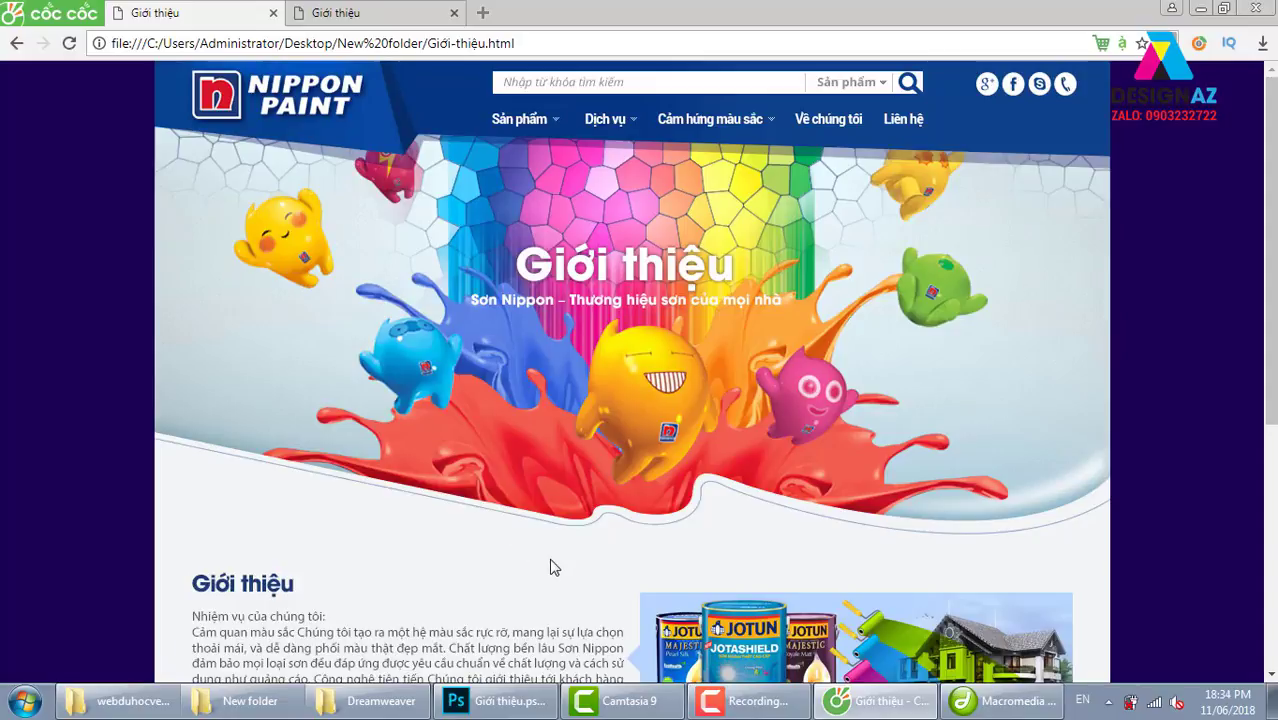
{"action": "left_click", "coordinate": [230, 700]}
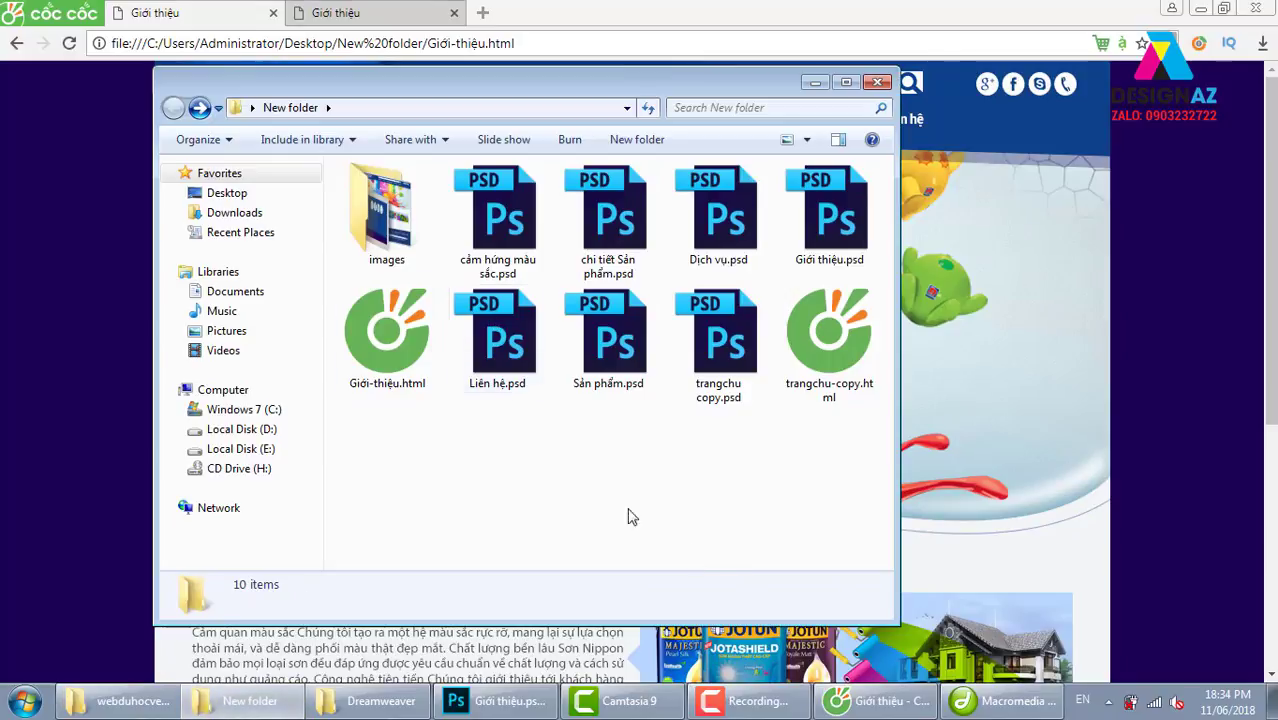
Step: Open Sản phẩm.psd in Photoshop, dismiss the missing-fonts warning, and view its header at 66.67%
{"action": "left_click", "coordinate": [606, 342]}
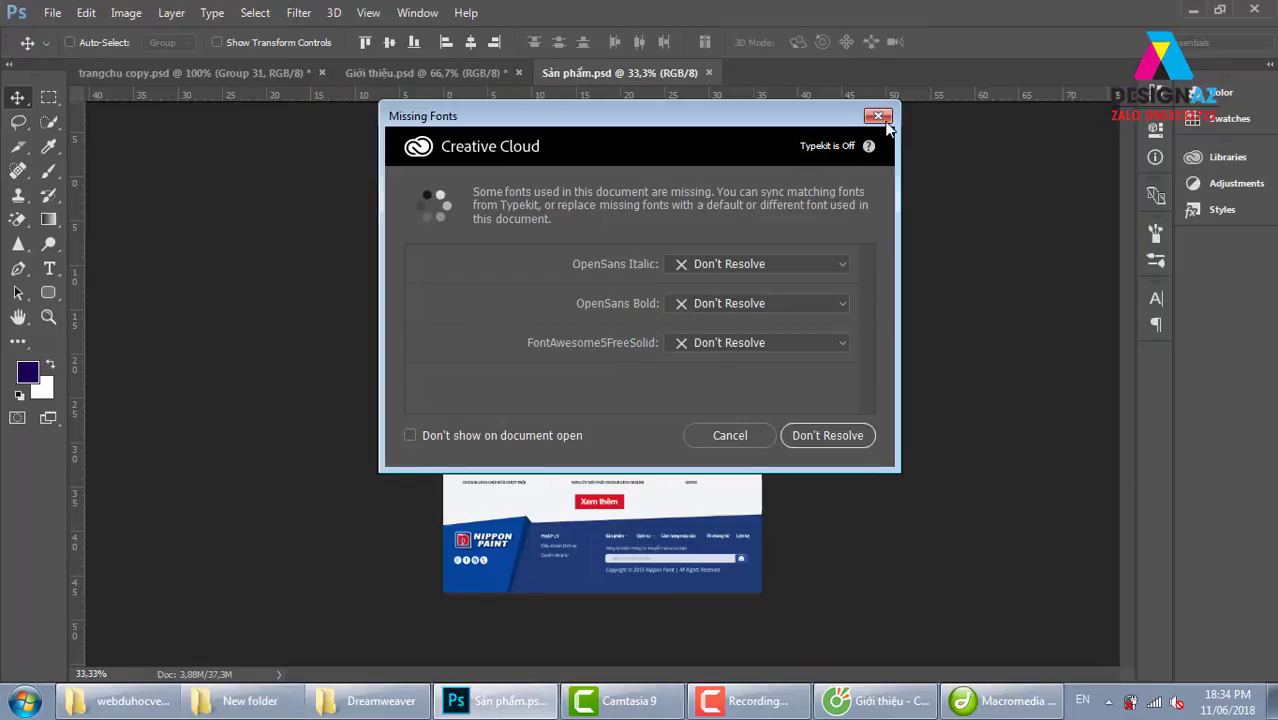
{"action": "left_click", "coordinate": [884, 118]}
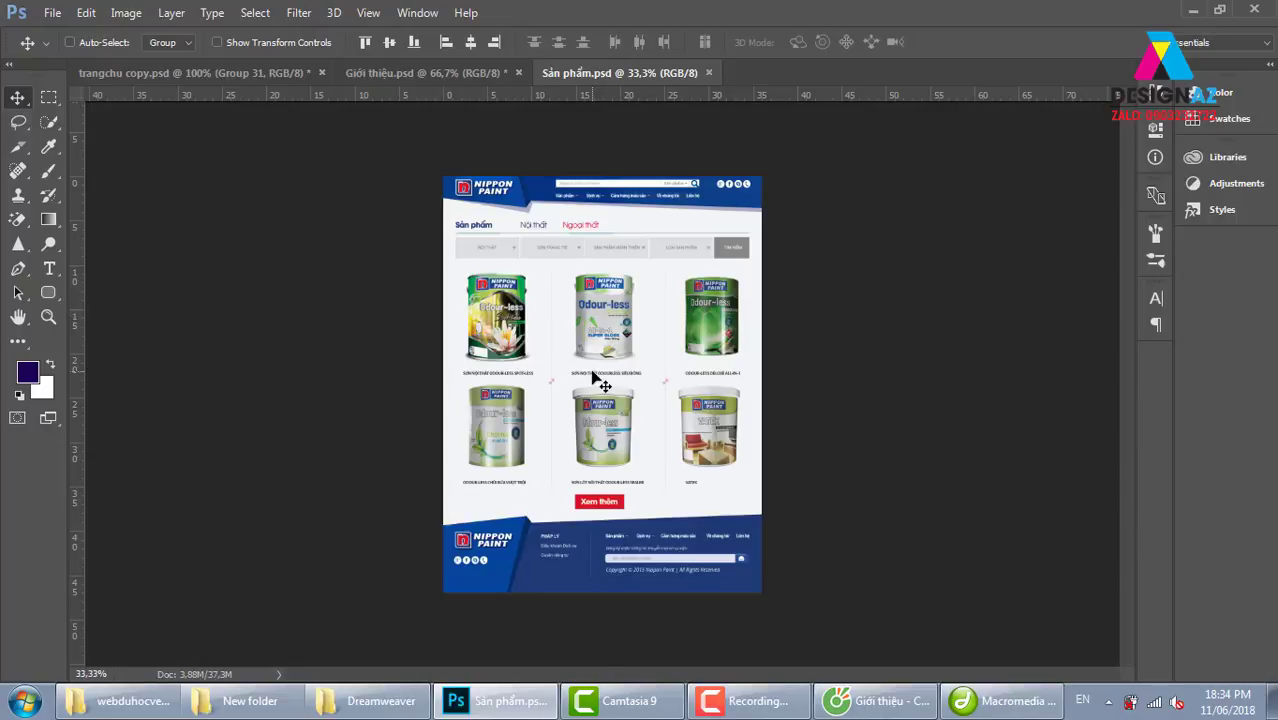
{"action": "scroll", "coordinate": [593, 378], "scroll_direction": "up", "scroll_amount": 1}
{"action": "scroll", "coordinate": [593, 378], "scroll_direction": "up", "scroll_amount": 1}
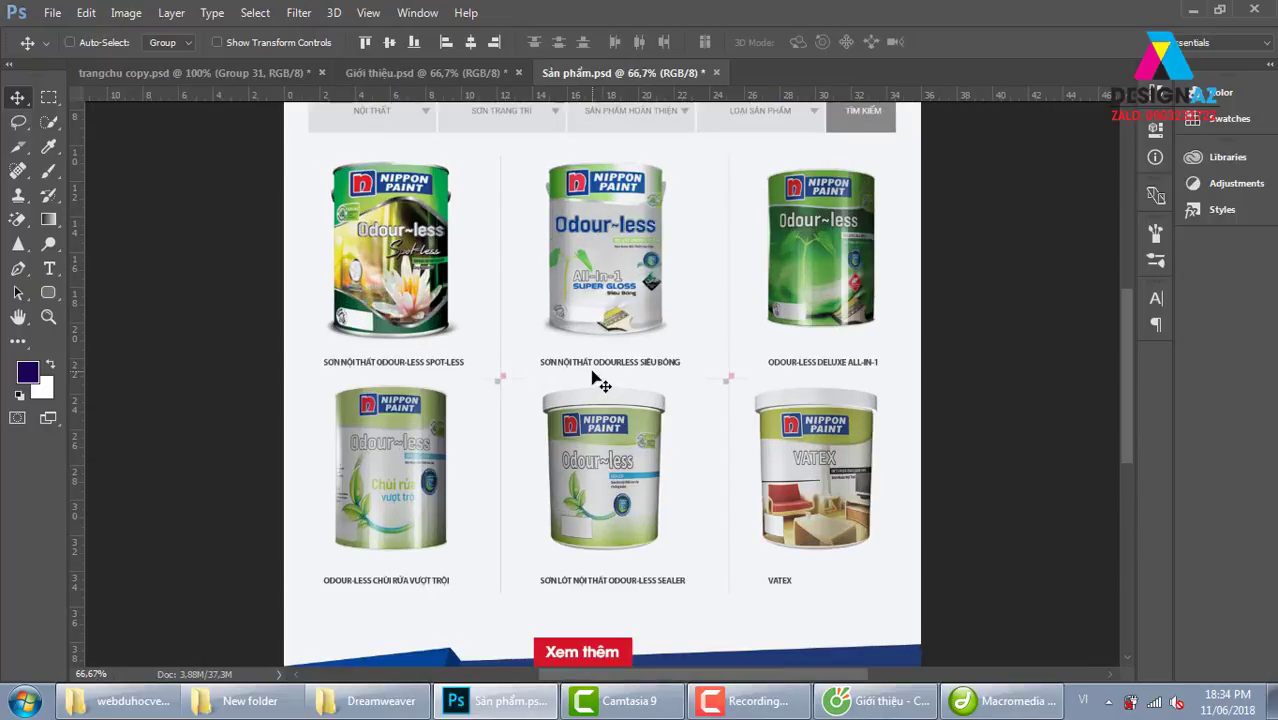
{"action": "left_click_drag", "start_coordinate": [631, 198], "coordinate": [628, 438]}
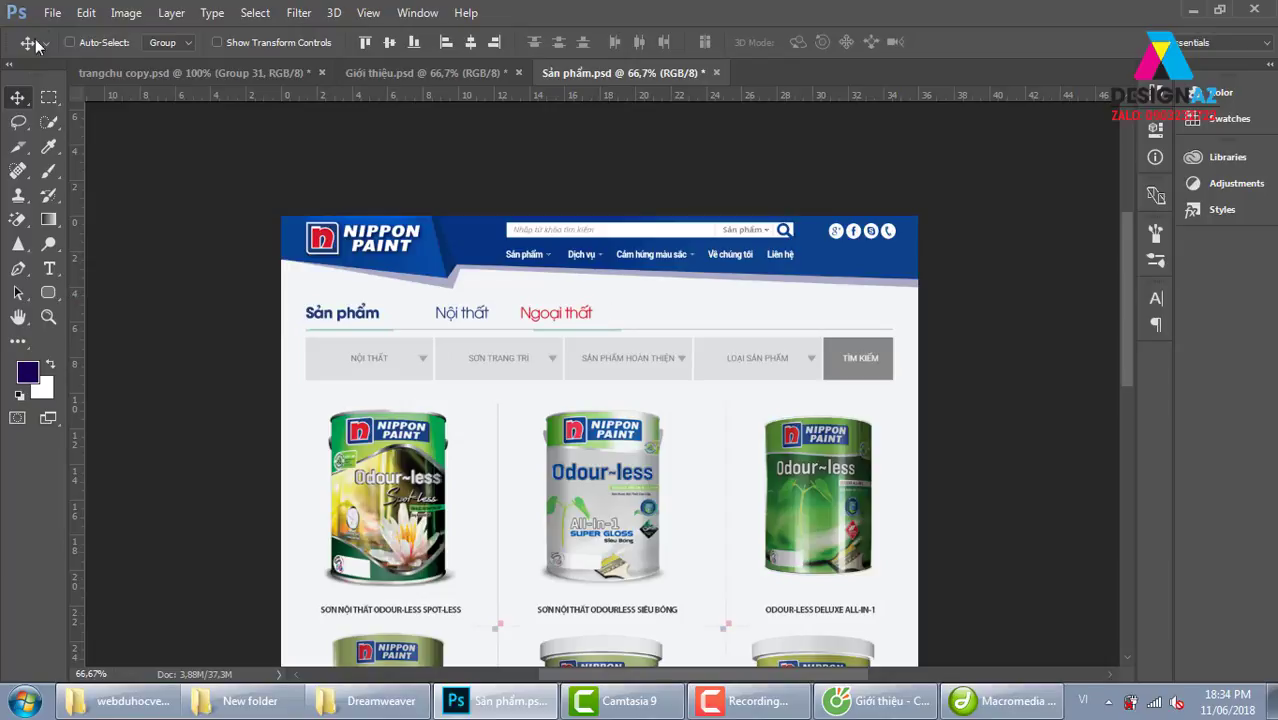
{"action": "left_click", "coordinate": [52, 12]}
{"action": "mouse_move", "coordinate": [150, 283]}
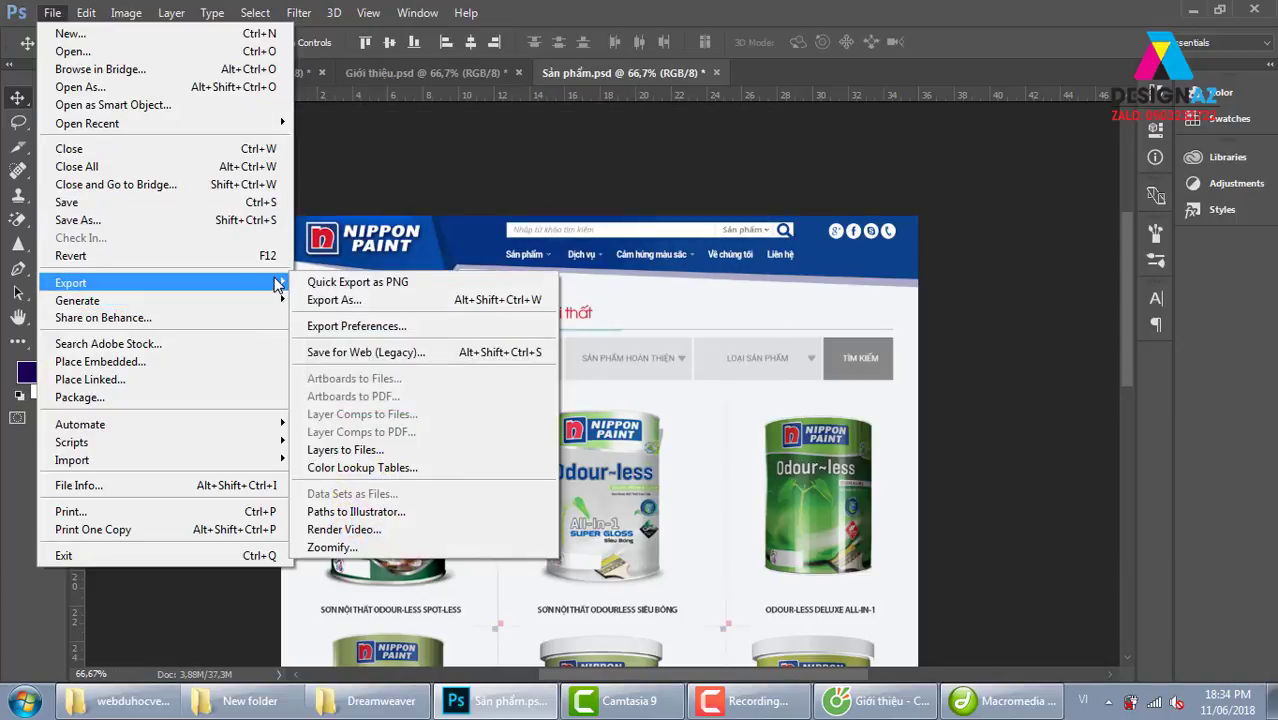
Step: Save the optimized design as Sản-phẩm.html with images, then bring up New folder
{"action": "left_click", "coordinate": [433, 351]}
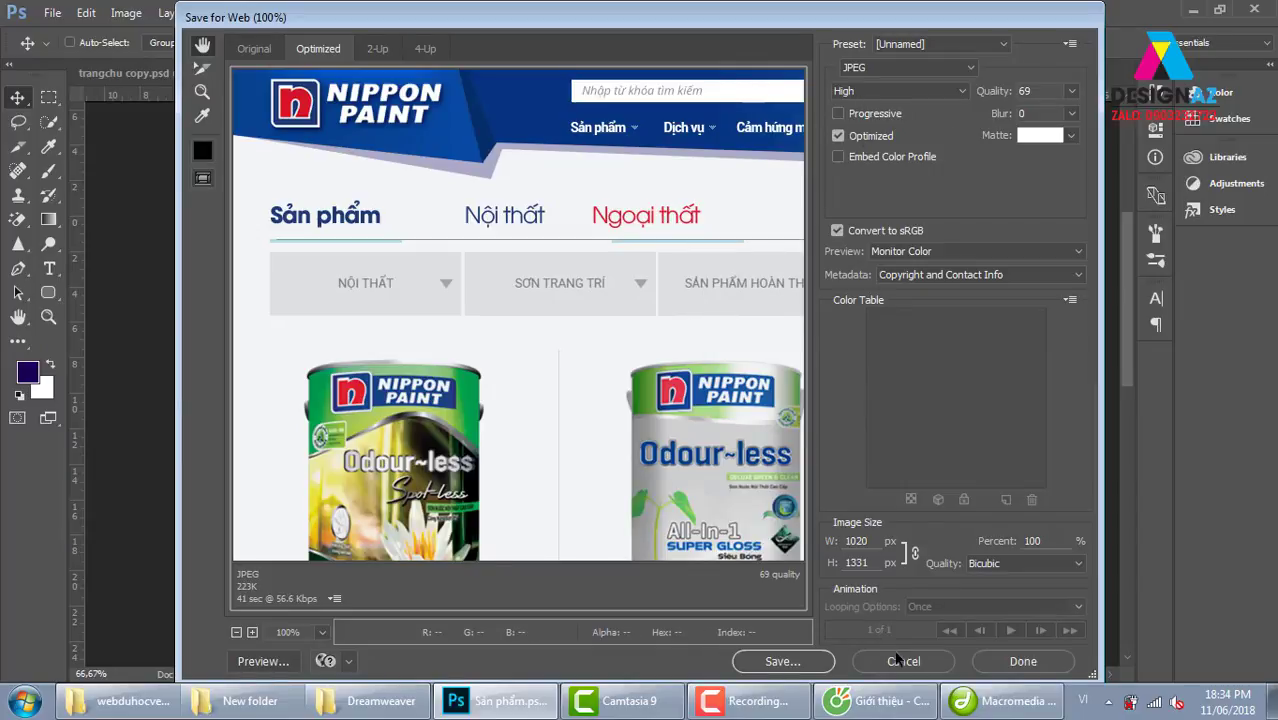
{"action": "left_click", "coordinate": [826, 664]}
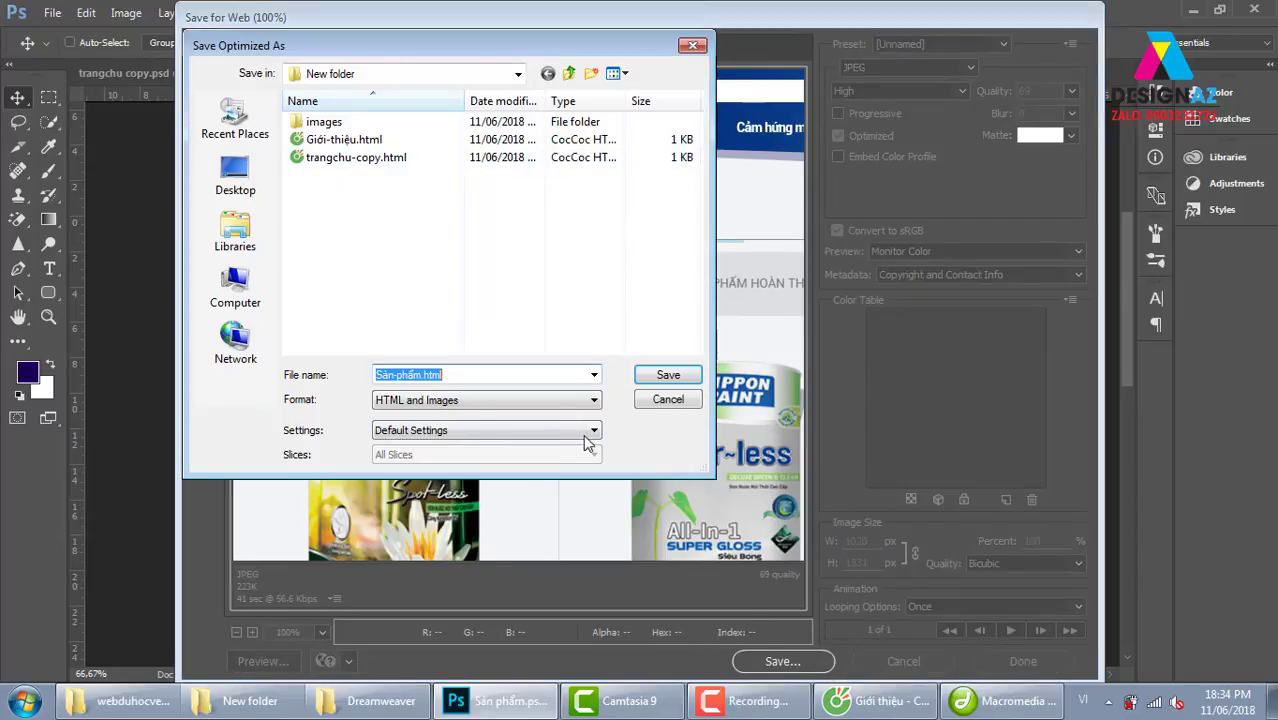
{"action": "left_click", "coordinate": [687, 384]}
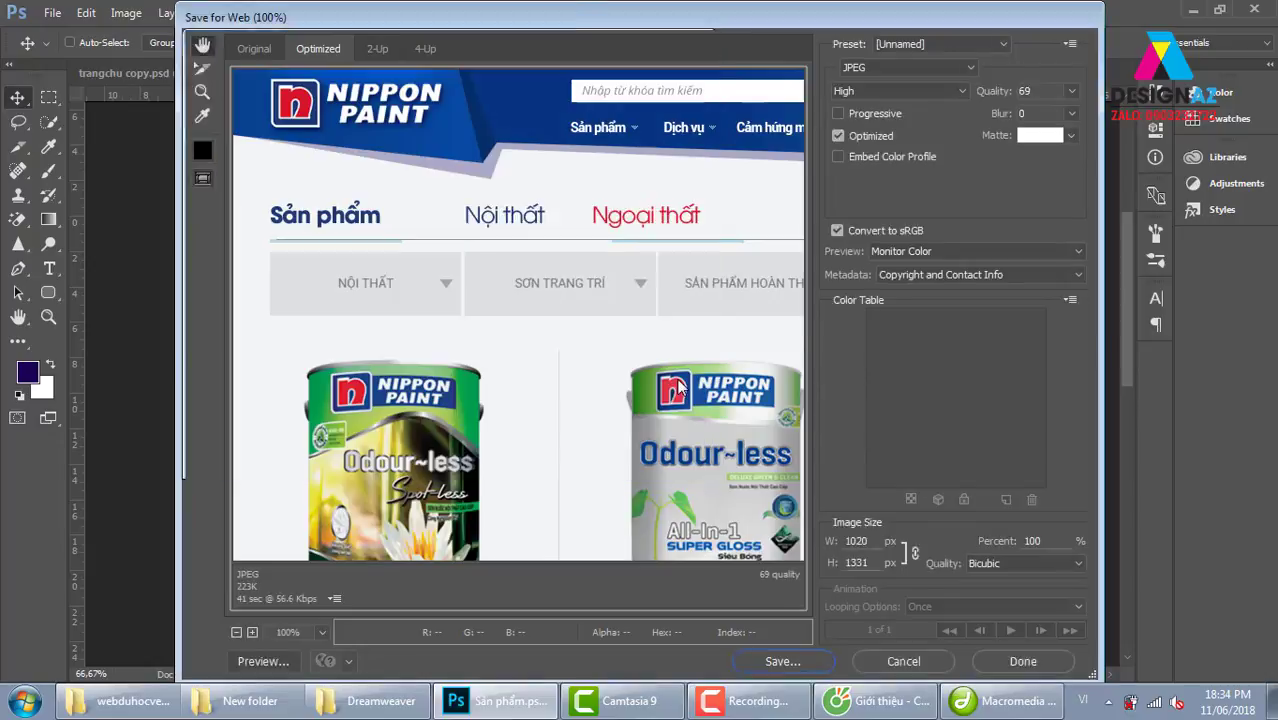
{"action": "left_click", "coordinate": [684, 307]}
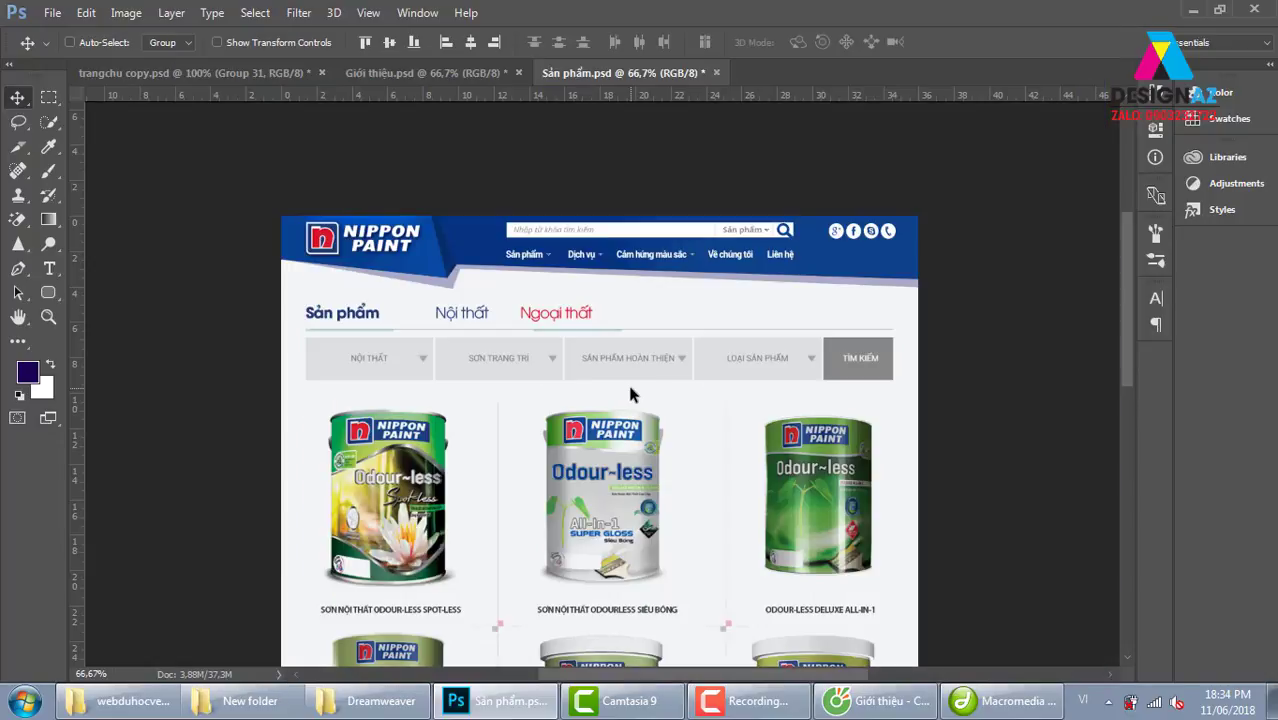
{"action": "left_click", "coordinate": [239, 704]}
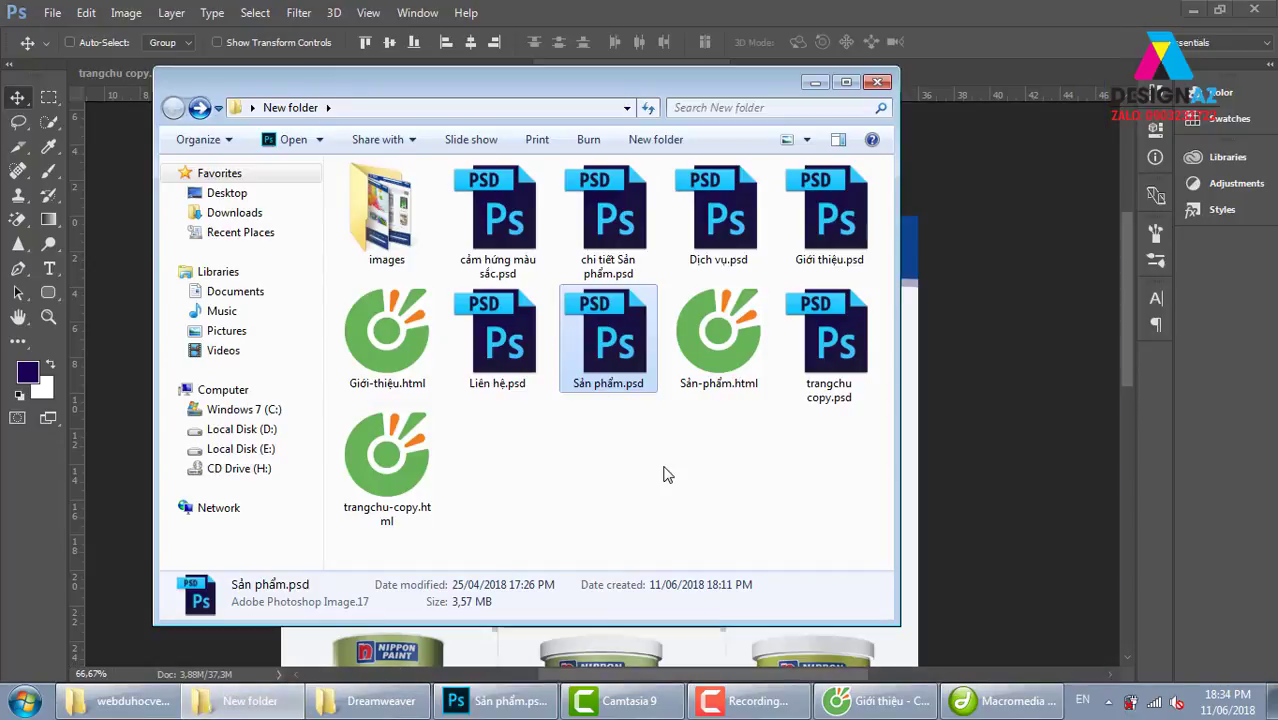
Step: Open Sản-phẩm.html from Explorer with Dreamweaver 8 via Open with
{"action": "left_click", "coordinate": [757, 350]}
{"action": "right_click", "coordinate": [757, 350]}
{"action": "mouse_move", "coordinate": [796, 328]}
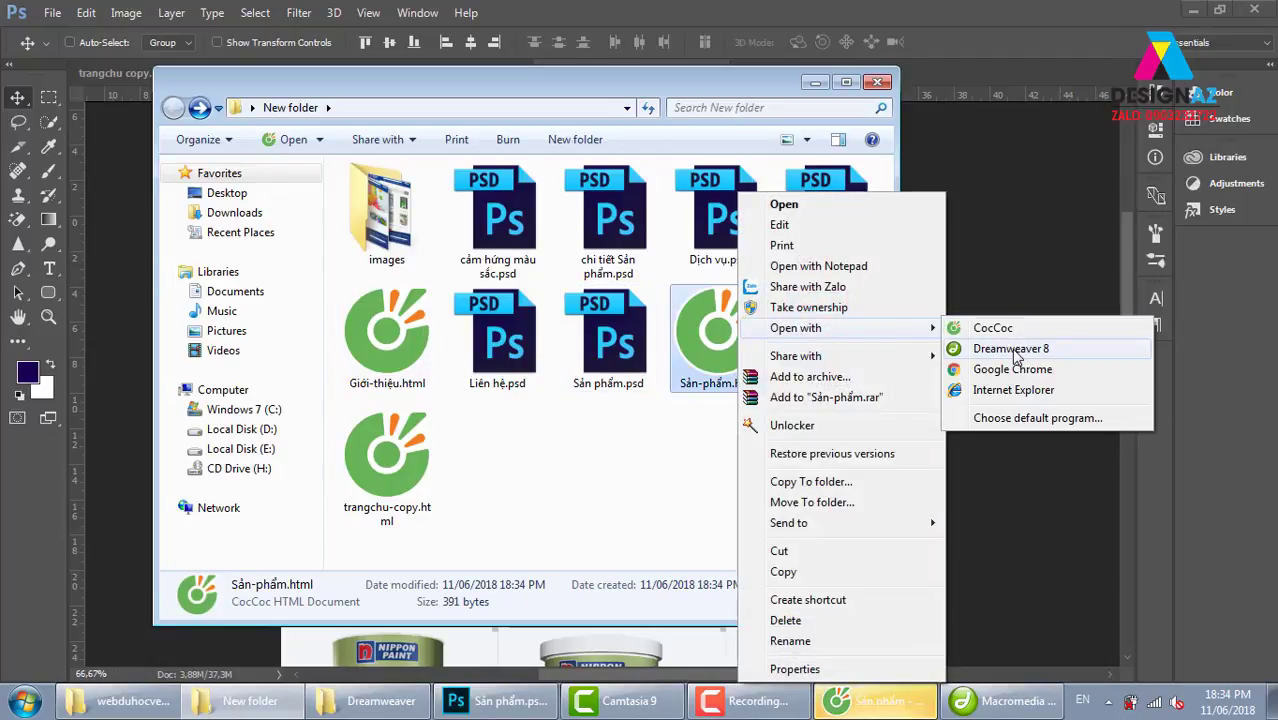
{"action": "left_click", "coordinate": [1012, 350]}
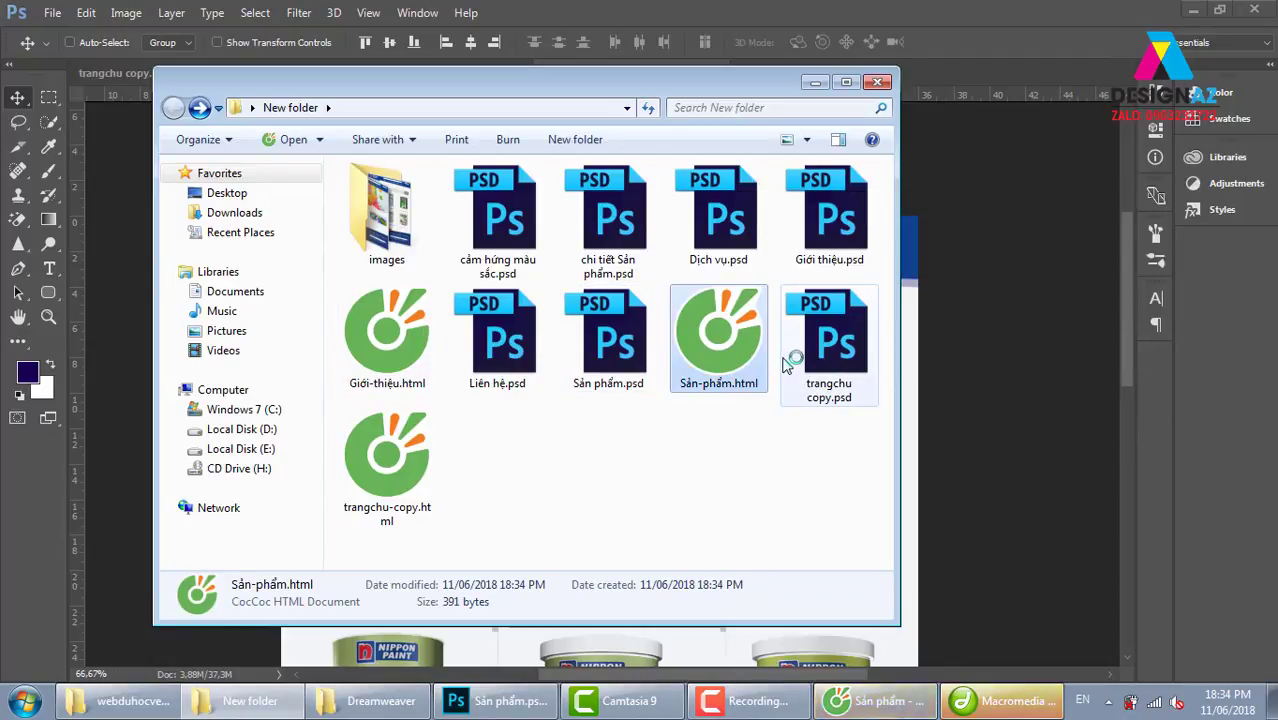
{"action": "left_click", "coordinate": [1012, 706]}
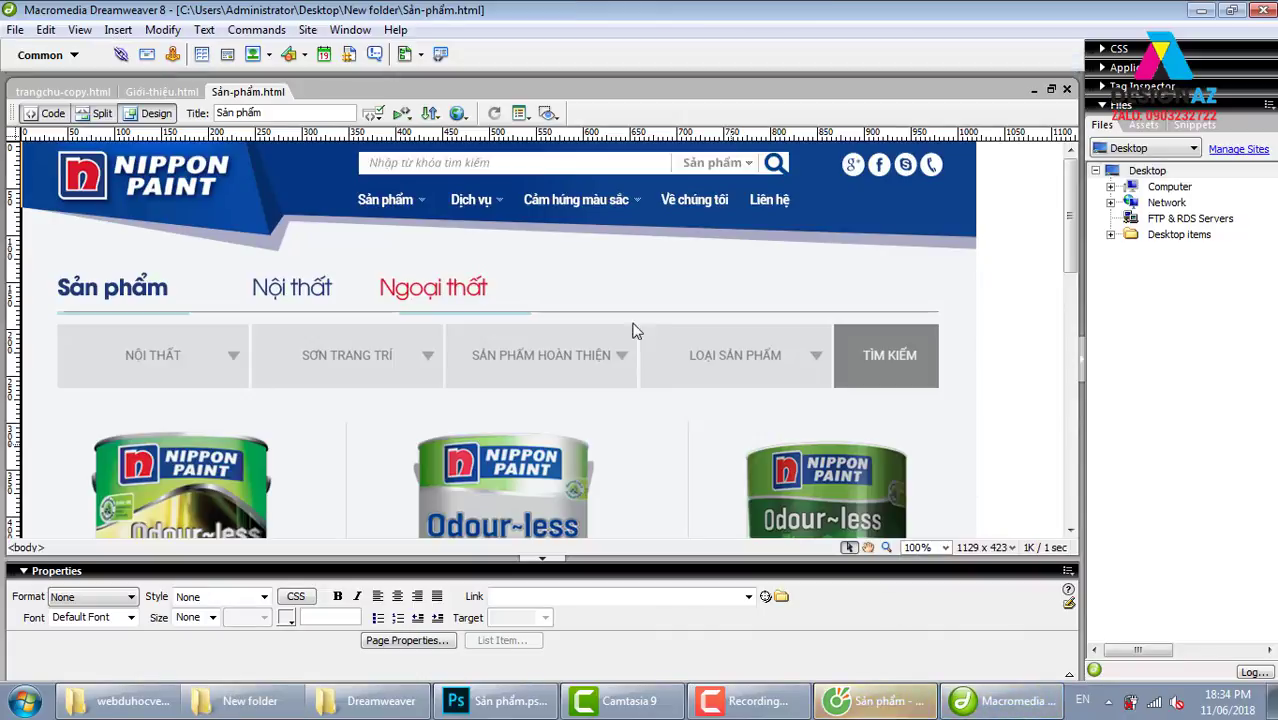
Step: Centre the Sản phẩm page image and change its body bgcolor from FFFFFF to 1c0153, then save
{"action": "left_click", "coordinate": [546, 378]}
{"action": "left_click", "coordinate": [514, 643]}
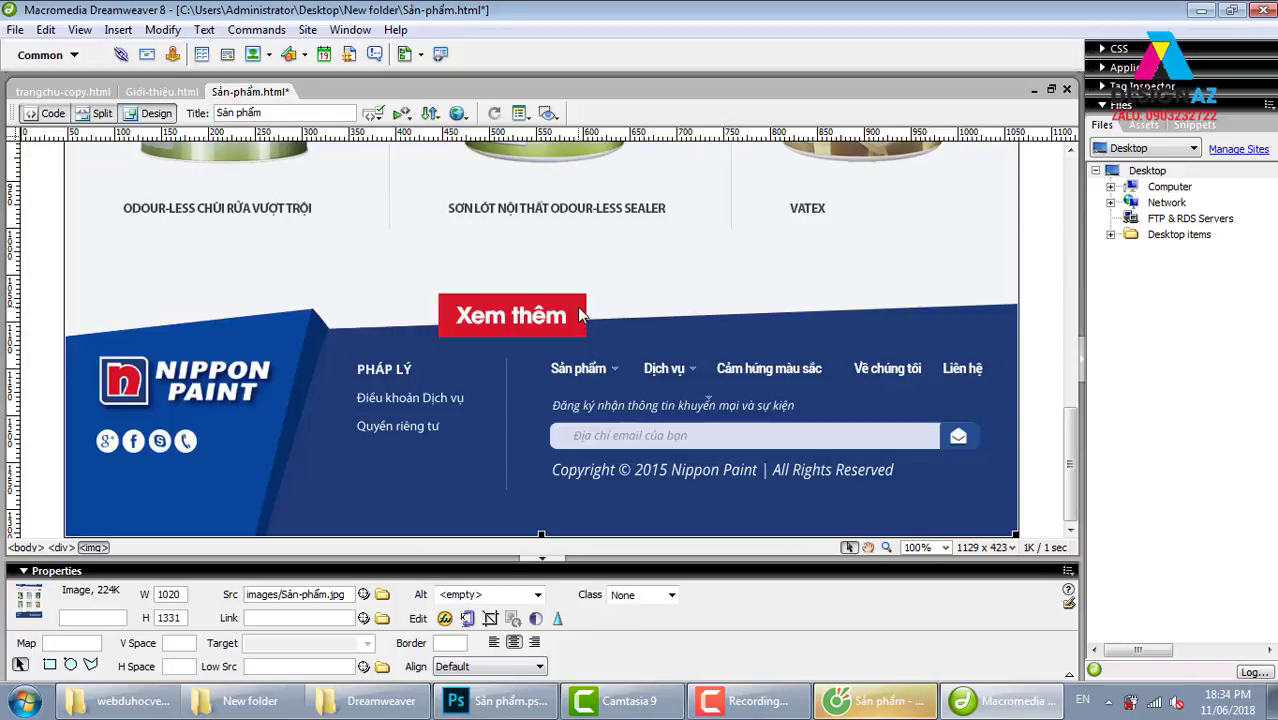
{"action": "left_click", "coordinate": [143, 92]}
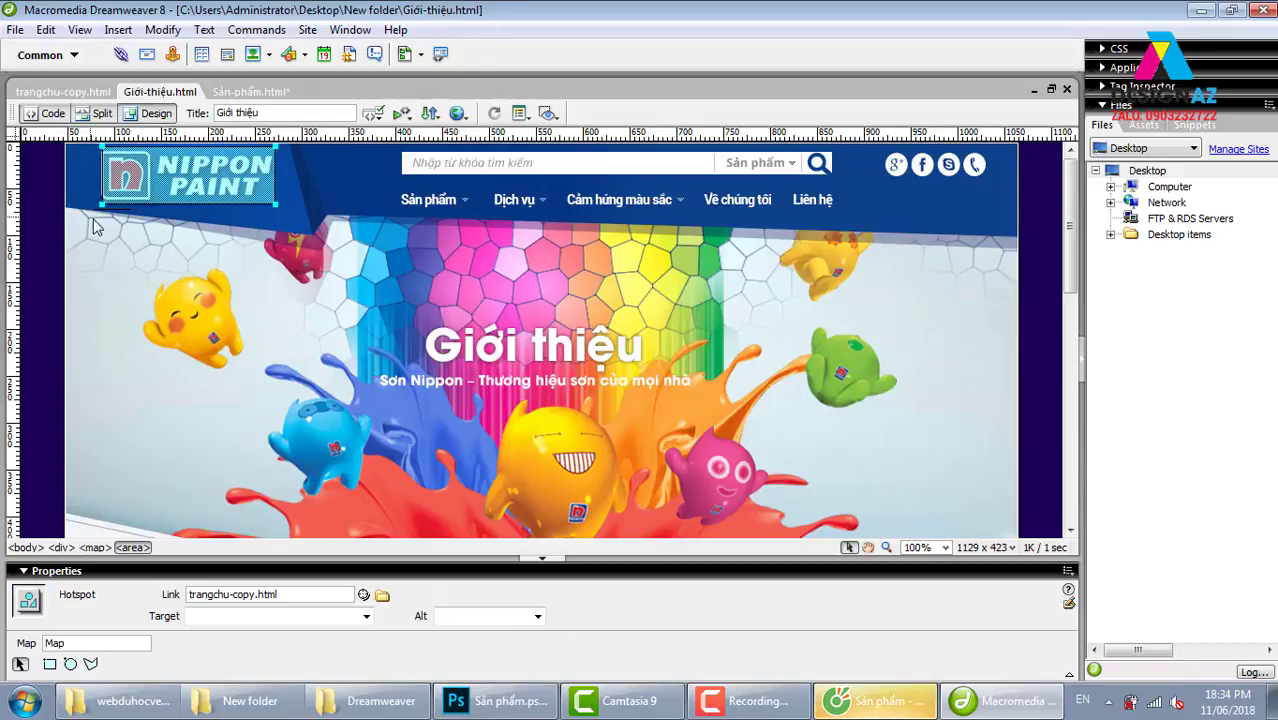
{"action": "left_click", "coordinate": [47, 113]}
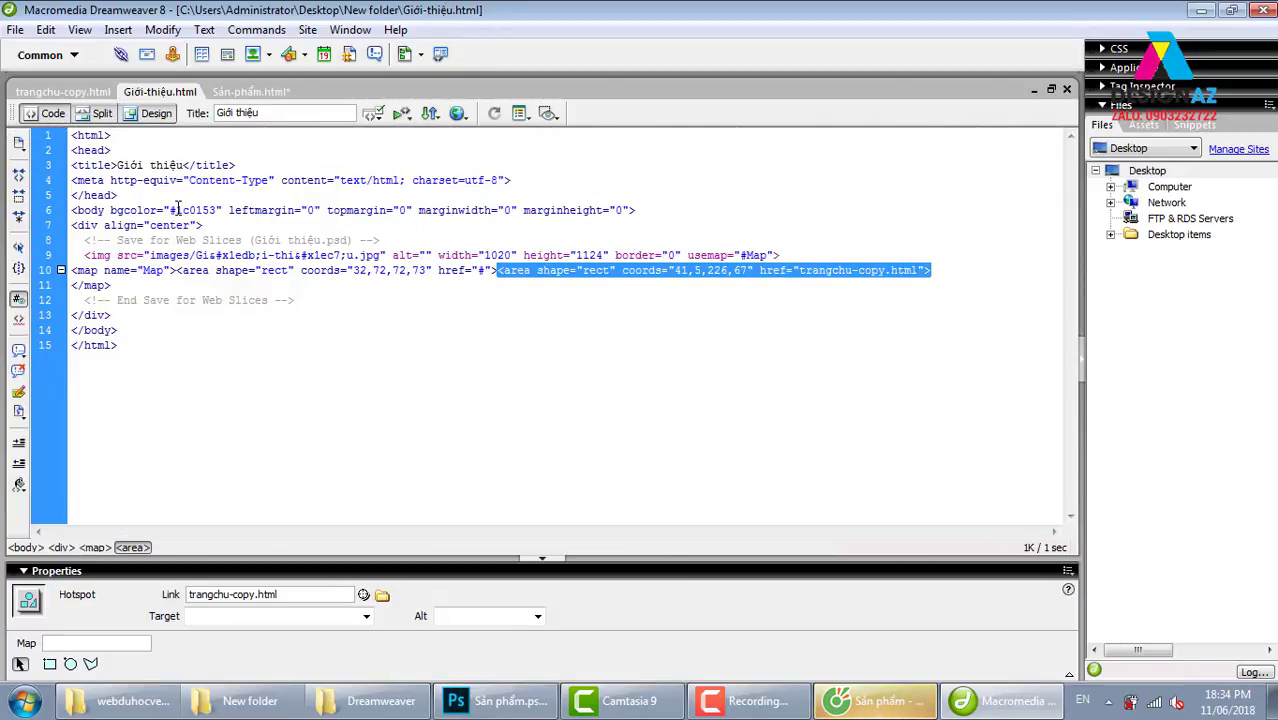
{"action": "left_click_drag", "start_coordinate": [176, 210], "coordinate": [214, 210]}
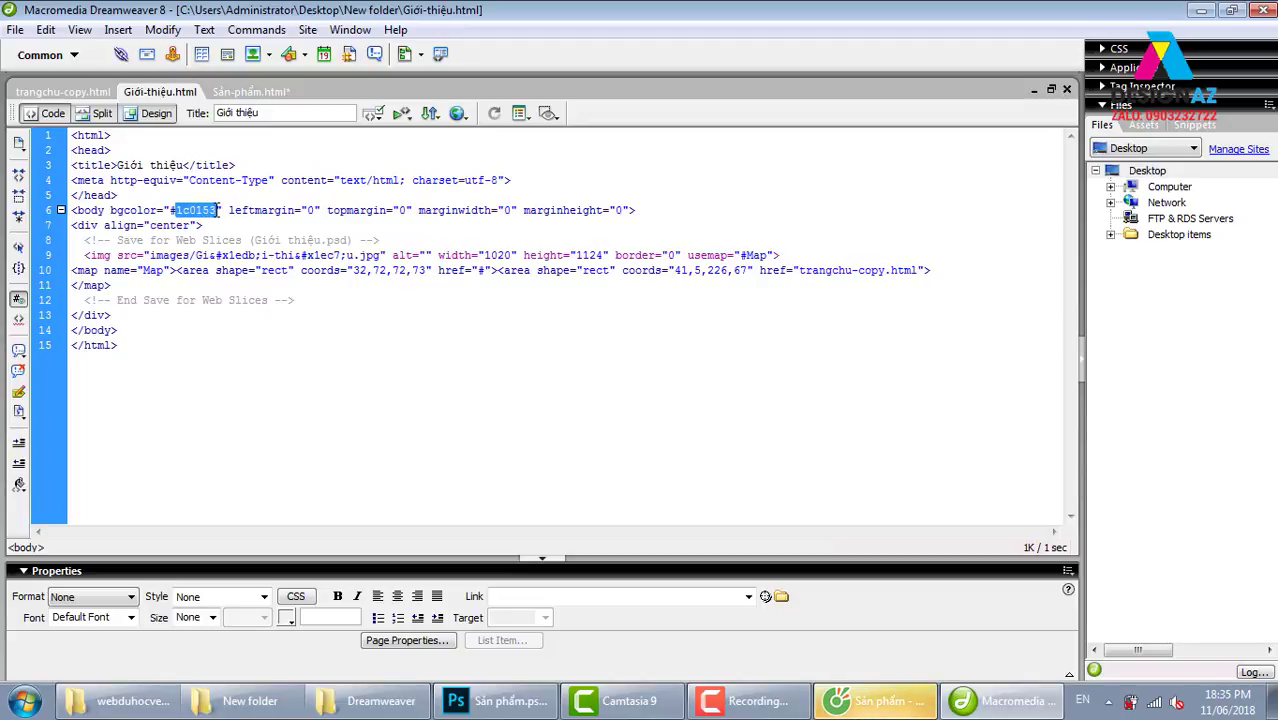
{"action": "left_click", "coordinate": [248, 92]}
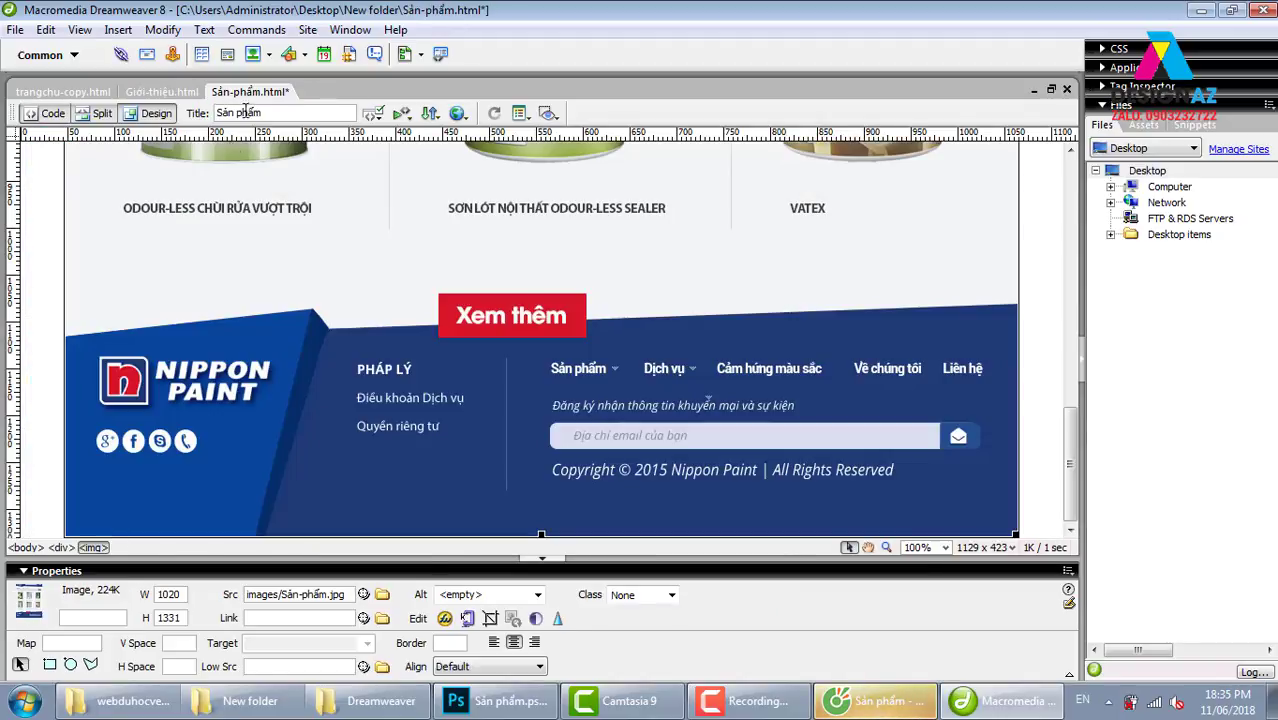
{"action": "left_click", "coordinate": [50, 113]}
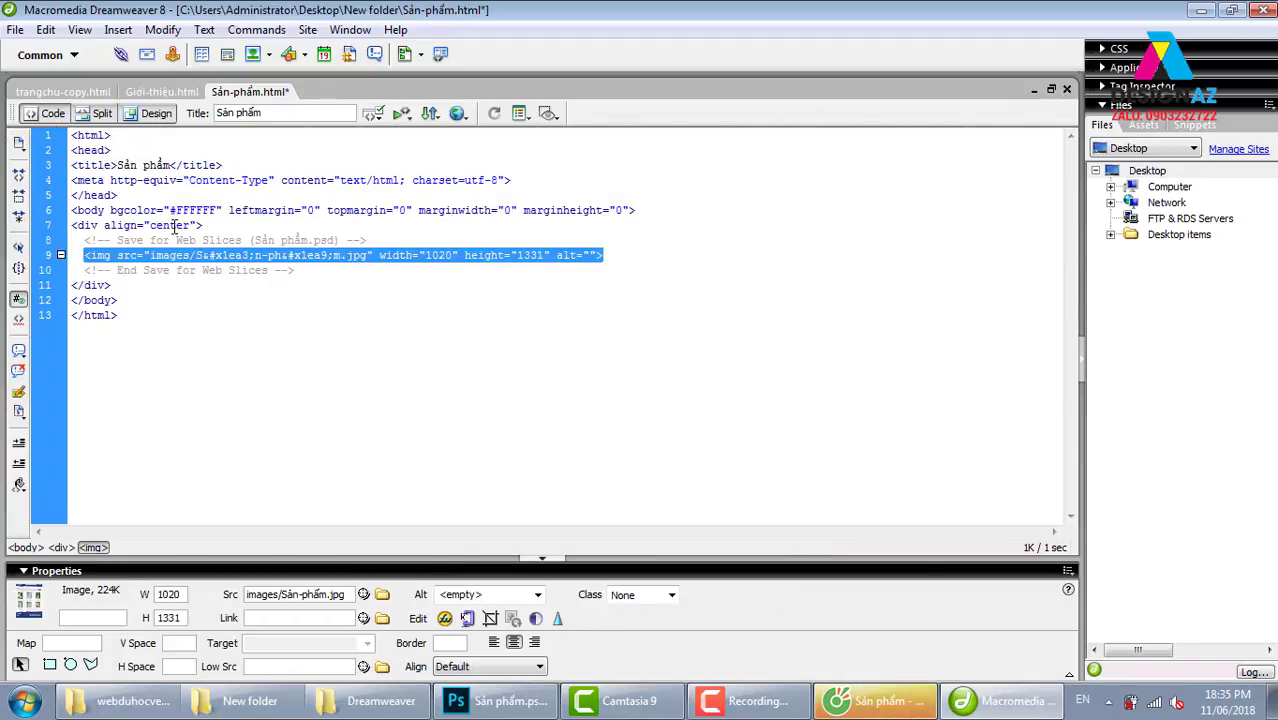
{"action": "left_click_drag", "start_coordinate": [174, 210], "coordinate": [212, 210]}
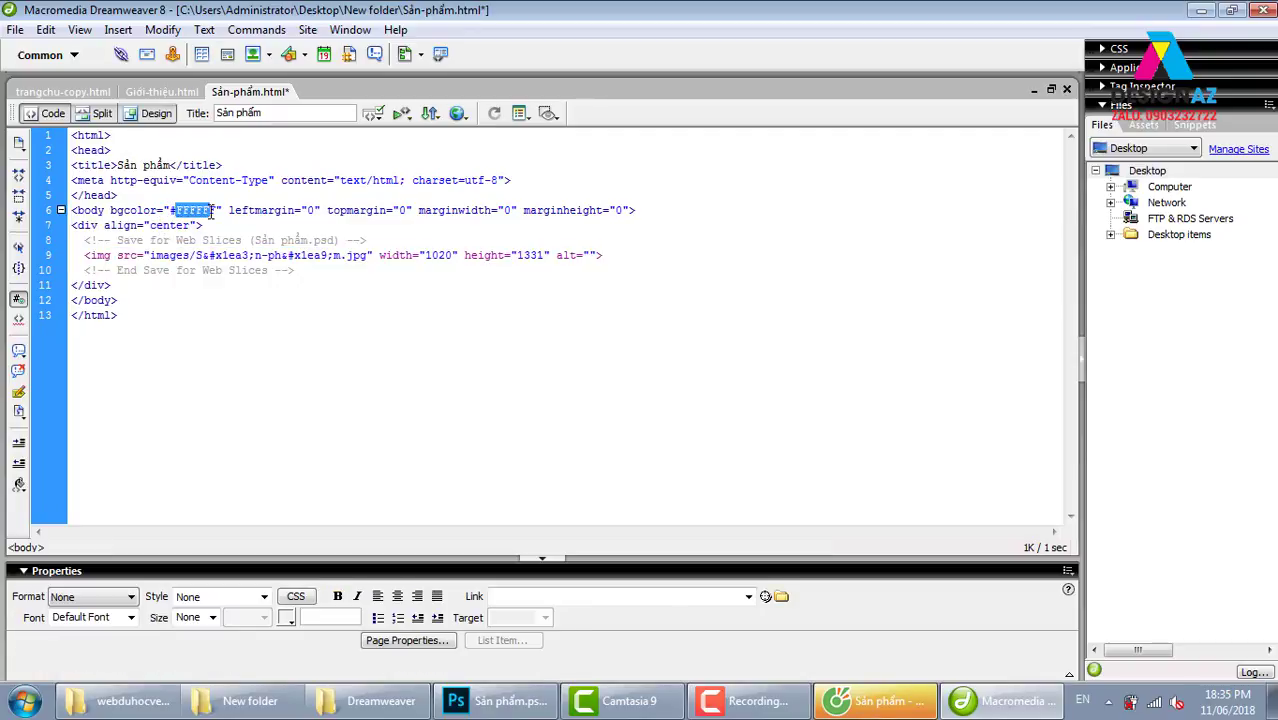
{"action": "type", "text": "1c0153"}
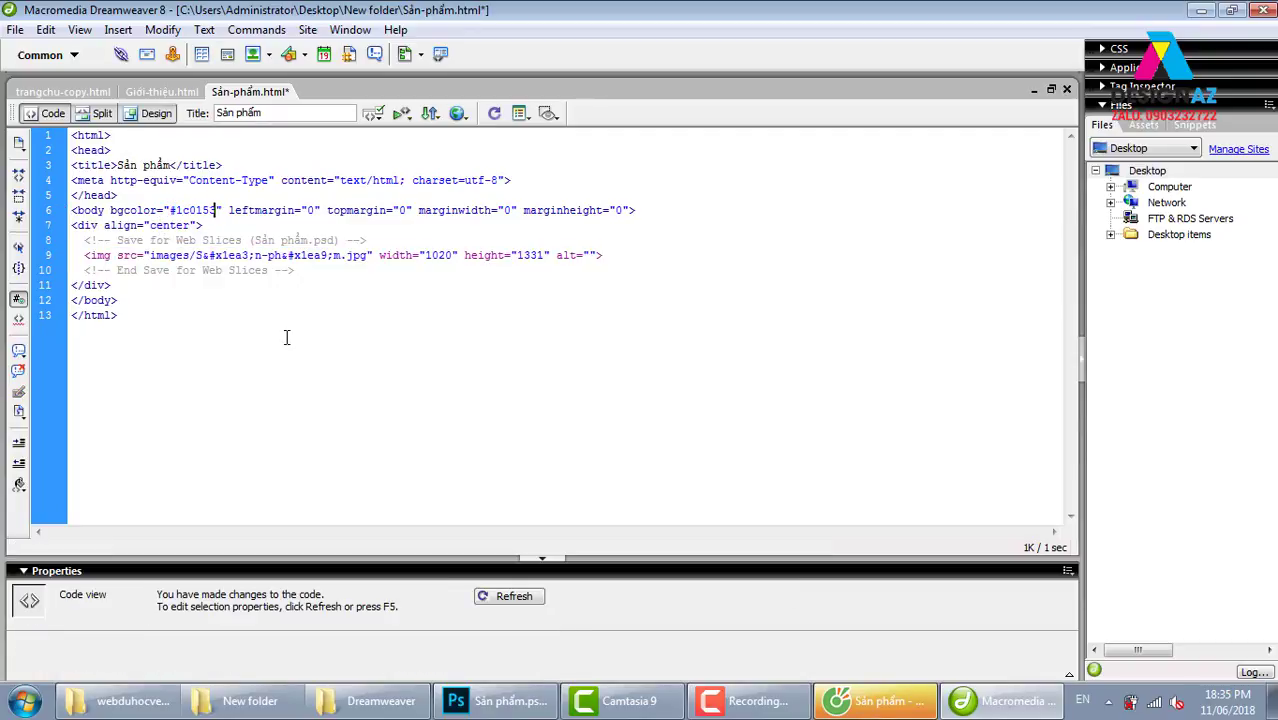
{"action": "key", "text": "ctrl+s"}
Step: Draw a rectangular hotspot over the Nippon Paint logo and choose trangchu-copy.html as its link
{"action": "left_click", "coordinate": [166, 114]}
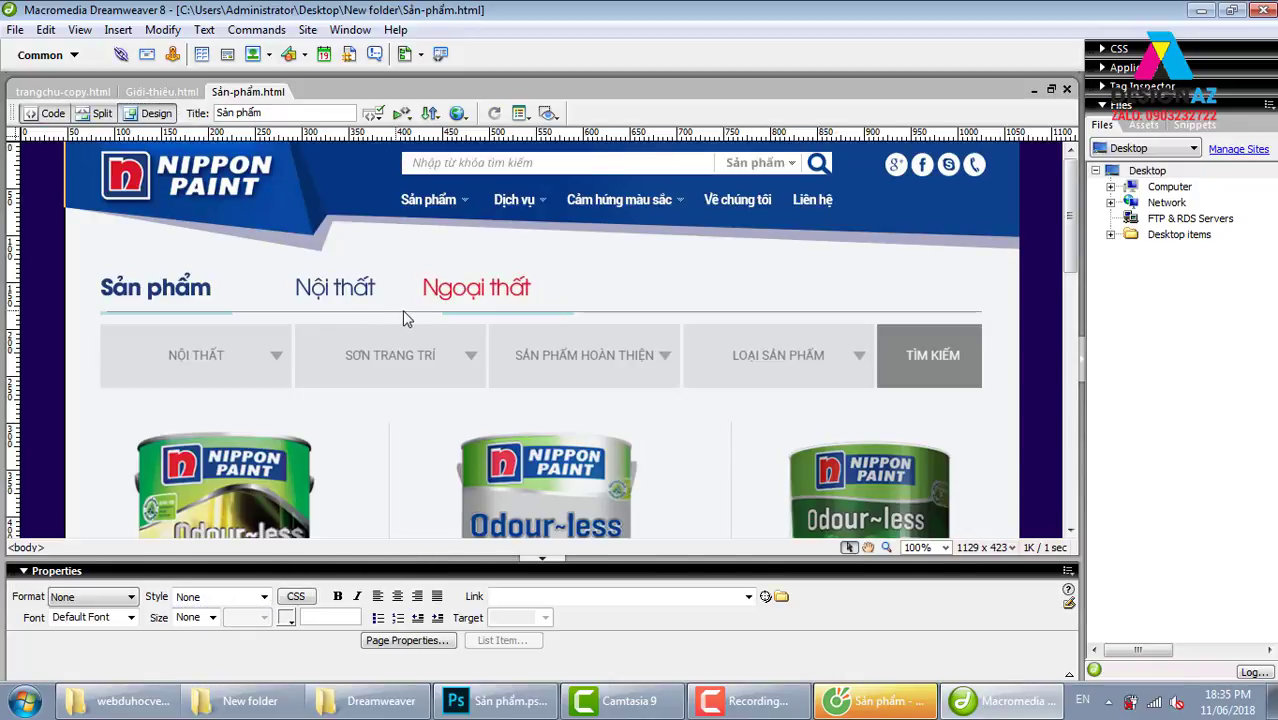
{"action": "left_click", "coordinate": [272, 192]}
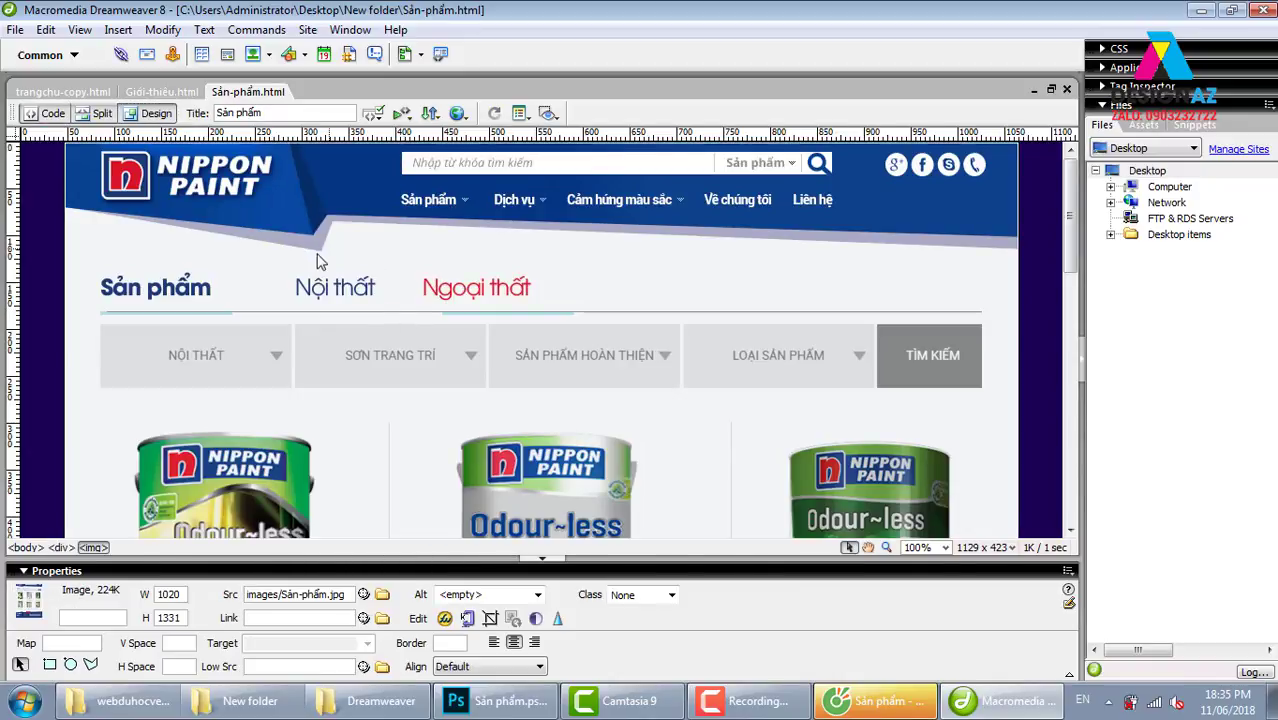
{"action": "left_click", "coordinate": [49, 664]}
{"action": "left_click_drag", "start_coordinate": [97, 208], "coordinate": [288, 147]}
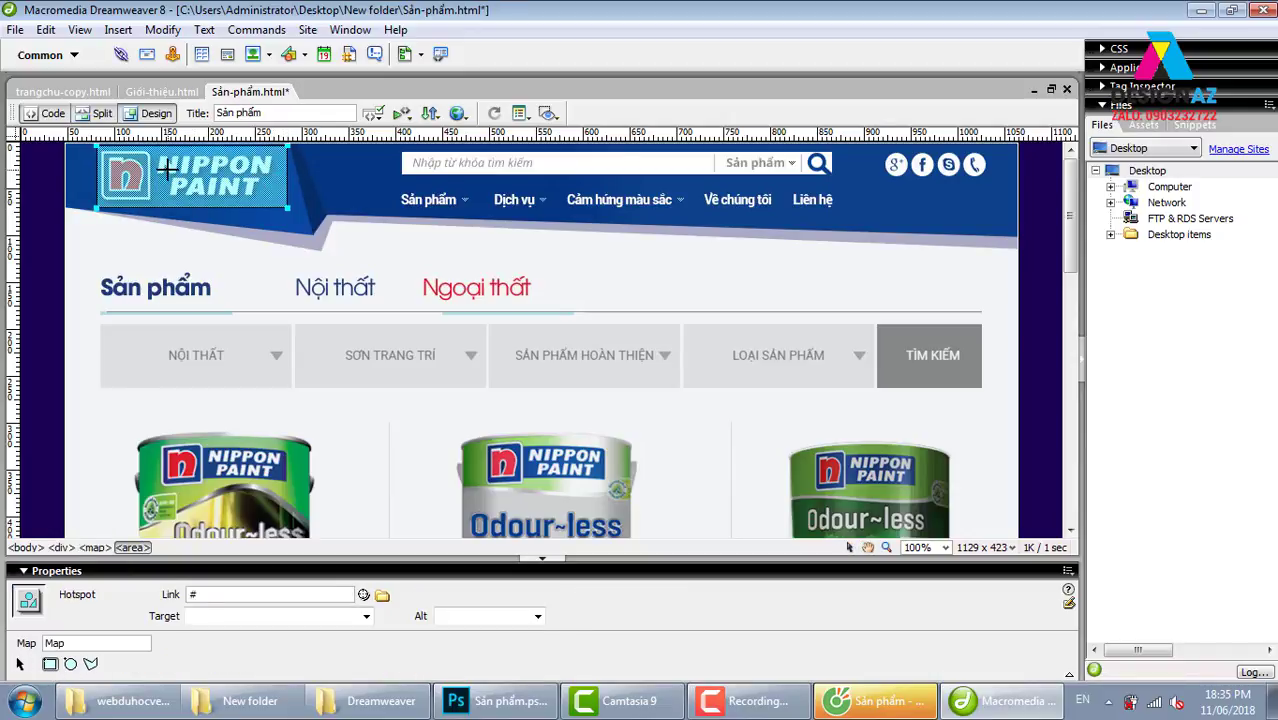
{"action": "left_click", "coordinate": [382, 596]}
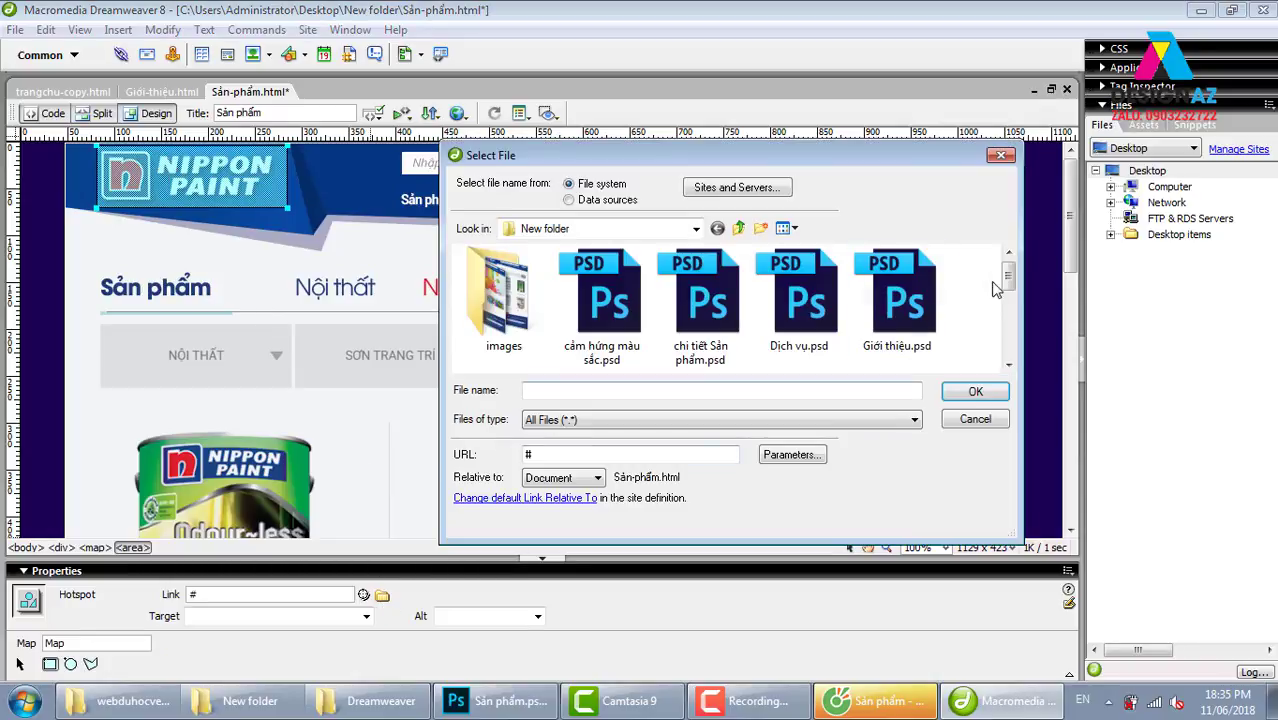
{"action": "left_click_drag", "start_coordinate": [1004, 272], "coordinate": [1004, 318]}
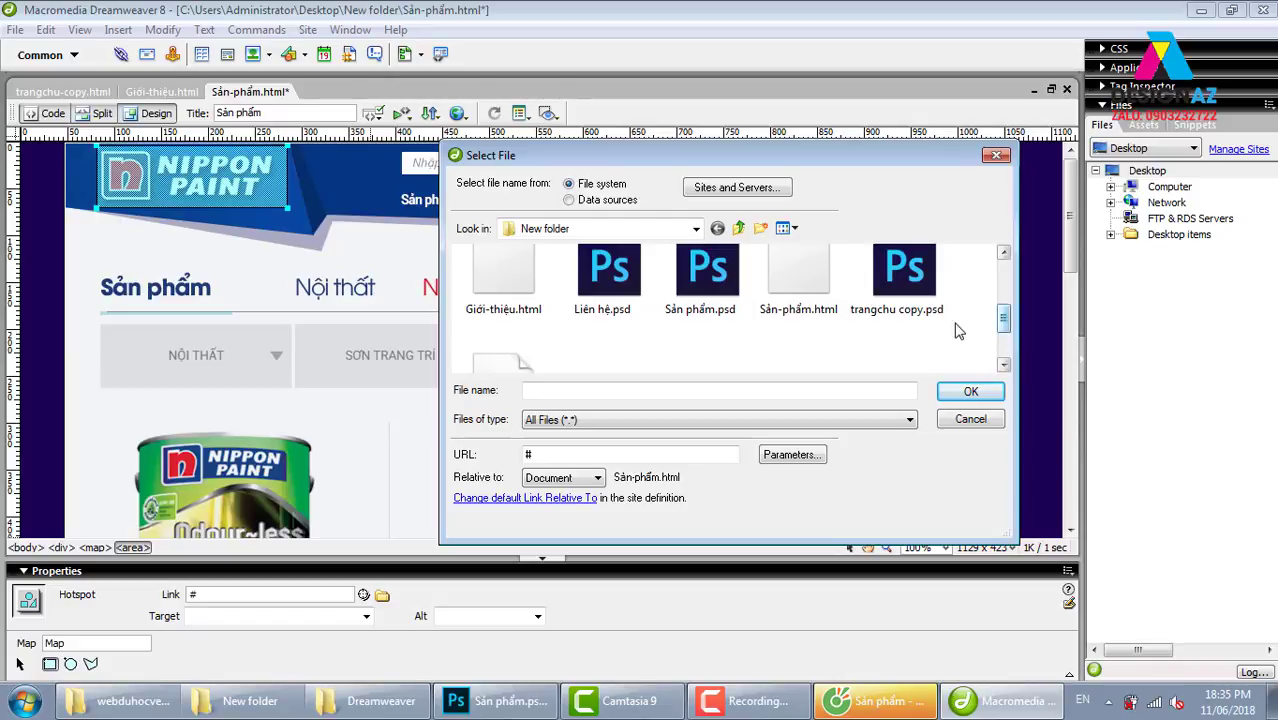
{"action": "left_click_drag", "start_coordinate": [1004, 318], "coordinate": [1004, 330]}
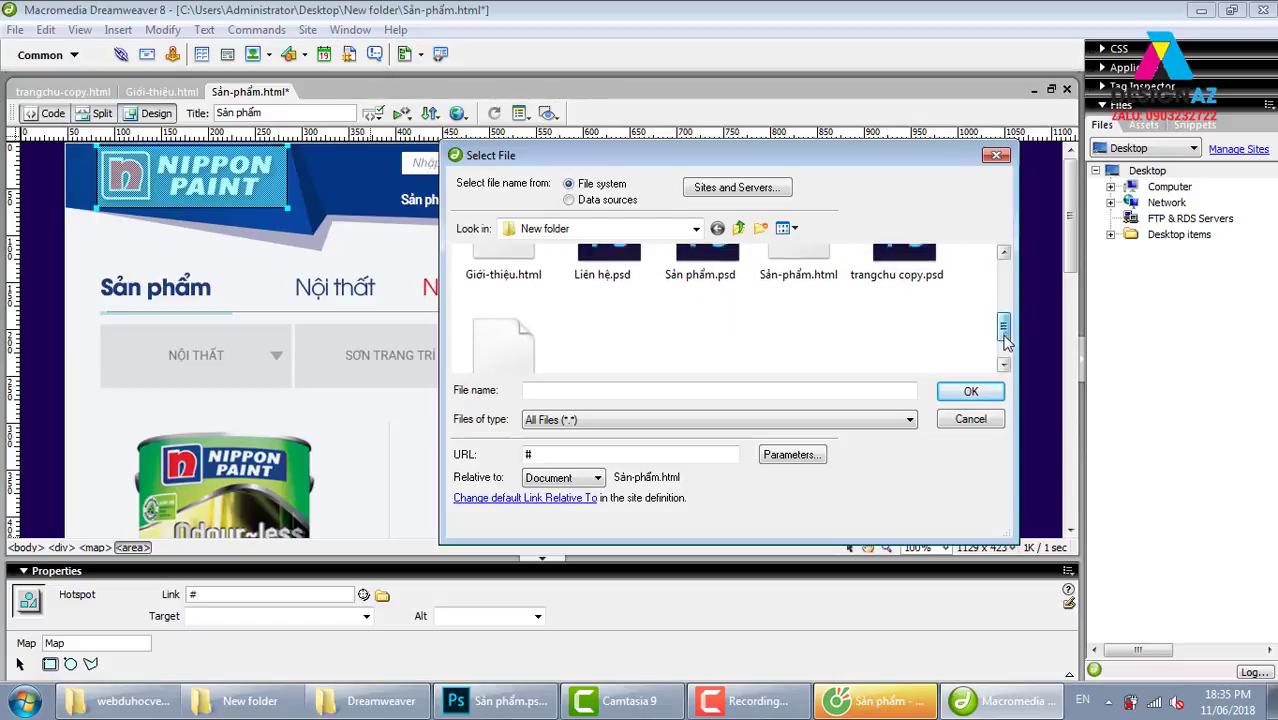
{"action": "left_click", "coordinate": [503, 335]}
{"action": "left_click", "coordinate": [970, 391]}
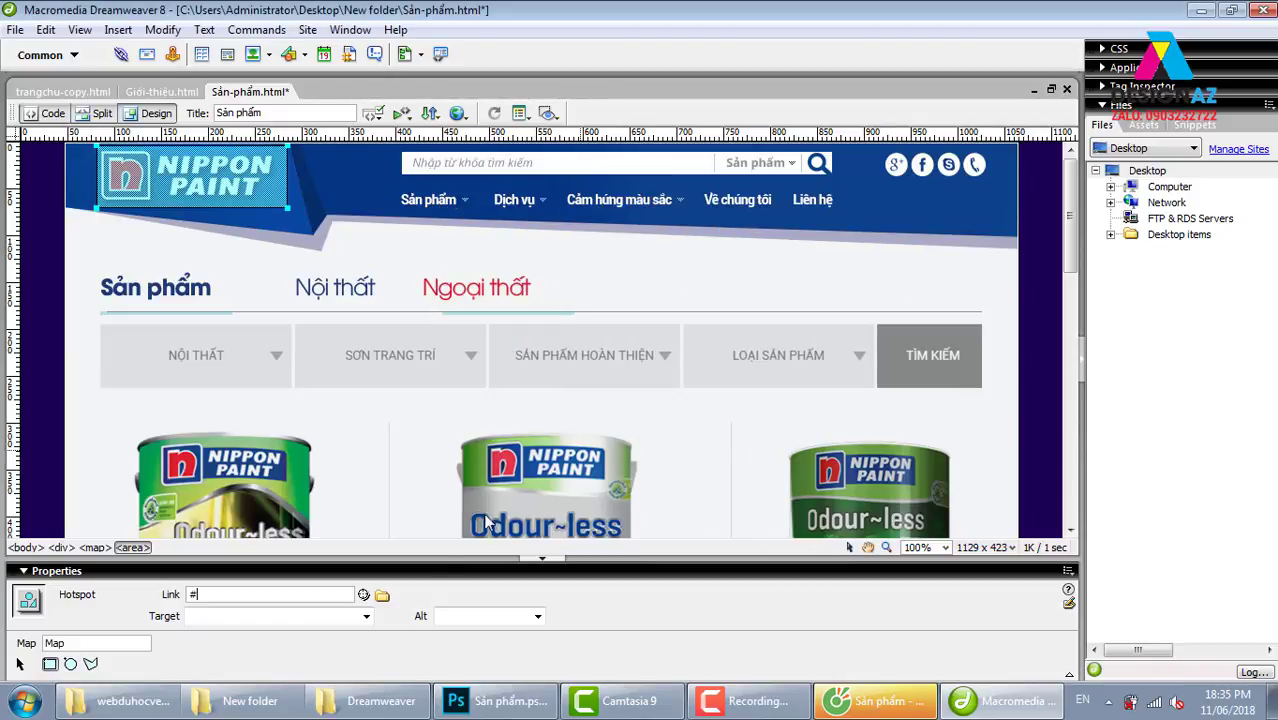
Step: Clear the # placeholder, relink the logo hotspot to trangchu-copy.html, and save the page
{"action": "key", "text": "BackSpace"}
{"action": "left_click", "coordinate": [382, 595]}
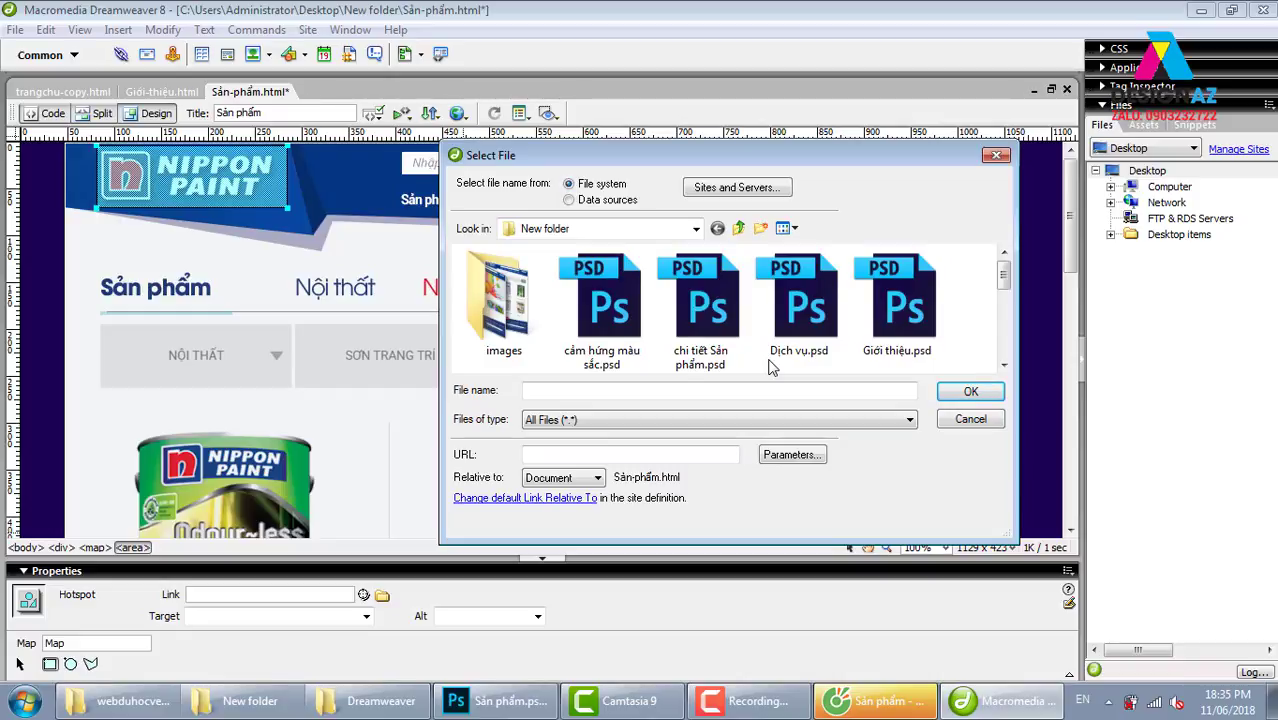
{"action": "left_click_drag", "start_coordinate": [1004, 272], "coordinate": [1008, 316]}
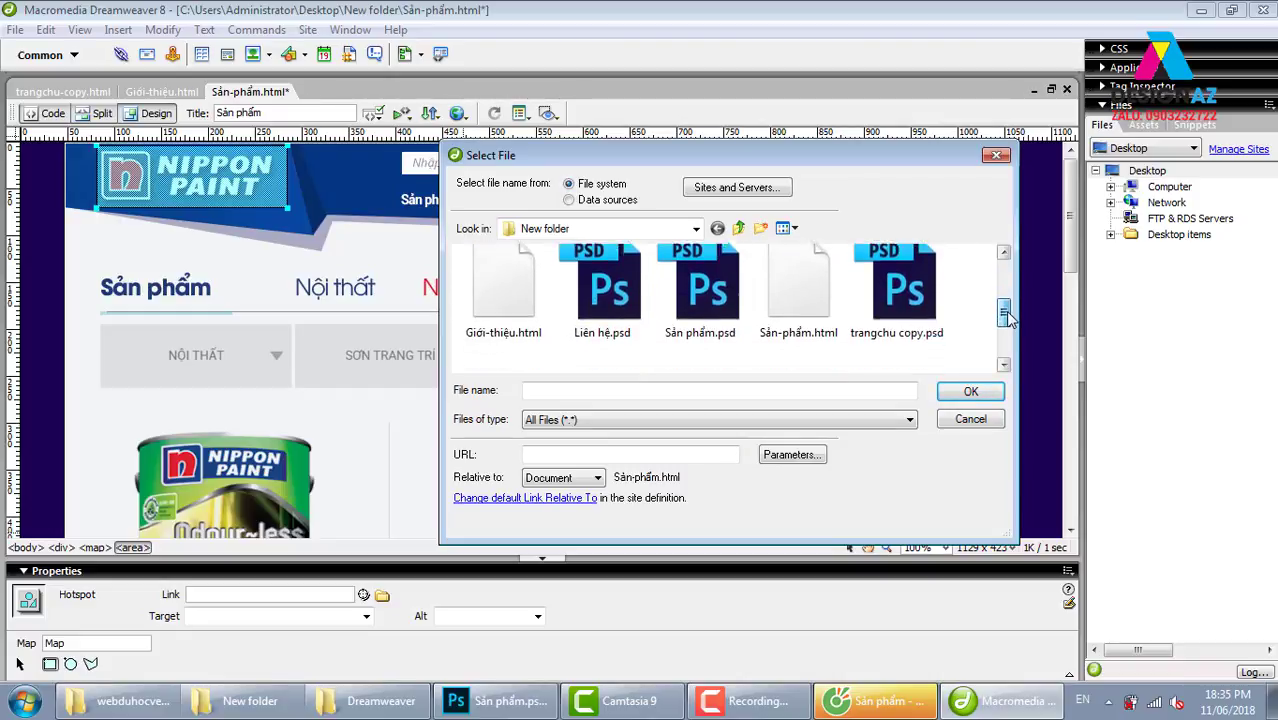
{"action": "scroll", "coordinate": [686, 338], "scroll_direction": "down", "scroll_amount": 1}
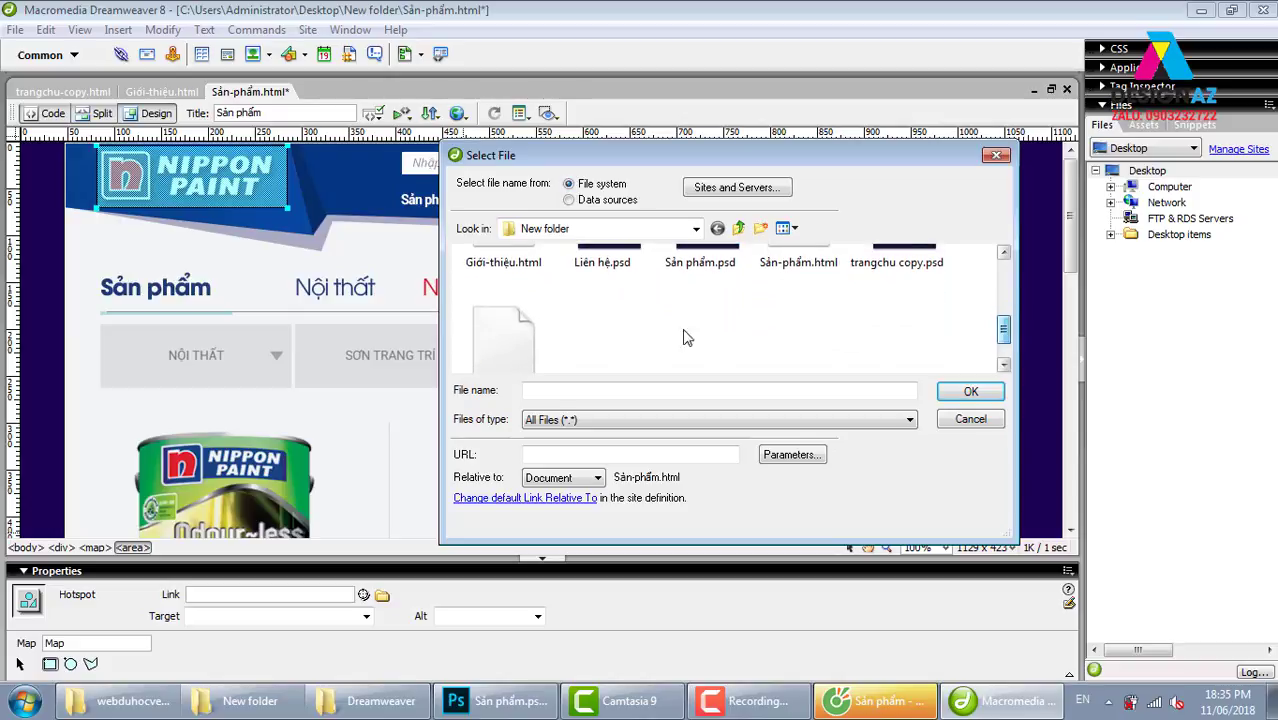
{"action": "left_click", "coordinate": [503, 340]}
{"action": "left_click", "coordinate": [970, 391]}
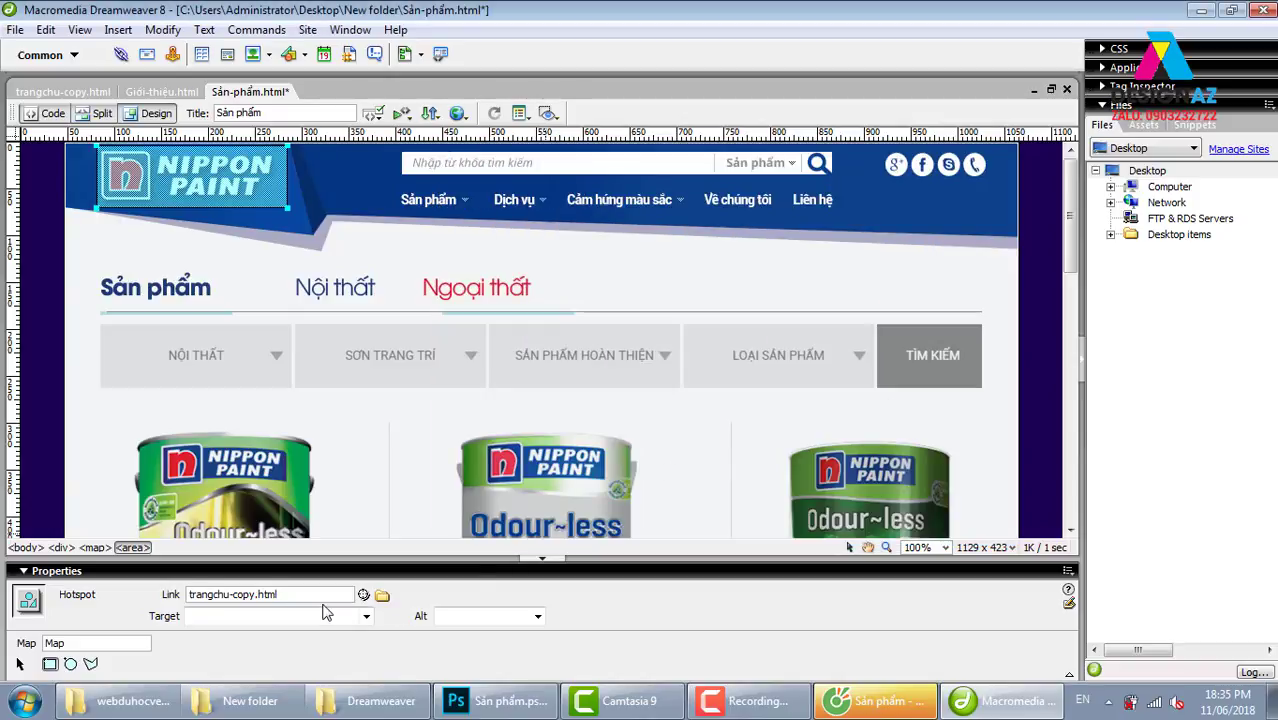
{"action": "key", "text": "ctrl+s"}
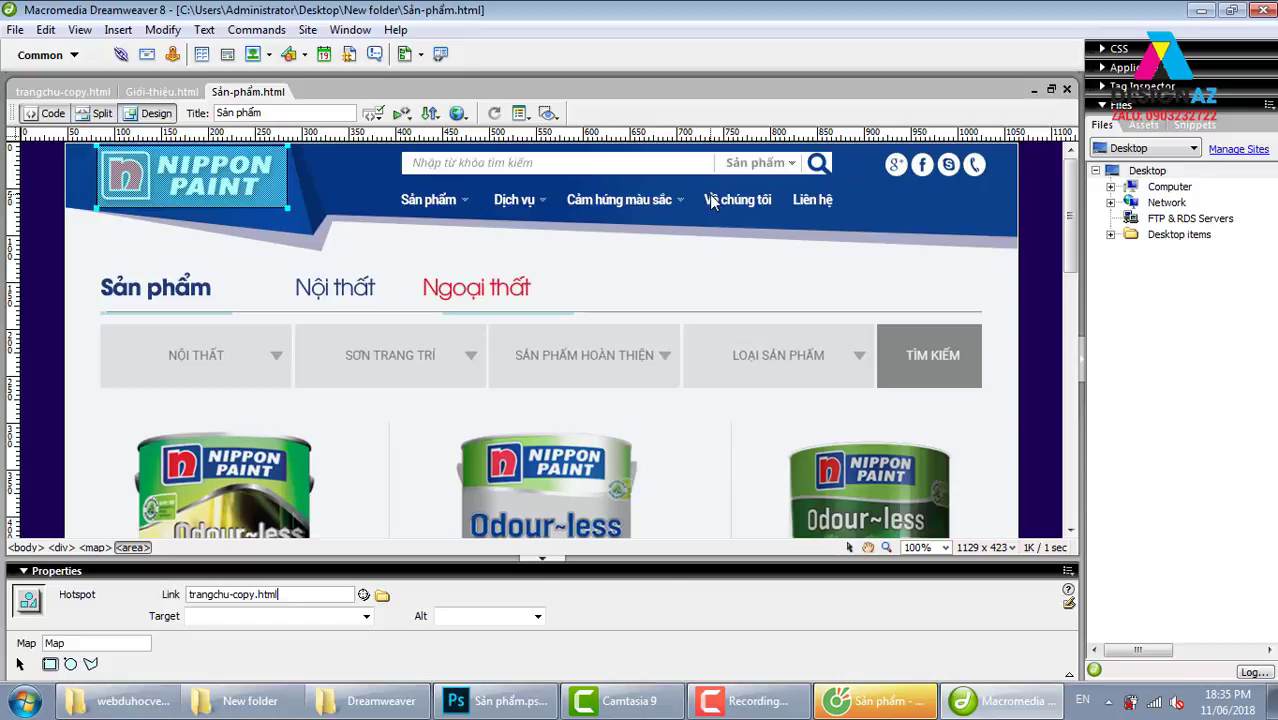
{"action": "left_click", "coordinate": [720, 245]}
{"action": "scroll", "coordinate": [720, 245], "scroll_direction": "down", "scroll_amount": 10}
{"action": "scroll", "coordinate": [739, 258], "scroll_direction": "up", "scroll_amount": 5}
{"action": "scroll", "coordinate": [739, 258], "scroll_direction": "up", "scroll_amount": 5}
Step: Select the Về chúng tôi hotspot and choose Giới-thiệu.html as its link target
{"action": "scroll", "coordinate": [760, 240], "scroll_direction": "up", "scroll_amount": 1}
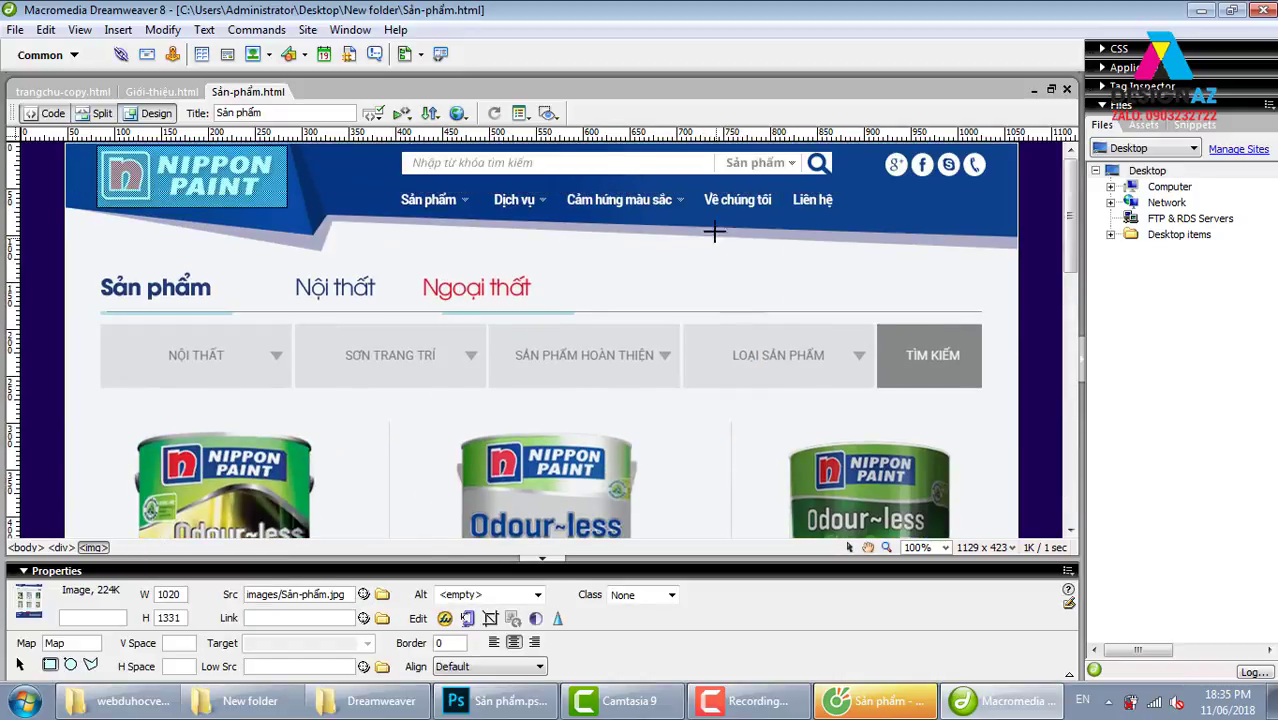
{"action": "left_click", "coordinate": [743, 205]}
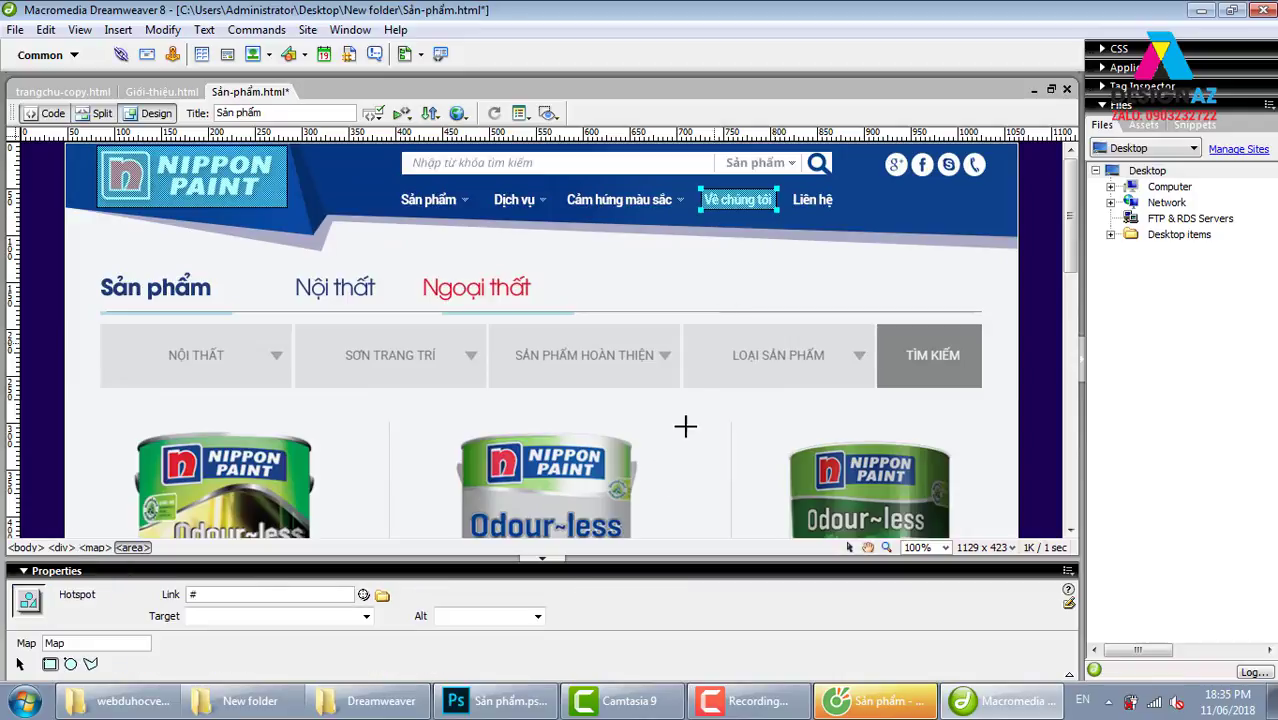
{"action": "left_click", "coordinate": [382, 595]}
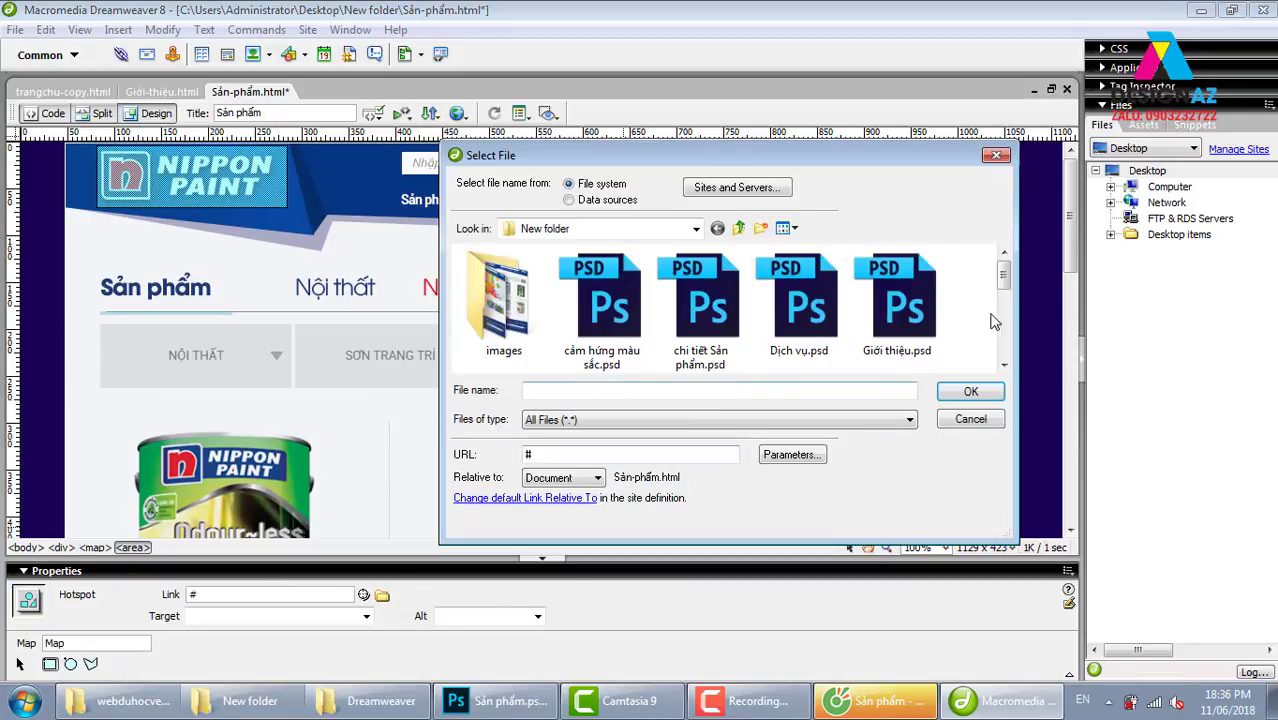
{"action": "left_click_drag", "start_coordinate": [1004, 268], "coordinate": [1004, 316]}
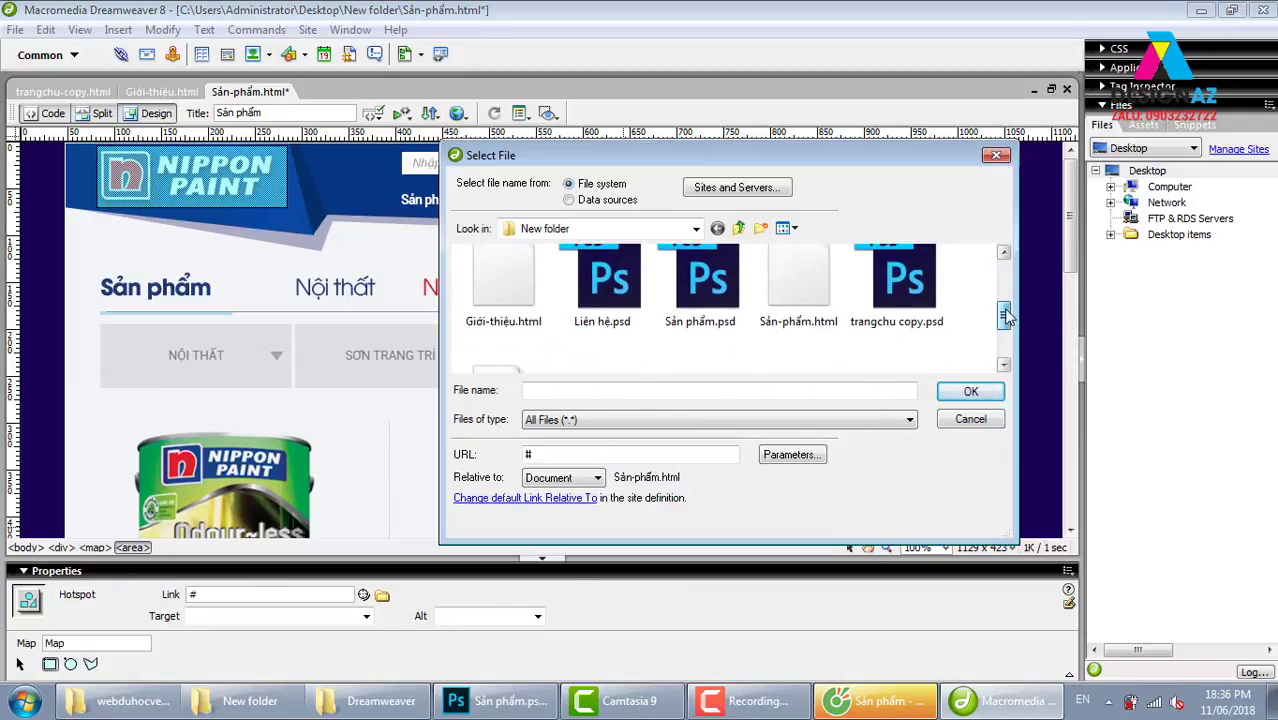
{"action": "left_click", "coordinate": [503, 290]}
{"action": "left_click", "coordinate": [970, 391]}
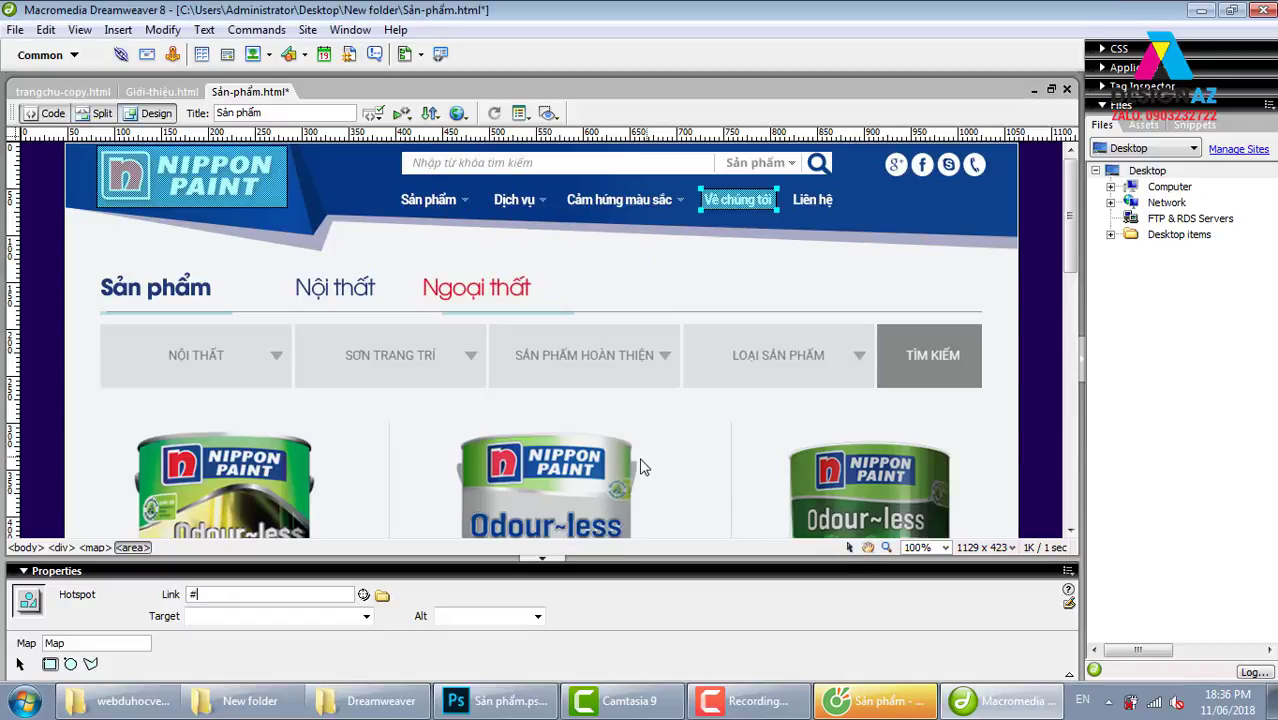
Step: Clear the # placeholder, set the link to Giới-thiệu.html again, and save
{"action": "key", "text": "BackSpace"}
{"action": "left_click", "coordinate": [382, 594]}
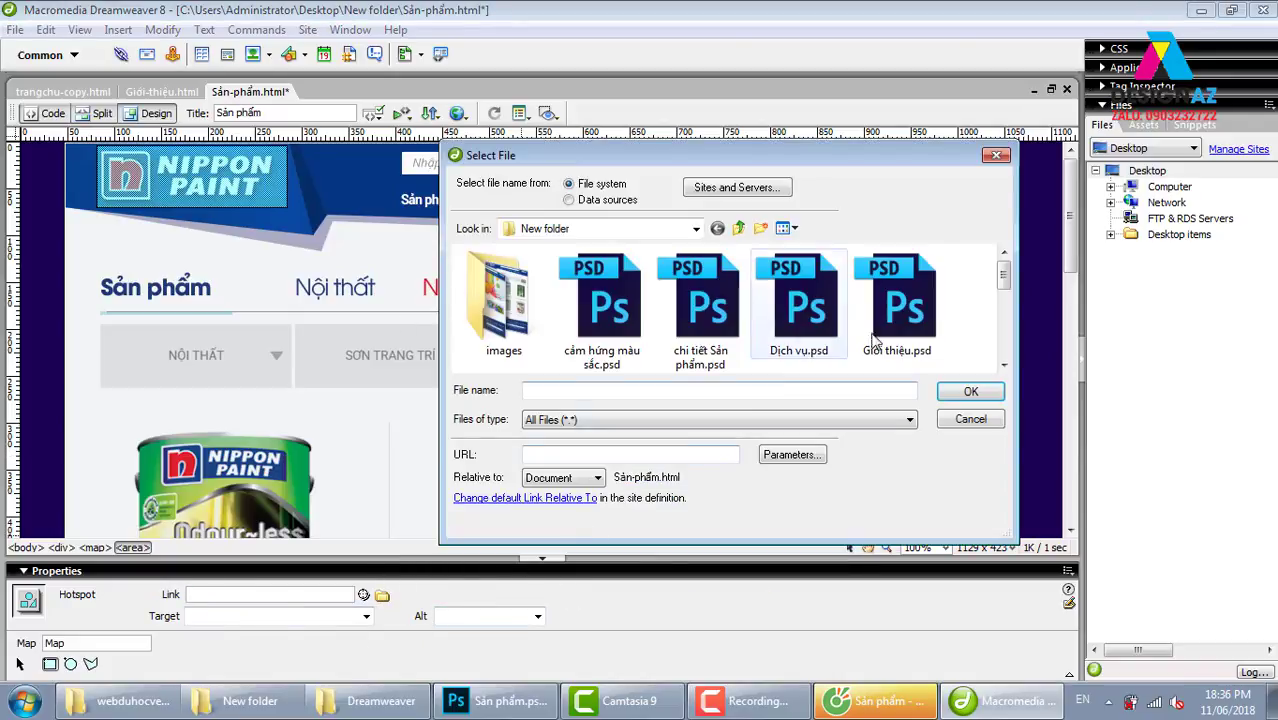
{"action": "left_click_drag", "start_coordinate": [1005, 279], "coordinate": [1001, 320]}
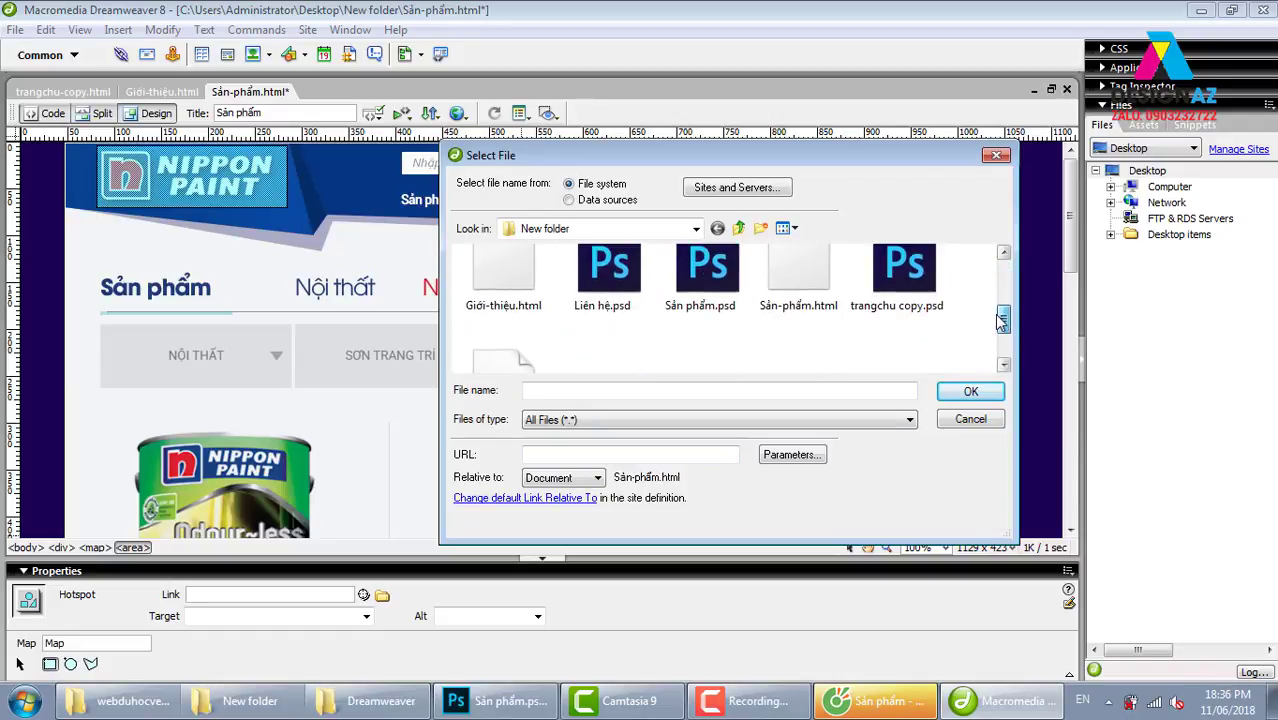
{"action": "left_click", "coordinate": [503, 285]}
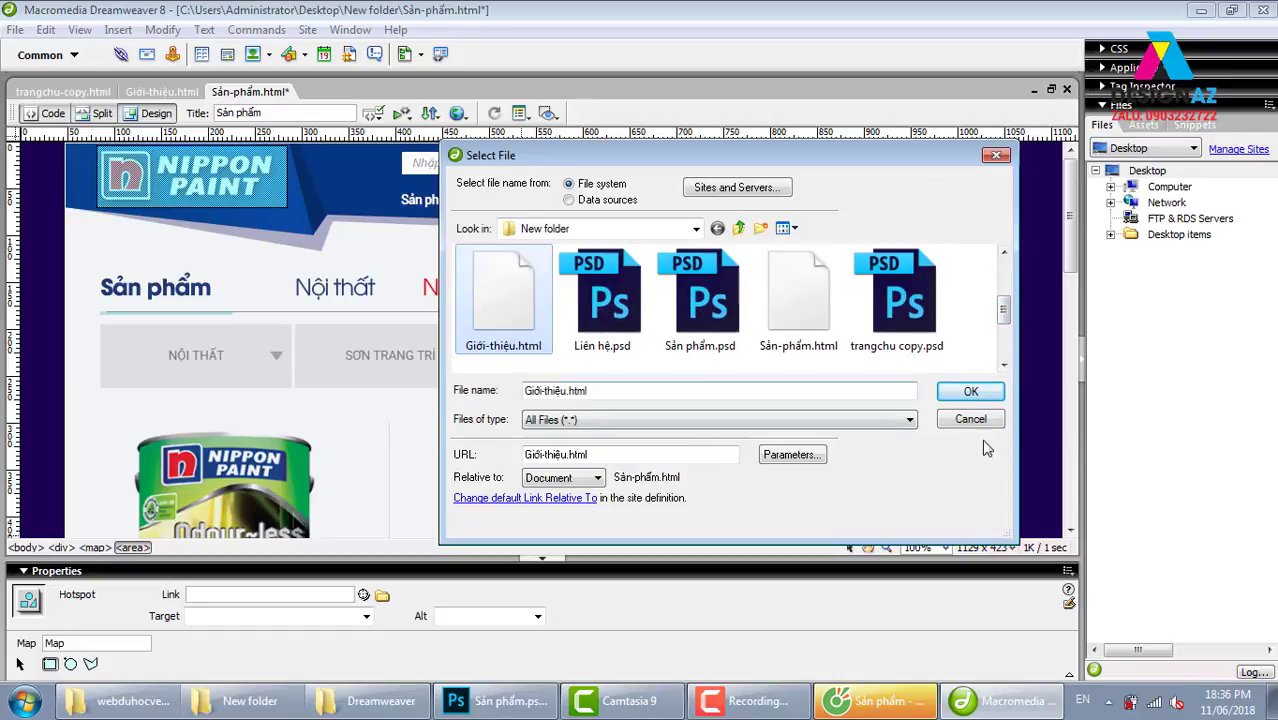
{"action": "left_click", "coordinate": [971, 392]}
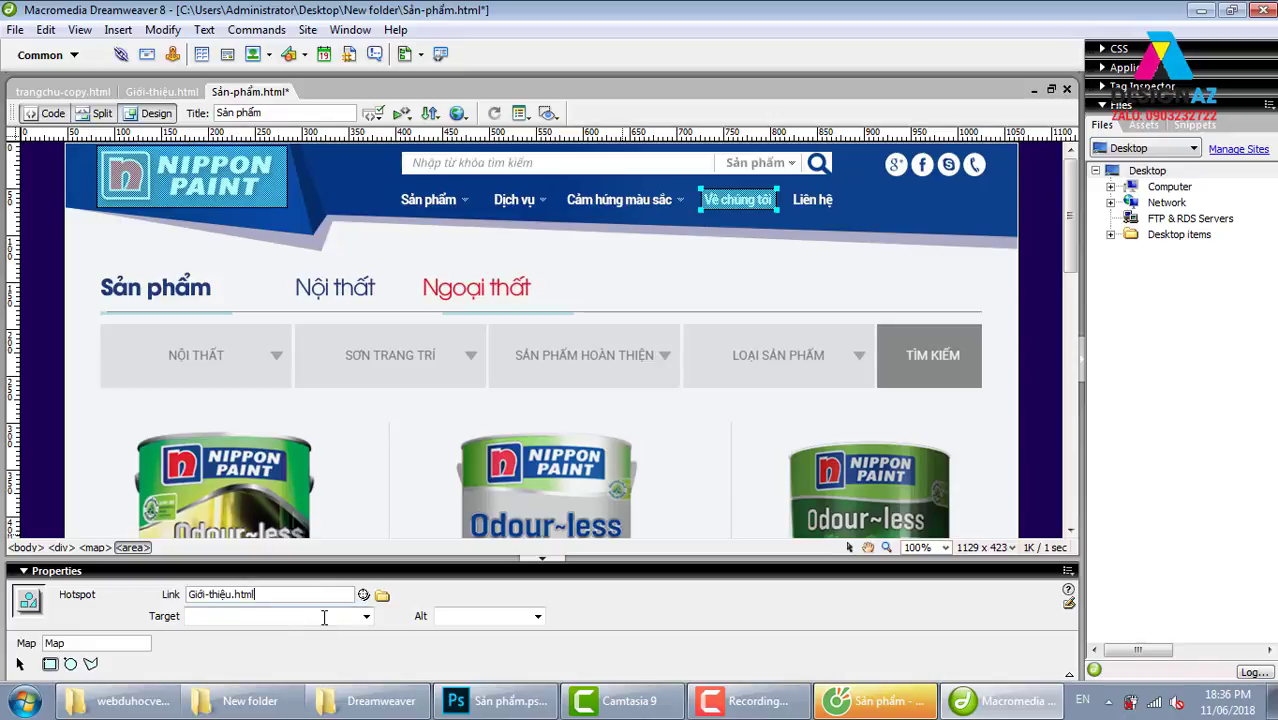
{"action": "key", "text": "ctrl+s"}
Step: Reload Sản phẩm in Cốc Cốc, test the logo and Về chúng tôi links, then reopen trangchu-copy.html
{"action": "left_click", "coordinate": [876, 706]}
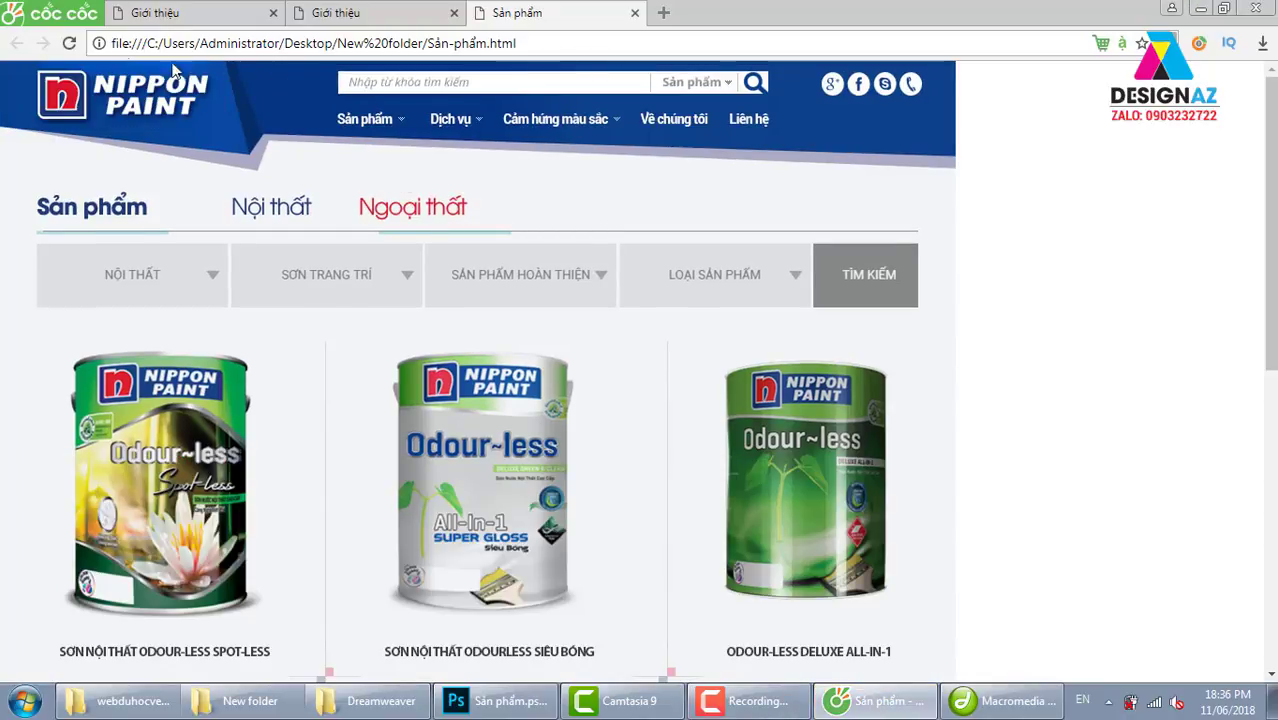
{"action": "left_click", "coordinate": [67, 44]}
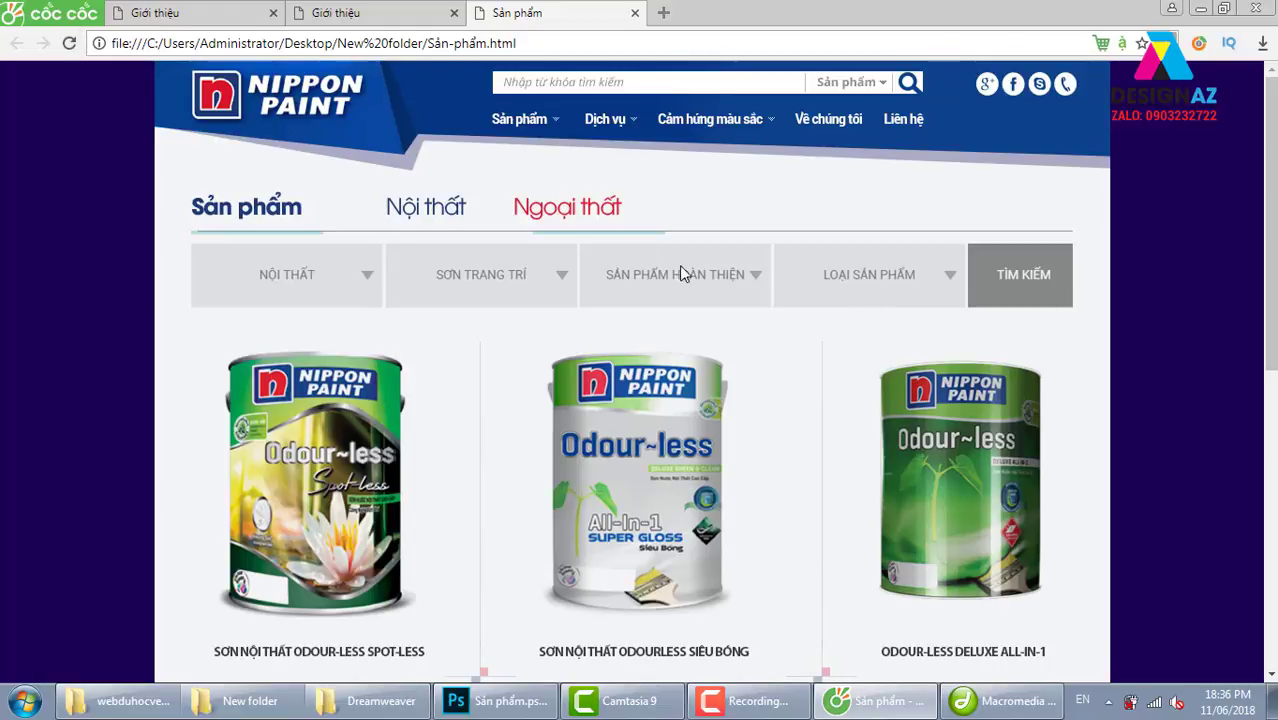
{"action": "left_click", "coordinate": [334, 112]}
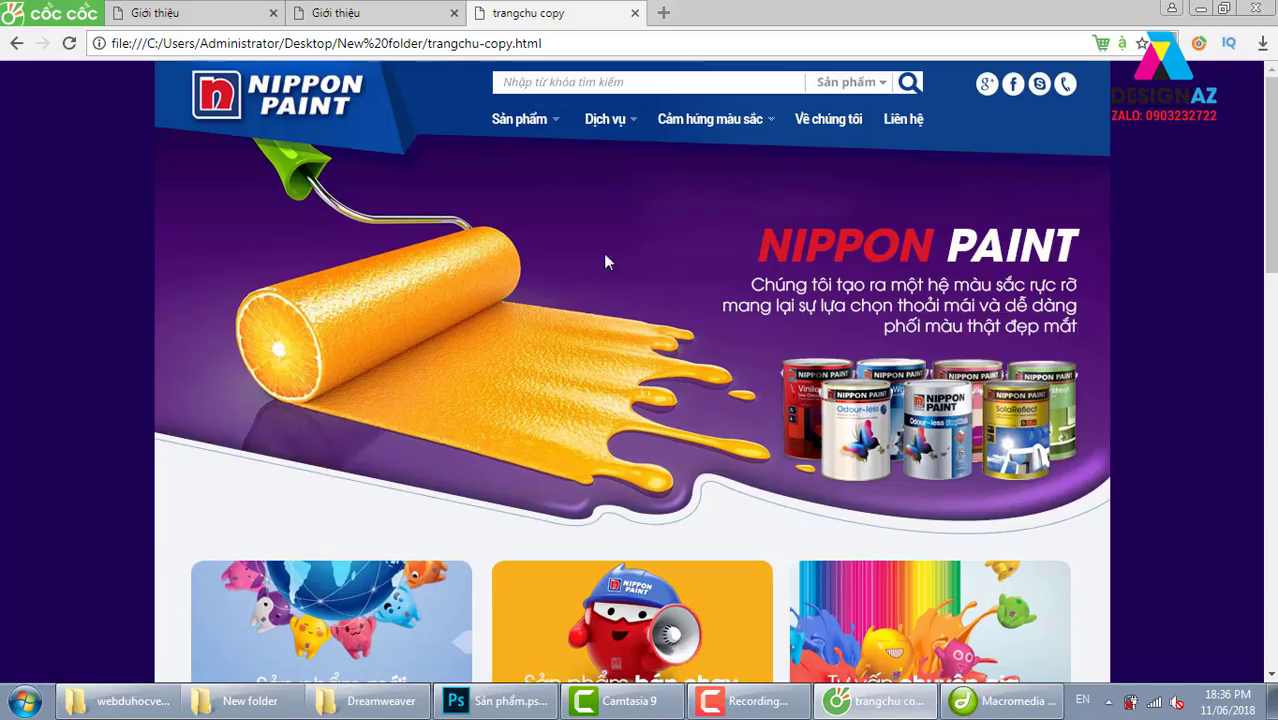
{"action": "left_click", "coordinate": [816, 128]}
{"action": "left_click", "coordinate": [303, 98]}
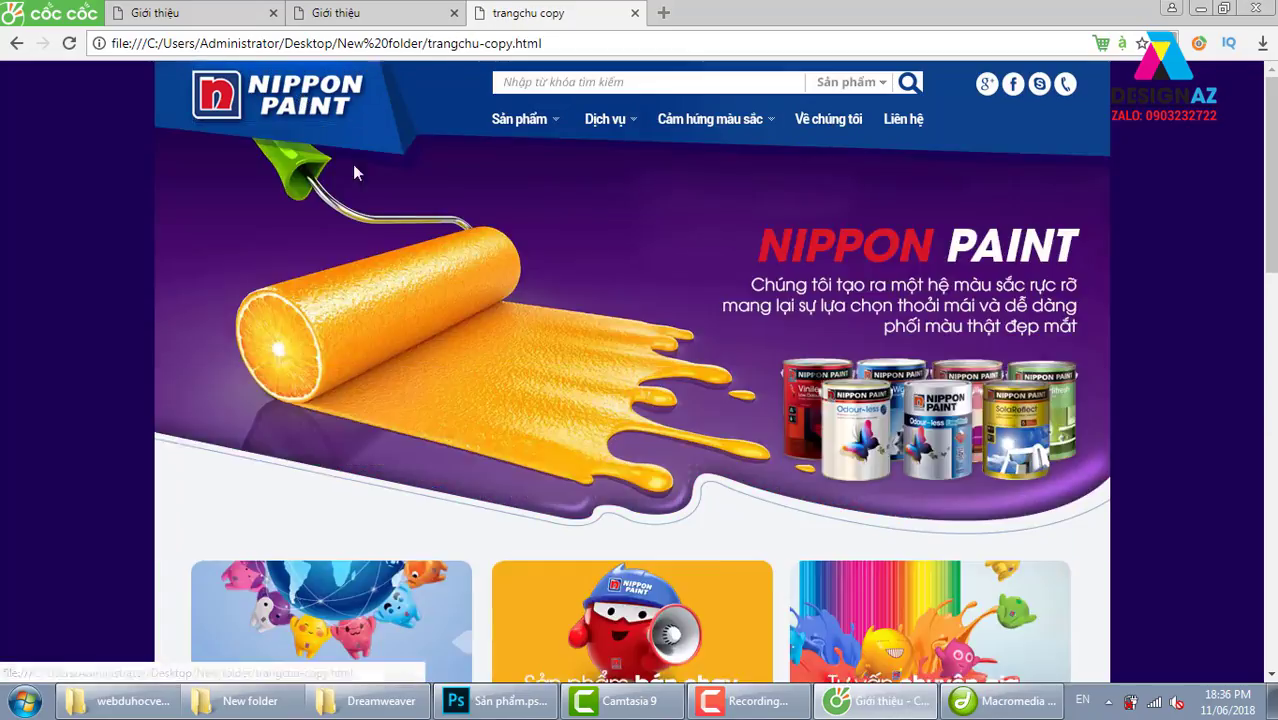
{"action": "left_click", "coordinate": [800, 120]}
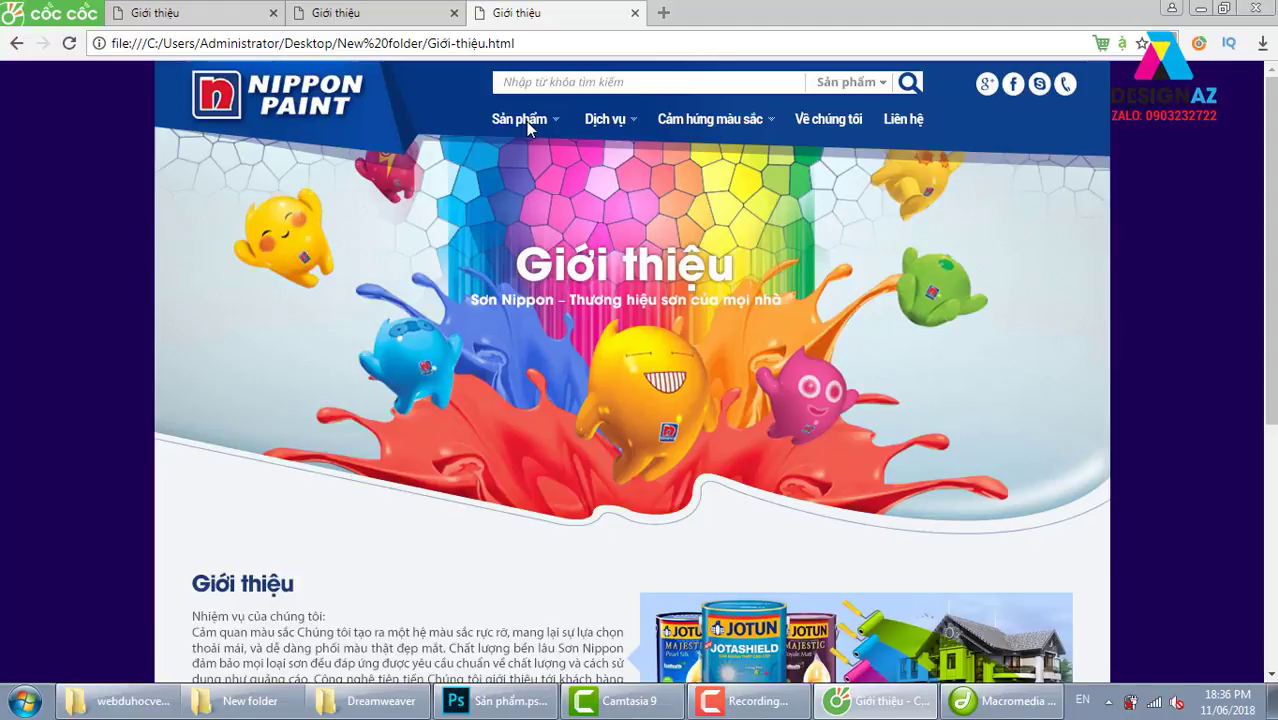
{"action": "left_click", "coordinate": [1000, 701]}
{"action": "left_click", "coordinate": [62, 91]}
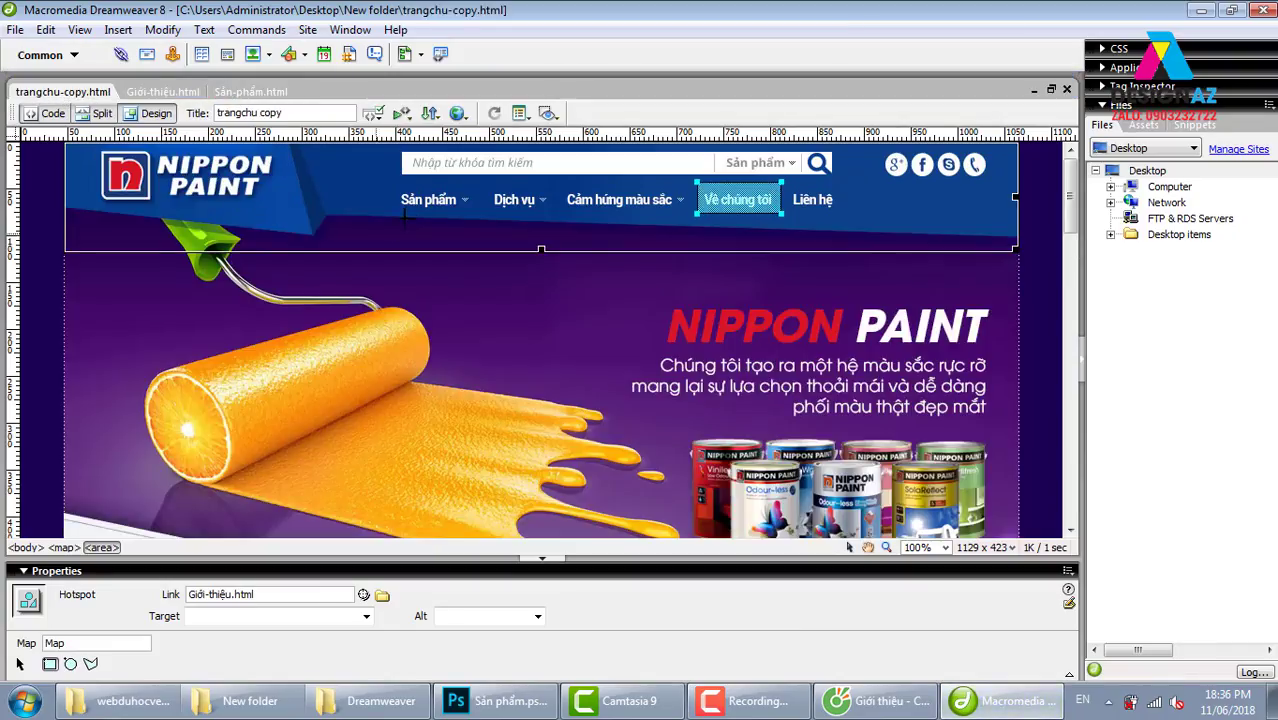
Step: Draw a rectangular hotspot over the home page's Sản phẩm menu item
{"action": "left_click_drag", "start_coordinate": [382, 181], "coordinate": [478, 217]}
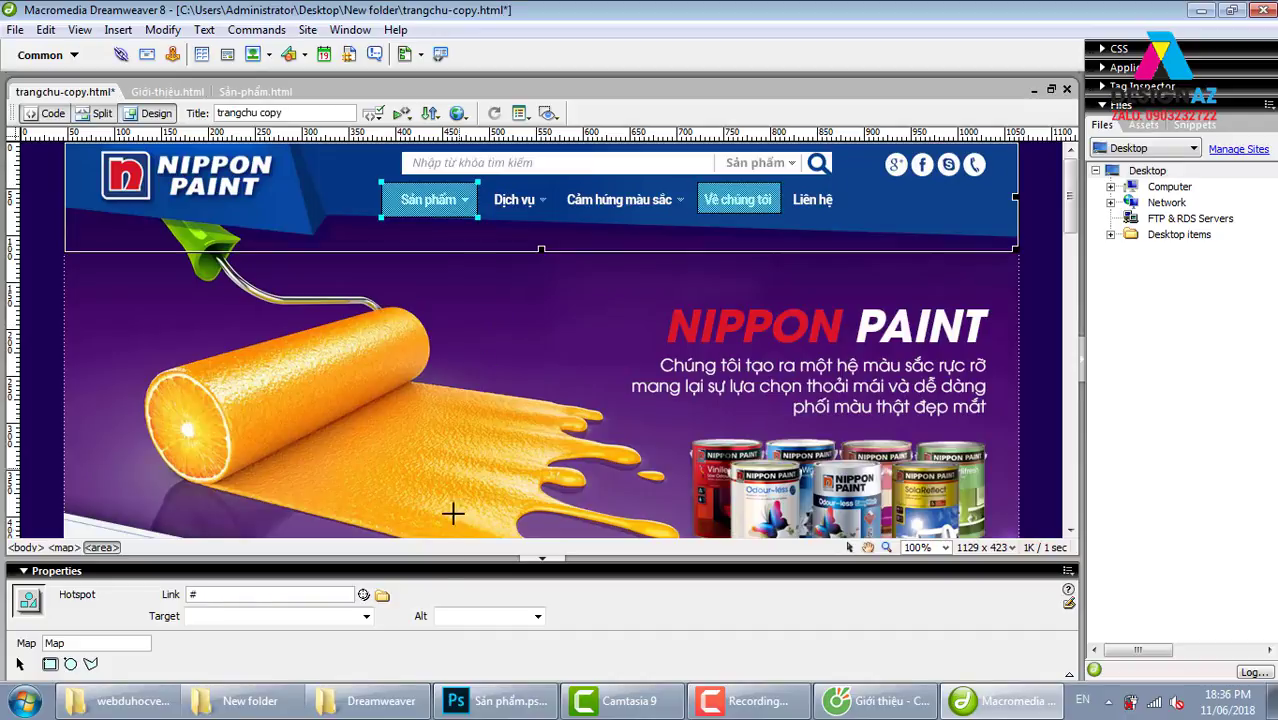
{"action": "left_click", "coordinate": [382, 595]}
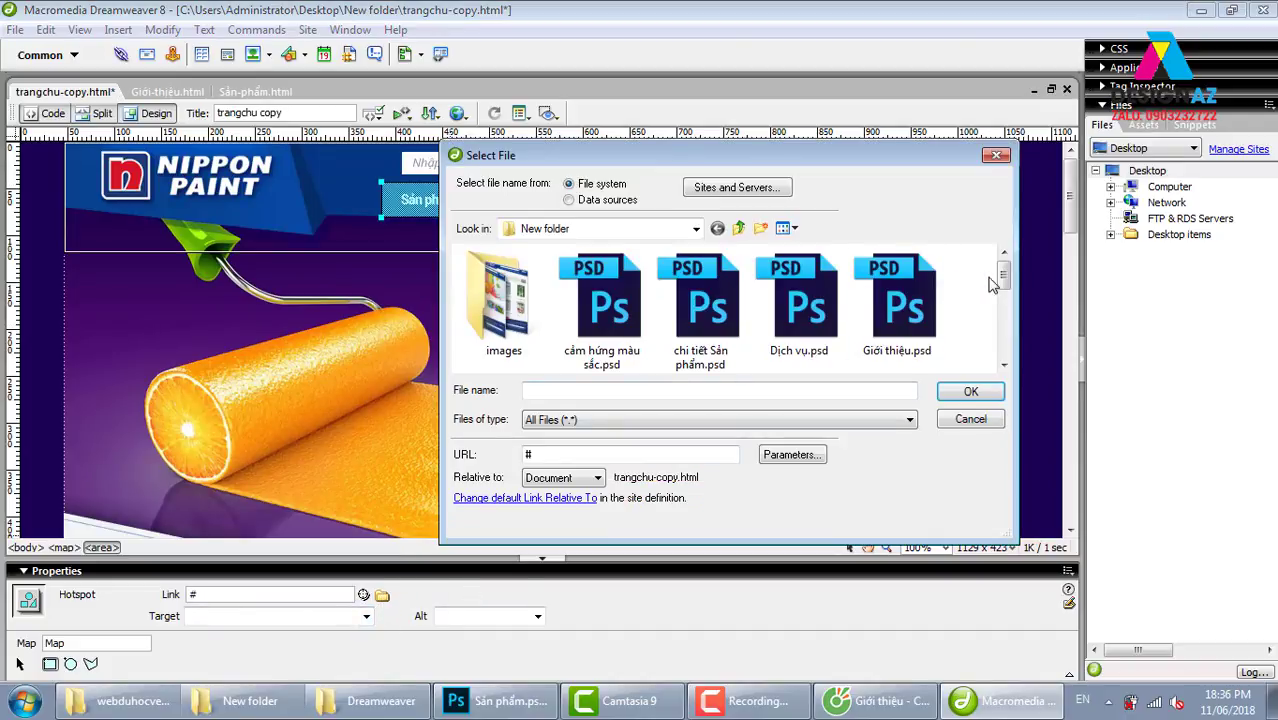
{"action": "left_click_drag", "start_coordinate": [1004, 274], "coordinate": [1005, 325]}
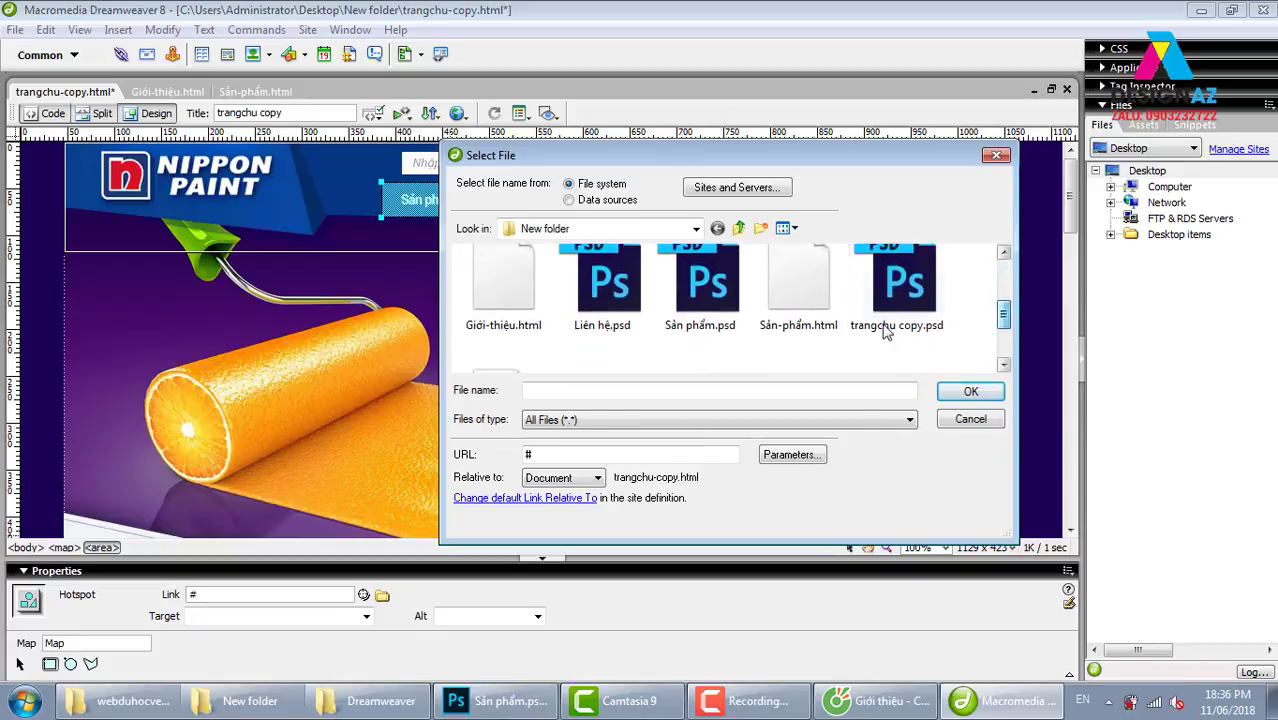
{"action": "left_click", "coordinate": [798, 285]}
{"action": "left_click", "coordinate": [970, 391]}
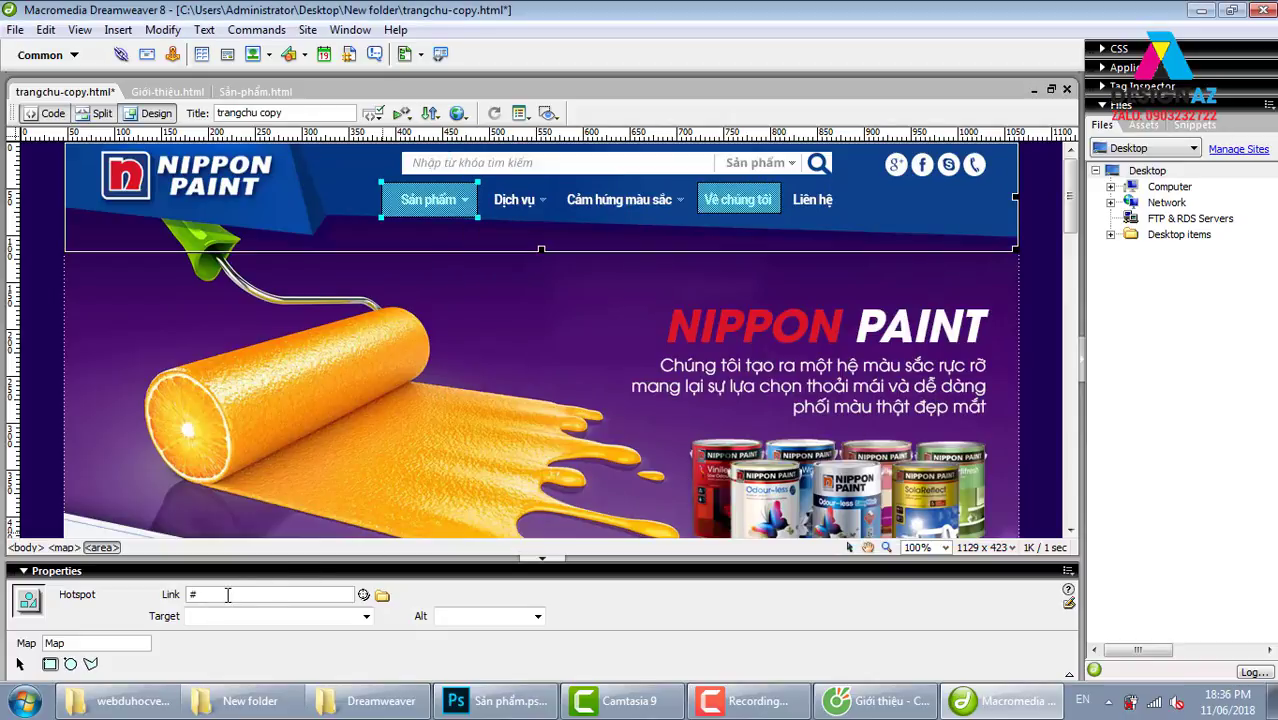
Step: Clear the # placeholder, link the hotspot to Sản-phẩm.html, and save the home page
{"action": "key", "text": "BackSpace"}
{"action": "left_click", "coordinate": [382, 595]}
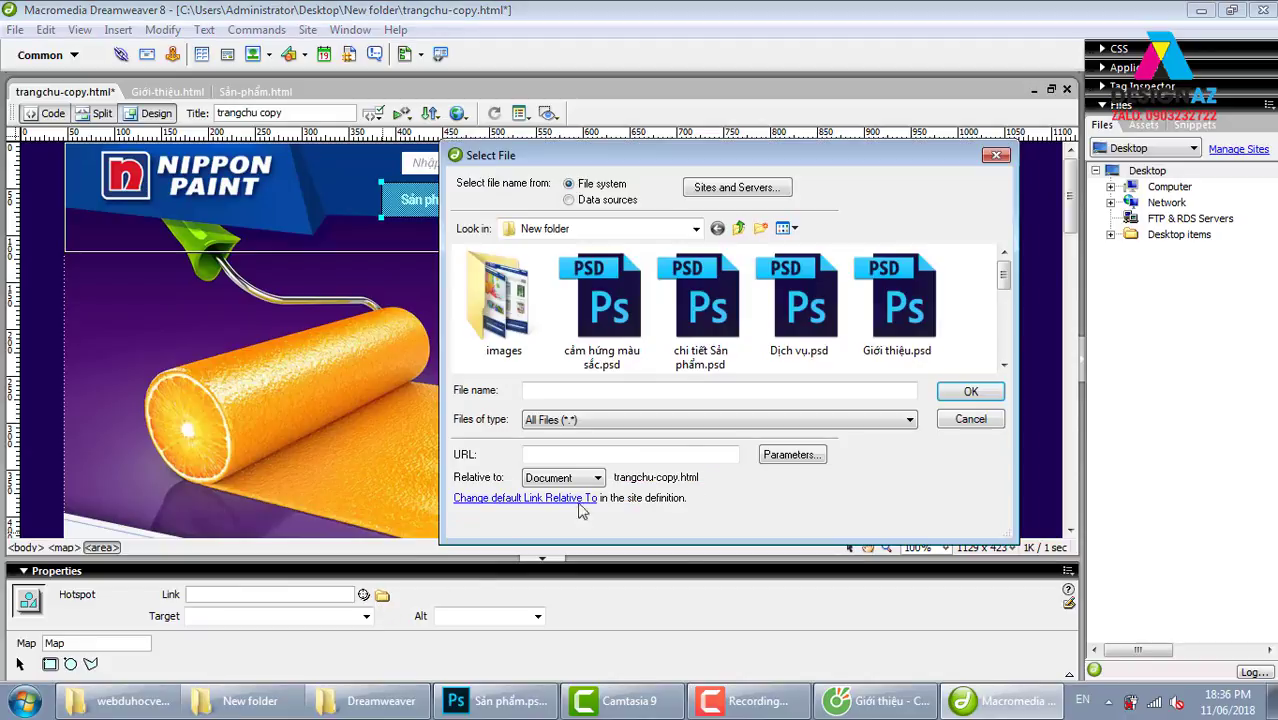
{"action": "left_click", "coordinate": [770, 305]}
{"action": "scroll", "coordinate": [730, 308], "scroll_direction": "down", "scroll_amount": 1}
{"action": "left_click", "coordinate": [699, 310]}
{"action": "left_click", "coordinate": [797, 310]}
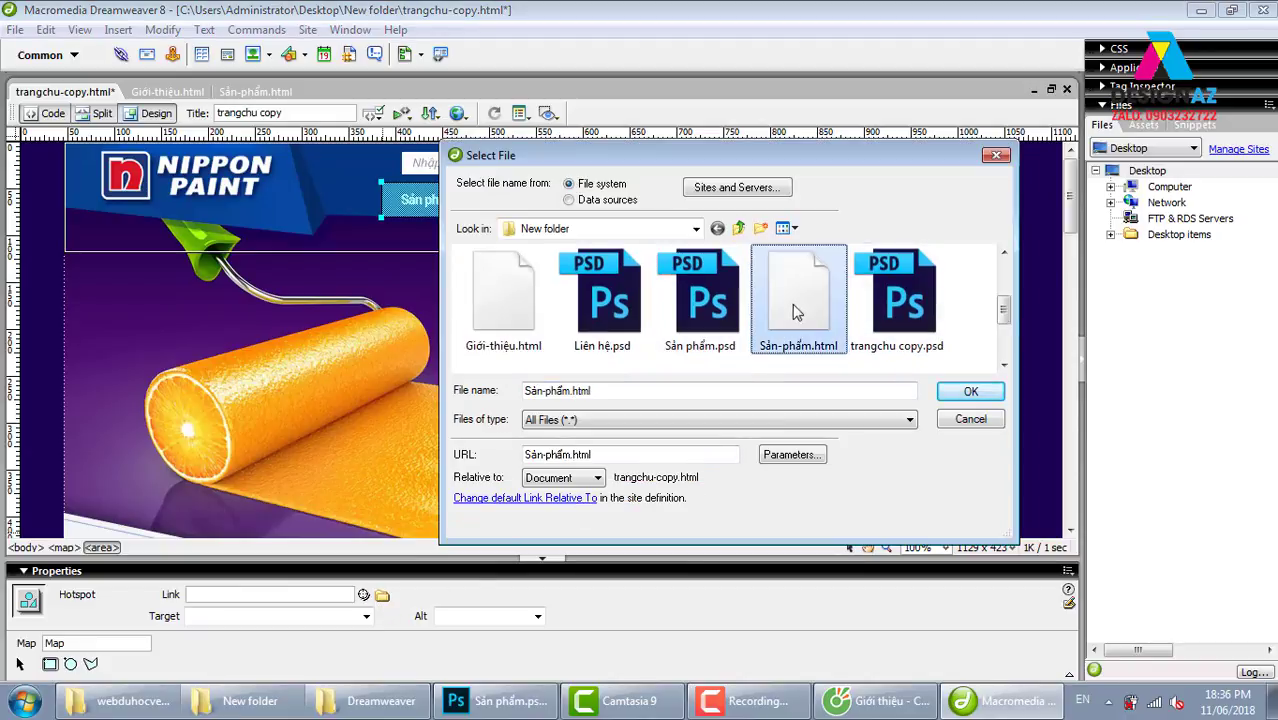
{"action": "left_click", "coordinate": [991, 398]}
{"action": "key", "text": "ctrl+s"}
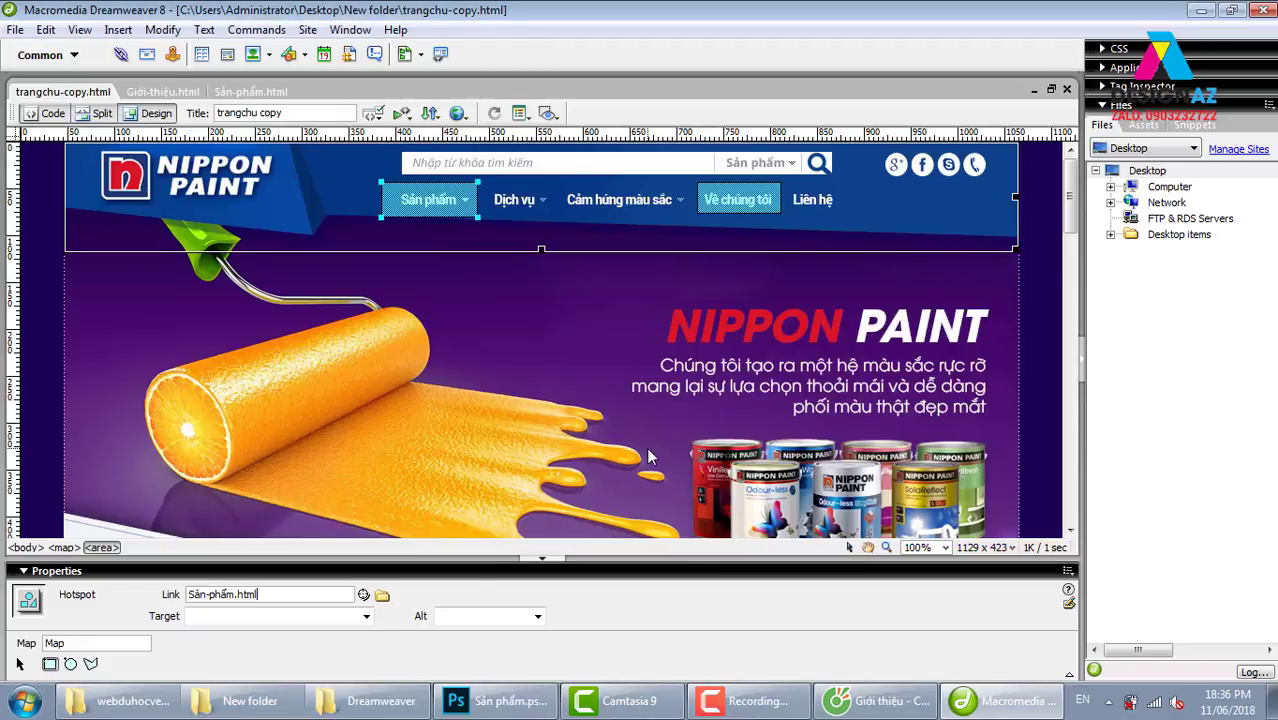
Step: In Cốc Cốc, test the logo, Sản phẩm and Về chúng tôi links, ending on the home page
{"action": "left_click", "coordinate": [875, 700]}
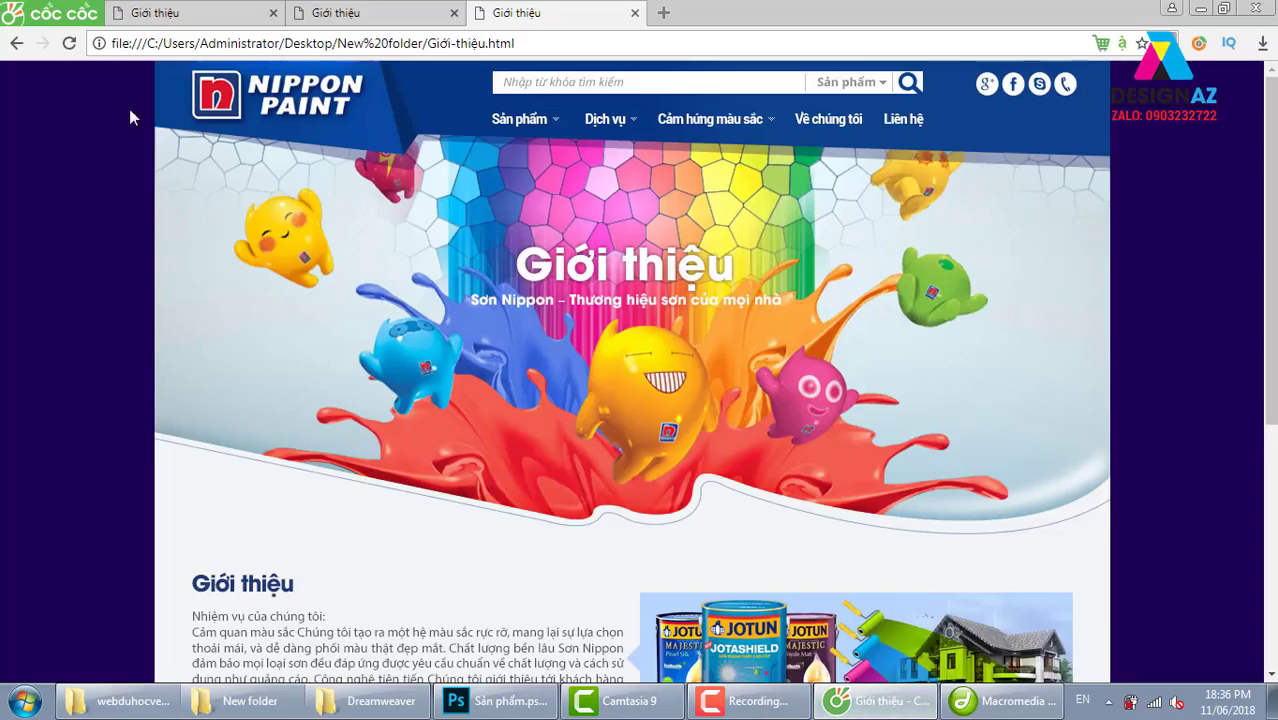
{"action": "left_click", "coordinate": [325, 98]}
{"action": "left_click", "coordinate": [525, 120]}
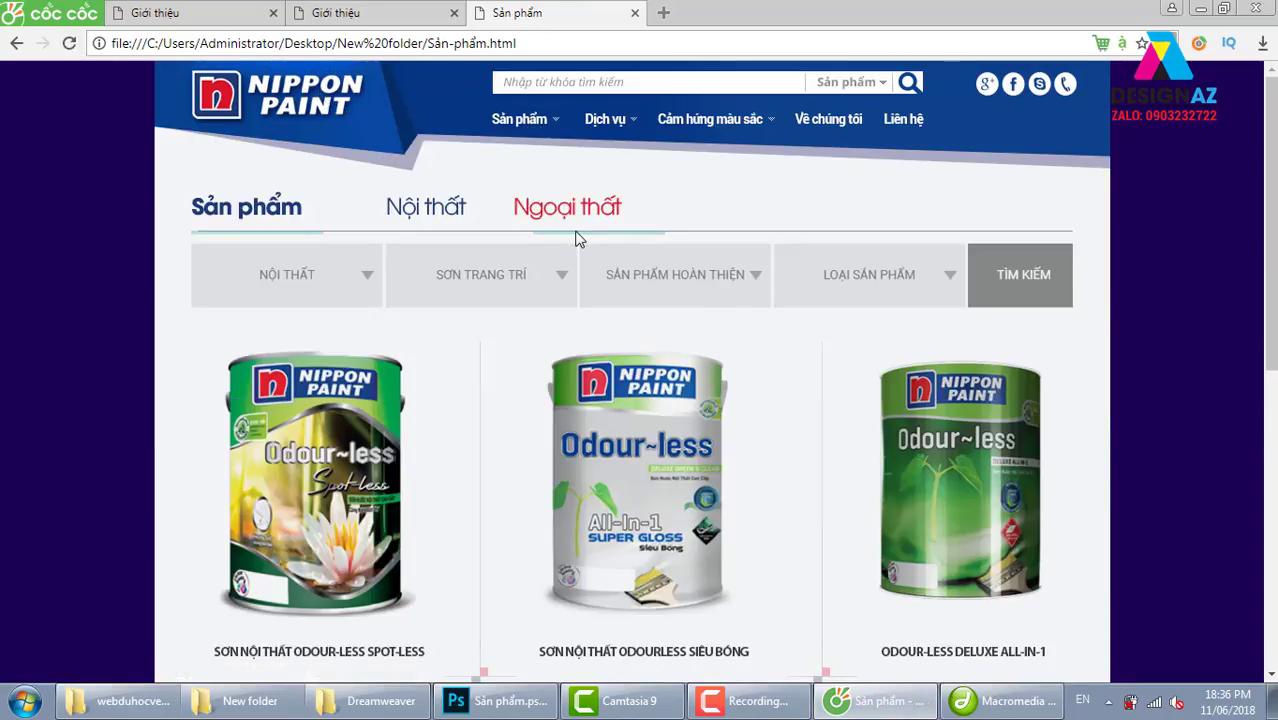
{"action": "left_click", "coordinate": [822, 125]}
{"action": "left_click", "coordinate": [325, 92]}
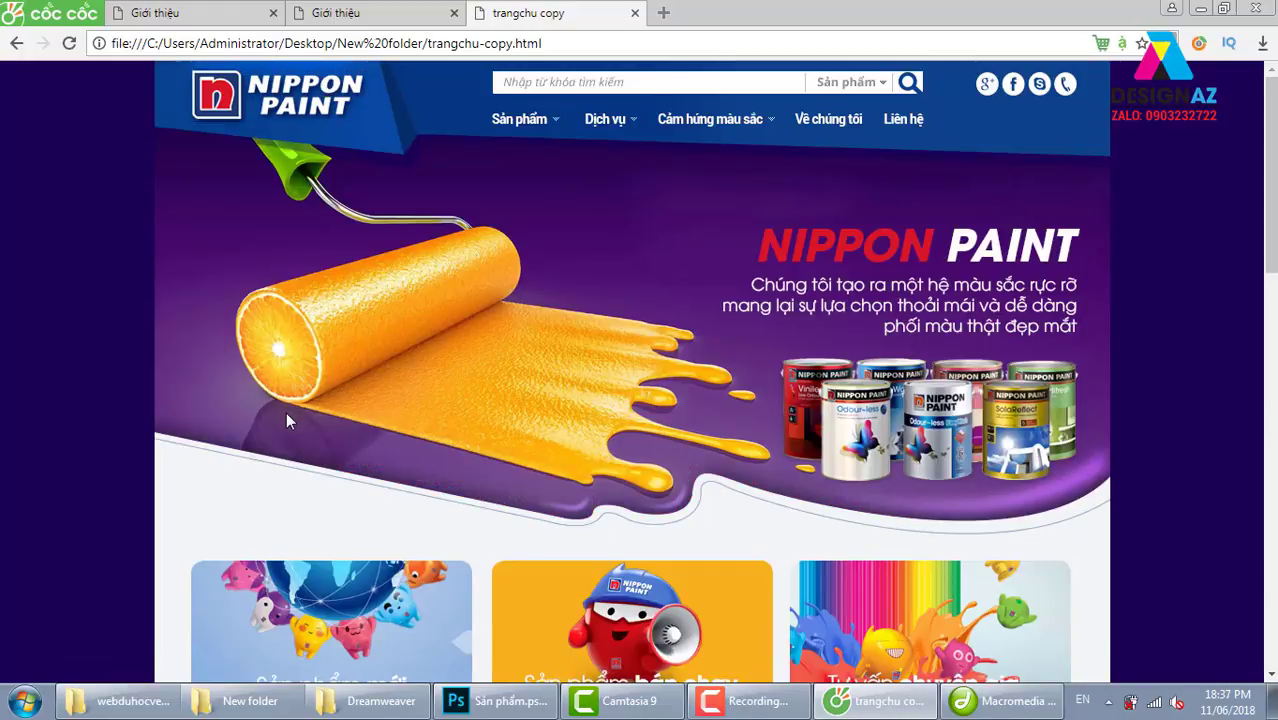
Step: Scroll through the home page from banner to product list and back up
{"action": "scroll", "coordinate": [474, 298], "scroll_direction": "down", "scroll_amount": 2}
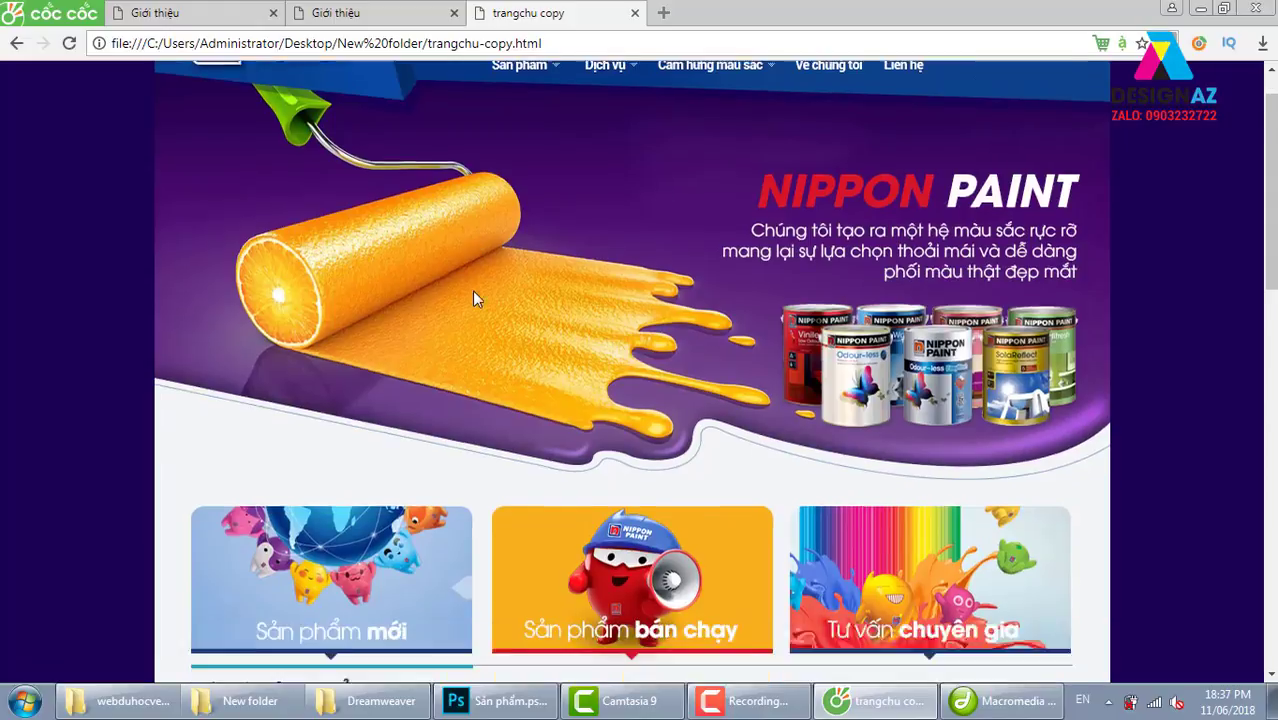
{"action": "scroll", "coordinate": [474, 298], "scroll_direction": "down", "scroll_amount": 8}
{"action": "scroll", "coordinate": [474, 298], "scroll_direction": "down", "scroll_amount": 4}
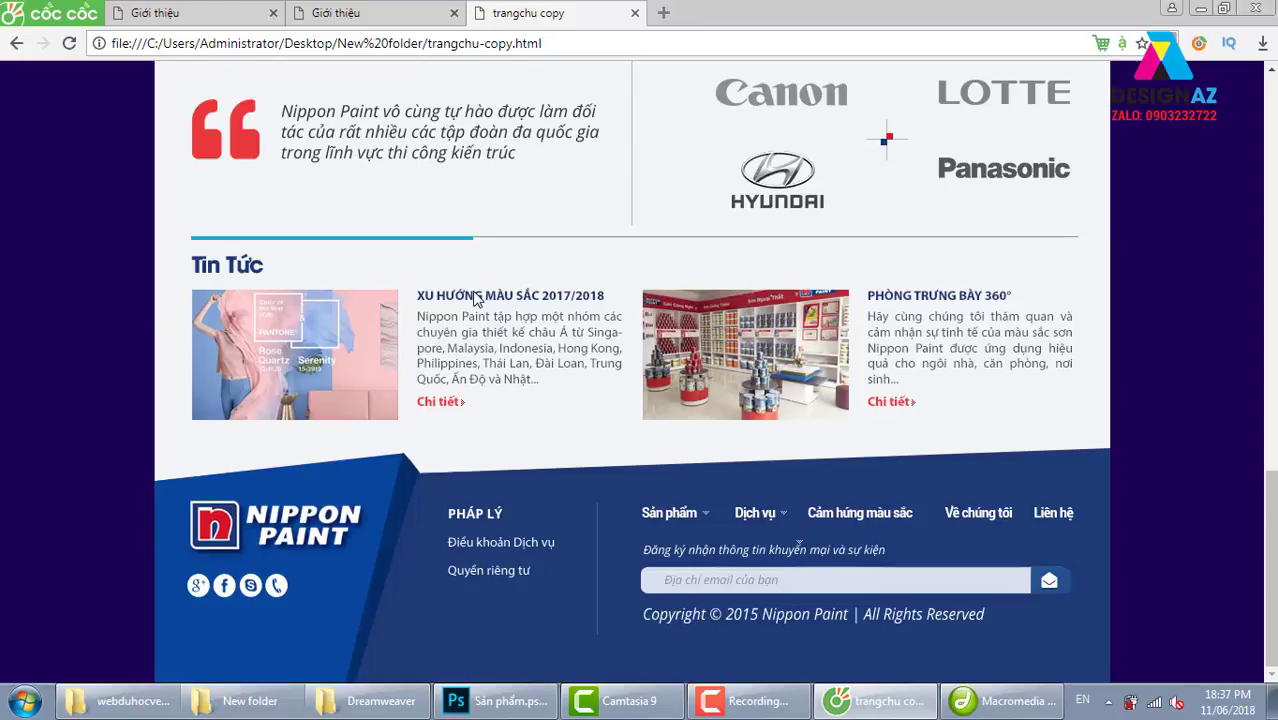
{"action": "scroll", "coordinate": [480, 305], "scroll_direction": "up", "scroll_amount": 6}
{"action": "scroll", "coordinate": [500, 325], "scroll_direction": "up", "scroll_amount": 6}
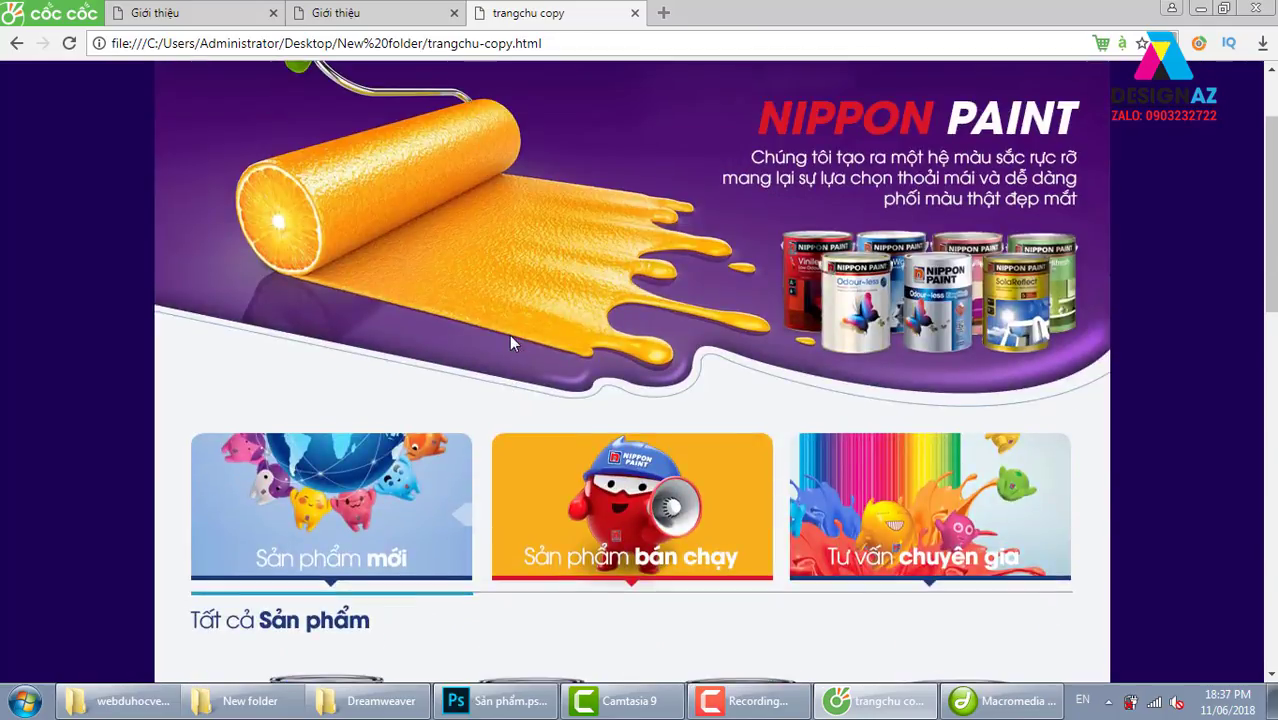
{"action": "scroll", "coordinate": [509, 334], "scroll_direction": "down", "scroll_amount": 1}
{"action": "scroll", "coordinate": [509, 334], "scroll_direction": "down", "scroll_amount": 5}
{"action": "scroll", "coordinate": [509, 334], "scroll_direction": "down", "scroll_amount": 5}
{"action": "scroll", "coordinate": [510, 317], "scroll_direction": "up", "scroll_amount": 6}
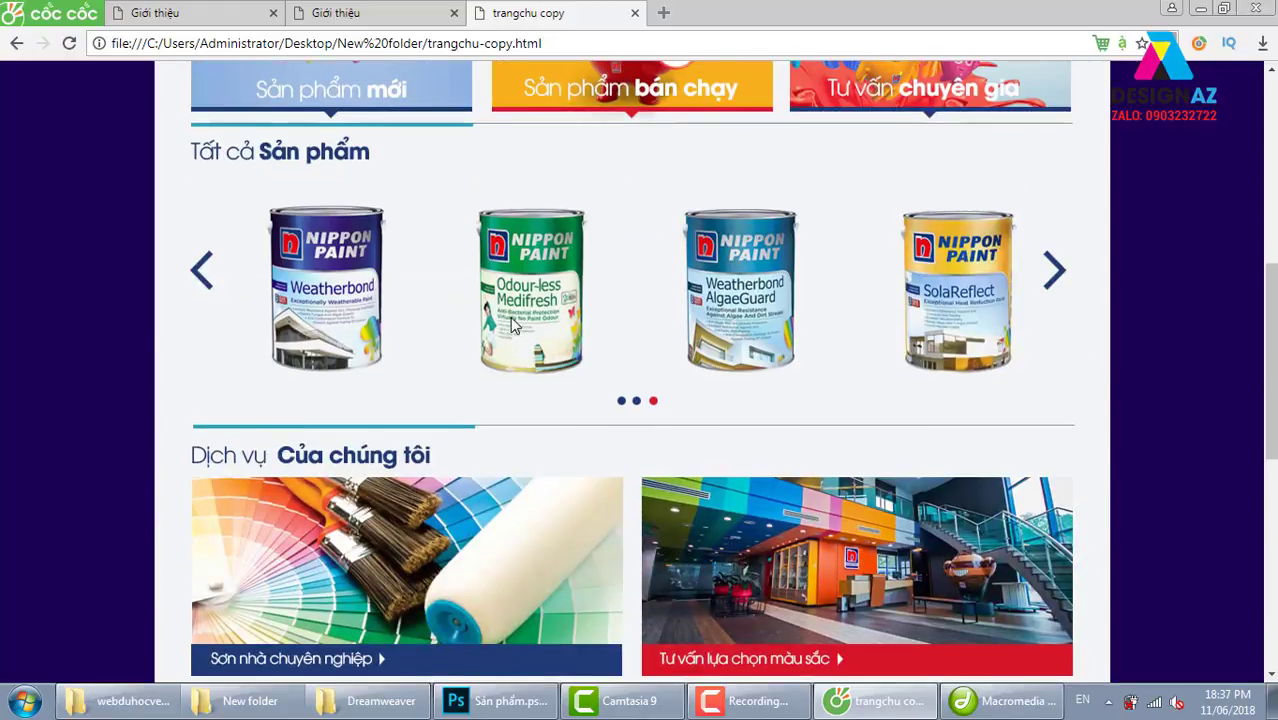
{"action": "scroll", "coordinate": [510, 317], "scroll_direction": "up", "scroll_amount": 5}
{"action": "scroll", "coordinate": [510, 317], "scroll_direction": "up", "scroll_amount": 1}
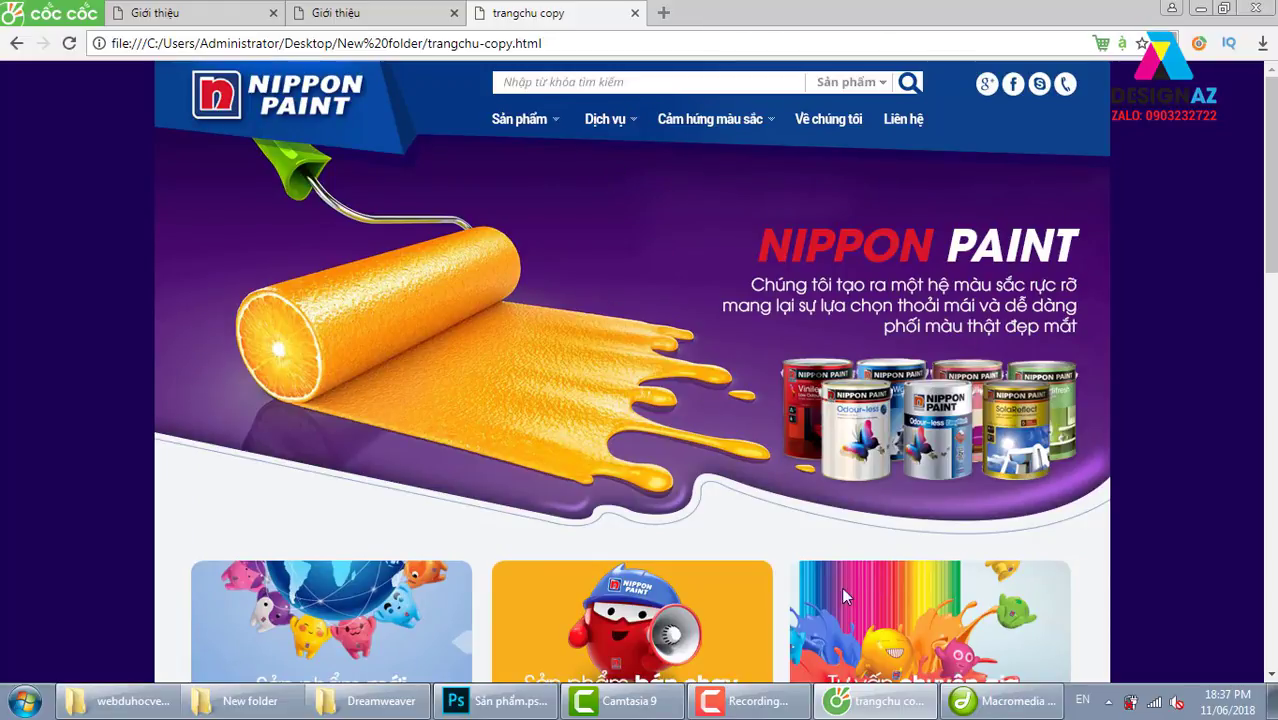
{"action": "left_click", "coordinate": [757, 701]}
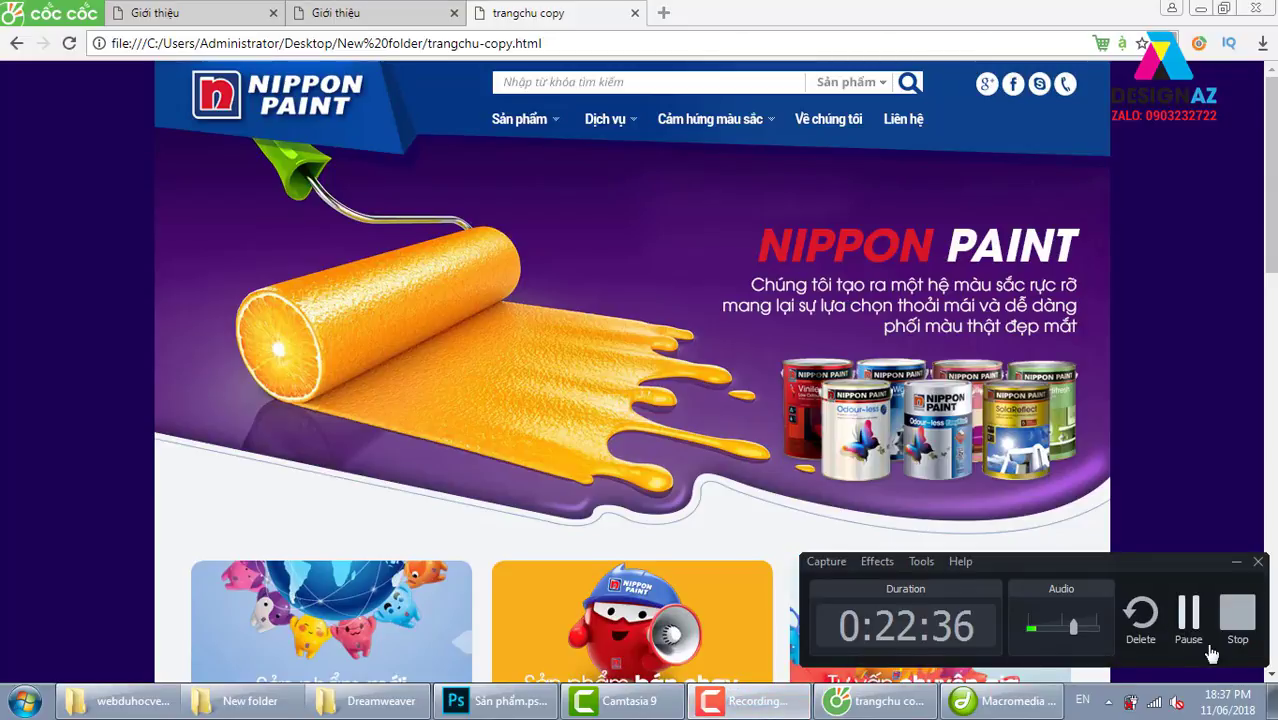
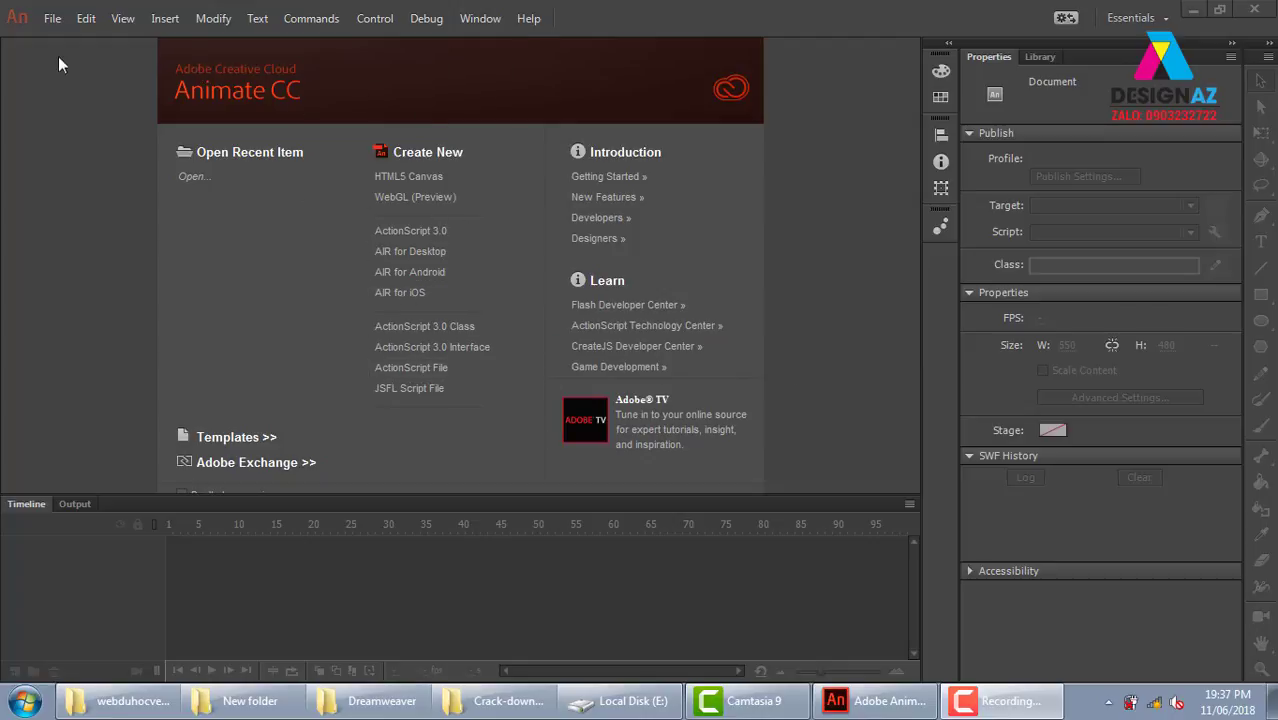
Step: Open the File menu on the welcome screen
{"action": "left_click", "coordinate": [52, 18]}
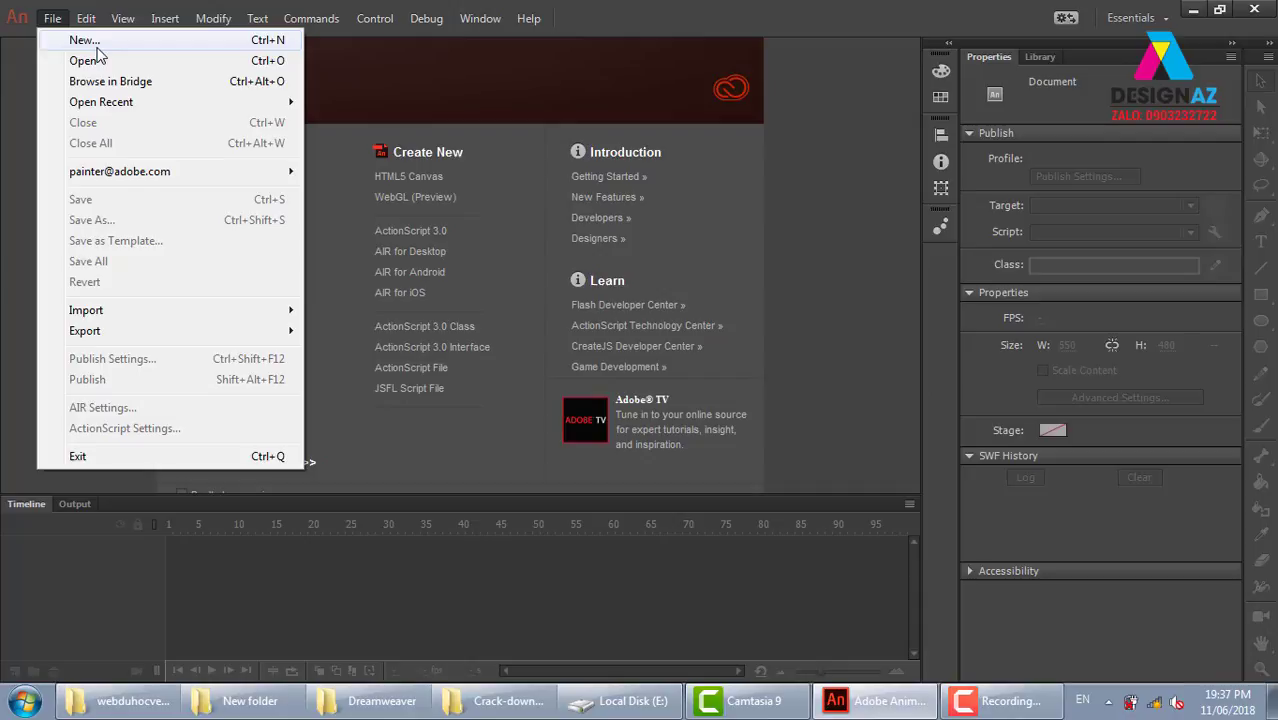
Step: Start a new ActionScript 3.0 document with width 1200 px and height 628 px
{"action": "left_click", "coordinate": [96, 44]}
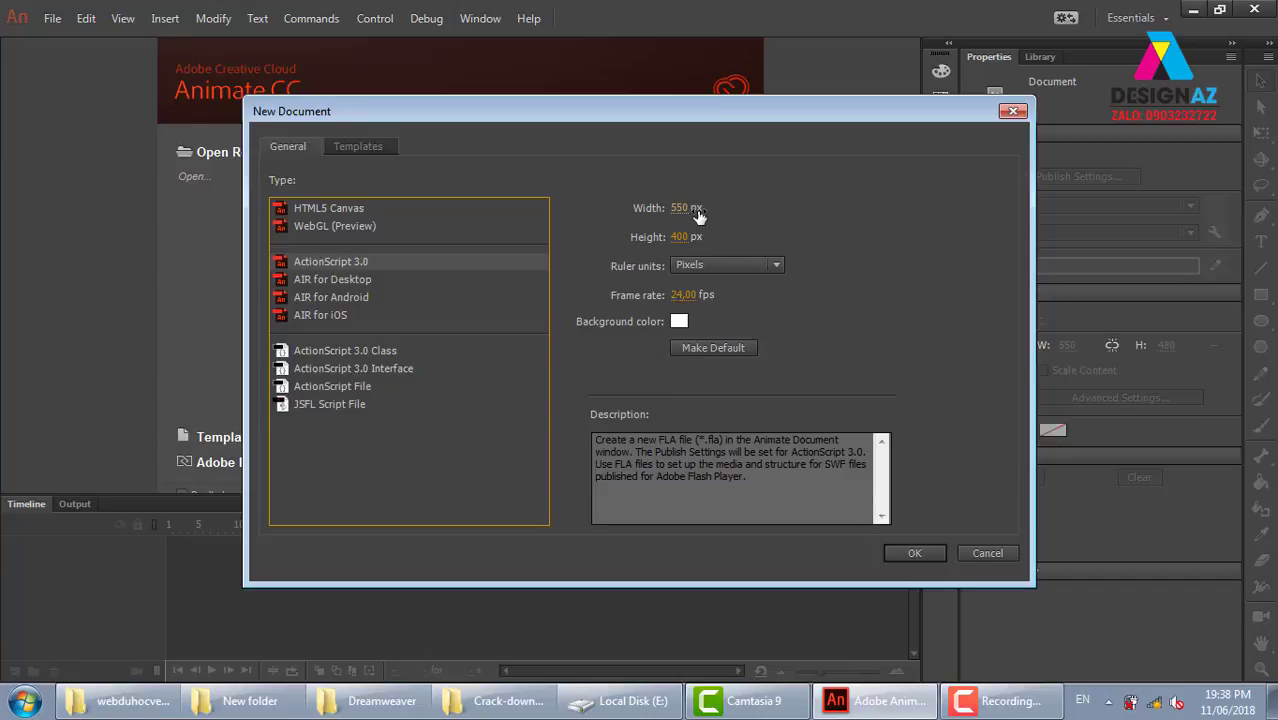
{"action": "left_click", "coordinate": [686, 209]}
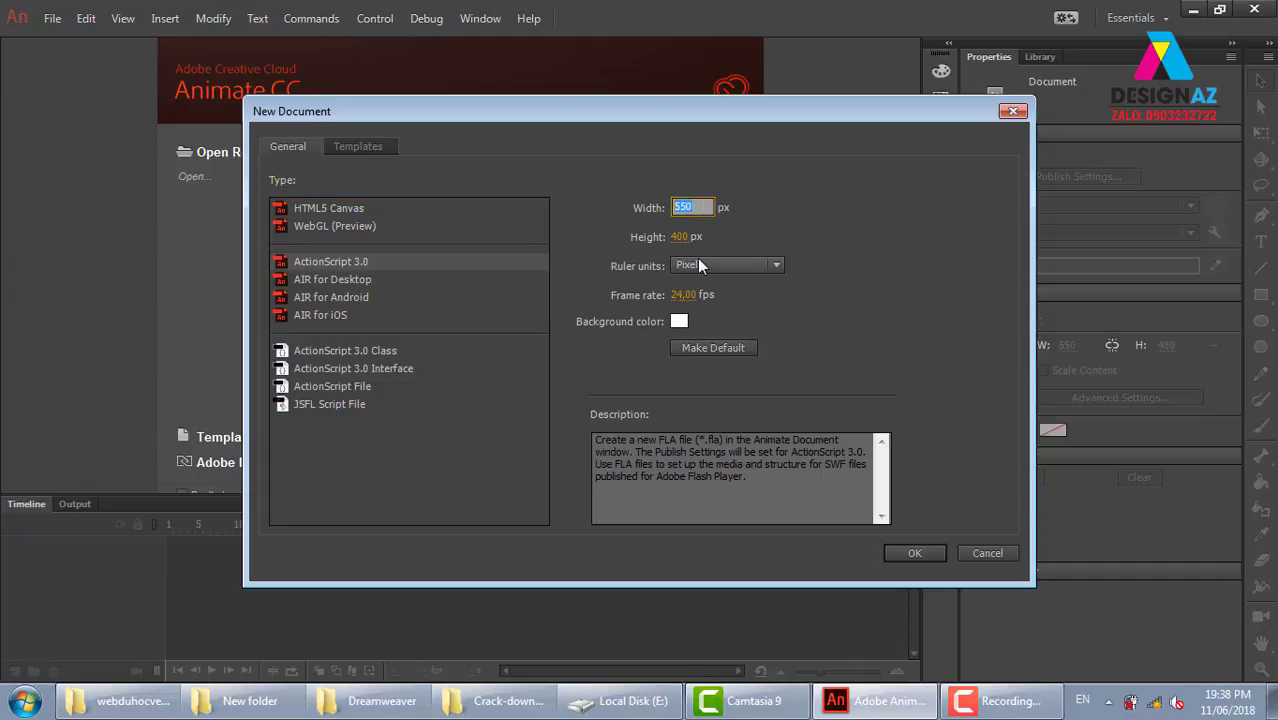
{"action": "type", "text": "1200"}
{"action": "left_click", "coordinate": [680, 240]}
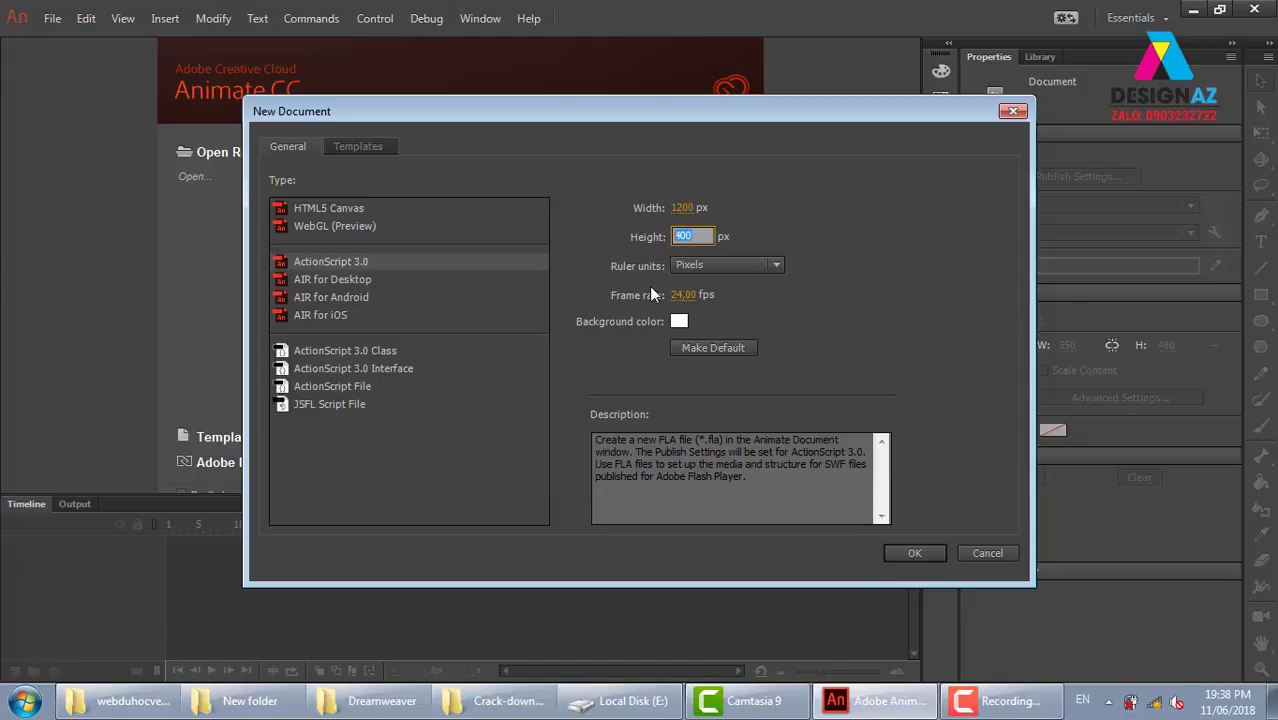
{"action": "type", "text": "628"}
{"action": "key", "text": "Return"}
{"action": "left_click", "coordinate": [816, 224]}
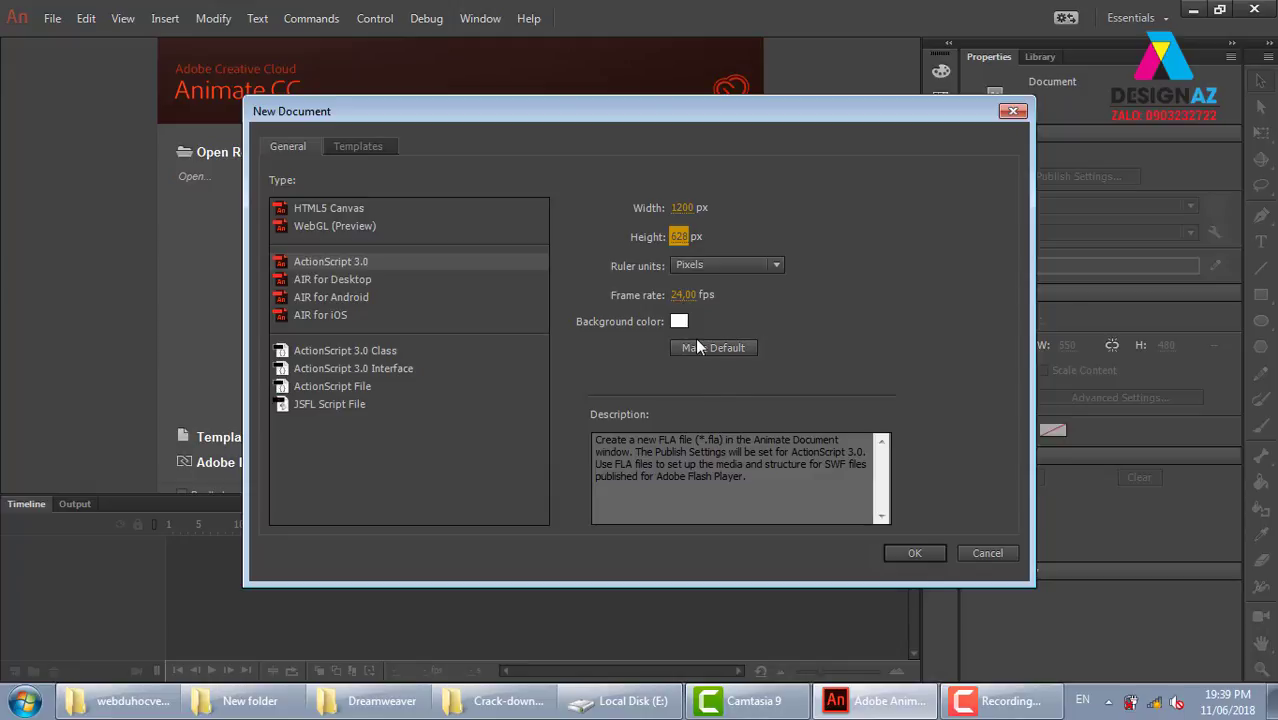
{"action": "left_click", "coordinate": [905, 553]}
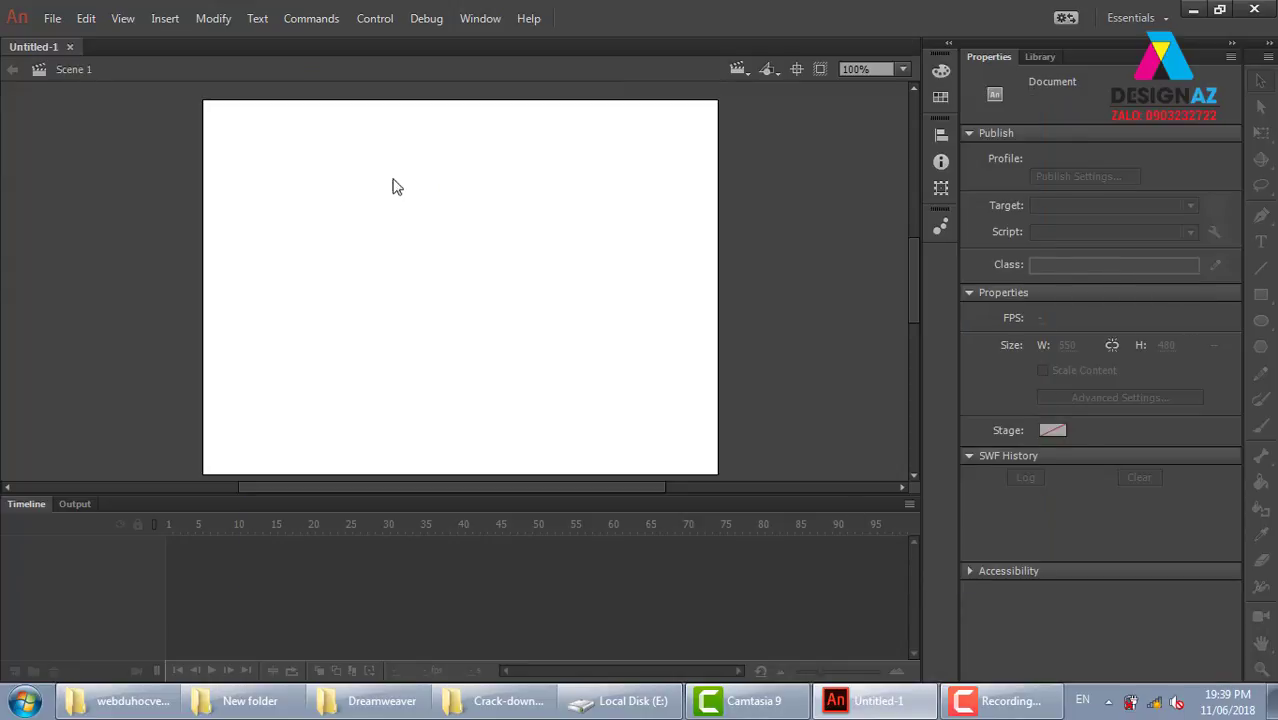
Step: Zoom the stage to 50%, then dock the Tools panel at the left and widen it
{"action": "key", "text": "ctrl+minus"}
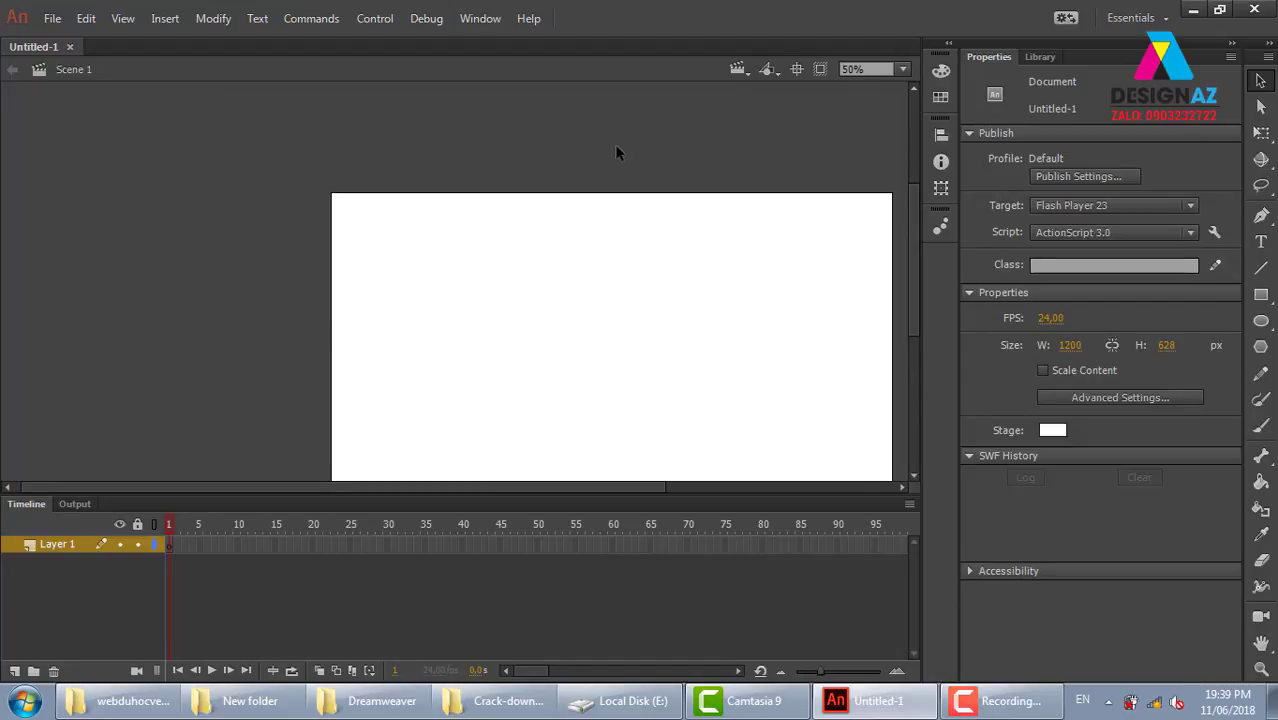
{"action": "key", "text": "ctrl+minus"}
{"action": "key", "text": "ctrl+1"}
{"action": "key", "text": "ctrl+minus"}
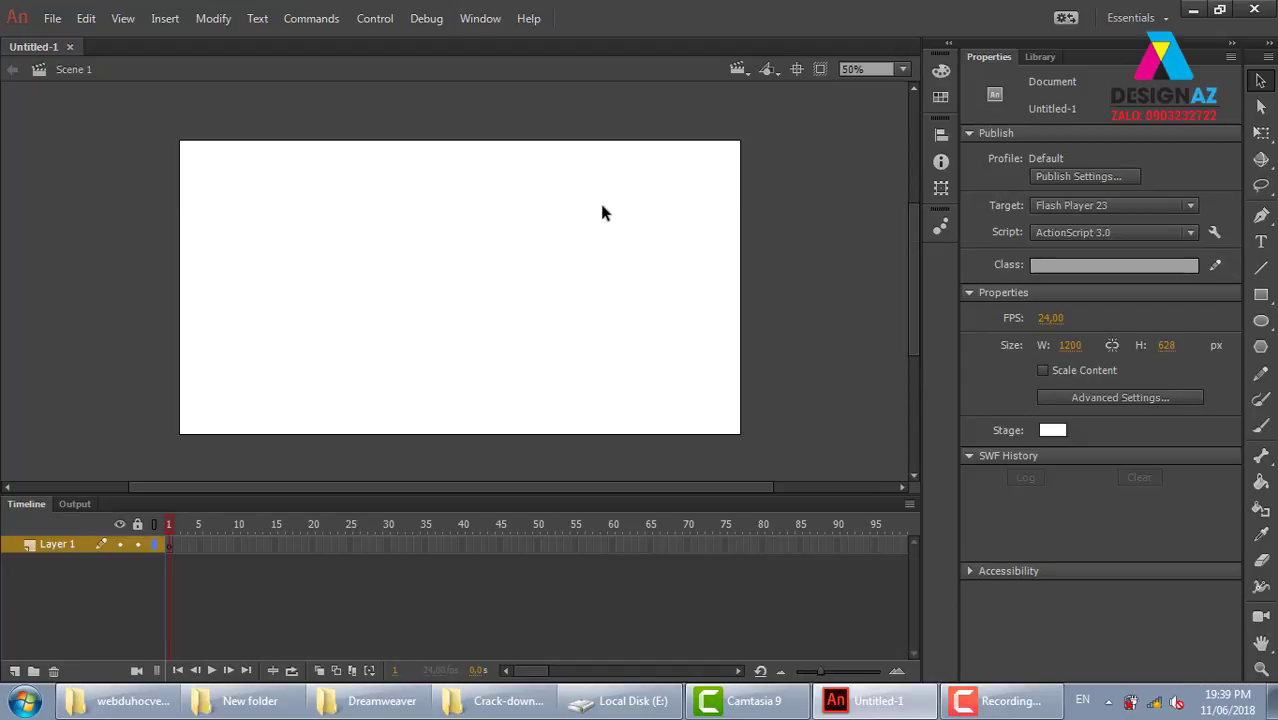
{"action": "key", "text": "ctrl+minus"}
{"action": "key", "text": "ctrl+equal"}
{"action": "left_click_drag", "start_coordinate": [460, 325], "coordinate": [510, 328]}
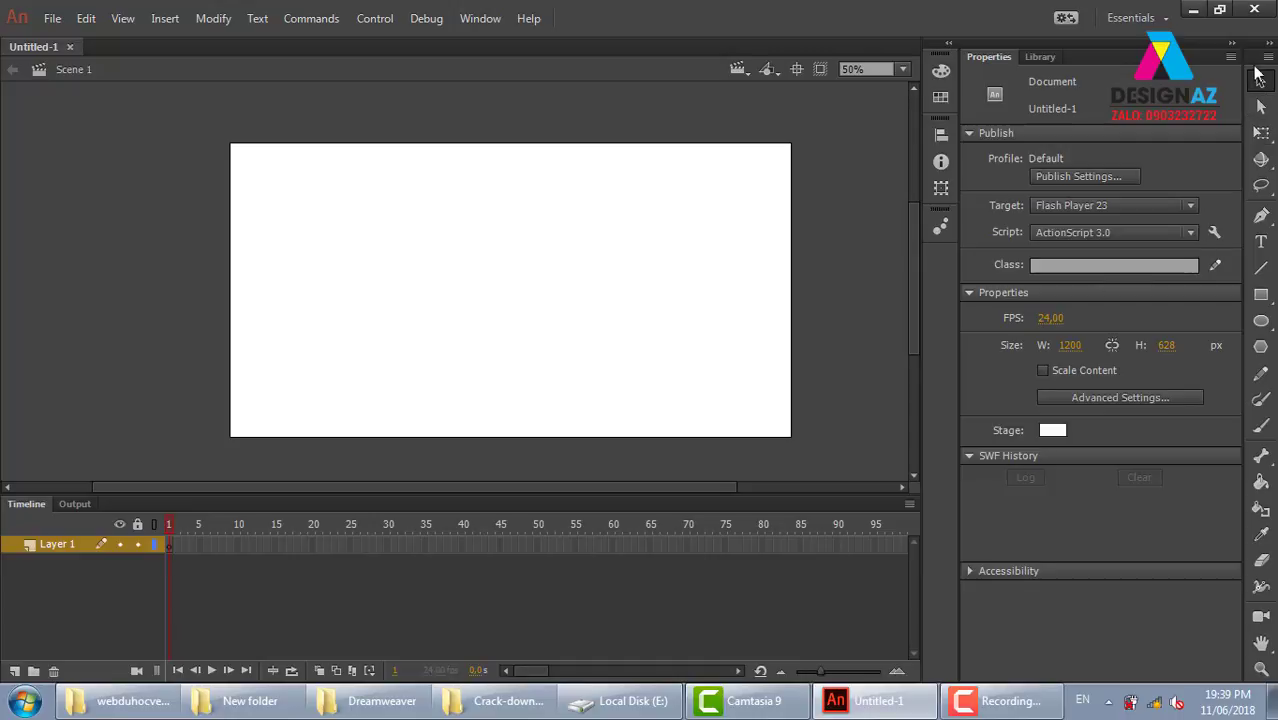
{"action": "mouse_move", "coordinate": [1258, 52]}
{"action": "left_mouse_down"}
{"action": "mouse_move", "coordinate": [783, 125]}
{"action": "mouse_move", "coordinate": [740, 88]}
{"action": "mouse_move", "coordinate": [22, 88]}
{"action": "left_mouse_up"}
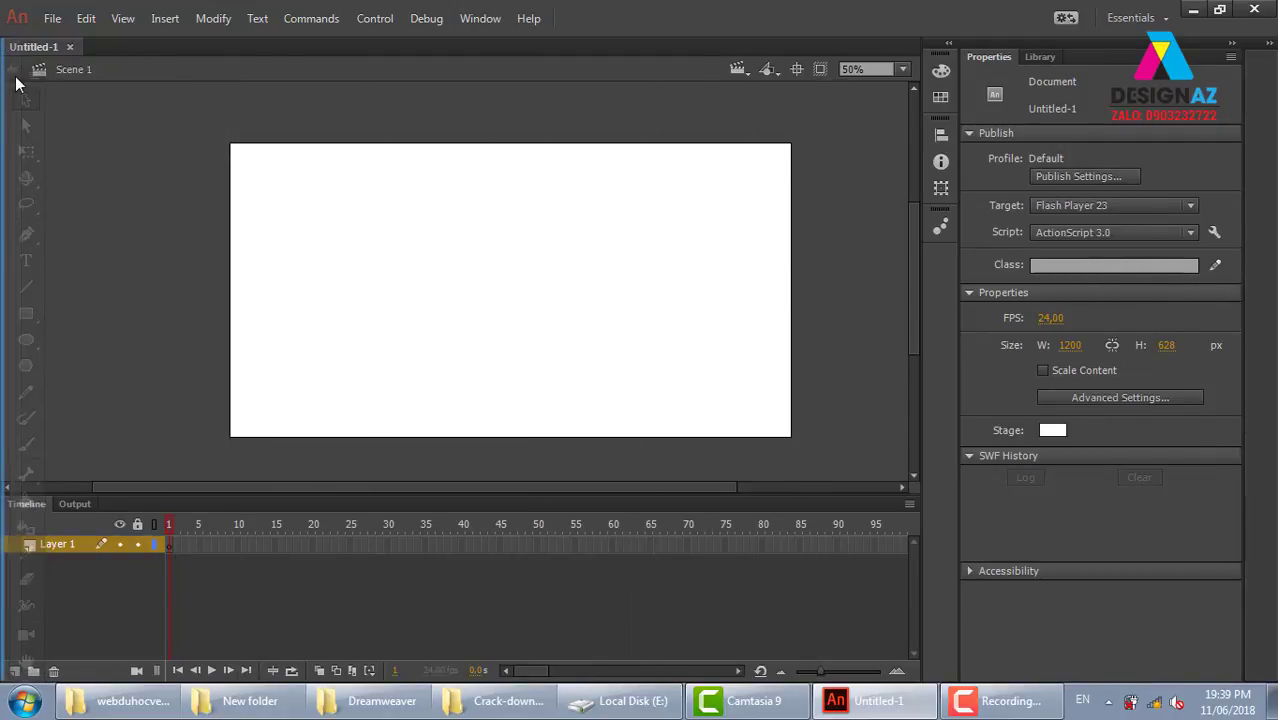
{"action": "left_click_drag", "start_coordinate": [52, 300], "coordinate": [180, 300]}
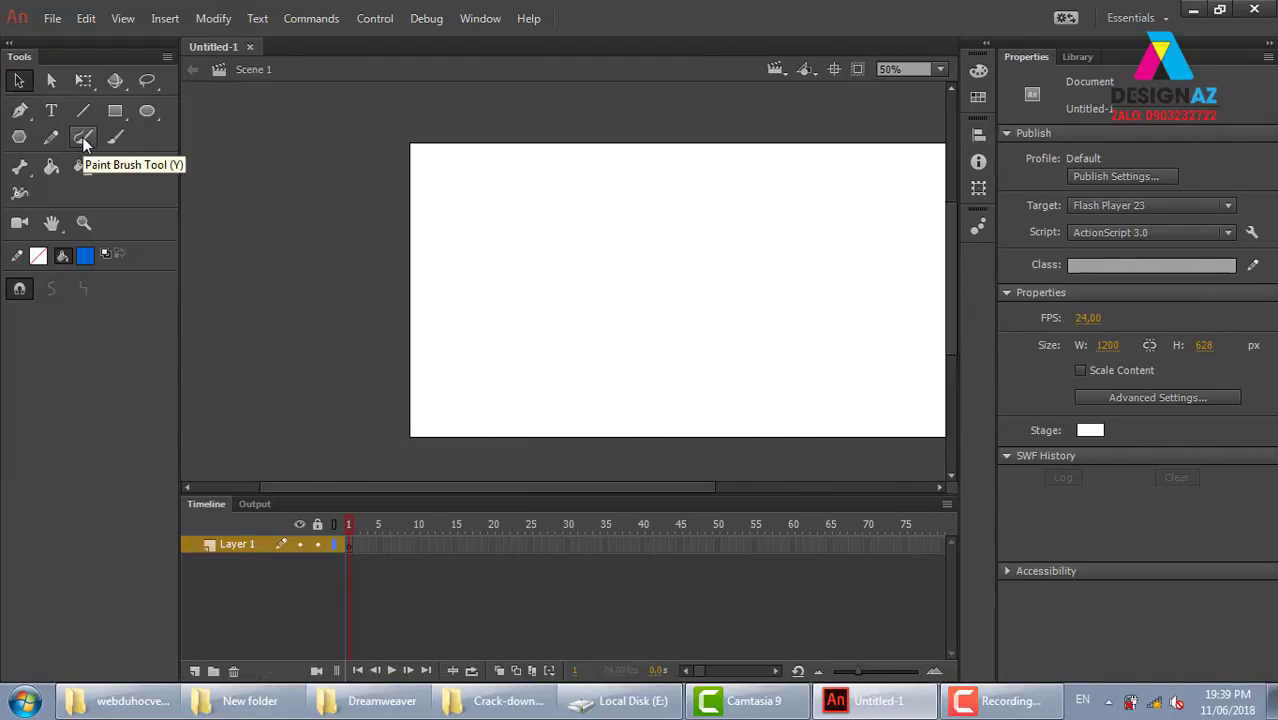
{"action": "left_click_drag", "start_coordinate": [802, 298], "coordinate": [717, 292]}
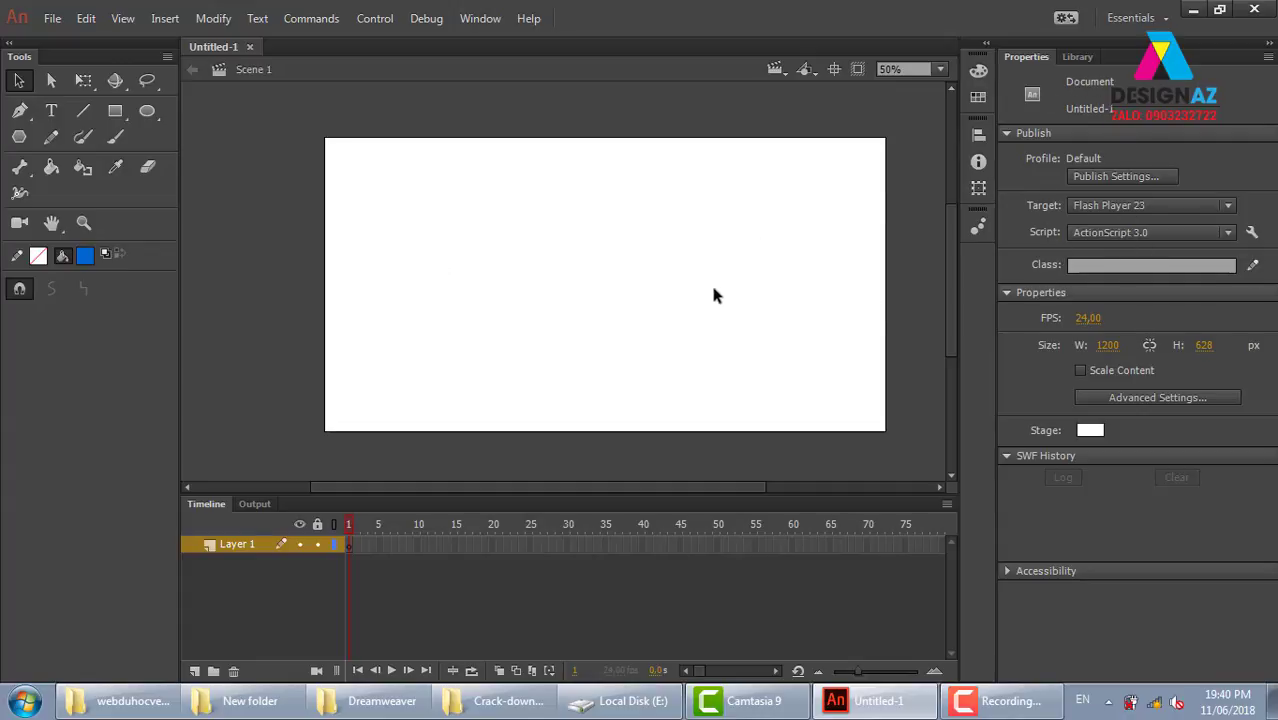
{"action": "left_click_drag", "start_coordinate": [685, 292], "coordinate": [637, 288]}
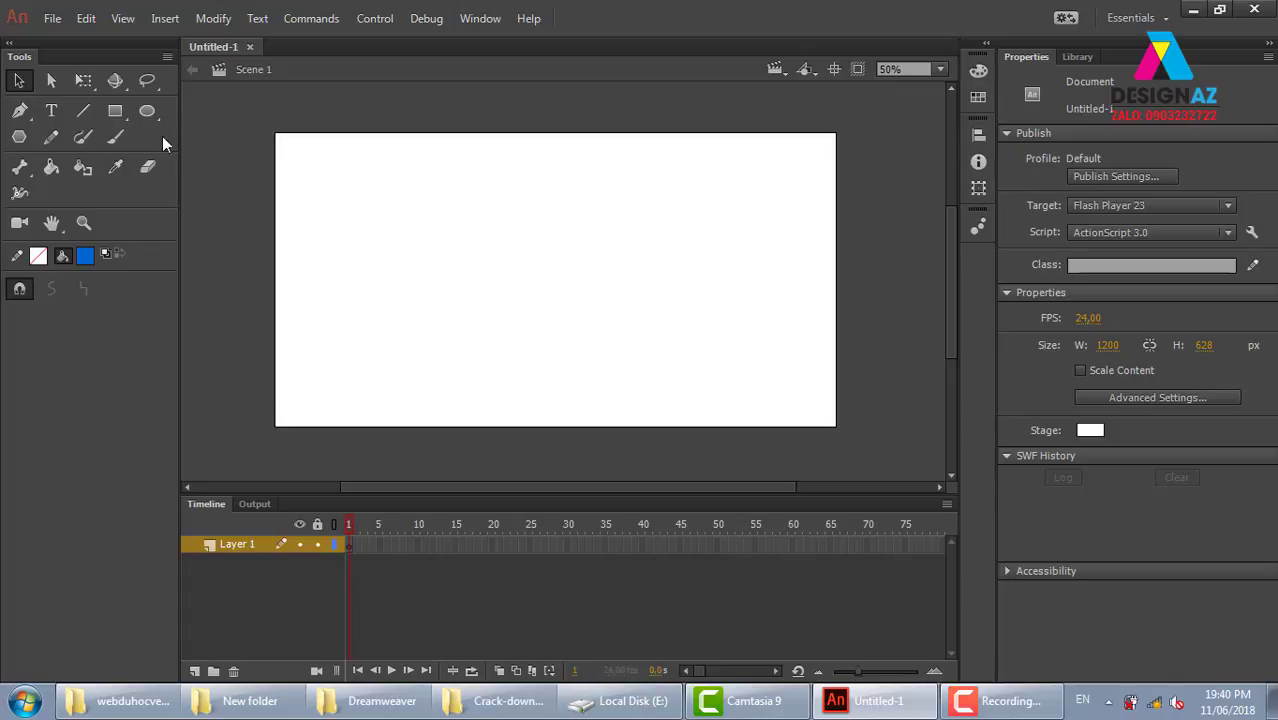
Step: Draw a blue filled circle about 181 px across left of centre, redrawing until sized right
{"action": "left_click", "coordinate": [147, 111]}
{"action": "left_click_drag", "start_coordinate": [344, 232], "coordinate": [413, 300]}
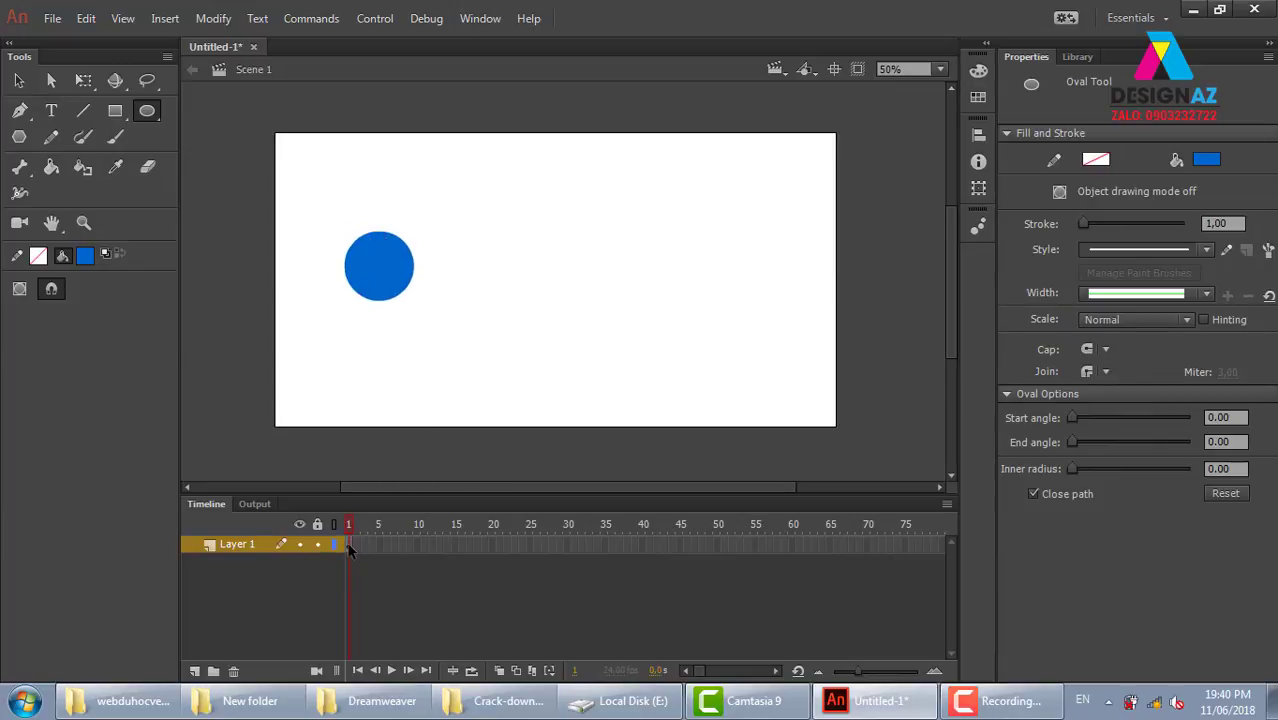
{"action": "key", "text": "ctrl+z"}
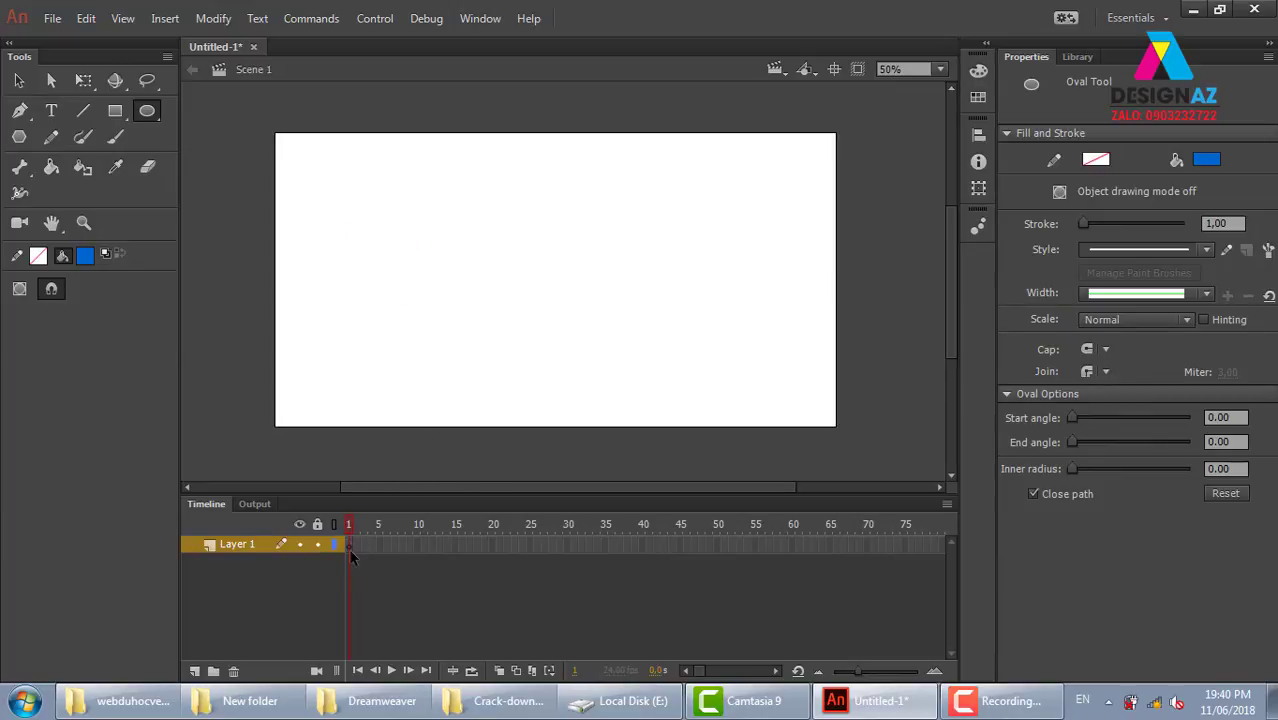
{"action": "left_click_drag", "start_coordinate": [400, 262], "coordinate": [459, 321]}
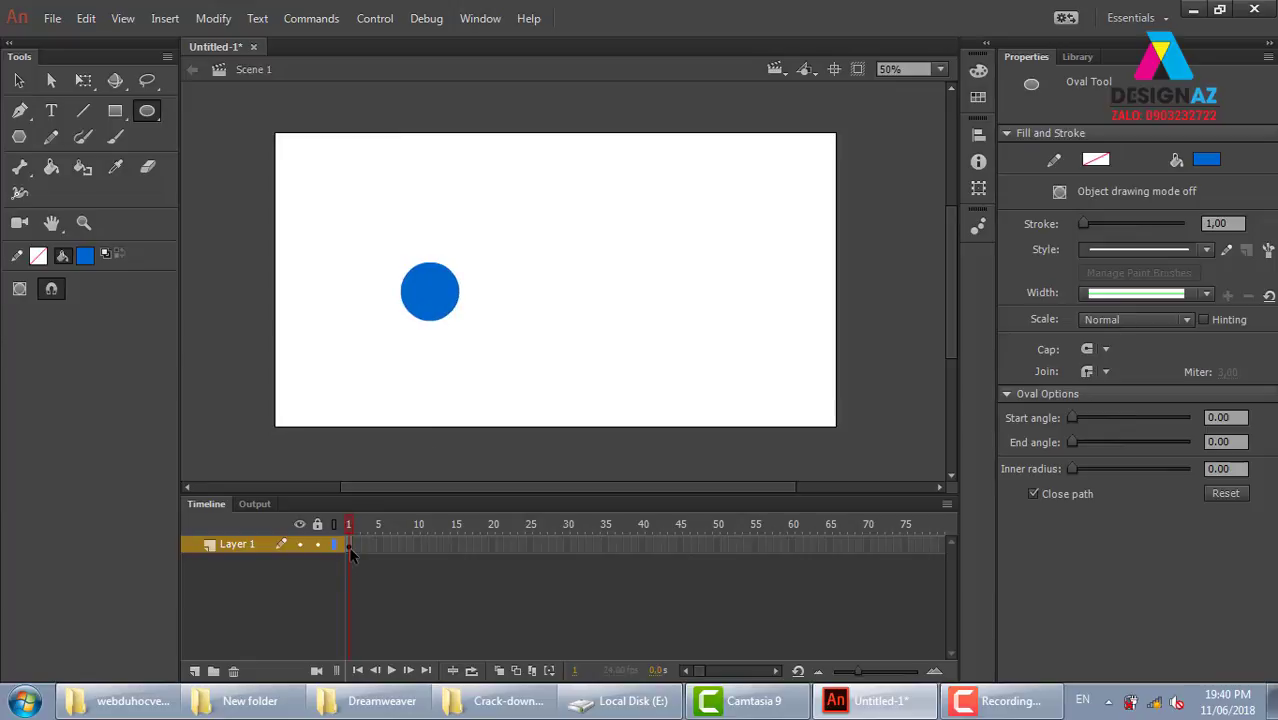
{"action": "key", "text": "ctrl+z"}
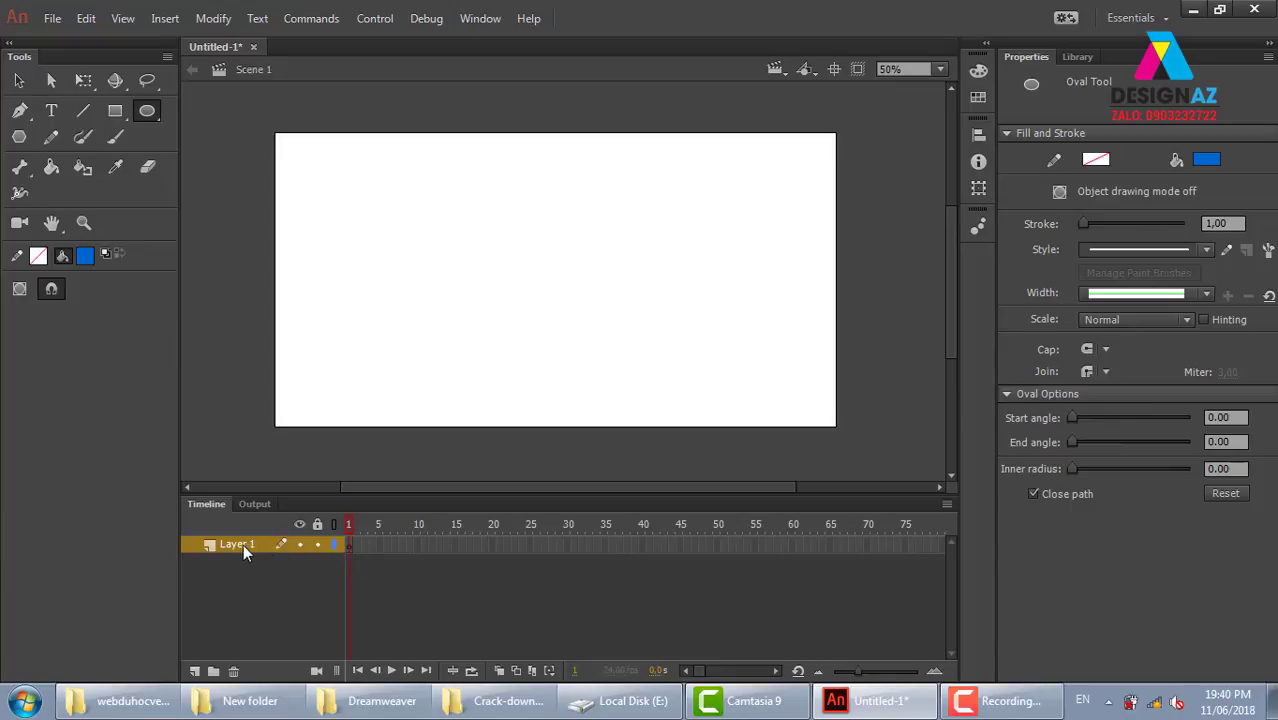
{"action": "left_click_drag", "start_coordinate": [374, 187], "coordinate": [506, 320]}
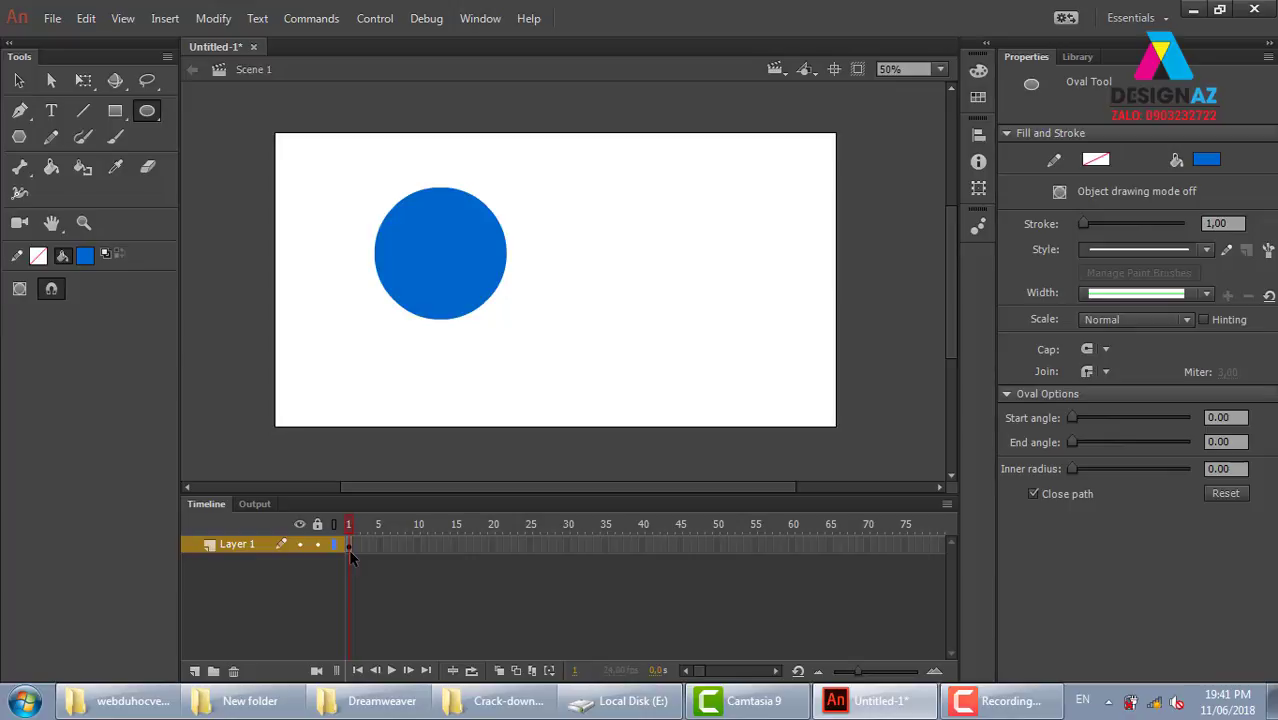
{"action": "key", "text": "ctrl+z"}
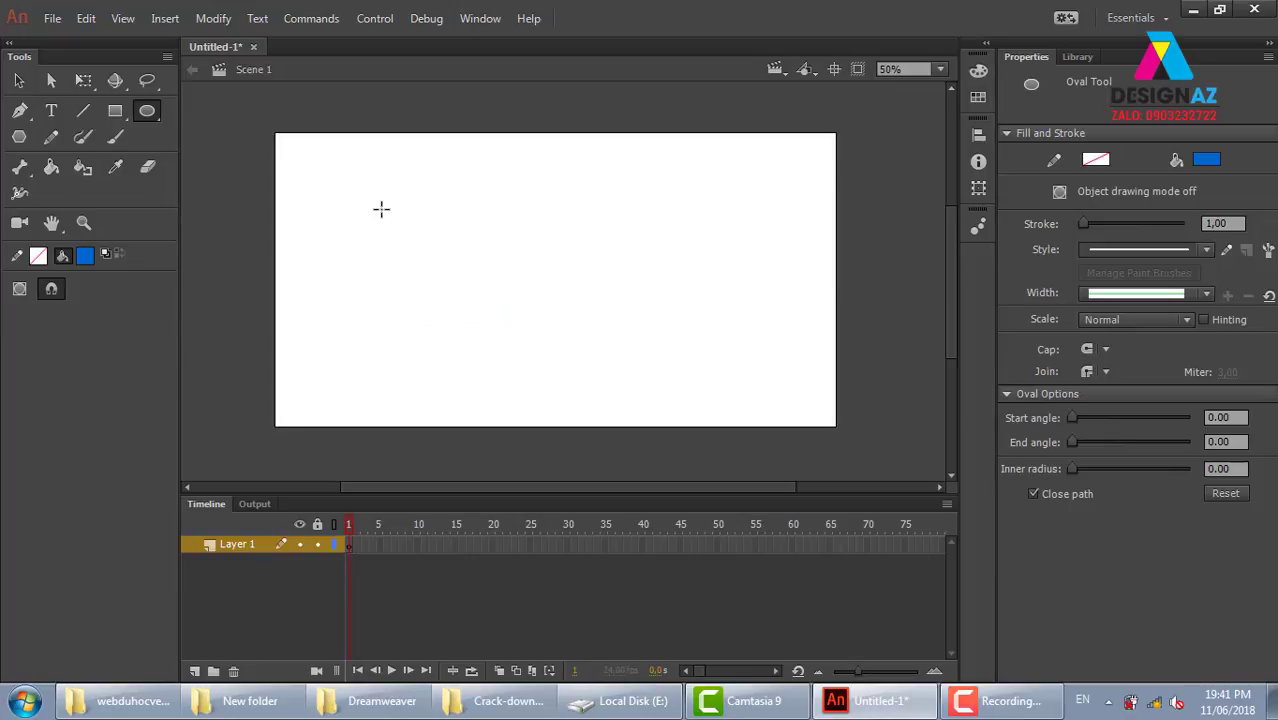
{"action": "left_click_drag", "start_coordinate": [356, 225], "coordinate": [441, 310]}
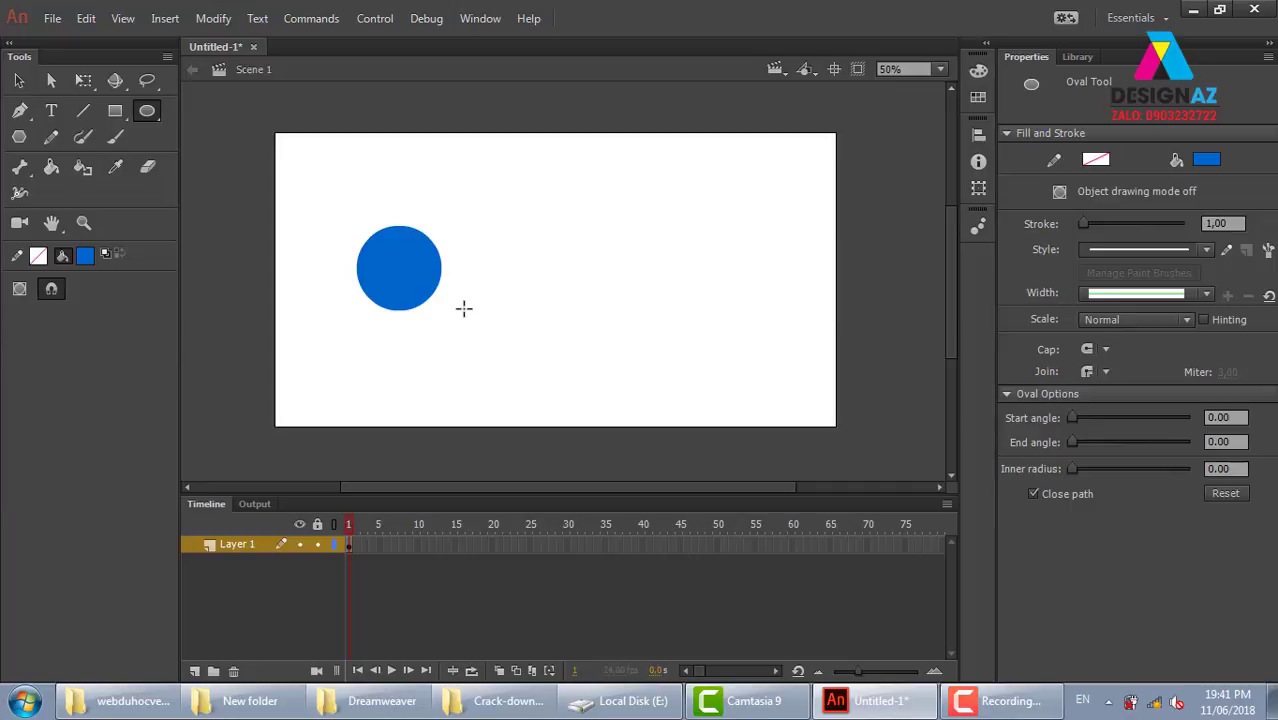
Step: Select the blue circle with the Selection tool, then deselect it
{"action": "left_click", "coordinate": [19, 80]}
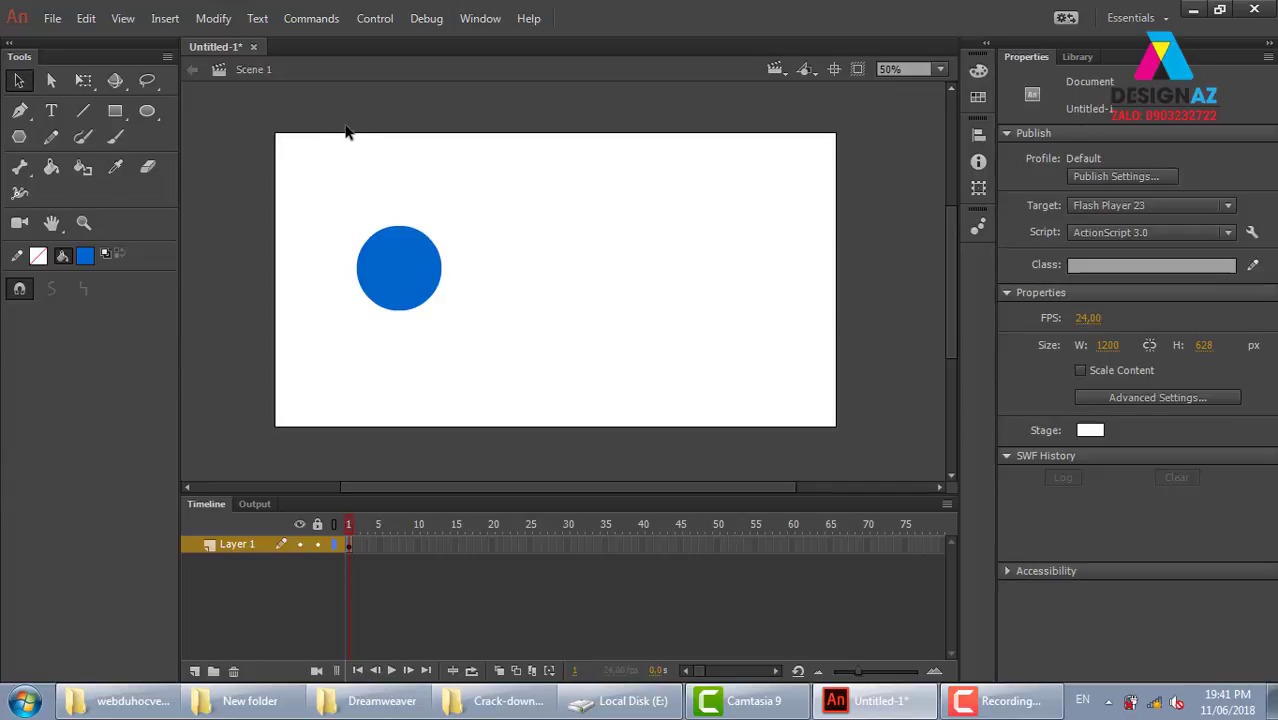
{"action": "left_click", "coordinate": [398, 268]}
{"action": "left_click", "coordinate": [471, 218]}
{"action": "left_click", "coordinate": [438, 272]}
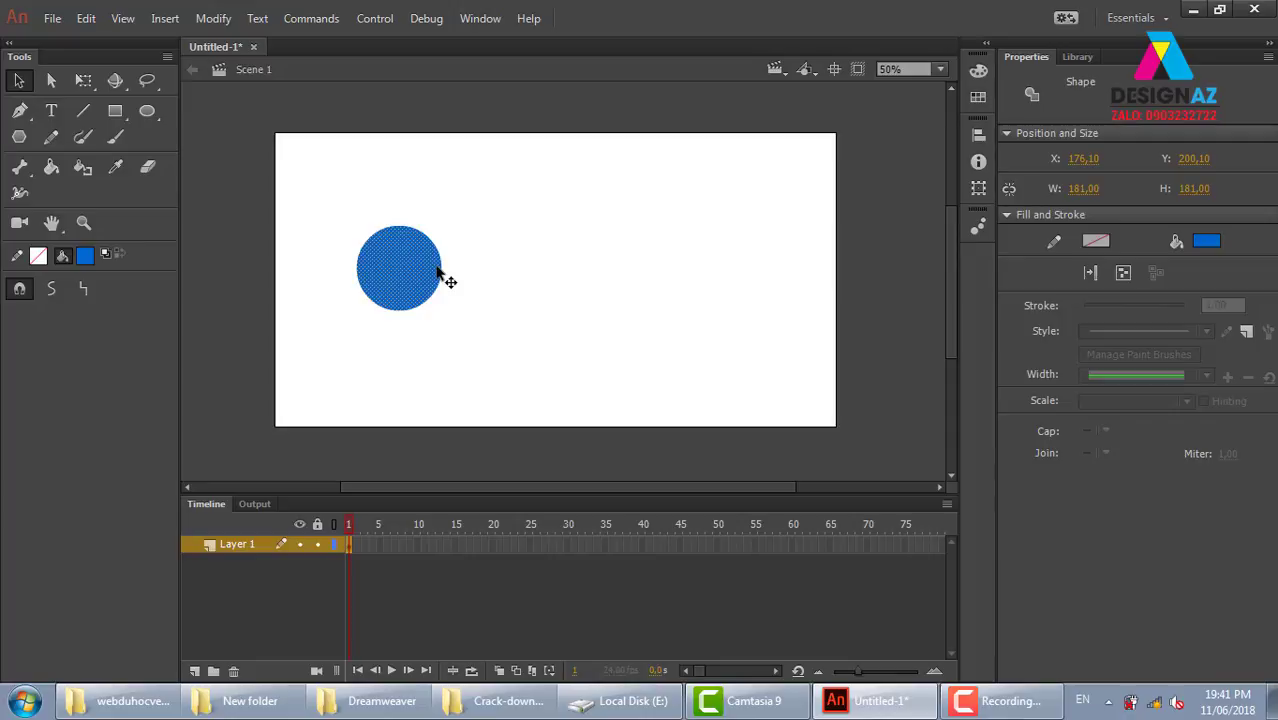
{"action": "left_click", "coordinate": [529, 246]}
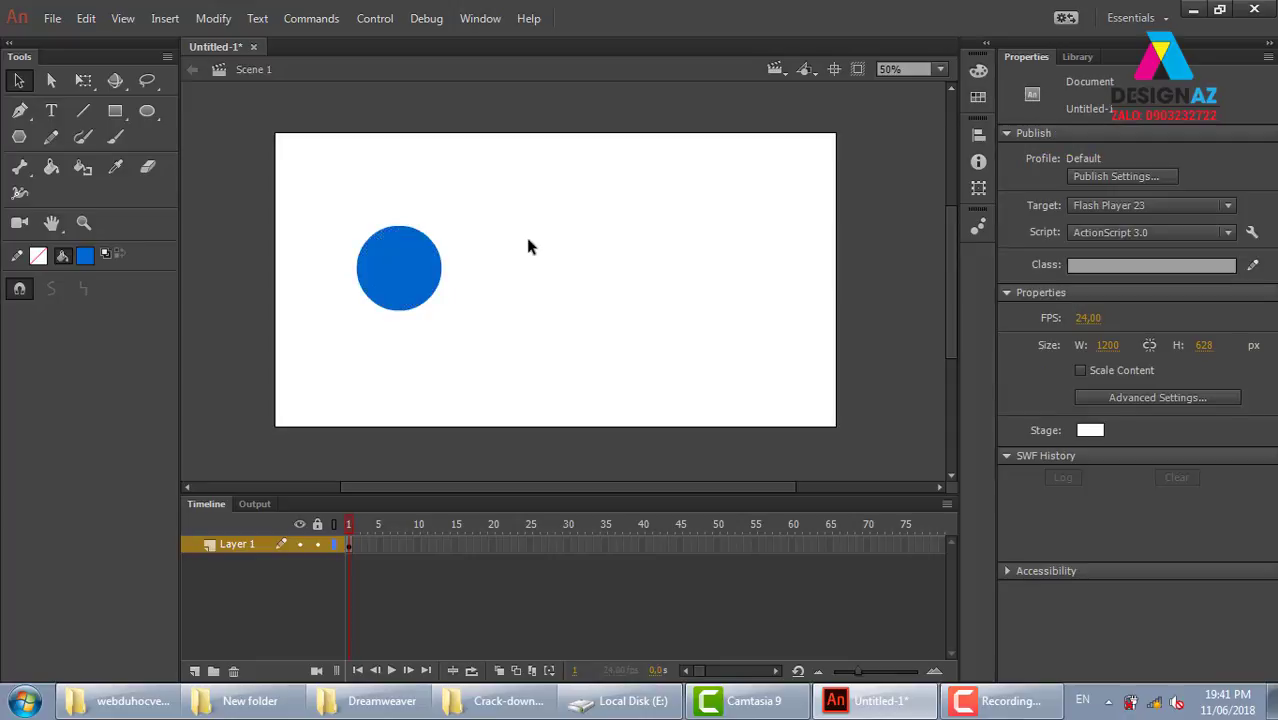
{"action": "left_click", "coordinate": [418, 292]}
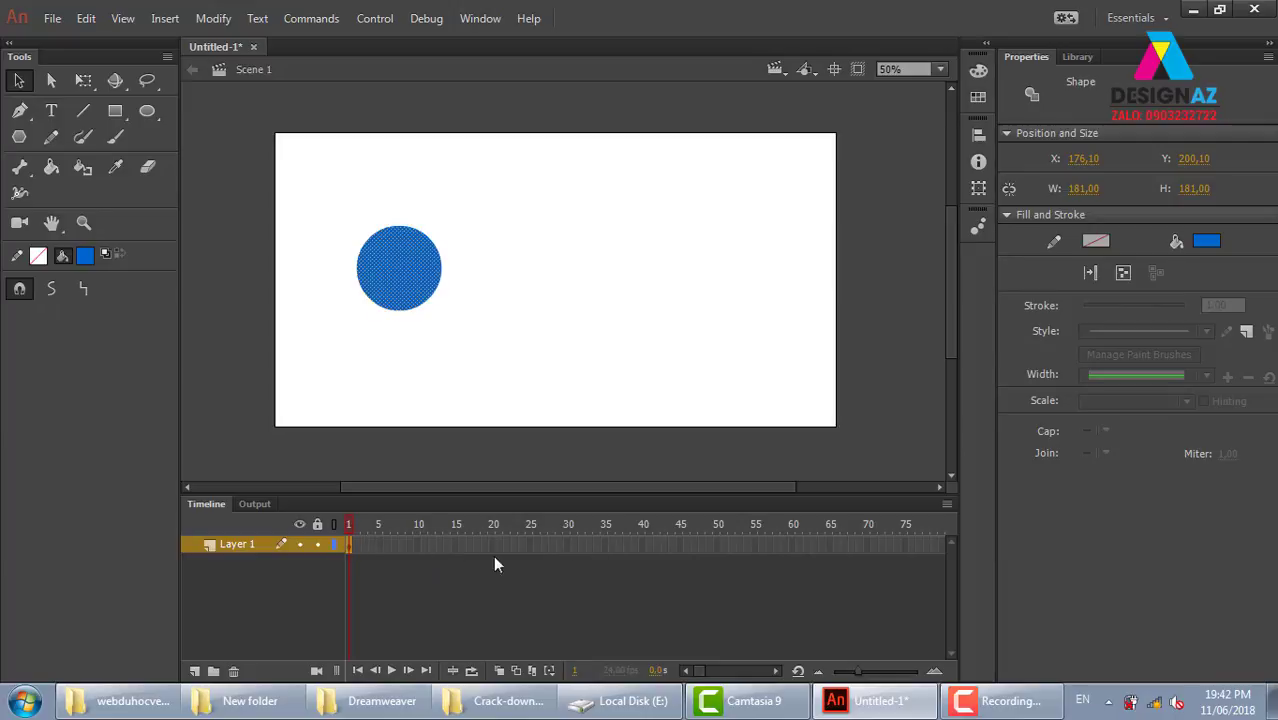
Step: Bring up the frame options at frame 30 on Layer 1, then dismiss them unchanged
{"action": "left_click", "coordinate": [565, 545]}
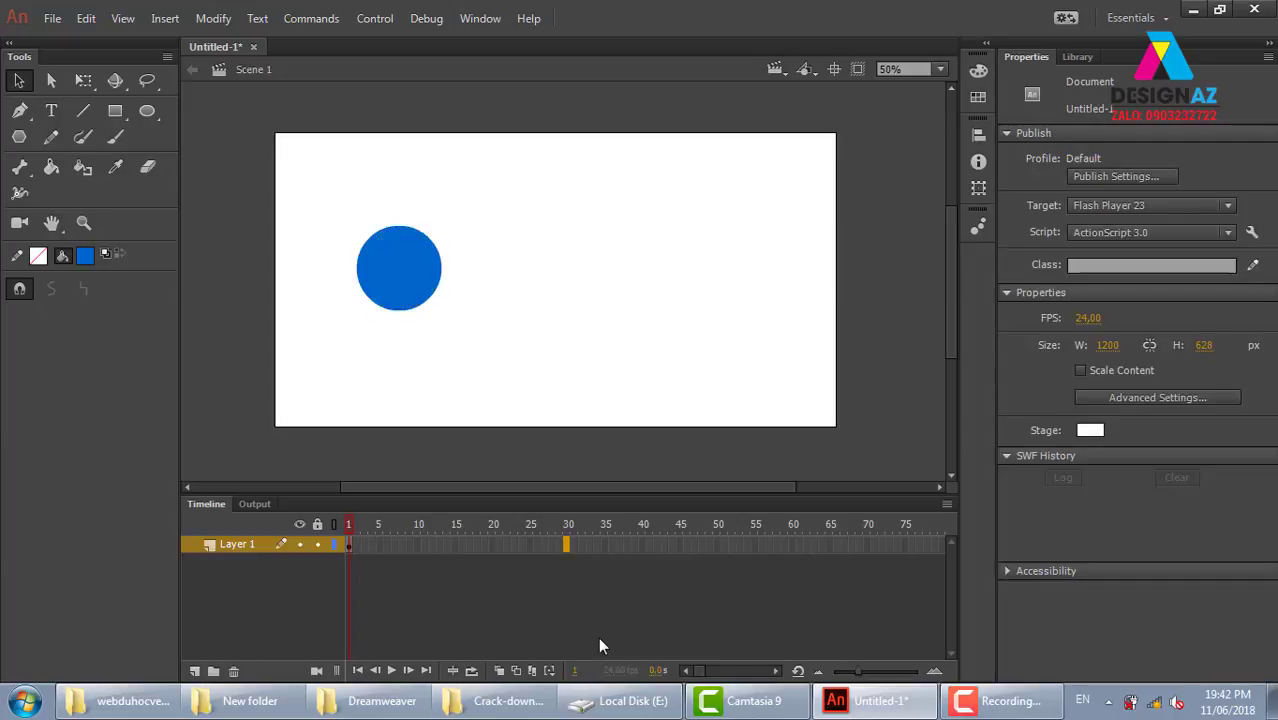
{"action": "right_click", "coordinate": [567, 549]}
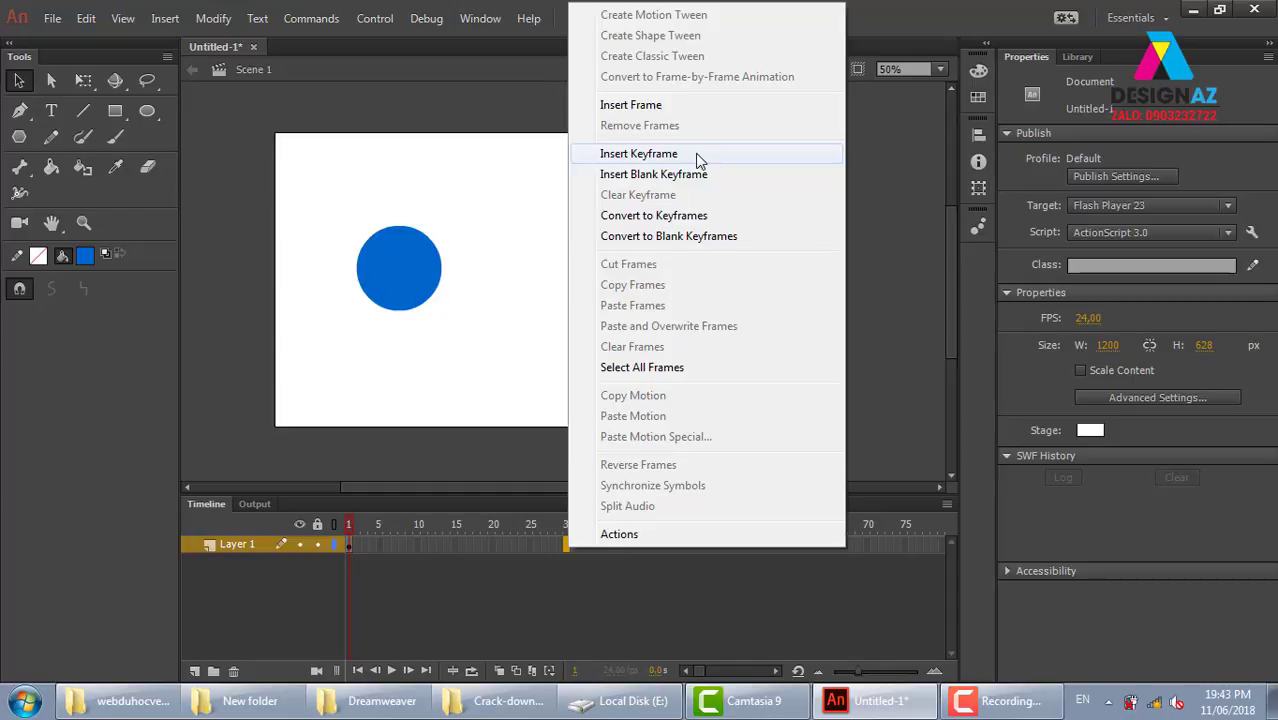
{"action": "left_click", "coordinate": [359, 592]}
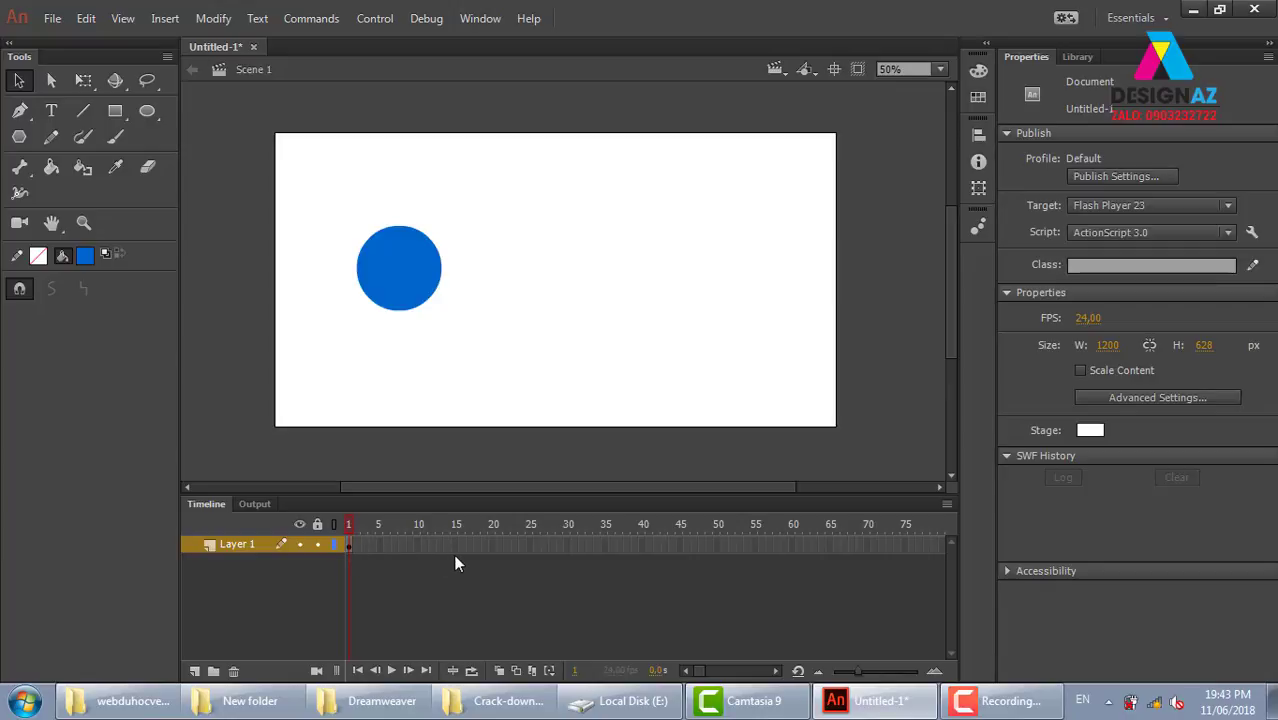
Step: Insert a keyframe at frame 15 on Layer 1 and check frames 1 and 15
{"action": "left_click", "coordinate": [453, 544]}
{"action": "right_click", "coordinate": [455, 545]}
{"action": "left_click", "coordinate": [544, 292]}
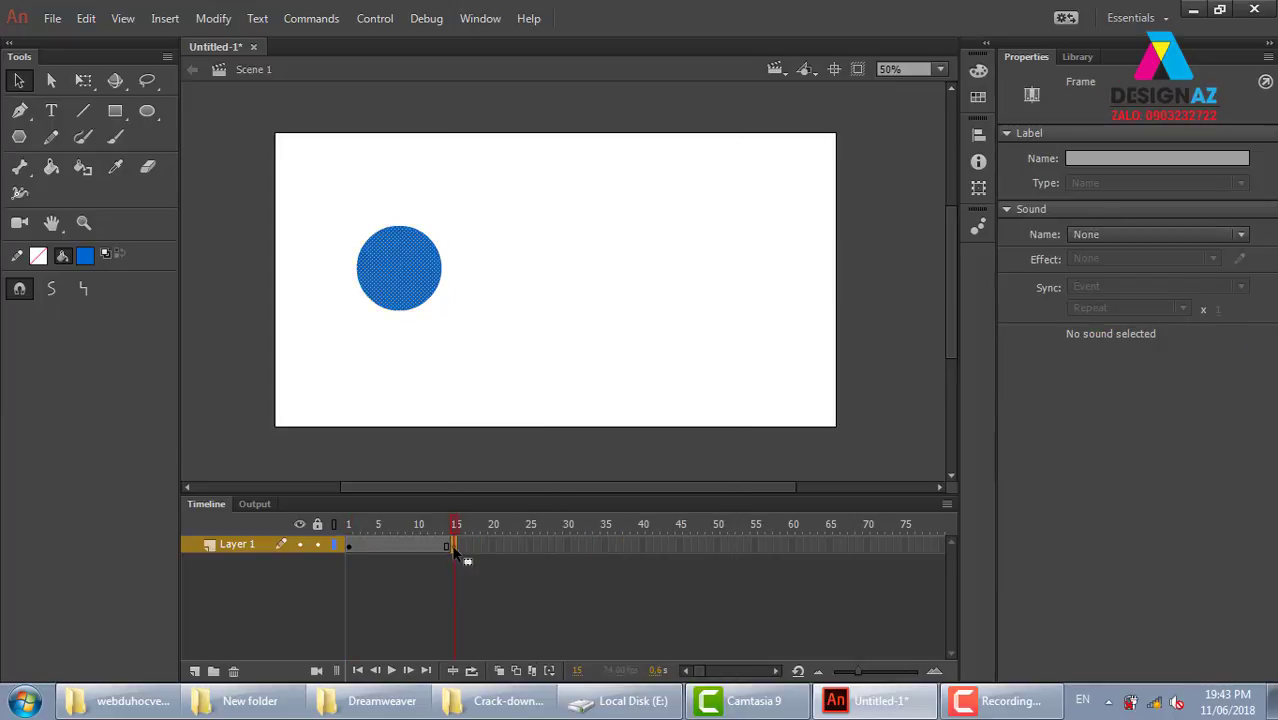
{"action": "left_click", "coordinate": [463, 586]}
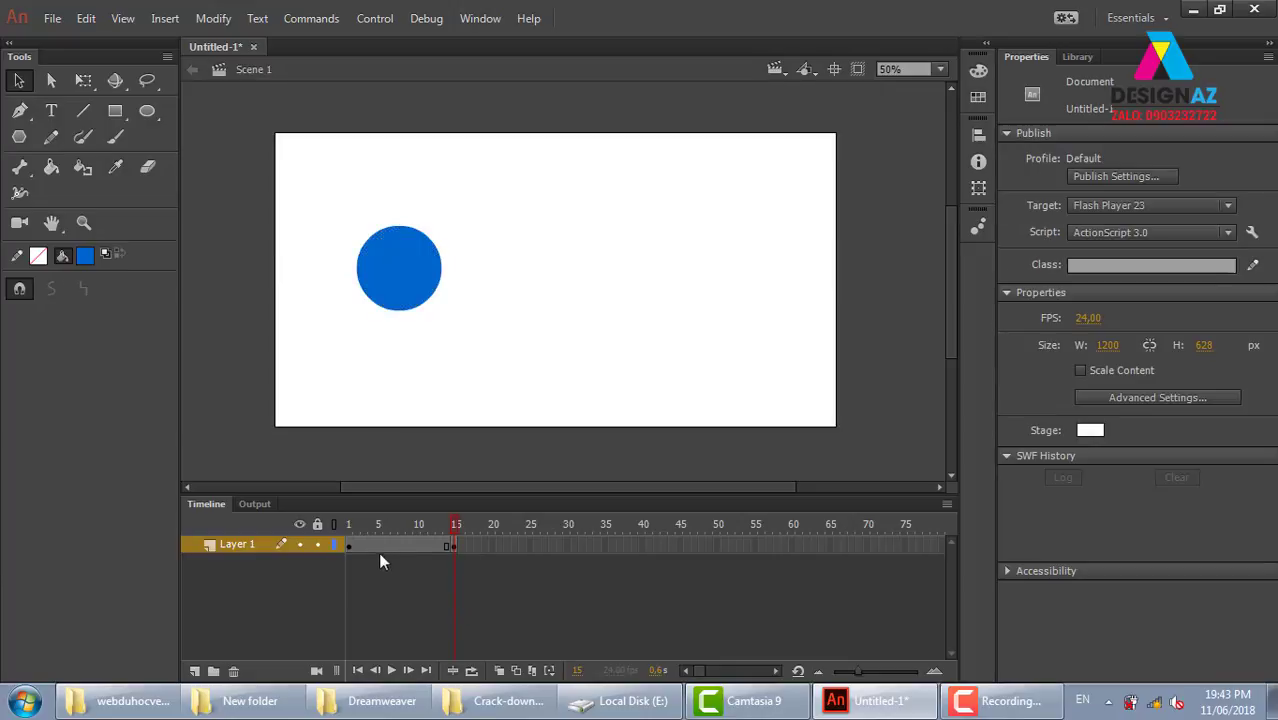
{"action": "left_click", "coordinate": [351, 547]}
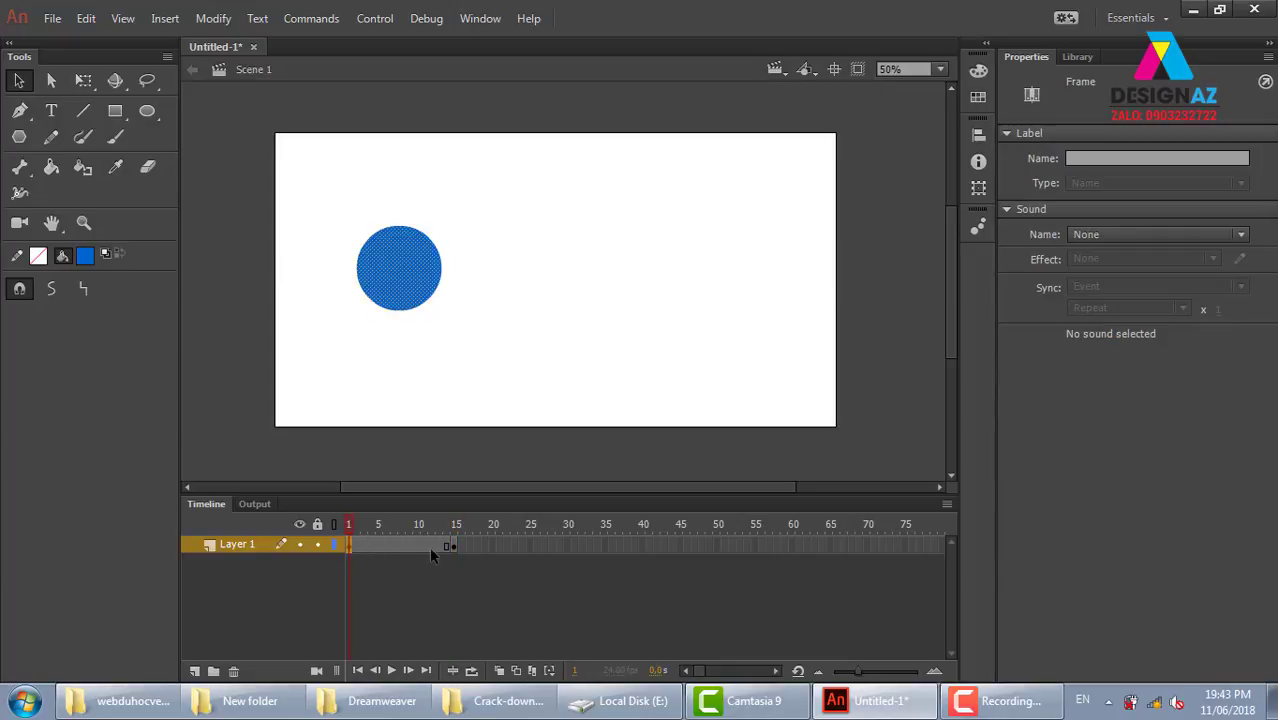
{"action": "left_click", "coordinate": [452, 546]}
Step: Test the movie with Ctrl+Enter, then close the preview window
{"action": "key", "text": "ctrl+Return"}
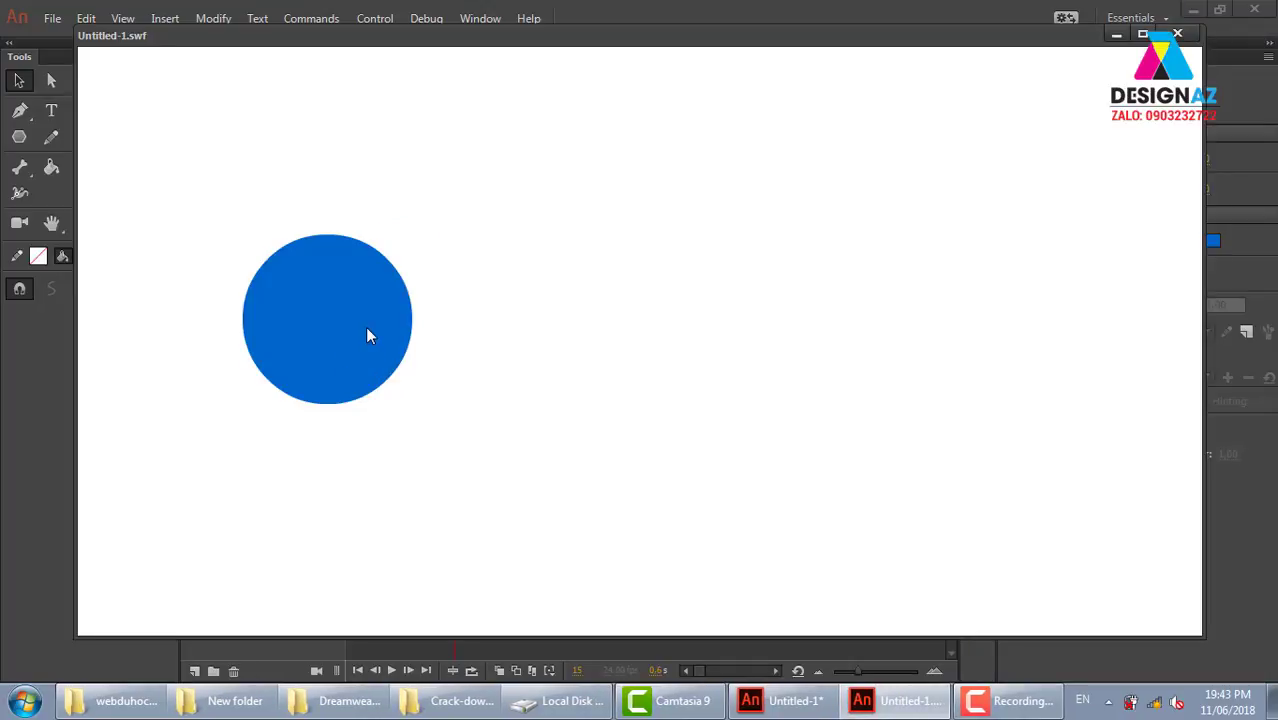
{"action": "left_click", "coordinate": [1178, 36]}
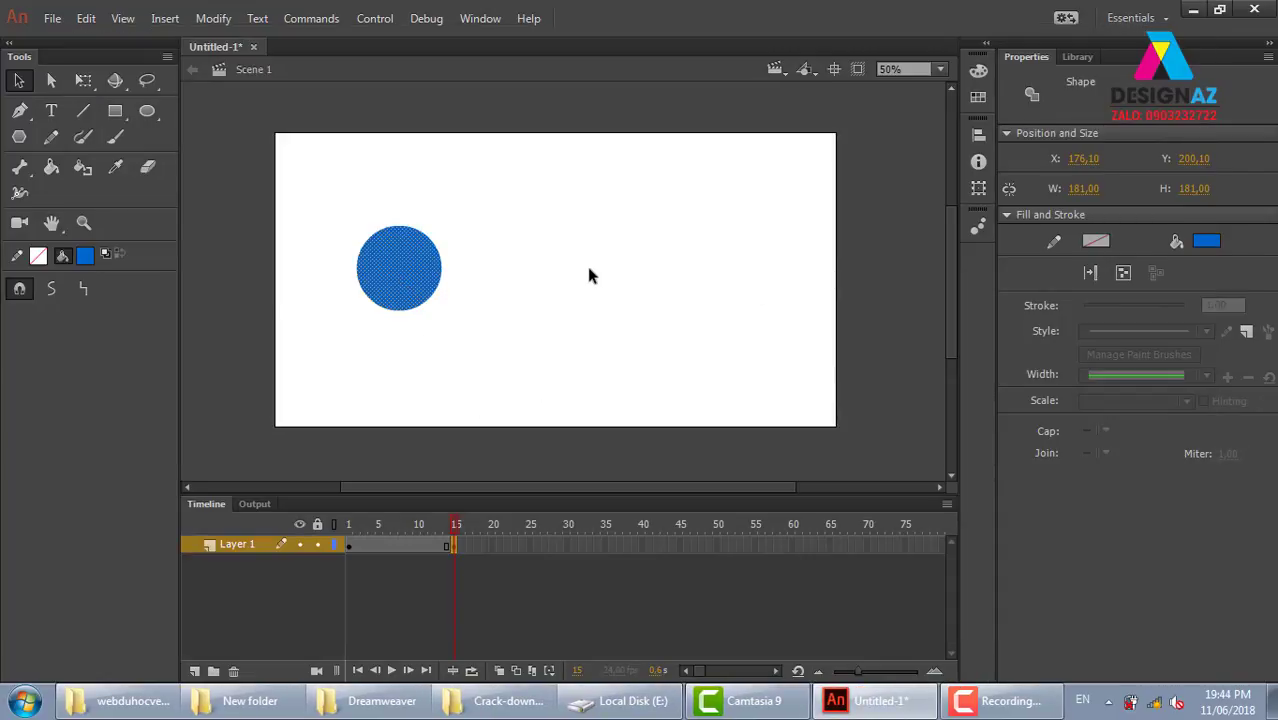
Step: Select Layer 1's frames 1–15 and bring up the frame context menu for that span
{"action": "left_click", "coordinate": [349, 545]}
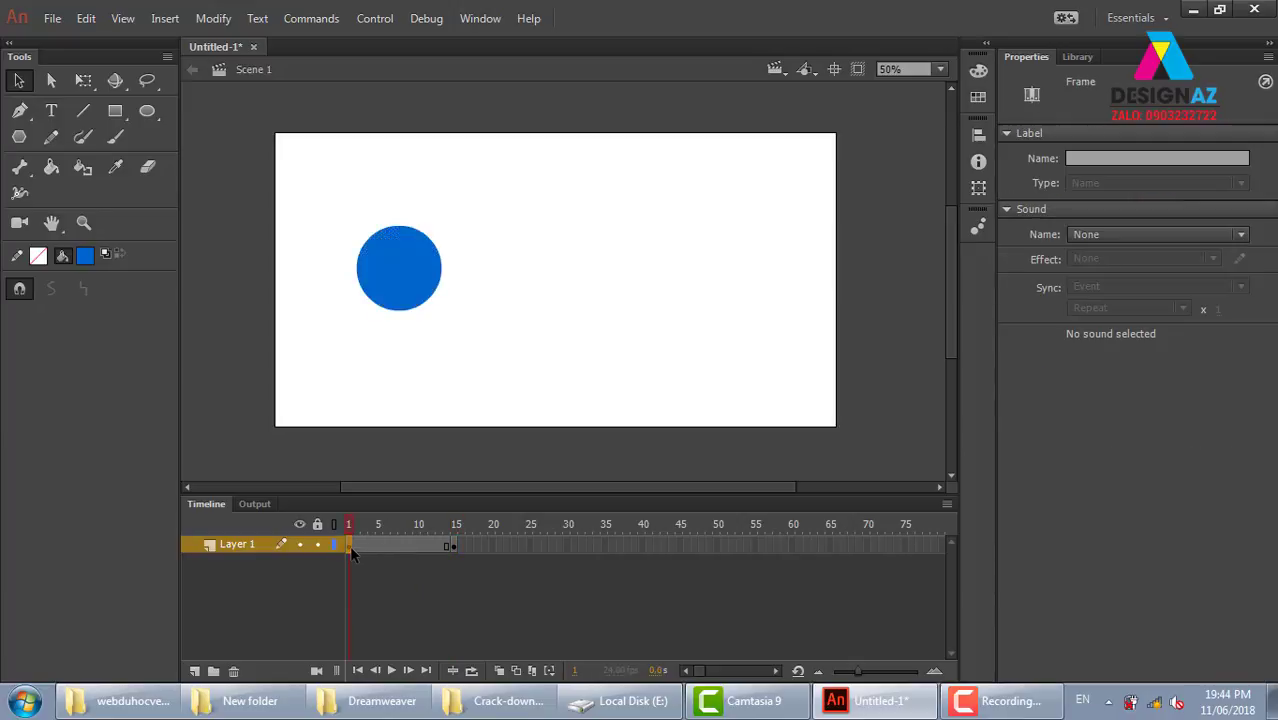
{"action": "left_click", "coordinate": [452, 545], "text": "shift"}
{"action": "right_click", "coordinate": [402, 547]}
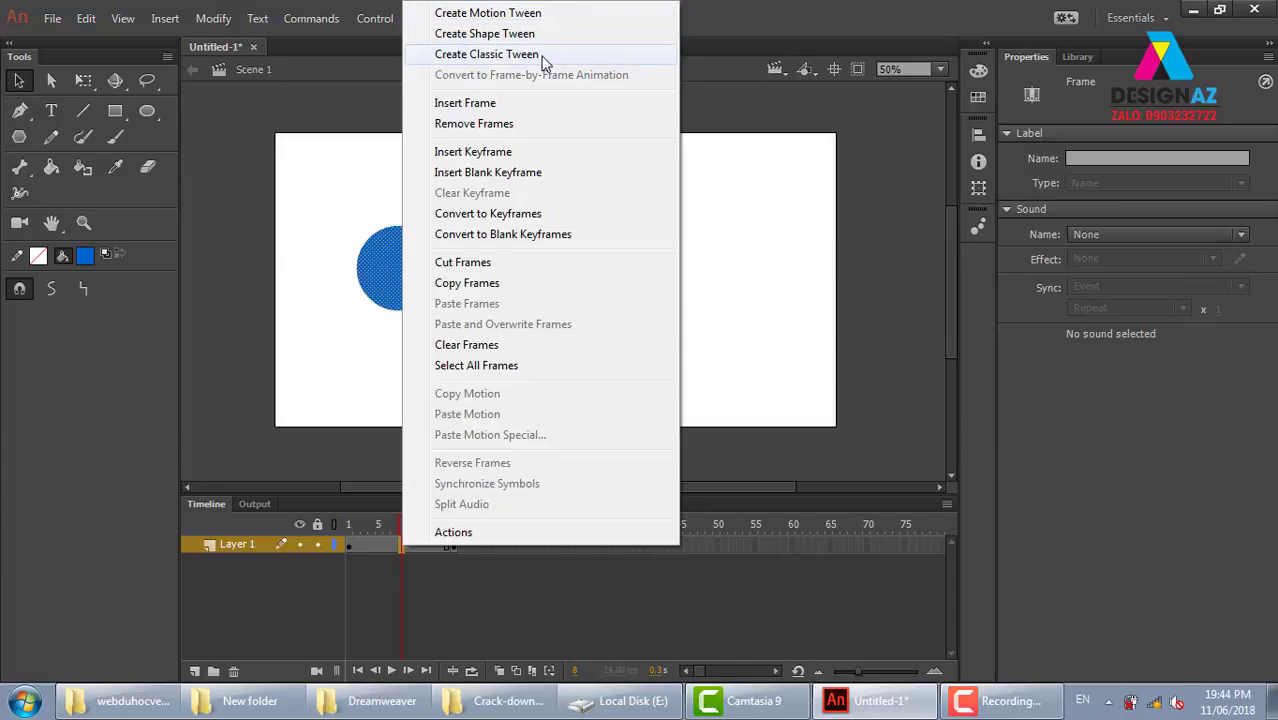
{"action": "left_click", "coordinate": [358, 547]}
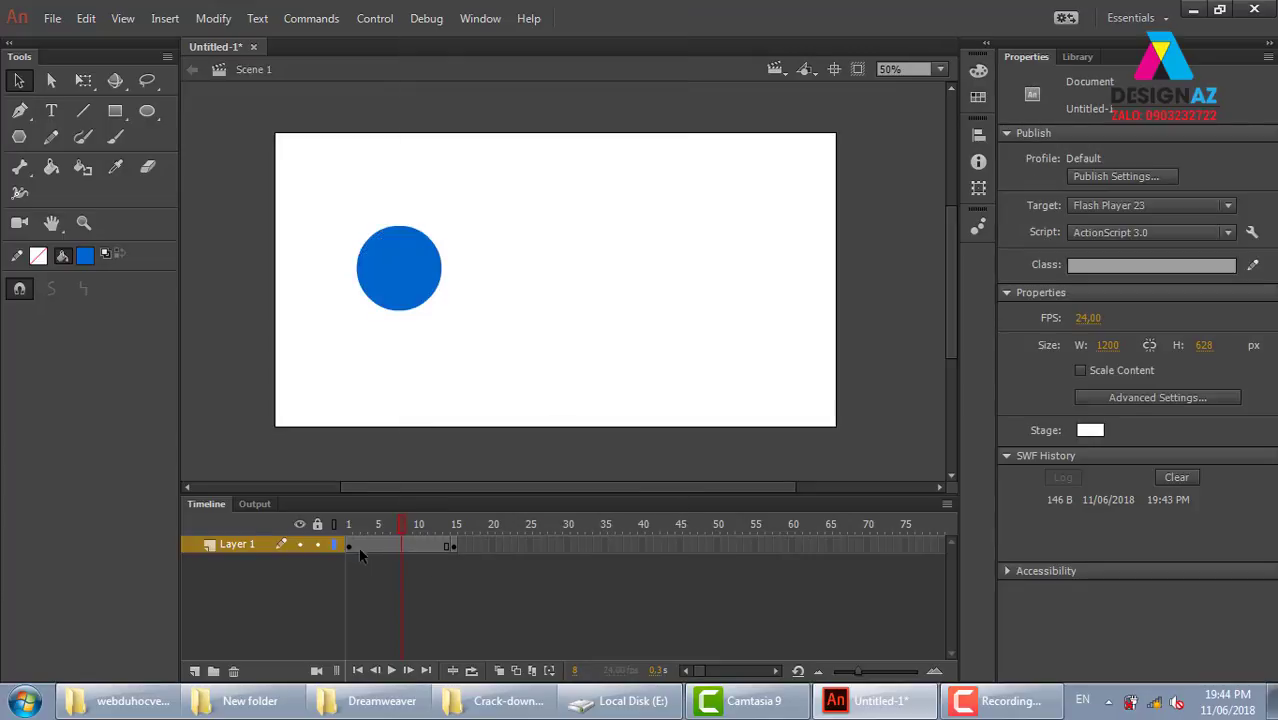
{"action": "left_click", "coordinate": [350, 544]}
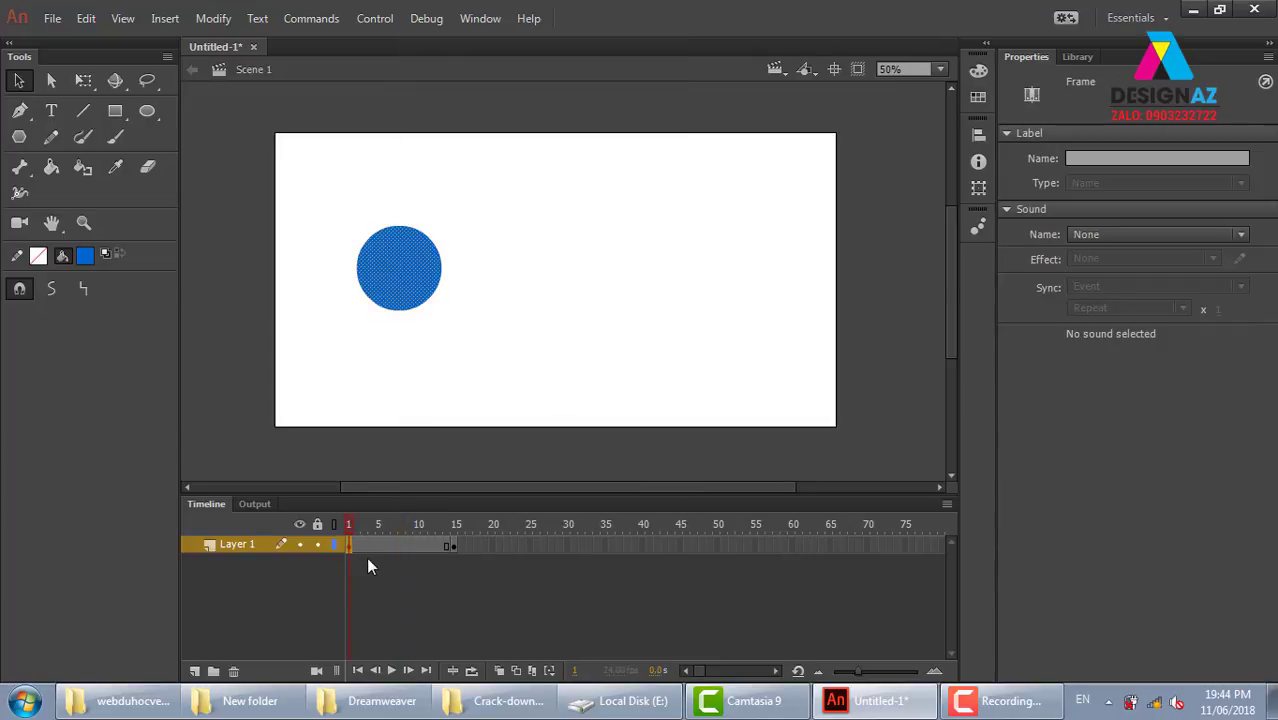
{"action": "left_click", "coordinate": [417, 545]}
{"action": "right_click", "coordinate": [424, 547]}
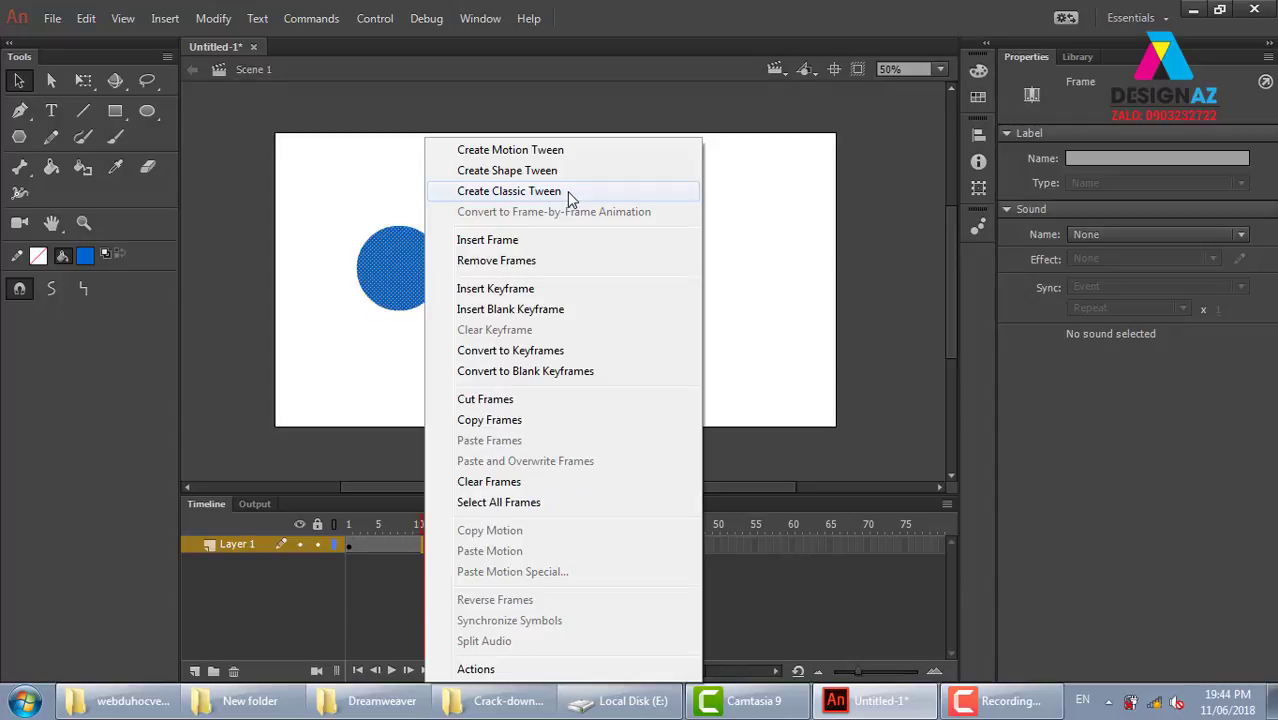
Step: Apply Create Classic Tween and drag the circle to the stage's right side at frame 15
{"action": "left_click", "coordinate": [570, 195]}
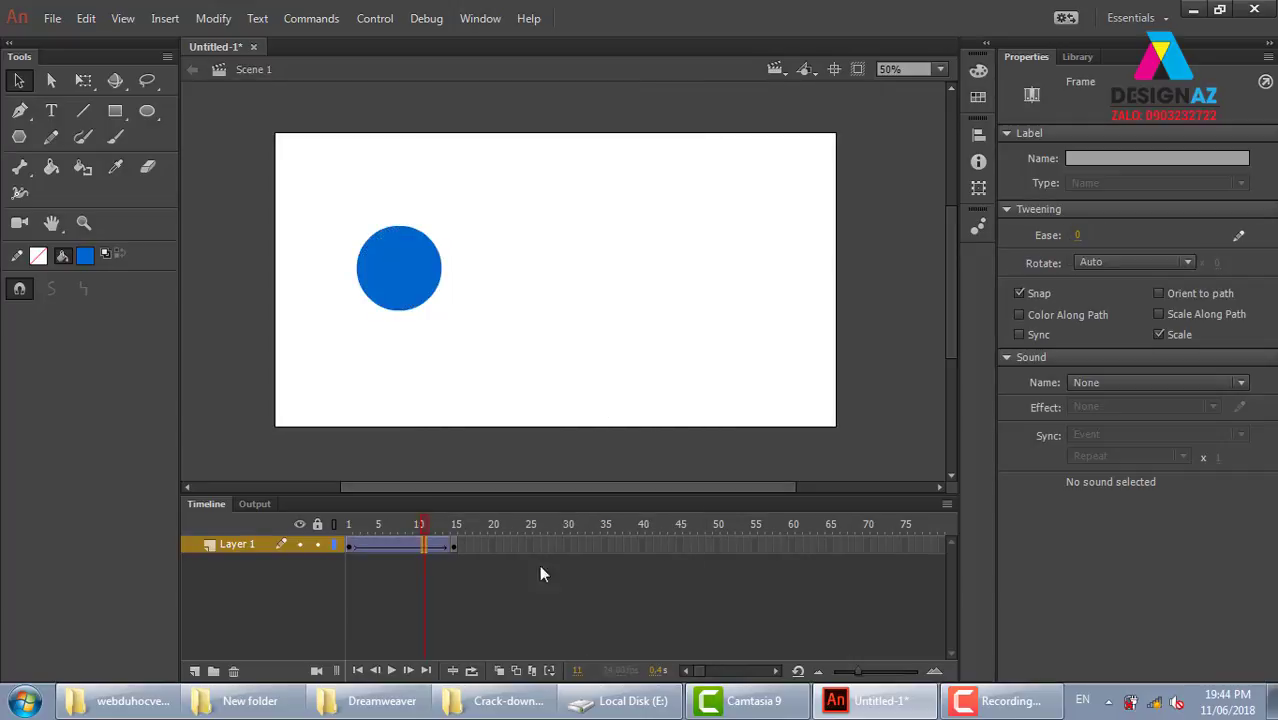
{"action": "left_click", "coordinate": [452, 548]}
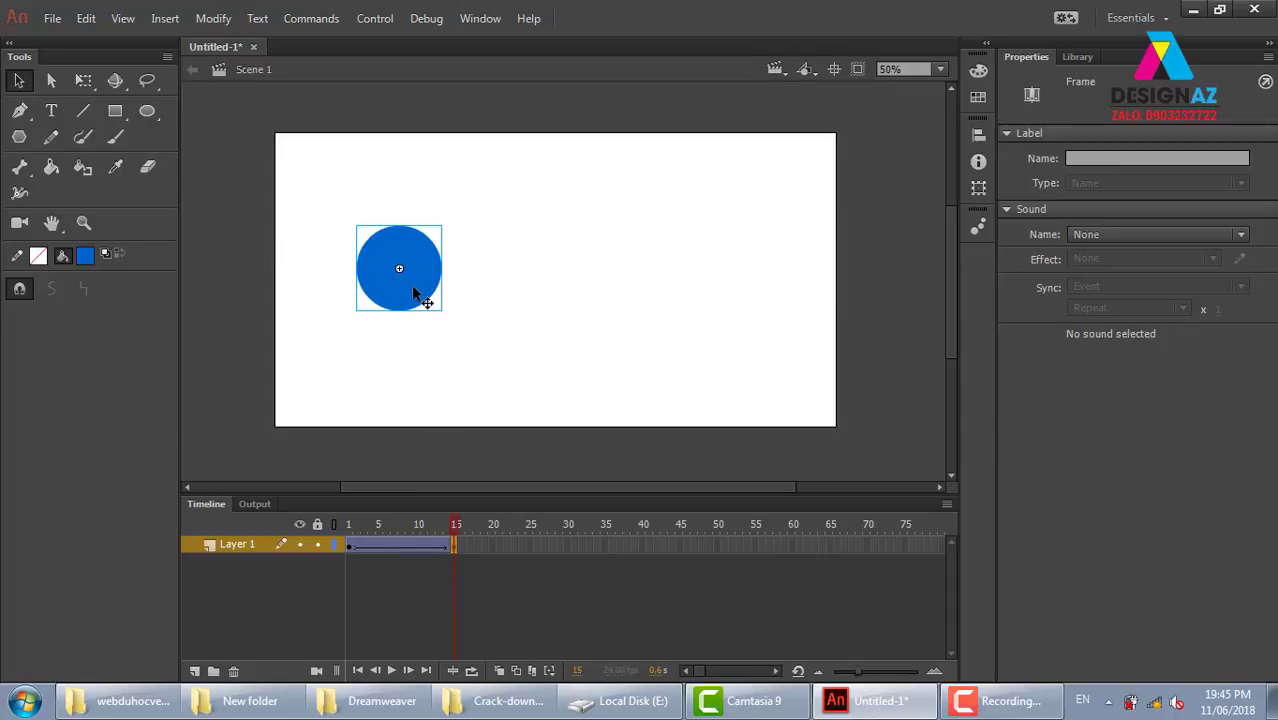
{"action": "left_click_drag", "start_coordinate": [422, 297], "coordinate": [733, 297]}
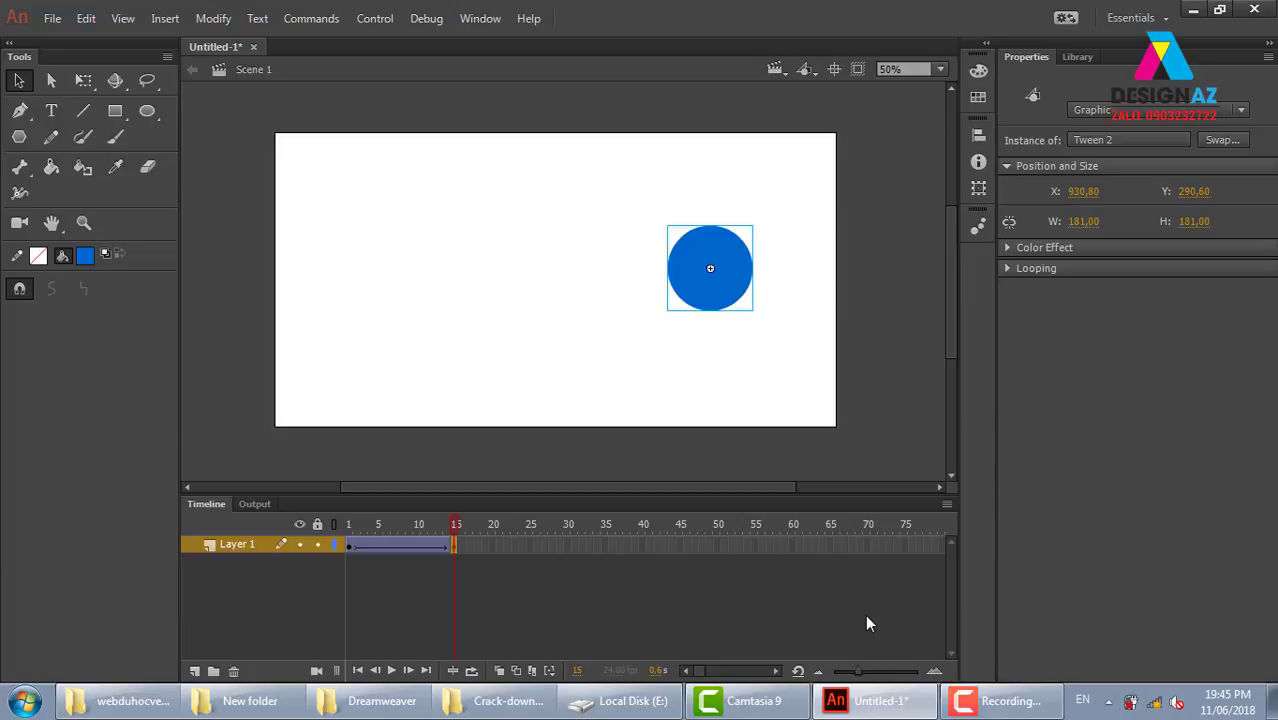
{"action": "left_click", "coordinate": [349, 546]}
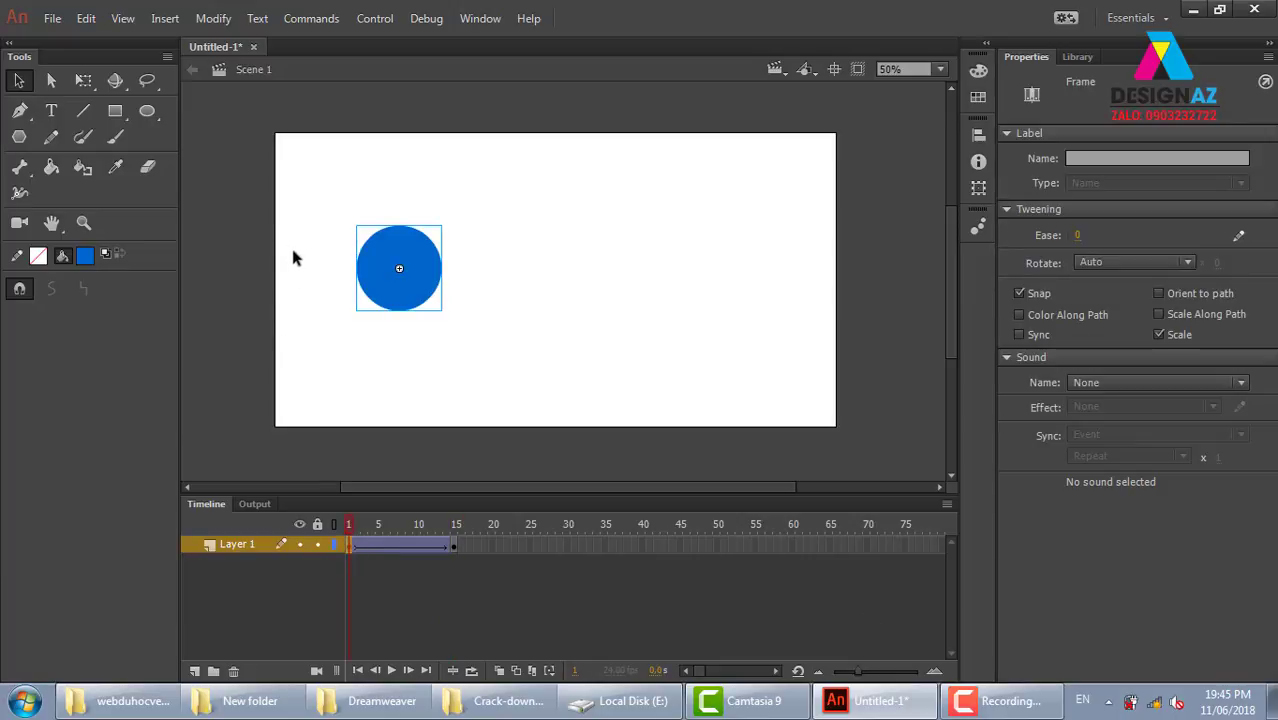
{"action": "left_click", "coordinate": [453, 546]}
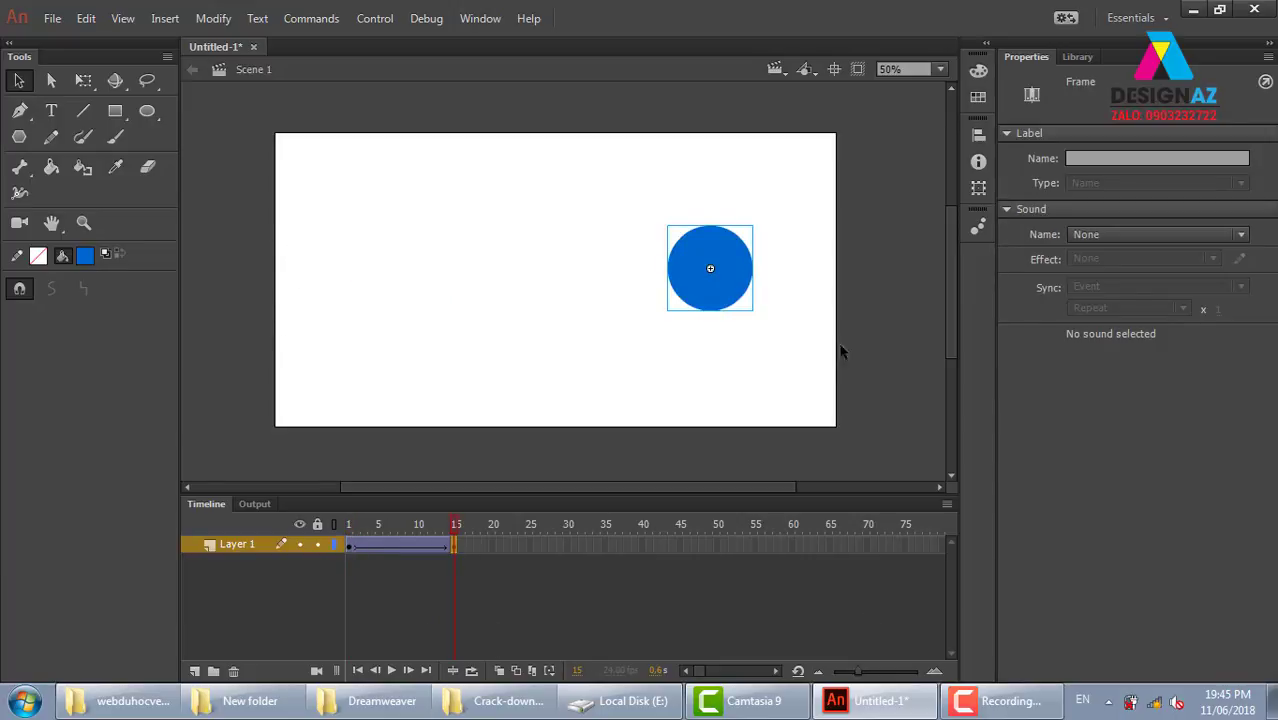
{"action": "key", "text": "ctrl+Return"}
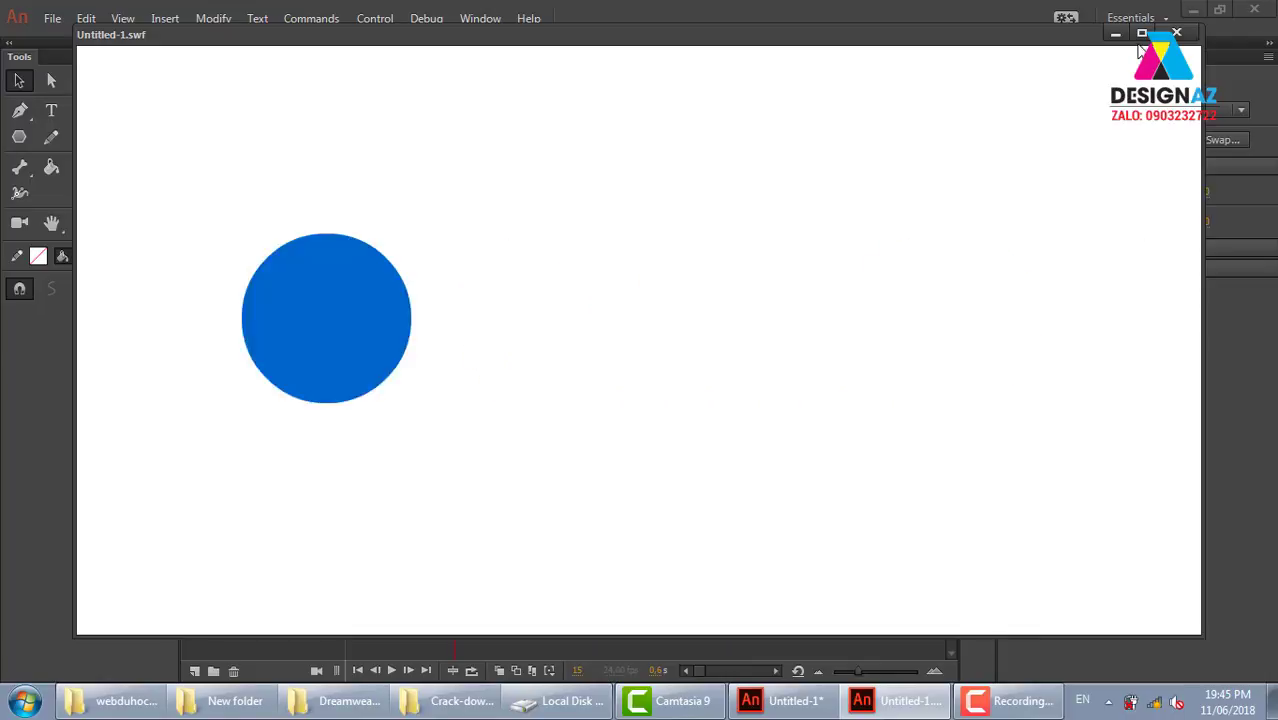
{"action": "left_click", "coordinate": [1176, 33]}
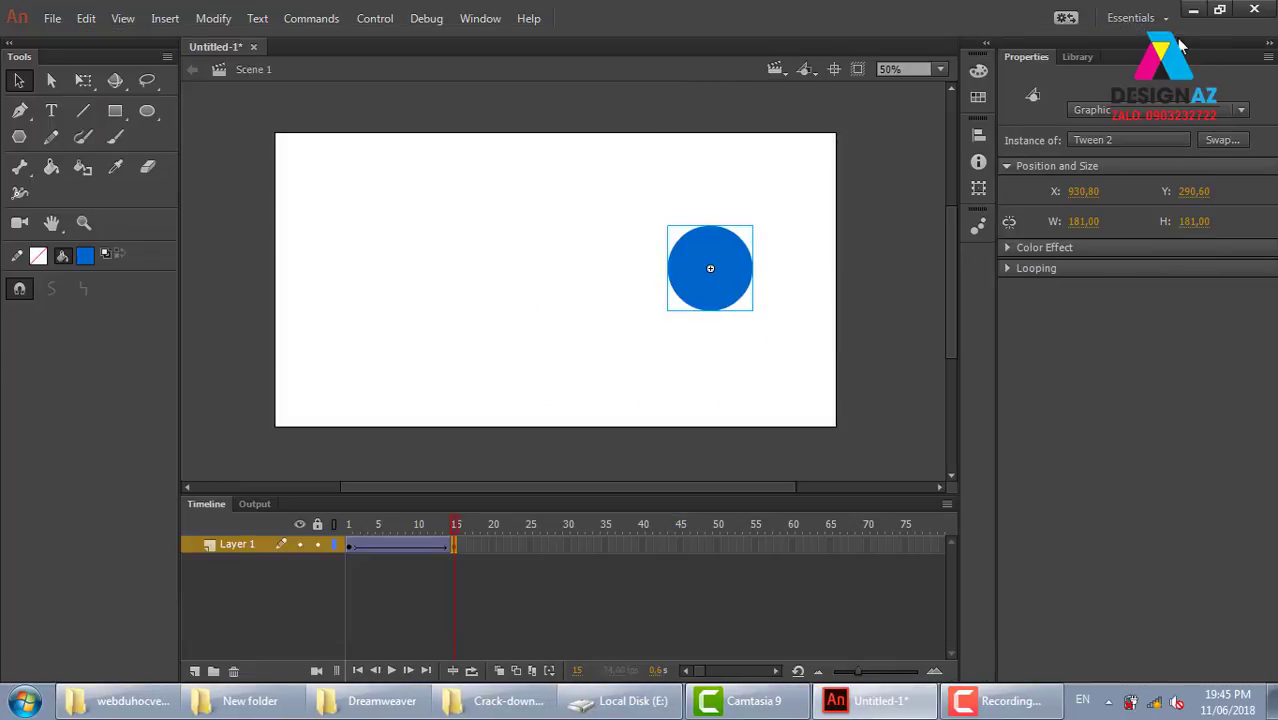
Step: Set the tween's ease to 100 at frame 1 and run a test movie
{"action": "left_click", "coordinate": [348, 549]}
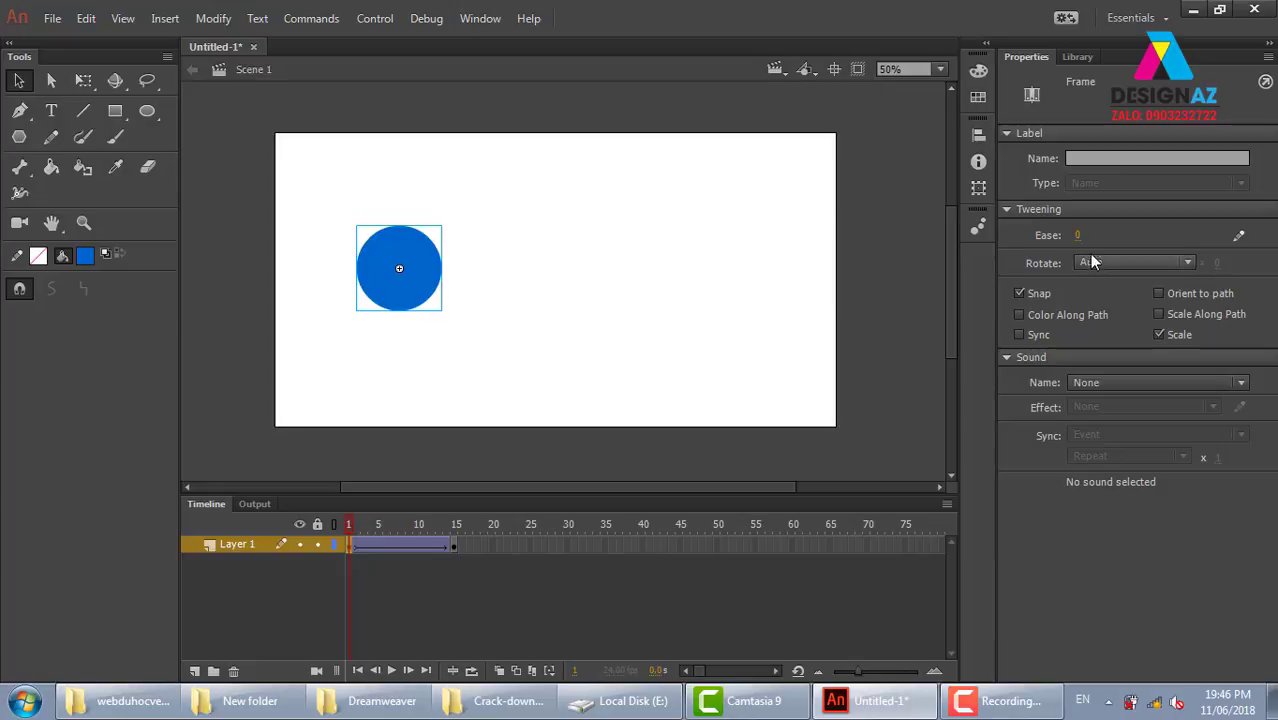
{"action": "left_click_drag", "start_coordinate": [1080, 237], "coordinate": [1240, 235]}
{"action": "key", "text": "ctrl+Return"}
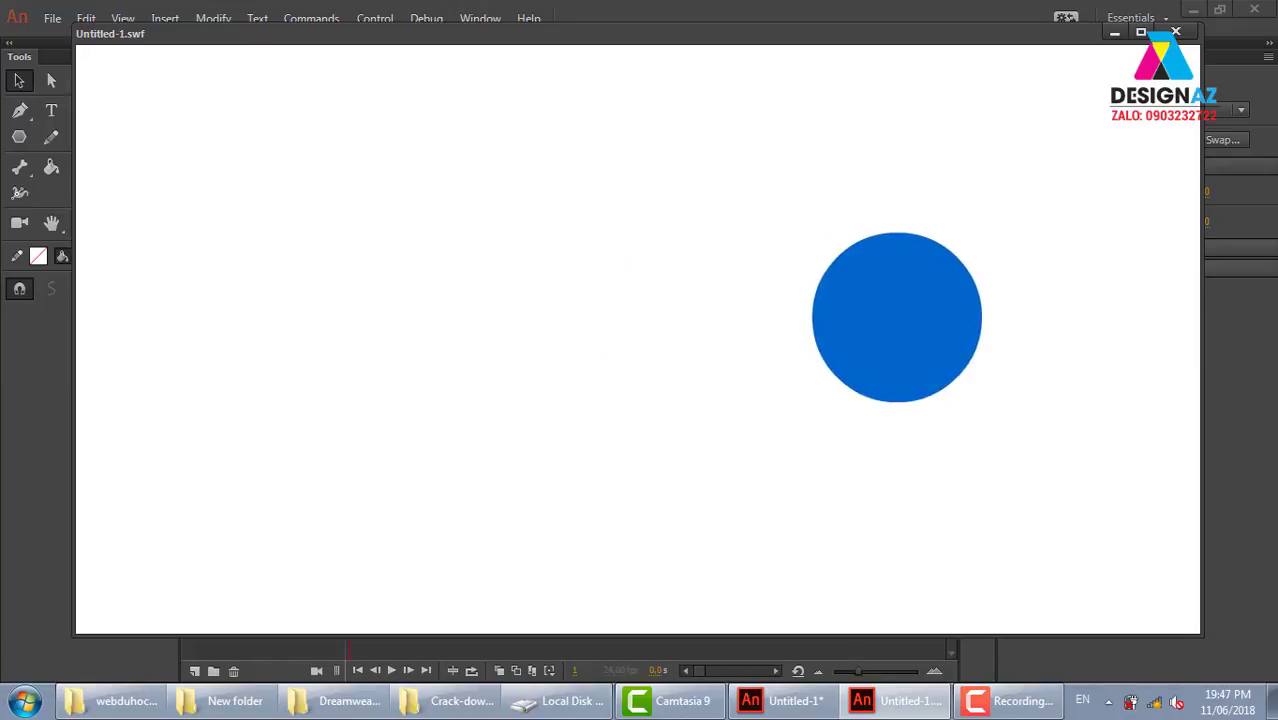
Step: Place the circle at the top stage edge on frame 1 and stage centre on frame 15, then preview
{"action": "left_click", "coordinate": [1176, 32]}
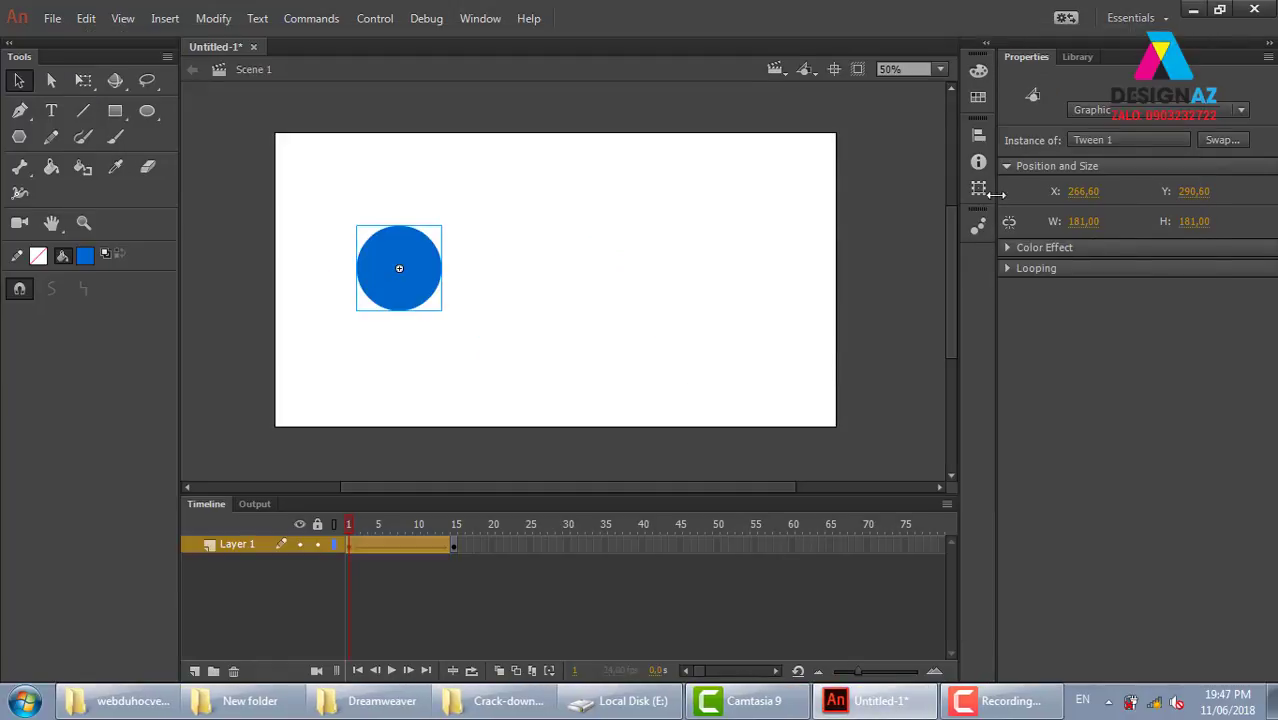
{"action": "left_click", "coordinate": [455, 544]}
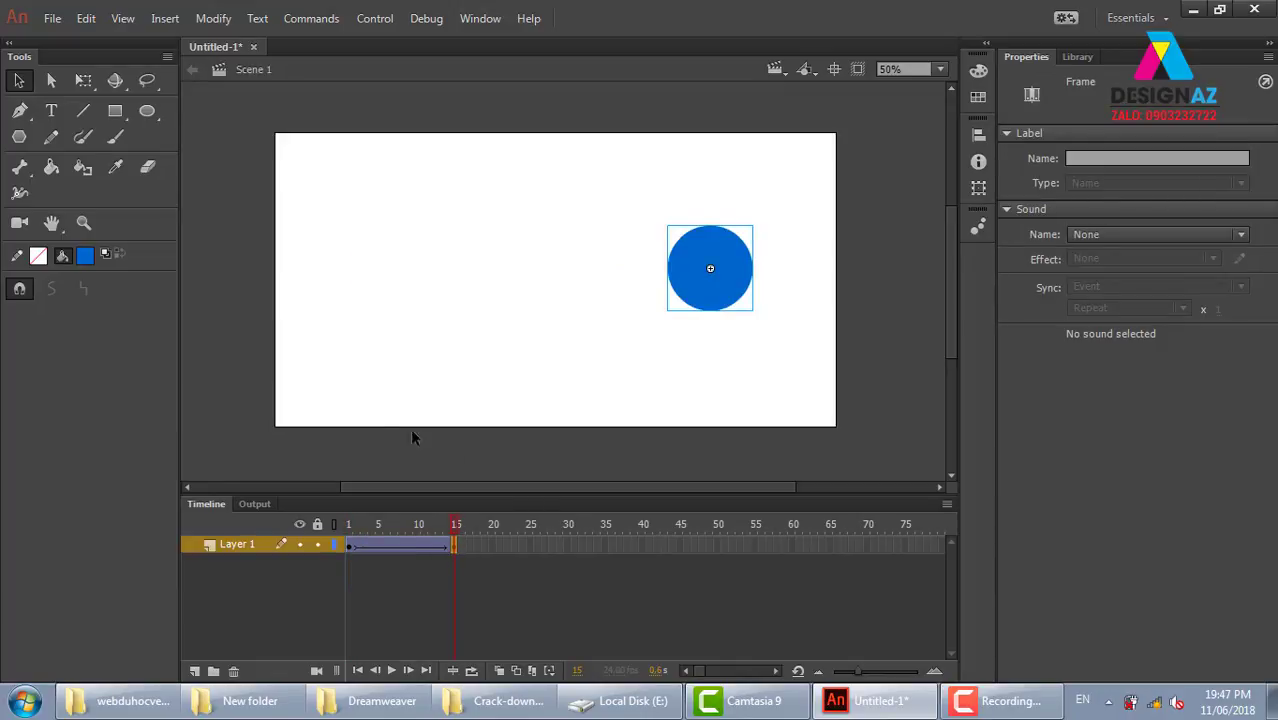
{"action": "left_click", "coordinate": [350, 545]}
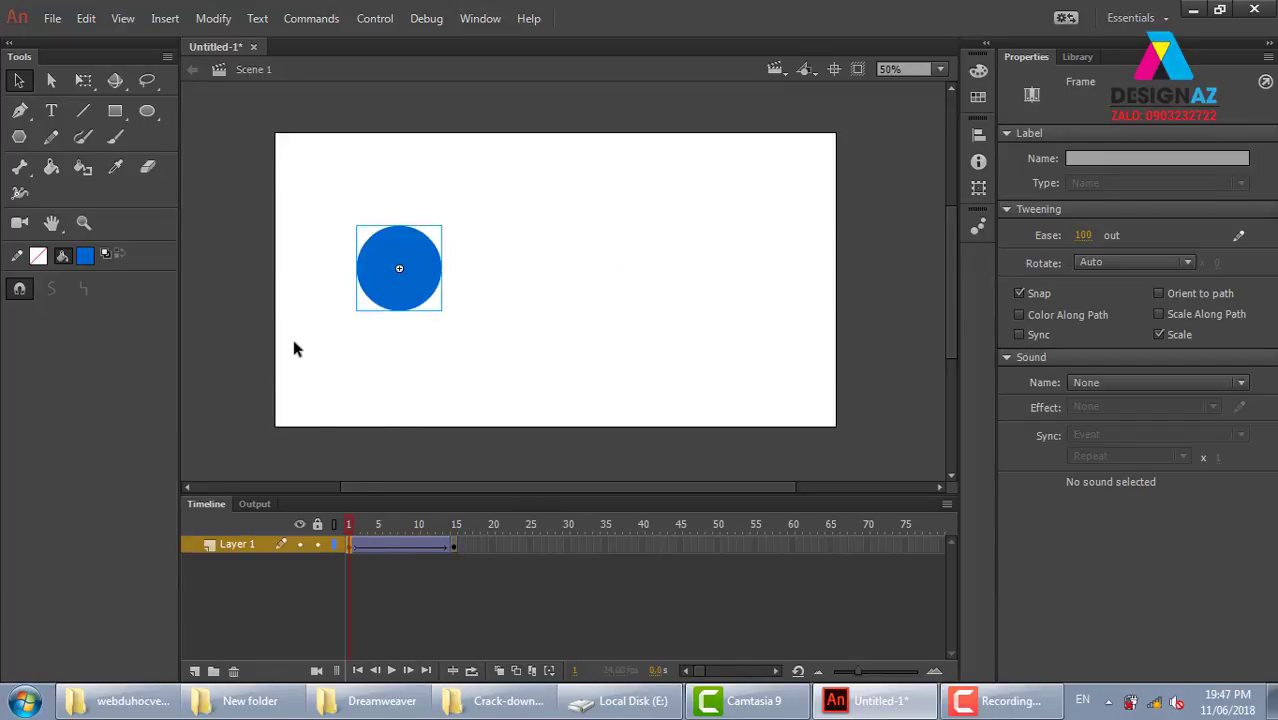
{"action": "left_click_drag", "start_coordinate": [414, 268], "coordinate": [569, 105]}
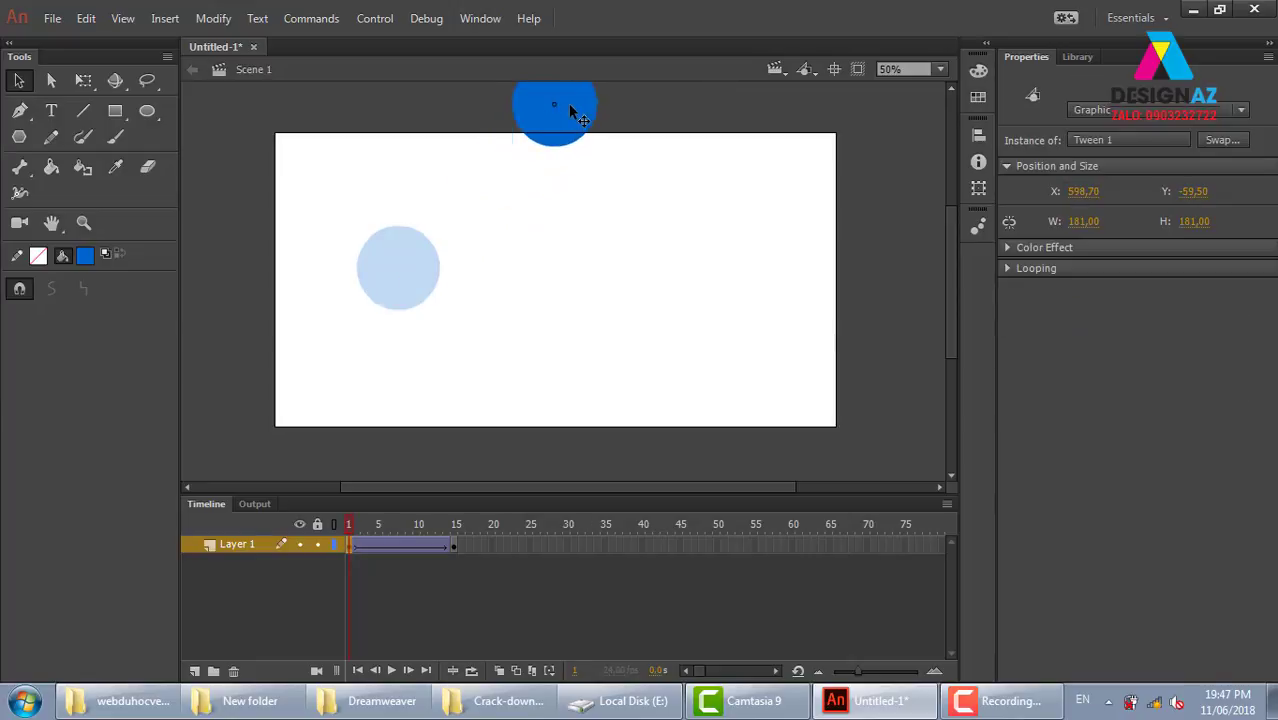
{"action": "left_click", "coordinate": [452, 545]}
{"action": "mouse_move", "coordinate": [707, 284]}
{"action": "left_mouse_down"}
{"action": "mouse_move", "coordinate": [576, 277]}
{"action": "mouse_move", "coordinate": [550, 288]}
{"action": "left_mouse_up"}
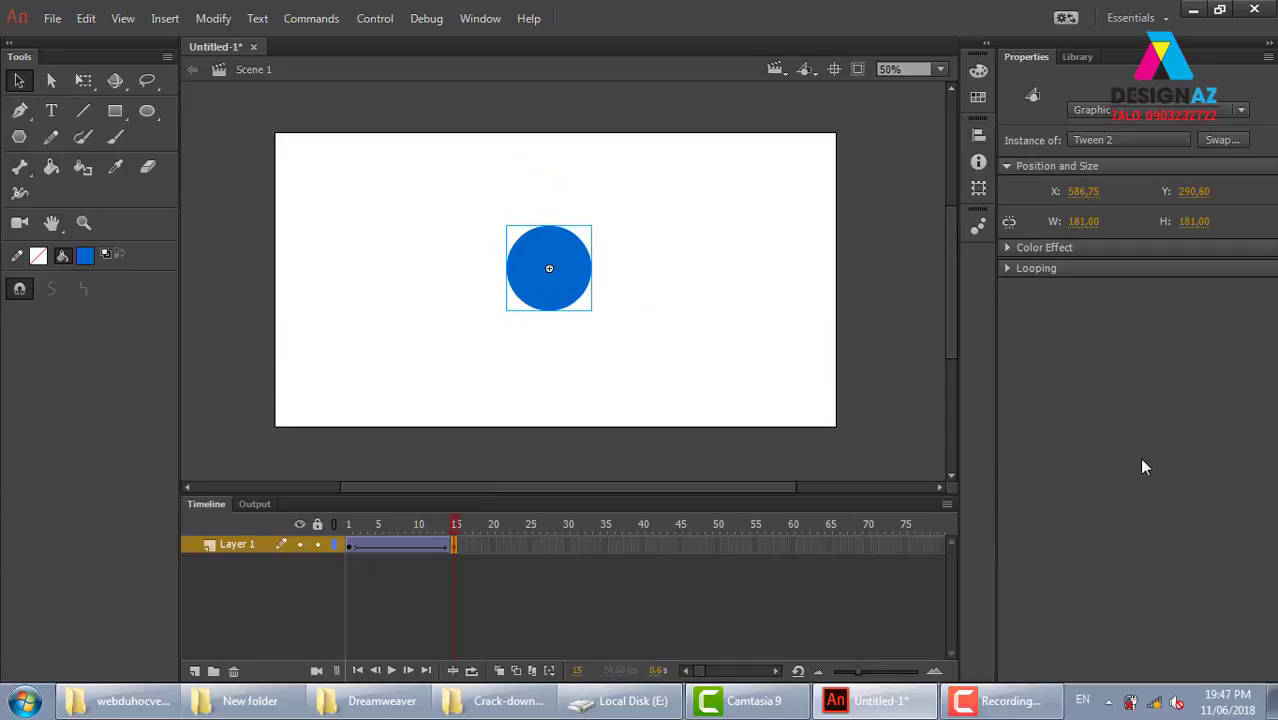
{"action": "key", "text": "ctrl+Return"}
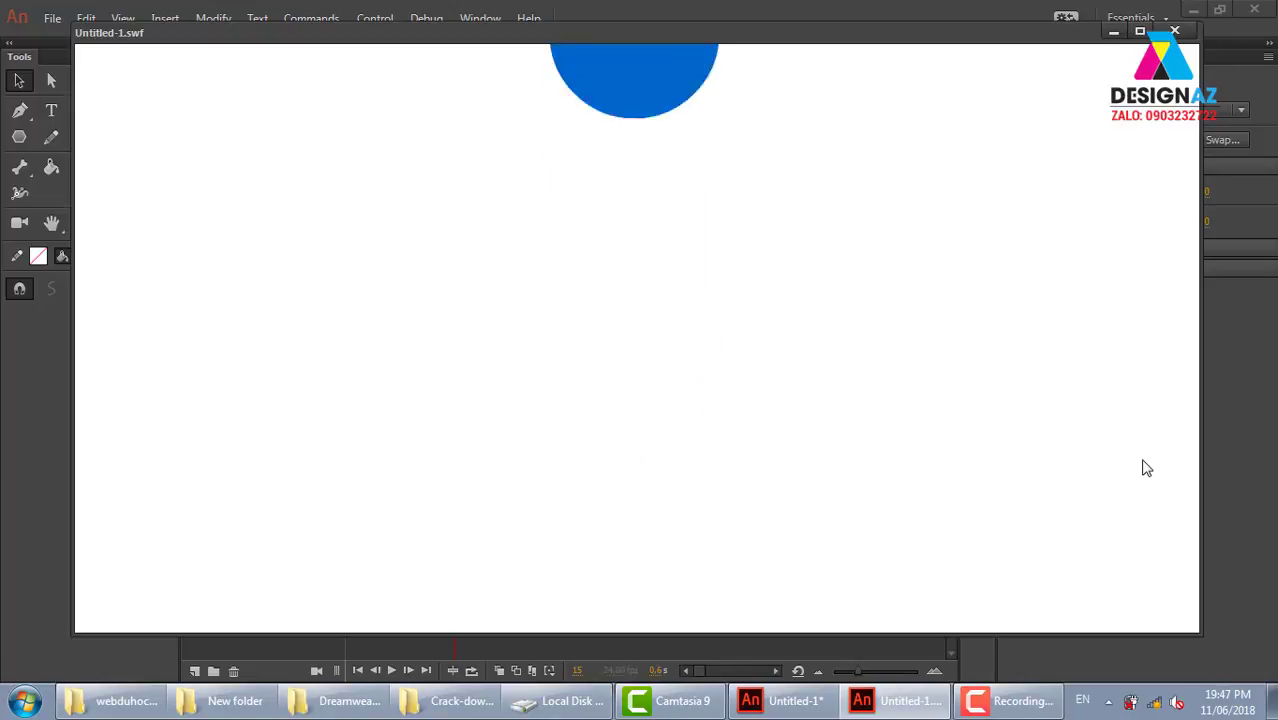
Step: Move the starting circle below the stage at frame 1 and preview it rising
{"action": "left_click", "coordinate": [1175, 31]}
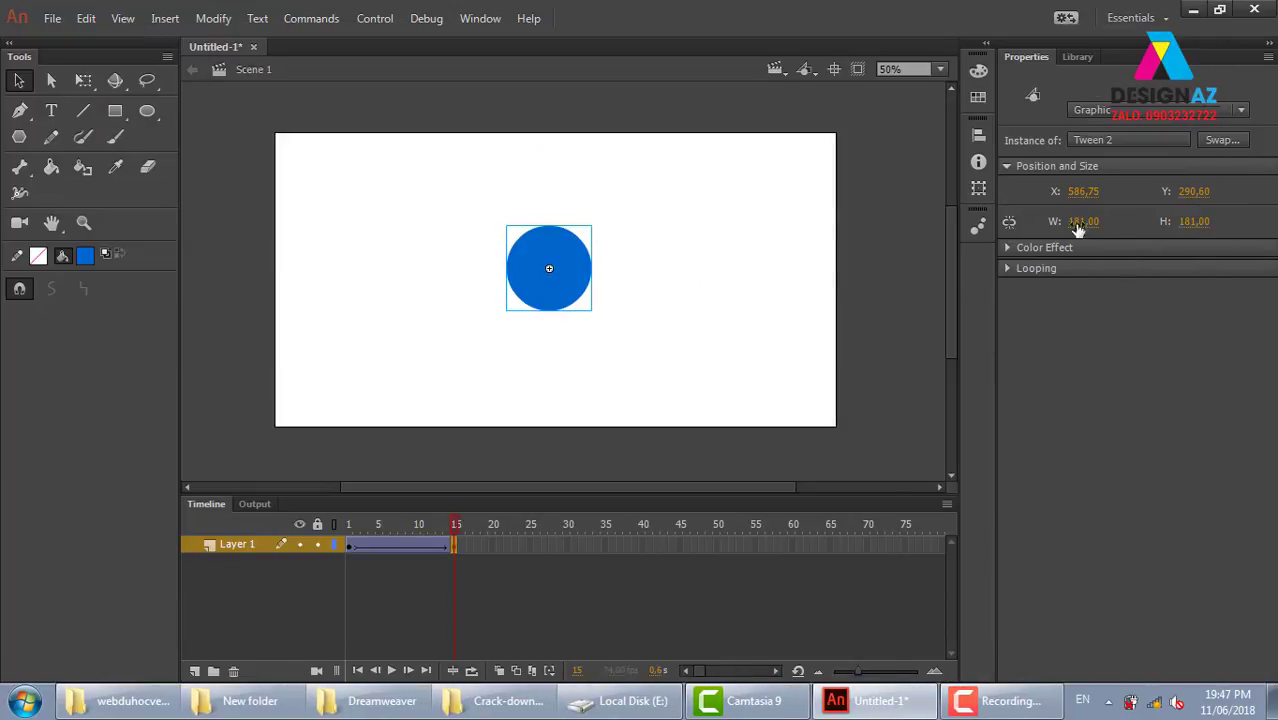
{"action": "left_click", "coordinate": [349, 545]}
{"action": "left_click", "coordinate": [566, 200]}
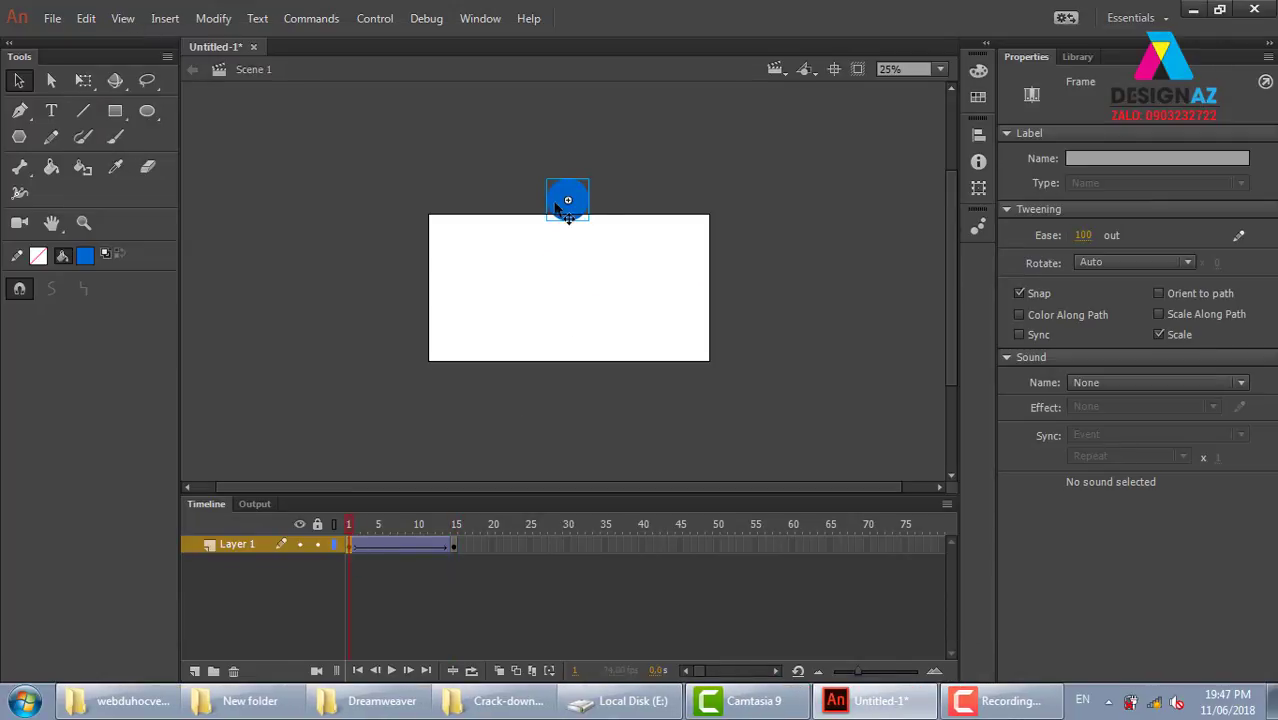
{"action": "left_click_drag", "start_coordinate": [570, 214], "coordinate": [558, 472]}
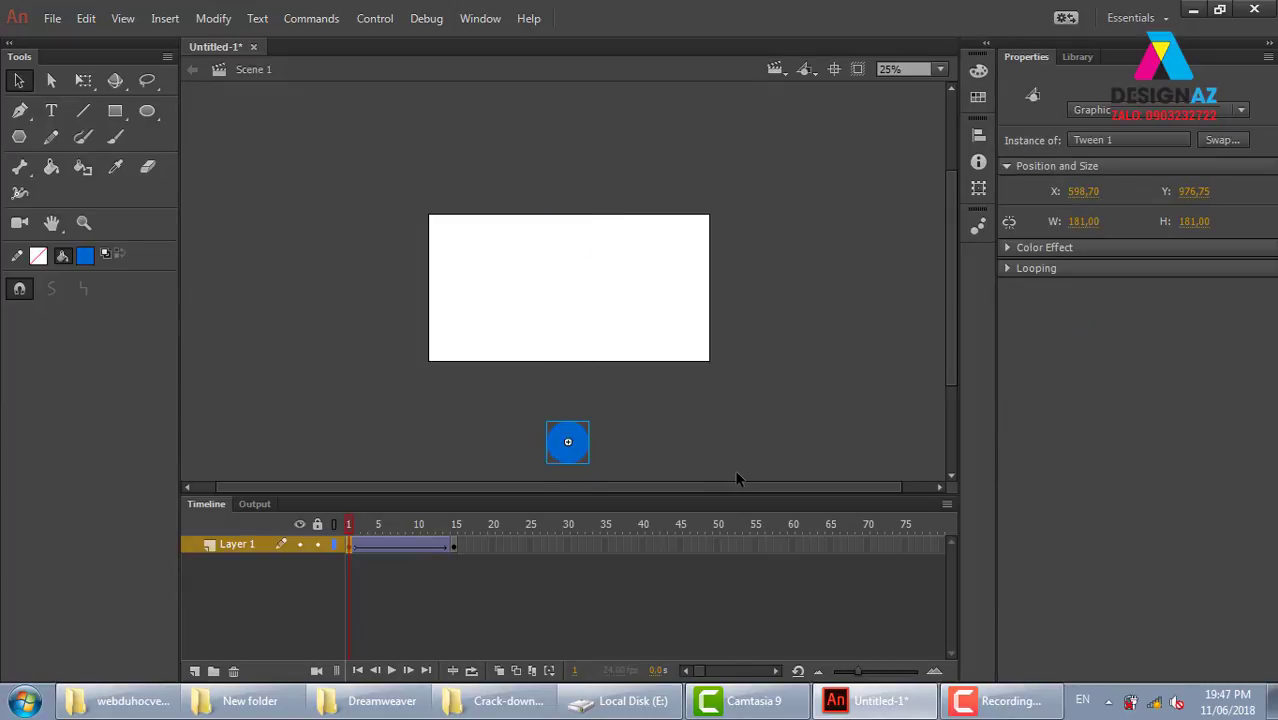
{"action": "key", "text": "ctrl+Return"}
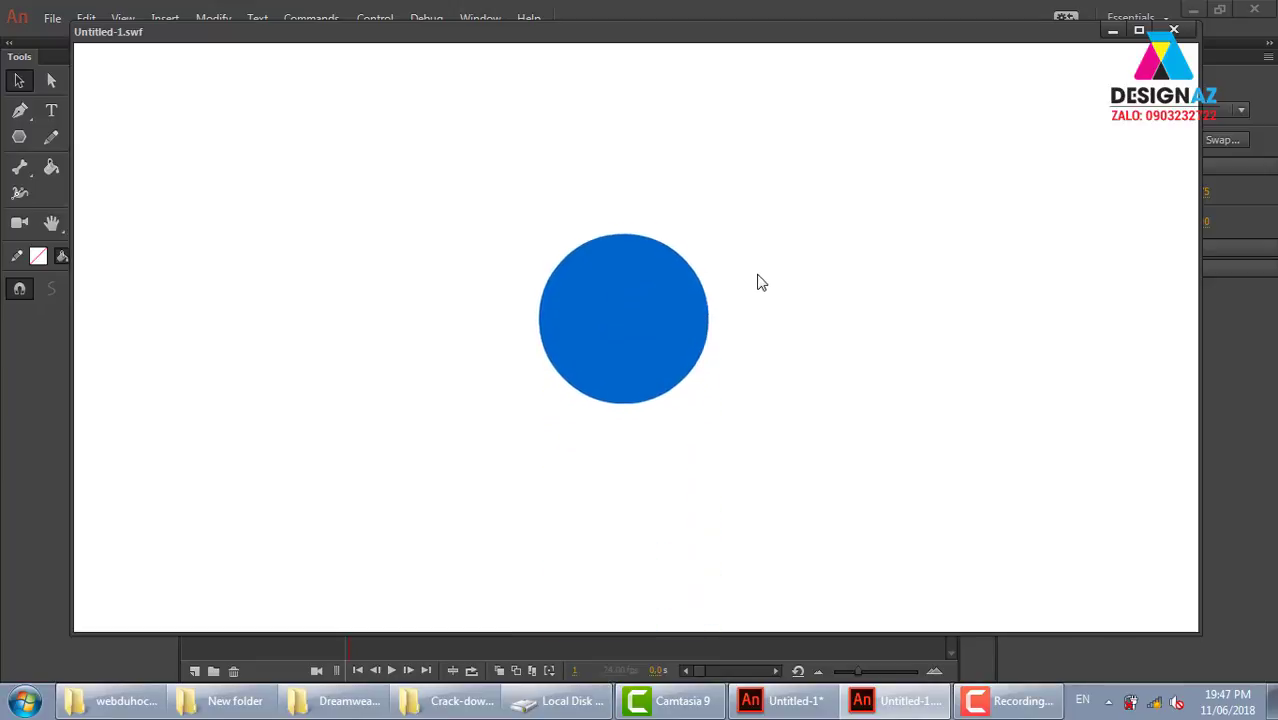
{"action": "left_click", "coordinate": [1174, 30]}
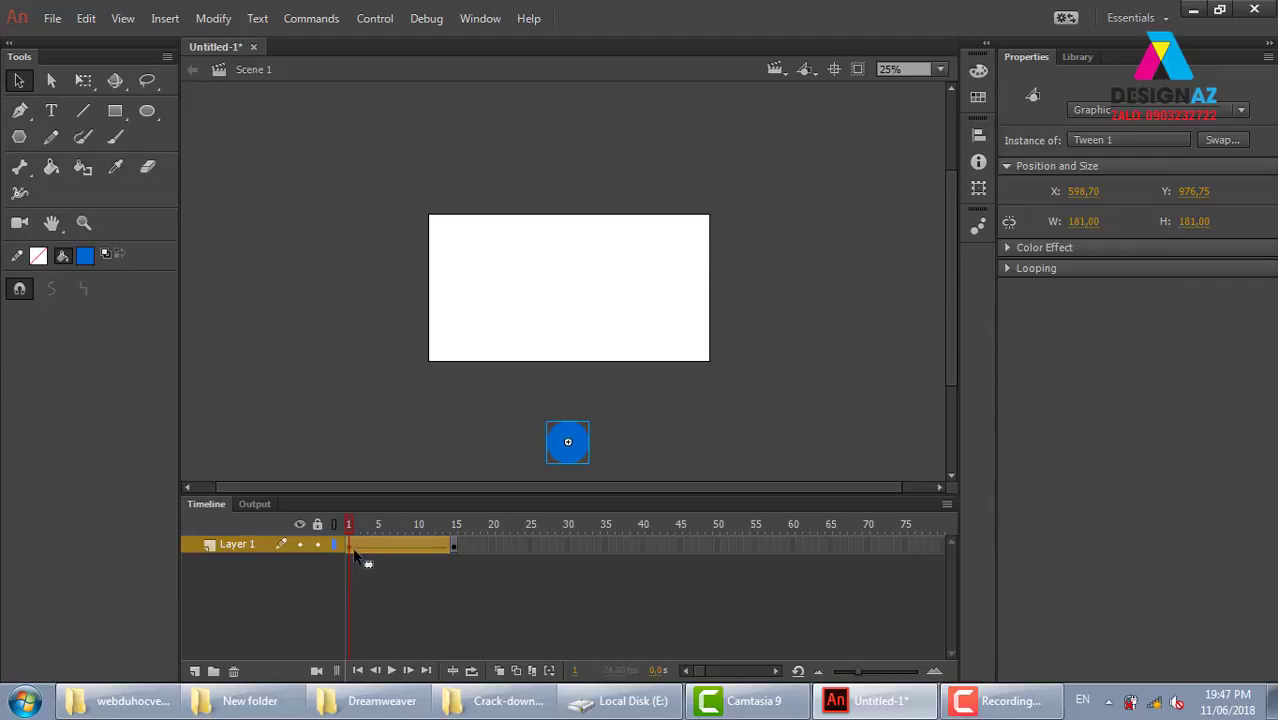
Step: Reposition the starting circle off the stage's right edge (X 1402.9, Y 296.6) and preview
{"action": "left_click", "coordinate": [405, 545]}
{"action": "left_click_drag", "start_coordinate": [562, 470], "coordinate": [753, 325]}
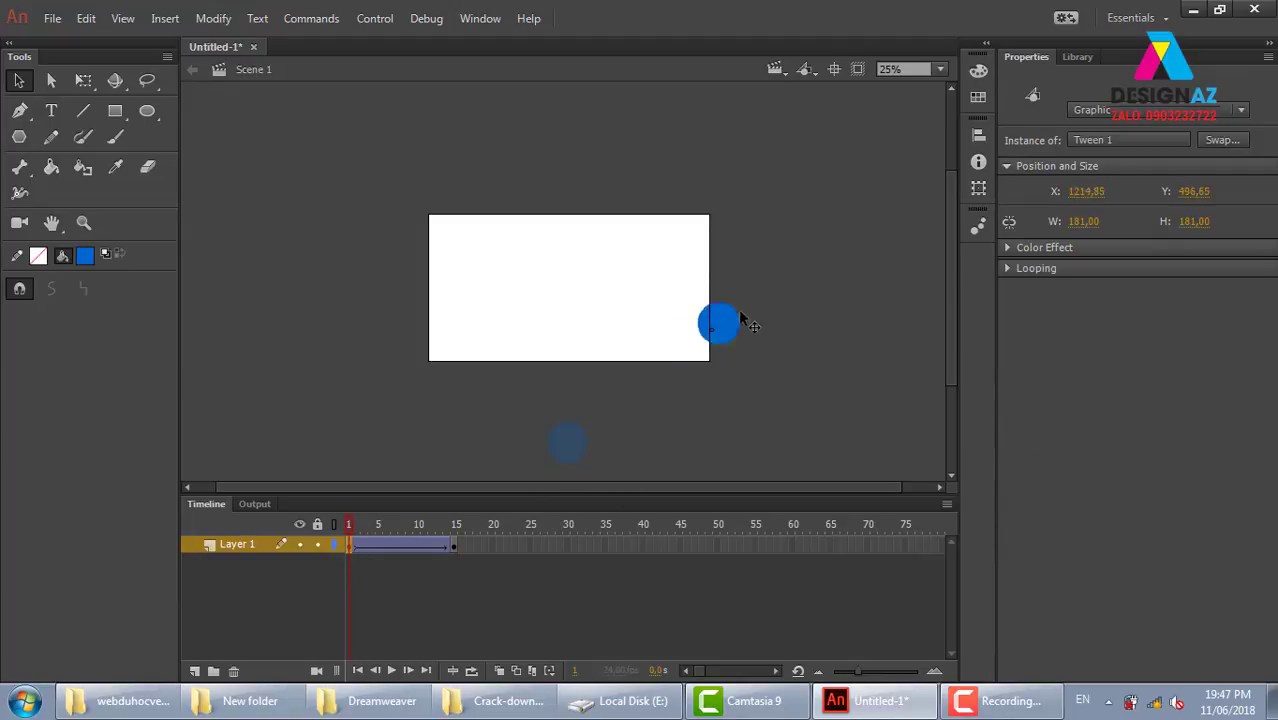
{"action": "key", "text": "ctrl+Return"}
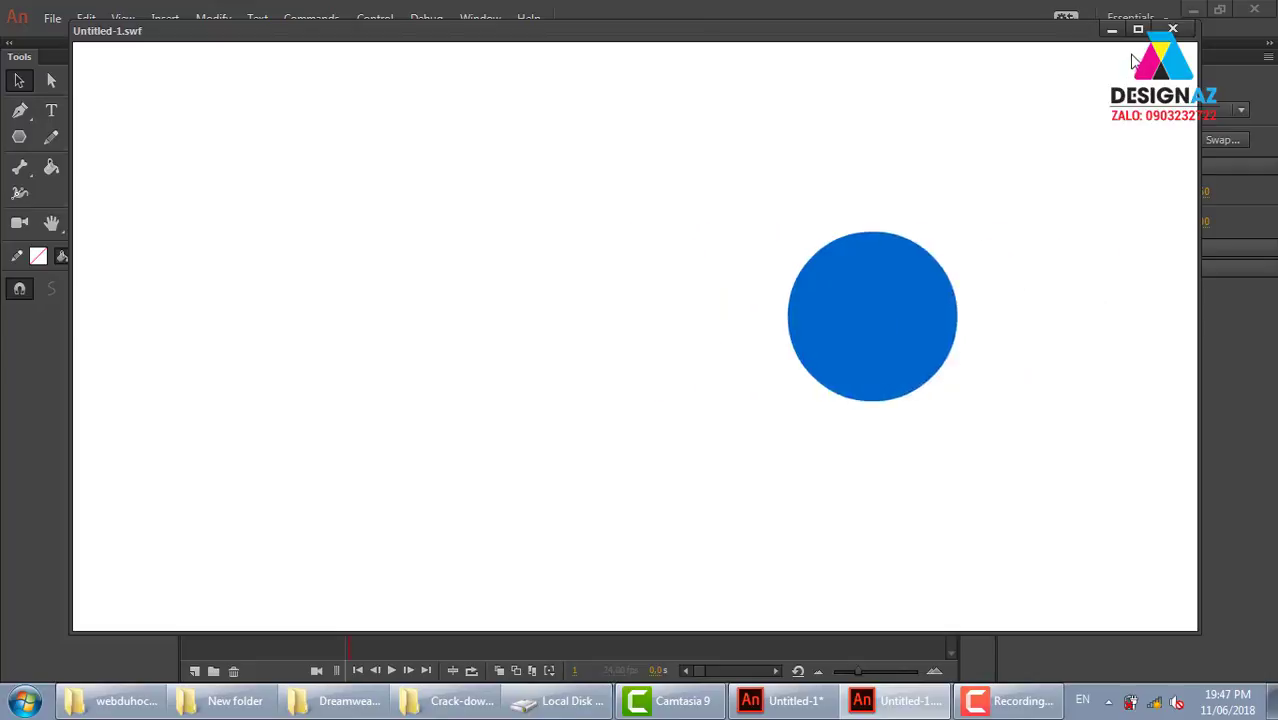
{"action": "left_click", "coordinate": [1172, 29]}
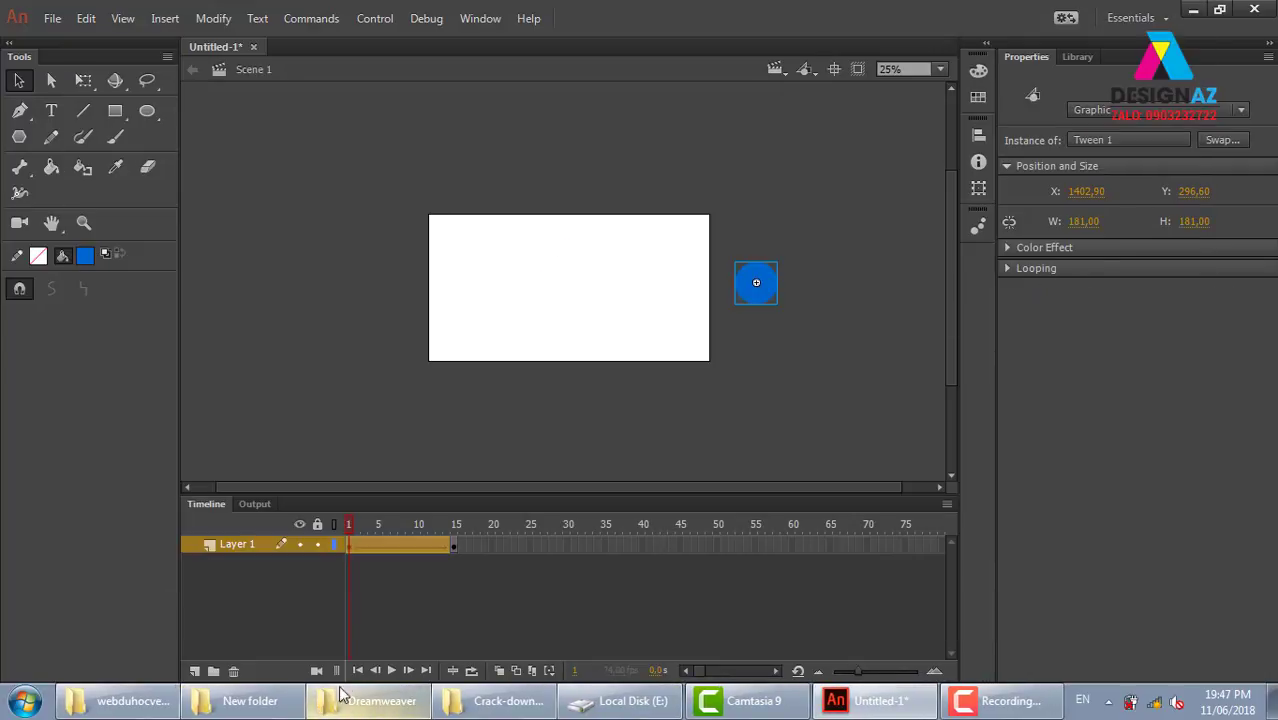
Step: Add a frame 8 keyframe with the circle at the stage bottom (Y 537.5) and preview the bounce
{"action": "left_click", "coordinate": [400, 545]}
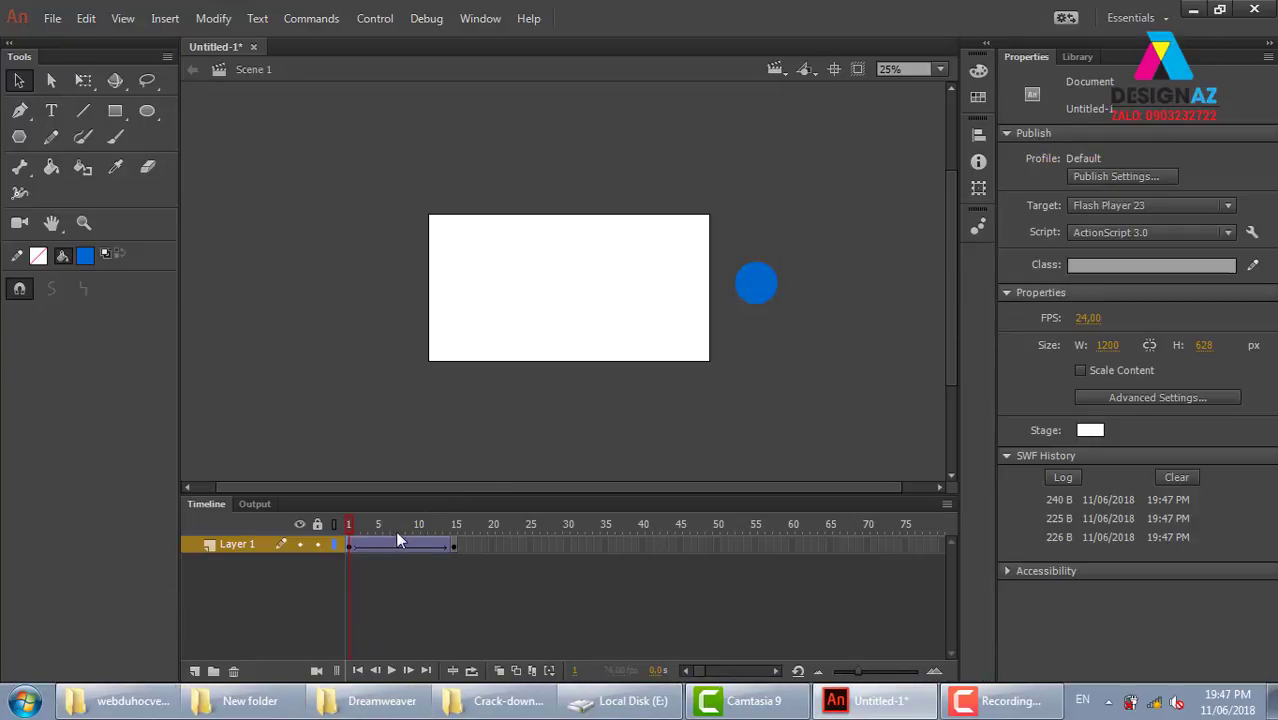
{"action": "left_click", "coordinate": [344, 548]}
{"action": "left_click", "coordinate": [456, 548]}
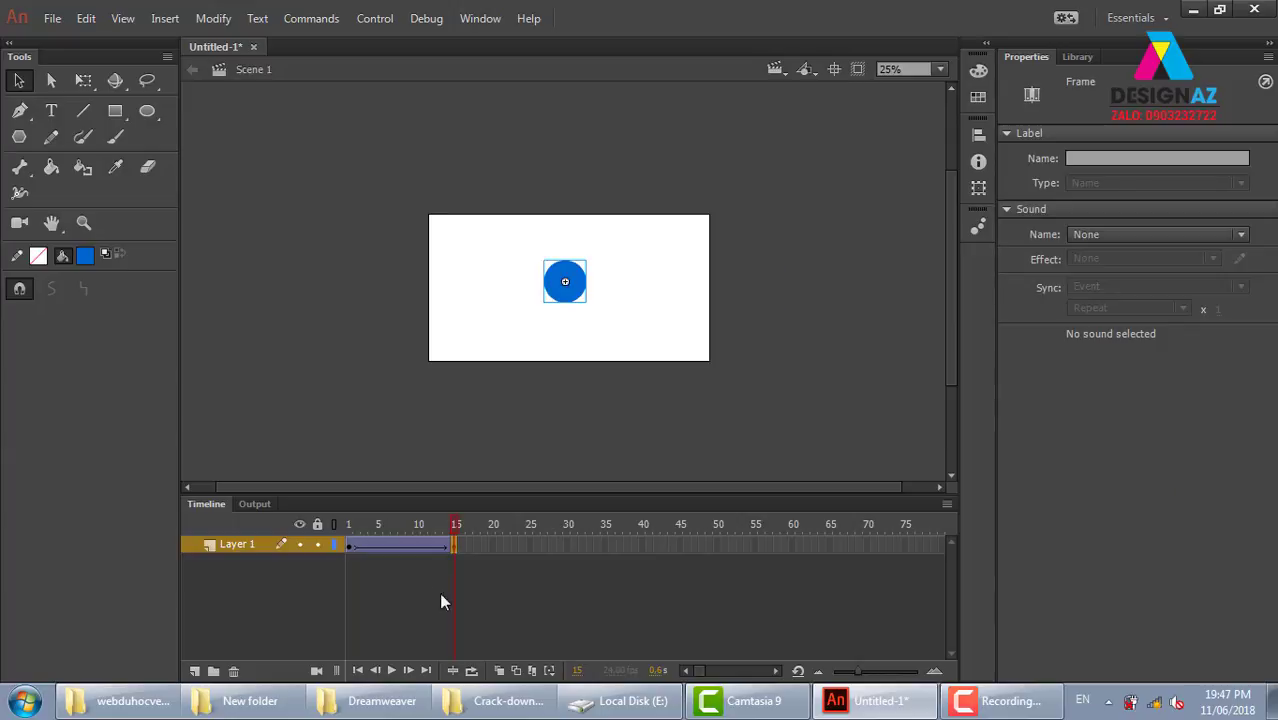
{"action": "left_click", "coordinate": [401, 548]}
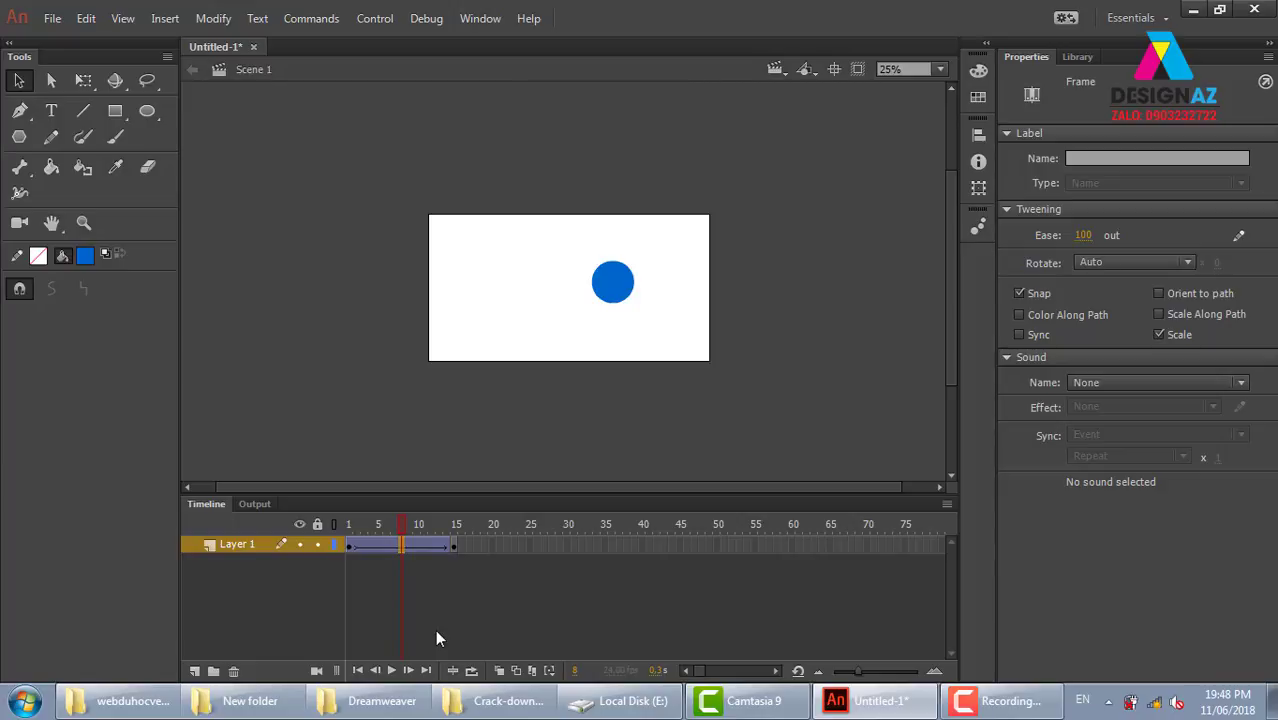
{"action": "key", "text": "F6"}
{"action": "left_click_drag", "start_coordinate": [624, 302], "coordinate": [568, 358]}
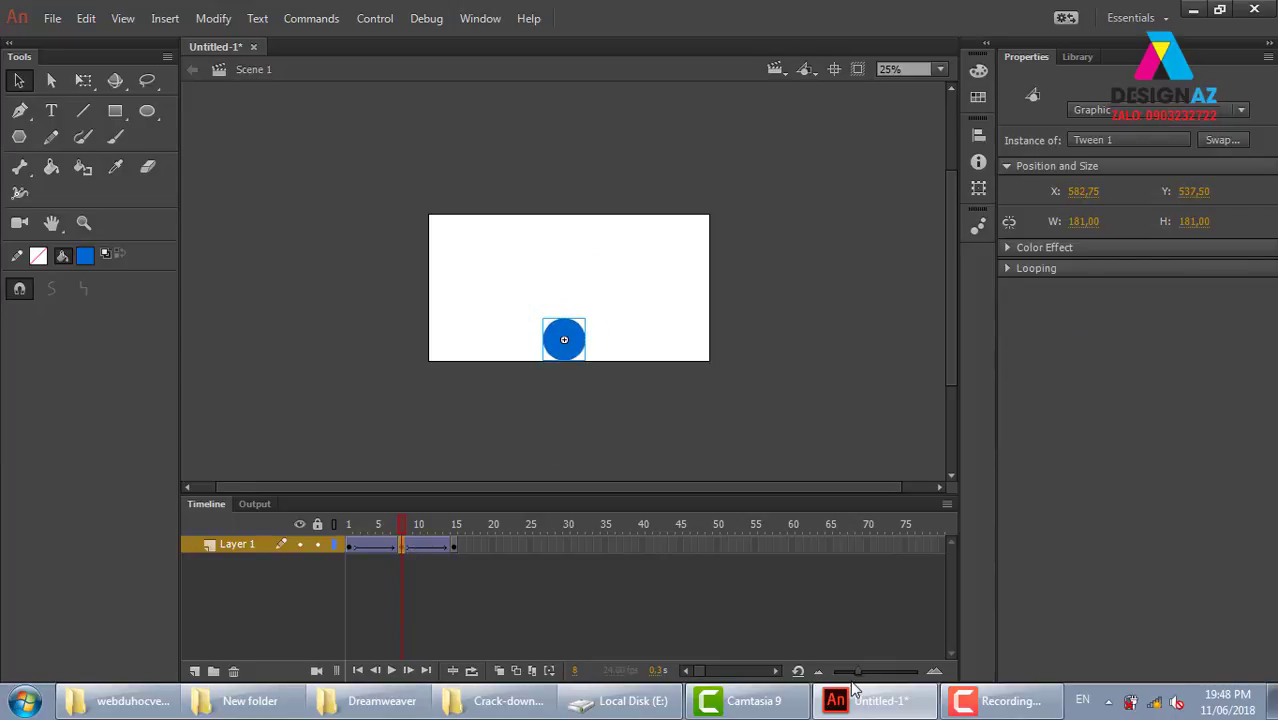
{"action": "key", "text": "ctrl+Return"}
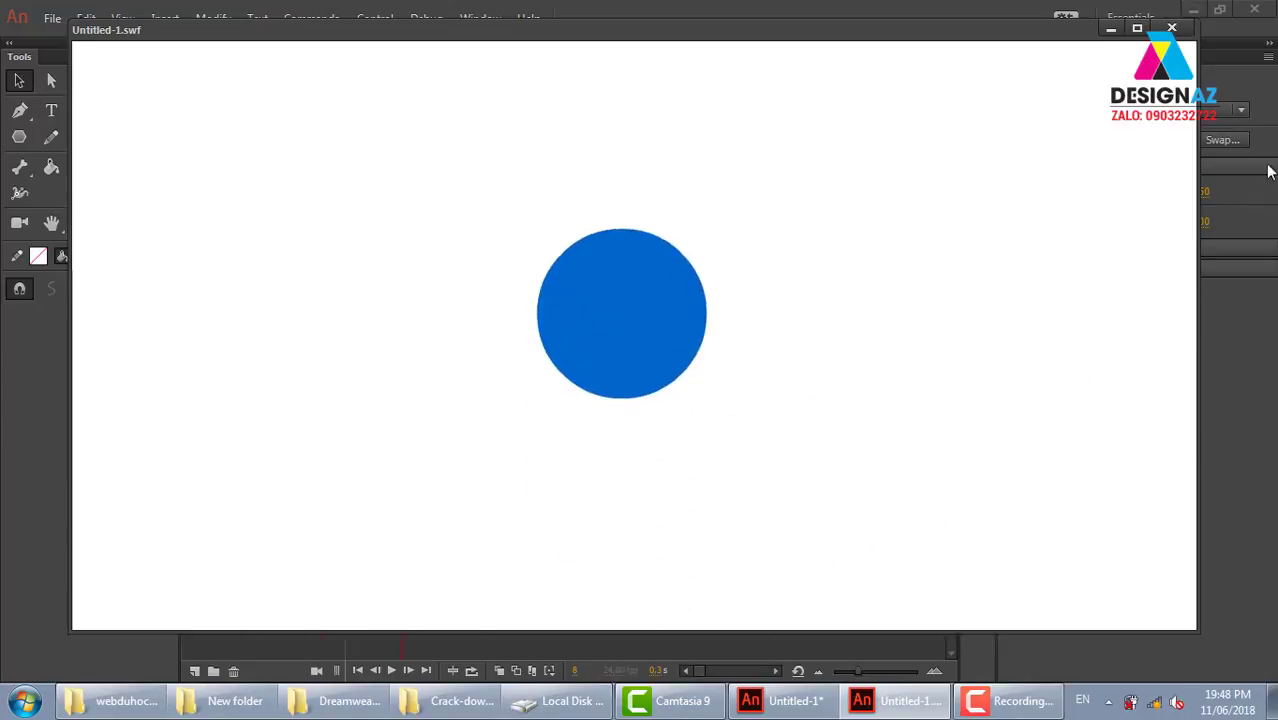
{"action": "left_click", "coordinate": [1172, 28]}
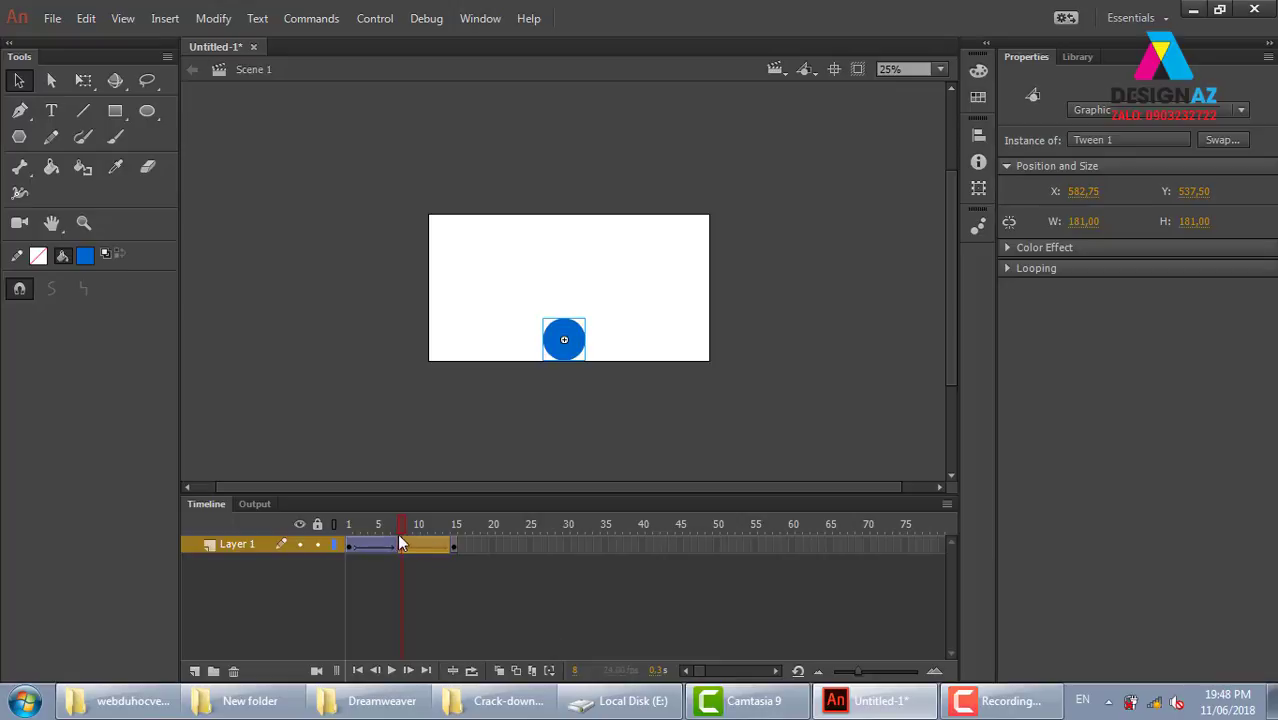
Step: Move the circle up and right at frame 11 and preview the updated motion
{"action": "mouse_move", "coordinate": [397, 524]}
{"action": "left_mouse_down"}
{"action": "mouse_move", "coordinate": [352, 521]}
{"action": "mouse_move", "coordinate": [456, 528]}
{"action": "left_mouse_up"}
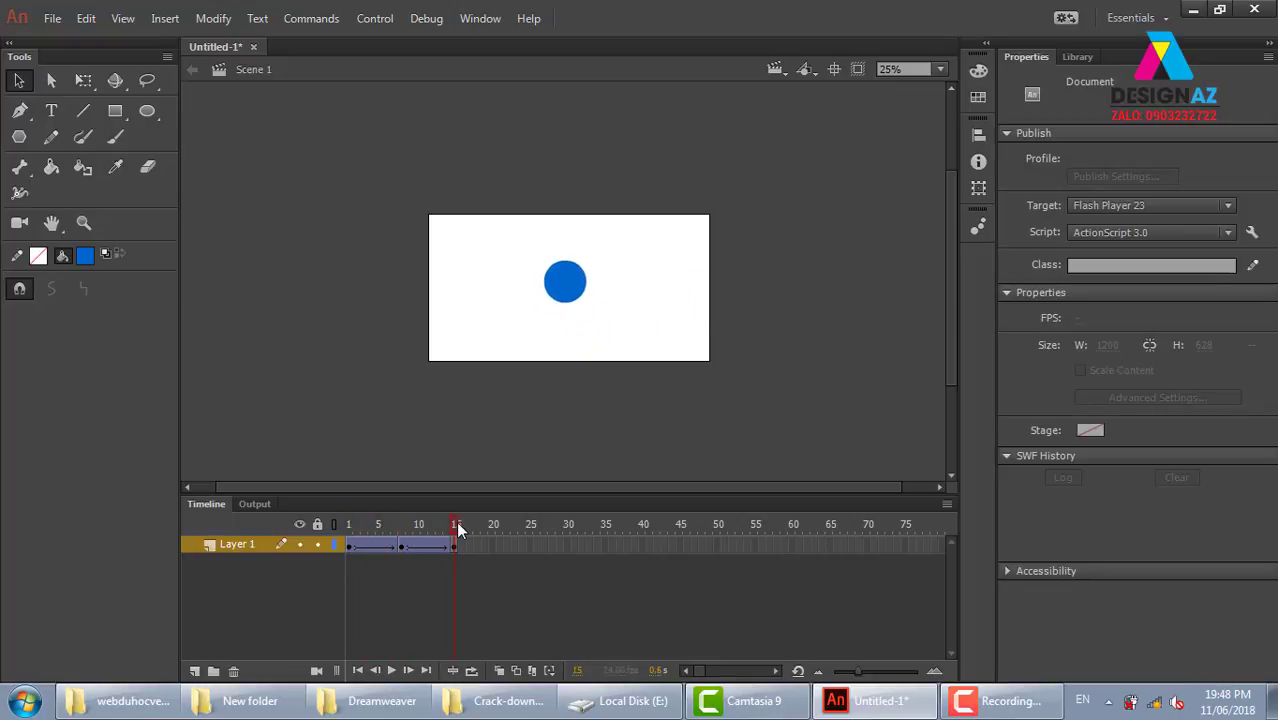
{"action": "left_click", "coordinate": [440, 545]}
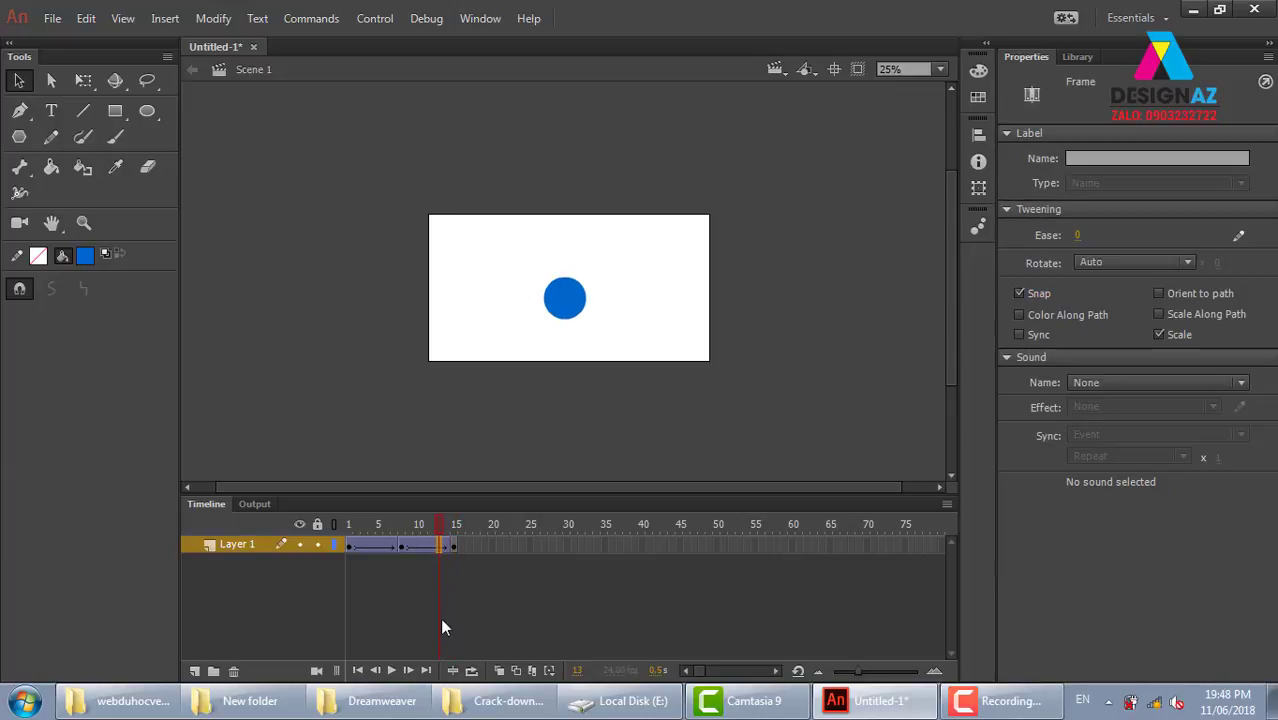
{"action": "left_click", "coordinate": [424, 546]}
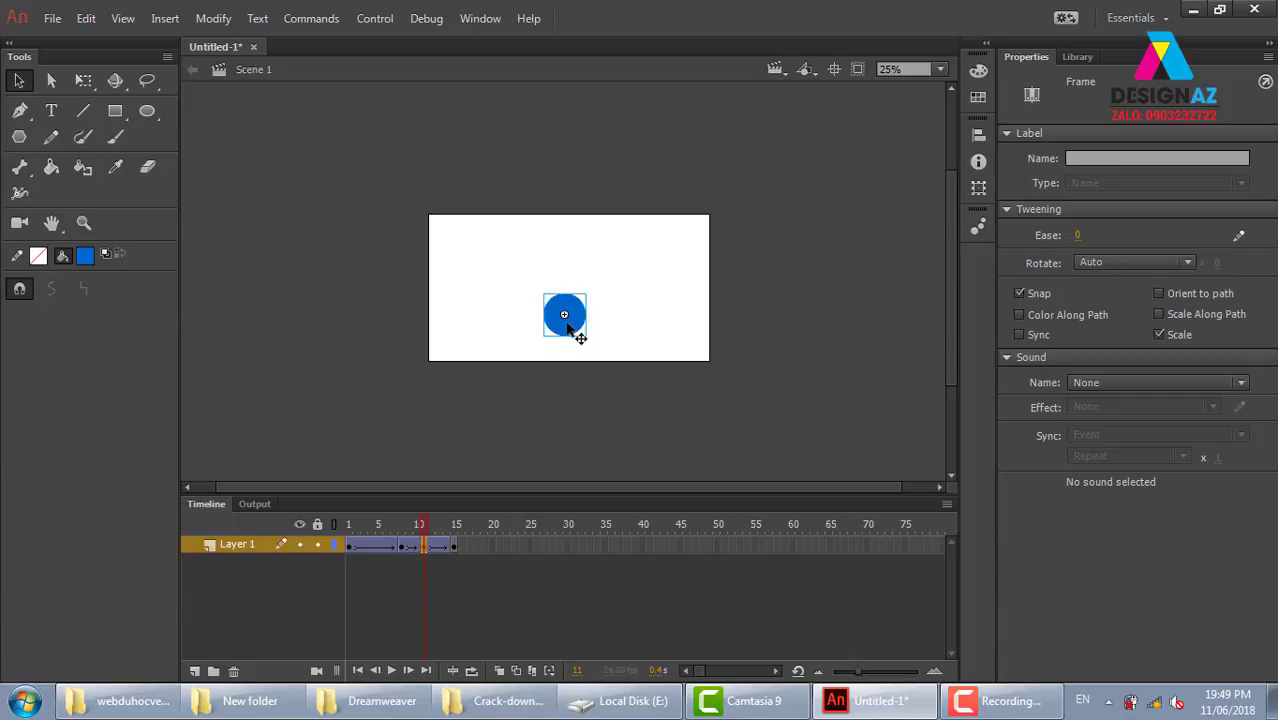
{"action": "left_click_drag", "start_coordinate": [573, 324], "coordinate": [643, 265]}
{"action": "key", "text": "ctrl+Return"}
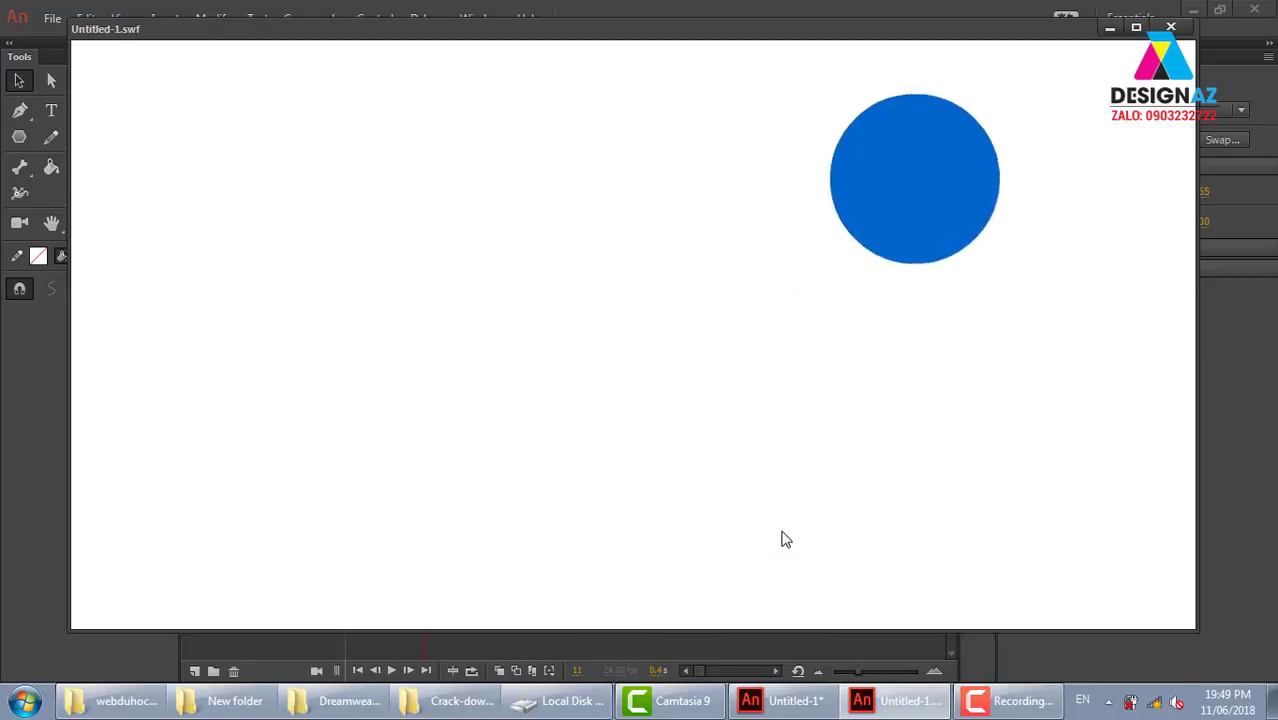
{"action": "left_click", "coordinate": [1171, 26]}
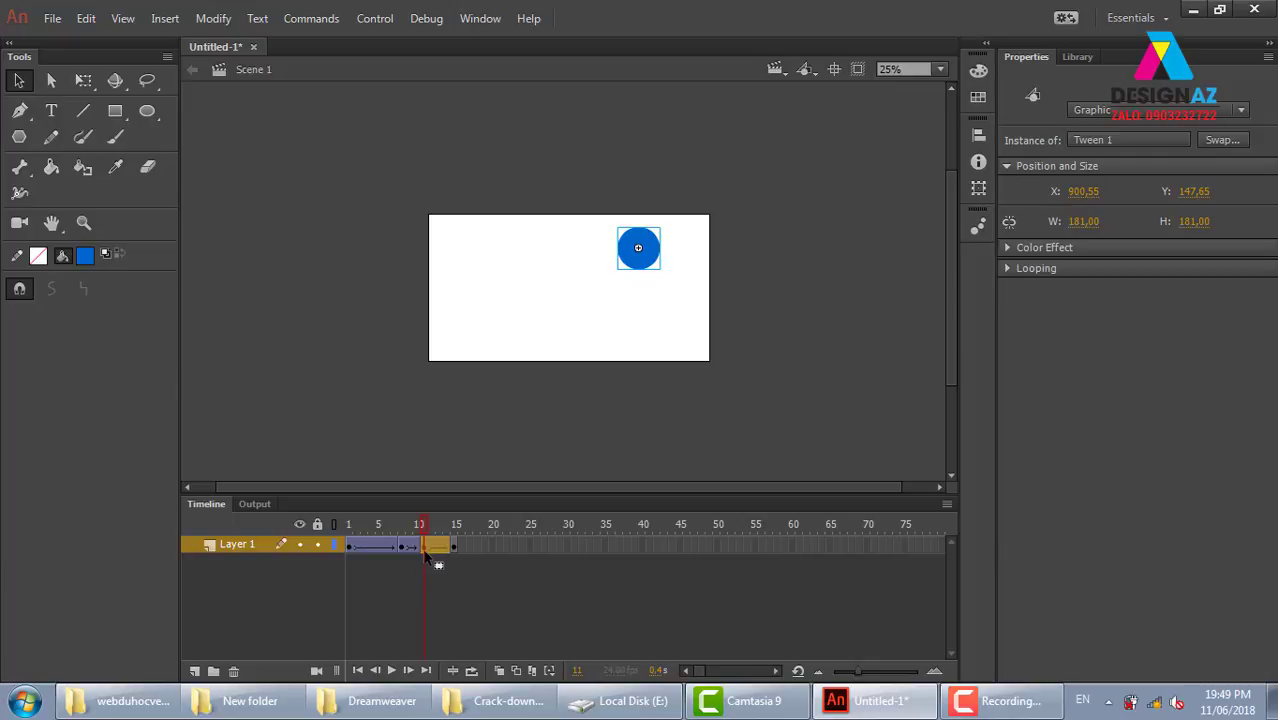
Step: Give the frame 8 tween segment an ease-out of 100 and preview the eased motion
{"action": "left_click", "coordinate": [424, 550]}
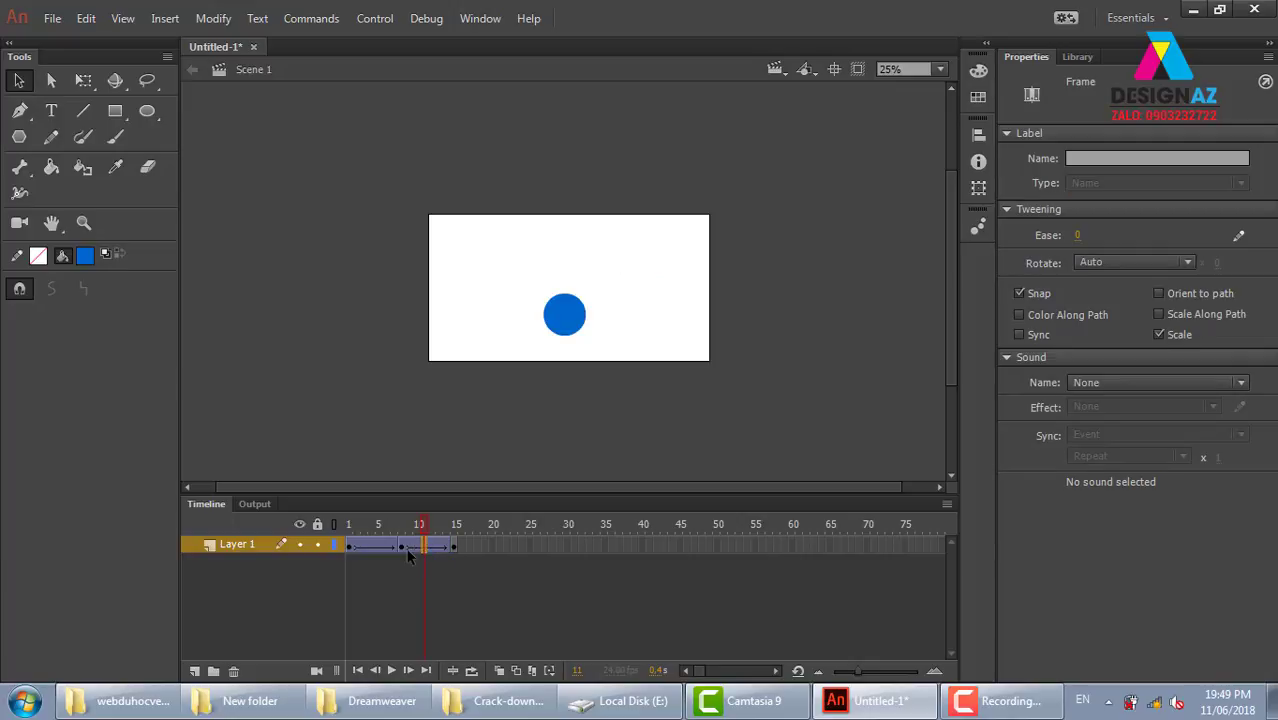
{"action": "left_click", "coordinate": [403, 548]}
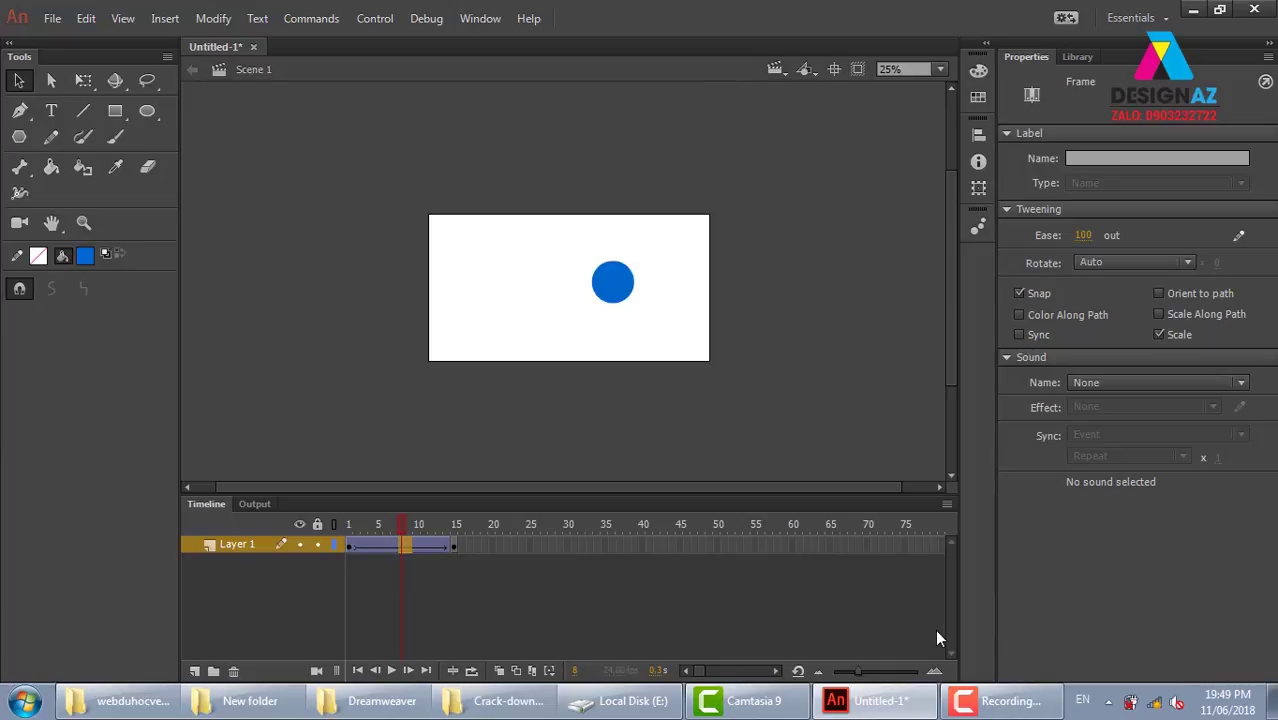
{"action": "key", "text": "ctrl+Return"}
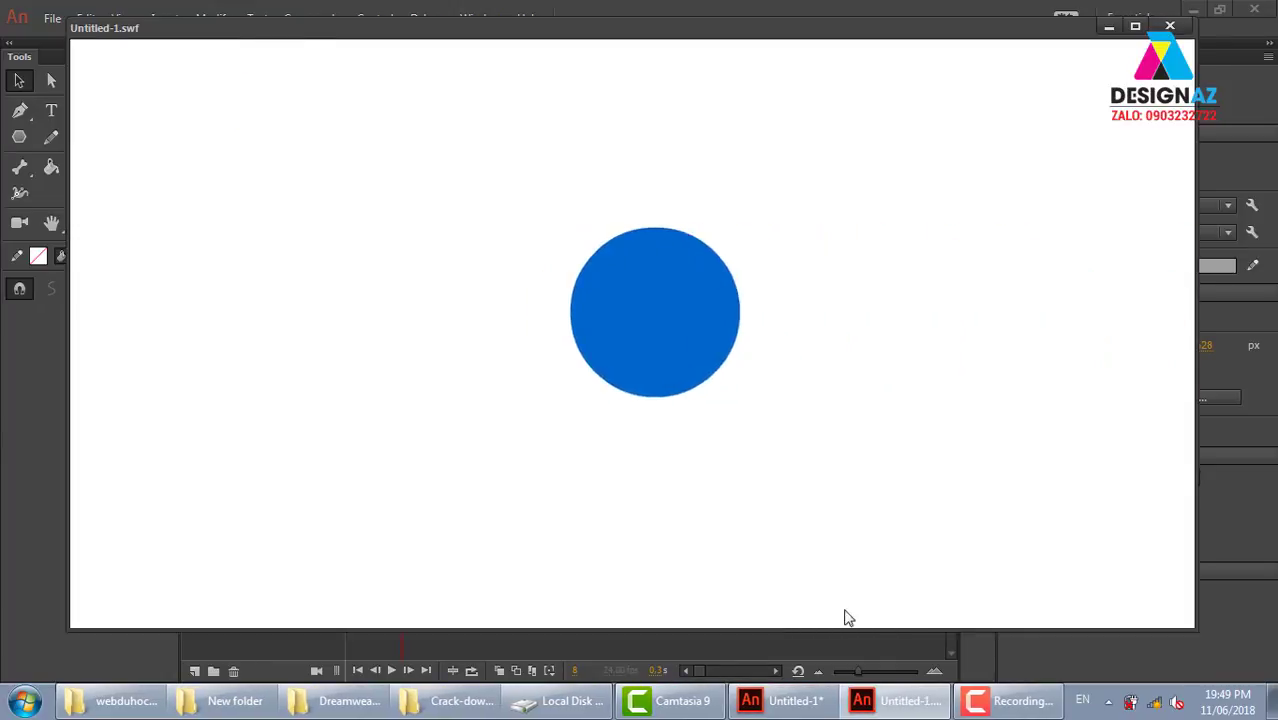
{"action": "left_click", "coordinate": [1170, 25]}
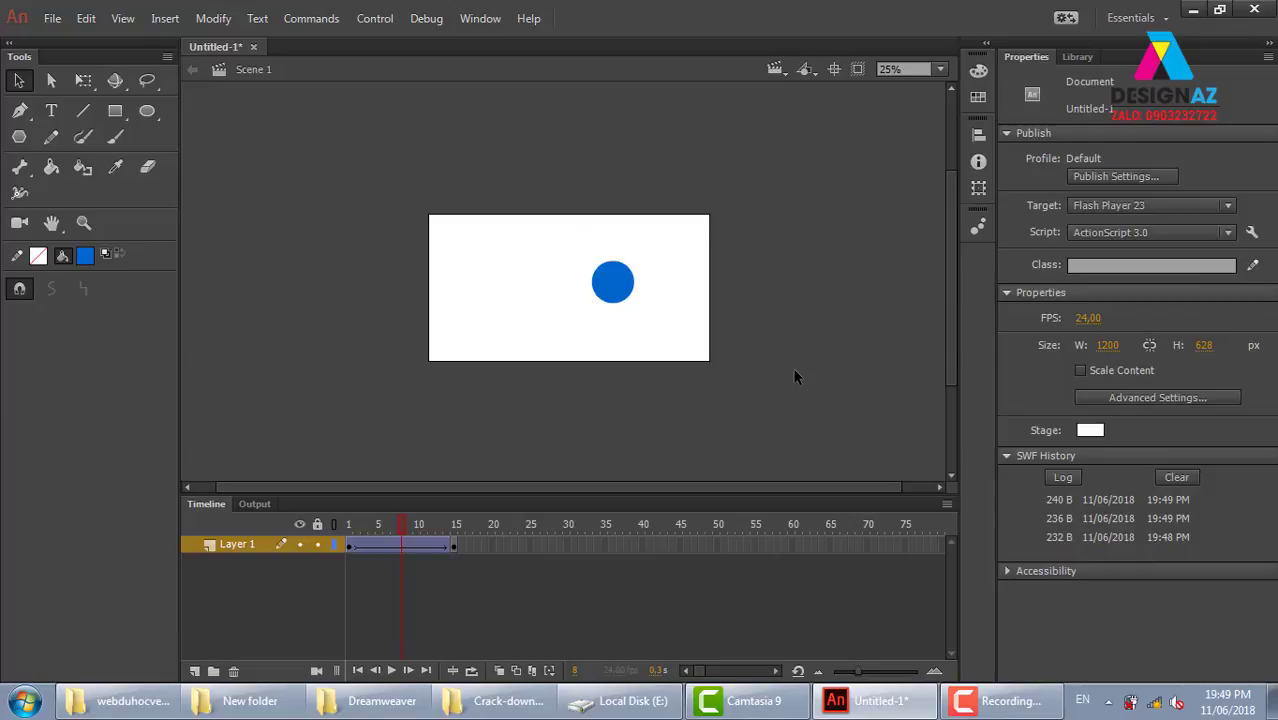
Step: Scale the frame 1 circle down to 85 × 85 px and preview the zoom-in
{"action": "left_click", "coordinate": [350, 543]}
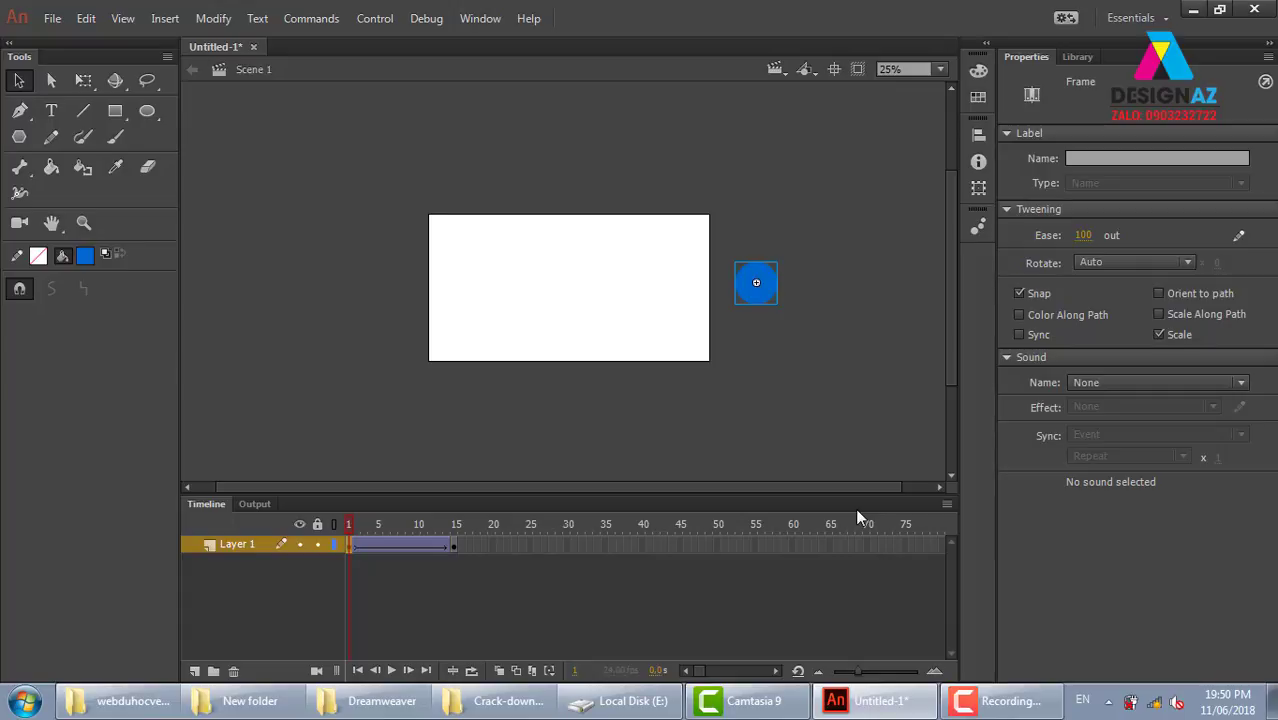
{"action": "left_click", "coordinate": [765, 285]}
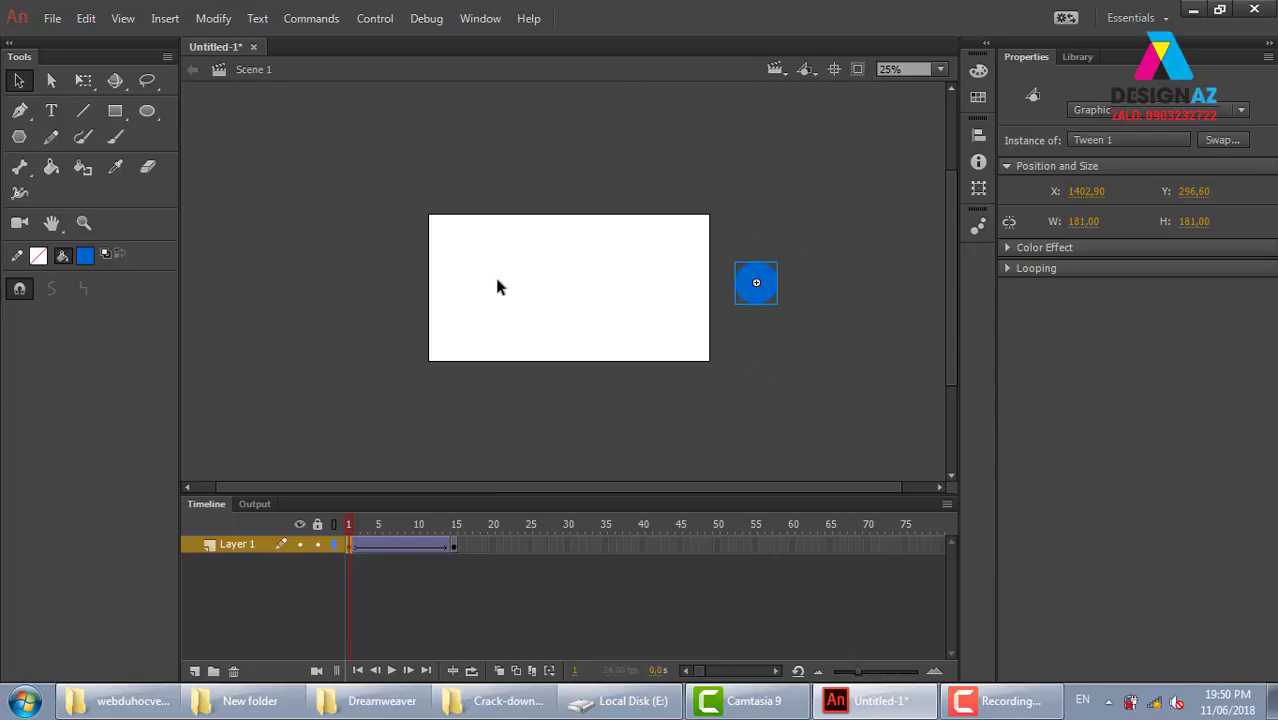
{"action": "key", "text": "q"}
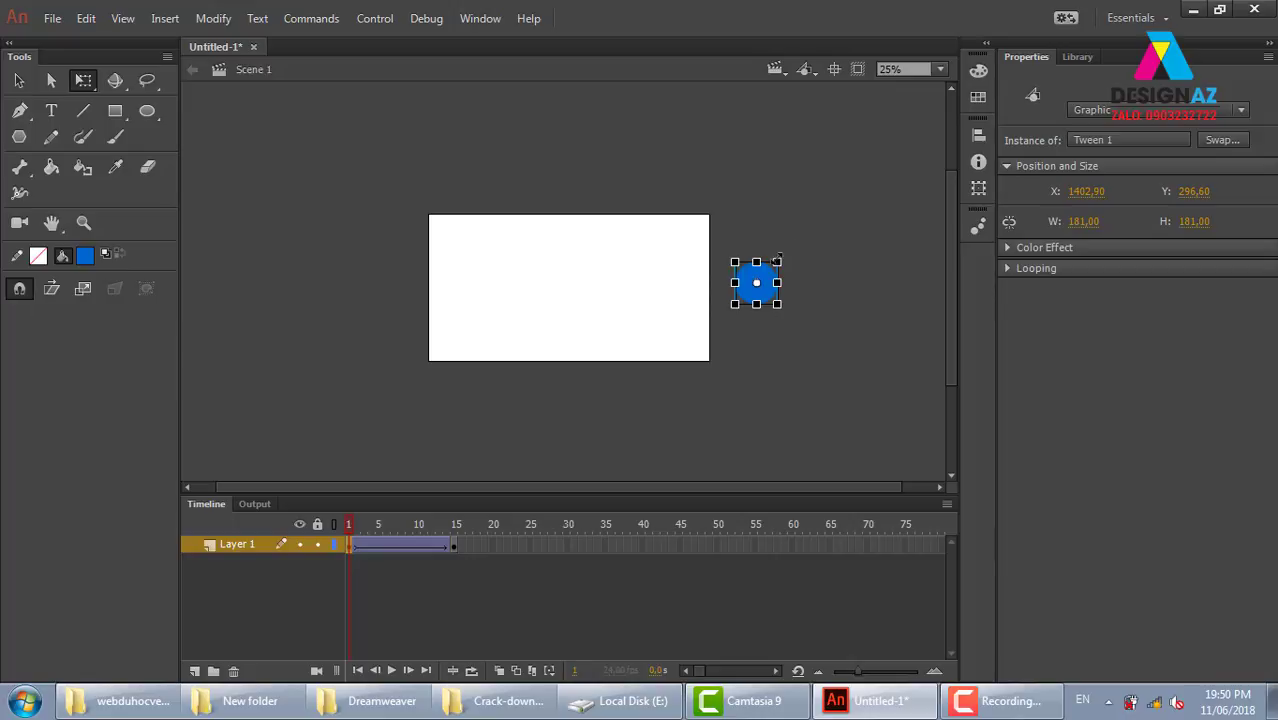
{"action": "left_click_drag", "start_coordinate": [778, 261], "coordinate": [770, 269]}
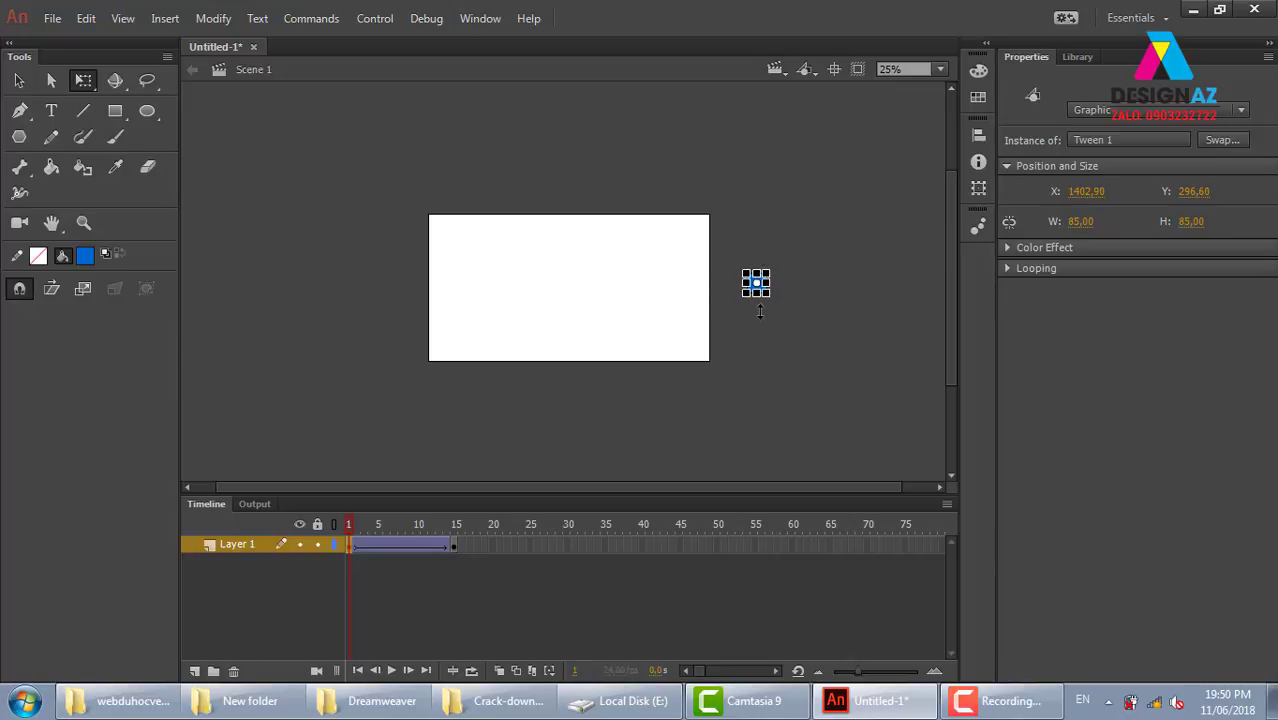
{"action": "key", "text": "ctrl+Return"}
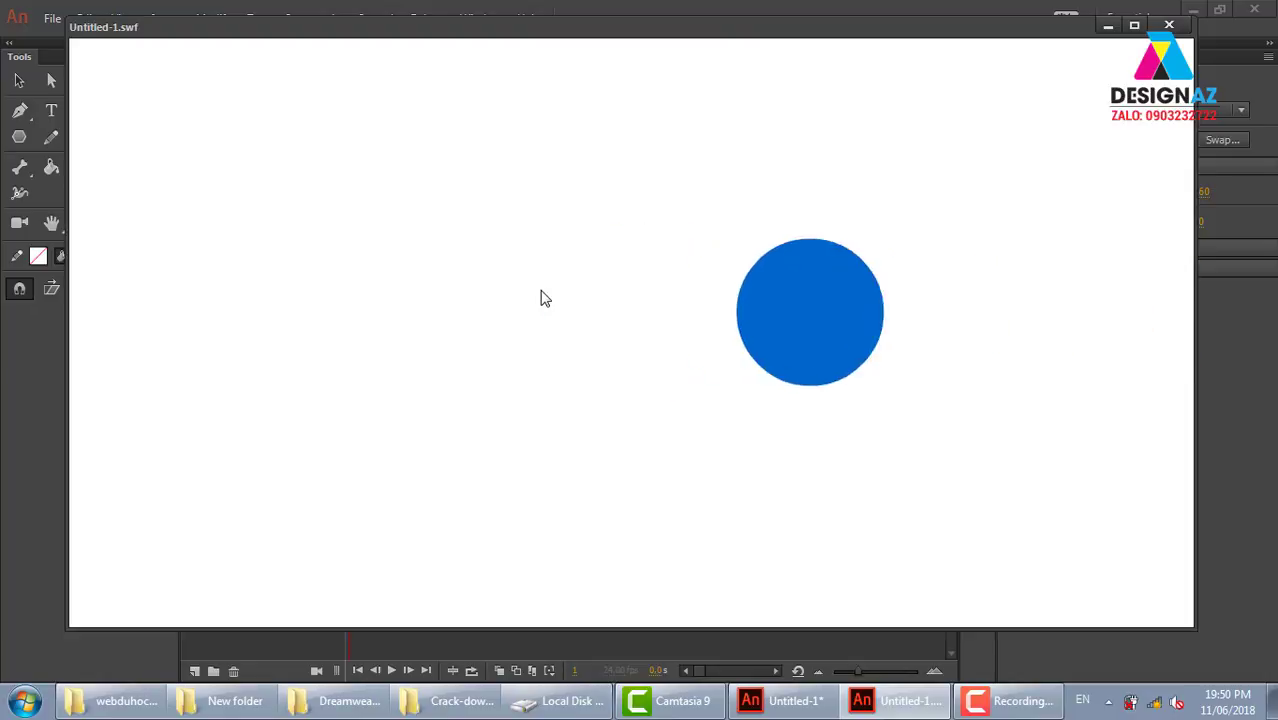
{"action": "left_click", "coordinate": [1169, 24]}
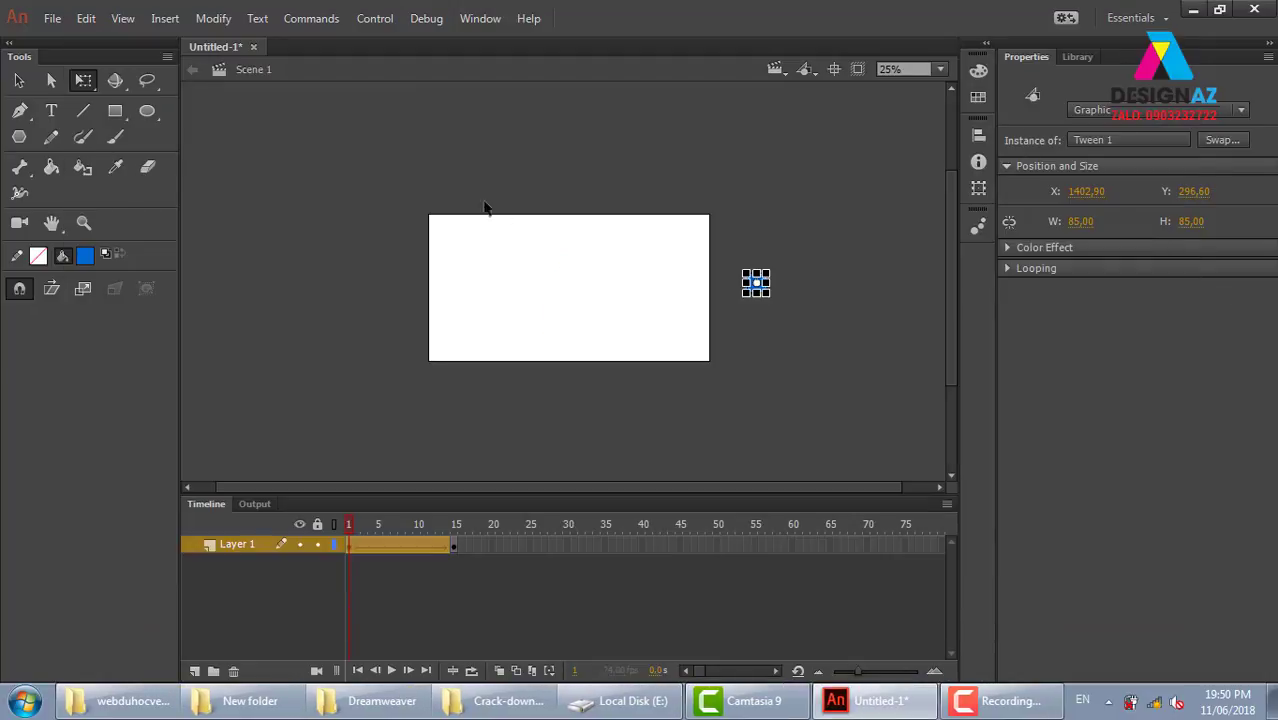
Step: Deselect the circle and start a new document from the File menu
{"action": "left_click", "coordinate": [506, 217]}
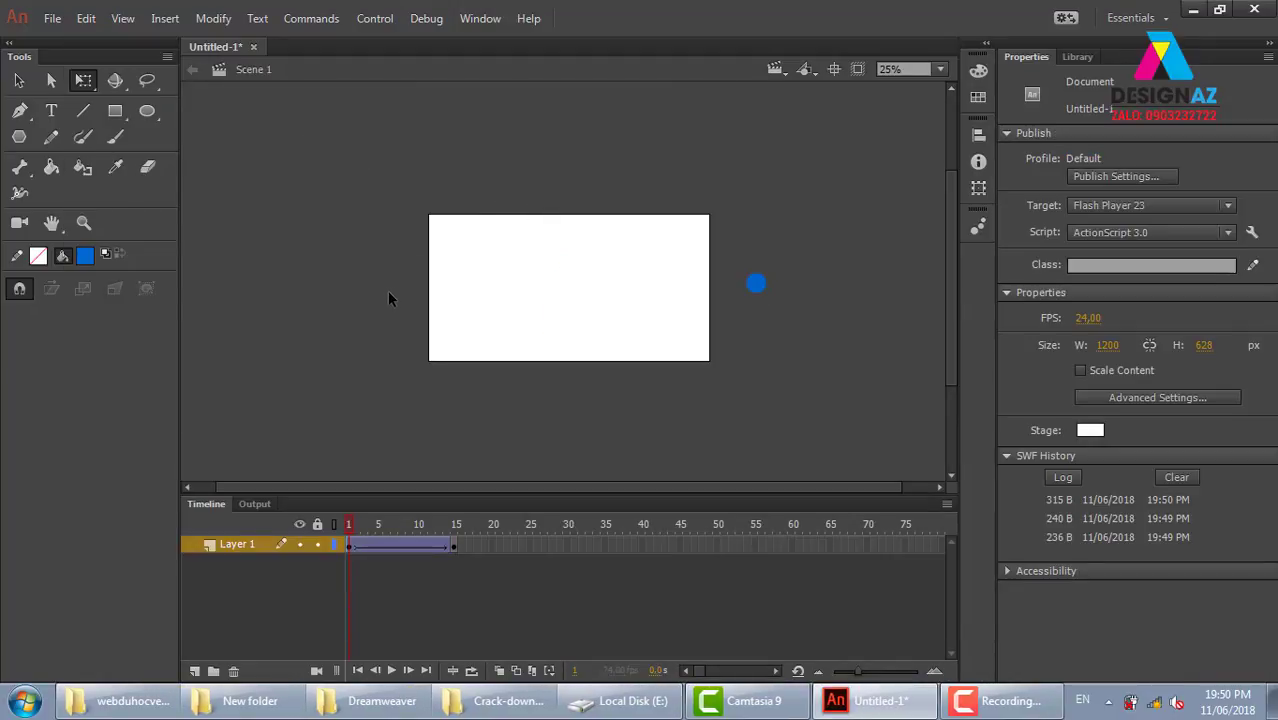
{"action": "left_click", "coordinate": [52, 18]}
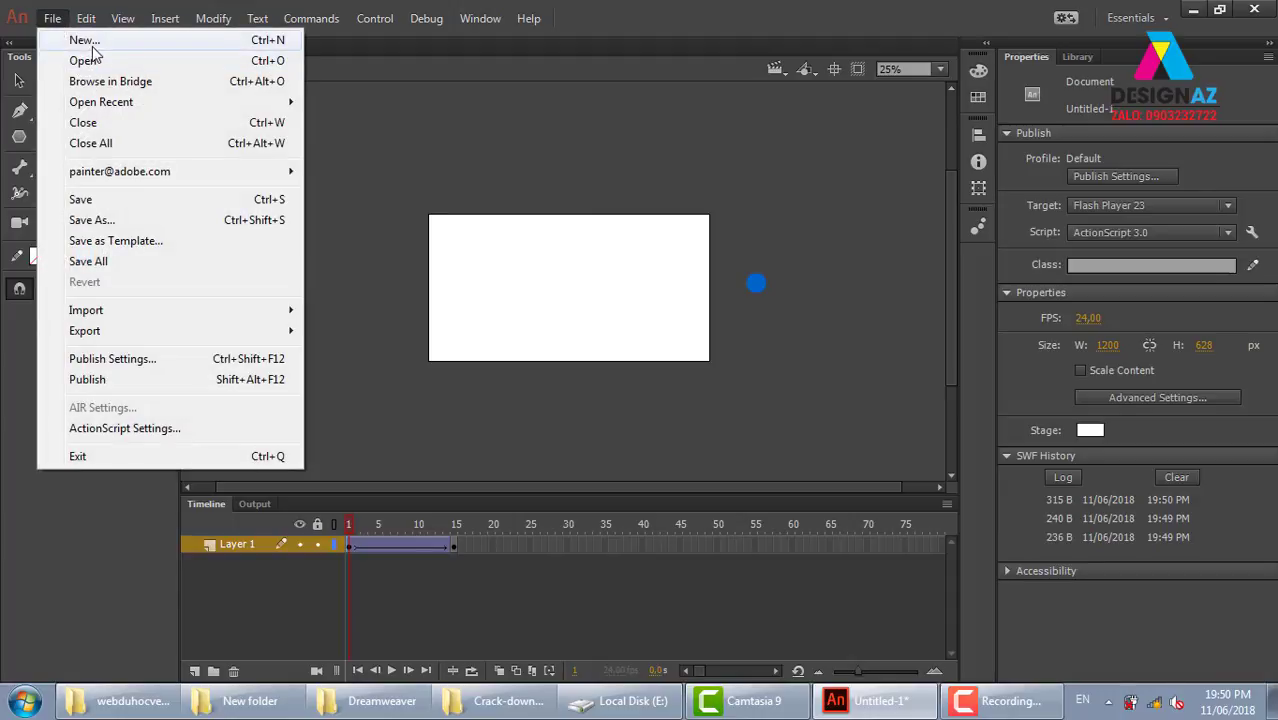
{"action": "left_click", "coordinate": [80, 40]}
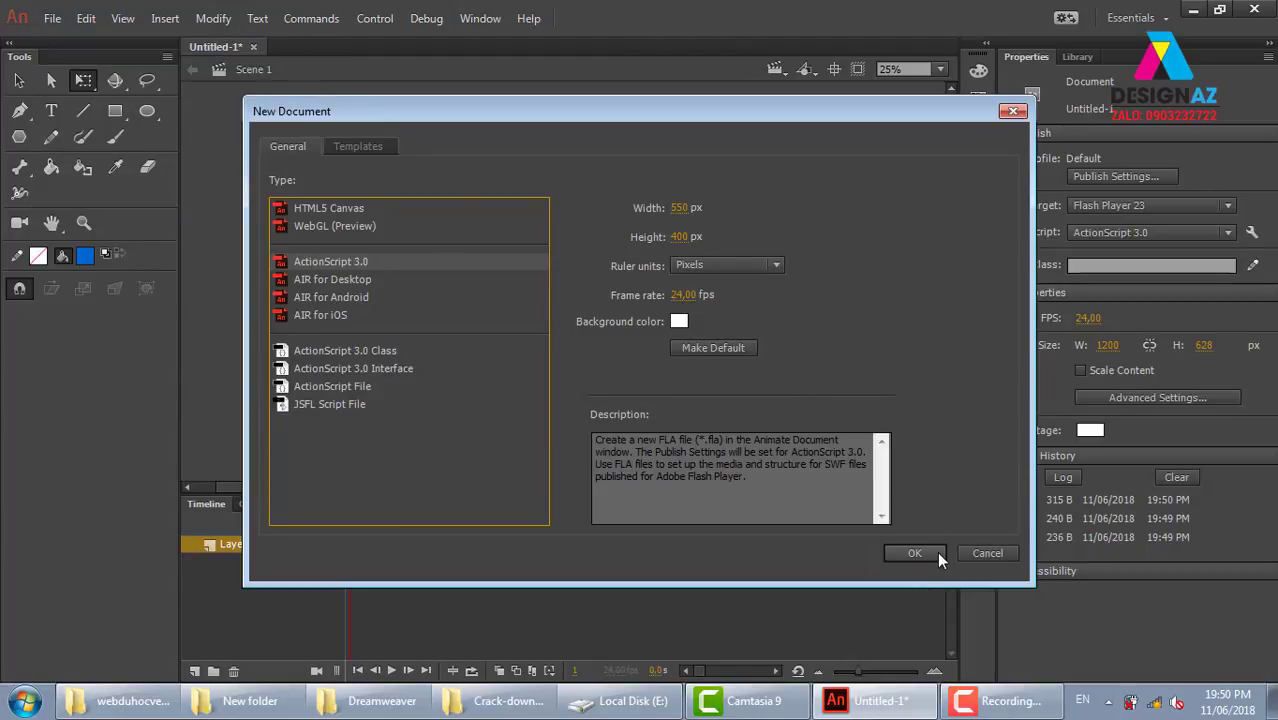
Step: Confirm the 550×400 ActionScript 3.0 document and draw a 129.5 px blue circle at stage centre
{"action": "left_click", "coordinate": [930, 552]}
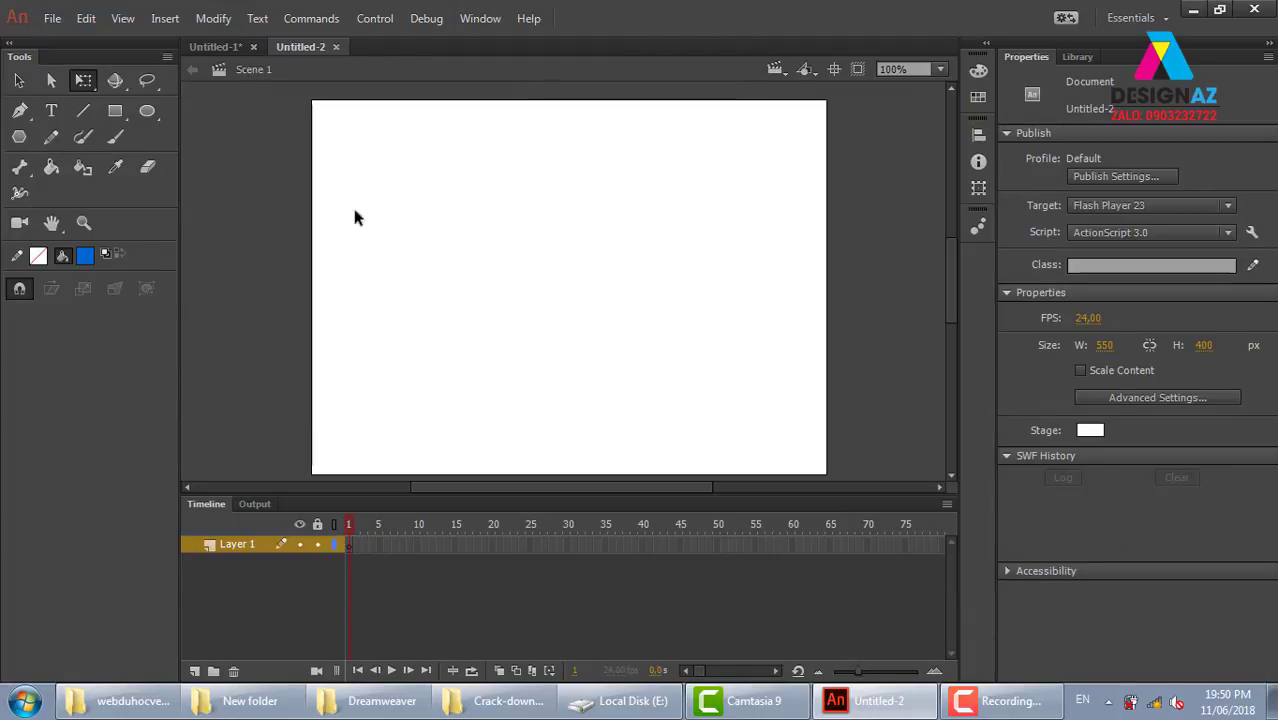
{"action": "left_click", "coordinate": [147, 111]}
{"action": "left_click_drag", "start_coordinate": [504, 217], "coordinate": [624, 339]}
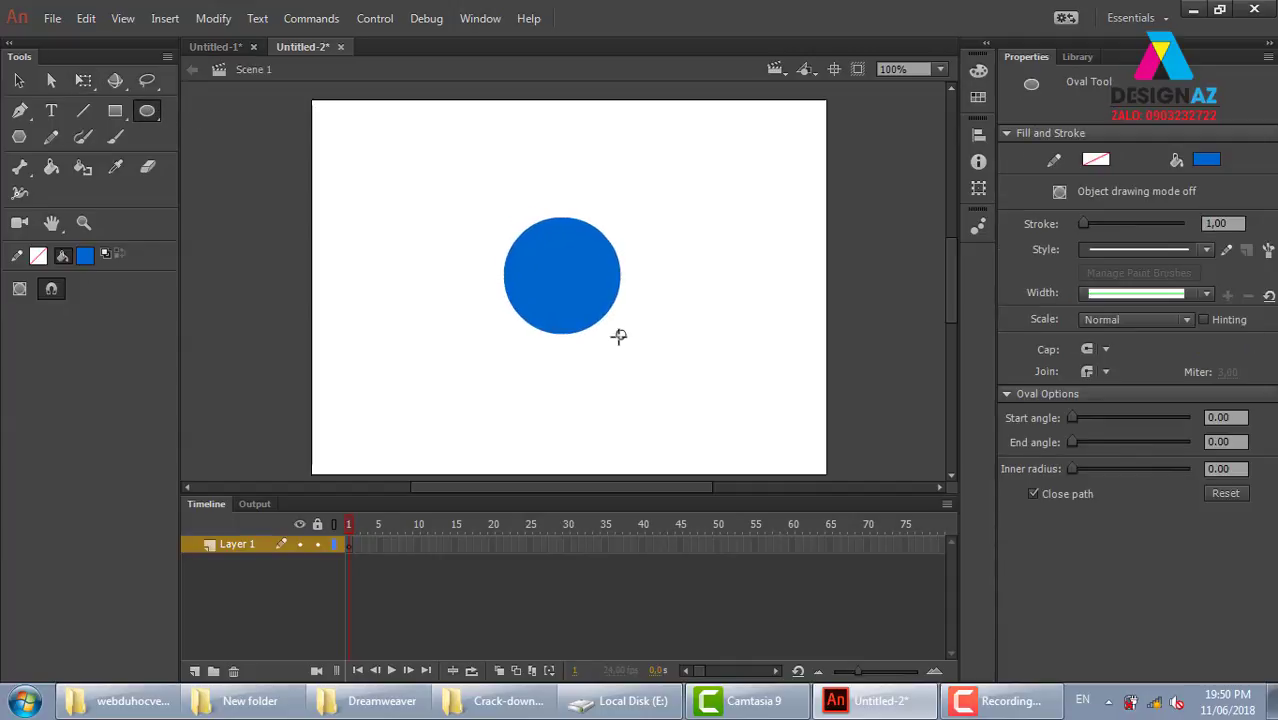
{"action": "left_click", "coordinate": [19, 82]}
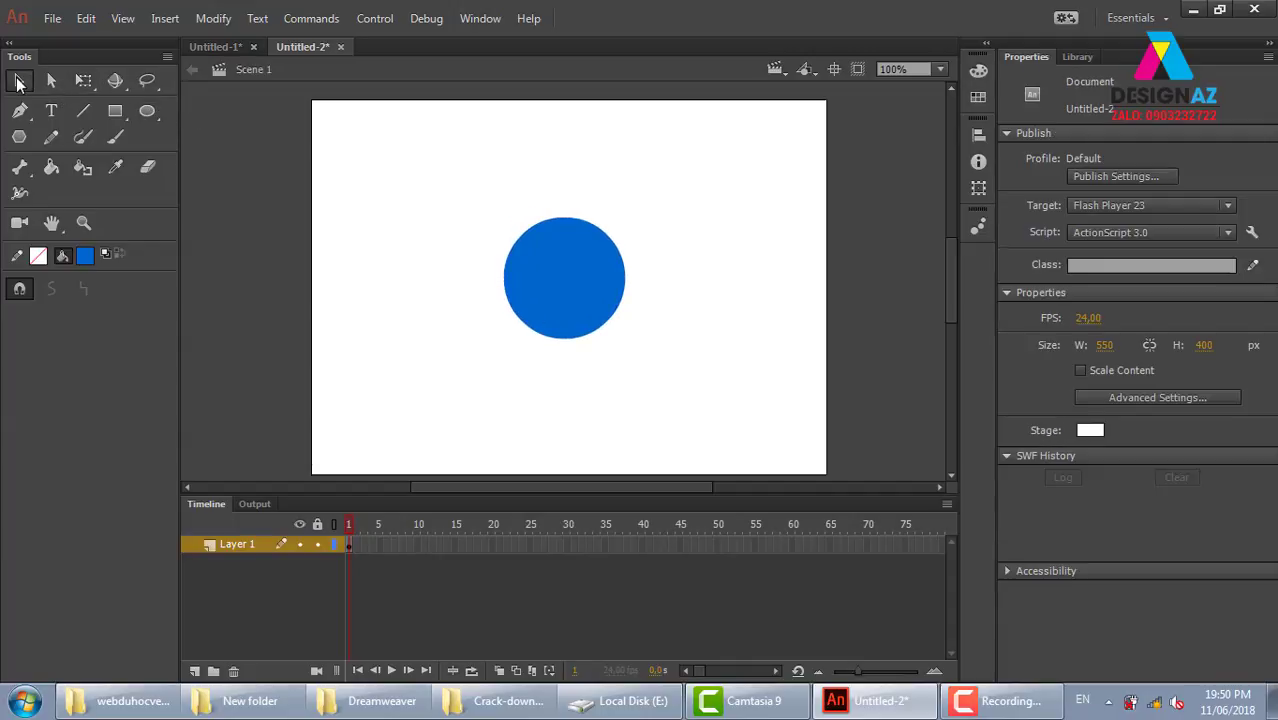
{"action": "left_click", "coordinate": [600, 294]}
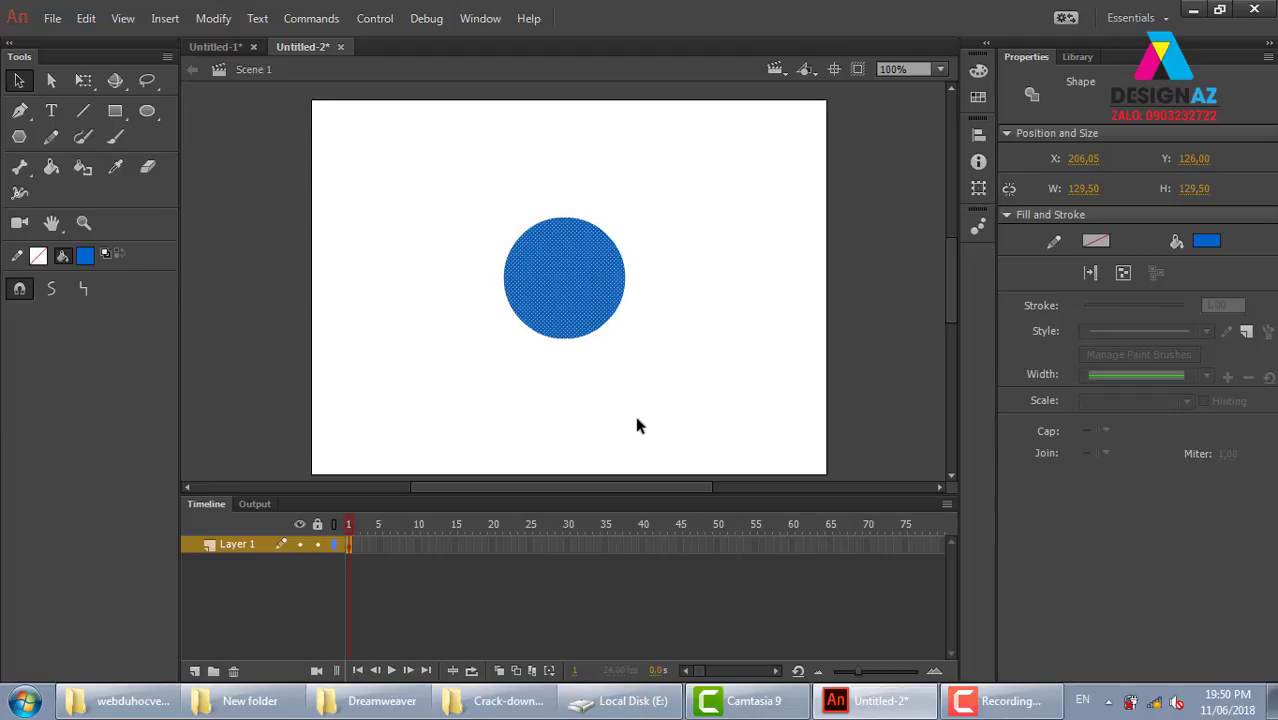
{"action": "left_click_drag", "start_coordinate": [593, 314], "coordinate": [609, 329]}
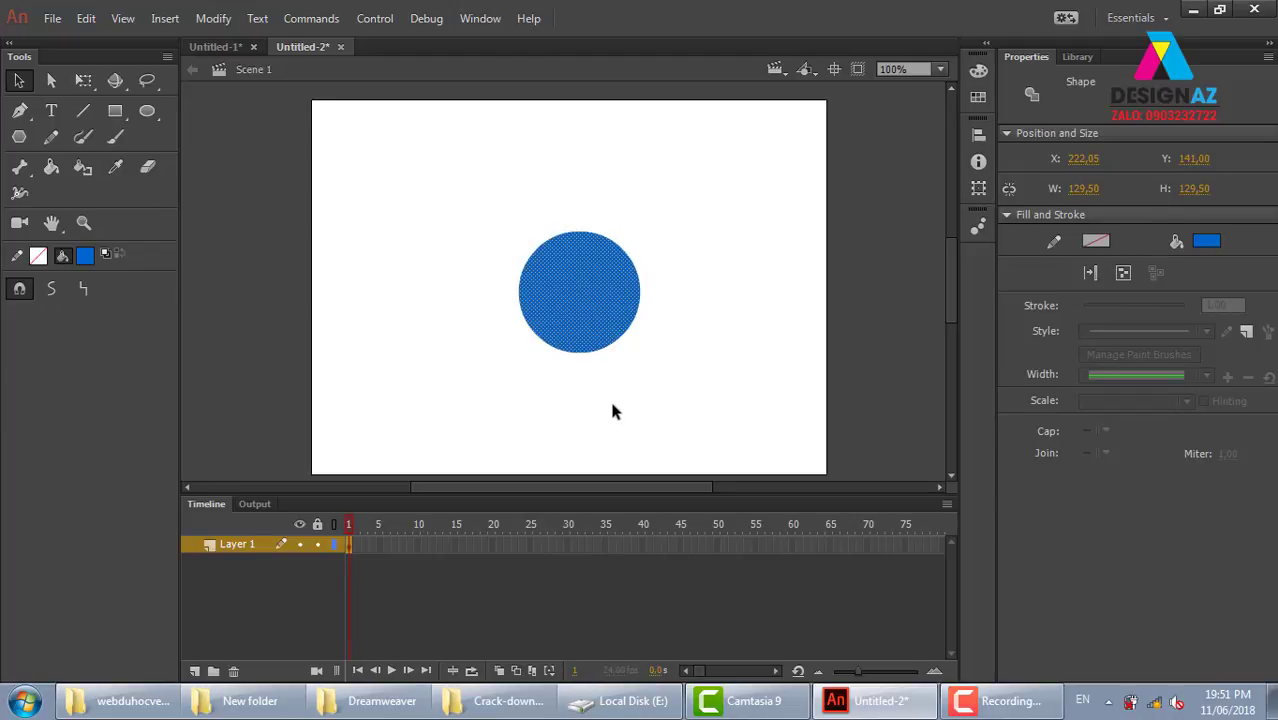
Step: Extend Layer 1 to frame 15 with a classic tween and shrink the circle at frame 1
{"action": "left_click", "coordinate": [454, 543]}
{"action": "key", "text": "F5"}
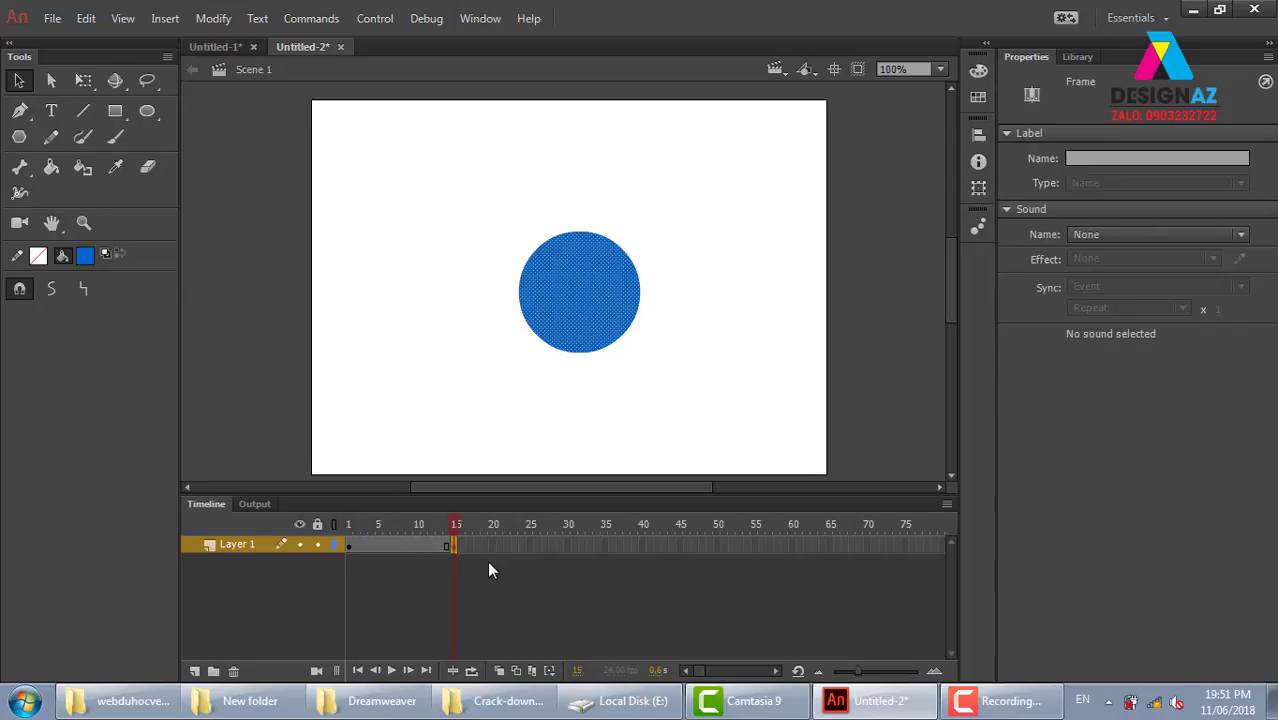
{"action": "right_click", "coordinate": [410, 544]}
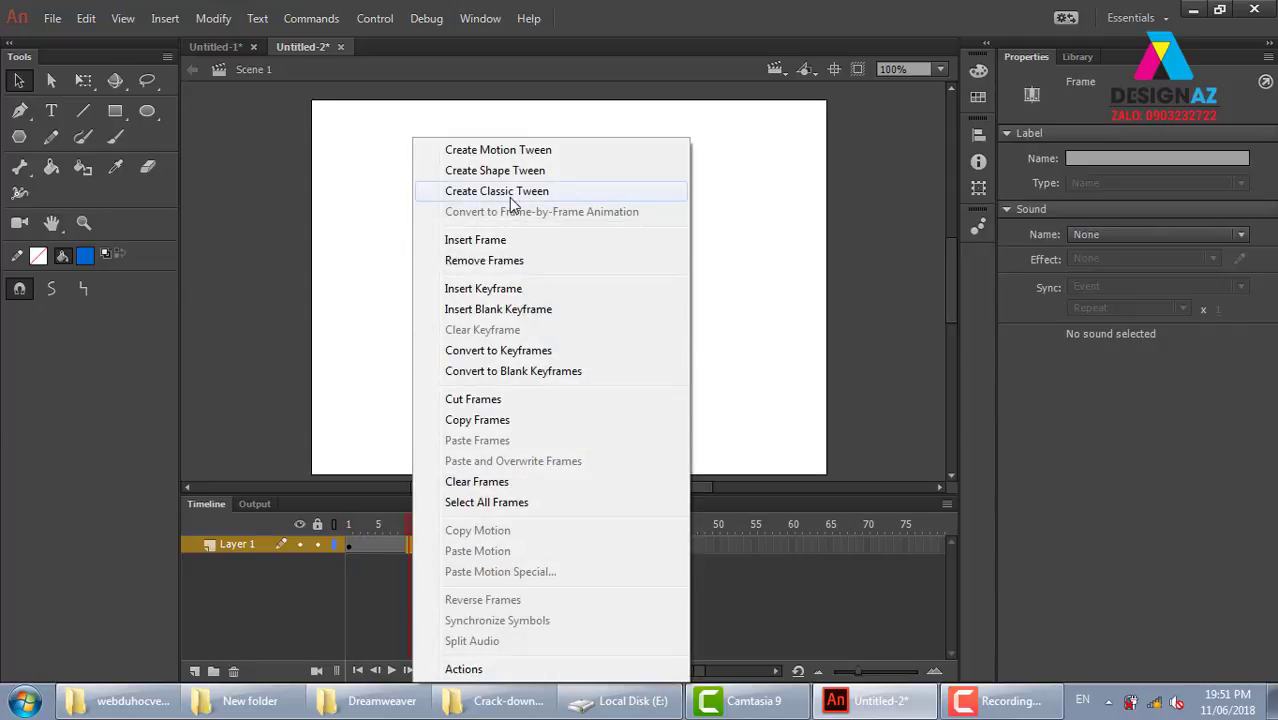
{"action": "left_click", "coordinate": [513, 192]}
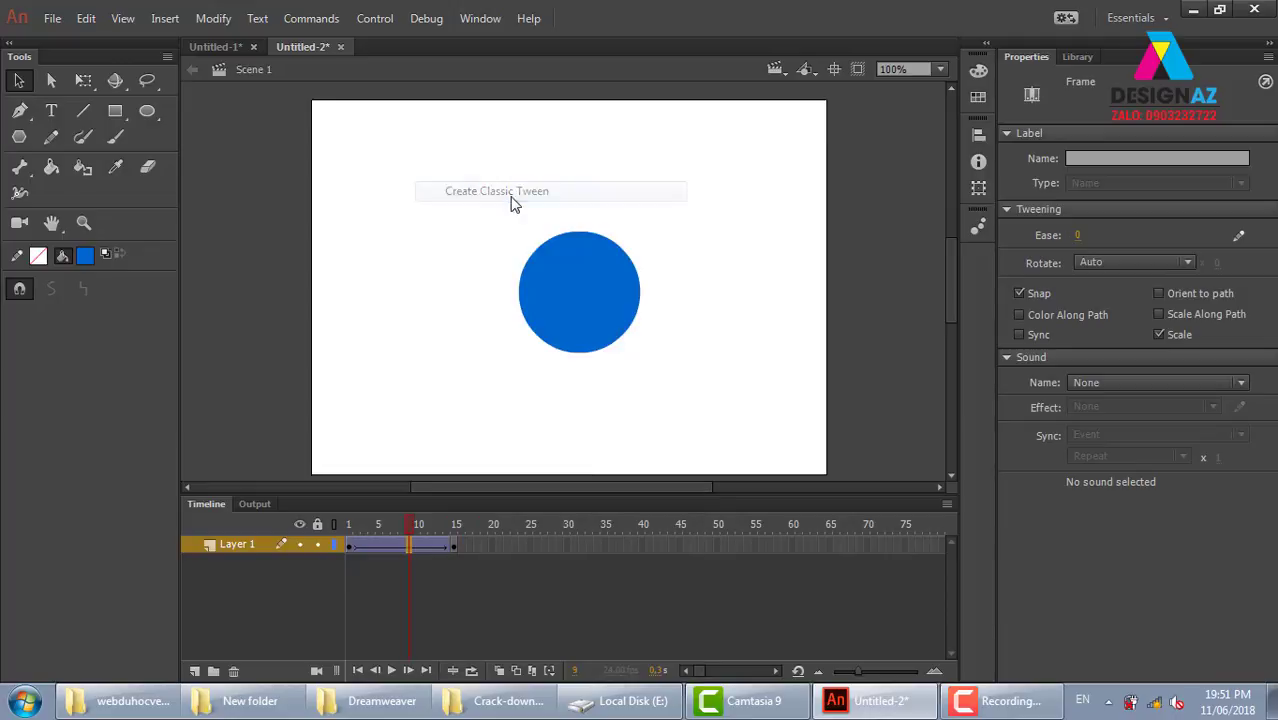
{"action": "left_click", "coordinate": [349, 546]}
{"action": "key", "text": "q"}
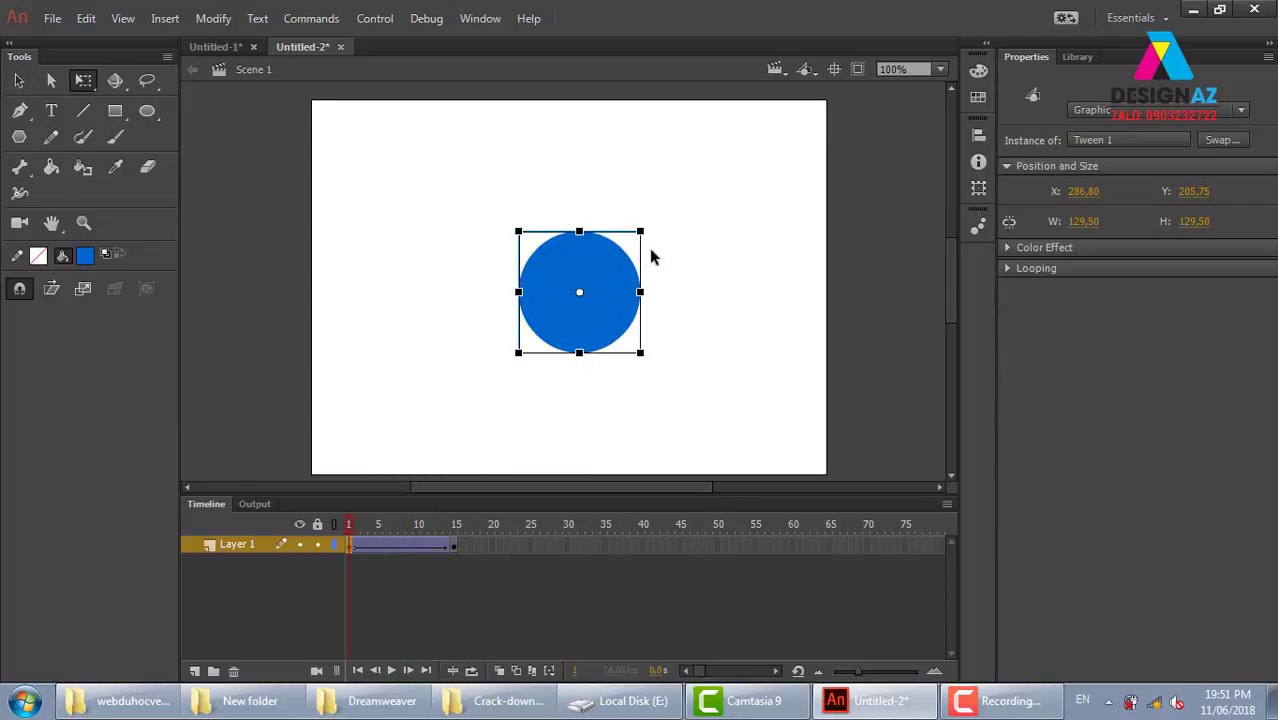
{"action": "left_click_drag", "start_coordinate": [645, 226], "coordinate": [615, 249]}
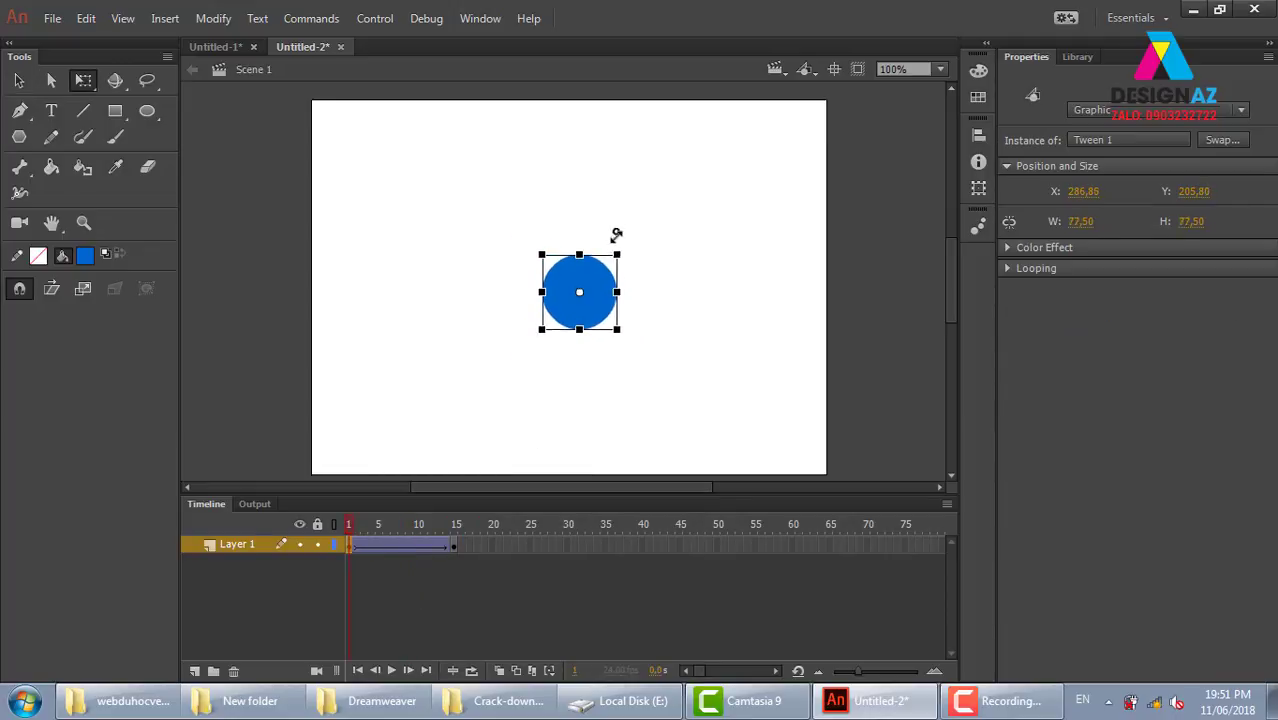
Step: Enlarge the circle to 118.9 px at frame 5 and shrink it to 34.1 px at frame 10
{"action": "left_click", "coordinate": [378, 546]}
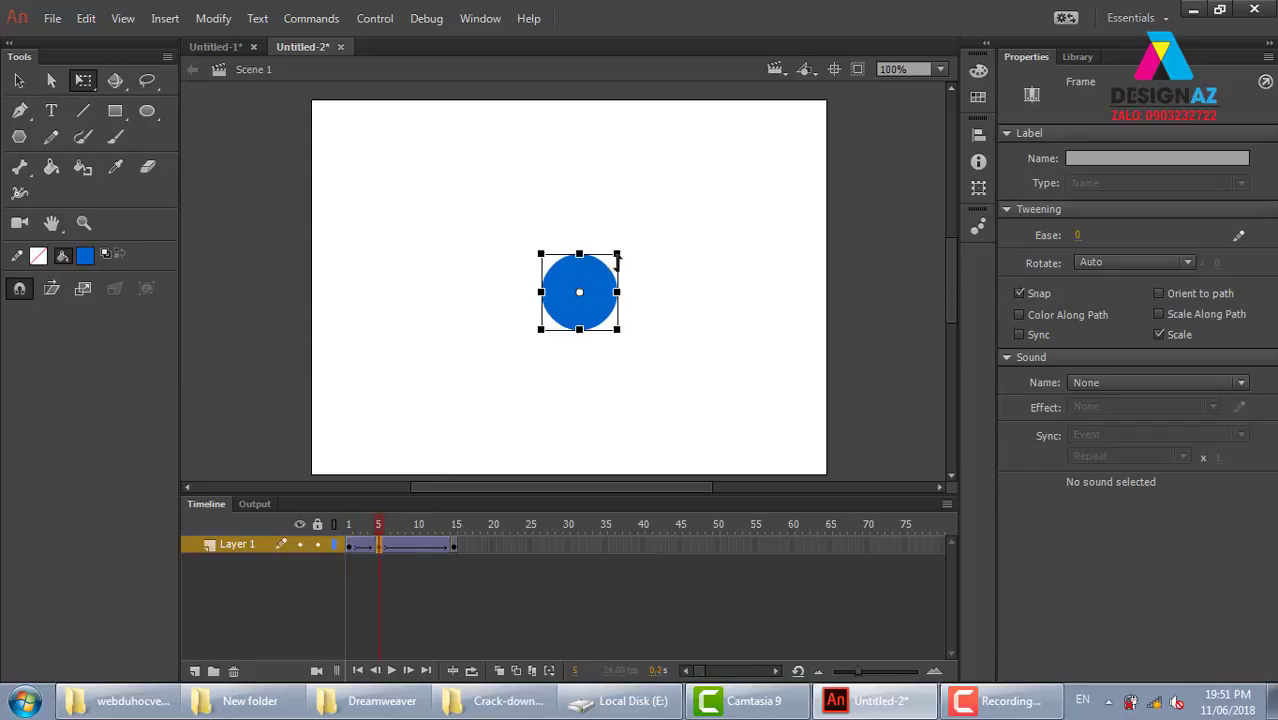
{"action": "left_click_drag", "start_coordinate": [619, 252], "coordinate": [640, 237]}
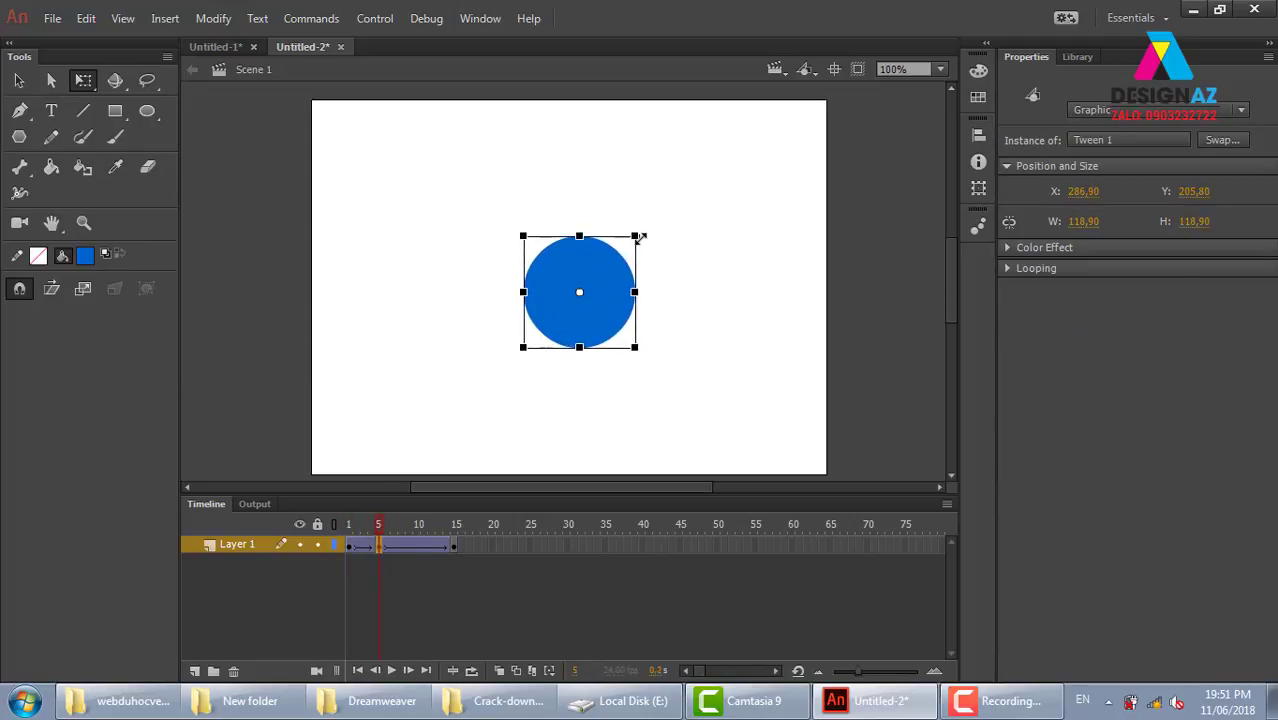
{"action": "left_click", "coordinate": [415, 548]}
{"action": "left_click", "coordinate": [415, 552]}
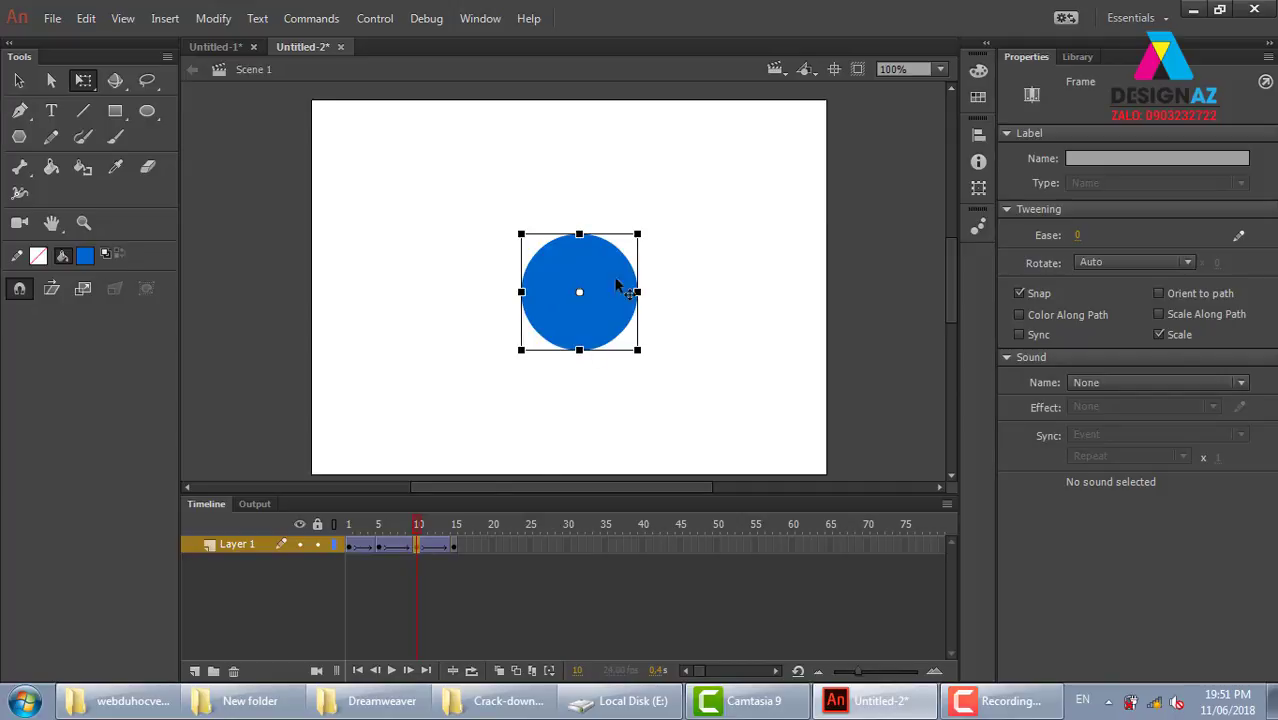
{"action": "left_click_drag", "start_coordinate": [630, 238], "coordinate": [594, 262]}
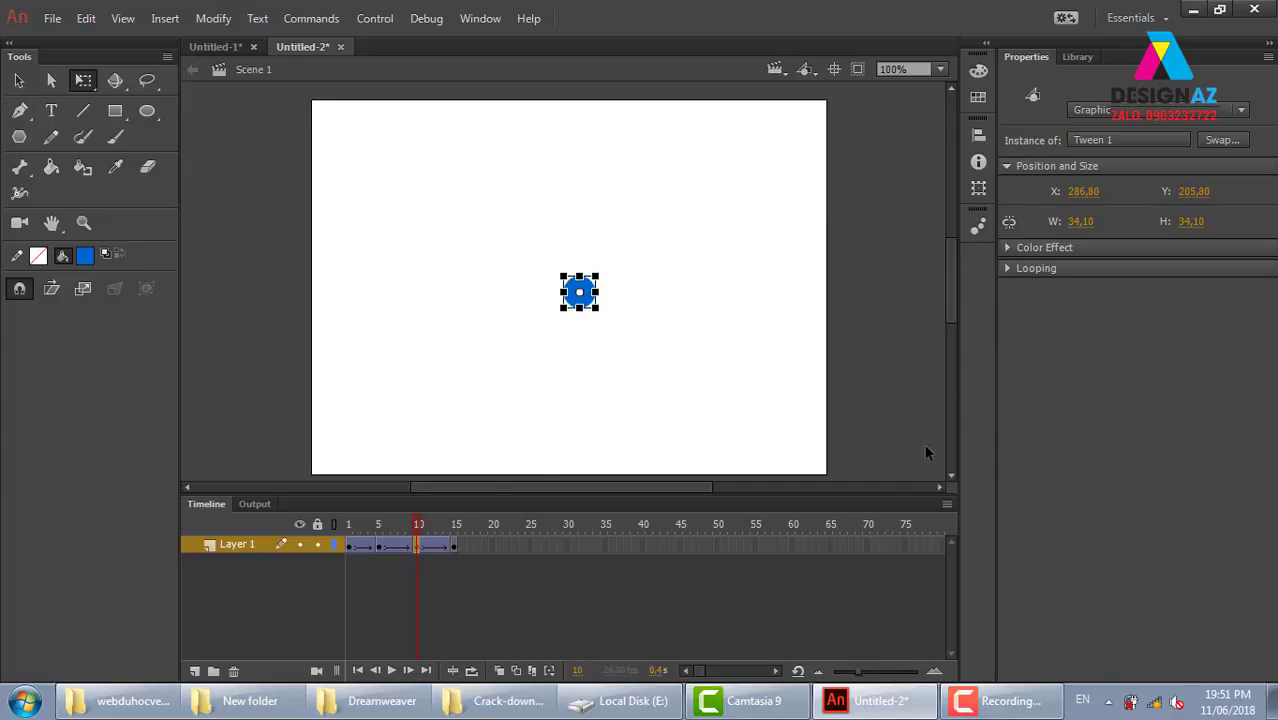
Step: Test-play the shrinking-circle animation, then move to frame 15 of the tween
{"action": "key", "text": "ctrl+Return"}
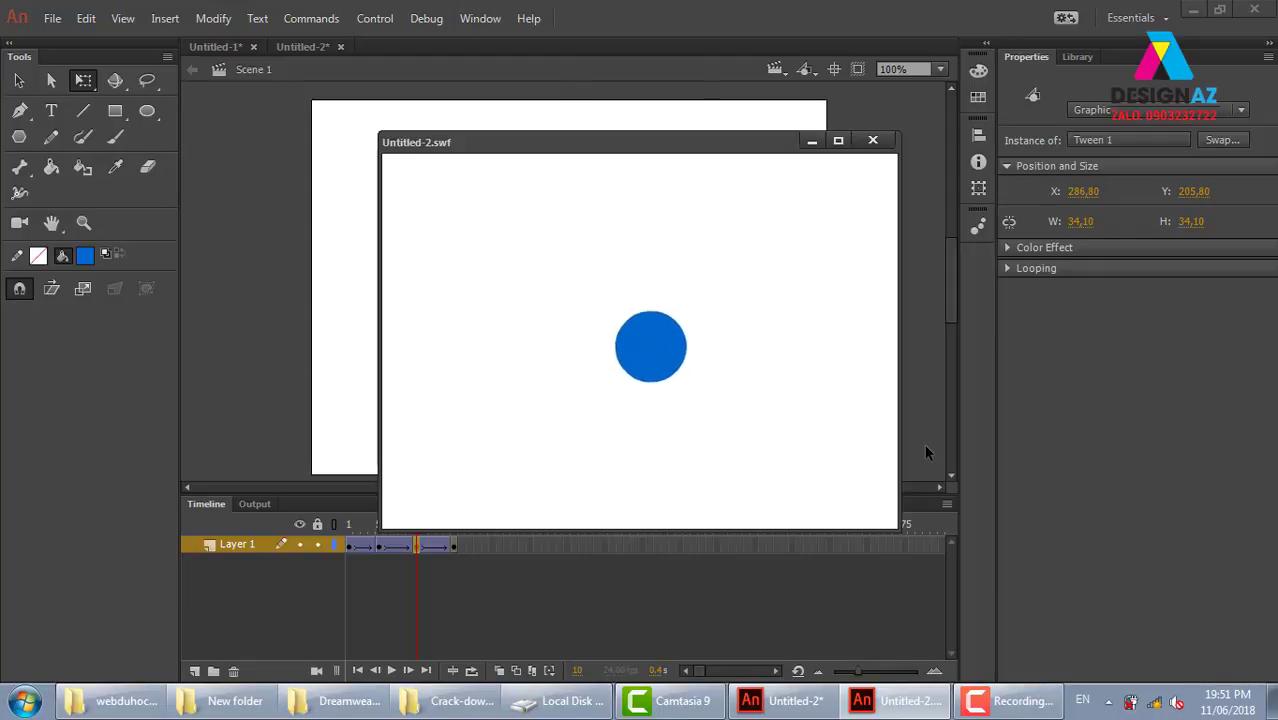
{"action": "left_click", "coordinate": [872, 140]}
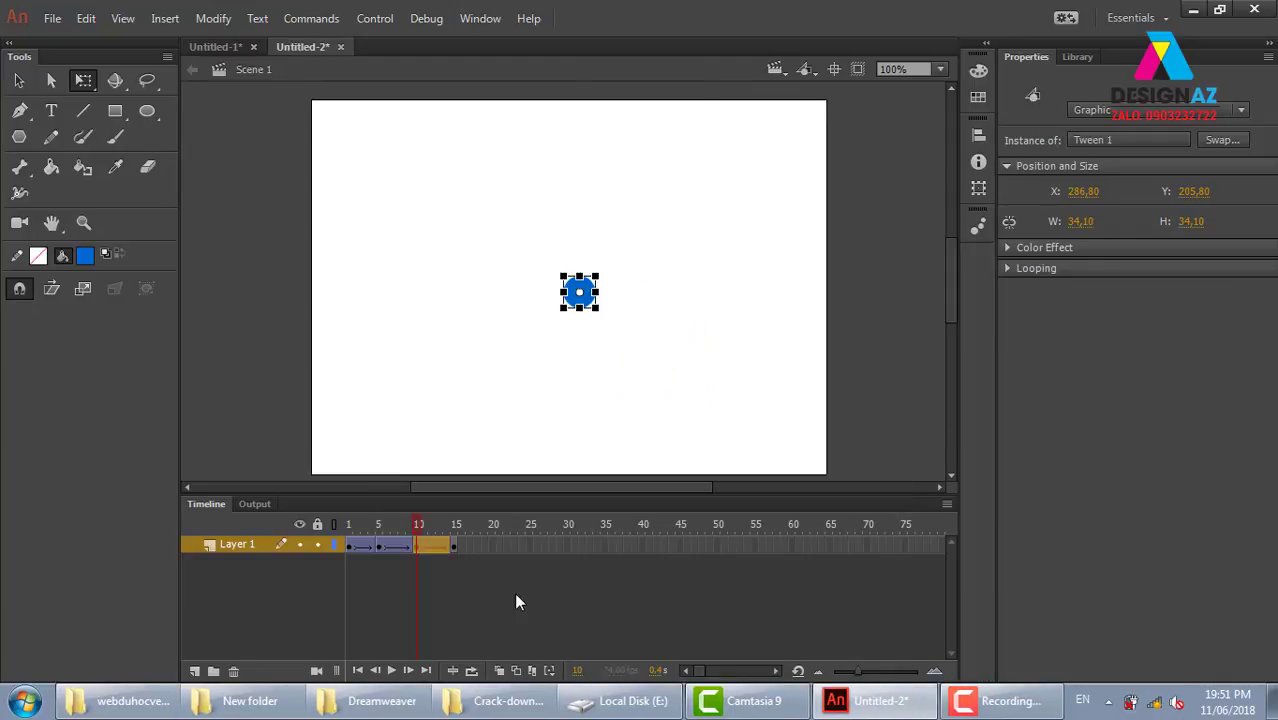
{"action": "left_click_drag", "start_coordinate": [430, 524], "coordinate": [349, 525]}
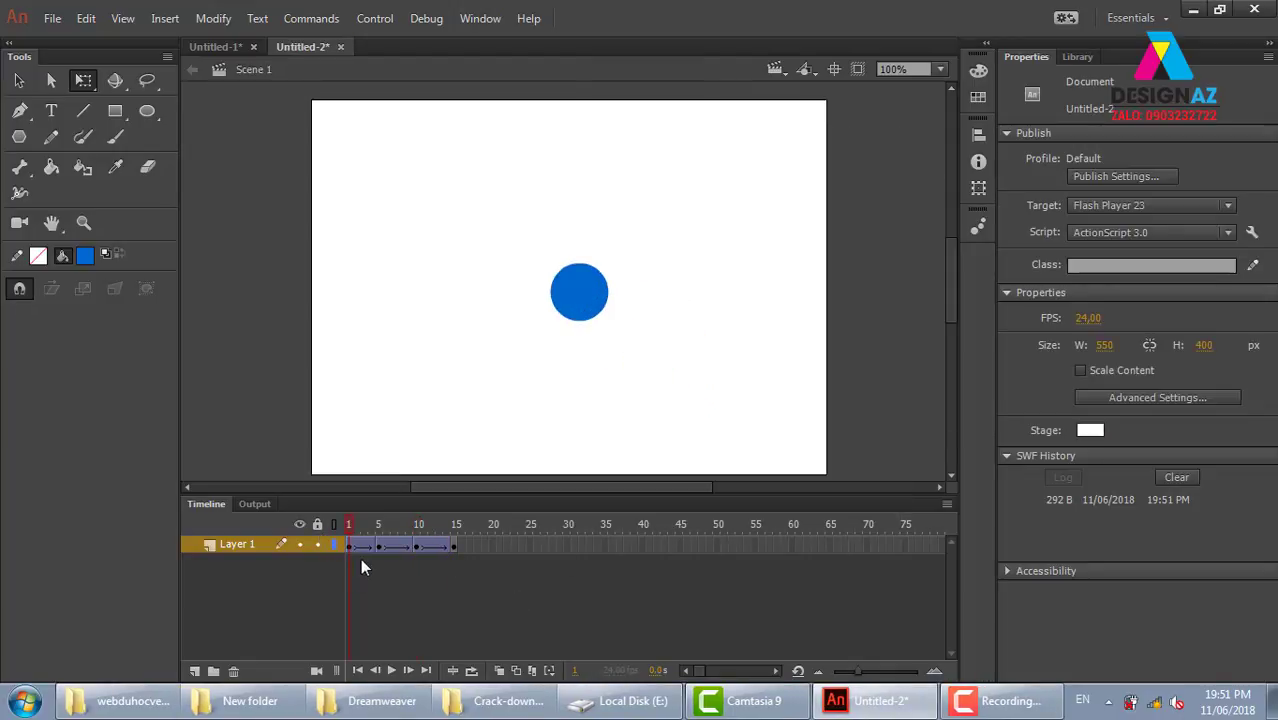
{"action": "left_click", "coordinate": [350, 546]}
{"action": "left_click", "coordinate": [453, 543]}
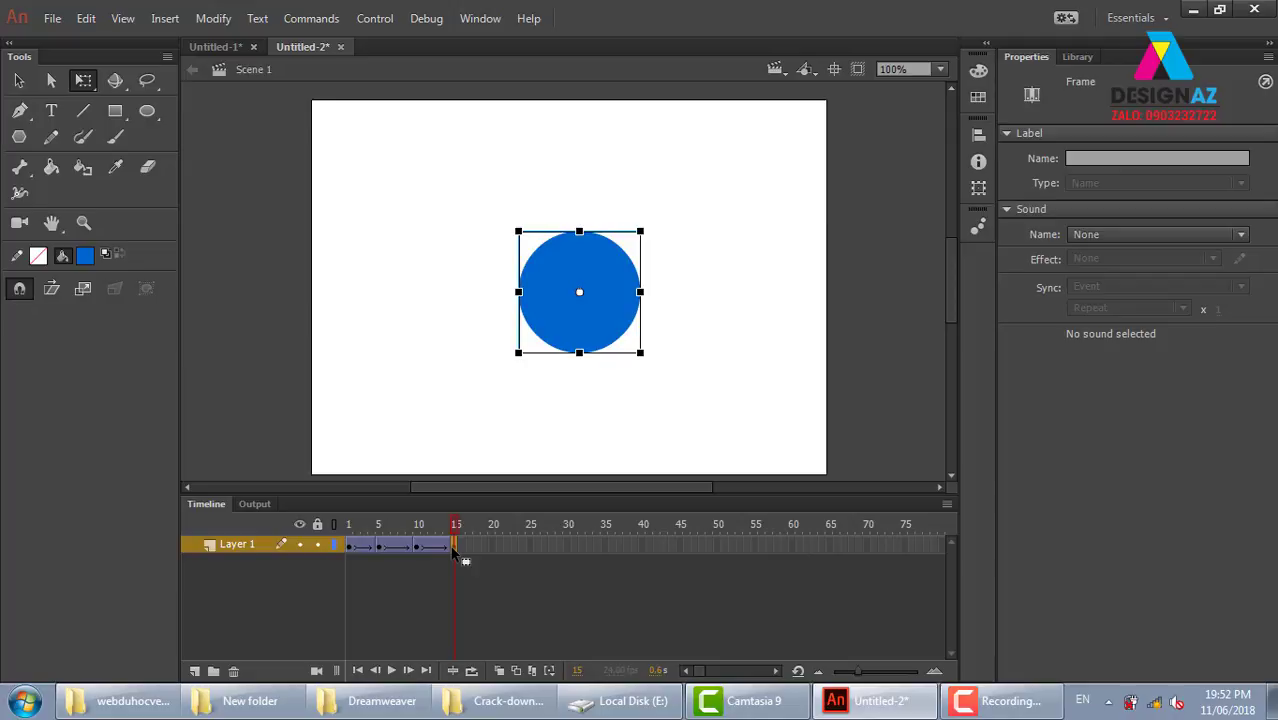
Step: Set the frame 15 circle's Color Effect to Alpha 0% and test the fade-out
{"action": "left_click", "coordinate": [622, 312]}
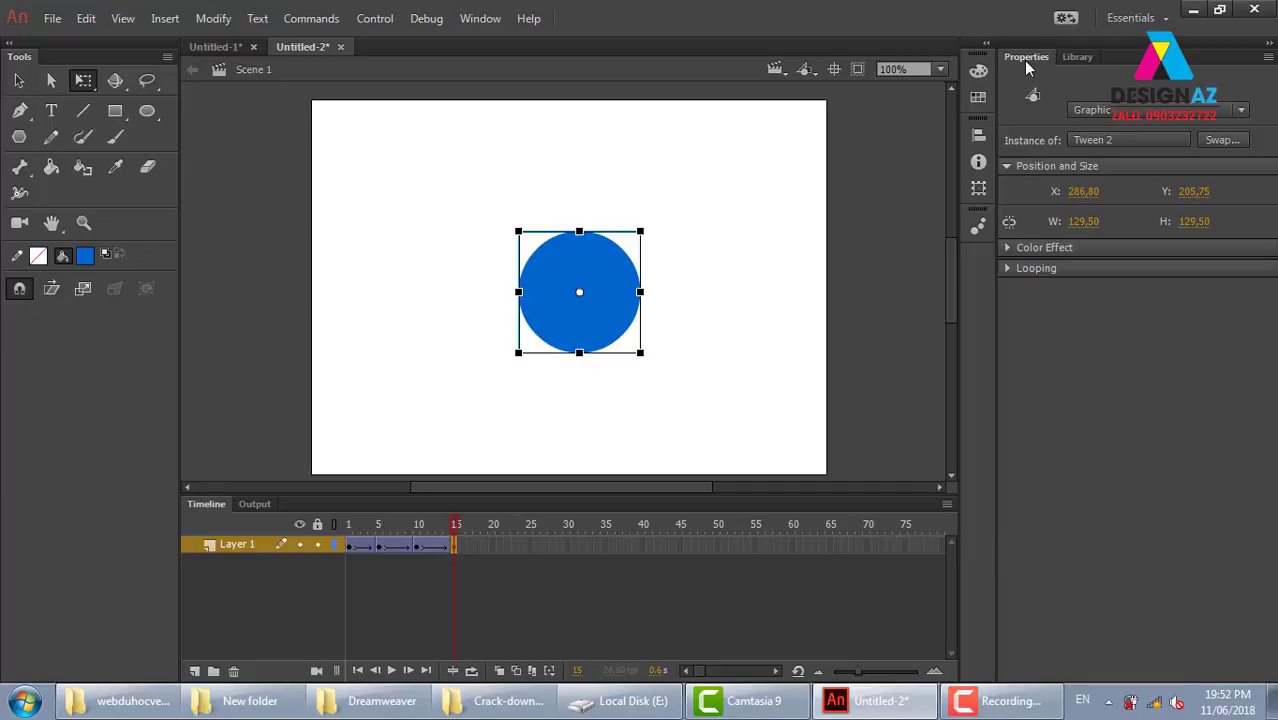
{"action": "left_click", "coordinate": [1058, 250]}
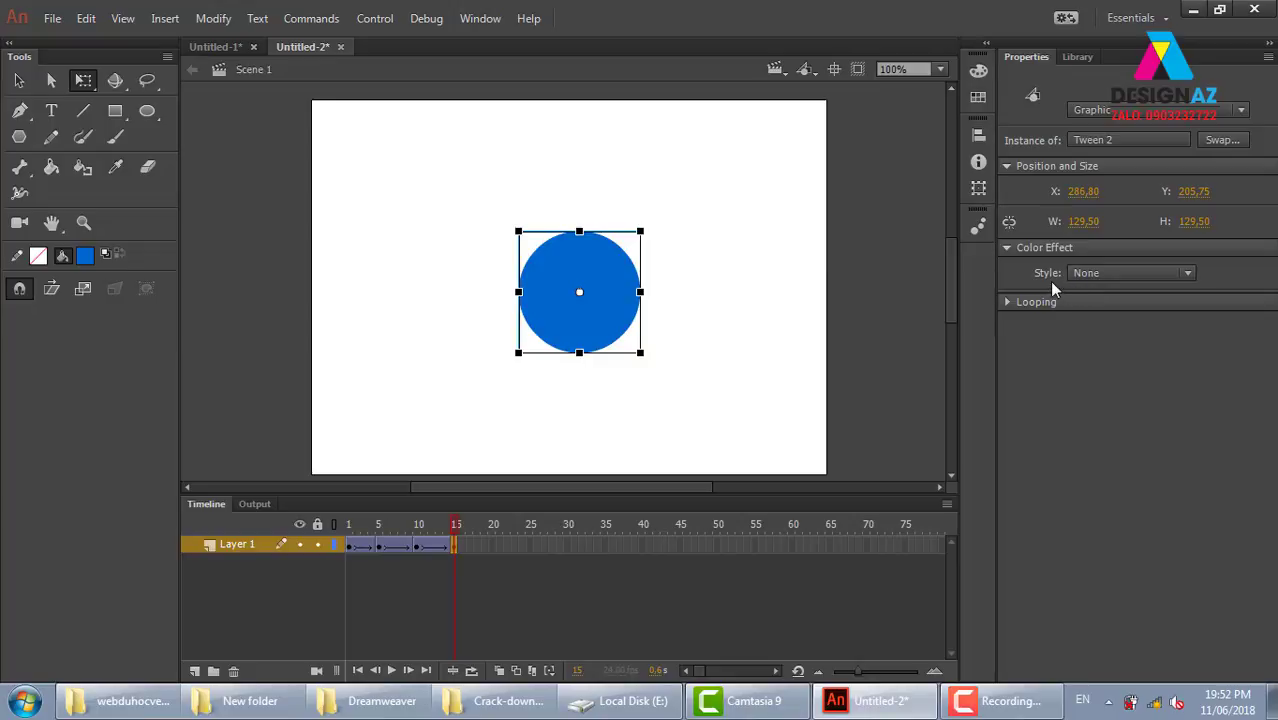
{"action": "left_click", "coordinate": [1131, 273]}
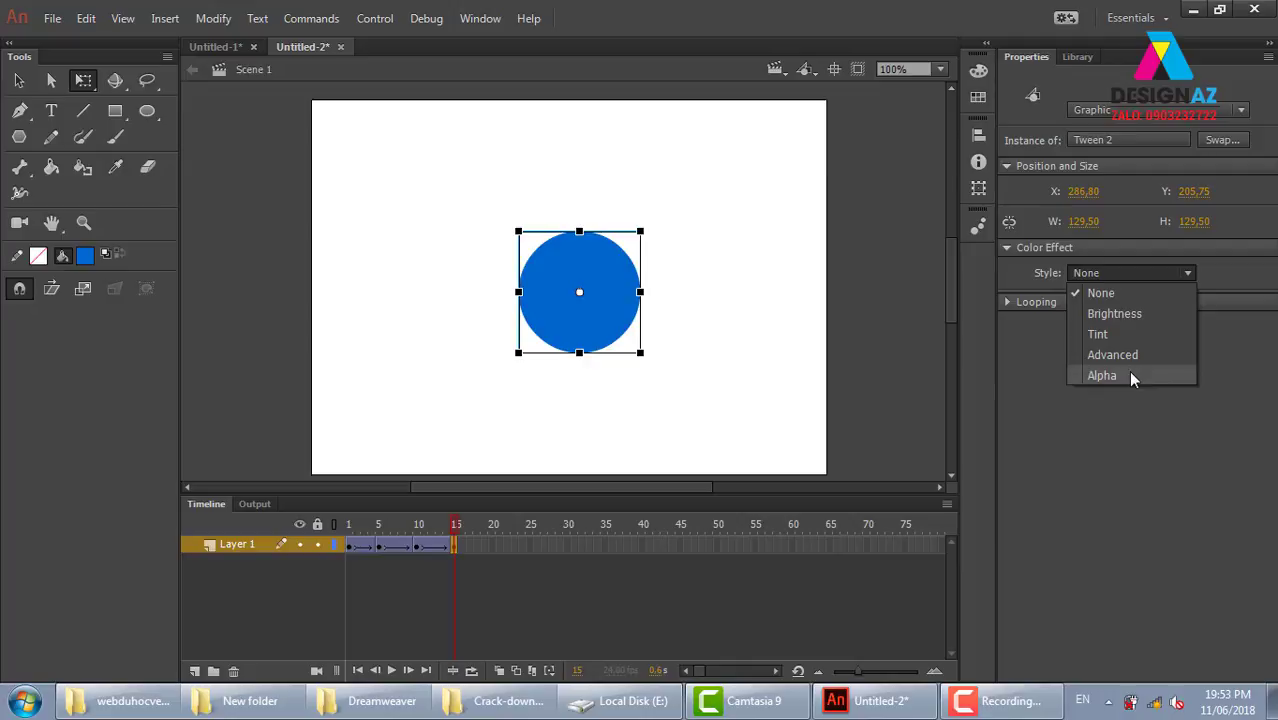
{"action": "left_click", "coordinate": [1133, 376]}
{"action": "left_click_drag", "start_coordinate": [1188, 302], "coordinate": [965, 304]}
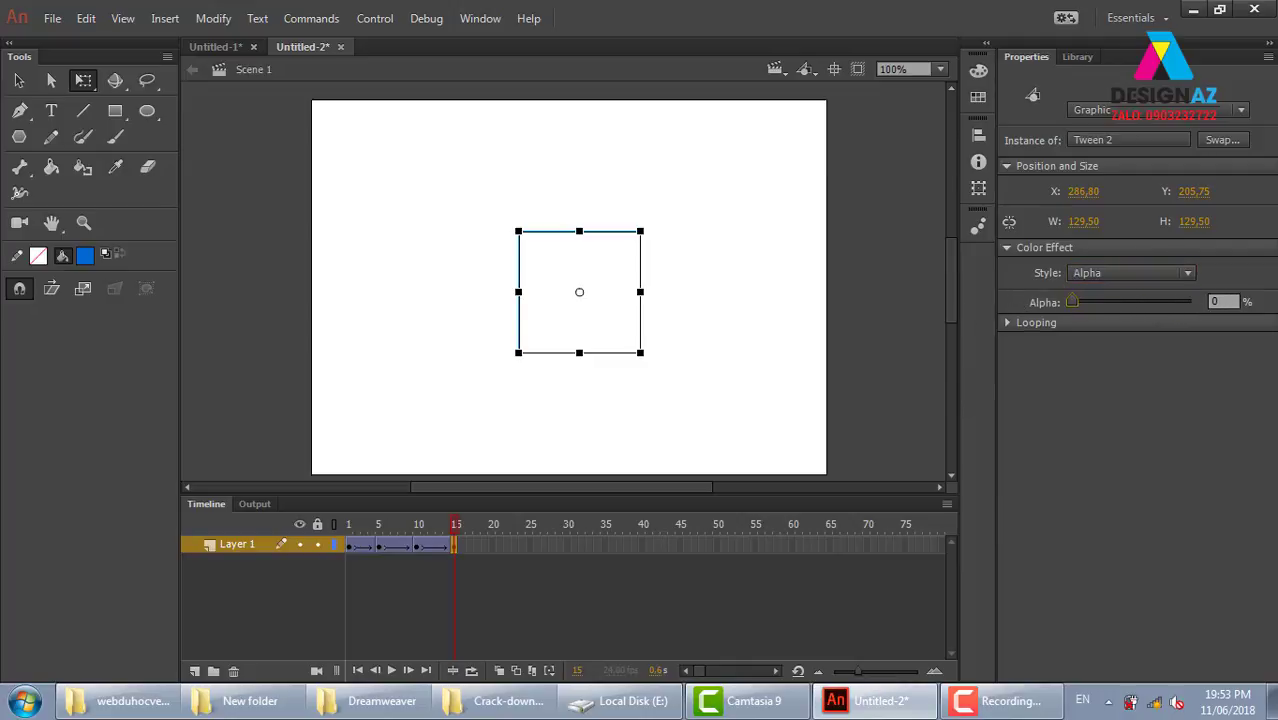
{"action": "key", "text": "ctrl+Return"}
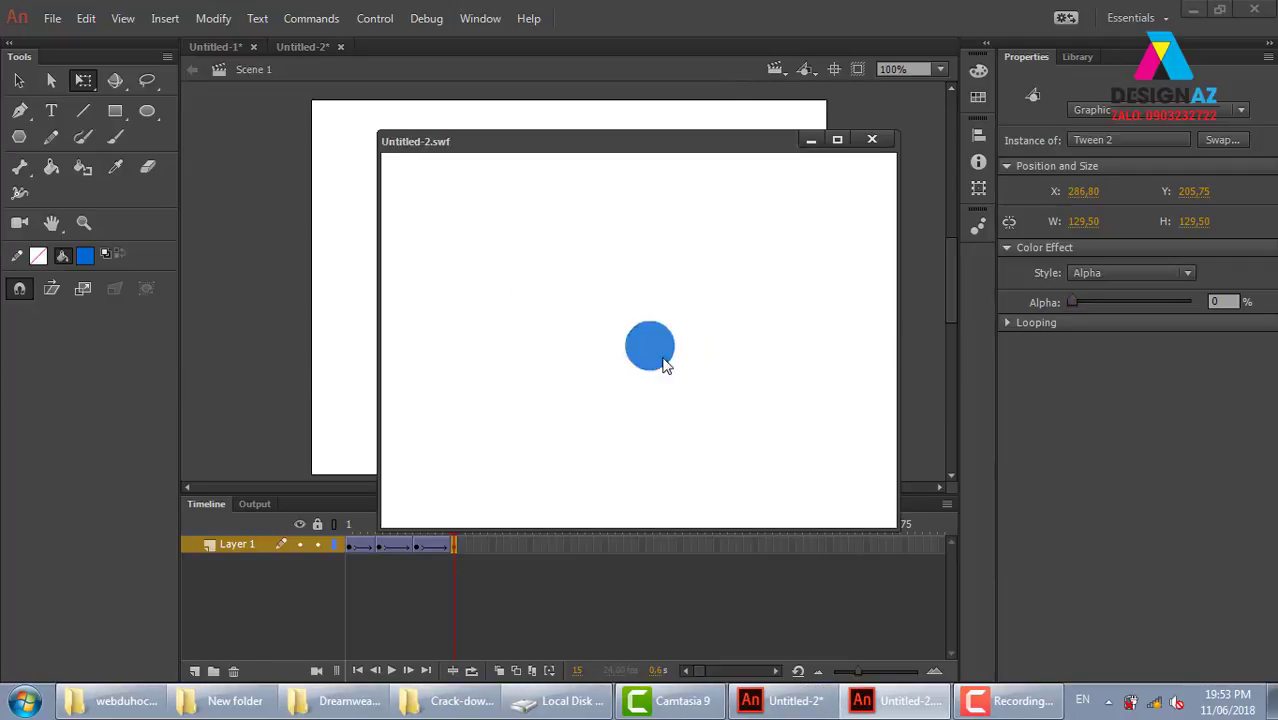
{"action": "key", "text": "ctrl+w"}
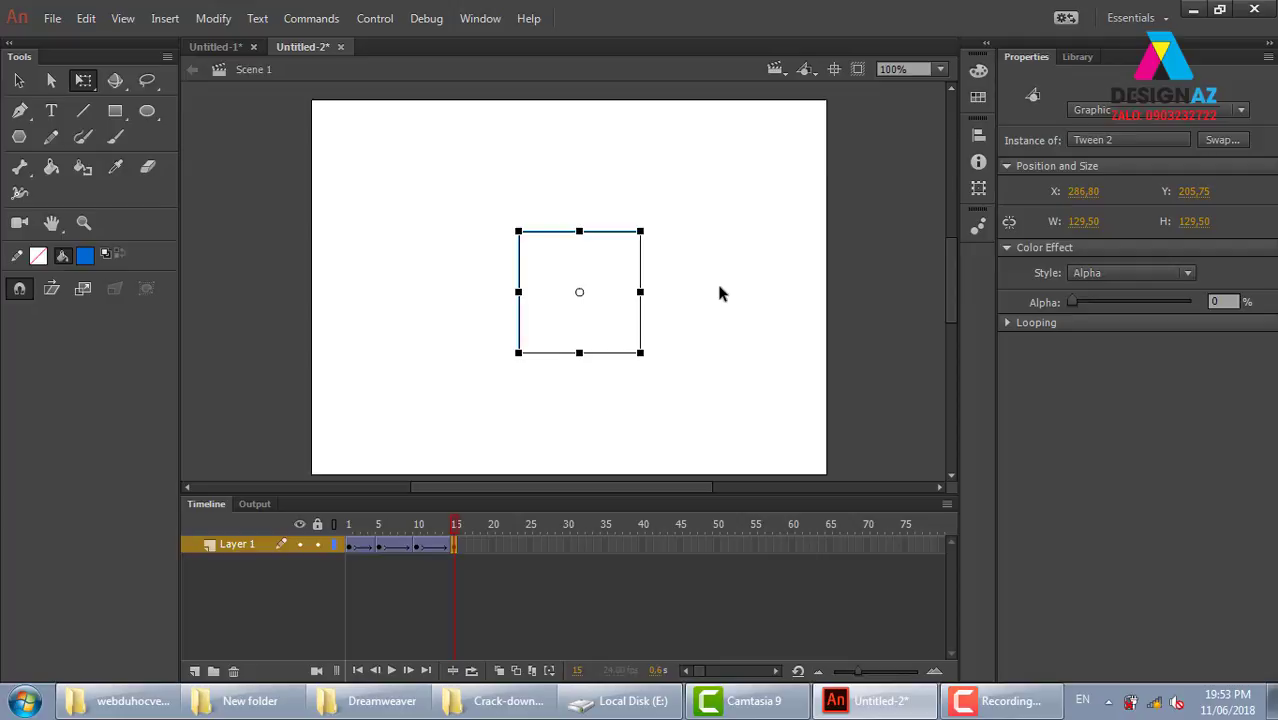
{"action": "left_click", "coordinate": [252, 170]}
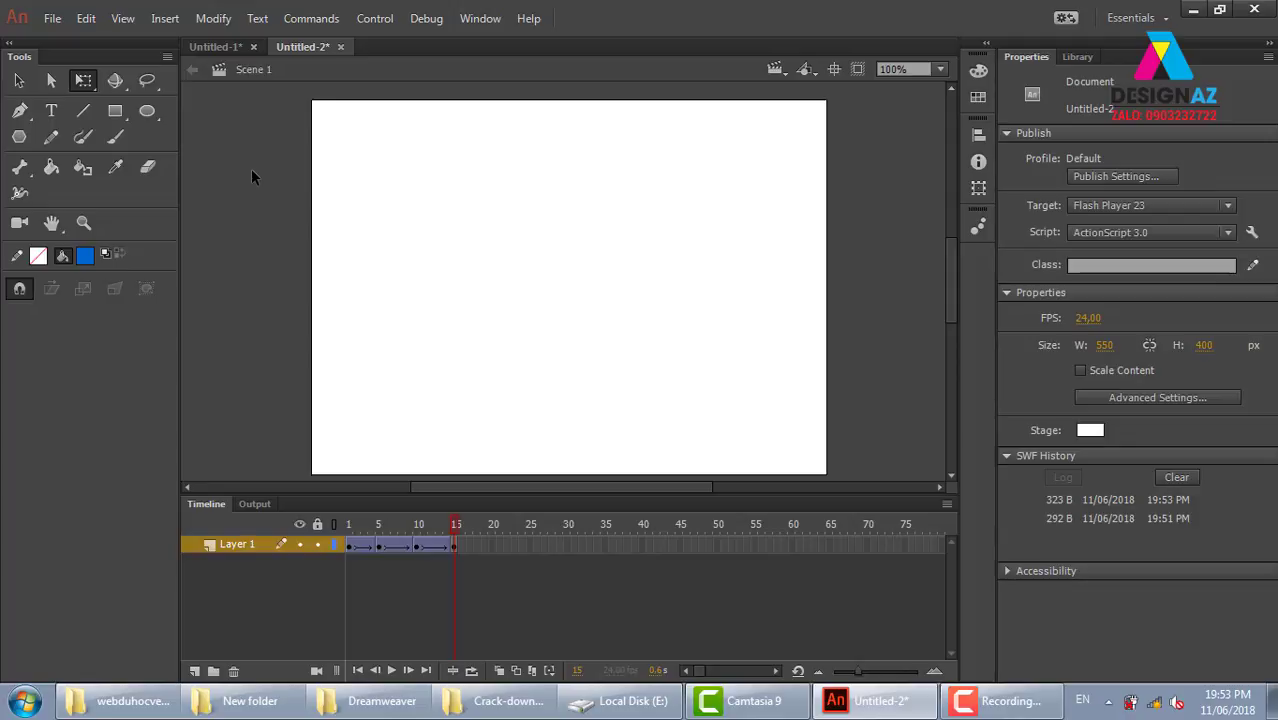
Step: Create blank document Untitled-3 at 550×400, ActionScript 3.0, and reopen the File menu
{"action": "left_click", "coordinate": [52, 18]}
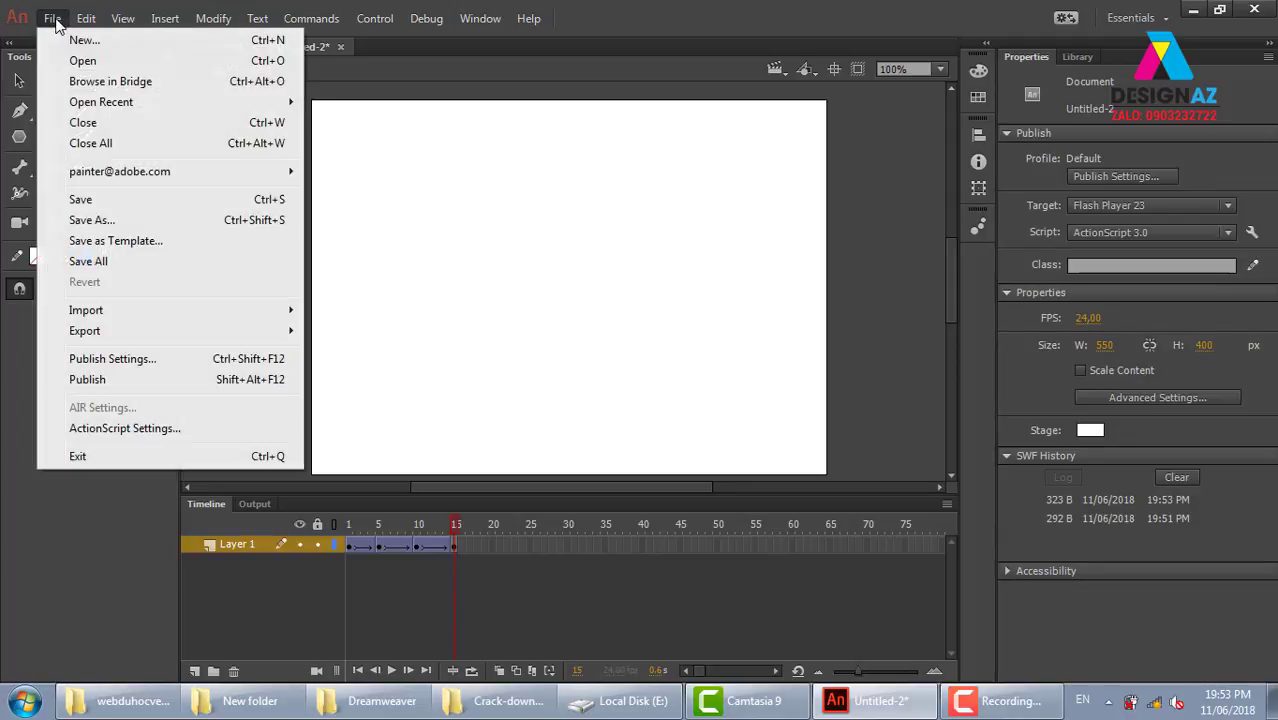
{"action": "left_click", "coordinate": [84, 40]}
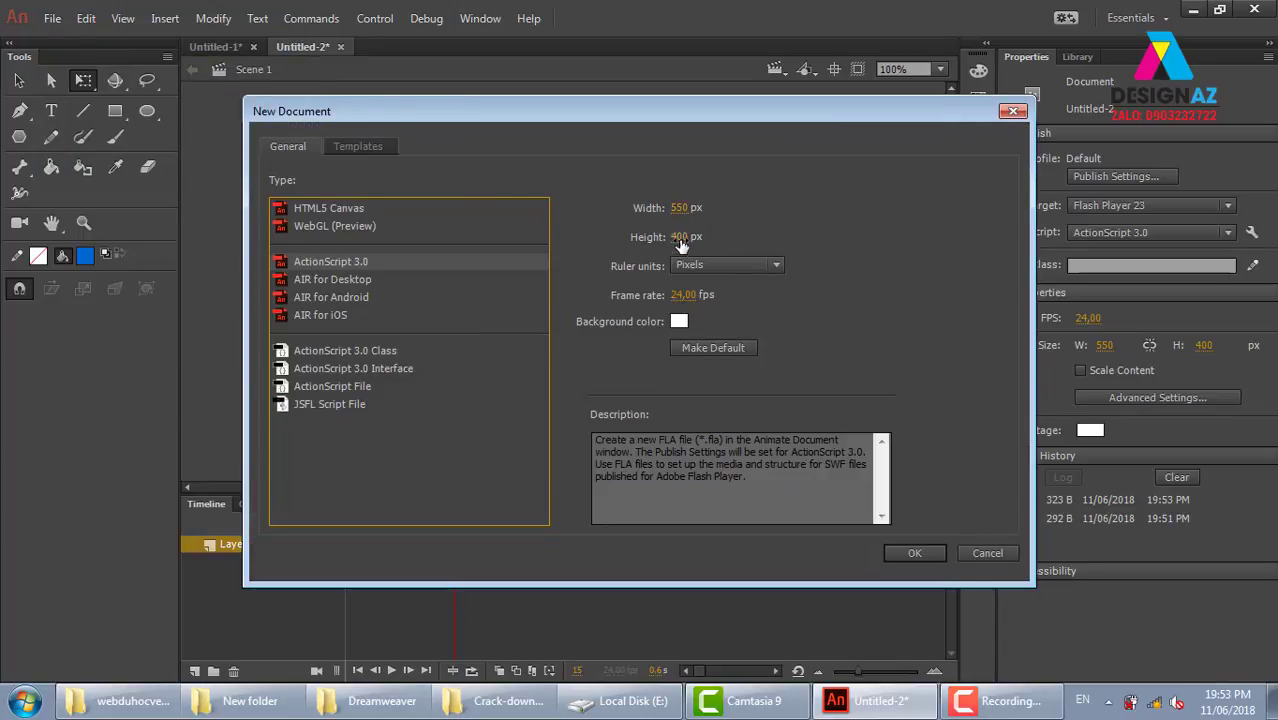
{"action": "left_click", "coordinate": [900, 553]}
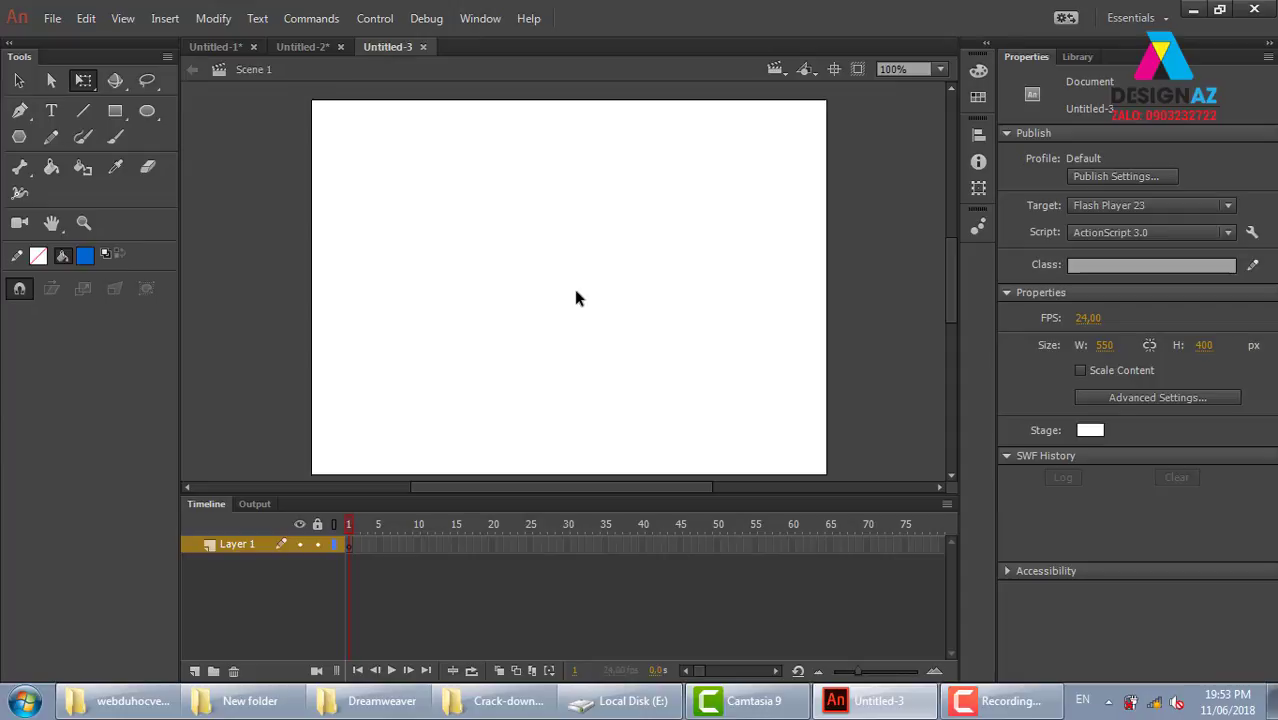
{"action": "left_click", "coordinate": [52, 18]}
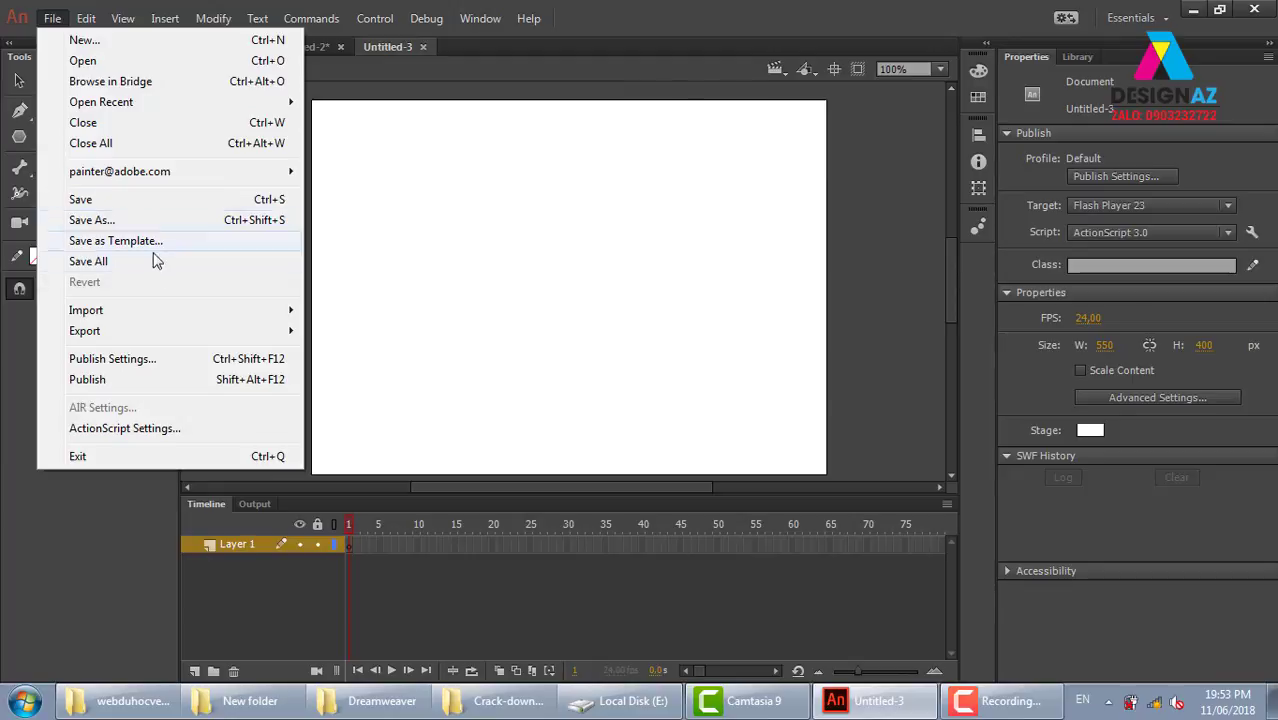
{"action": "mouse_move", "coordinate": [86, 310]}
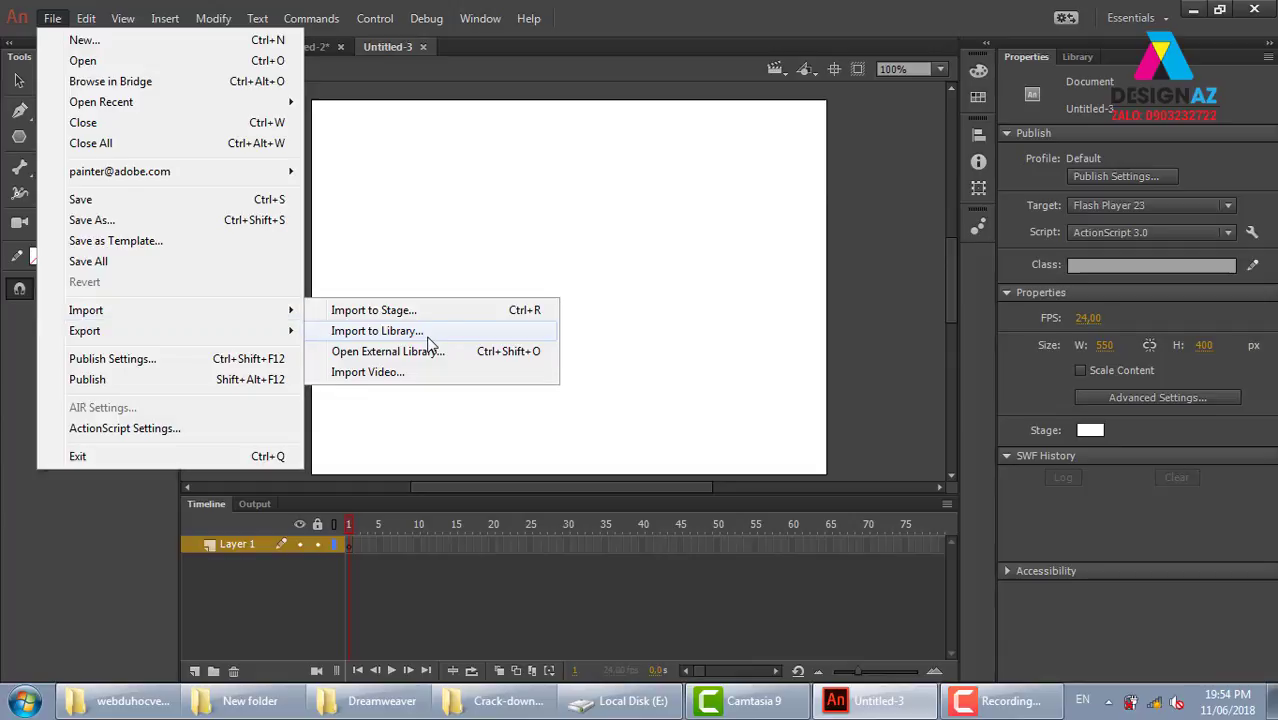
Step: Browse to the mypham folder inside thuvienanh in the Import to Library dialog
{"action": "left_click", "coordinate": [406, 334]}
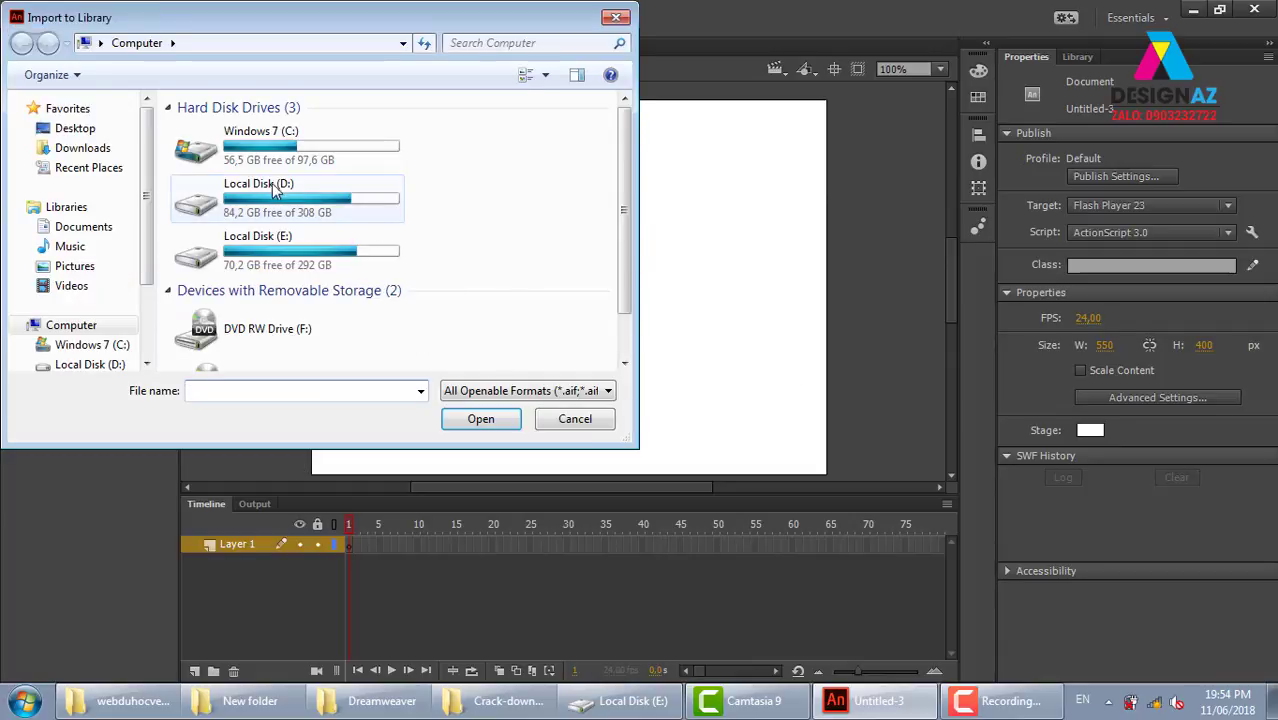
{"action": "left_click", "coordinate": [318, 265]}
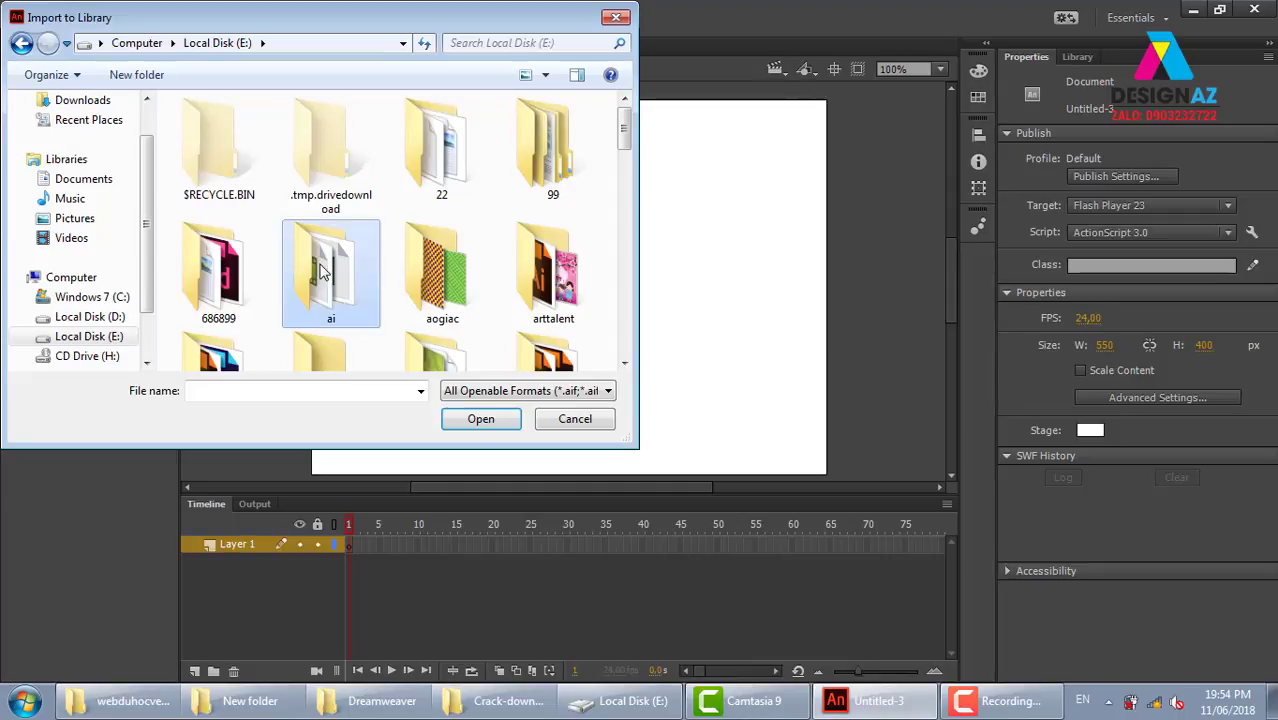
{"action": "key", "text": "m"}
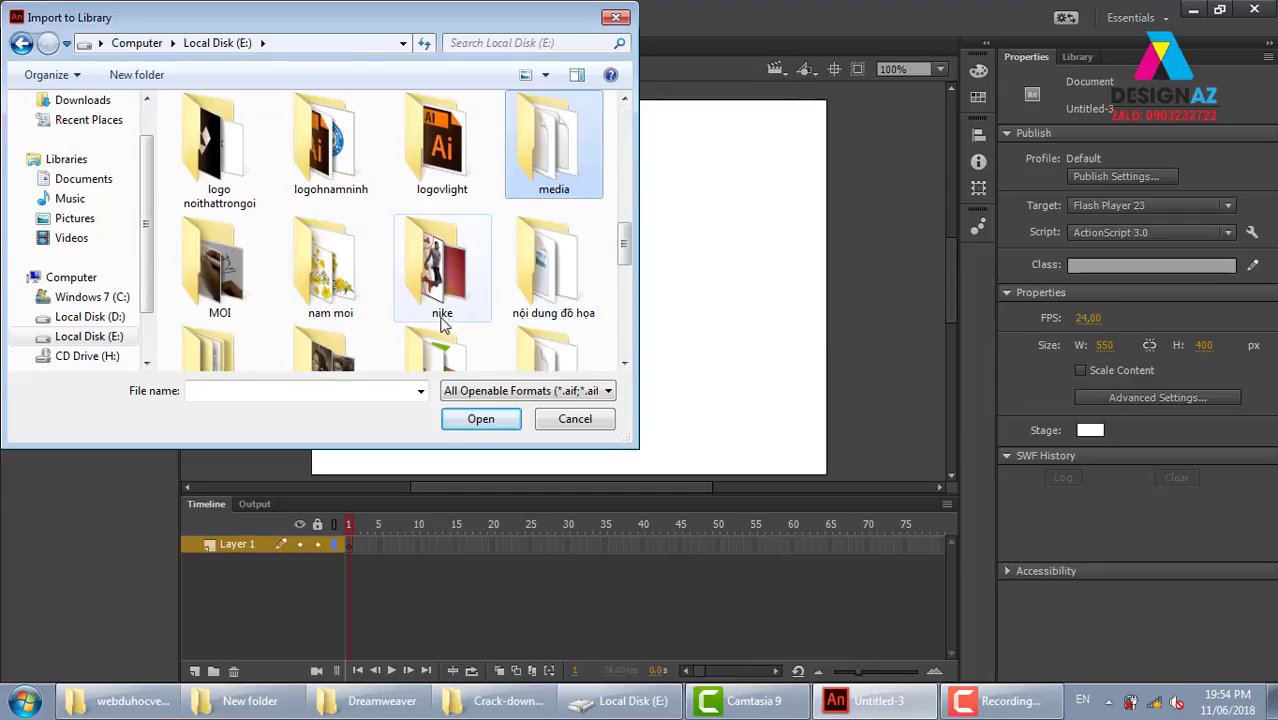
{"action": "left_click", "coordinate": [325, 278]}
{"action": "key", "text": "m"}
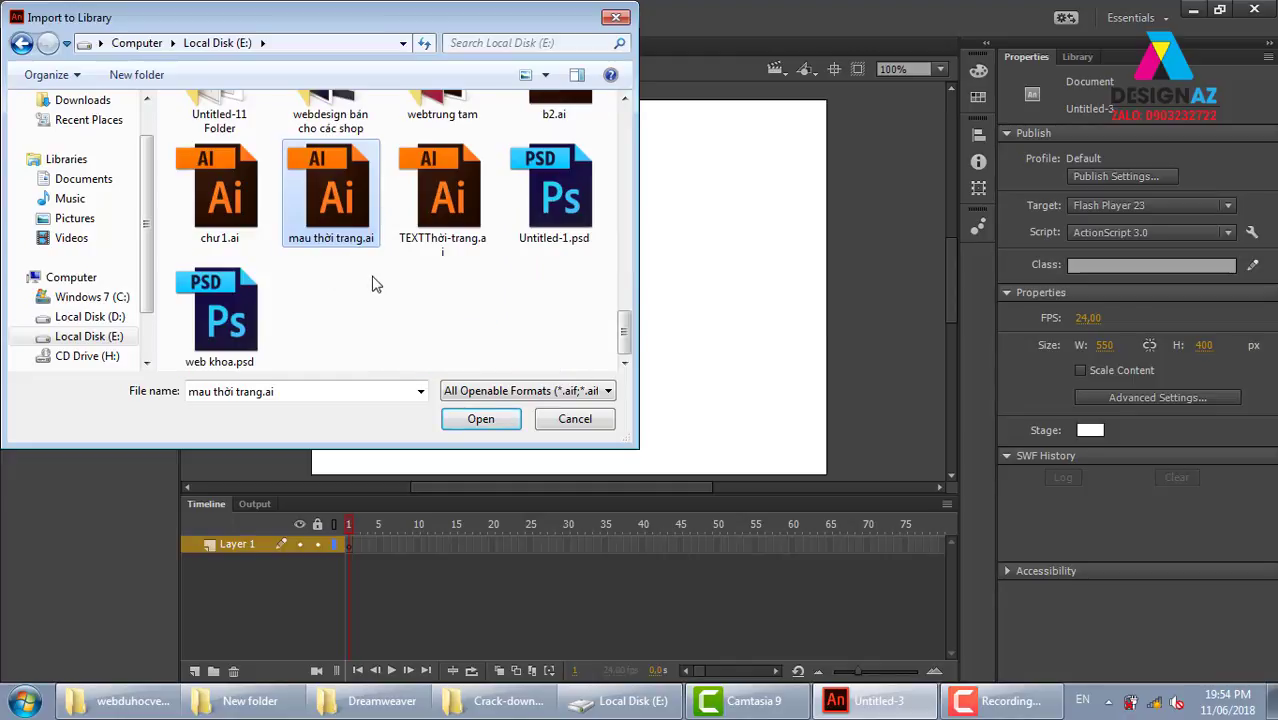
{"action": "scroll", "coordinate": [322, 210], "scroll_direction": "up", "scroll_amount": 1}
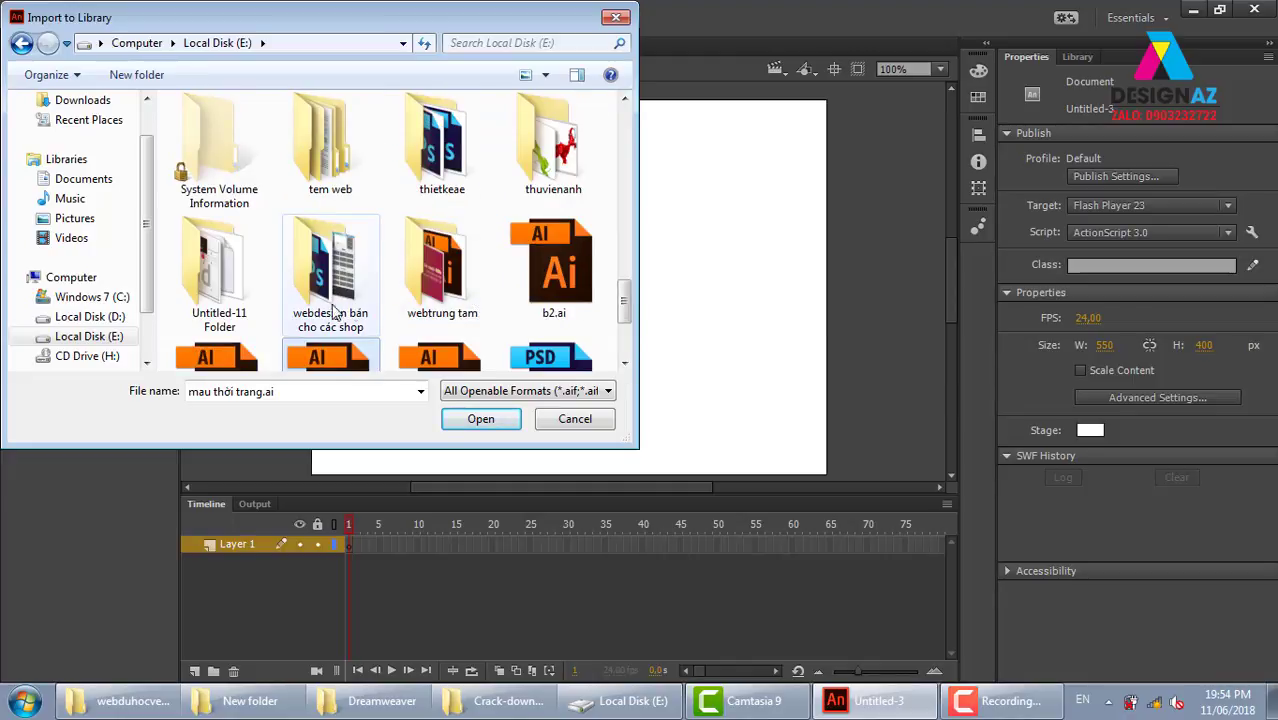
{"action": "left_click", "coordinate": [540, 172]}
{"action": "double_click", "coordinate": [540, 172]}
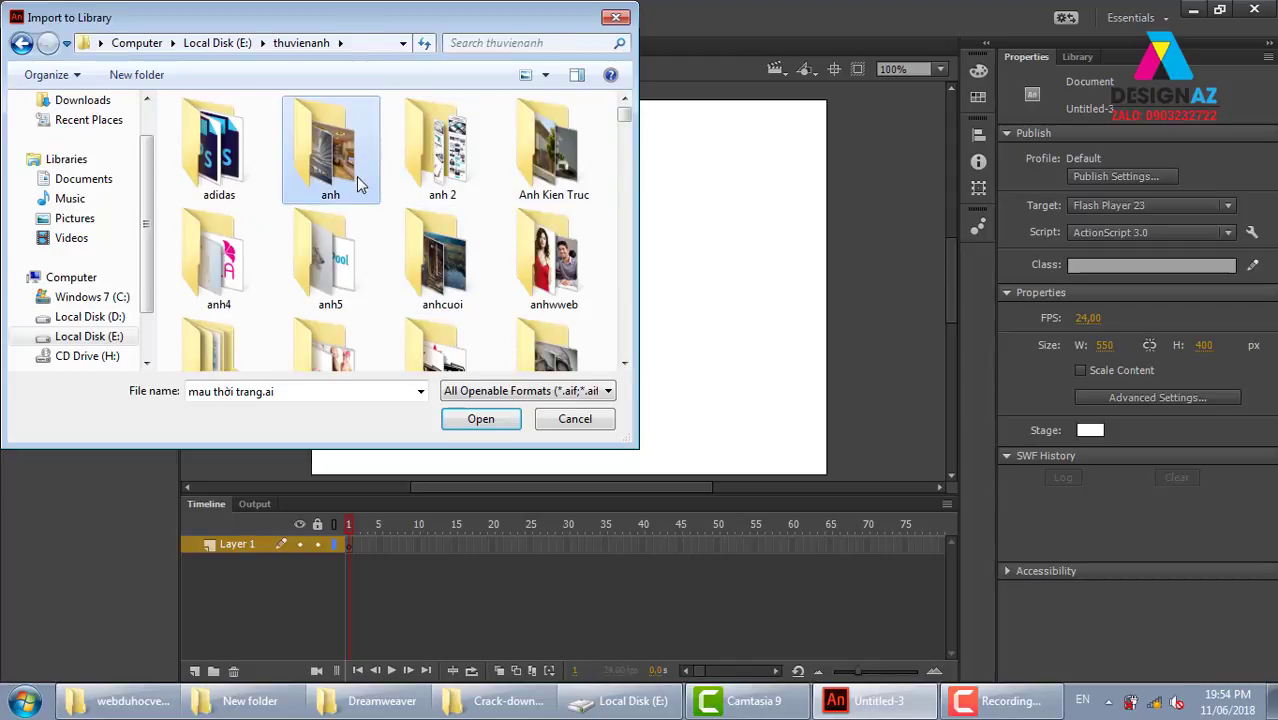
{"action": "key", "text": "m"}
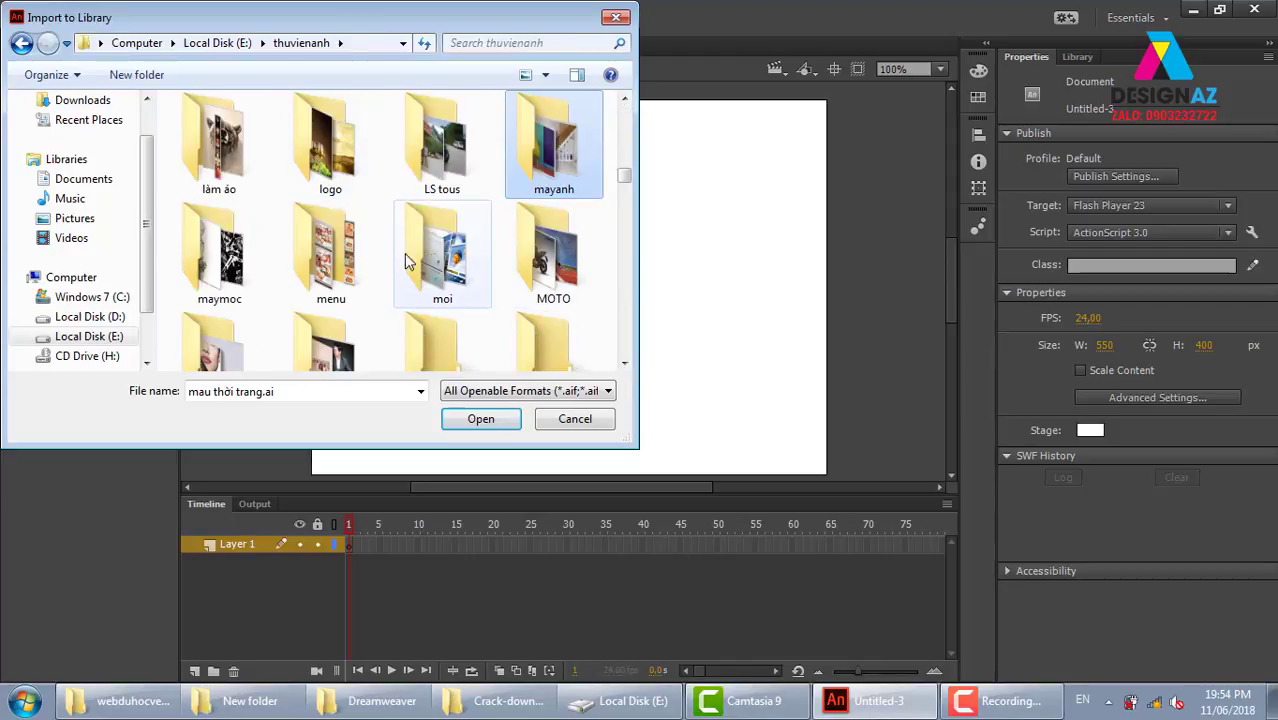
{"action": "scroll", "coordinate": [442, 285], "scroll_direction": "down", "scroll_amount": 1}
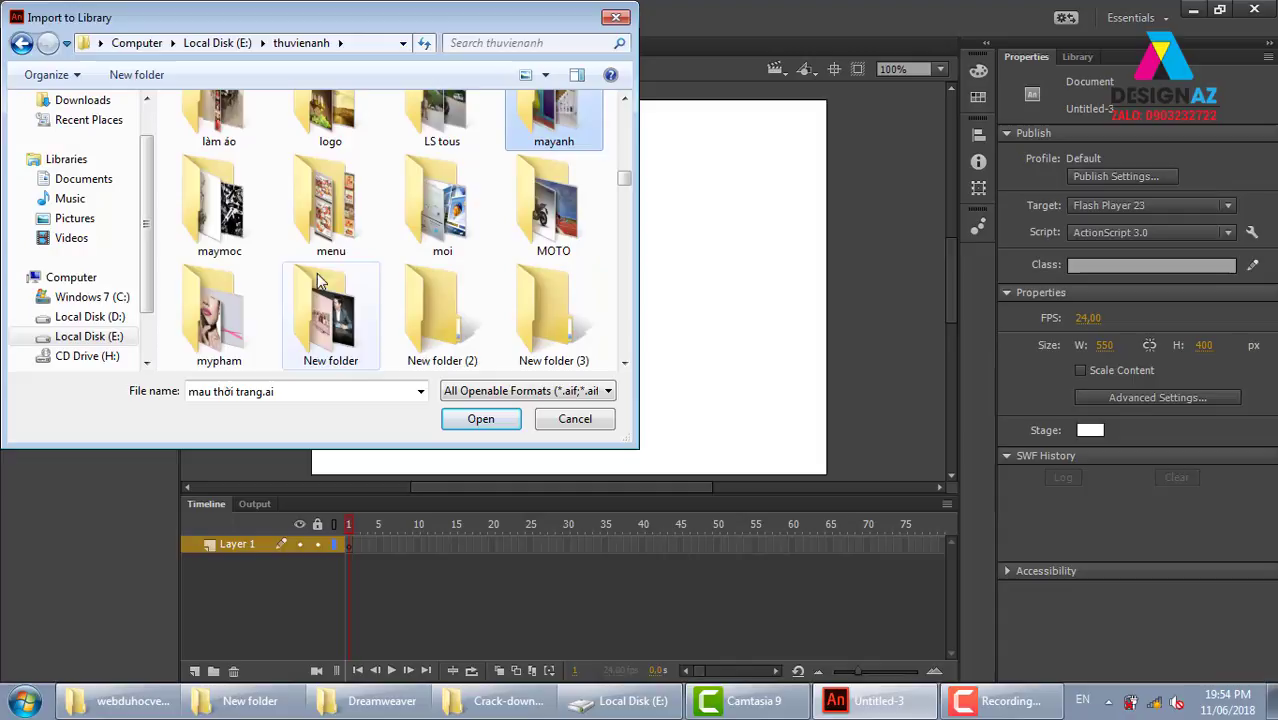
{"action": "double_click", "coordinate": [228, 305]}
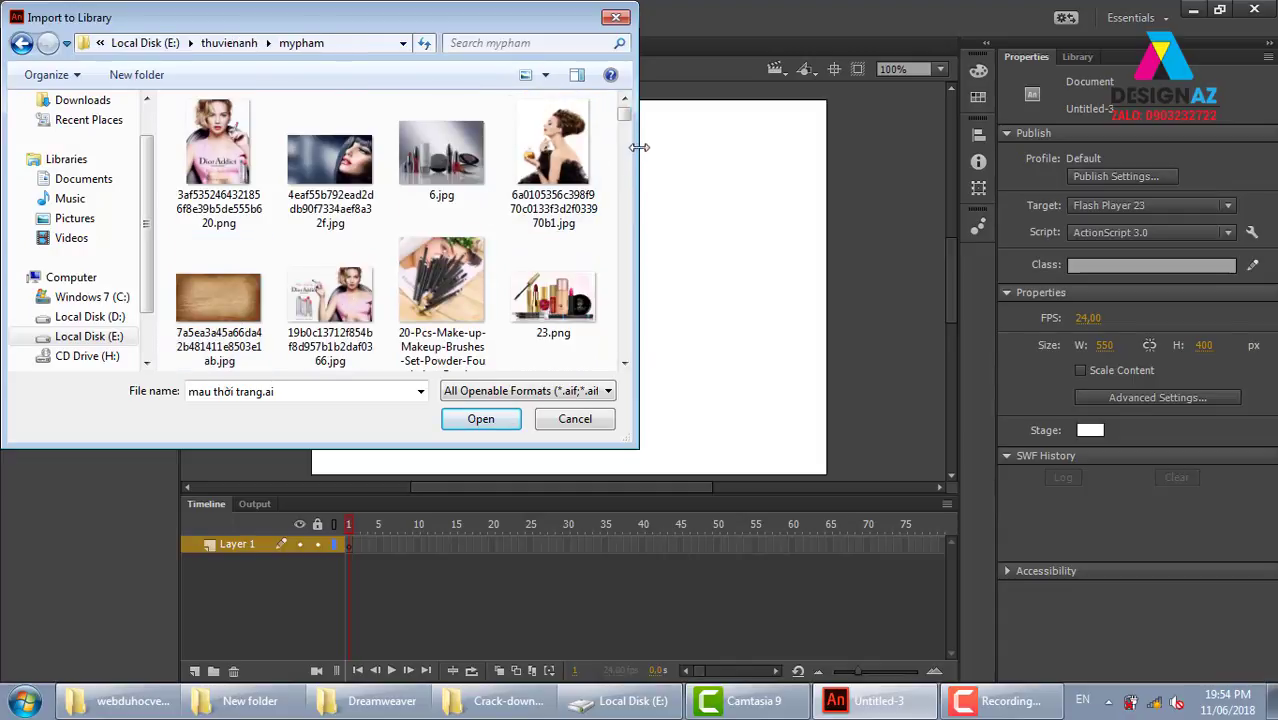
Step: Select the cosmetic ad photos, including Amrit-Pink1280.jpg, and import them into the library
{"action": "left_click", "coordinate": [358, 305]}
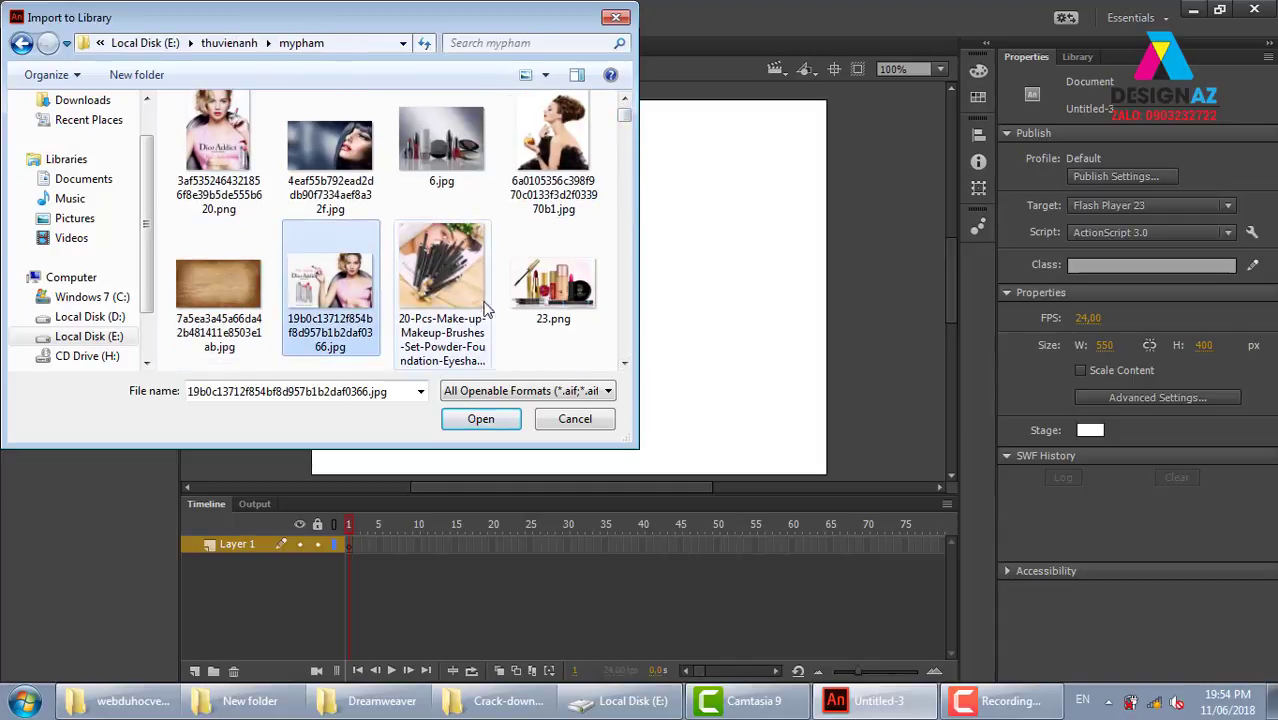
{"action": "scroll", "coordinate": [595, 305], "scroll_direction": "down", "scroll_amount": 1}
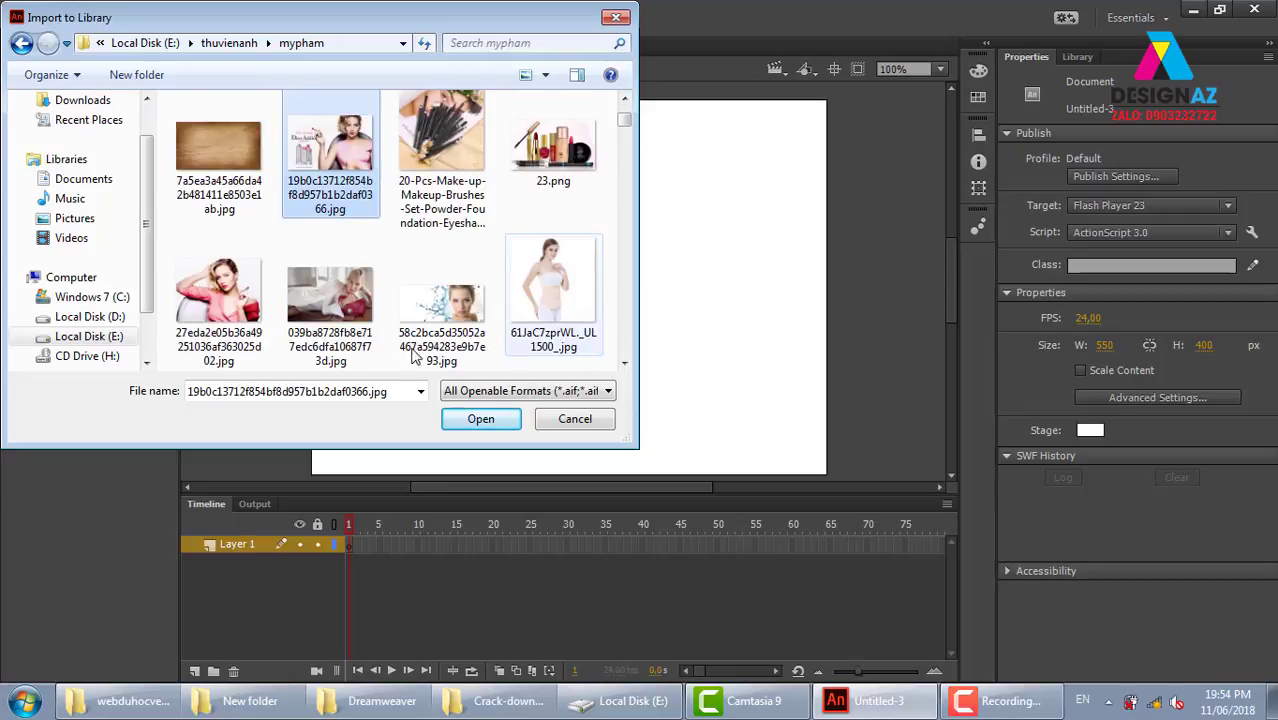
{"action": "left_click", "coordinate": [343, 298], "text": "ctrl"}
{"action": "scroll", "coordinate": [508, 298], "scroll_direction": "down", "scroll_amount": 2}
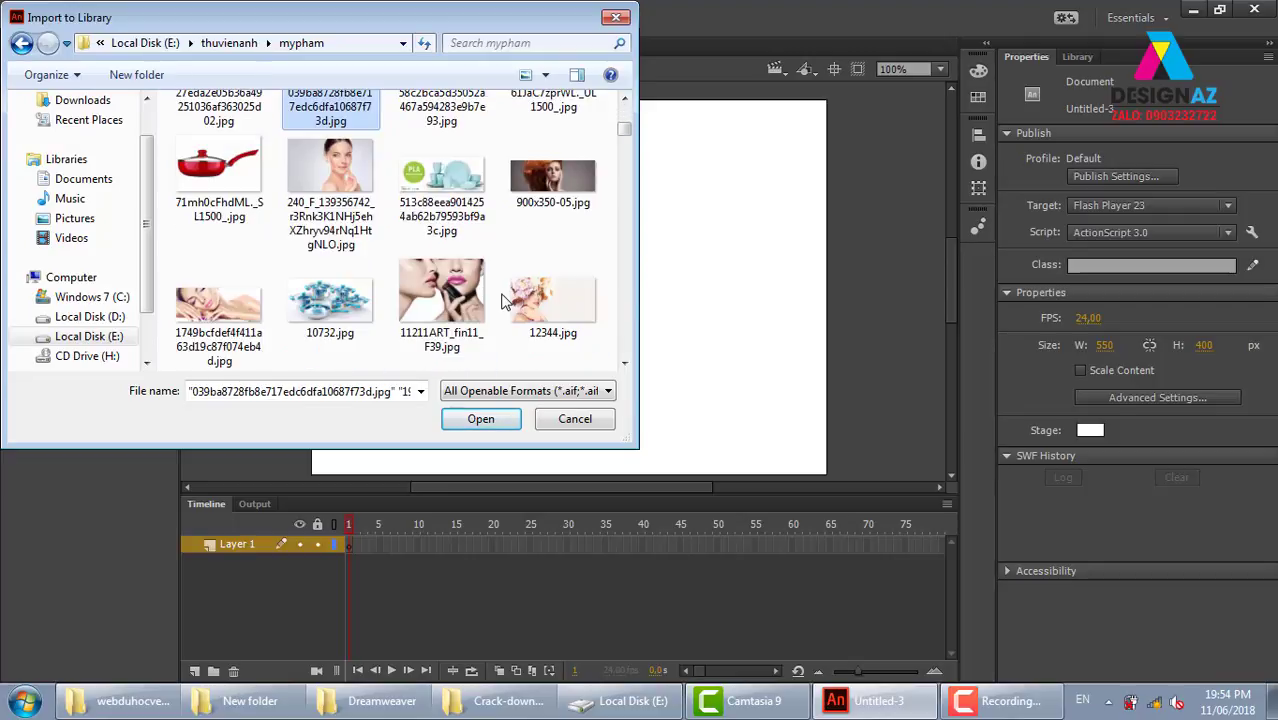
{"action": "scroll", "coordinate": [507, 298], "scroll_direction": "down", "scroll_amount": 1}
{"action": "scroll", "coordinate": [443, 230], "scroll_direction": "down", "scroll_amount": 1}
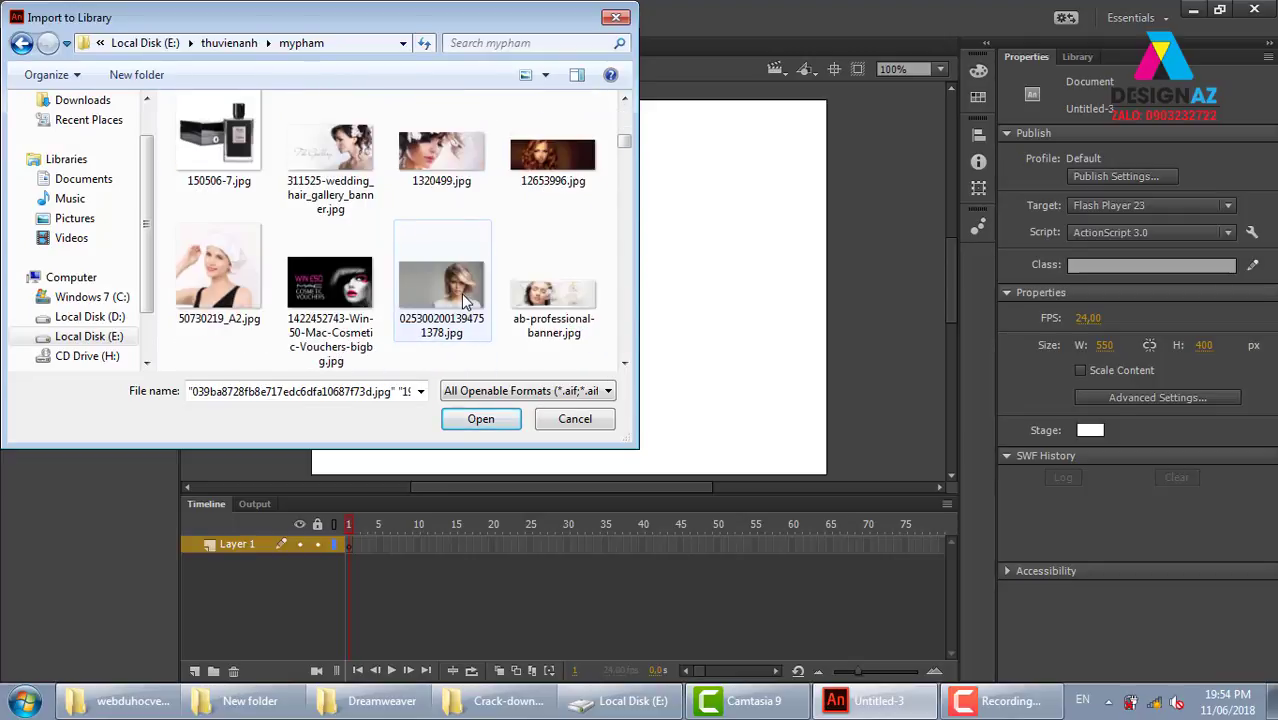
{"action": "left_click", "coordinate": [330, 290]}
{"action": "scroll", "coordinate": [465, 248], "scroll_direction": "down", "scroll_amount": 1}
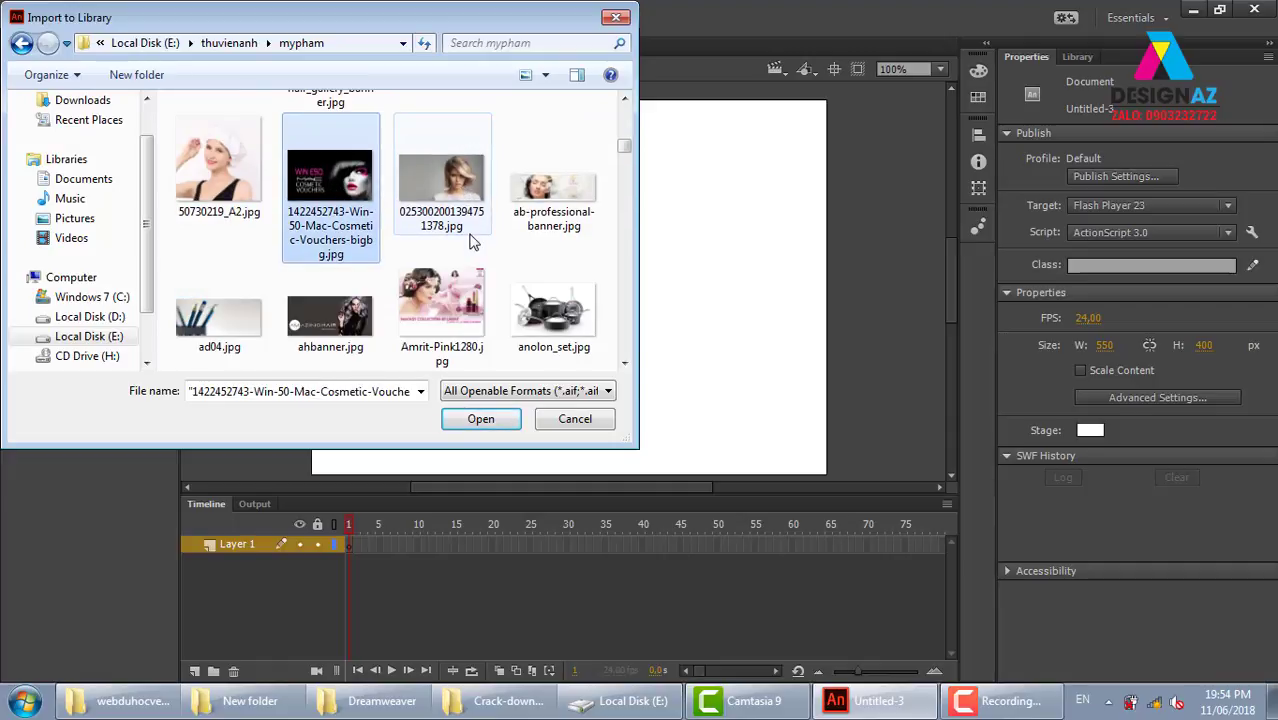
{"action": "scroll", "coordinate": [473, 240], "scroll_direction": "down", "scroll_amount": 1}
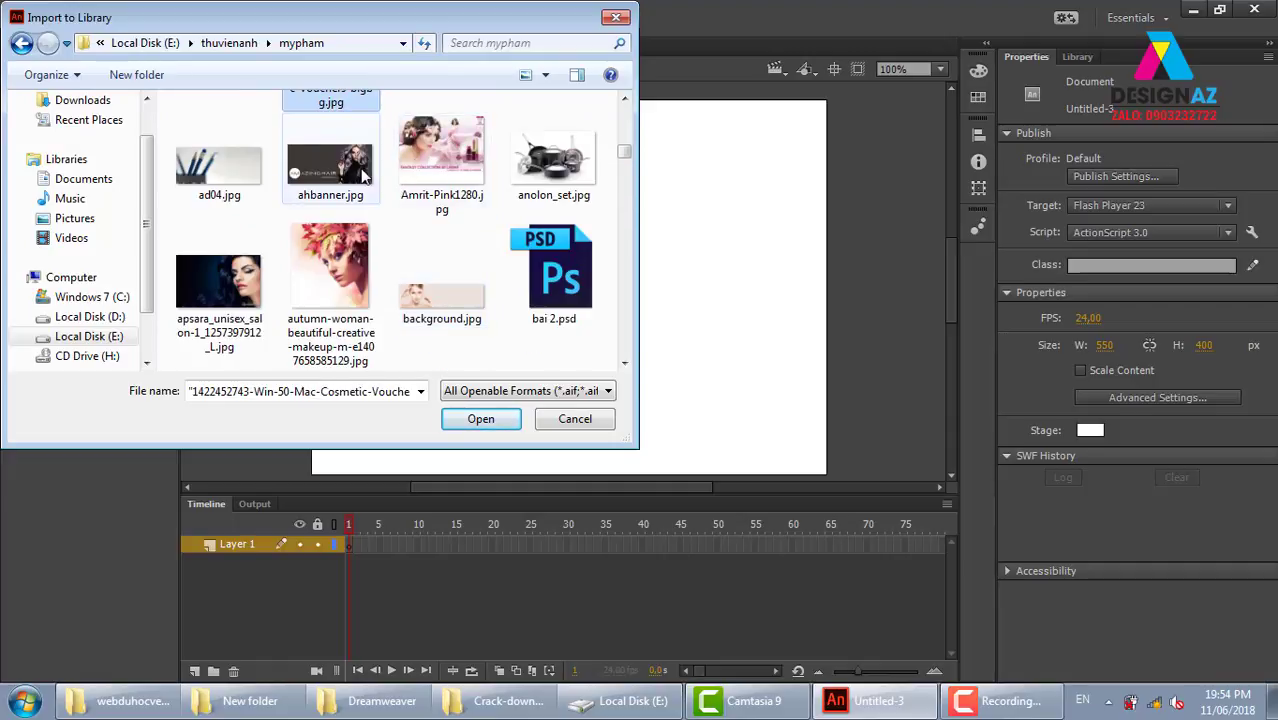
{"action": "left_click", "coordinate": [435, 165], "text": "ctrl"}
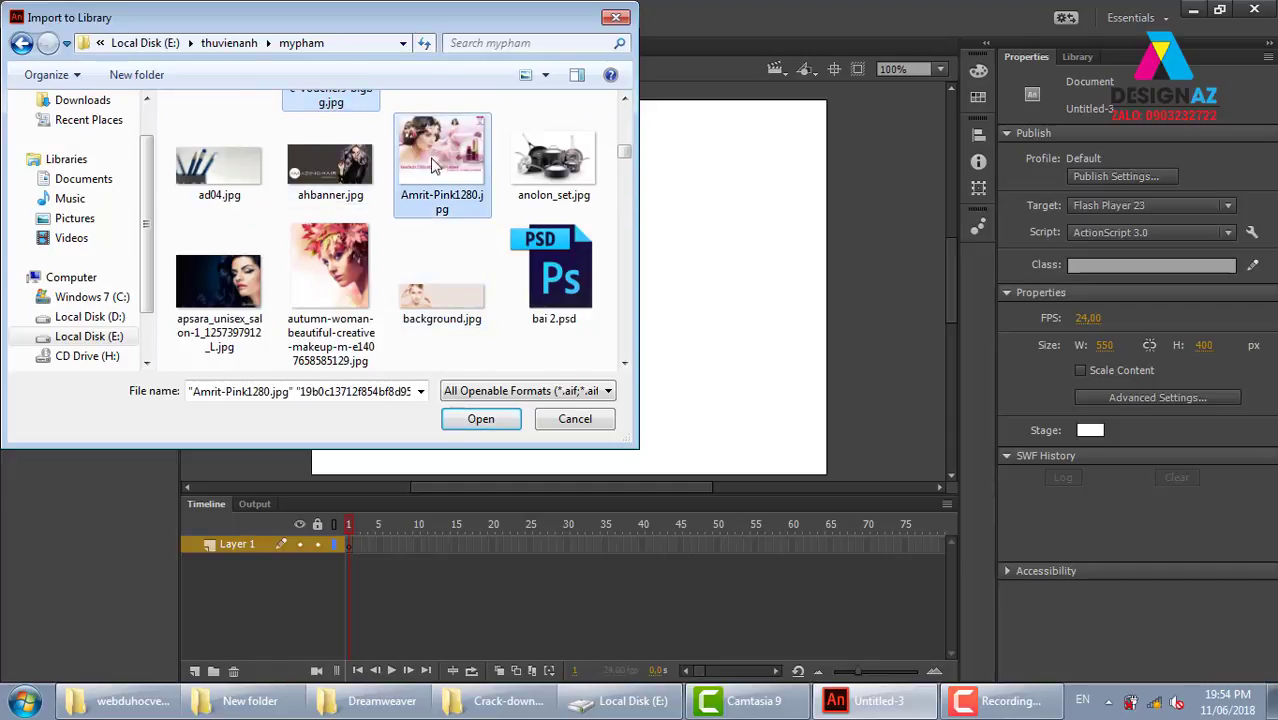
{"action": "left_click", "coordinate": [503, 422]}
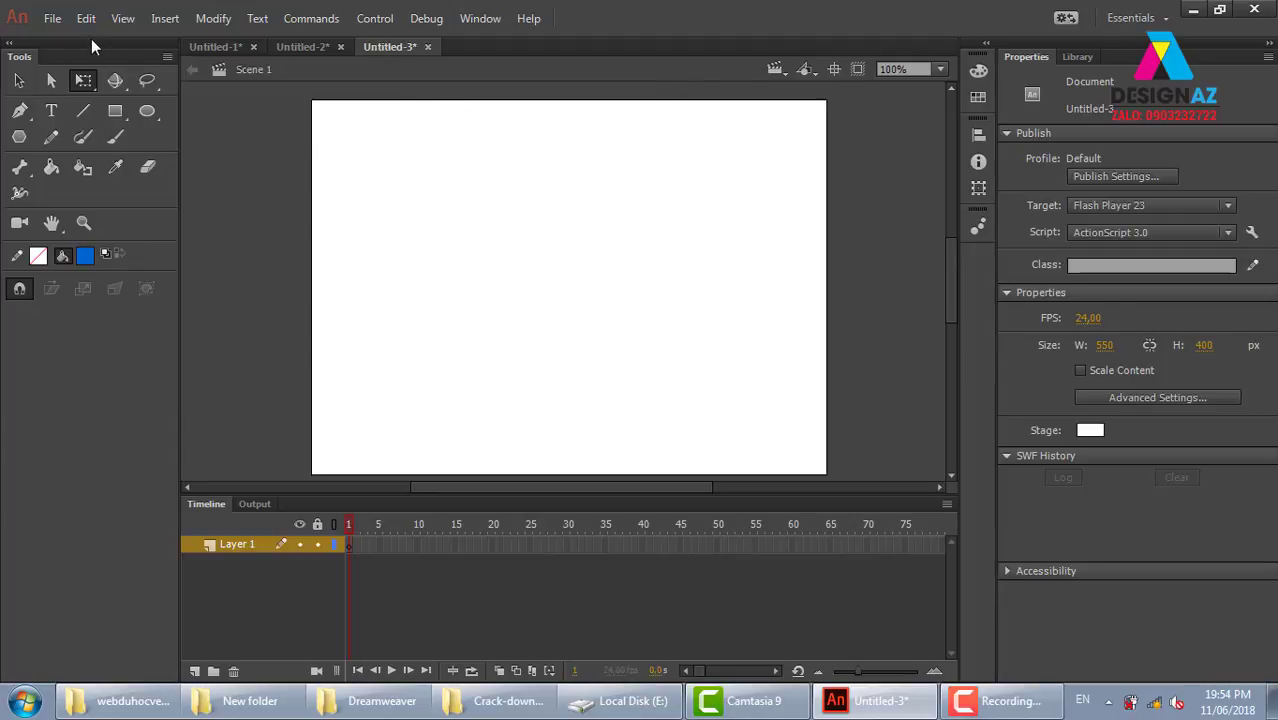
Step: Preview the four library images and drag Amrit-Pink1280.jpg onto the stage
{"action": "left_click", "coordinate": [1074, 60]}
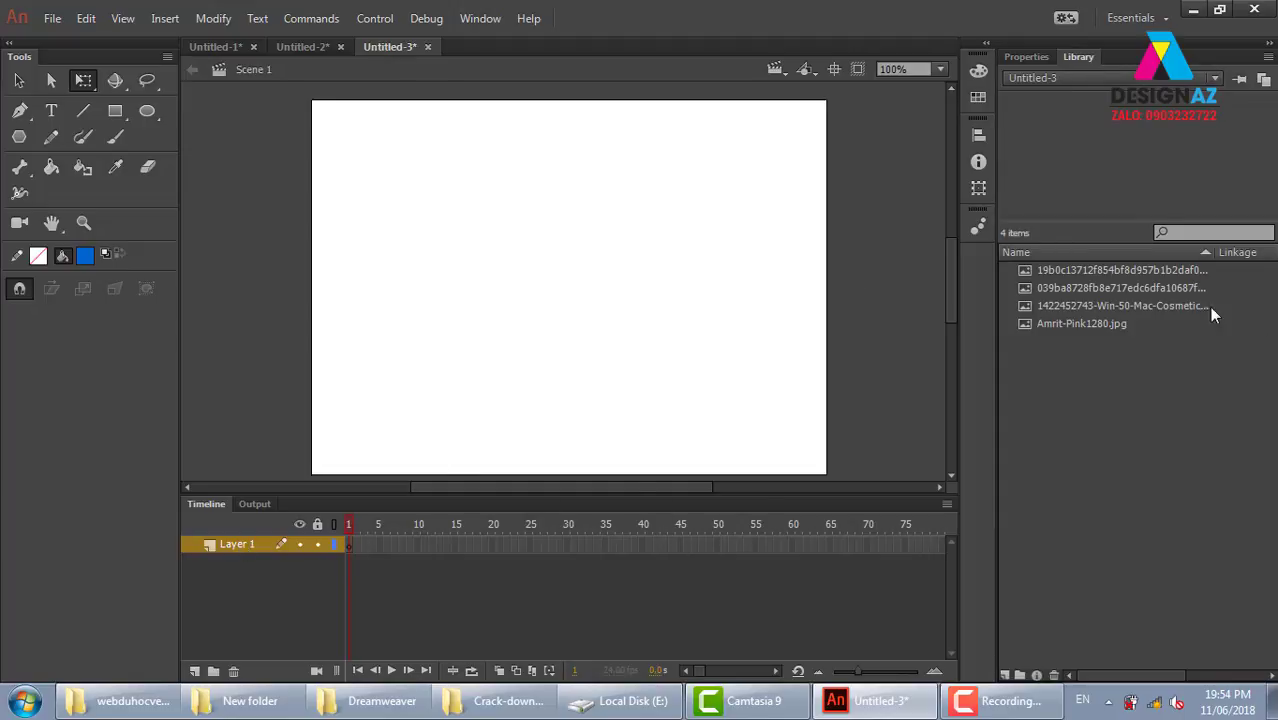
{"action": "left_click", "coordinate": [1128, 271]}
{"action": "left_click", "coordinate": [1117, 288]}
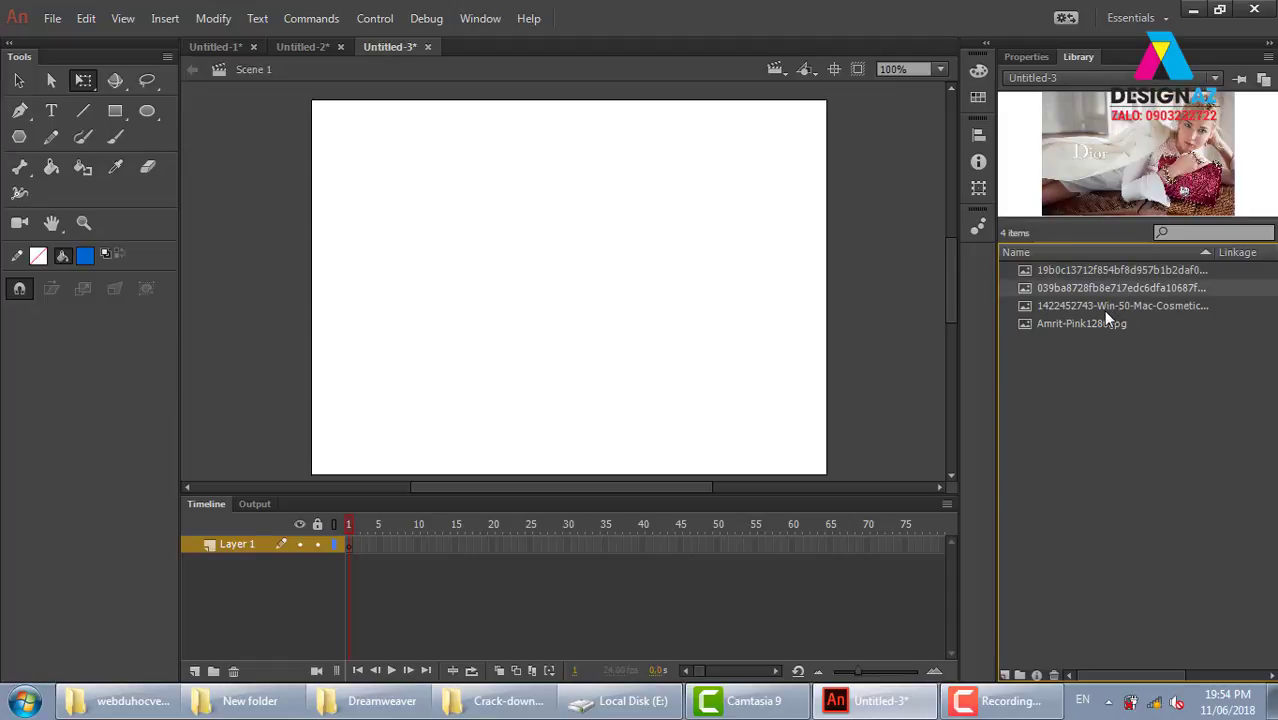
{"action": "left_click", "coordinate": [1085, 324]}
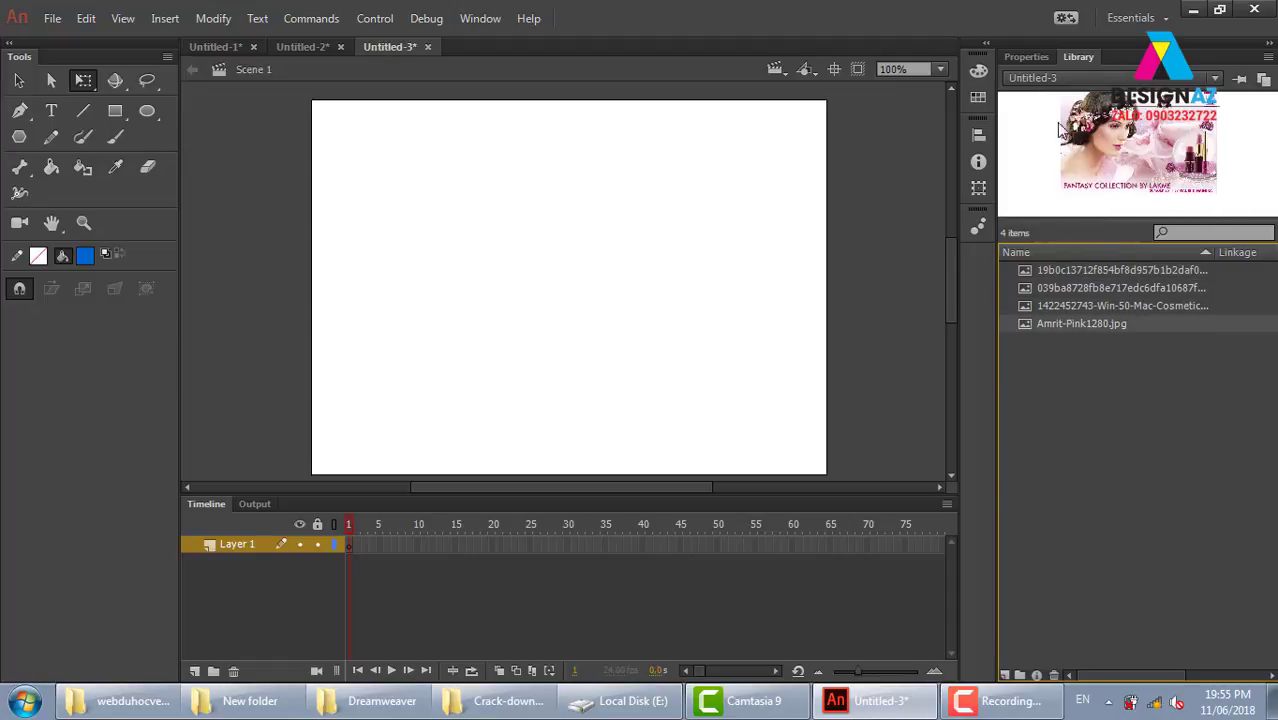
{"action": "mouse_move", "coordinate": [1160, 158]}
{"action": "left_mouse_down"}
{"action": "mouse_move", "coordinate": [881, 241]}
{"action": "mouse_move", "coordinate": [518, 311]}
{"action": "left_mouse_up"}
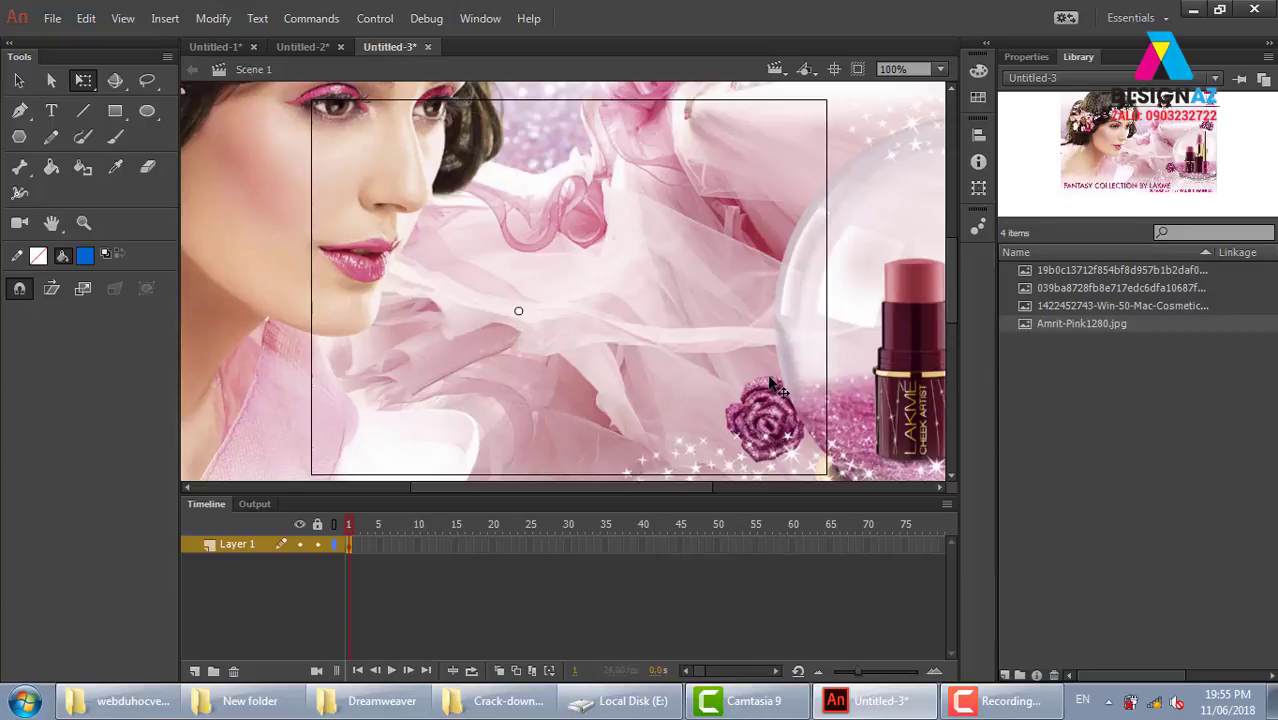
Step: Zoom the stage to 50% and bring up the Align panel for the Lakmé image
{"action": "key", "text": "ctrl+minus"}
{"action": "key", "text": "ctrl+minus"}
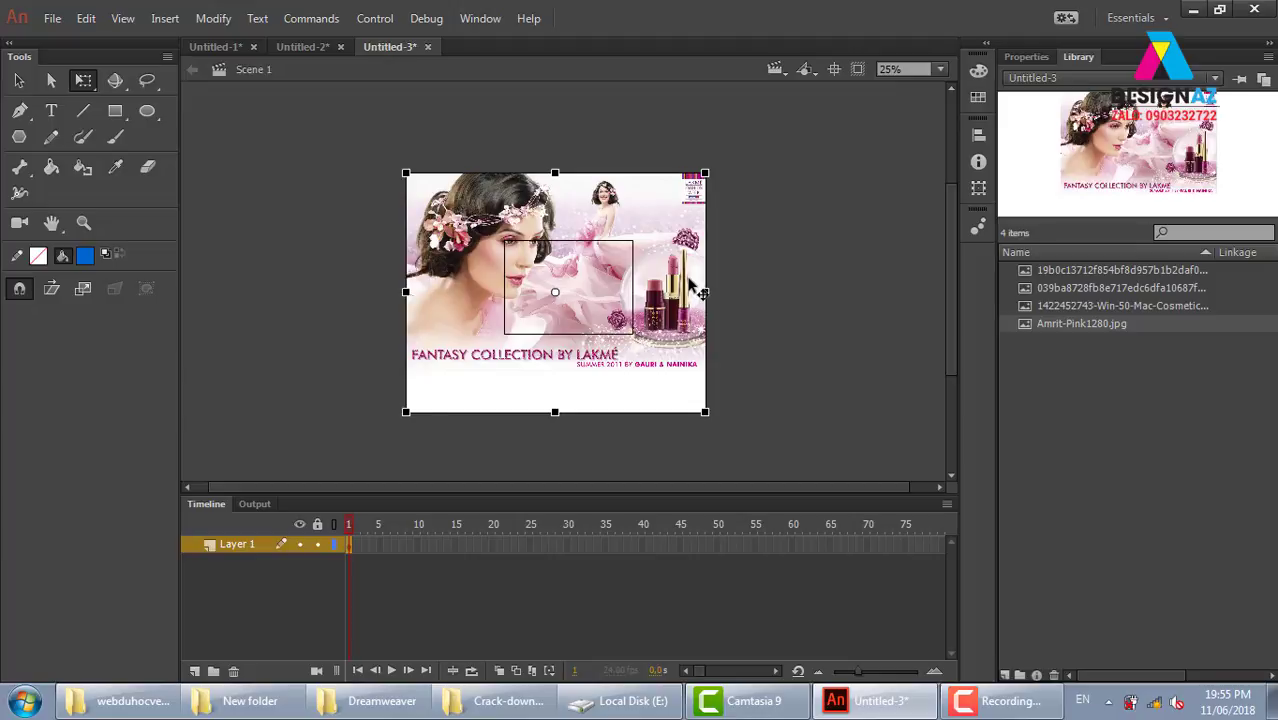
{"action": "key", "text": "k"}
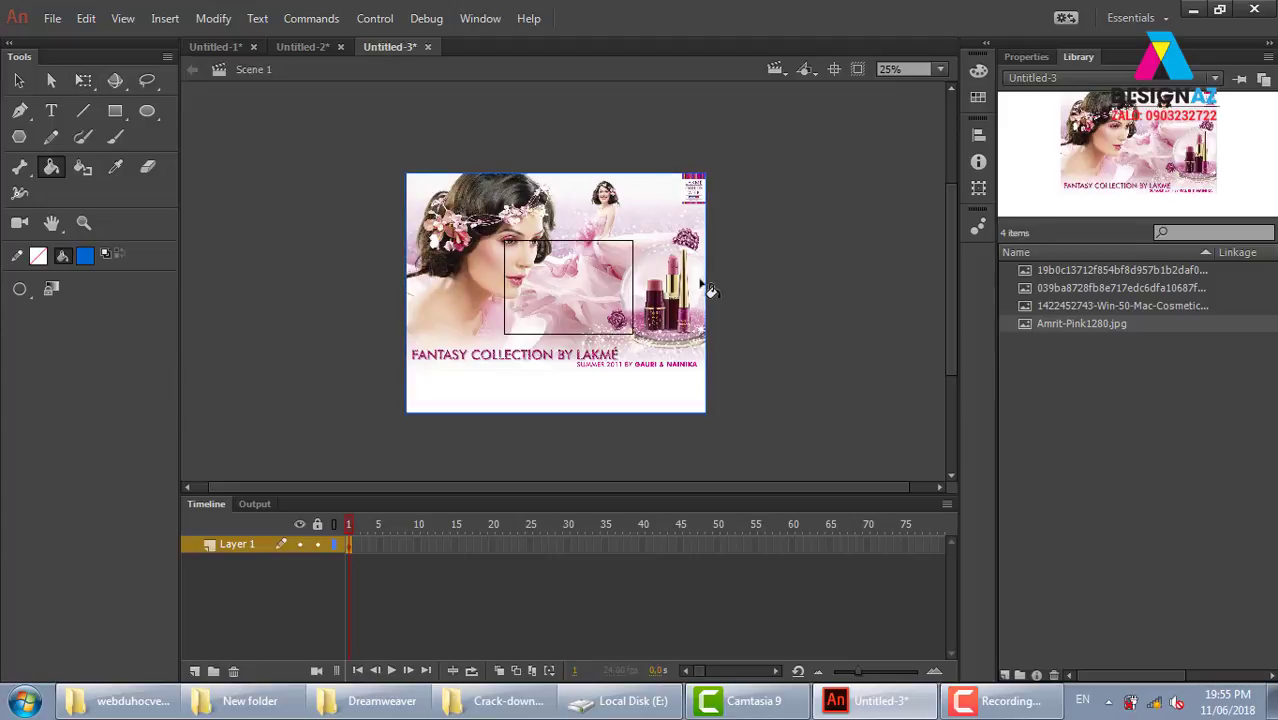
{"action": "key", "text": "ctrl+k"}
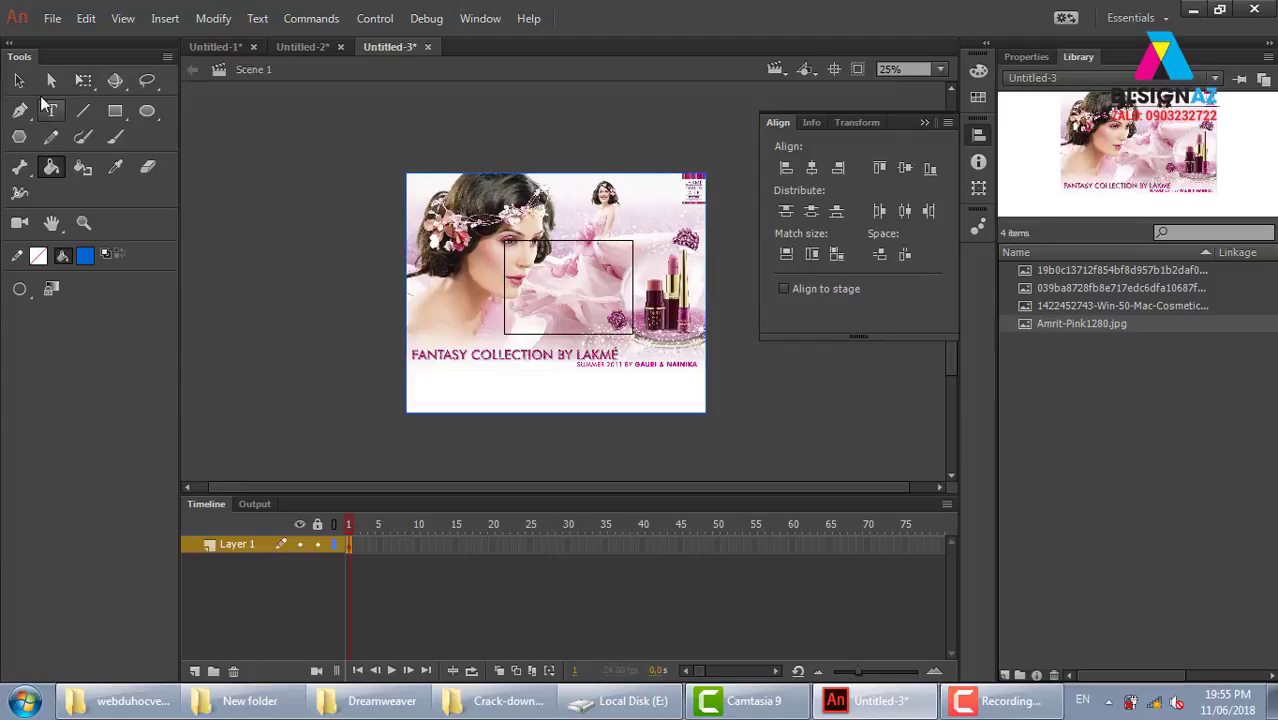
{"action": "left_click", "coordinate": [24, 80]}
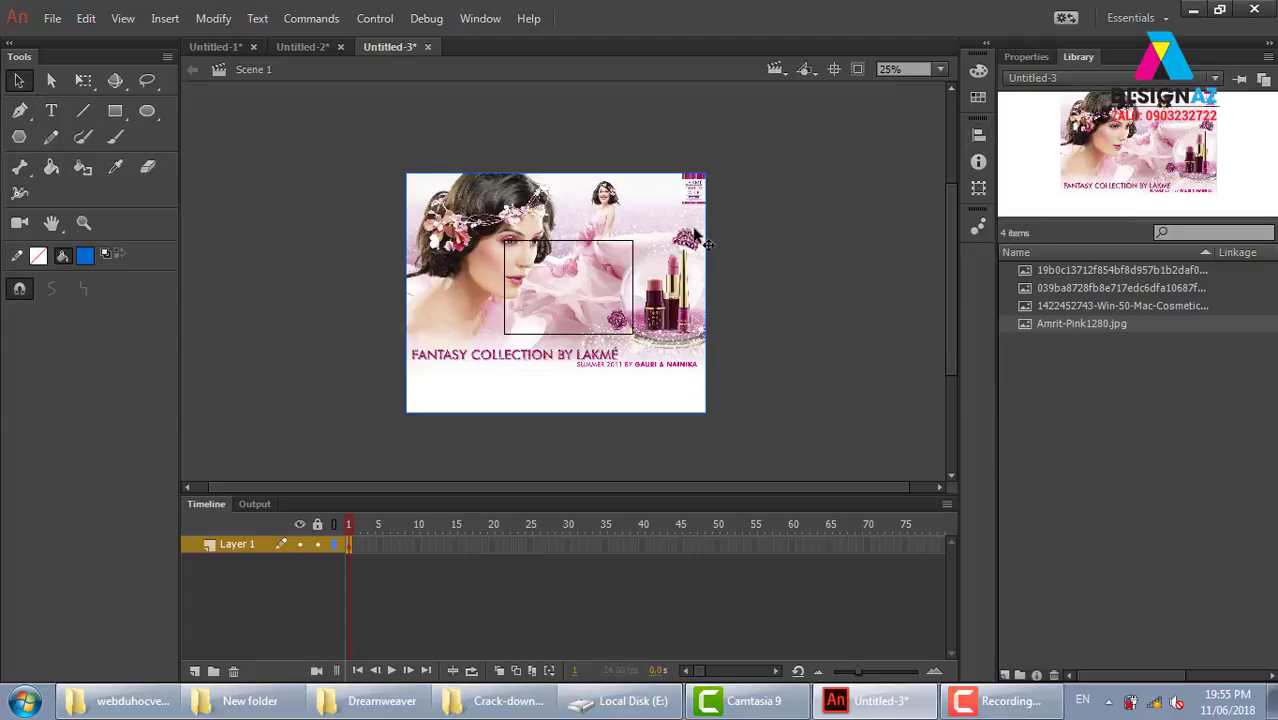
{"action": "key", "text": "ctrl+k"}
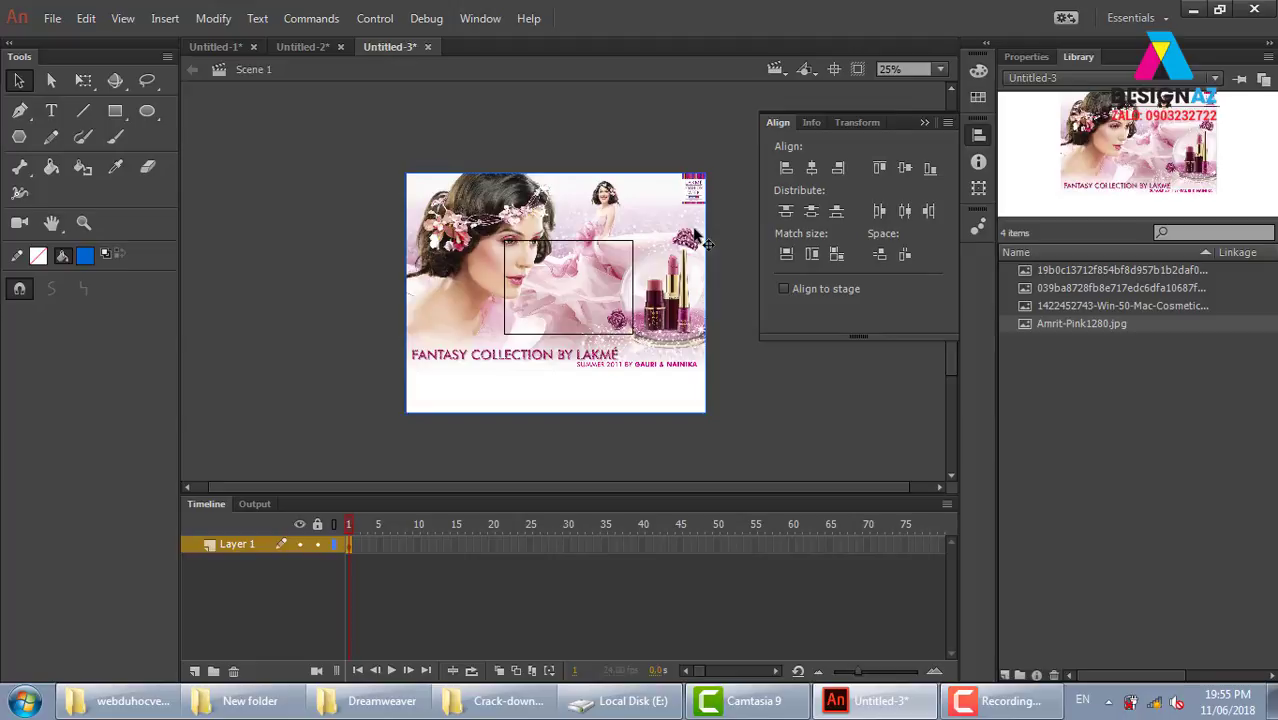
{"action": "key", "text": "ctrl+equal"}
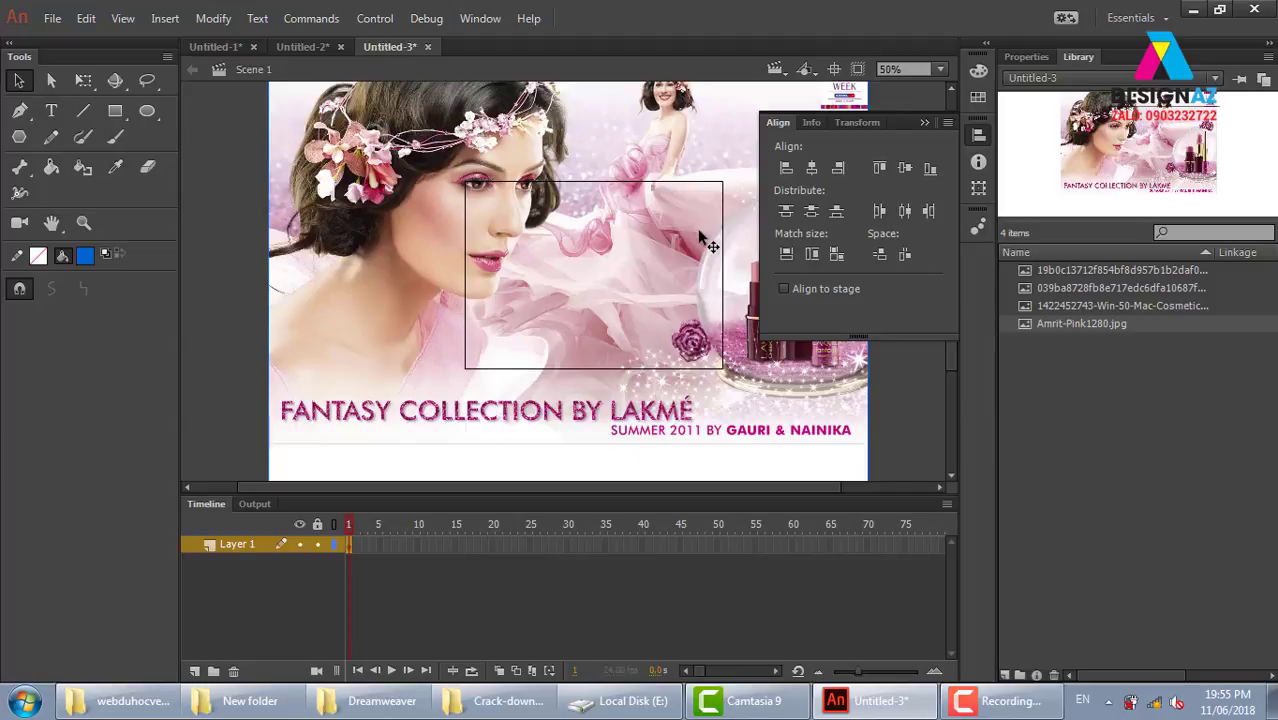
{"action": "key", "text": "ctrl+k"}
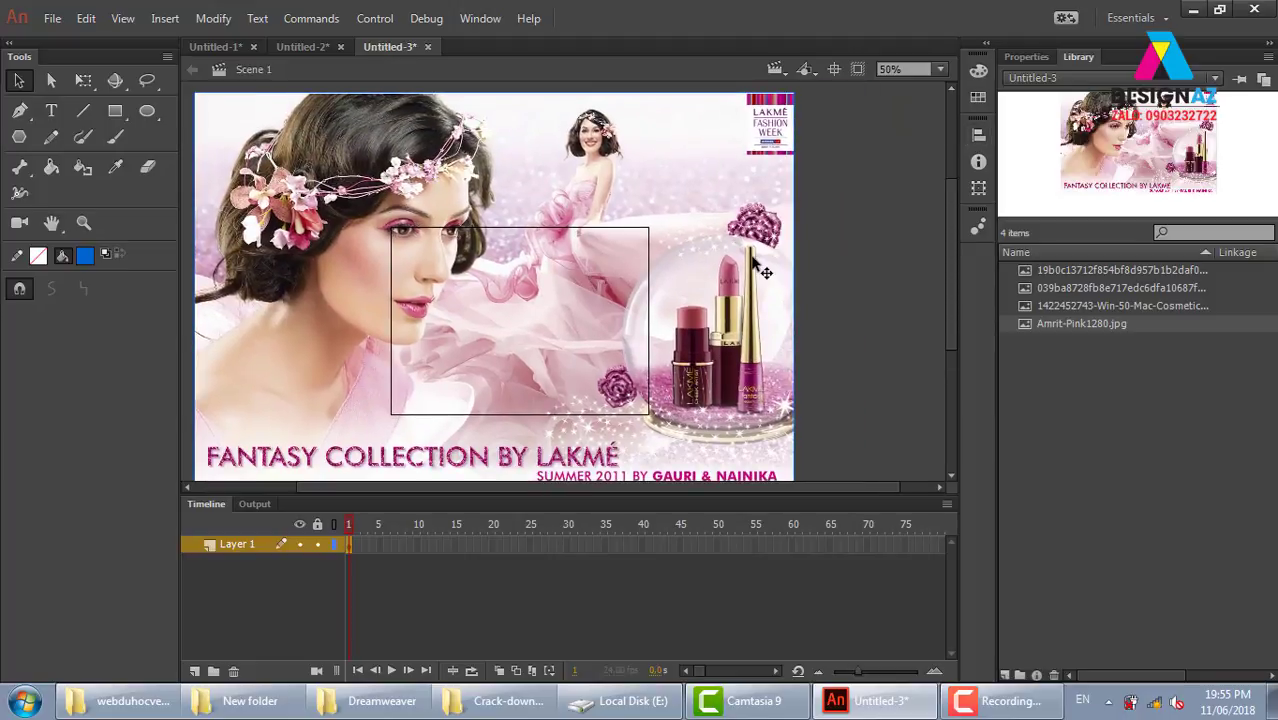
{"action": "key", "text": "ctrl+k"}
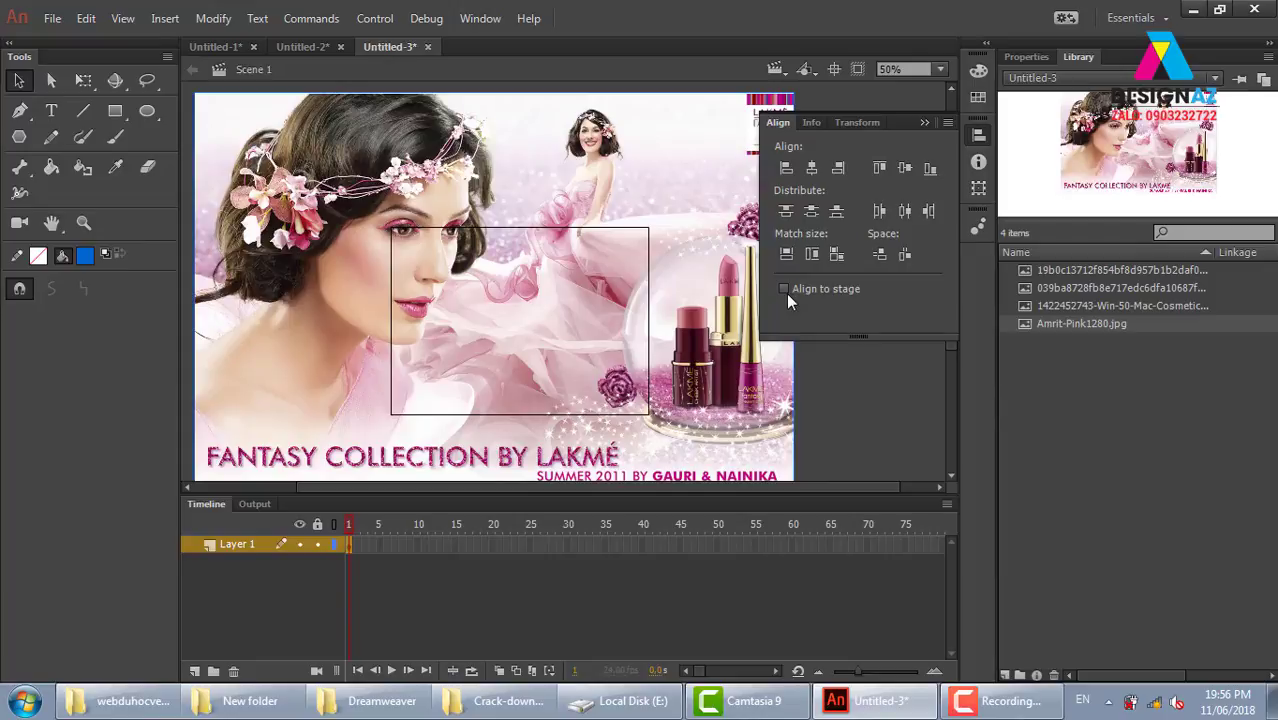
Step: With Align to stage on, match the Lakmé image's width and height and centre it both ways
{"action": "left_click", "coordinate": [740, 290]}
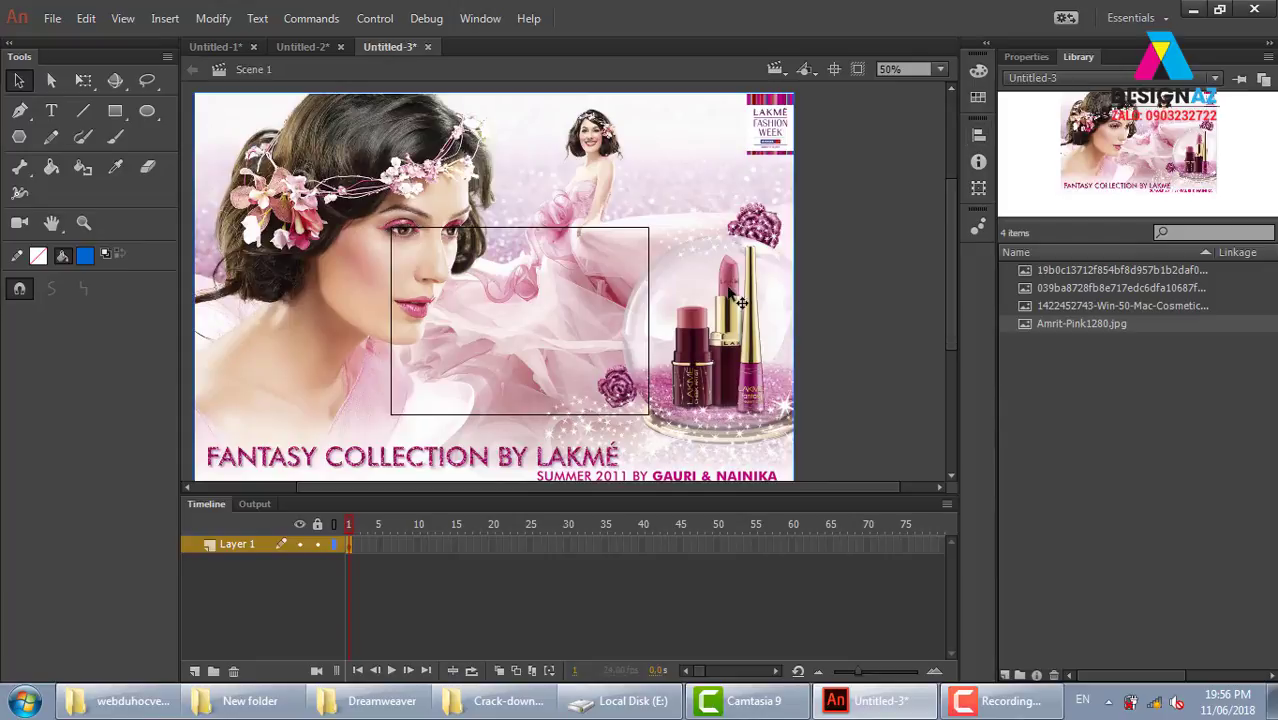
{"action": "key", "text": "ctrl+k"}
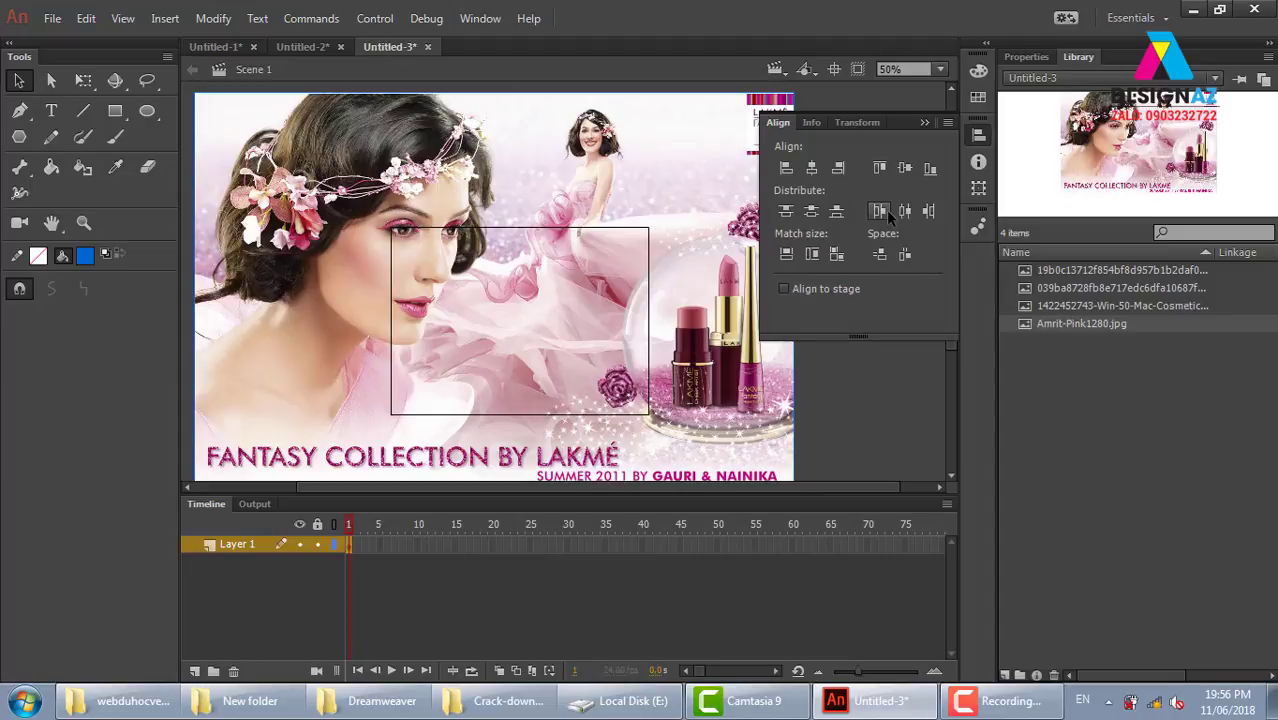
{"action": "left_click", "coordinate": [783, 288]}
{"action": "left_click", "coordinate": [787, 256]}
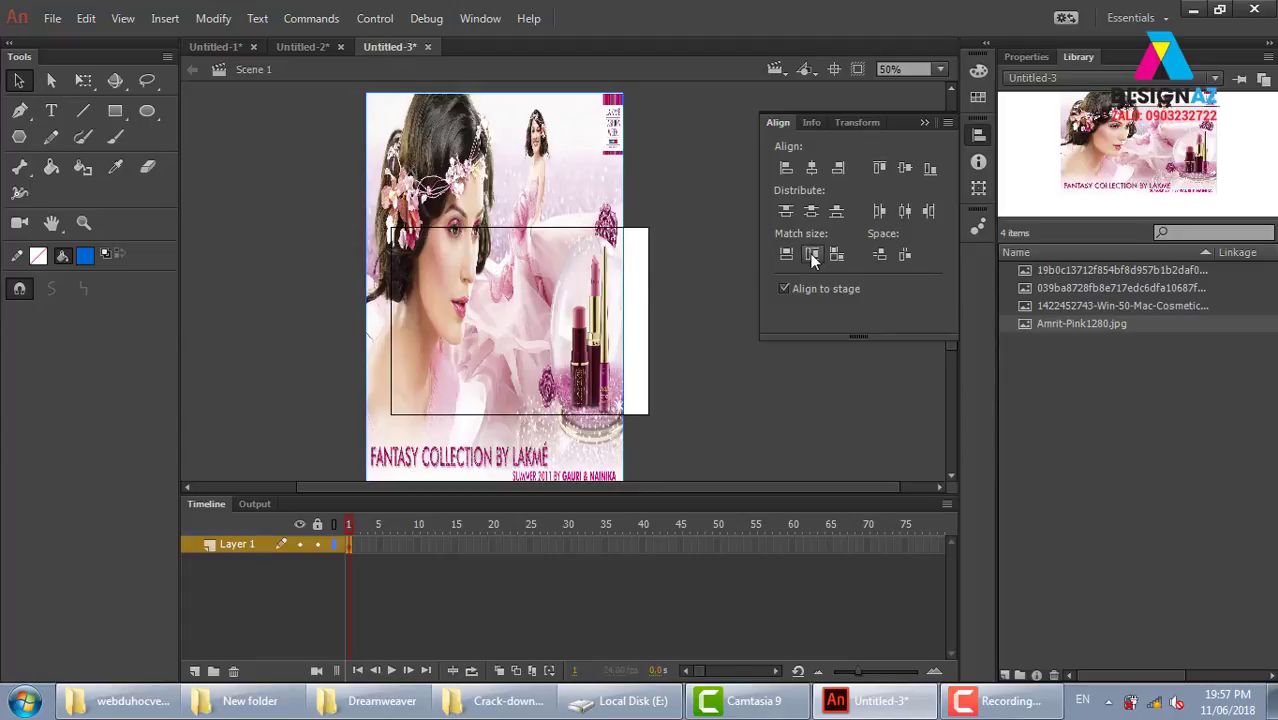
{"action": "left_click", "coordinate": [811, 256]}
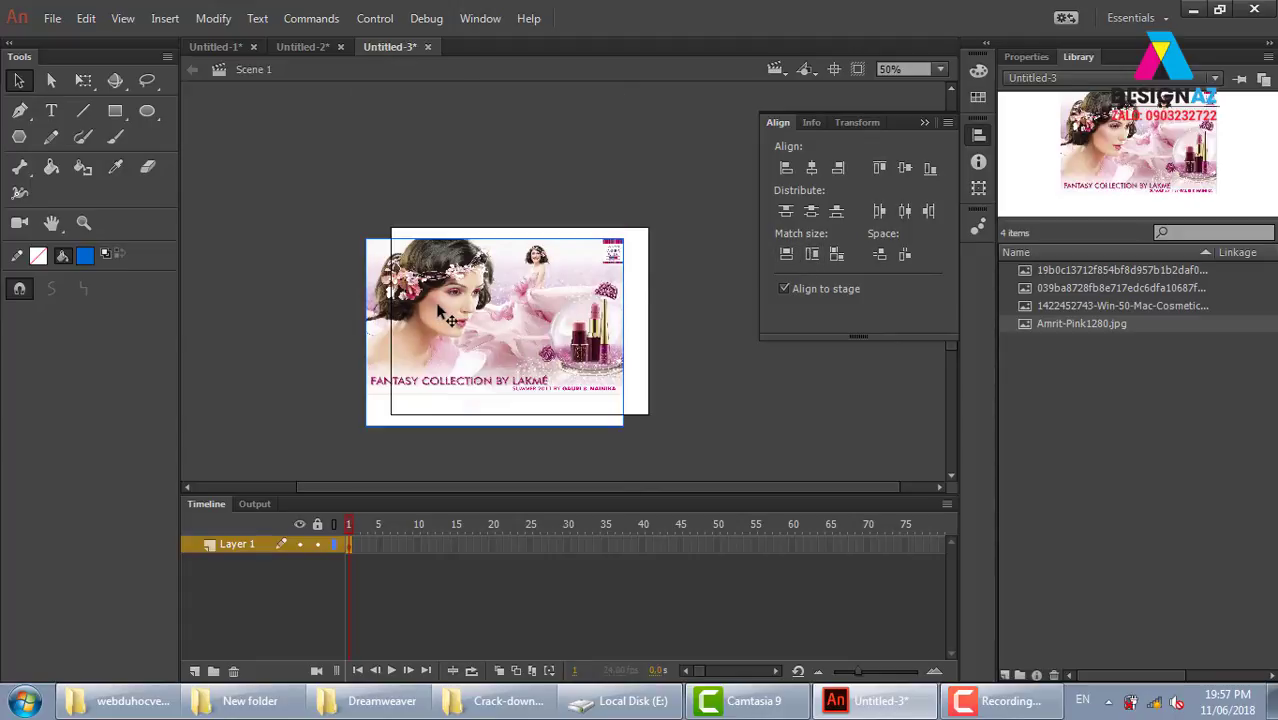
{"action": "left_click", "coordinate": [812, 168]}
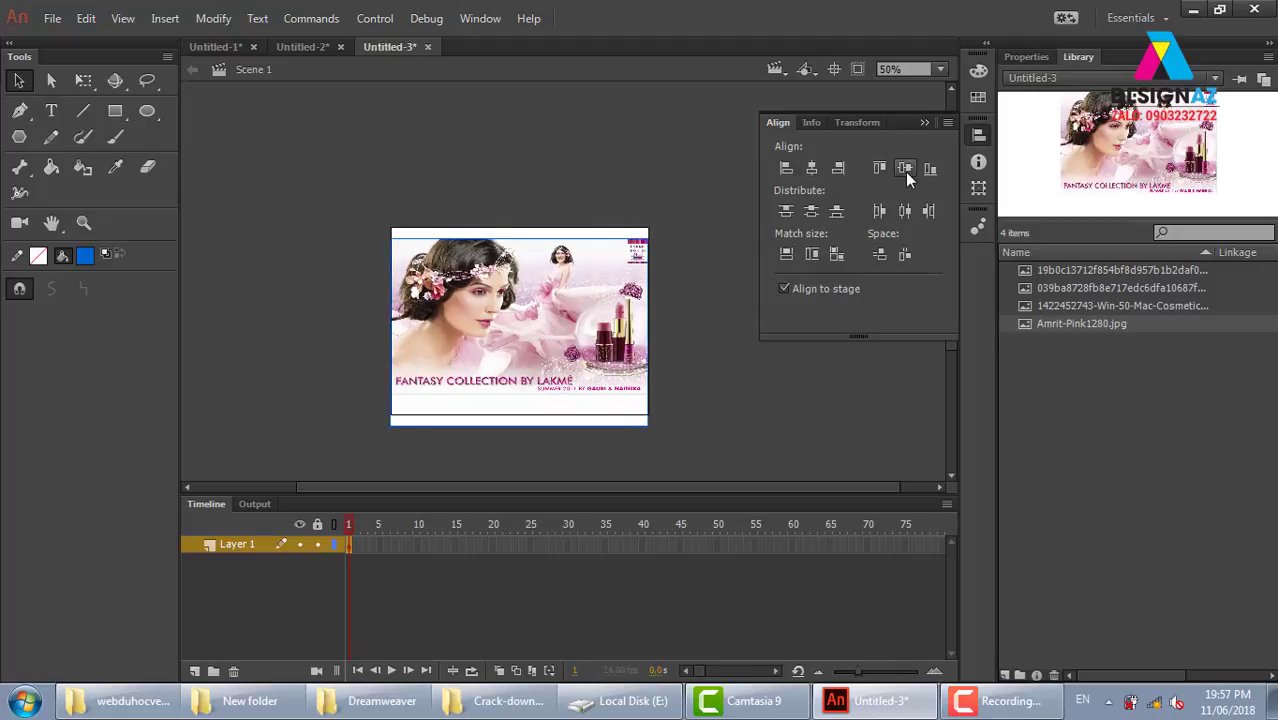
{"action": "left_click", "coordinate": [904, 168]}
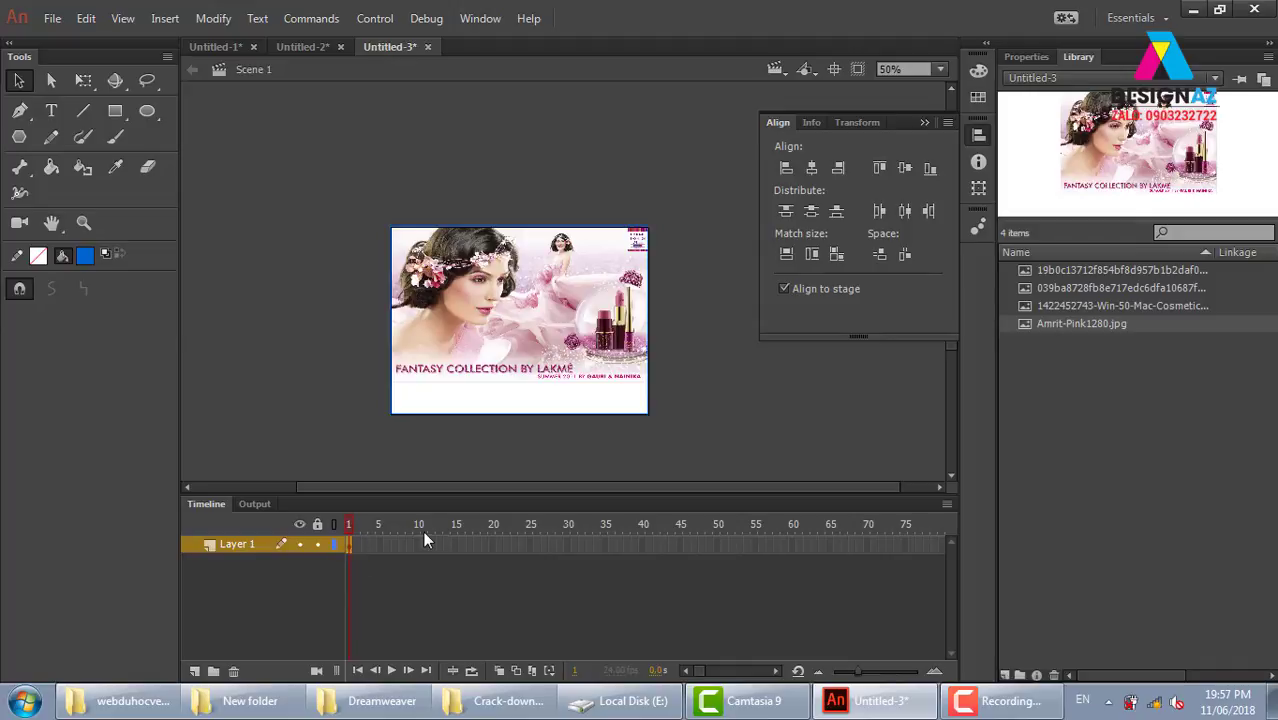
Step: Return to 100% zoom and add keyframes at frames 15, 45 and 60 on Layer 1
{"action": "key", "text": "ctrl+1"}
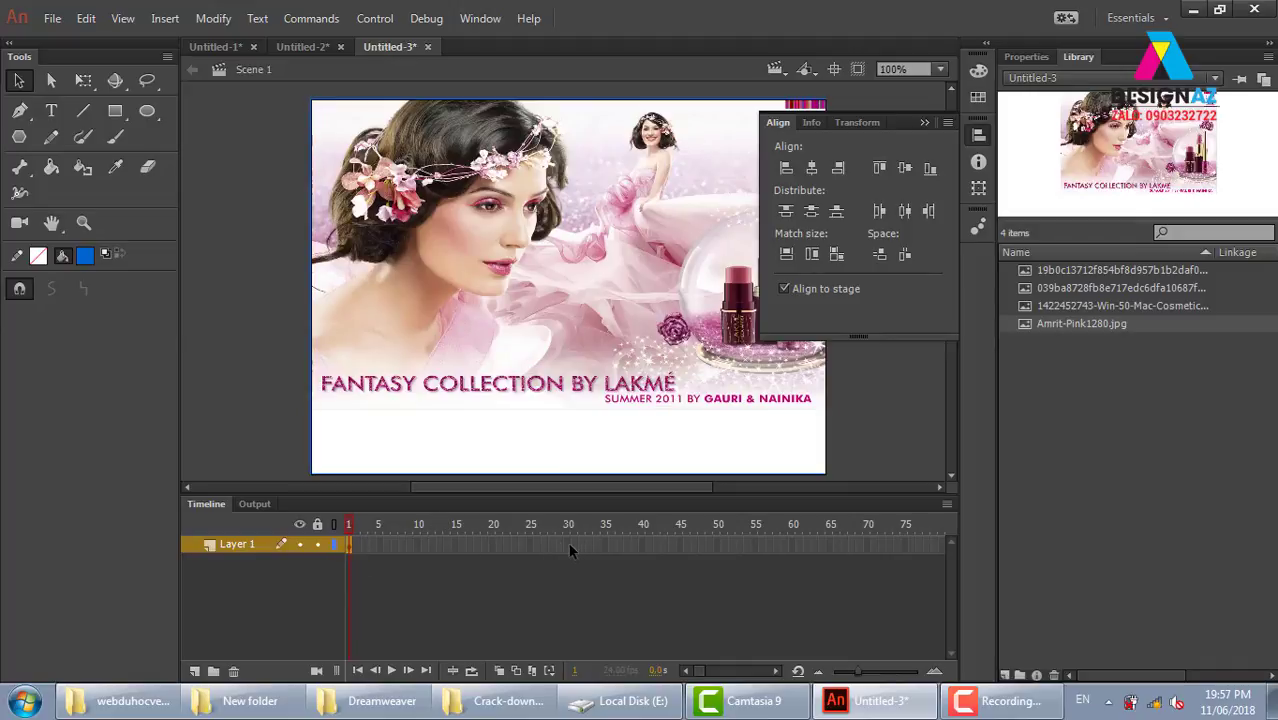
{"action": "left_click", "coordinate": [925, 122]}
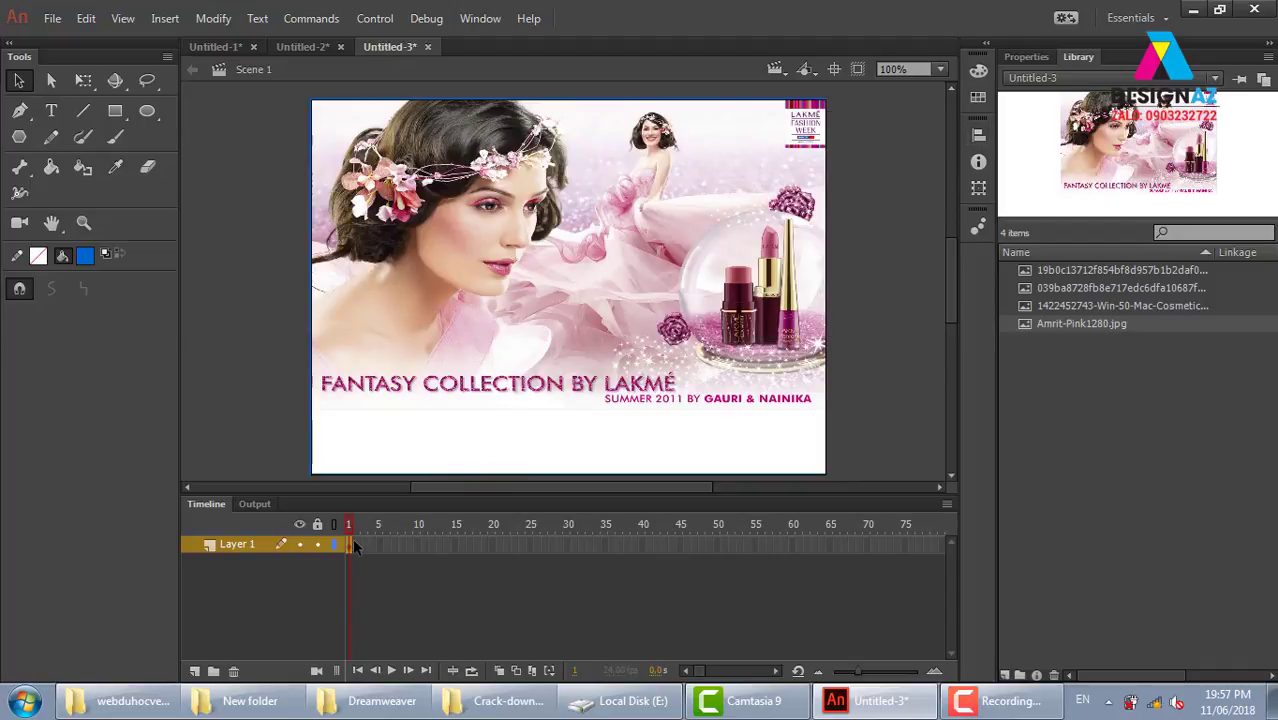
{"action": "left_click", "coordinate": [453, 544]}
{"action": "key", "text": "F5"}
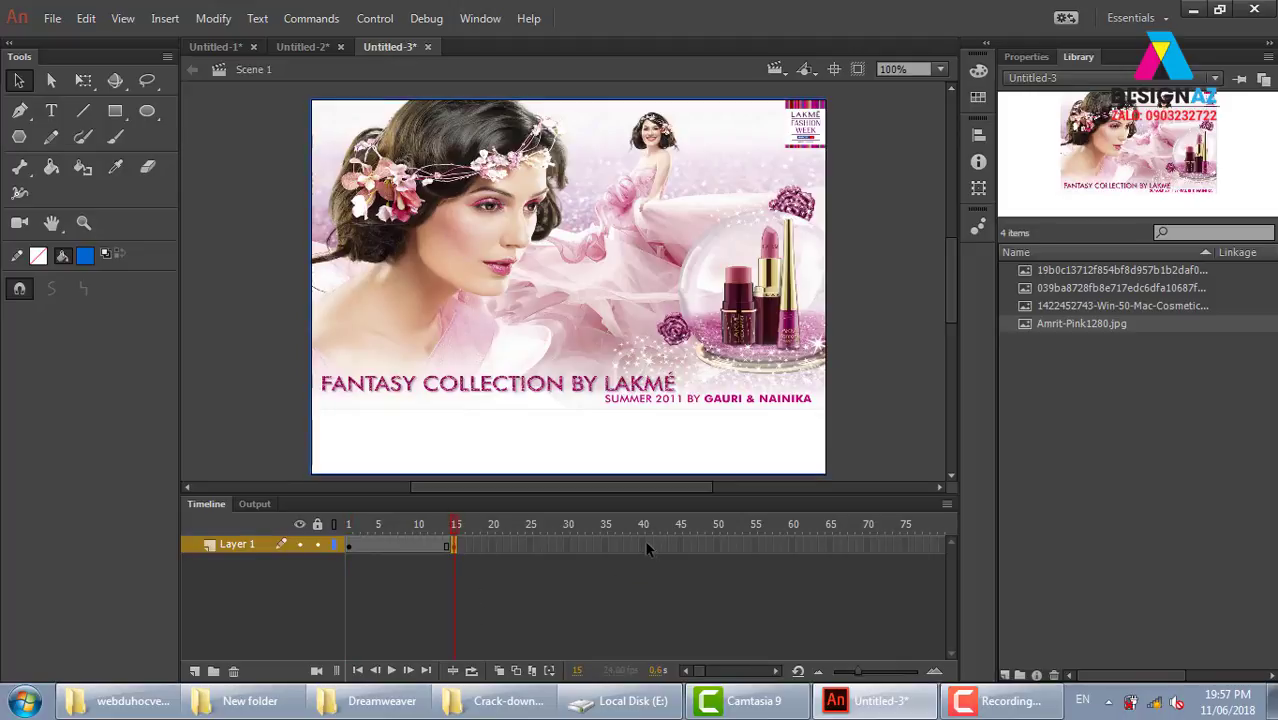
{"action": "left_click", "coordinate": [678, 545]}
{"action": "key", "text": "F5"}
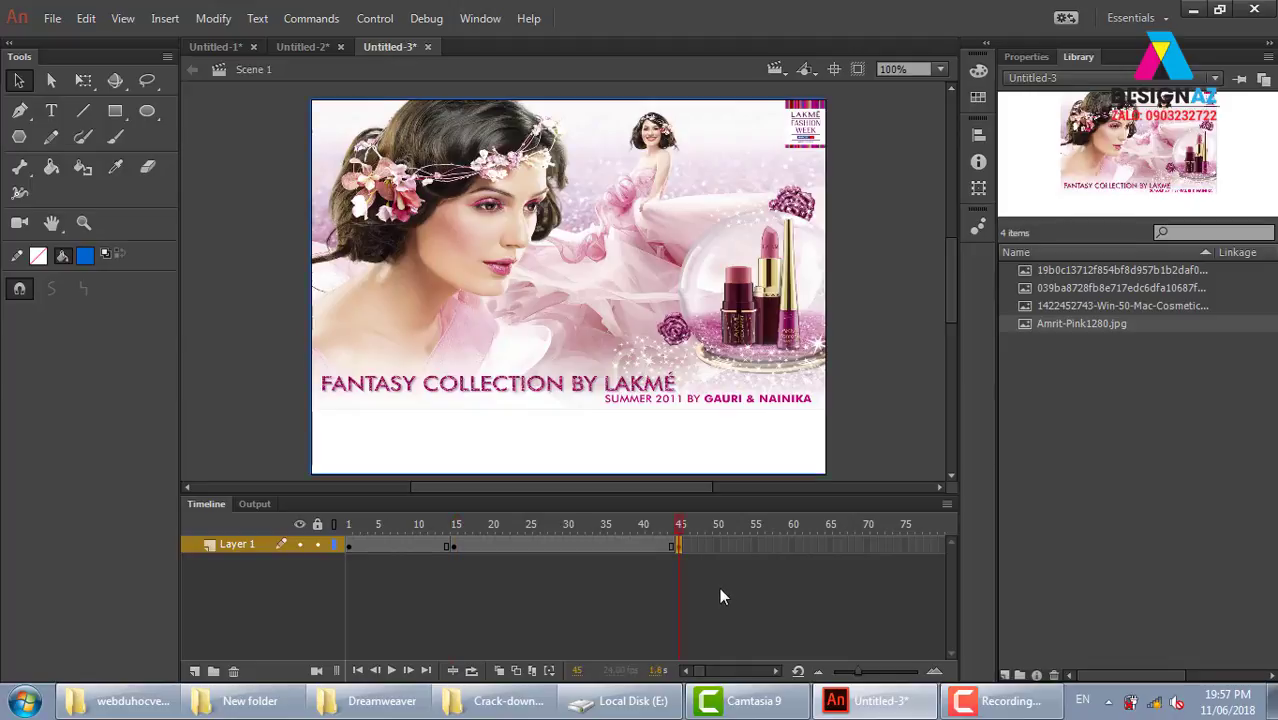
{"action": "left_click", "coordinate": [791, 545]}
{"action": "key", "text": "F6"}
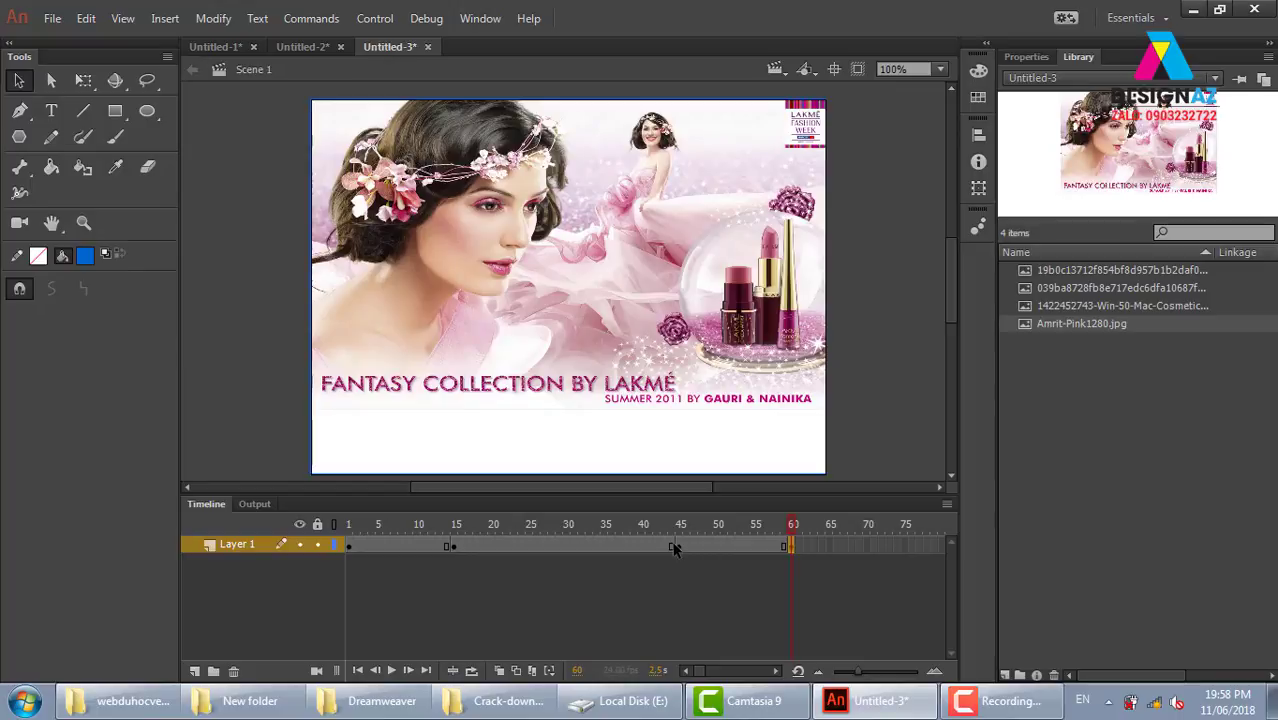
Step: Create classic tweens over Layer 1's spans 1–15, 15–45 and 45–60
{"action": "right_click", "coordinate": [396, 544]}
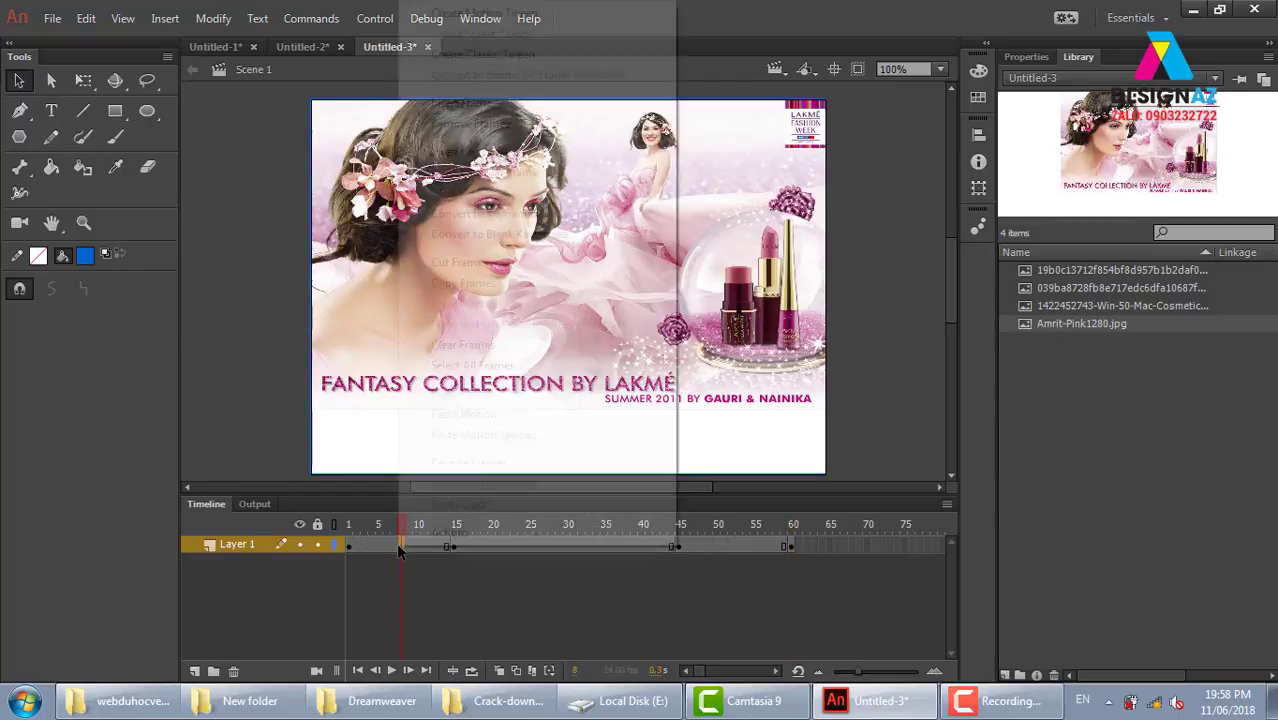
{"action": "left_click", "coordinate": [502, 56]}
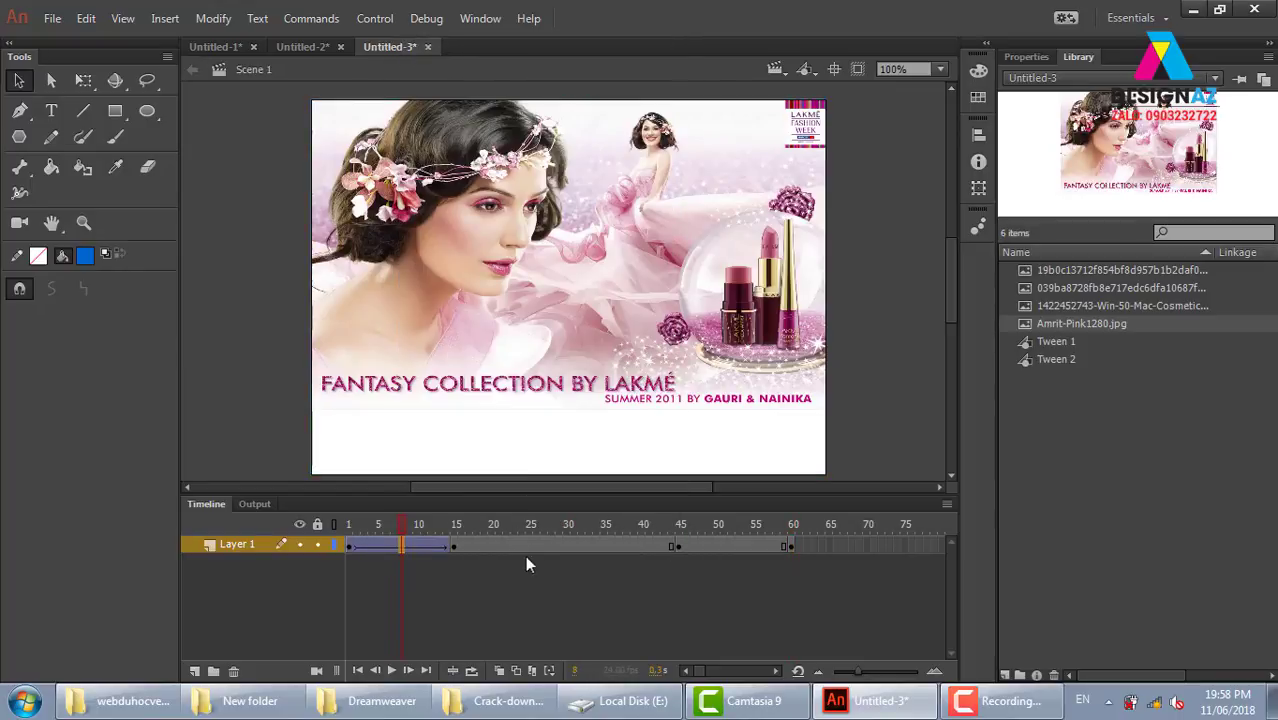
{"action": "right_click", "coordinate": [535, 546]}
{"action": "left_click", "coordinate": [652, 55]}
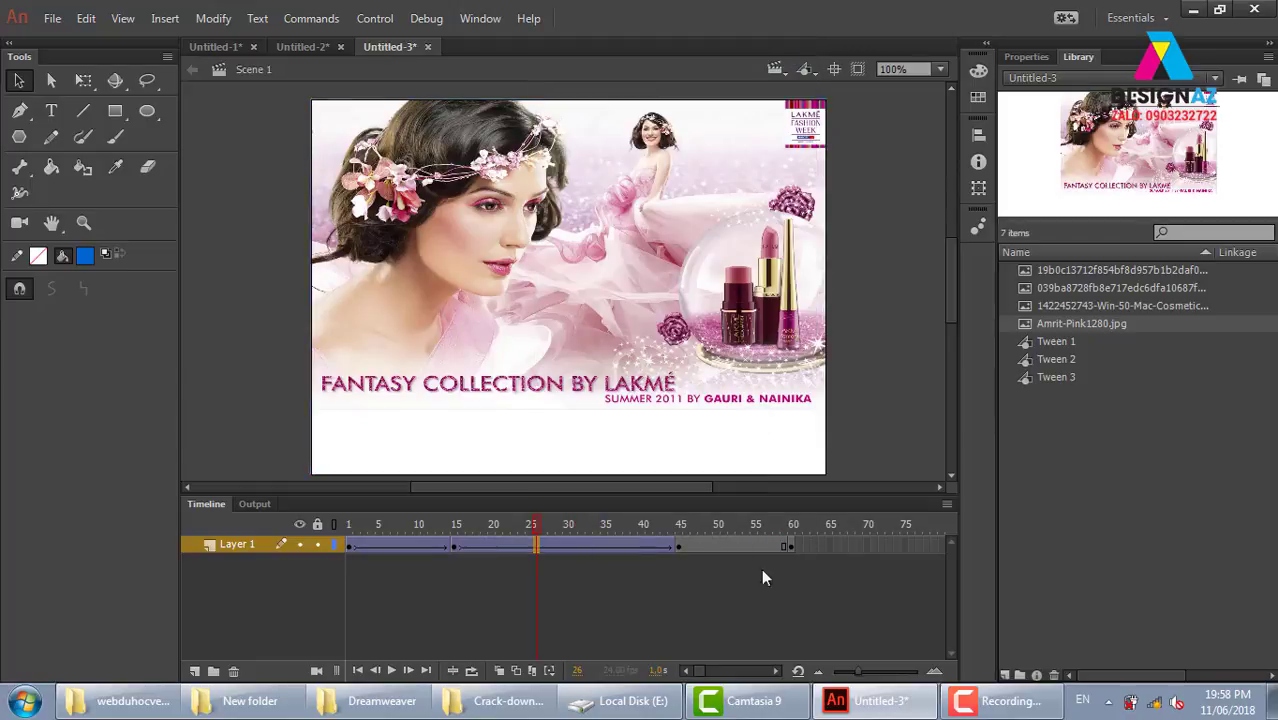
{"action": "right_click", "coordinate": [750, 546]}
{"action": "left_click", "coordinate": [820, 191]}
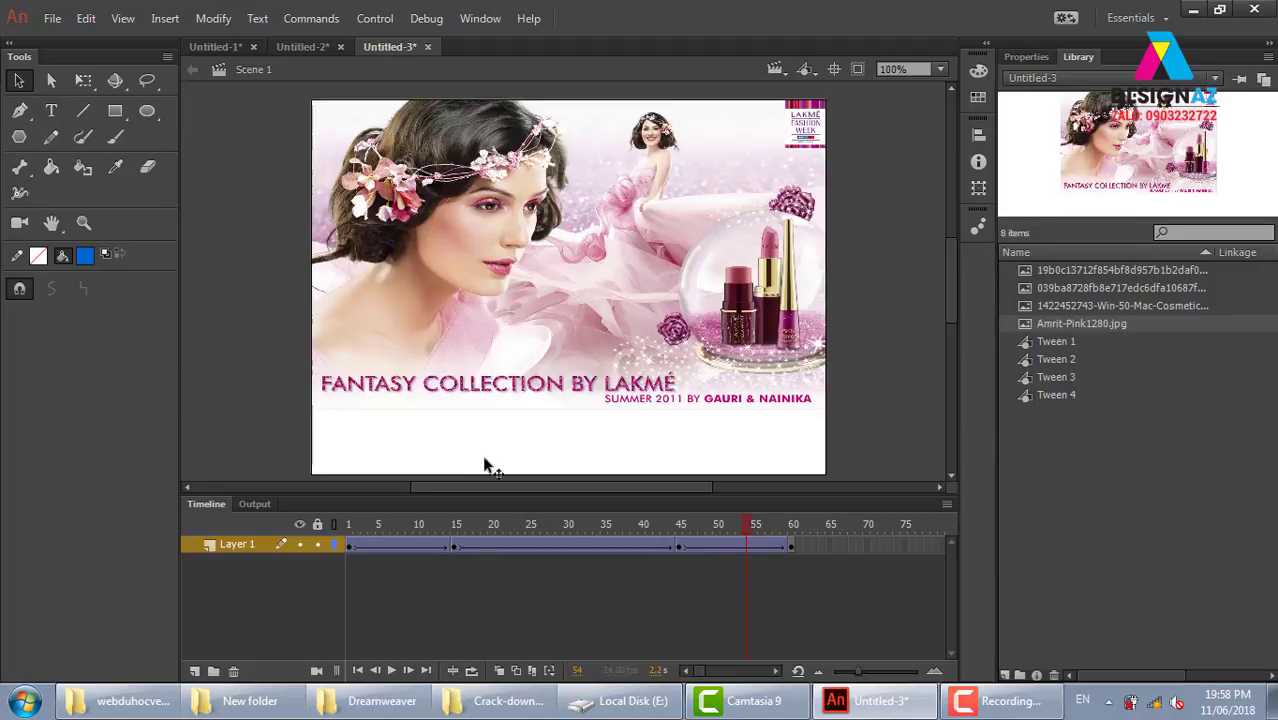
{"action": "left_click", "coordinate": [350, 545]}
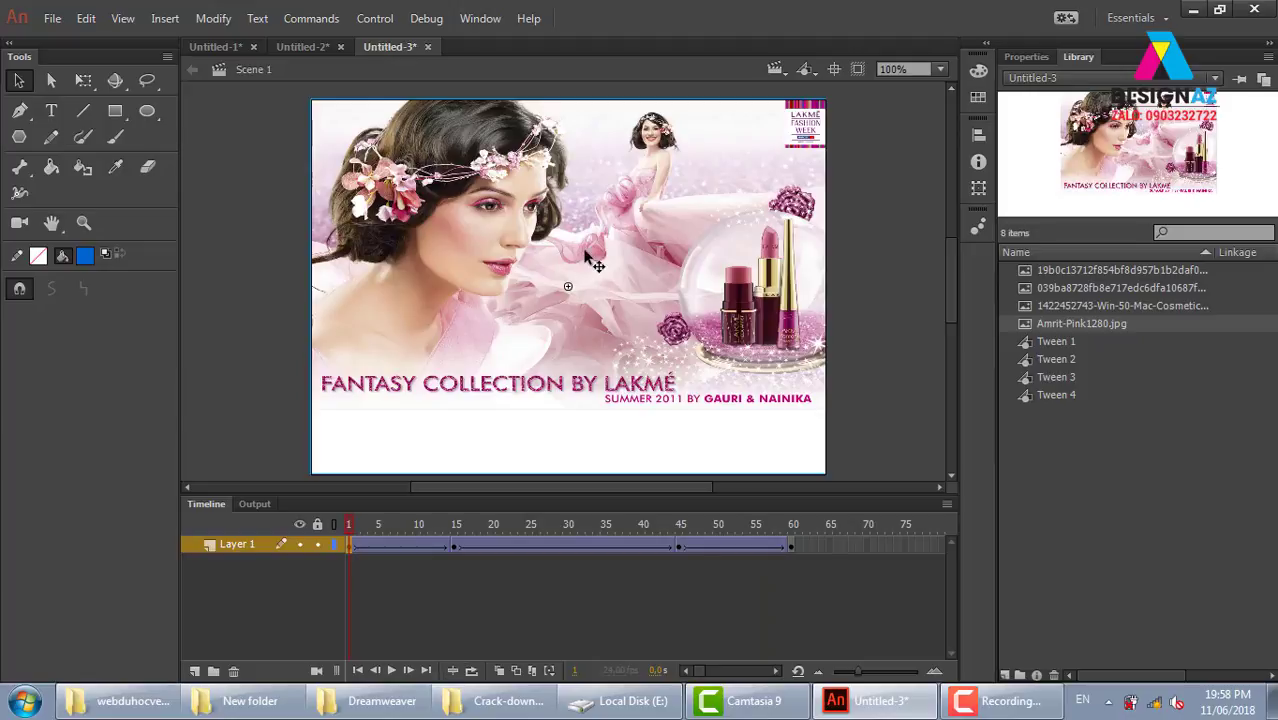
Step: Set the frame-1 Lakmé instance's Color Effect to Alpha 0% and scrub the fade-in
{"action": "left_click", "coordinate": [1030, 57]}
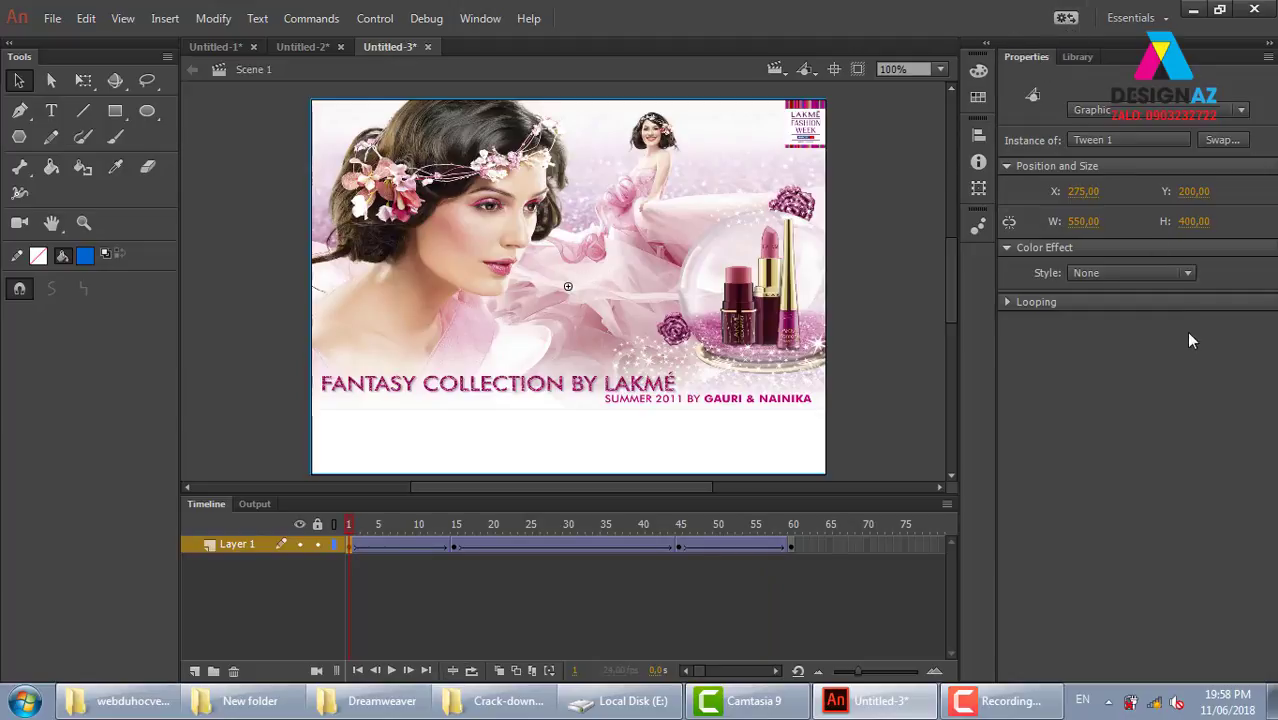
{"action": "left_click", "coordinate": [1132, 272]}
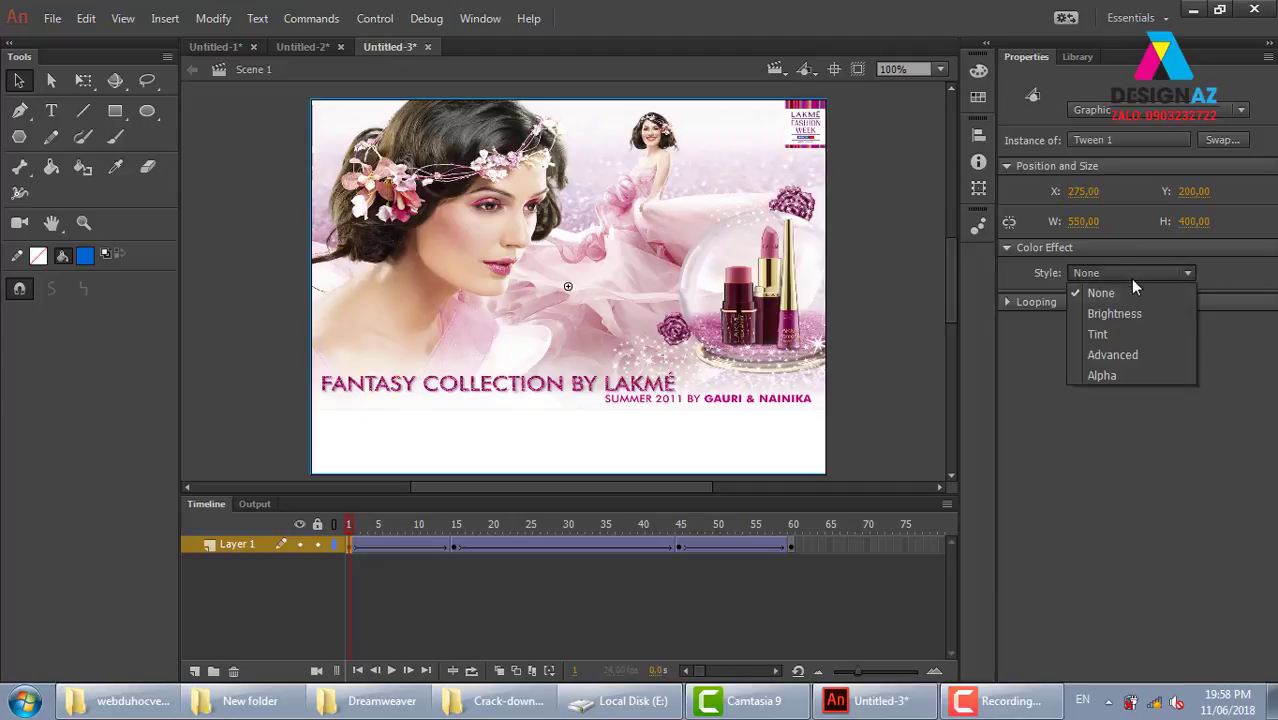
{"action": "left_click", "coordinate": [1102, 373]}
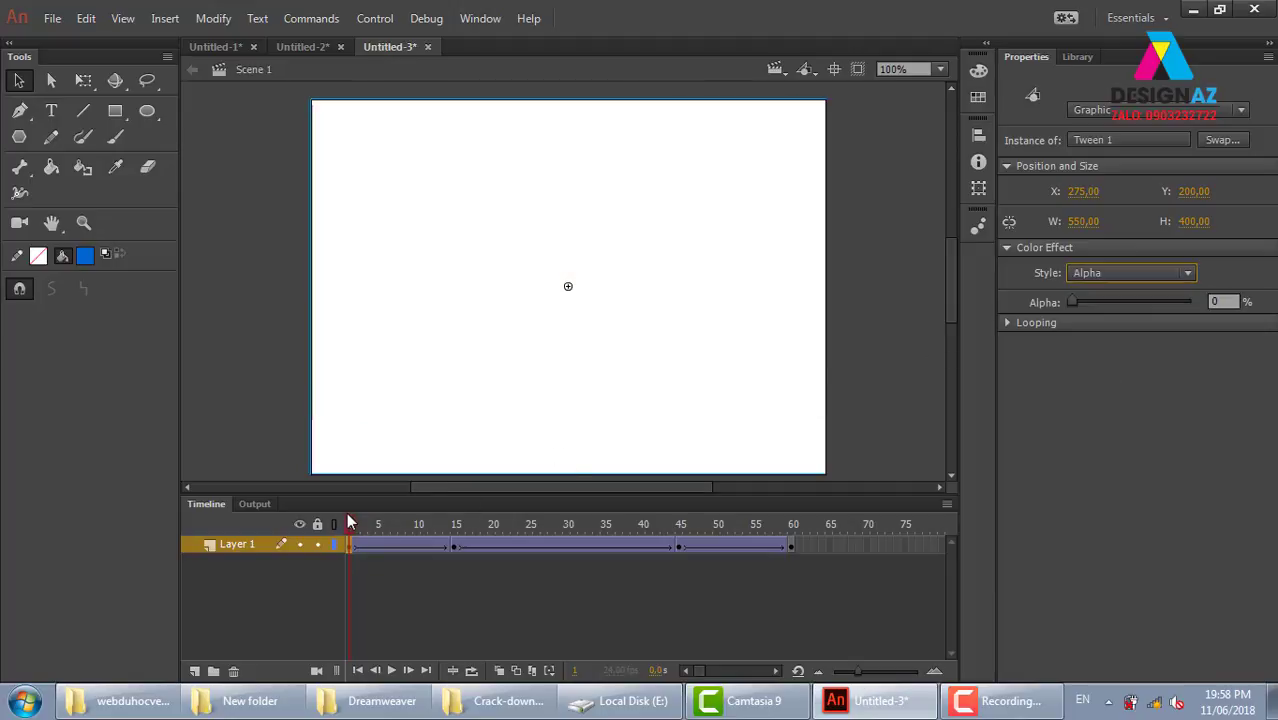
{"action": "left_click_drag", "start_coordinate": [349, 522], "coordinate": [676, 536]}
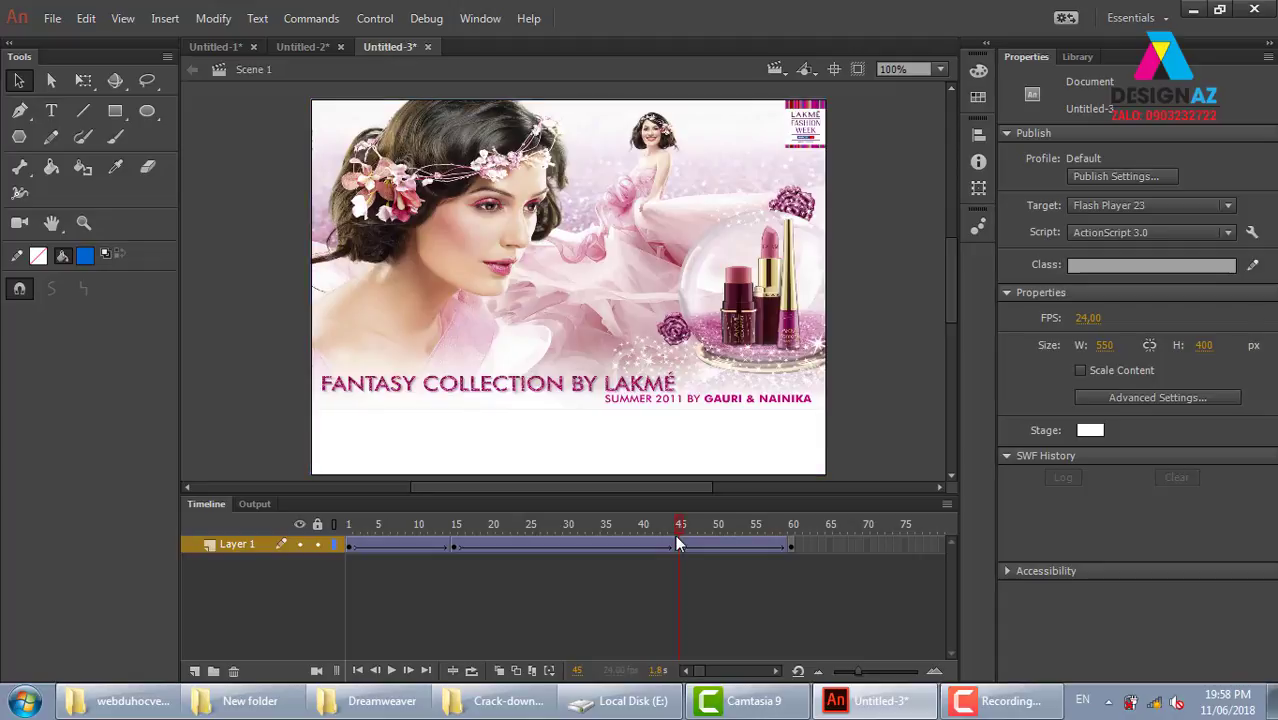
Step: Set the frame-60 instance's Alpha to 0% and test the movie
{"action": "left_click", "coordinate": [790, 547]}
{"action": "left_click", "coordinate": [757, 298]}
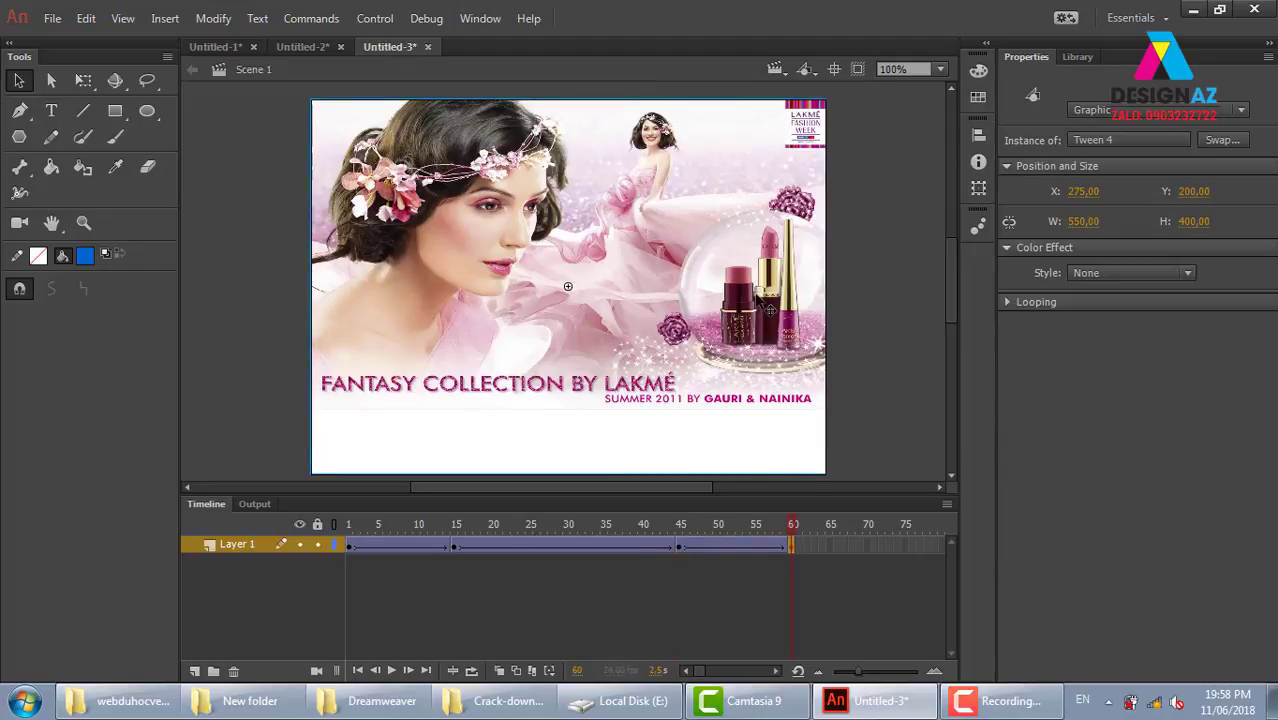
{"action": "left_click", "coordinate": [1111, 275]}
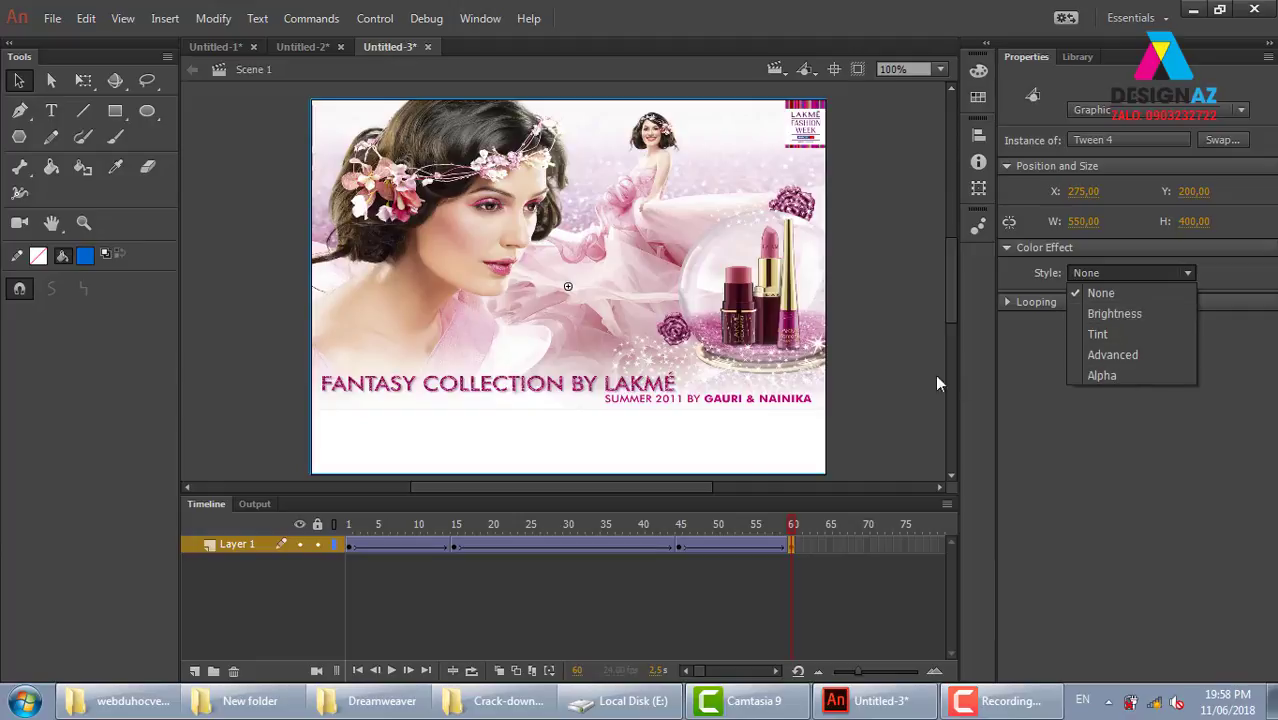
{"action": "key", "text": "Escape"}
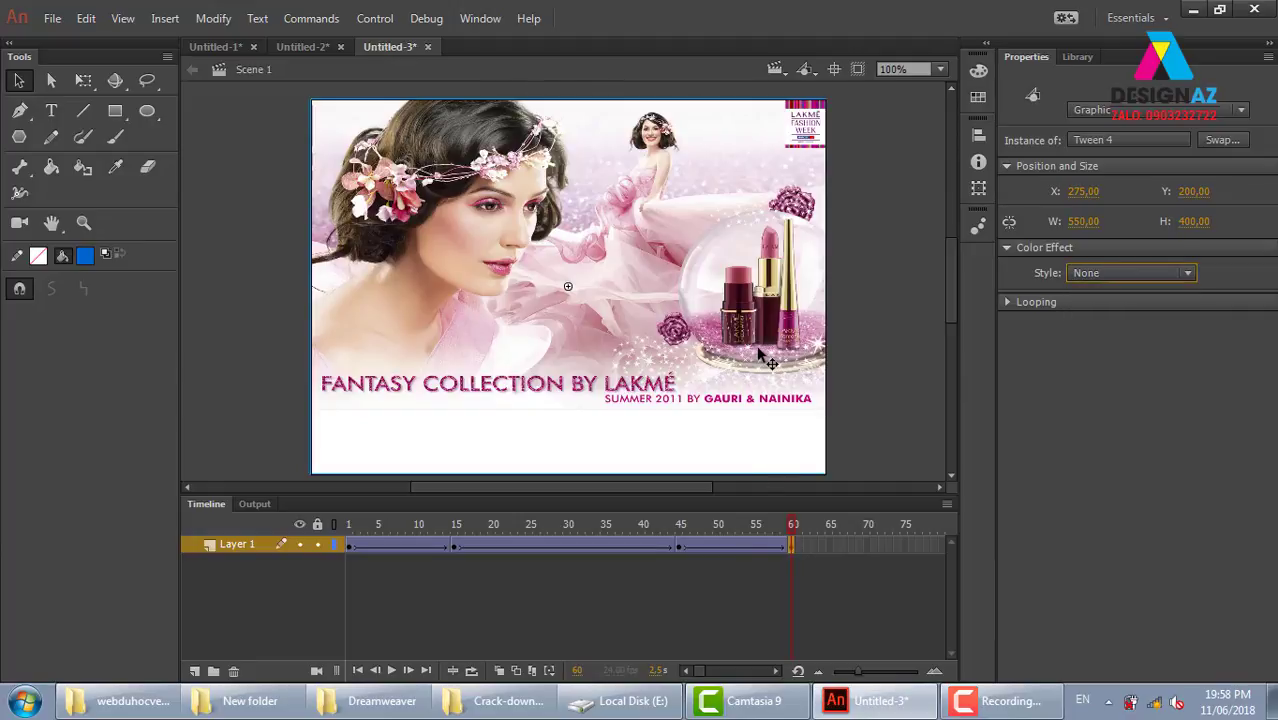
{"action": "left_click", "coordinate": [1133, 277]}
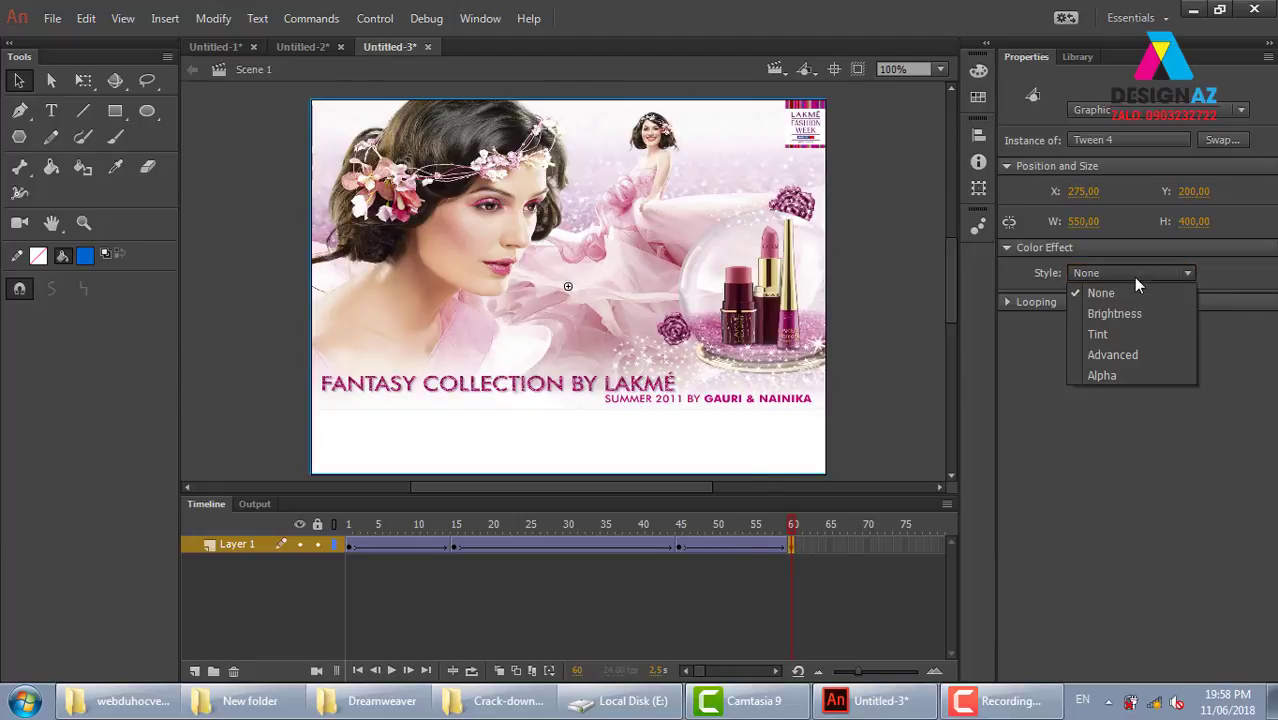
{"action": "left_click", "coordinate": [1121, 377]}
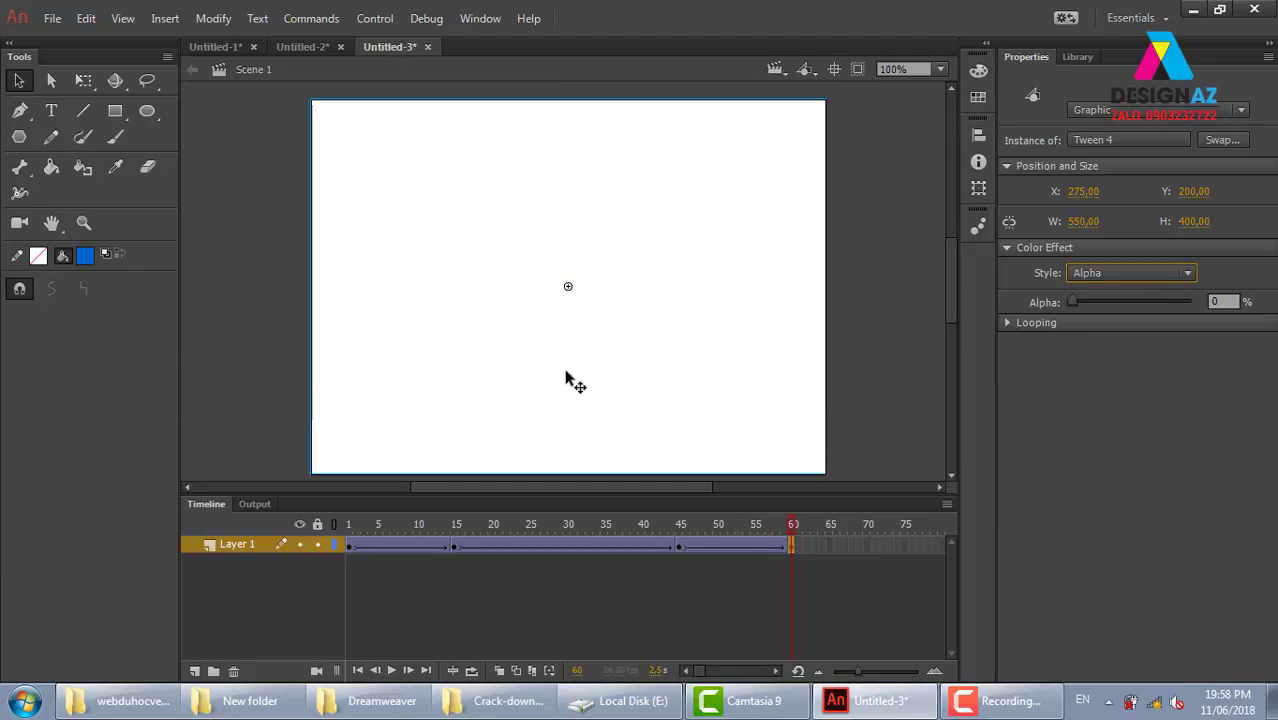
{"action": "key", "text": "ctrl+Return"}
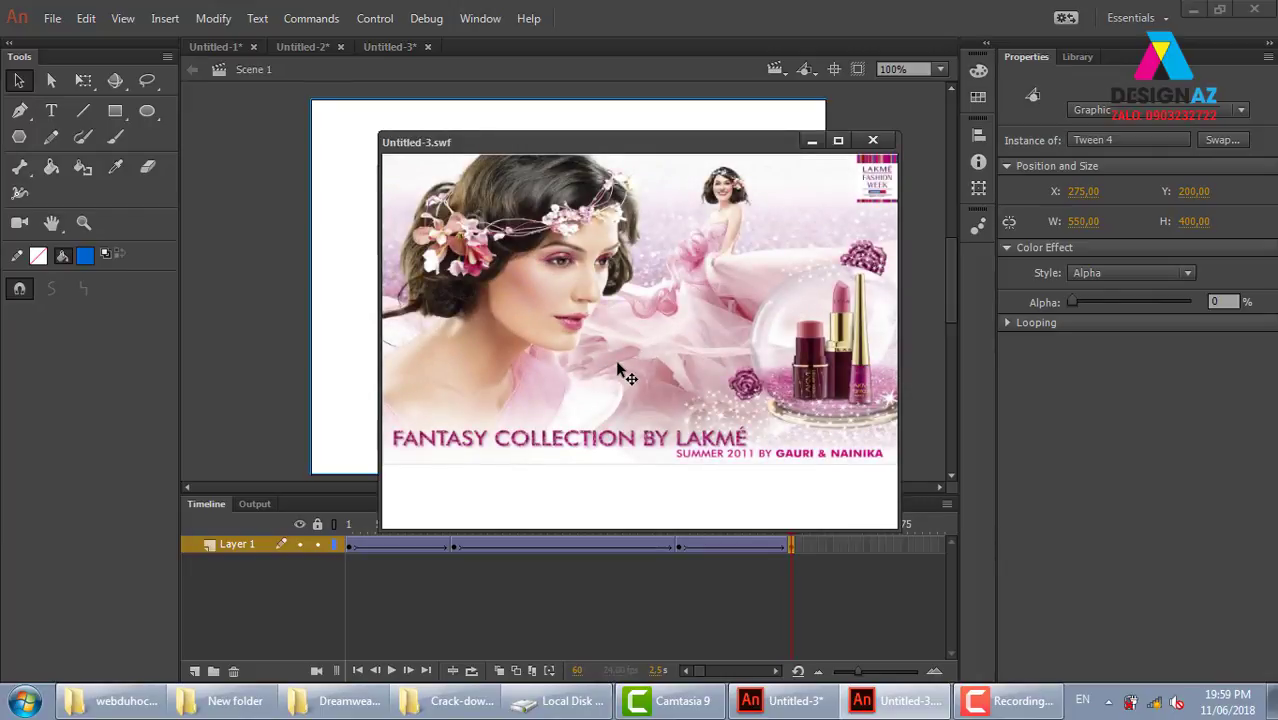
Step: Close the Untitled-3.swf test window after watching the fade
{"action": "left_click", "coordinate": [875, 141]}
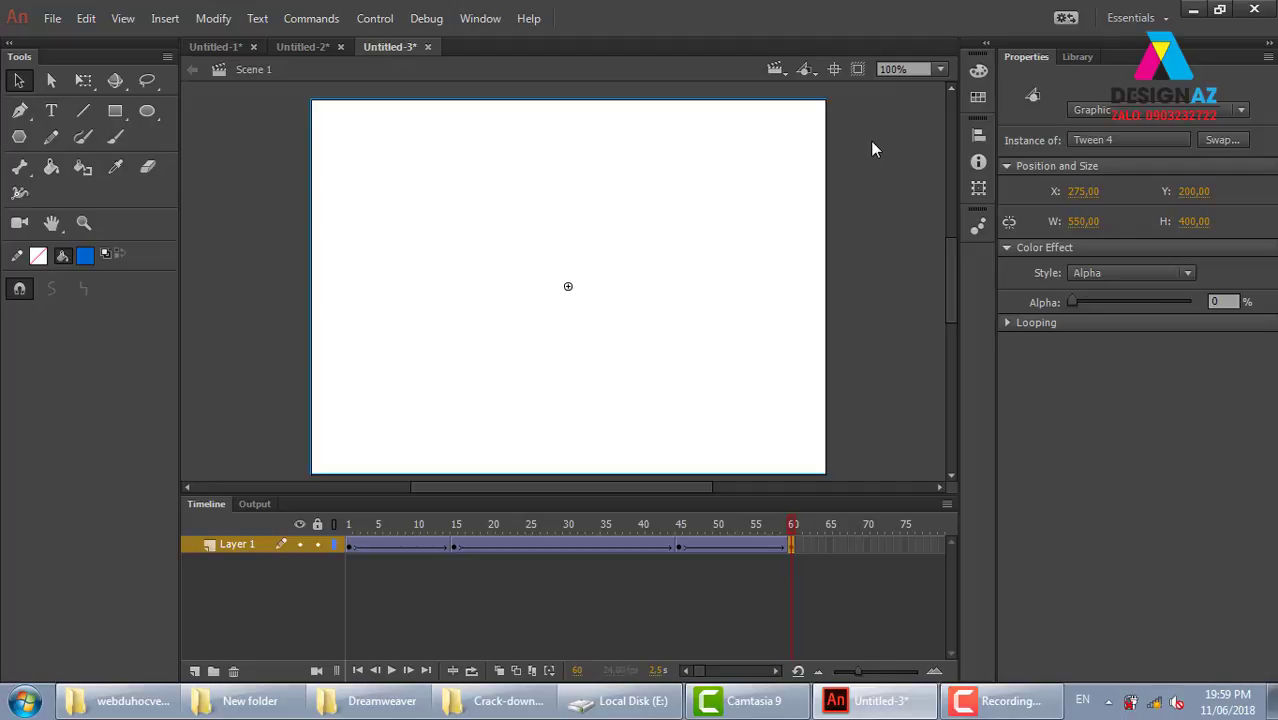
Step: Add Layer 2 and drag the Dior image from the library onto the stage
{"action": "left_click", "coordinate": [196, 670]}
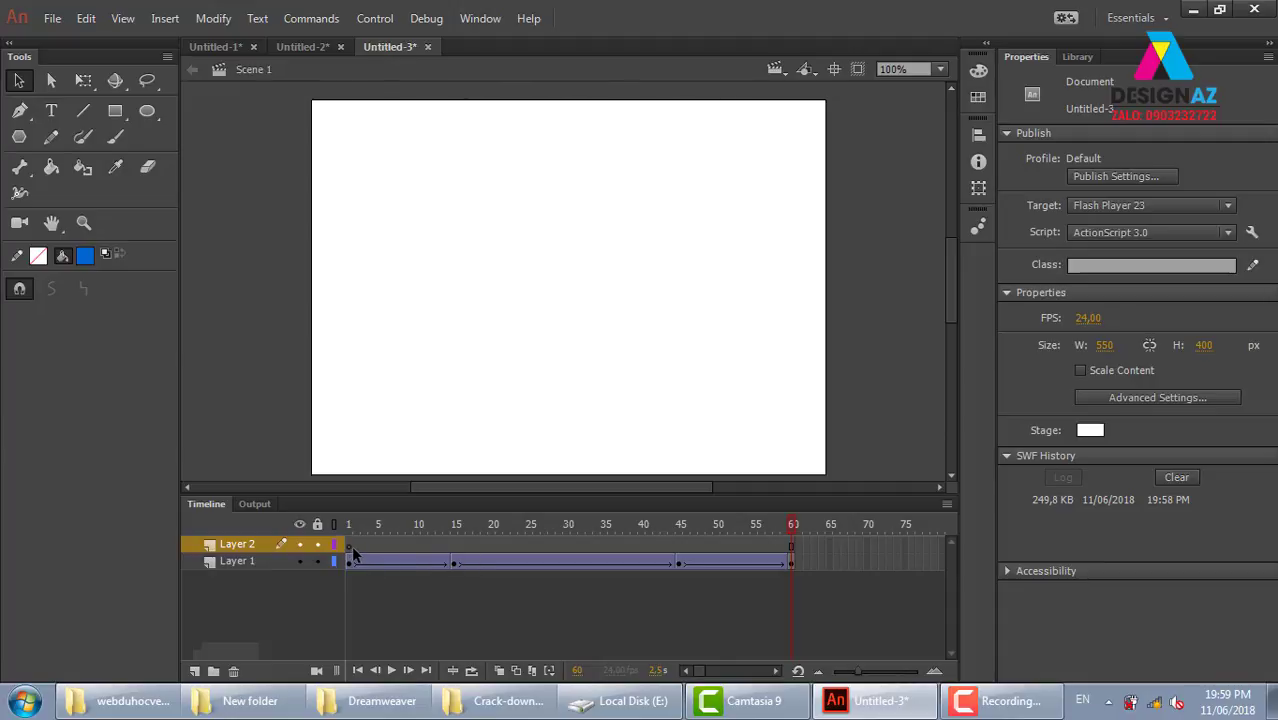
{"action": "left_click", "coordinate": [1088, 58]}
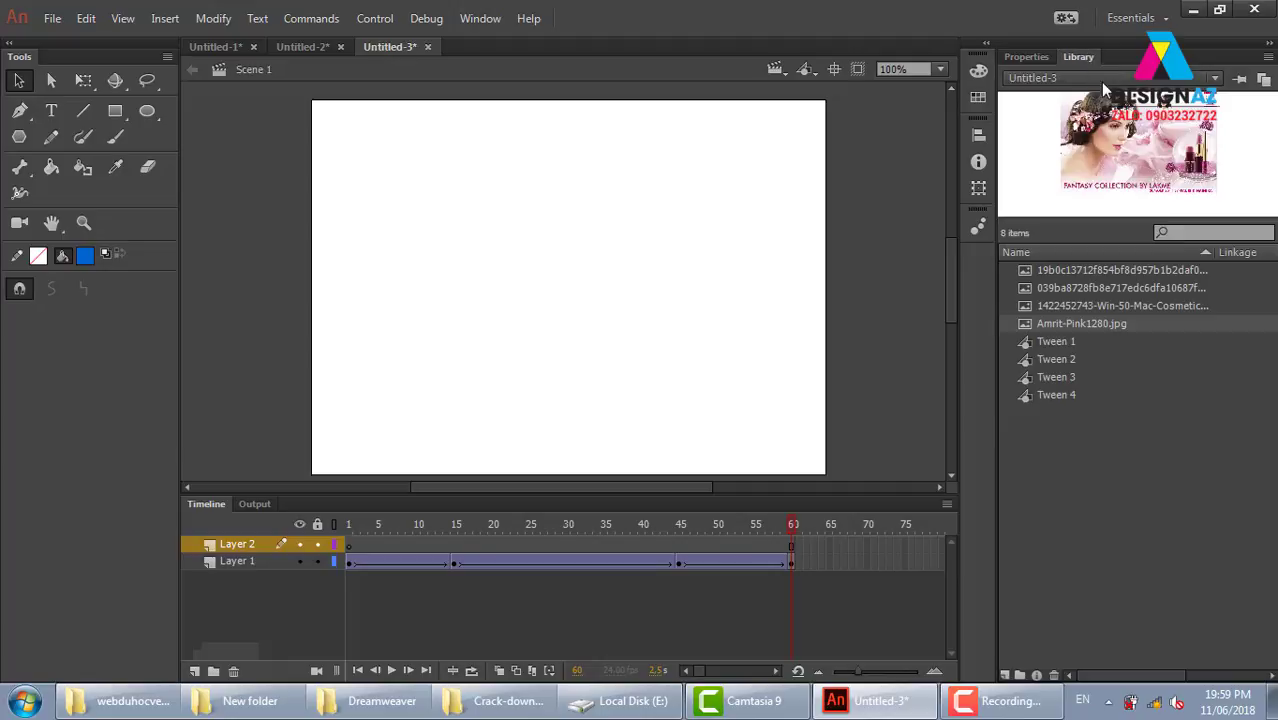
{"action": "left_click", "coordinate": [1088, 290]}
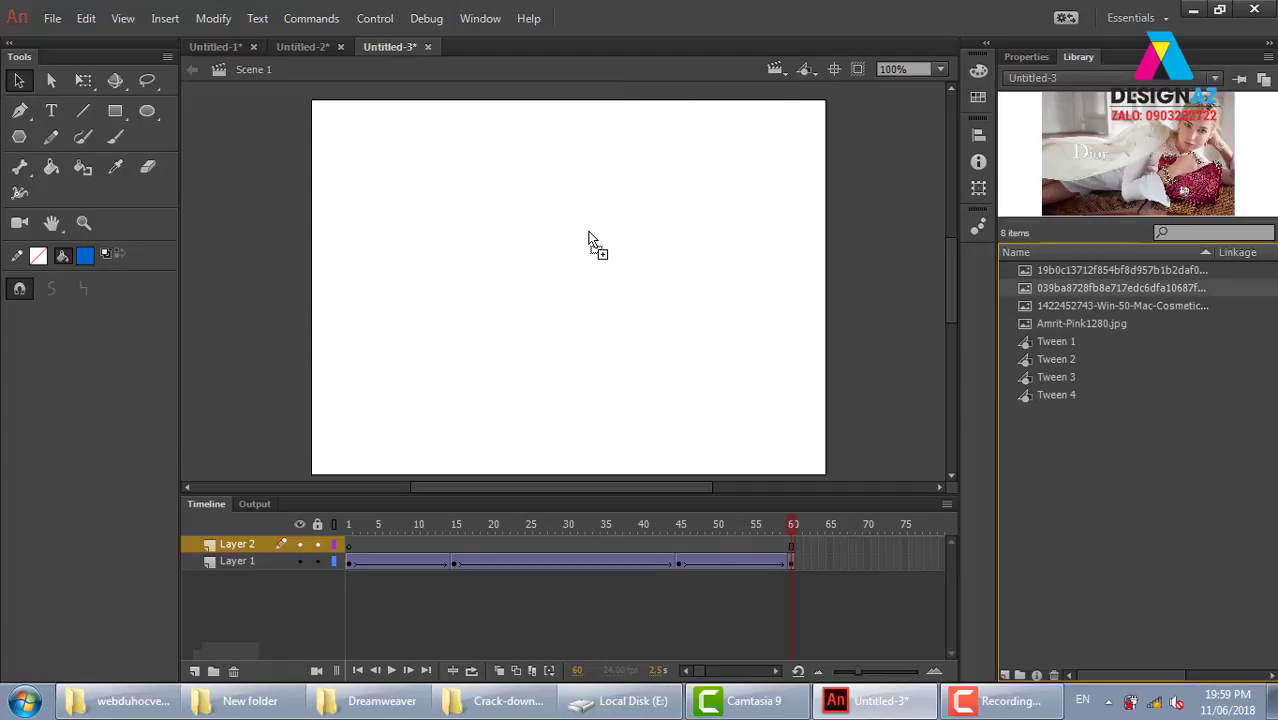
{"action": "left_click_drag", "start_coordinate": [1200, 148], "coordinate": [594, 246]}
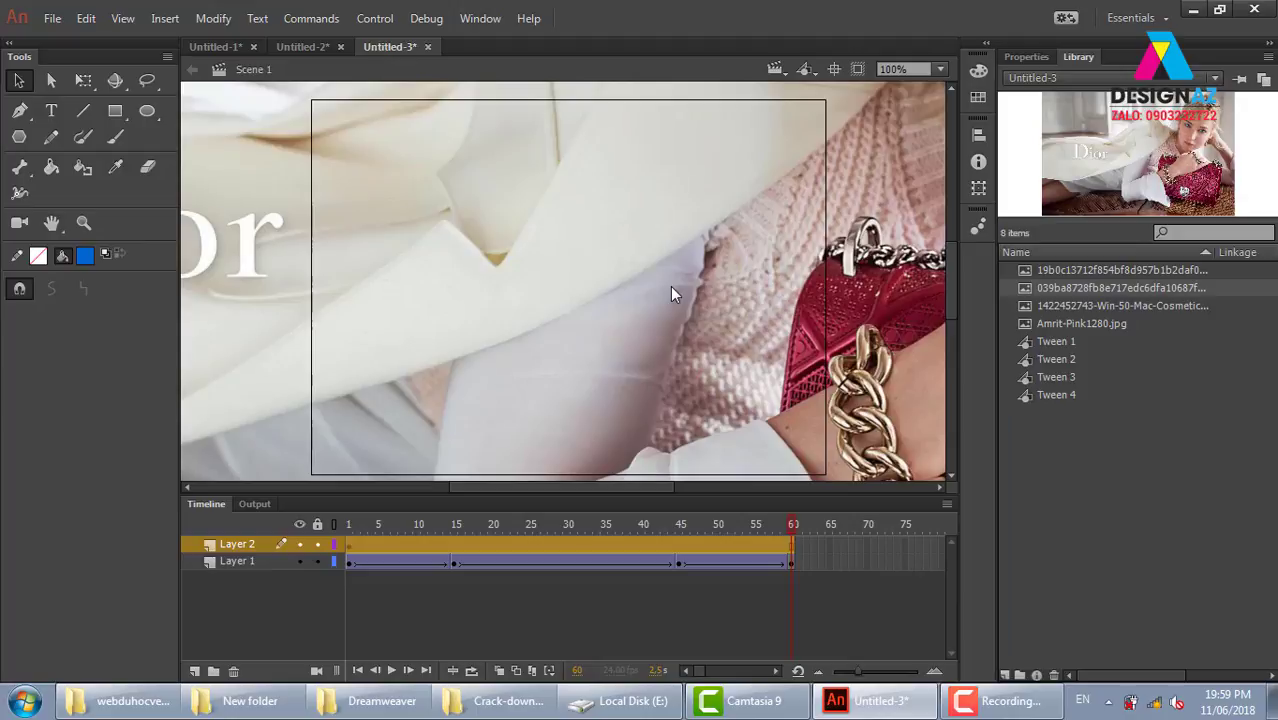
Step: Match the Dior image's size to the stage and centre it
{"action": "key", "text": "ctrl+k"}
{"action": "left_click", "coordinate": [788, 255]}
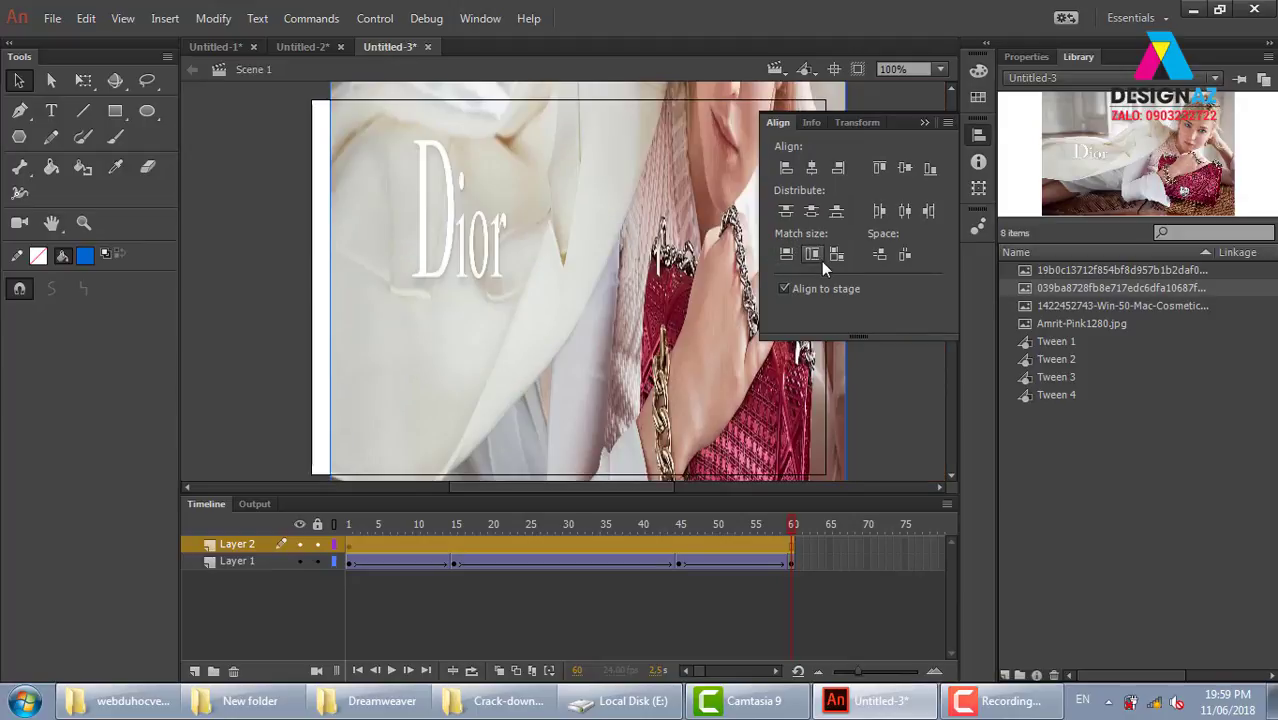
{"action": "left_click", "coordinate": [906, 168]}
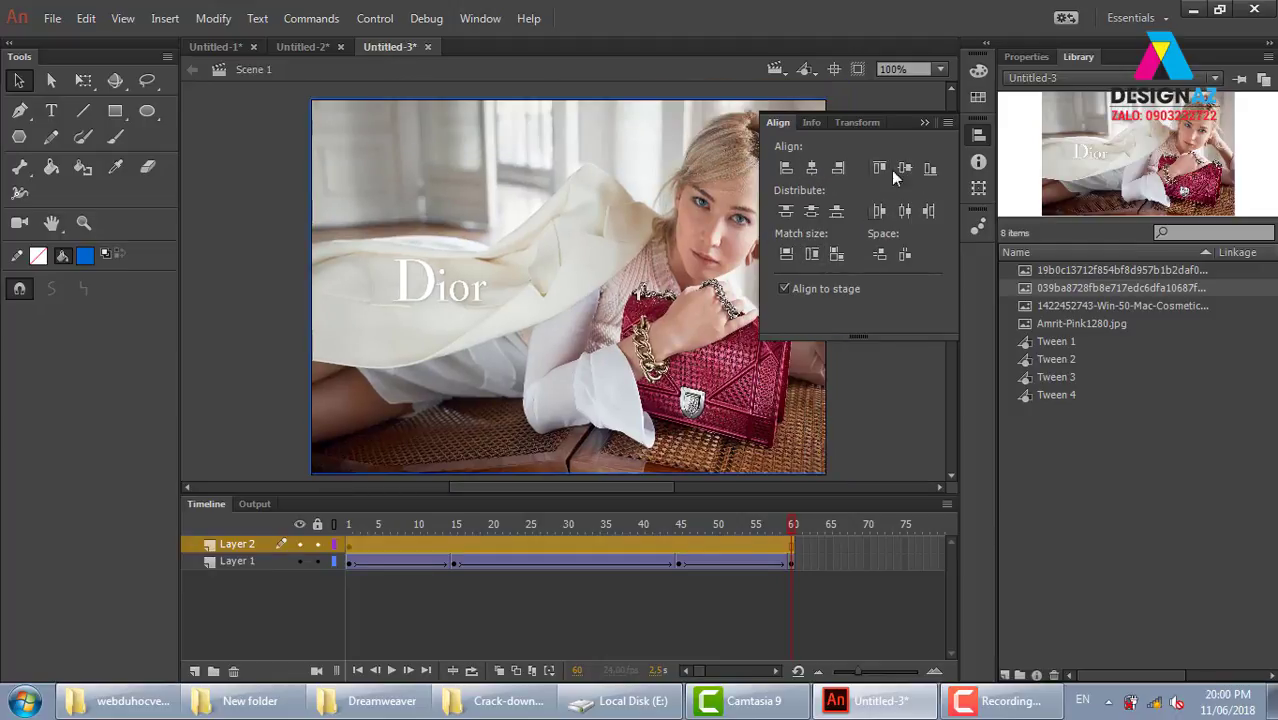
{"action": "left_click", "coordinate": [927, 124]}
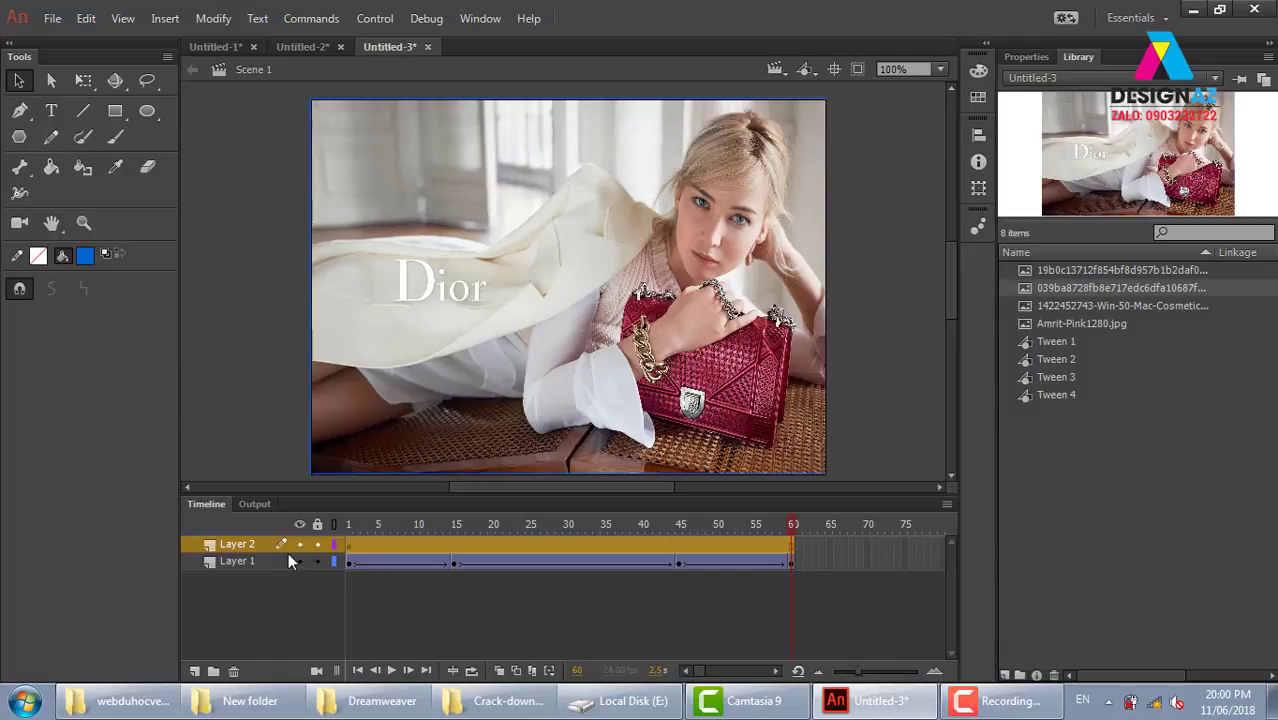
{"action": "left_click", "coordinate": [350, 544]}
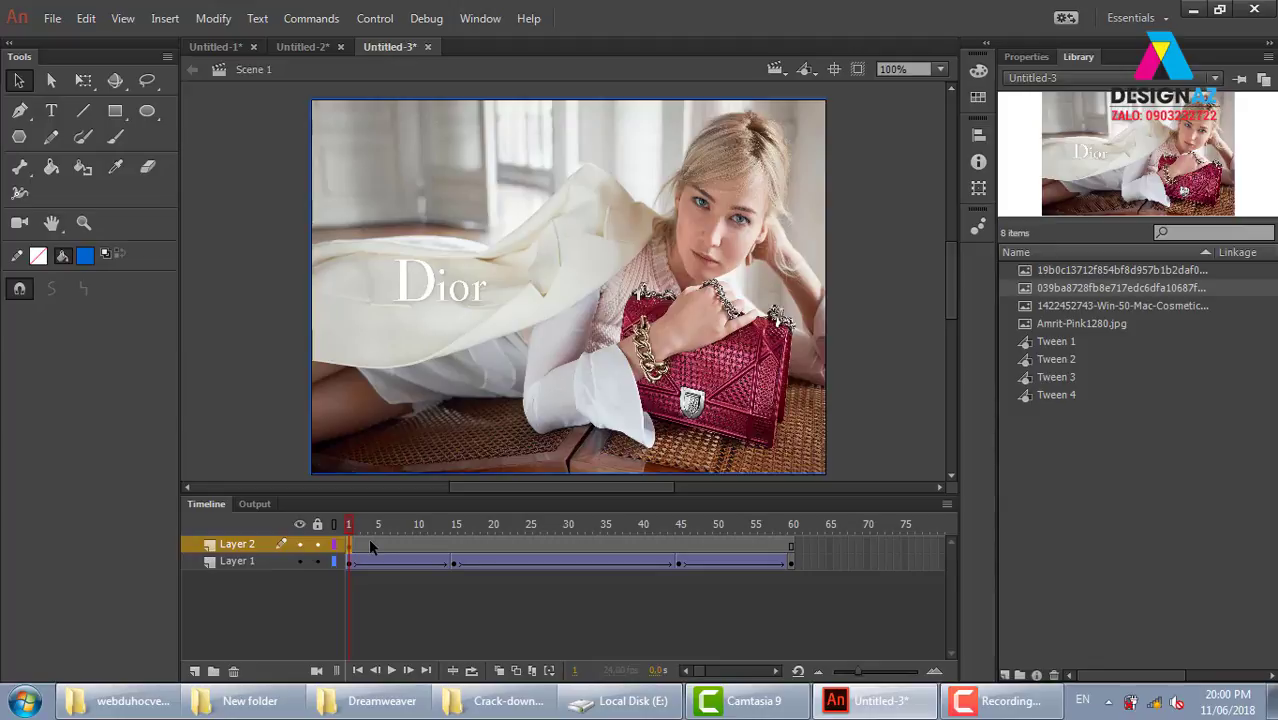
{"action": "key", "text": "ctrl+Return"}
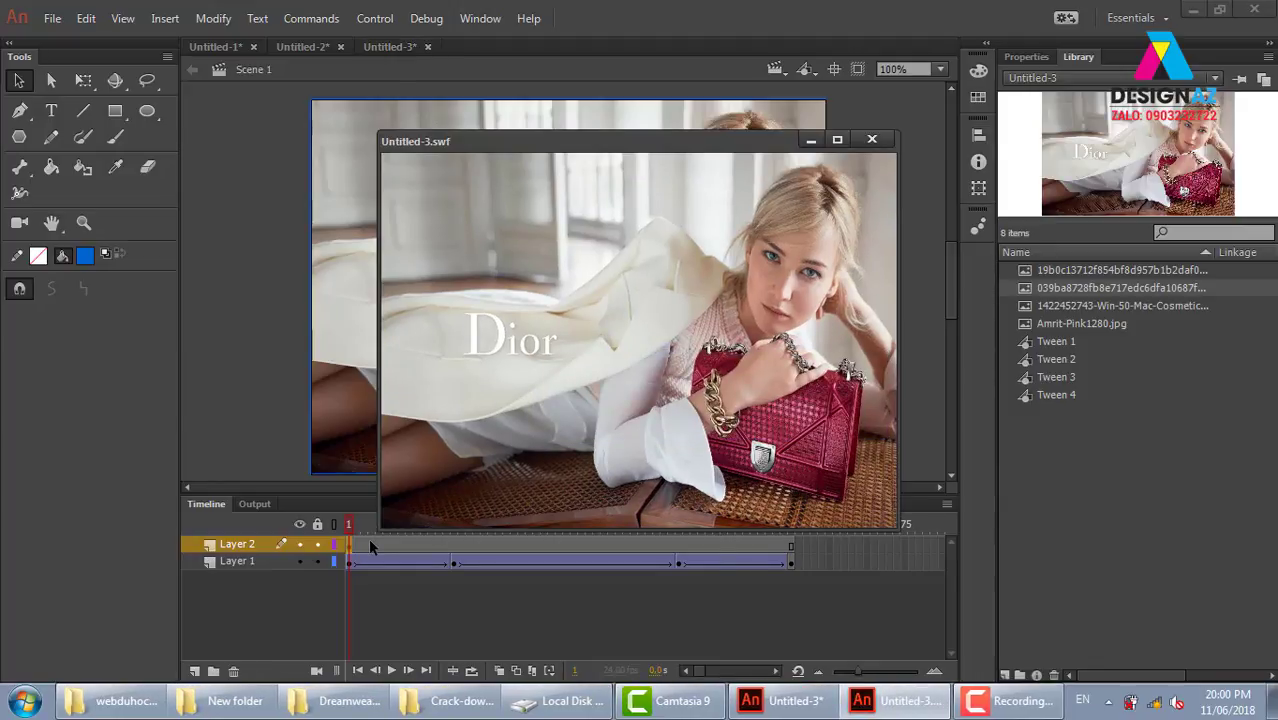
{"action": "left_click", "coordinate": [878, 139]}
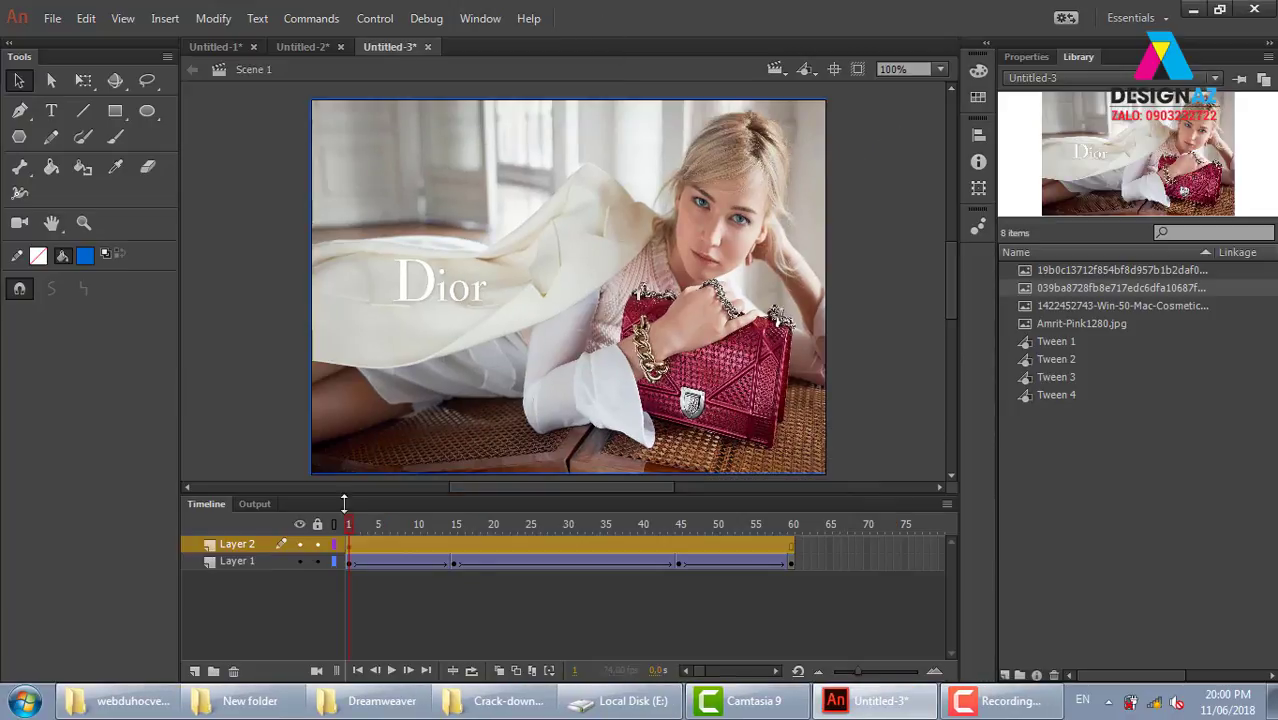
{"action": "left_click", "coordinate": [438, 575]}
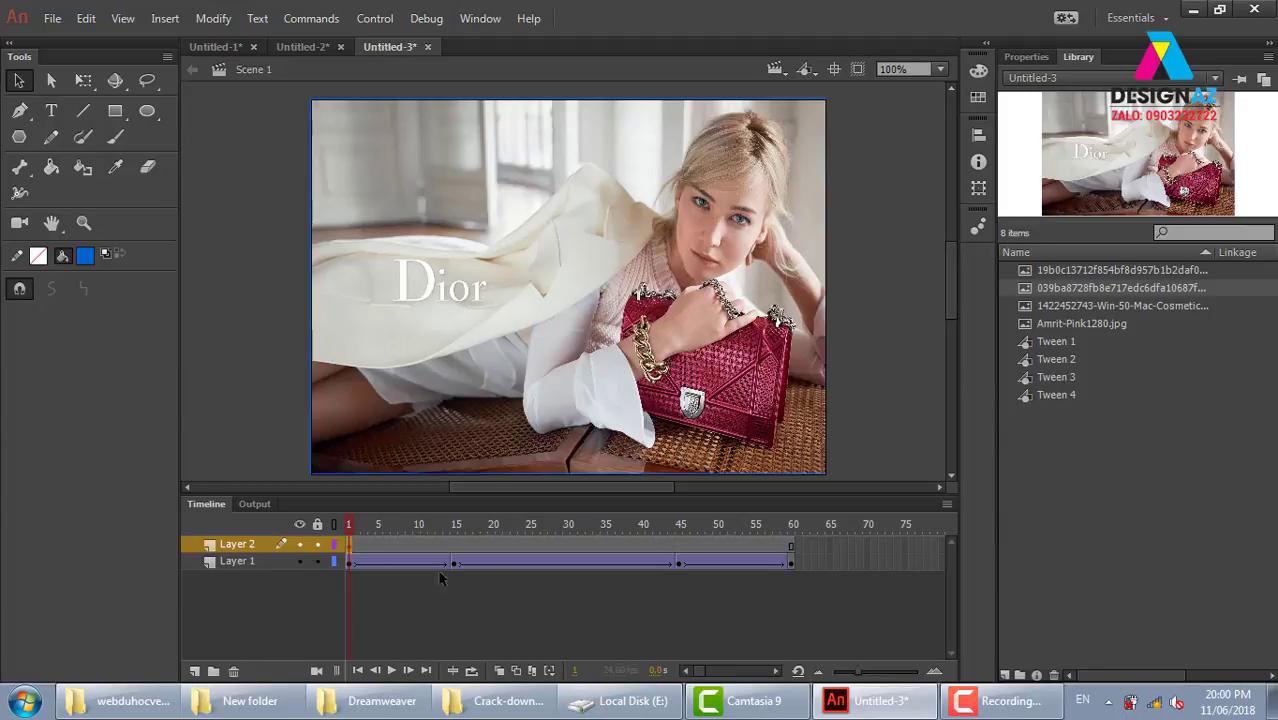
{"action": "left_click", "coordinate": [684, 548]}
Step: Move Layer 2's Dior keyframe from frame 1 to frame 45
{"action": "left_click", "coordinate": [348, 546]}
{"action": "left_click_drag", "start_coordinate": [340, 546], "coordinate": [346, 541]}
{"action": "left_click", "coordinate": [708, 561]}
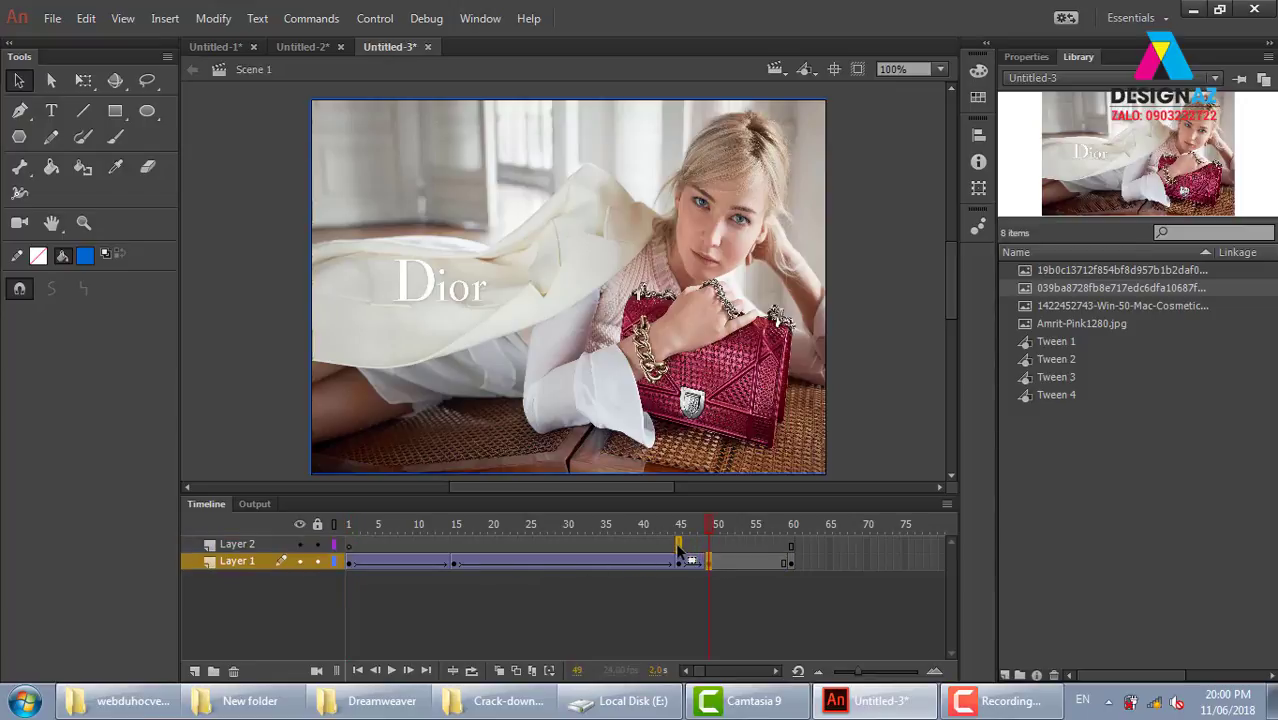
{"action": "left_click", "coordinate": [675, 542]}
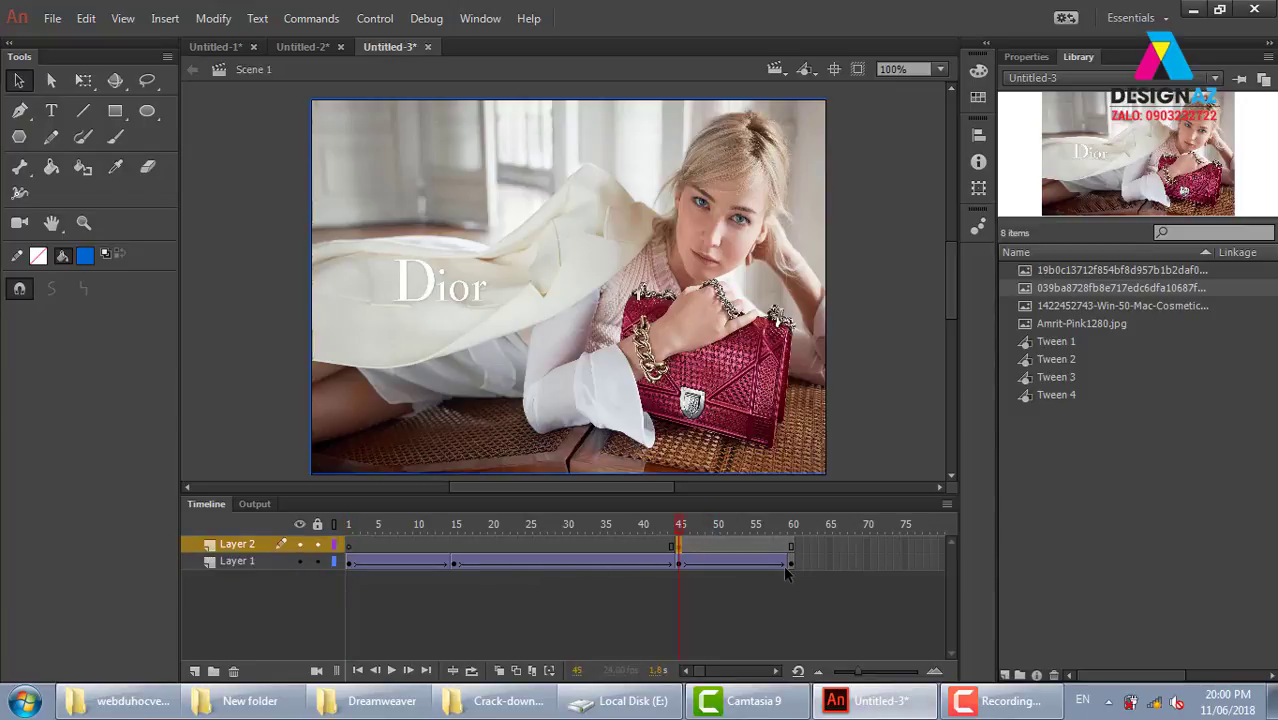
{"action": "left_click_drag", "start_coordinate": [864, 561], "coordinate": [806, 561]}
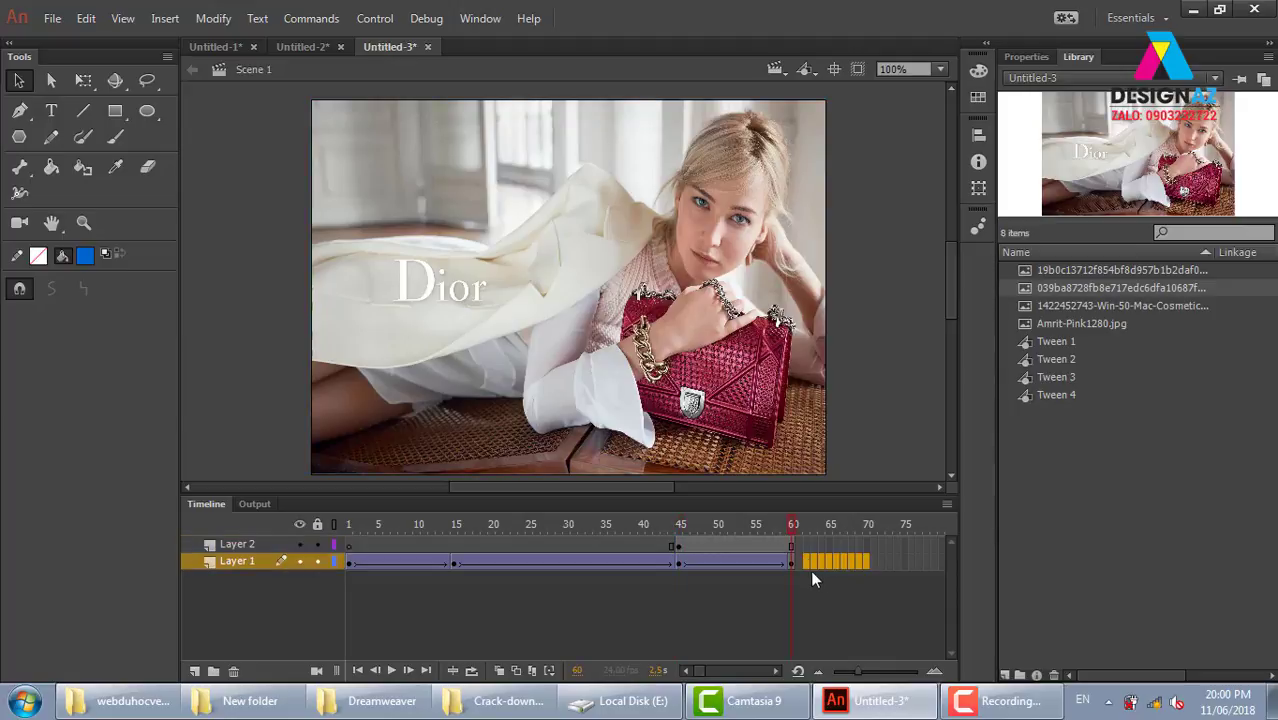
Step: Add Layer 2 keyframes at frames 60, 95 and 110
{"action": "left_click", "coordinate": [791, 546]}
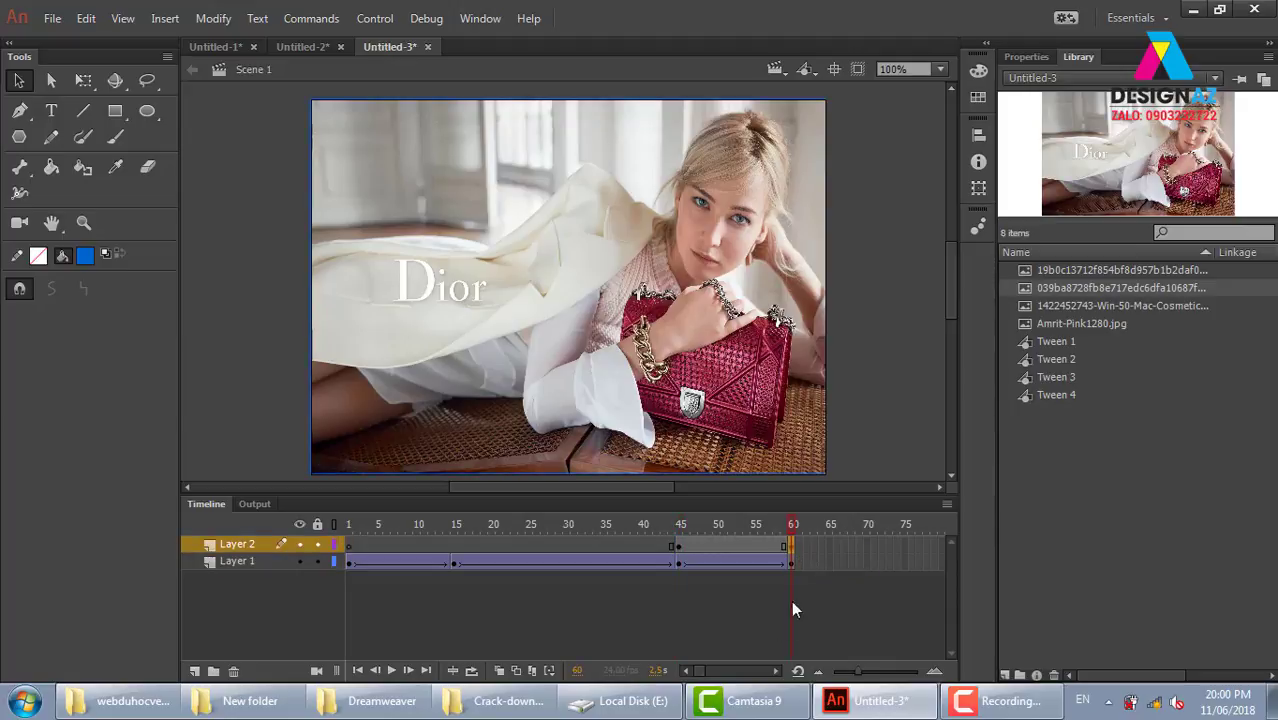
{"action": "left_click_drag", "start_coordinate": [700, 671], "coordinate": [712, 671]}
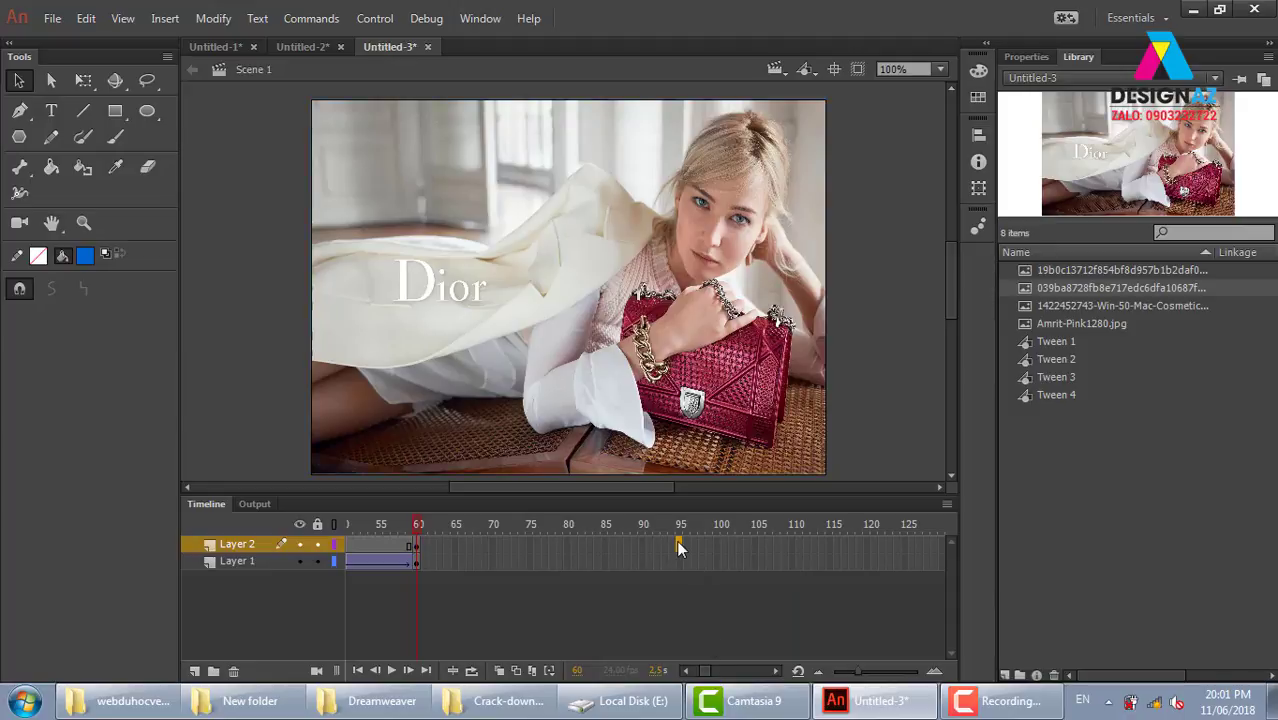
{"action": "left_click", "coordinate": [678, 547]}
{"action": "key", "text": "F5"}
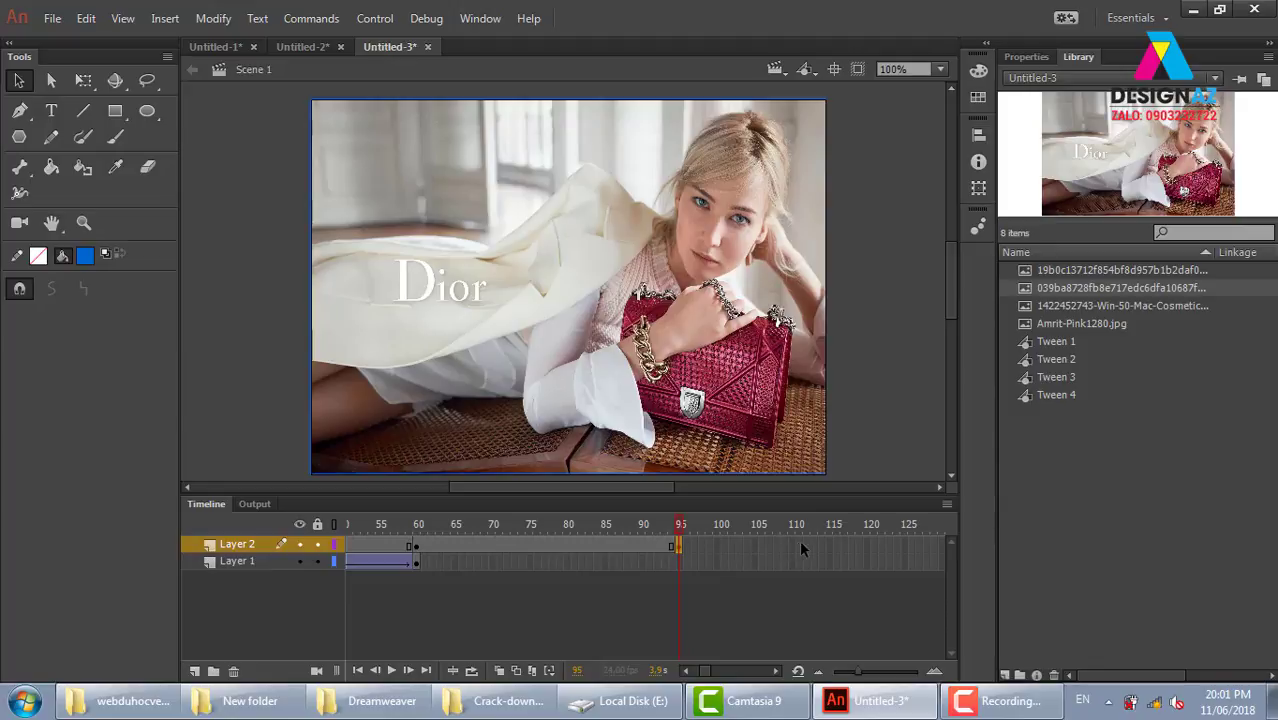
{"action": "left_click", "coordinate": [790, 547]}
{"action": "key", "text": "F5"}
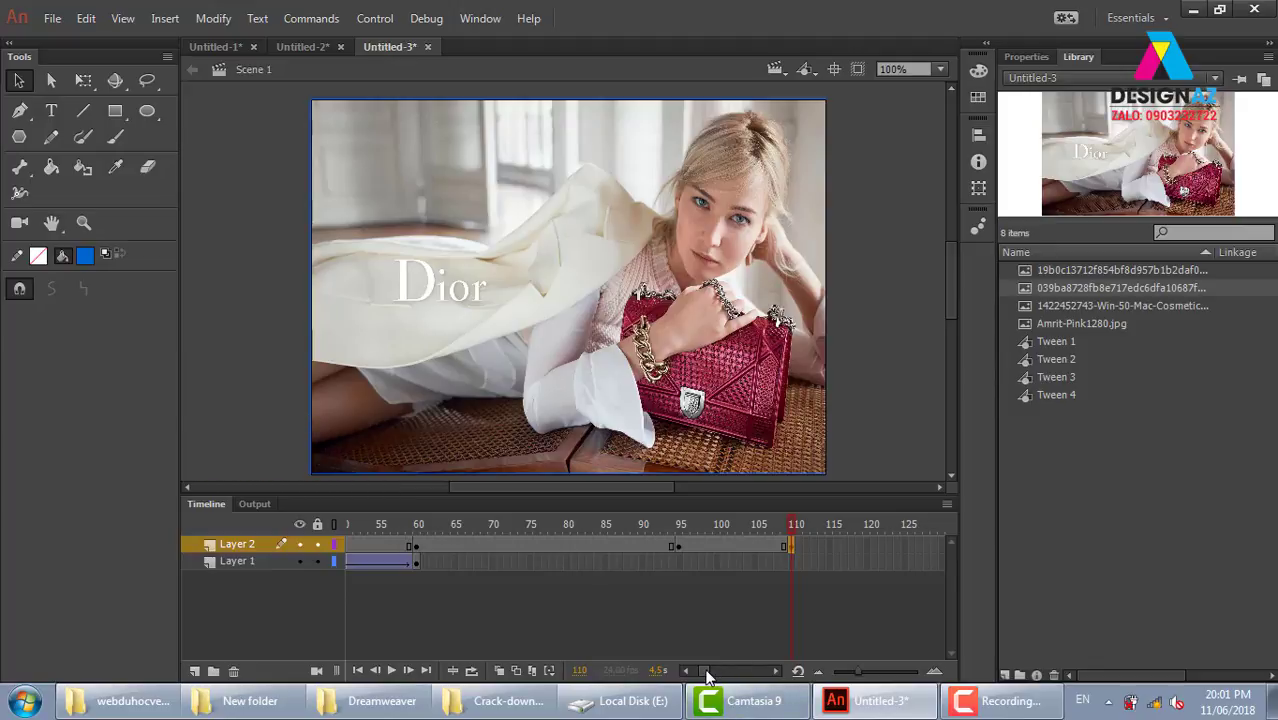
Step: Create classic tweens on Layer 2 over frames 45–60, 60–95 and 95–110
{"action": "left_click_drag", "start_coordinate": [706, 677], "coordinate": [699, 677]}
{"action": "right_click", "coordinate": [426, 543]}
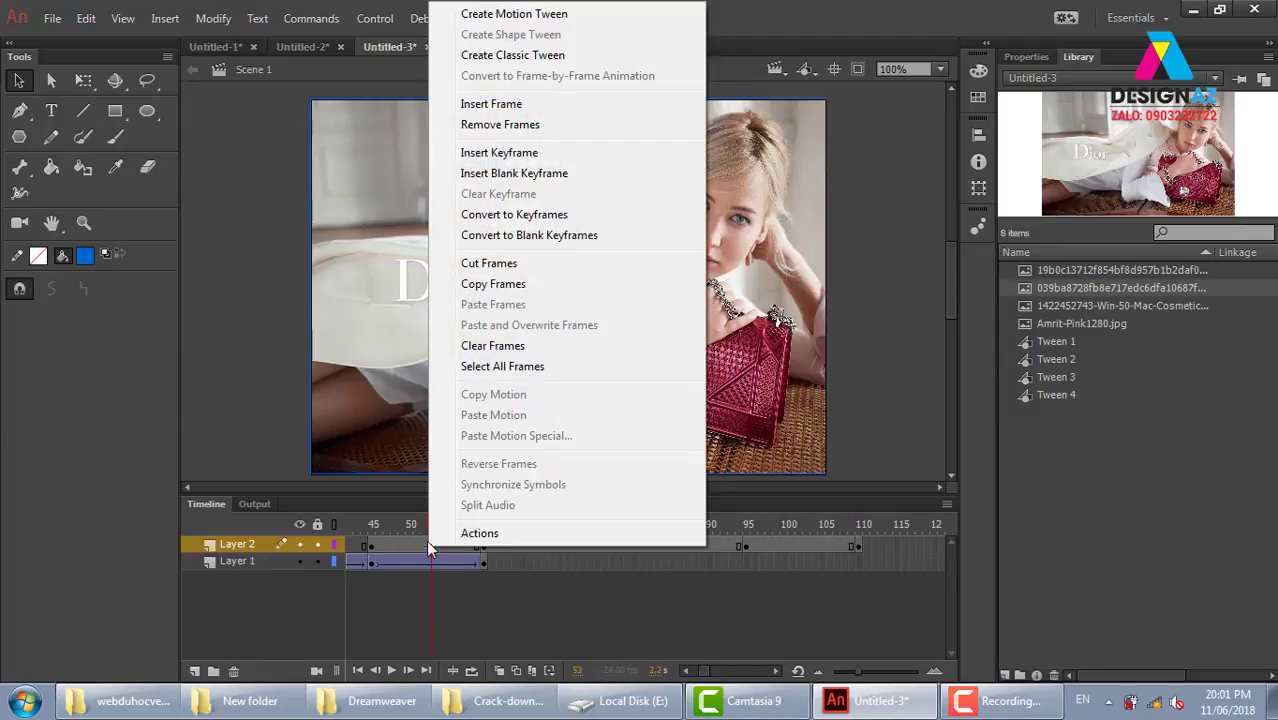
{"action": "left_click", "coordinate": [512, 55]}
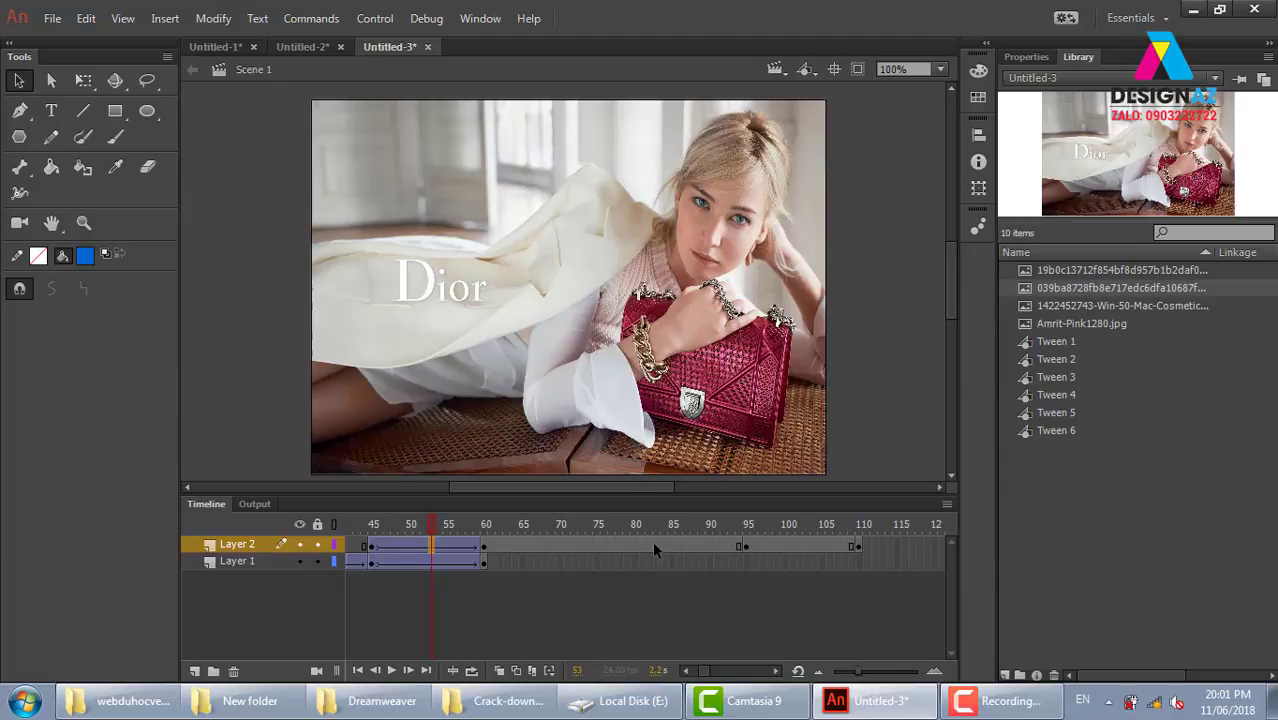
{"action": "right_click", "coordinate": [653, 547]}
{"action": "left_click", "coordinate": [735, 191]}
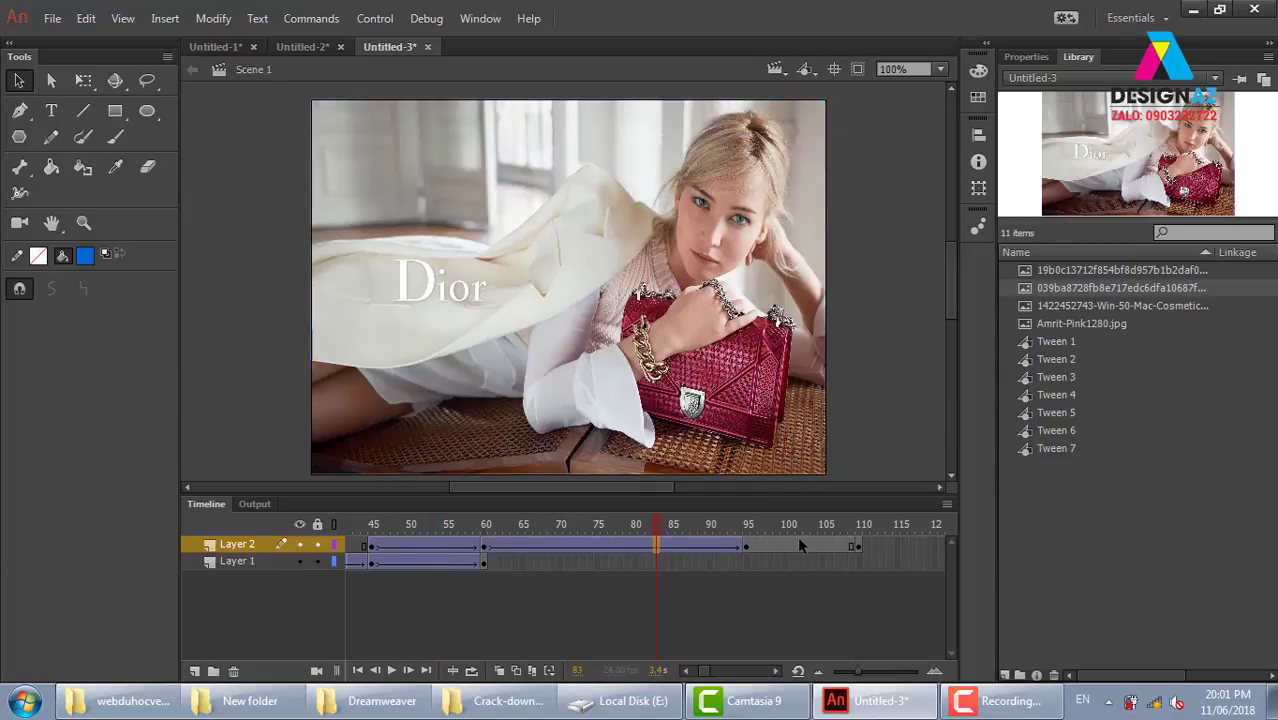
{"action": "right_click", "coordinate": [799, 545]}
{"action": "left_click", "coordinate": [870, 191]}
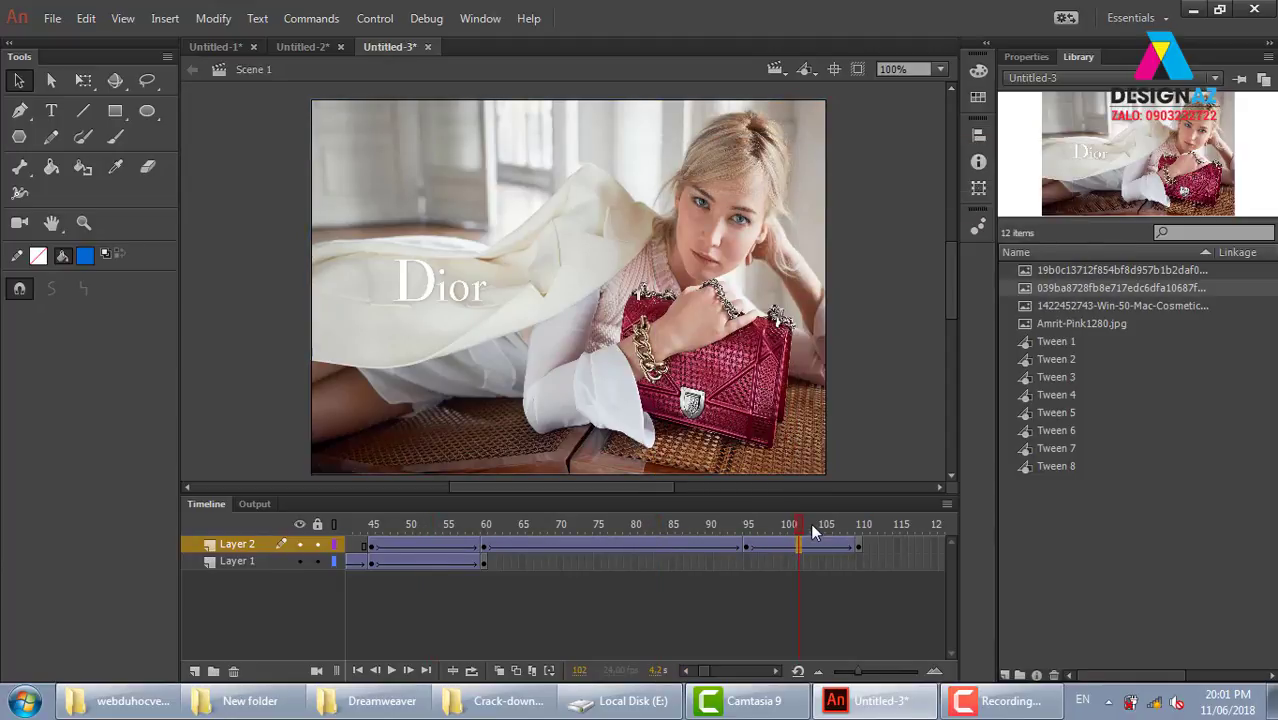
{"action": "left_click", "coordinate": [373, 563]}
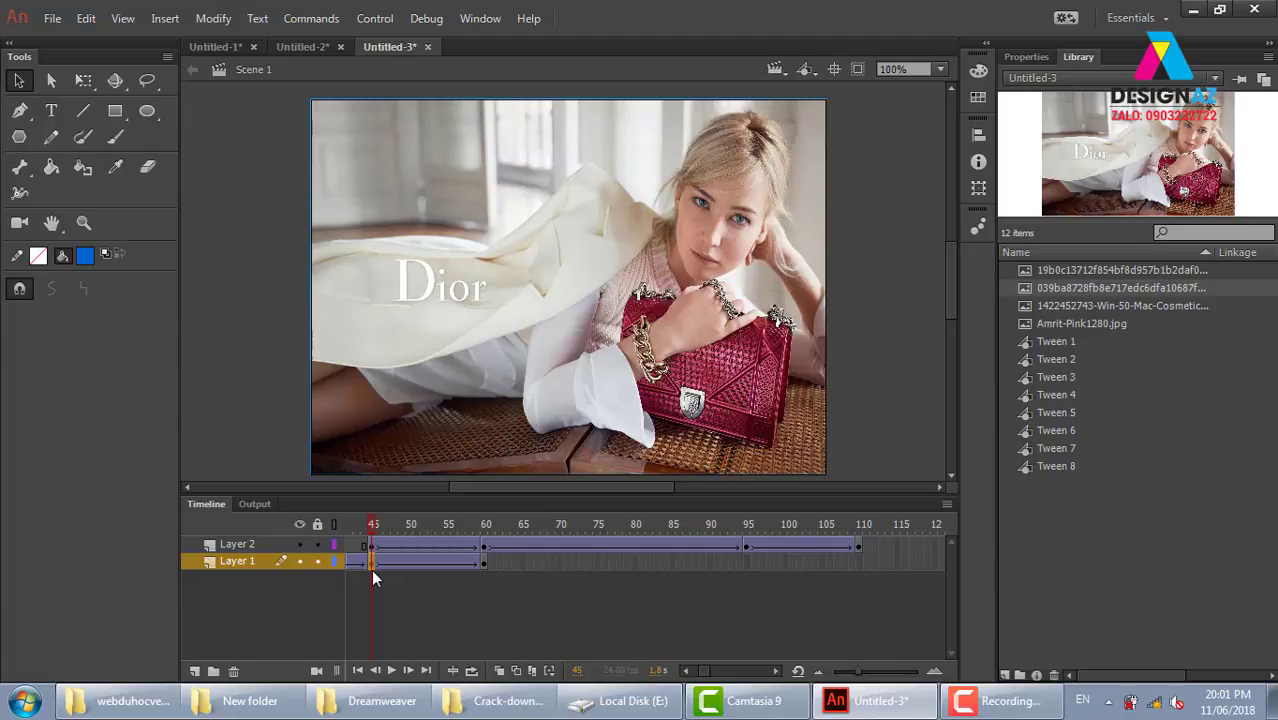
Step: Set Layer 2's Dior image at frame 45 to Alpha 0%
{"action": "left_click", "coordinate": [256, 548]}
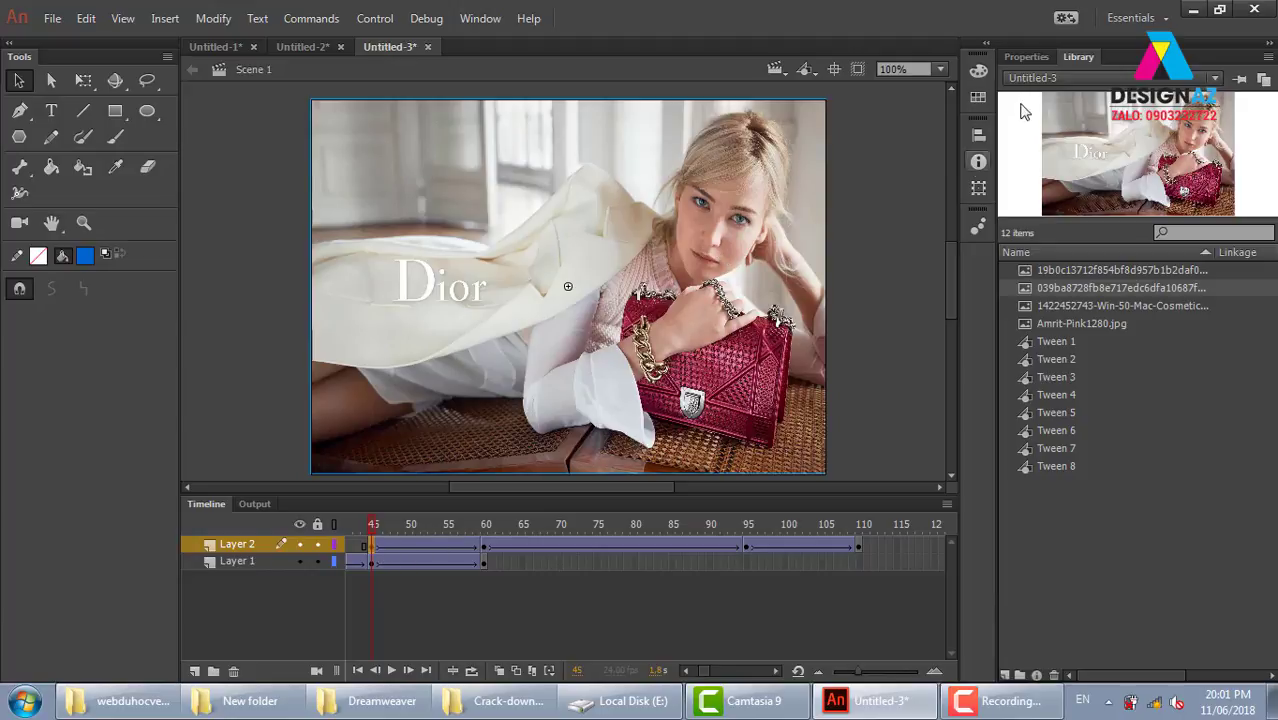
{"action": "left_click", "coordinate": [1024, 57]}
{"action": "left_click", "coordinate": [1117, 272]}
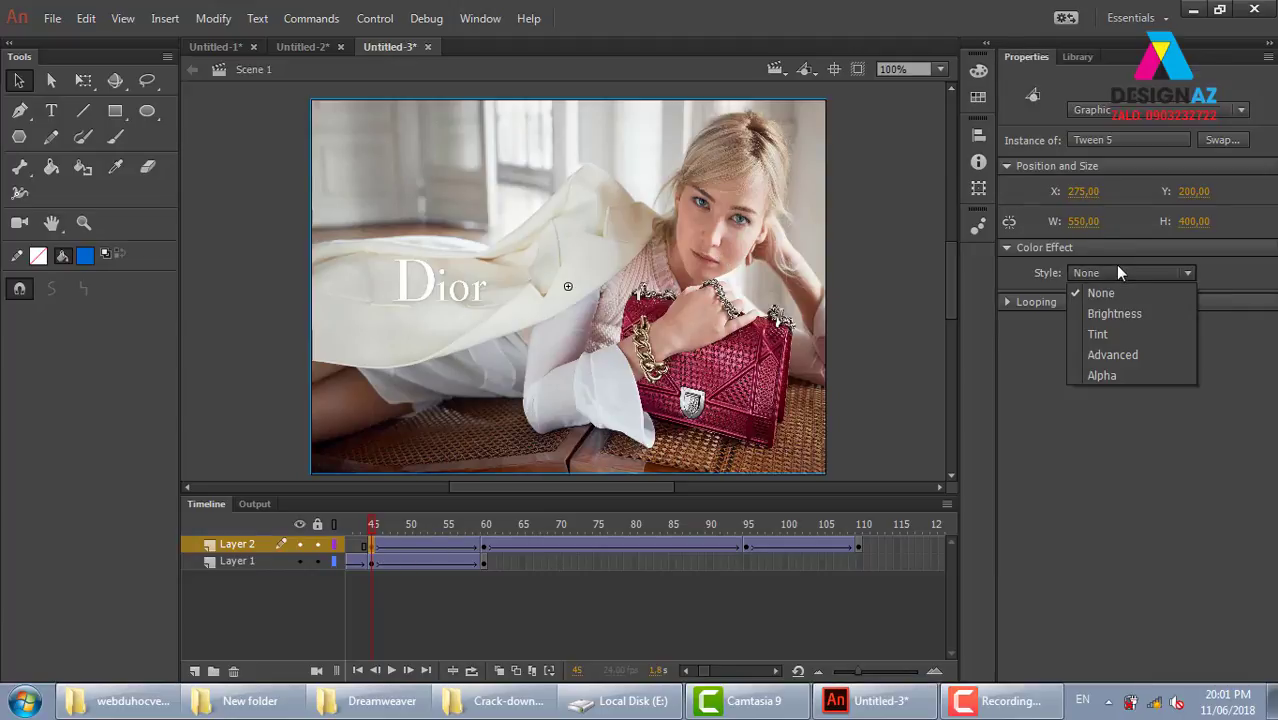
{"action": "left_click", "coordinate": [1095, 374]}
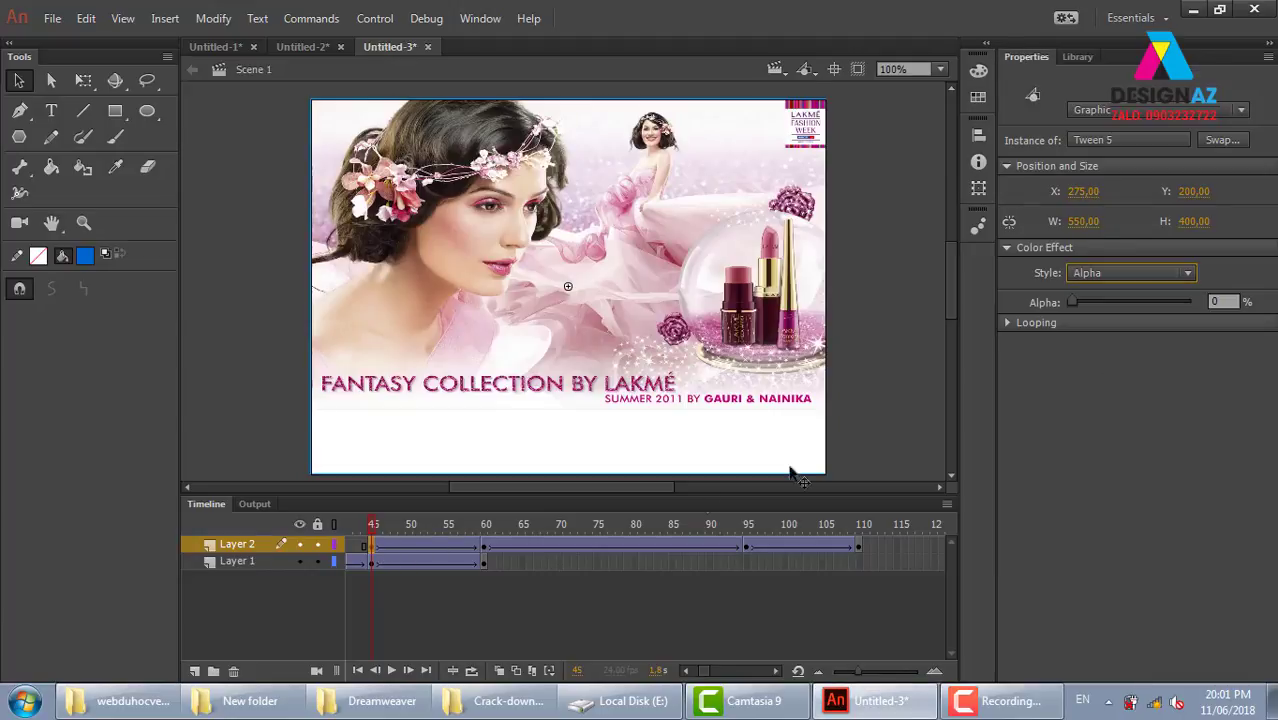
Step: Scrub back and forth through the crossfade, then play onward from frame 60
{"action": "left_click", "coordinate": [371, 549]}
{"action": "left_click_drag", "start_coordinate": [377, 532], "coordinate": [420, 532]}
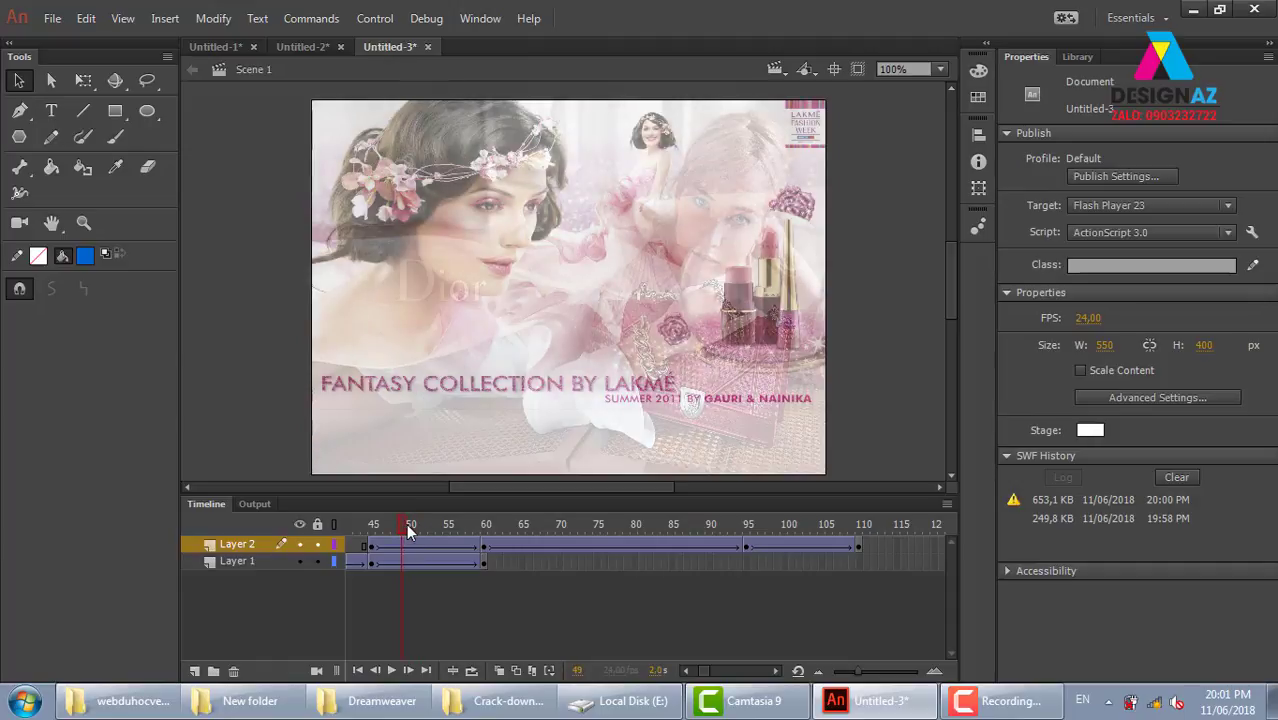
{"action": "left_click_drag", "start_coordinate": [419, 523], "coordinate": [366, 528]}
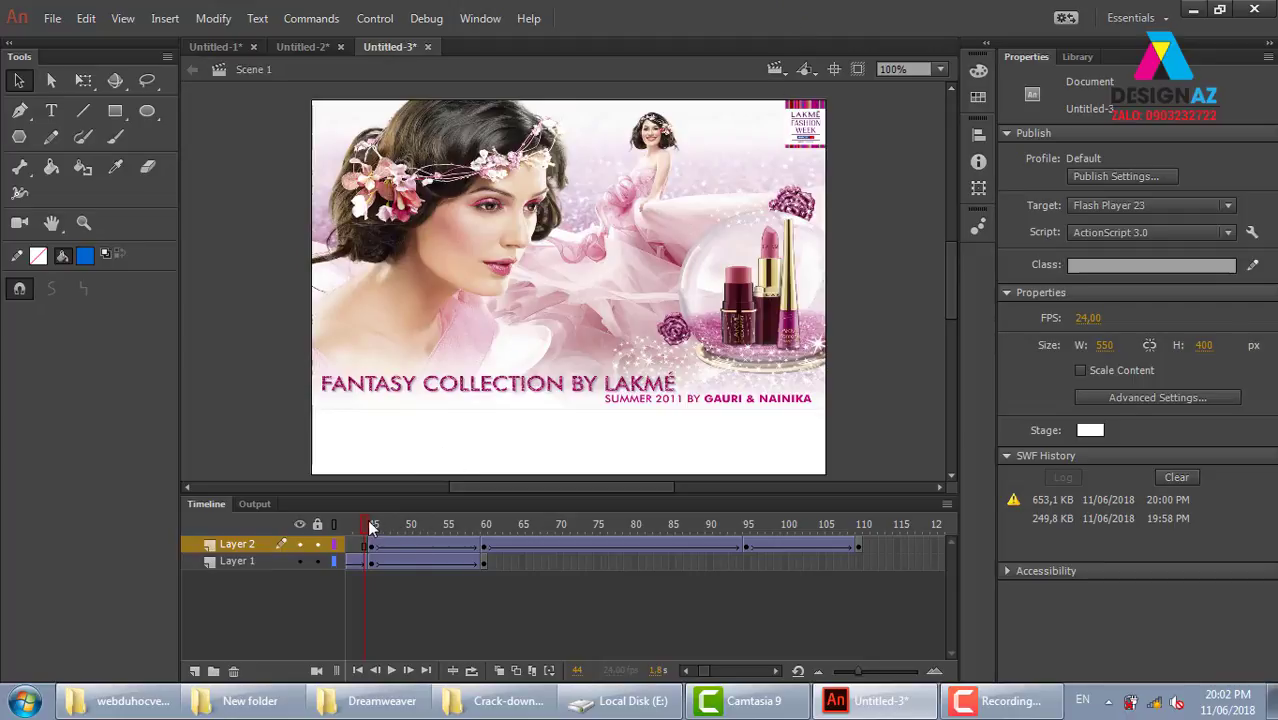
{"action": "left_click_drag", "start_coordinate": [370, 528], "coordinate": [482, 529]}
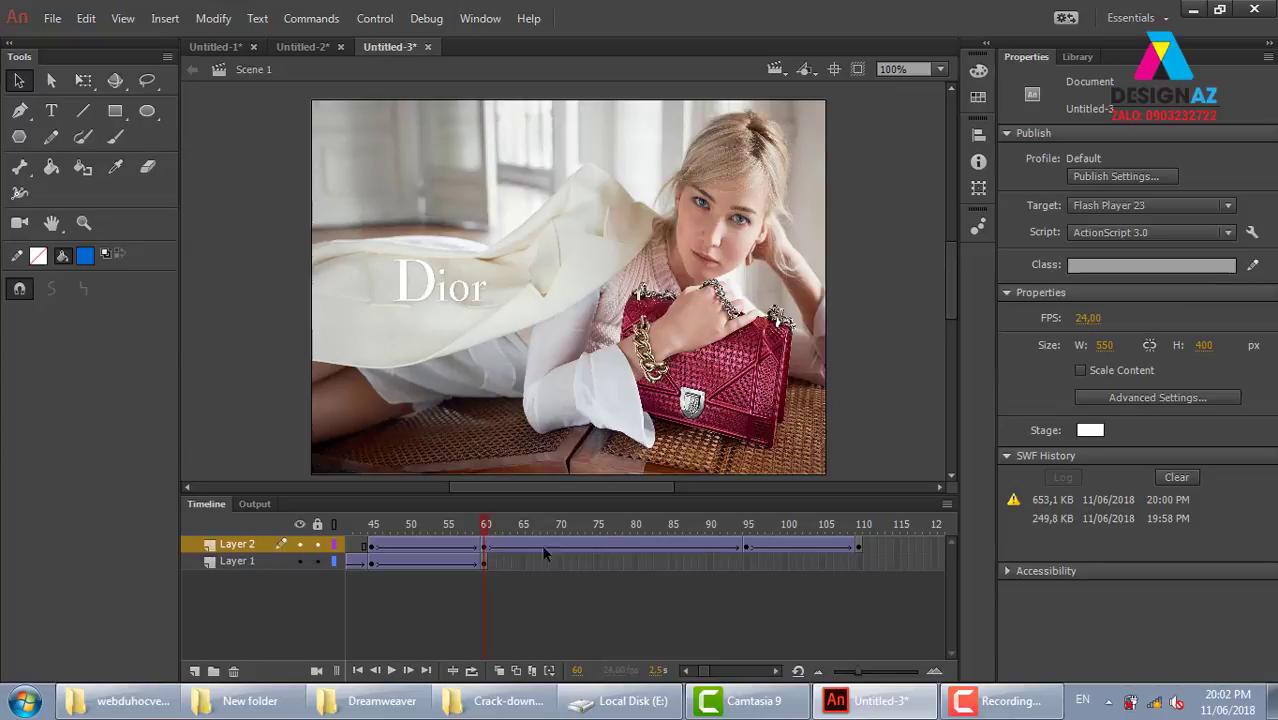
{"action": "key", "text": "Return"}
Step: Set the Dior image at Layer 2's frame 110 to Alpha 0% and test the movie
{"action": "left_click_drag", "start_coordinate": [745, 527], "coordinate": [752, 528]}
{"action": "left_click", "coordinate": [753, 546]}
{"action": "left_click", "coordinate": [860, 545]}
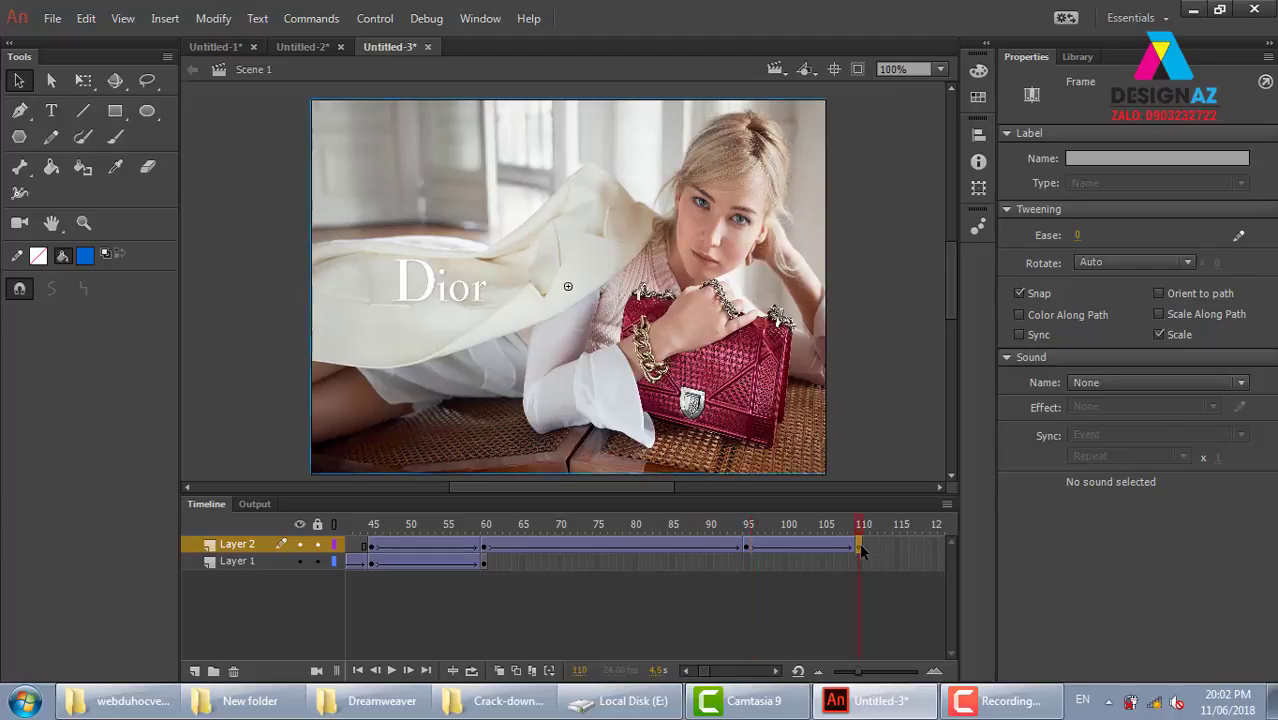
{"action": "left_click", "coordinate": [1152, 269]}
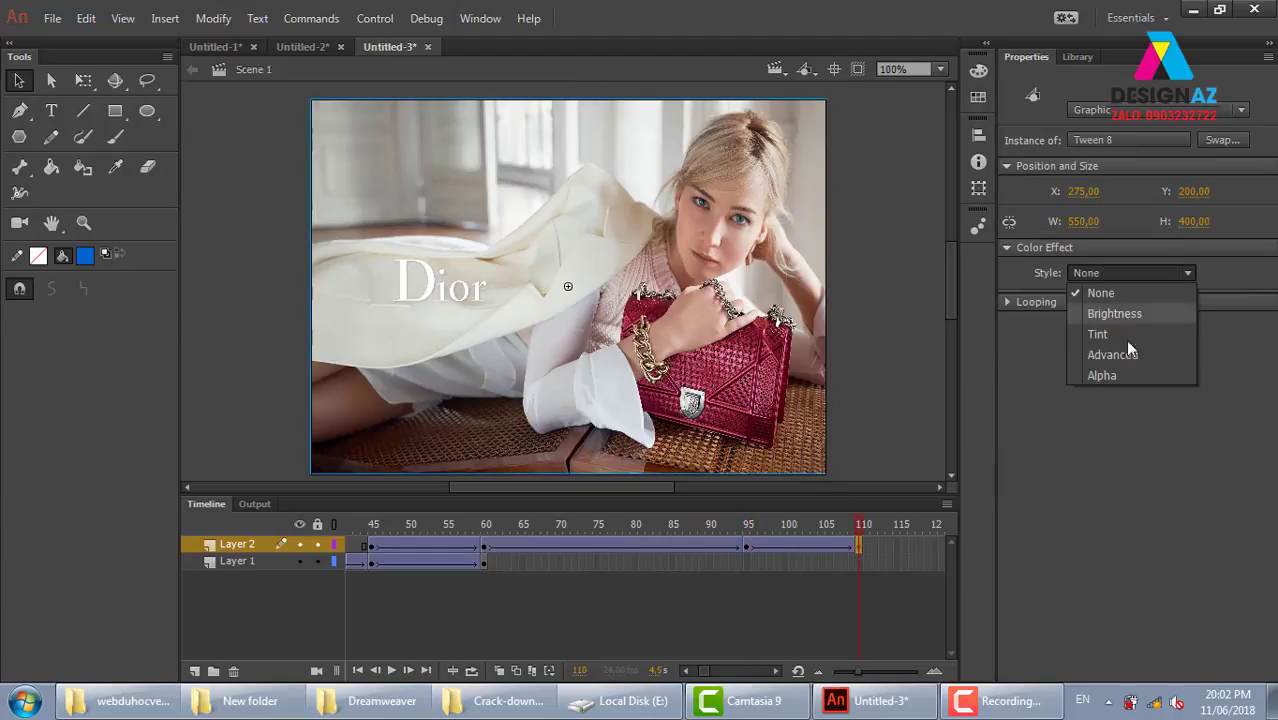
{"action": "left_click", "coordinate": [1117, 376]}
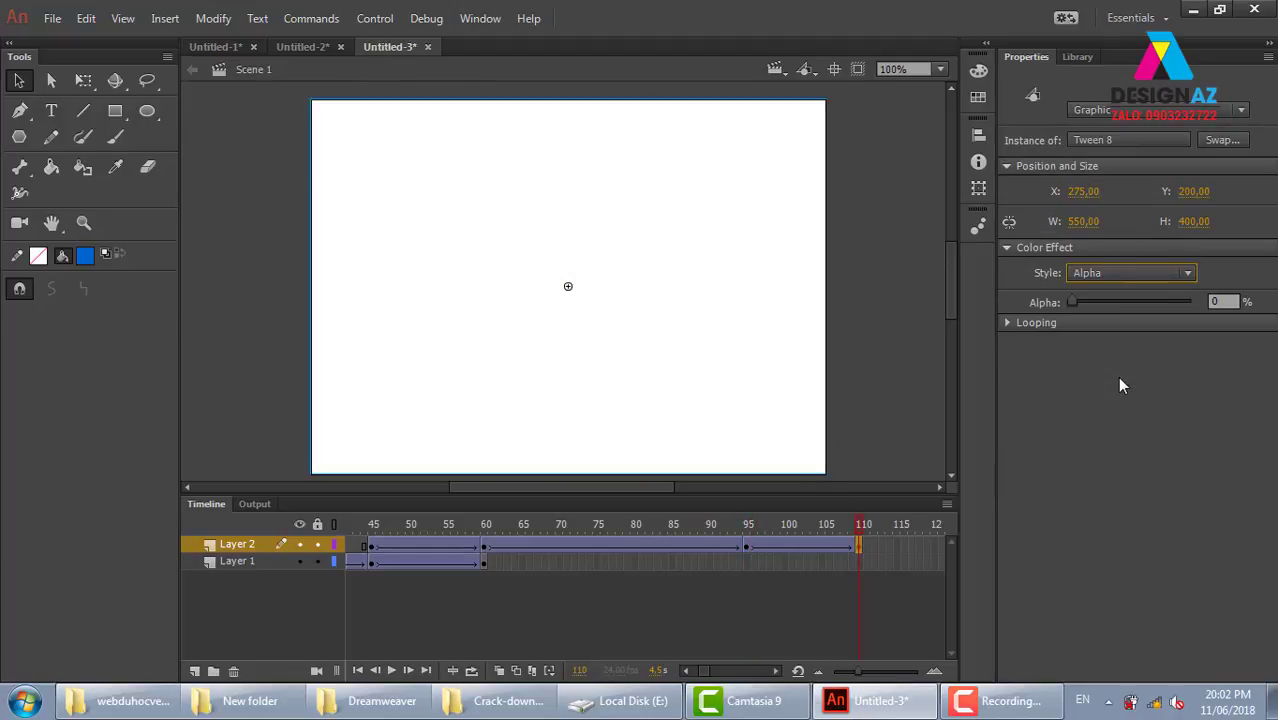
{"action": "key", "text": "ctrl+Return"}
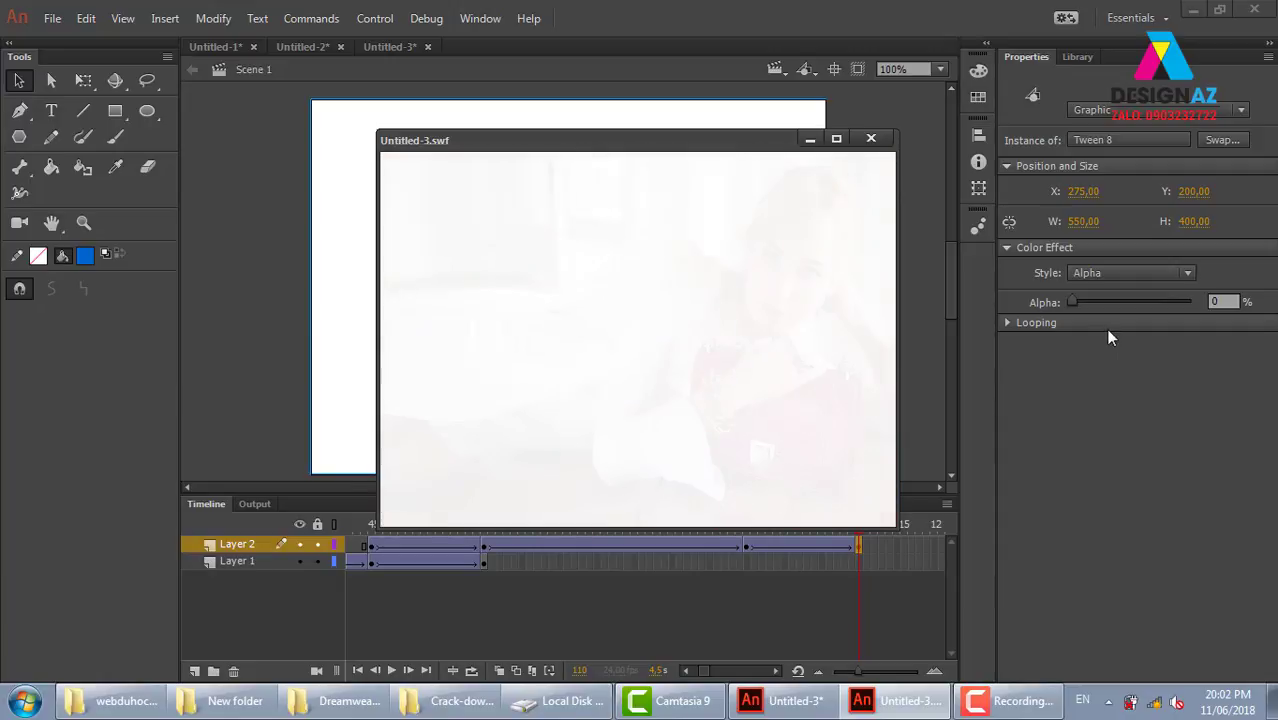
Step: Close the Untitled-3.swf test movie window
{"action": "left_click", "coordinate": [871, 139]}
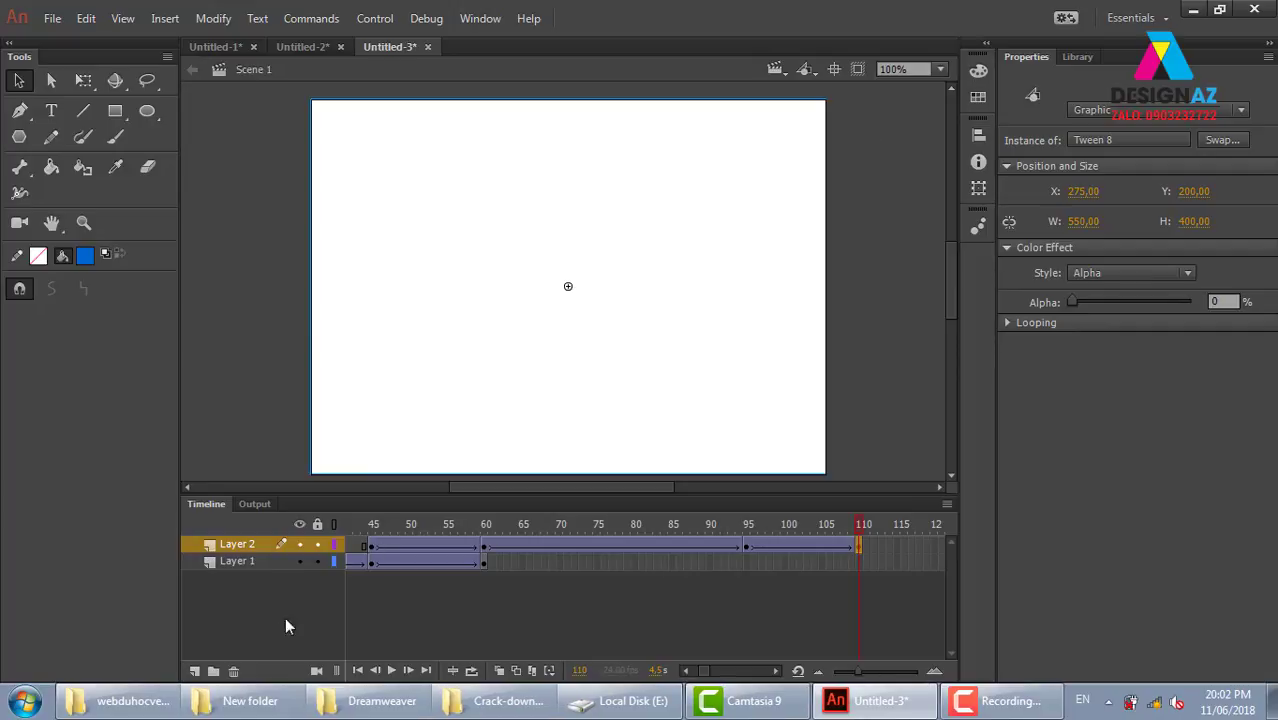
Step: Add Layer 3 with a blank keyframe at frame 95 holding the Dior Addict image
{"action": "left_click", "coordinate": [196, 672]}
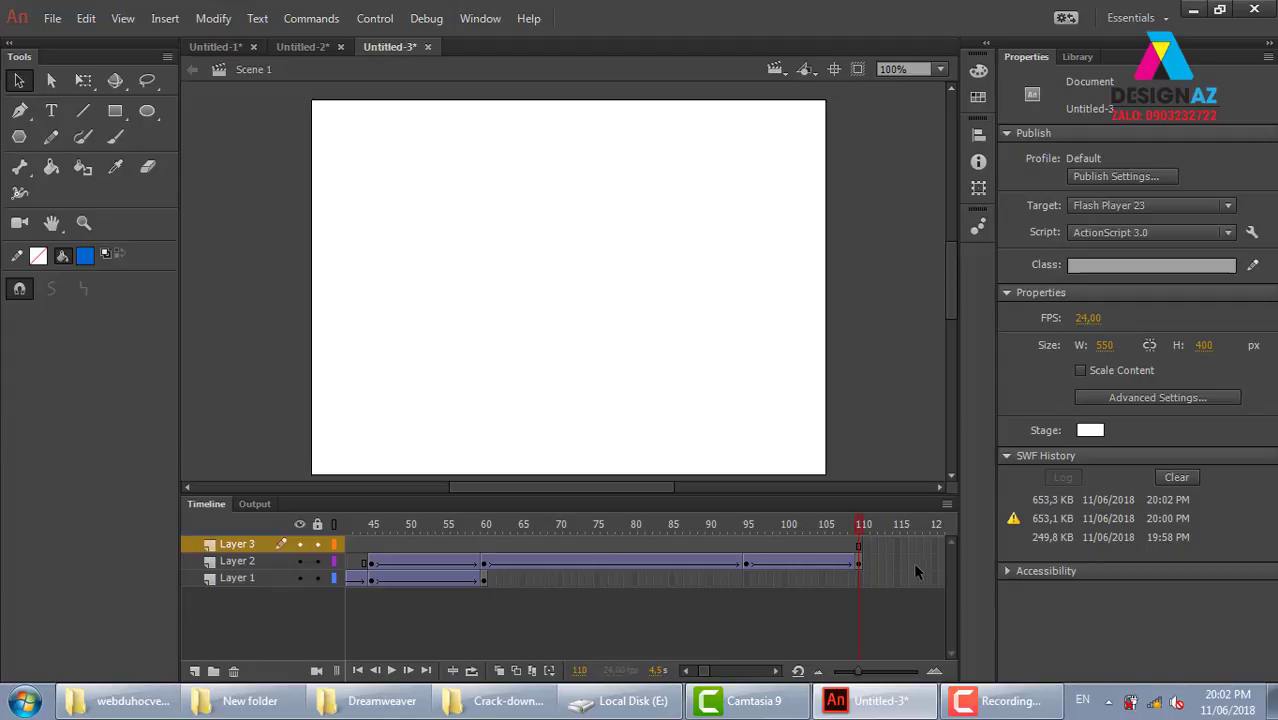
{"action": "left_click", "coordinate": [745, 544]}
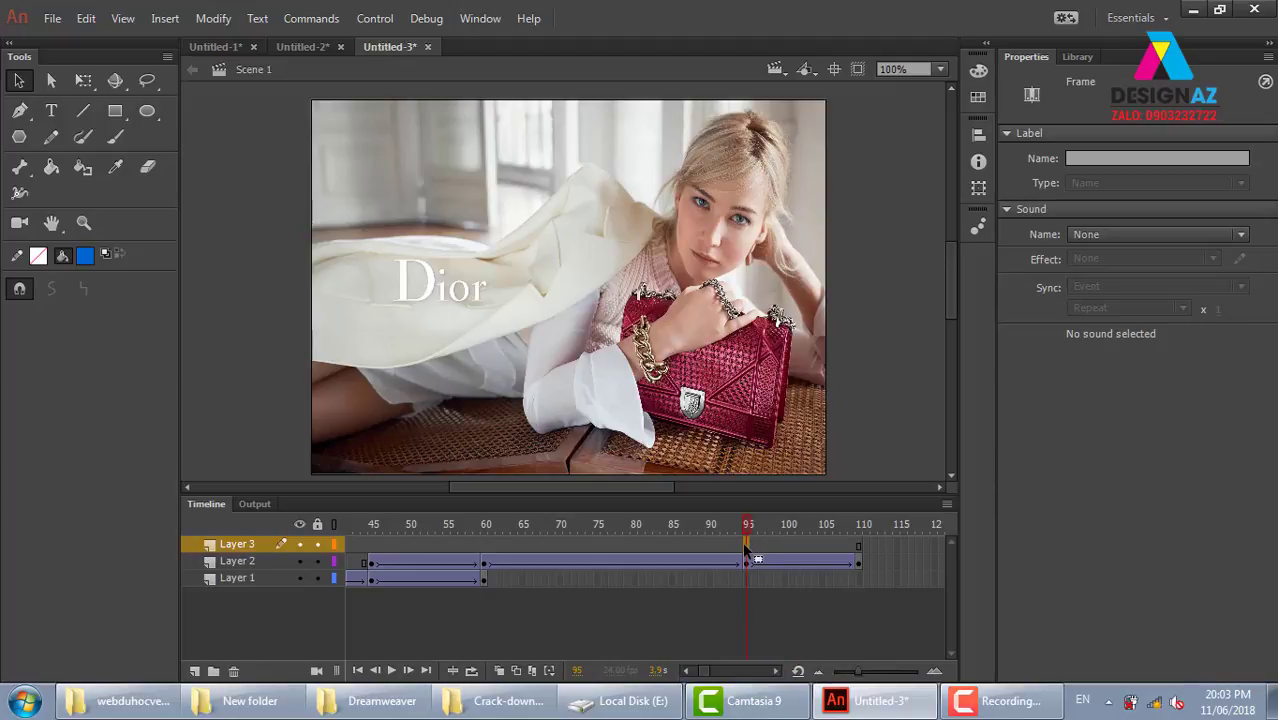
{"action": "key", "text": "F6"}
{"action": "left_click", "coordinate": [1078, 58]}
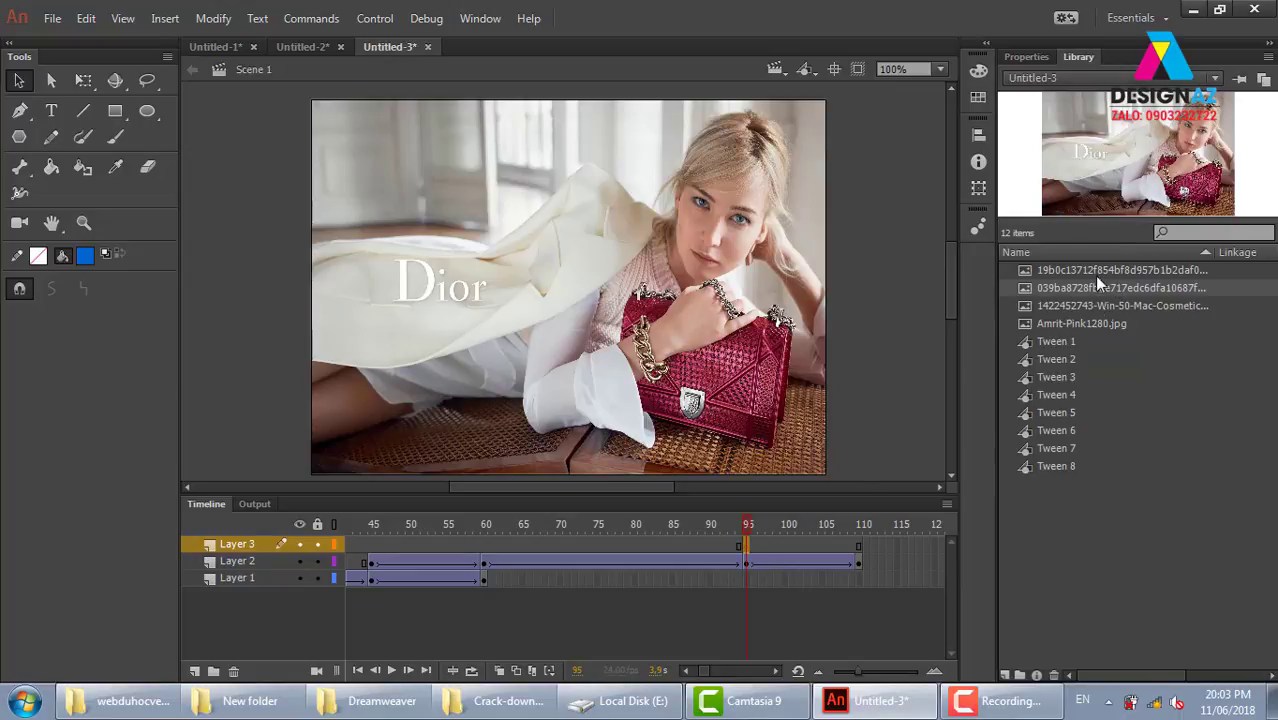
{"action": "mouse_move", "coordinate": [1094, 272]}
{"action": "left_mouse_down"}
{"action": "mouse_move", "coordinate": [767, 477]}
{"action": "mouse_move", "coordinate": [655, 270]}
{"action": "left_mouse_up"}
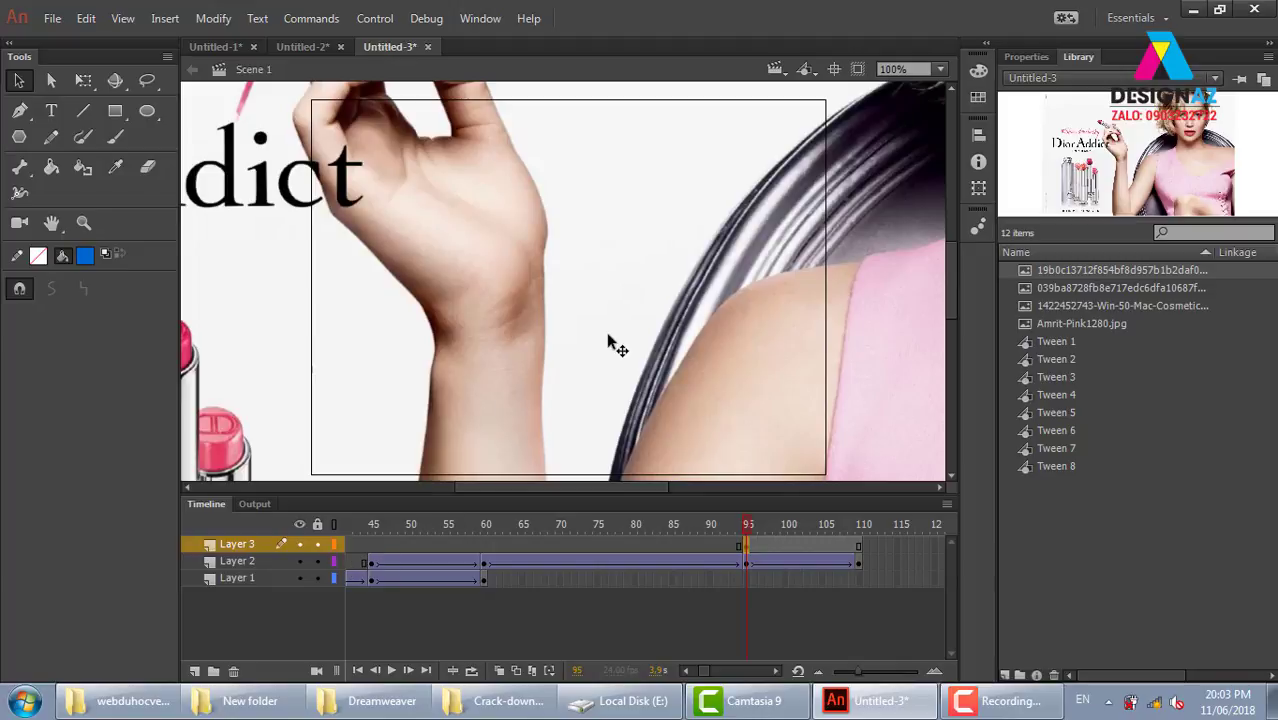
Step: Match the Dior Addict image's width and height to the stage and centre it
{"action": "key", "text": "ctrl+minus"}
{"action": "key", "text": "ctrl+minus"}
{"action": "key", "text": "ctrl+k"}
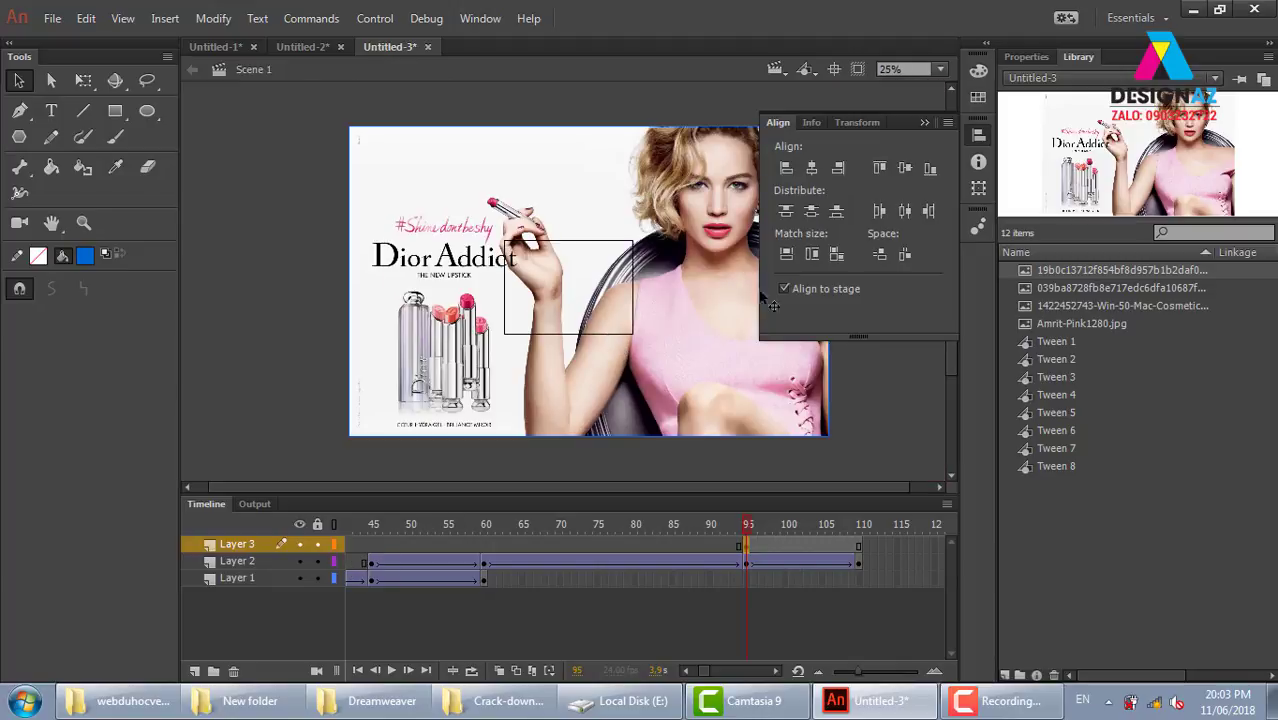
{"action": "left_click", "coordinate": [787, 255]}
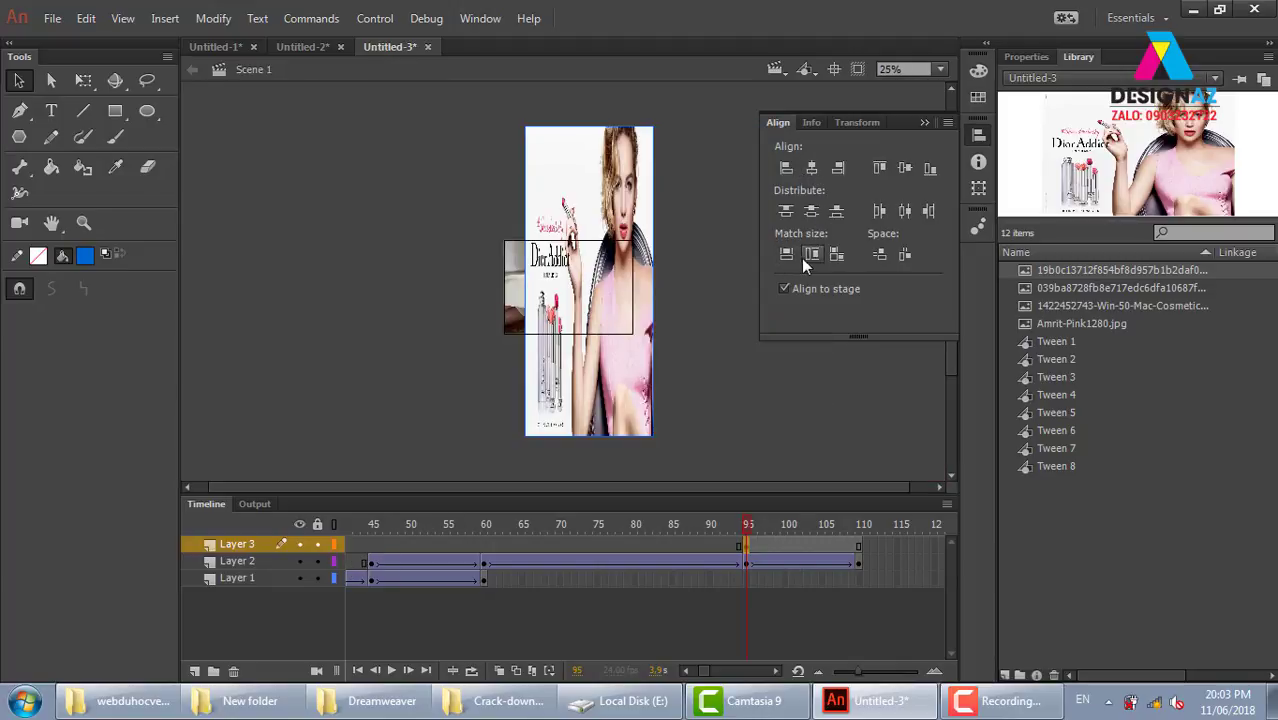
{"action": "left_click", "coordinate": [812, 168]}
{"action": "left_click", "coordinate": [904, 168]}
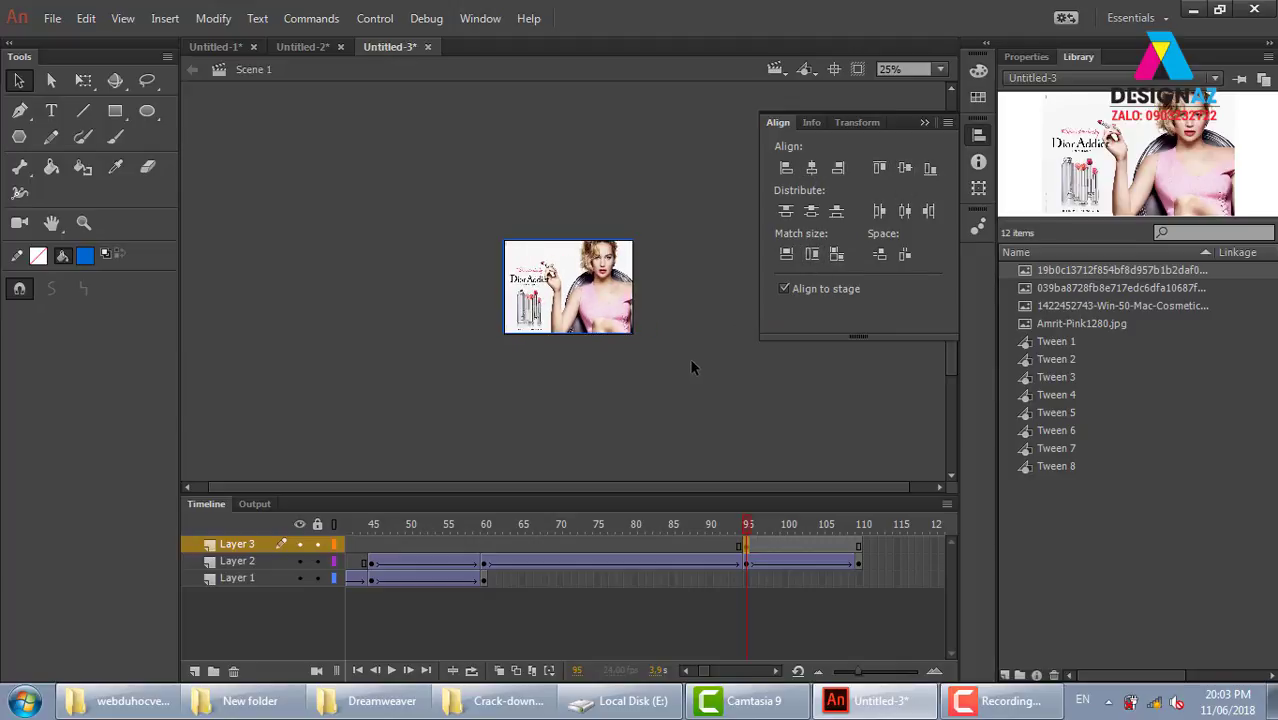
Step: Extend Layer 3 with frames through 144 and a keyframe at frame 160
{"action": "key", "text": "ctrl+equal"}
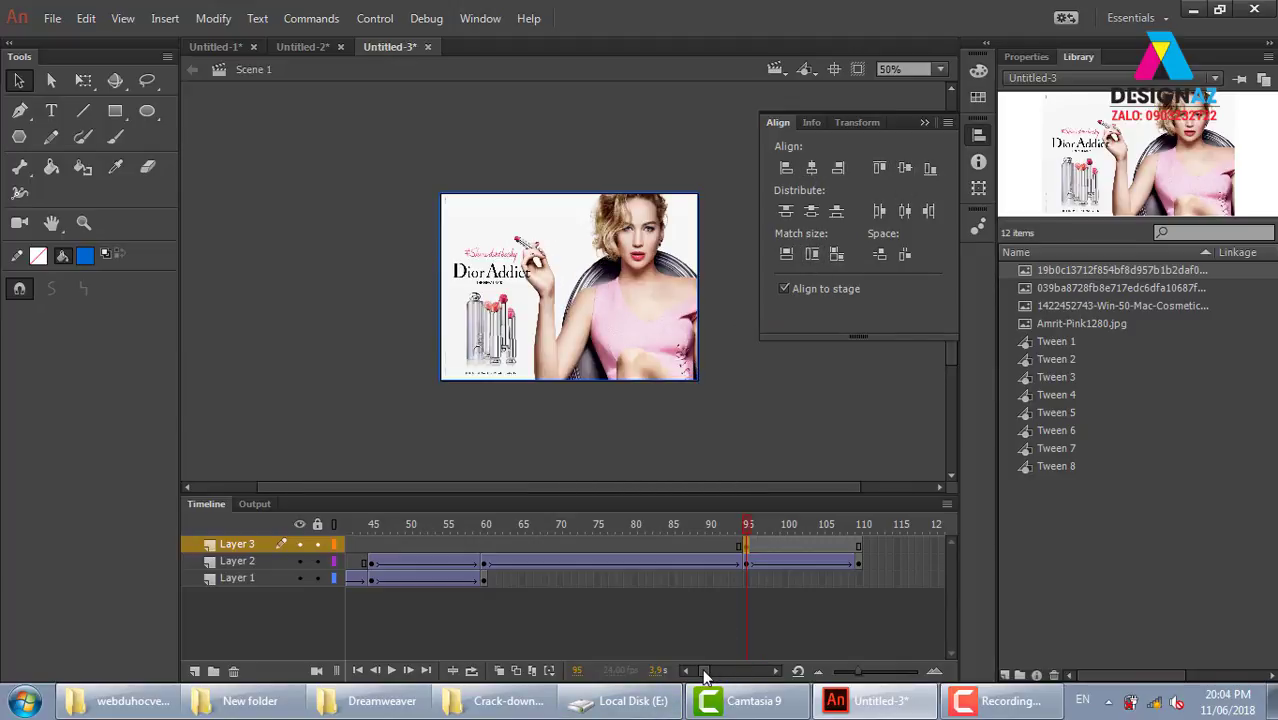
{"action": "key", "text": "ctrl+k"}
{"action": "left_click_drag", "start_coordinate": [705, 671], "coordinate": [710, 671]}
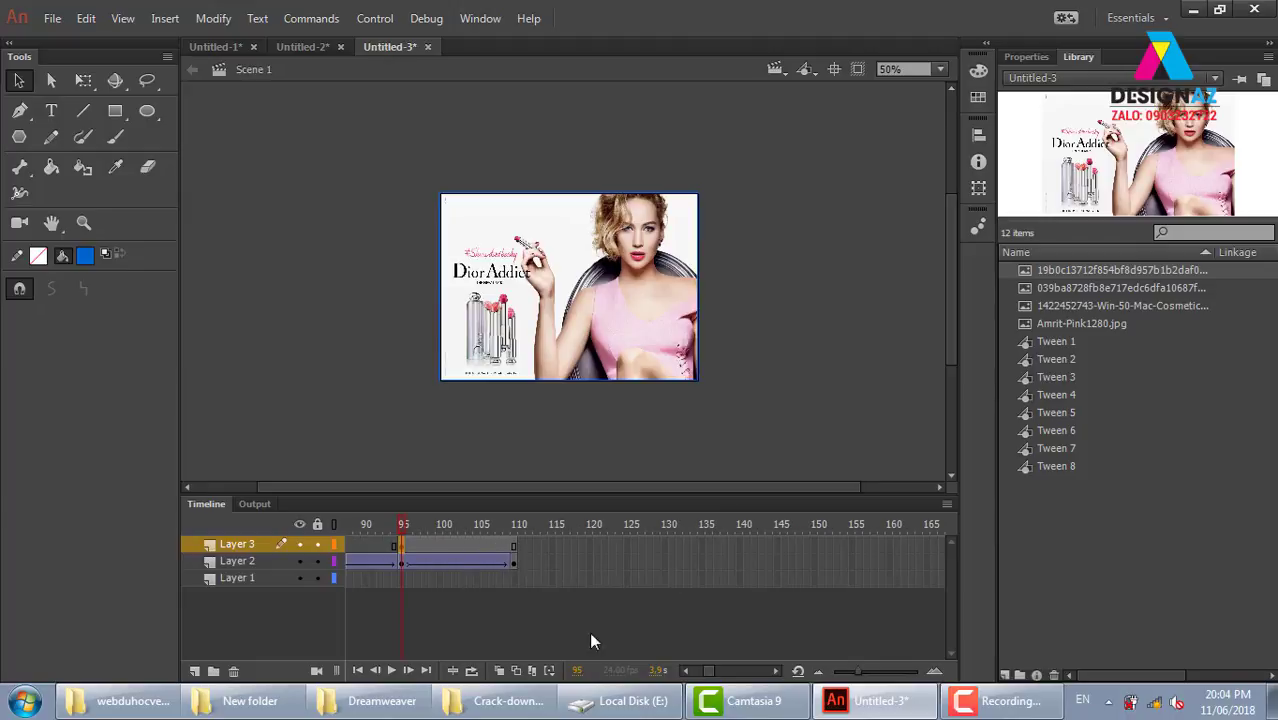
{"action": "left_click", "coordinate": [516, 544]}
{"action": "left_click", "coordinate": [770, 546]}
{"action": "key", "text": "F5"}
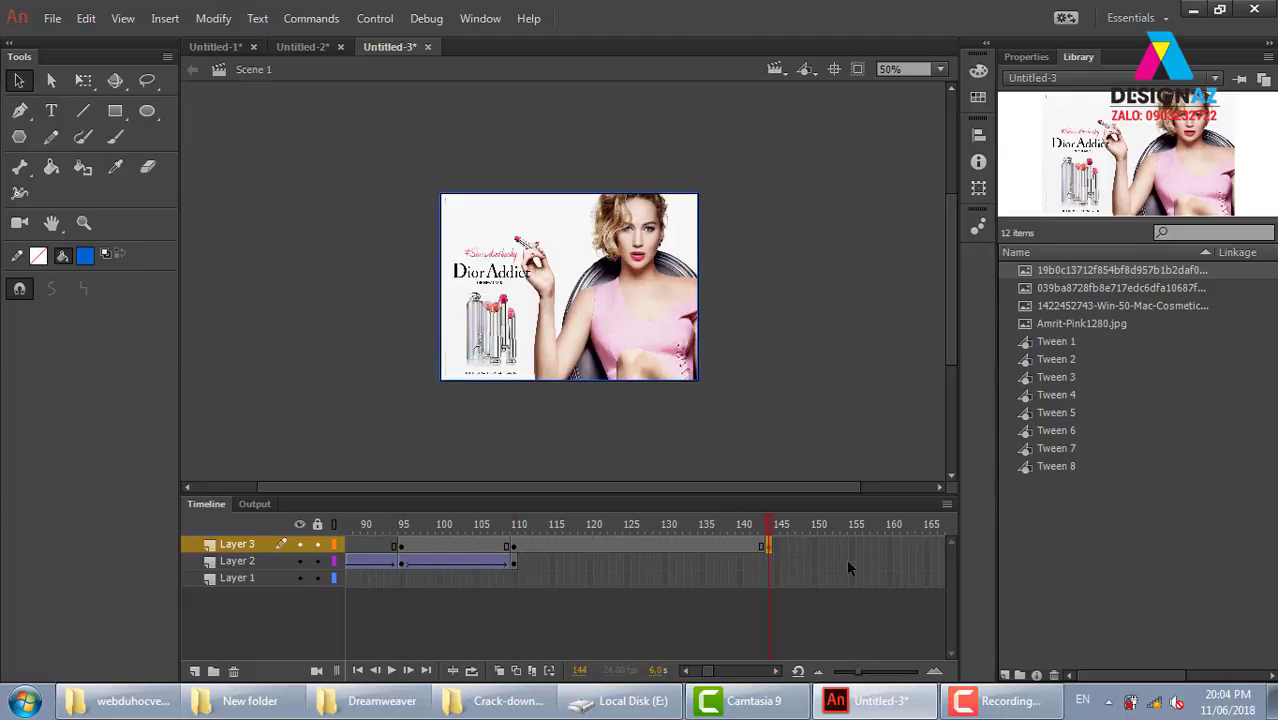
{"action": "left_click", "coordinate": [886, 546]}
{"action": "key", "text": "F6"}
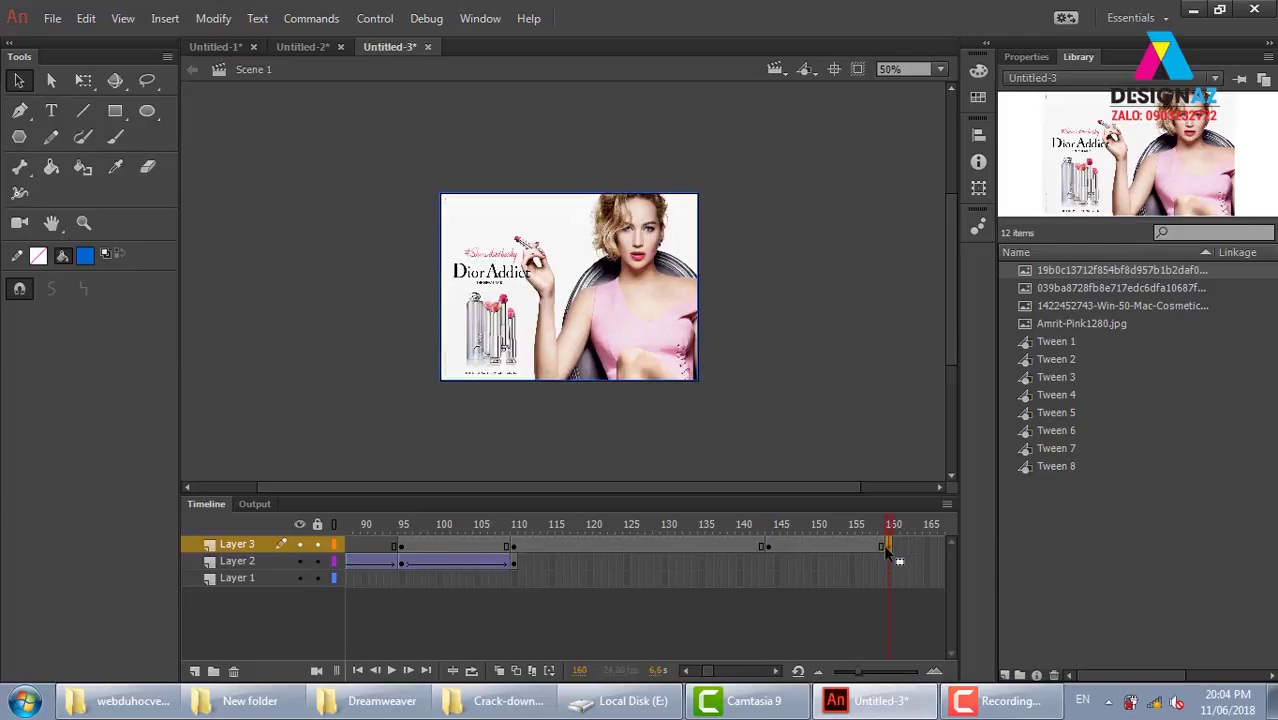
Step: Create classic tweens on all three Layer 3 spans
{"action": "right_click", "coordinate": [478, 546]}
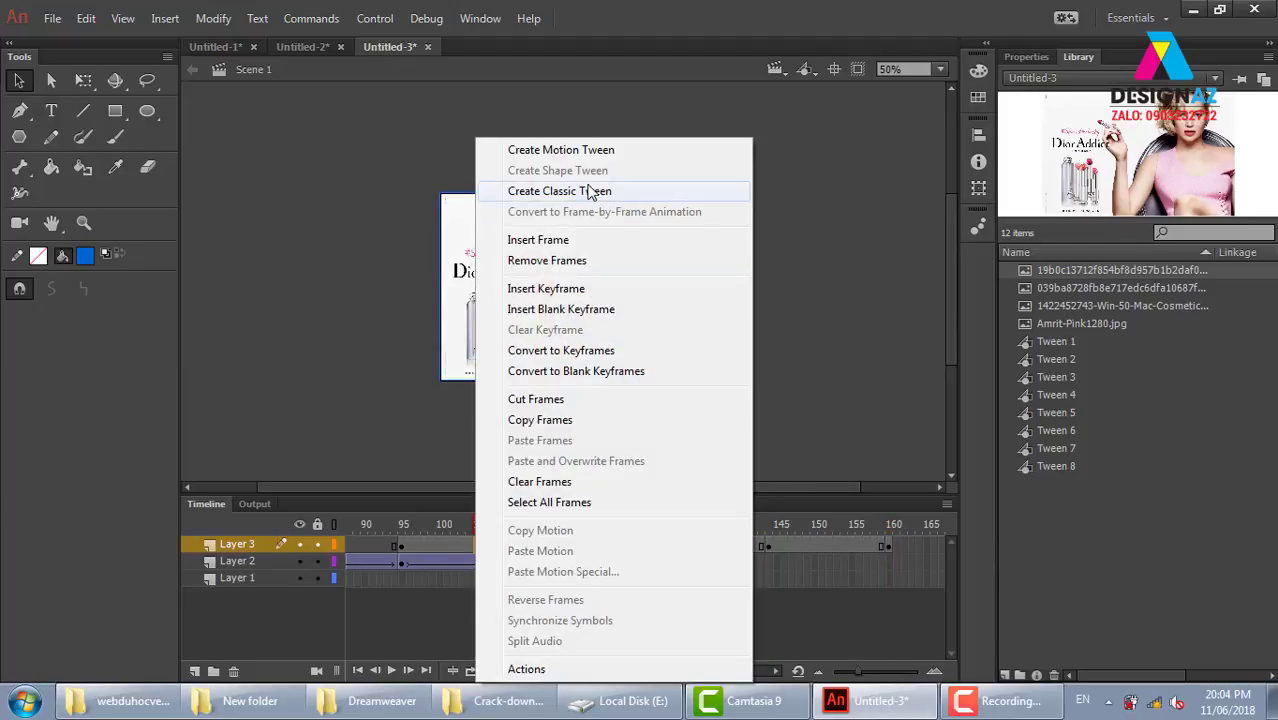
{"action": "left_click", "coordinate": [560, 191]}
{"action": "right_click", "coordinate": [594, 546]}
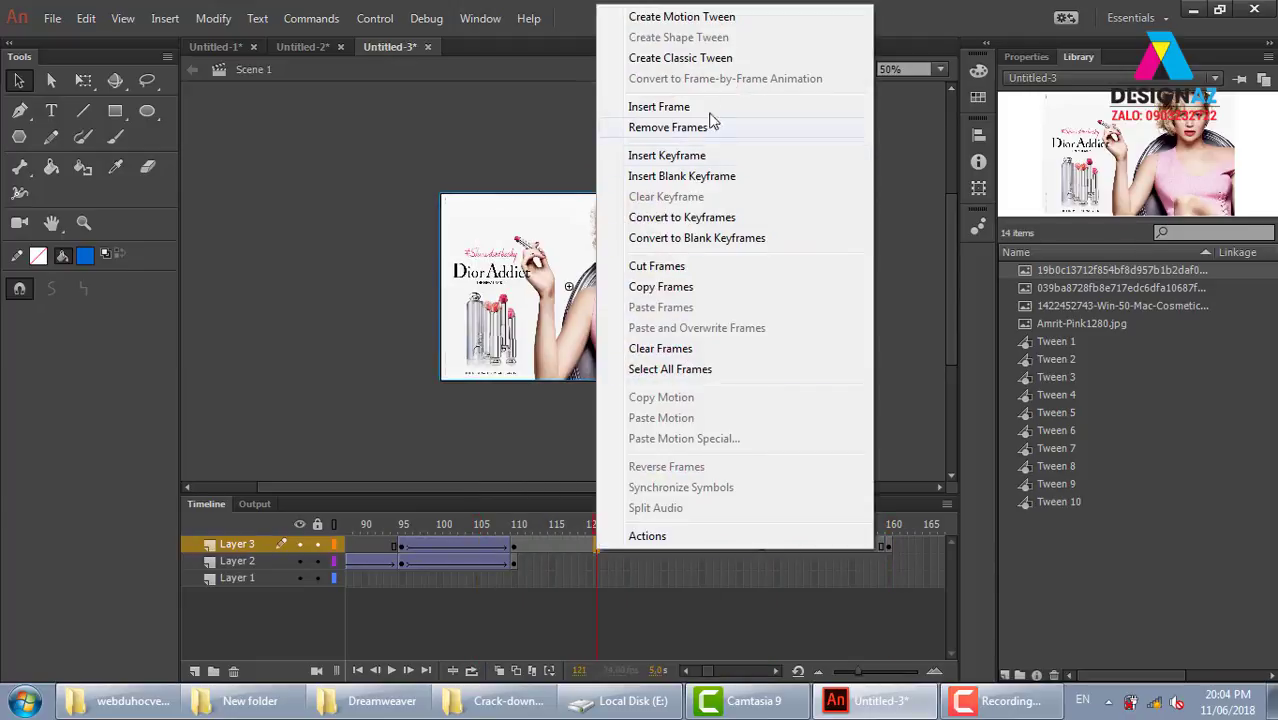
{"action": "left_click", "coordinate": [710, 57]}
{"action": "right_click", "coordinate": [844, 547]}
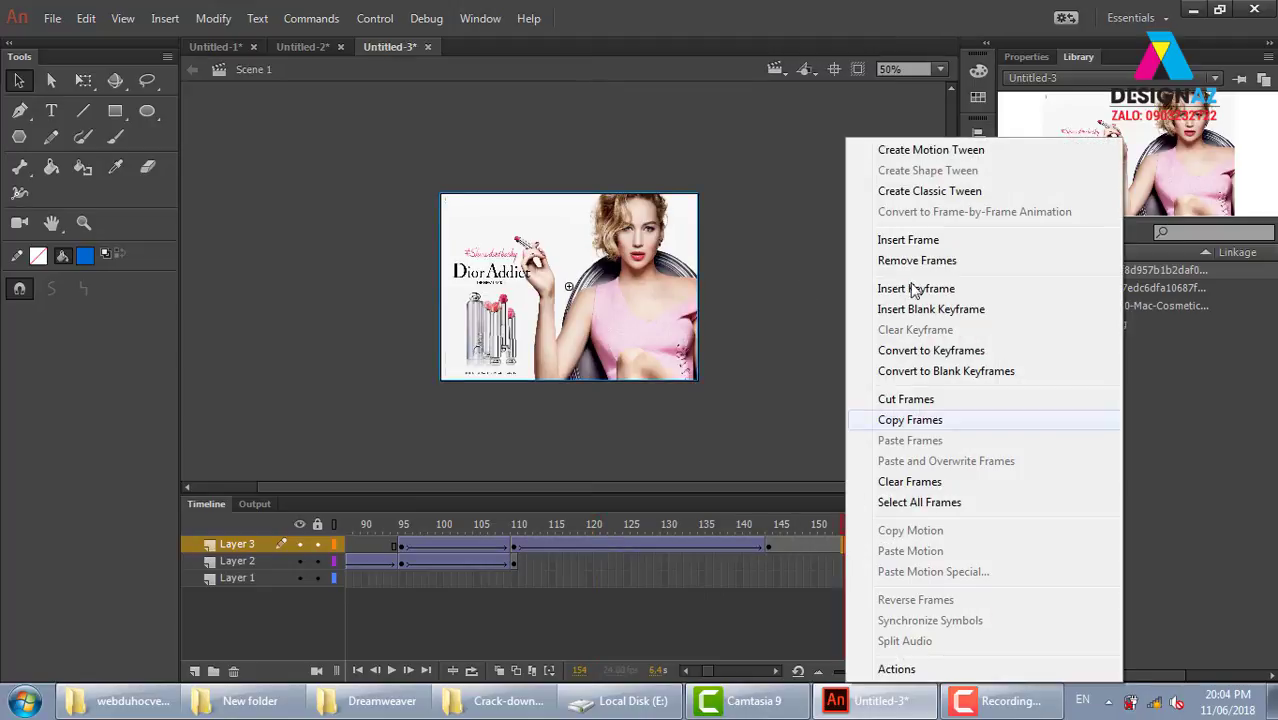
{"action": "left_click", "coordinate": [945, 192]}
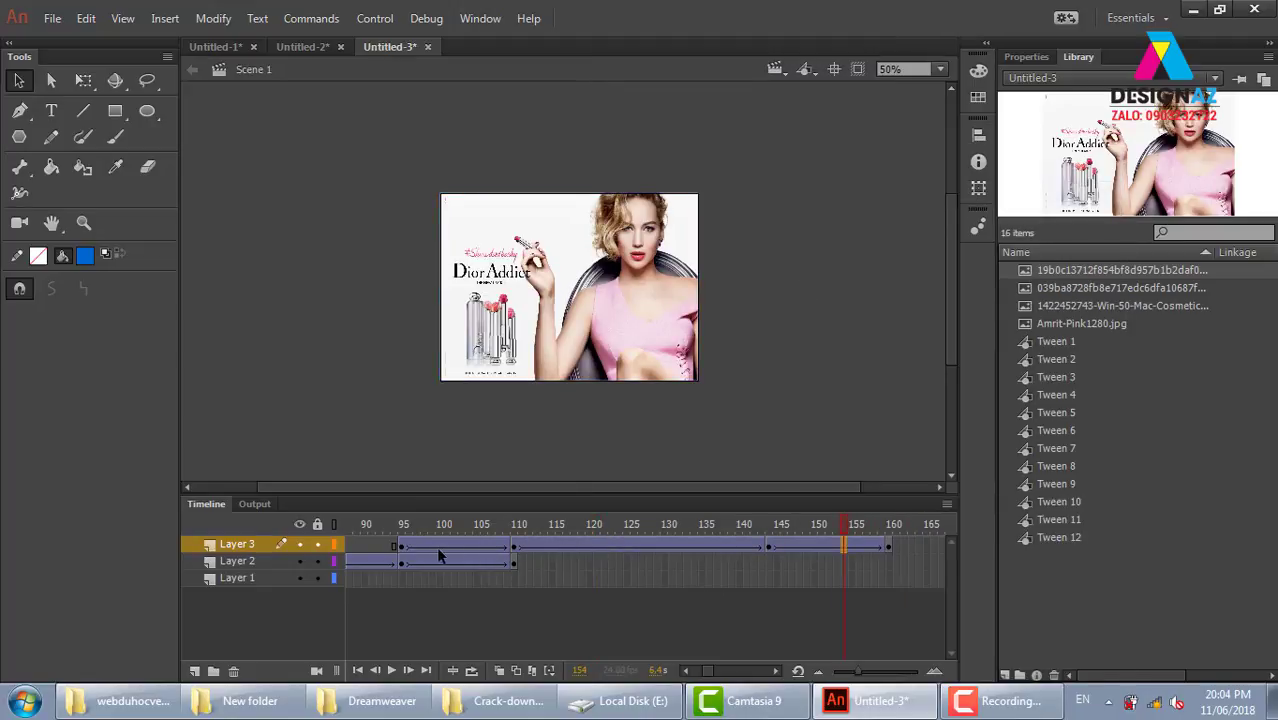
Step: Set the Dior Addict image to Alpha 0% at frames 95 and 160
{"action": "left_click", "coordinate": [402, 546]}
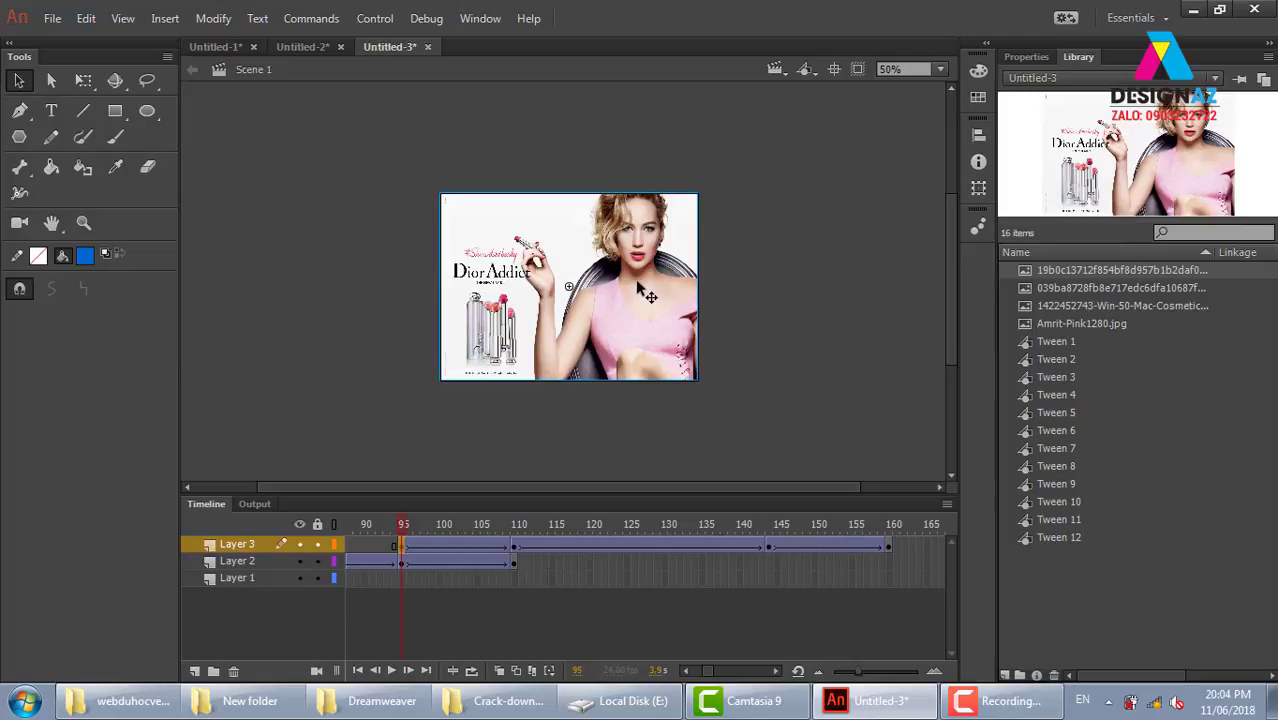
{"action": "left_click", "coordinate": [1027, 57]}
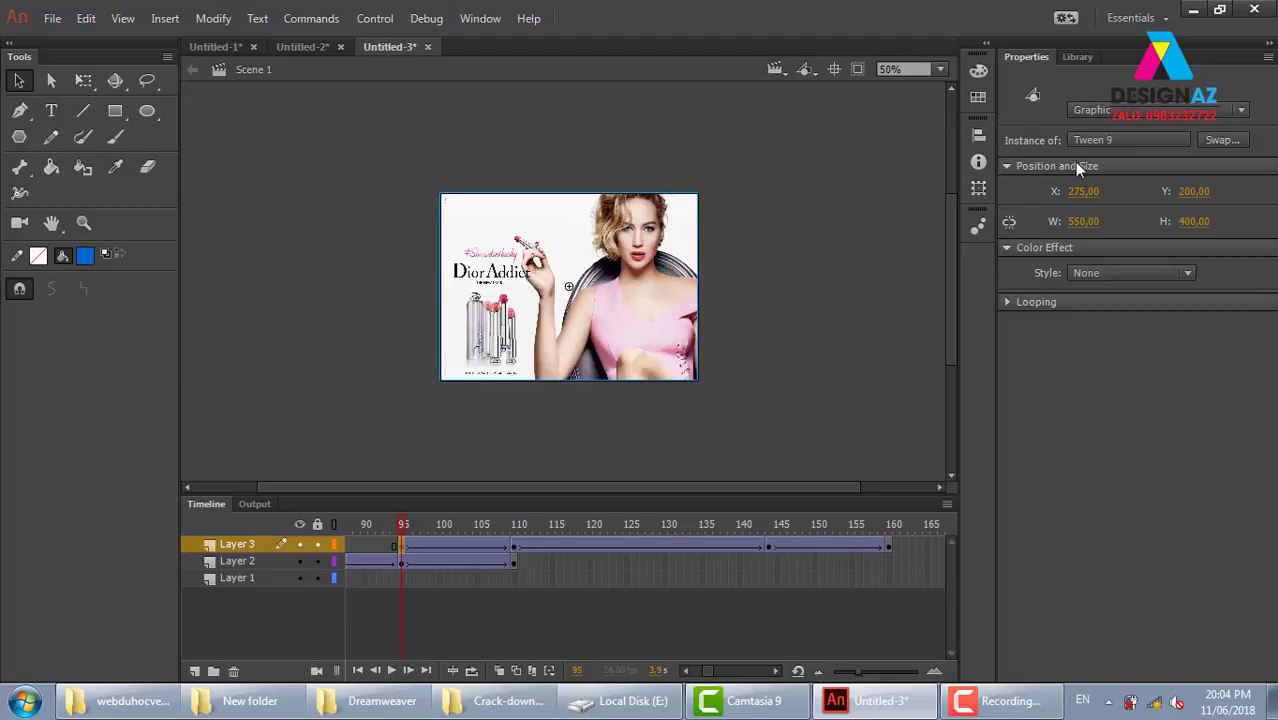
{"action": "left_click", "coordinate": [1124, 275]}
{"action": "left_click", "coordinate": [1118, 374]}
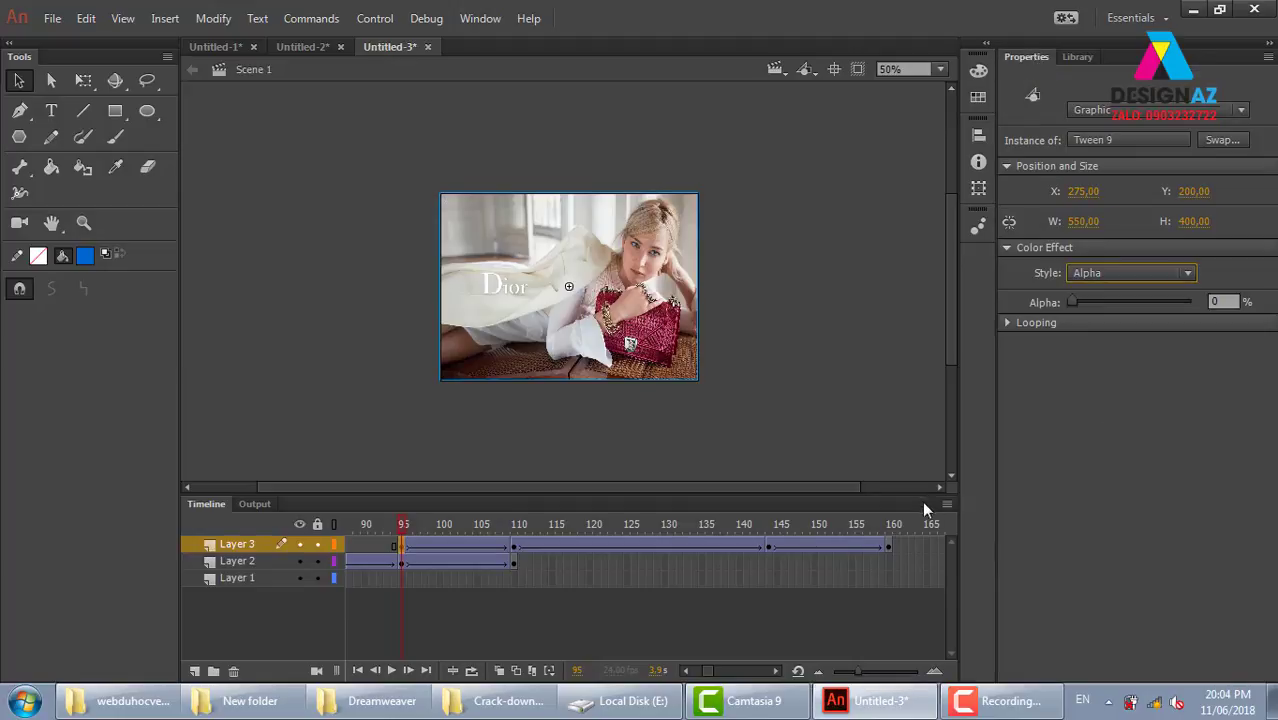
{"action": "left_click", "coordinate": [890, 547]}
{"action": "left_click", "coordinate": [649, 272]}
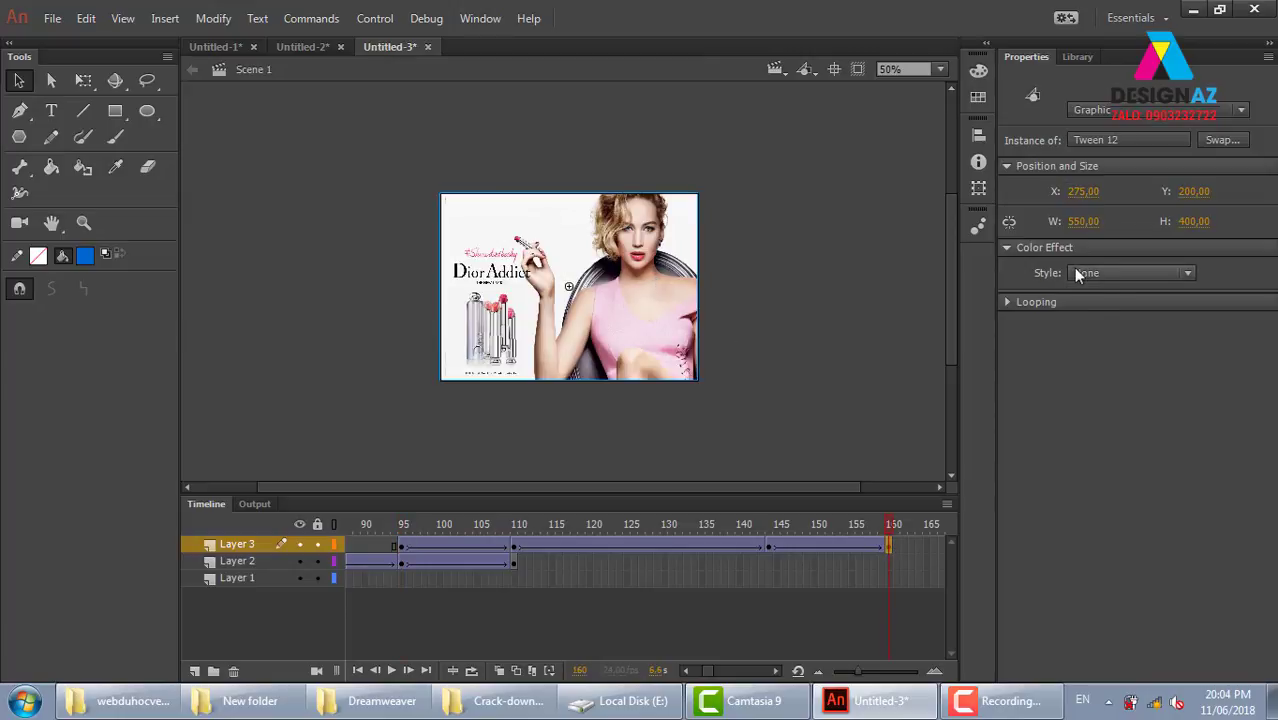
{"action": "left_click", "coordinate": [1110, 276]}
{"action": "left_click", "coordinate": [1116, 374]}
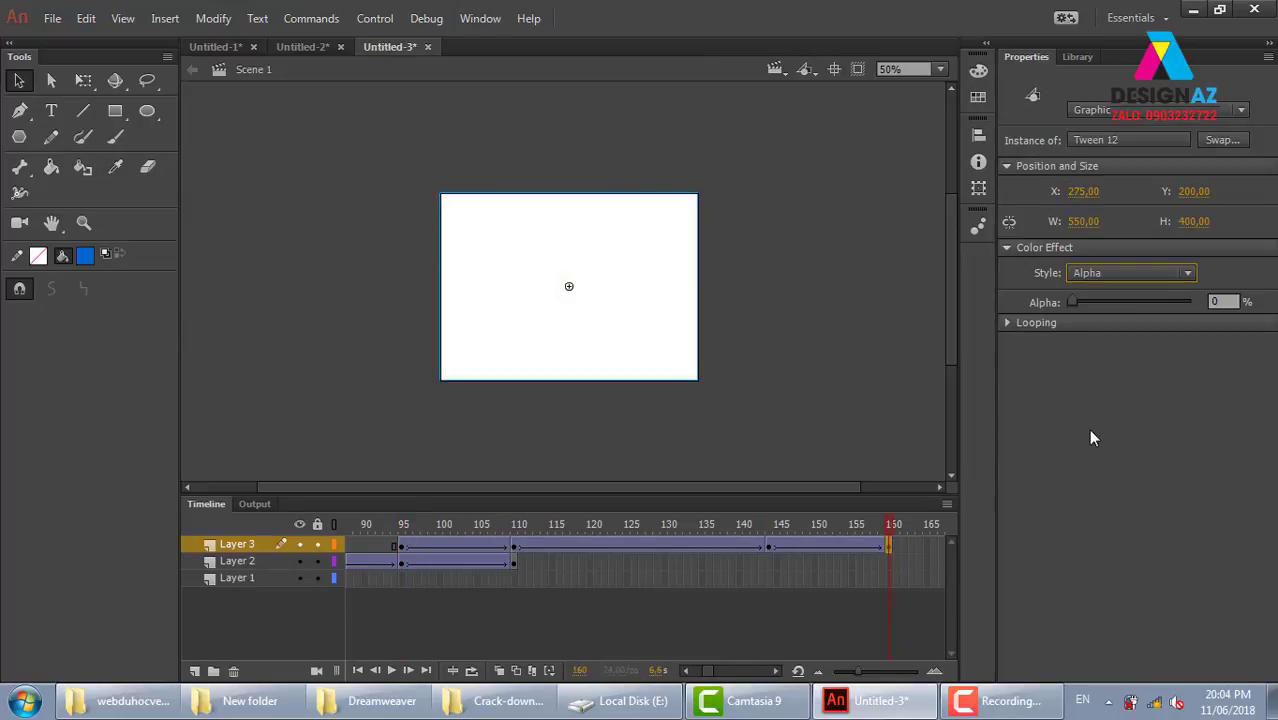
Step: Test the movie, close the preview, and scroll the timeline back toward frame 1
{"action": "key", "text": "ctrl+Return"}
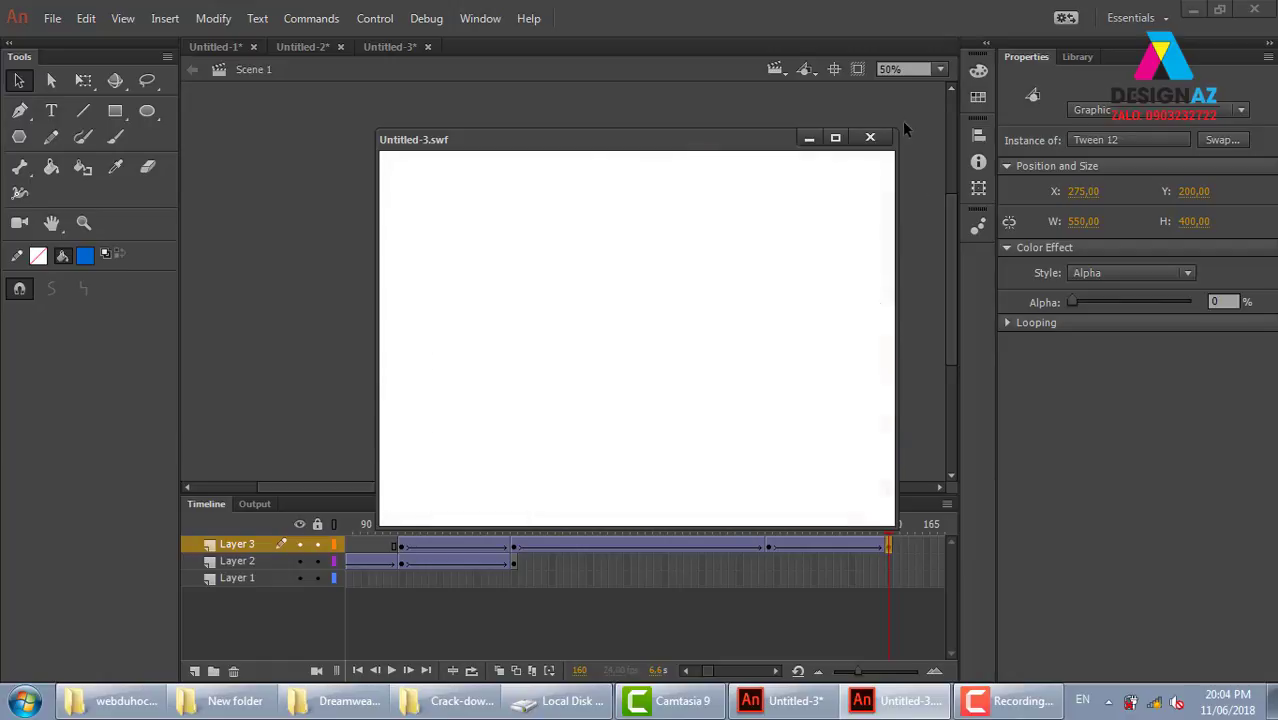
{"action": "left_click", "coordinate": [870, 137]}
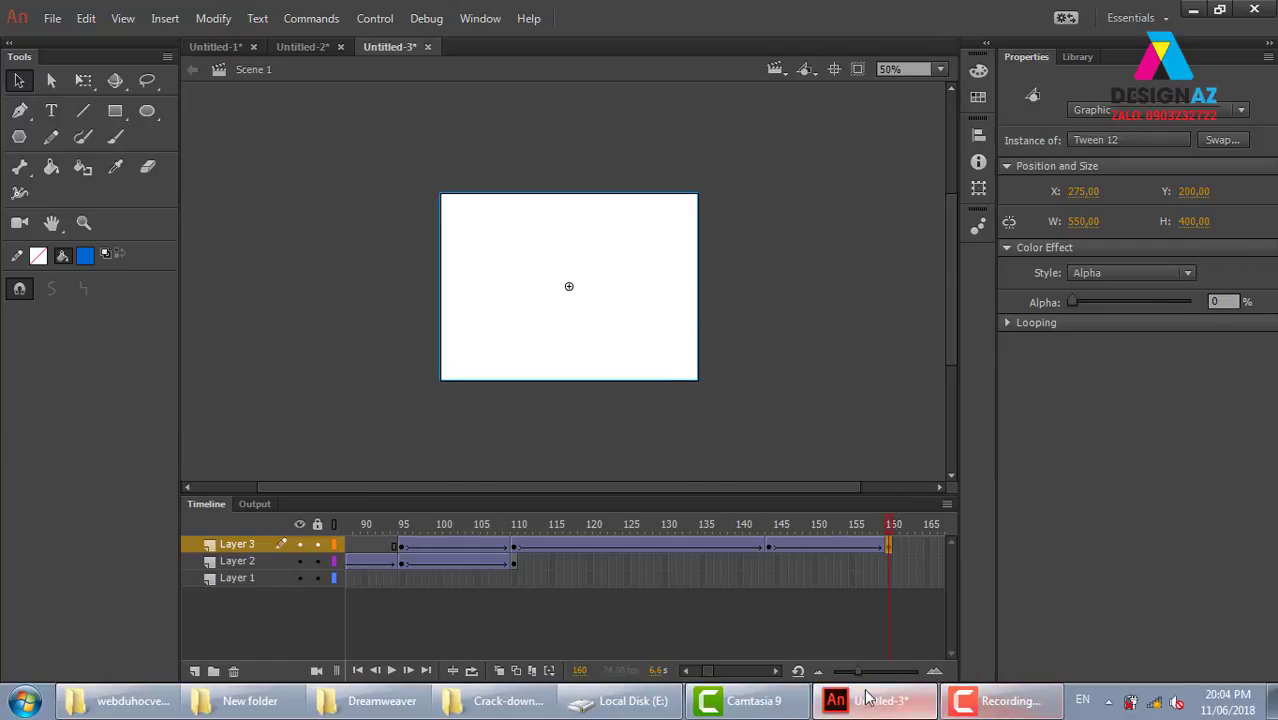
{"action": "left_click_drag", "start_coordinate": [709, 671], "coordinate": [690, 678]}
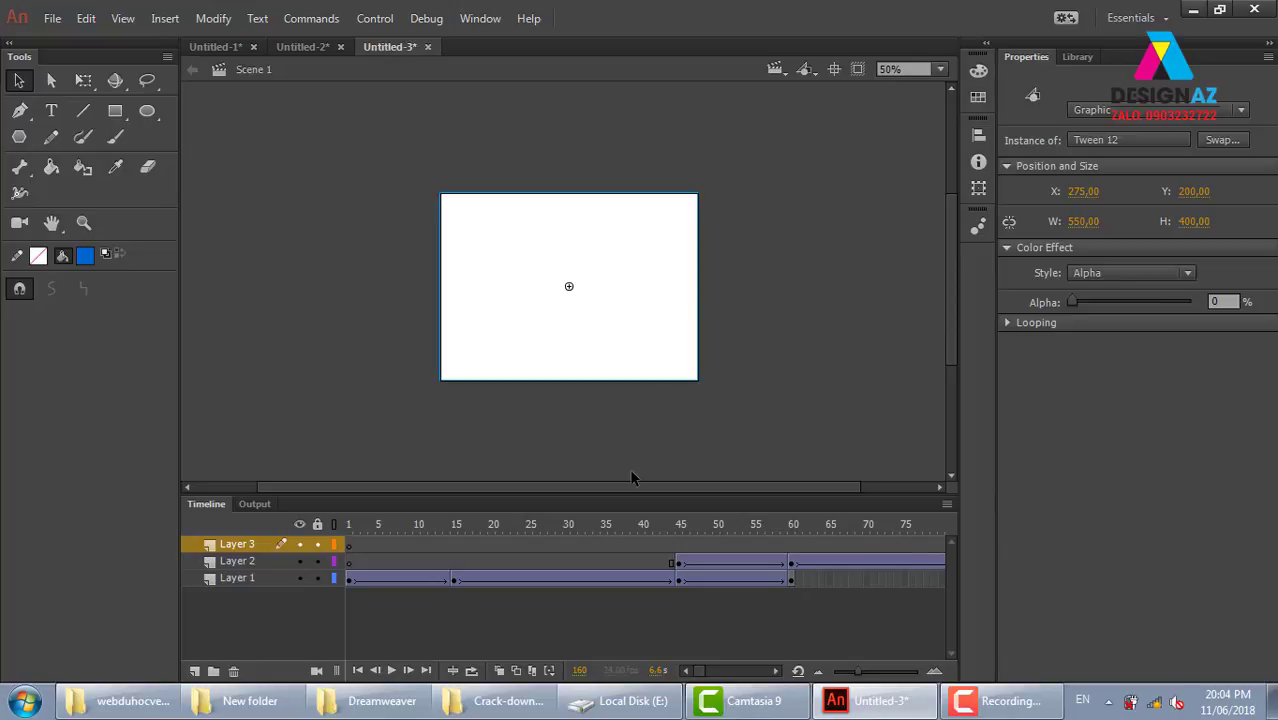
Step: Scale Layer 1's transparent frame-1 image up evenly to 894 × 650
{"action": "left_click", "coordinate": [348, 579]}
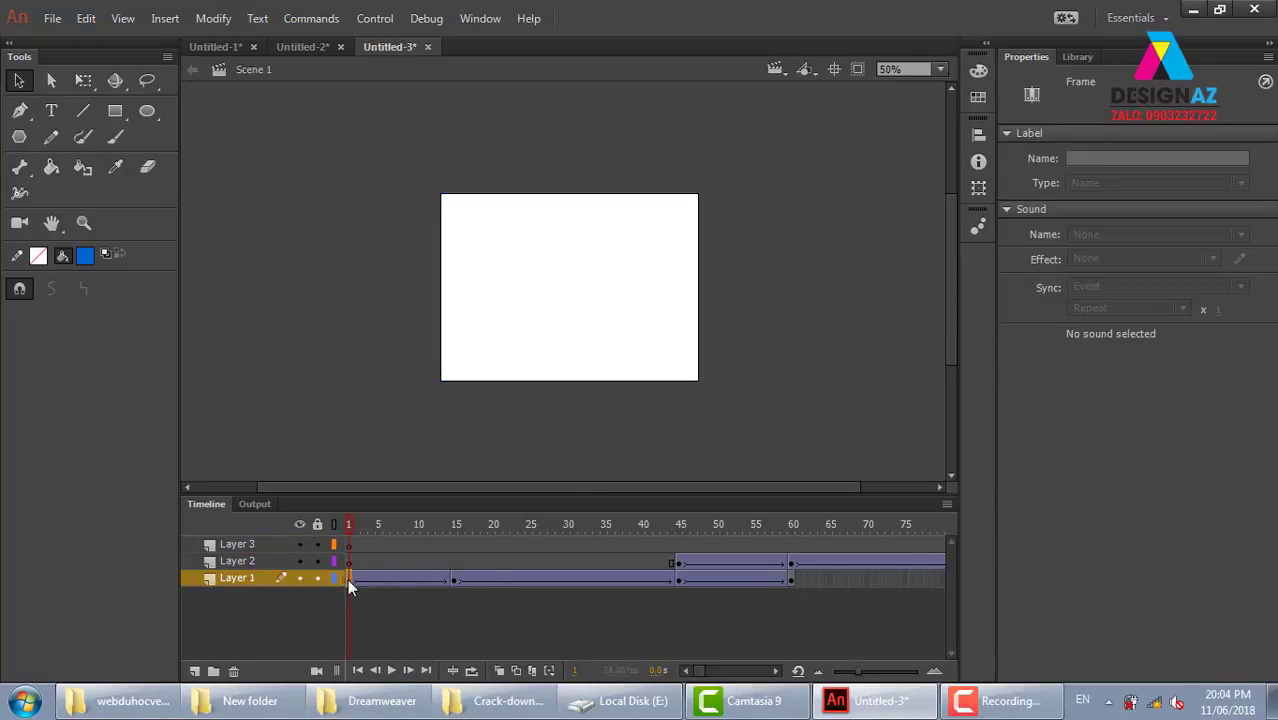
{"action": "left_click", "coordinate": [634, 250]}
{"action": "key", "text": "q"}
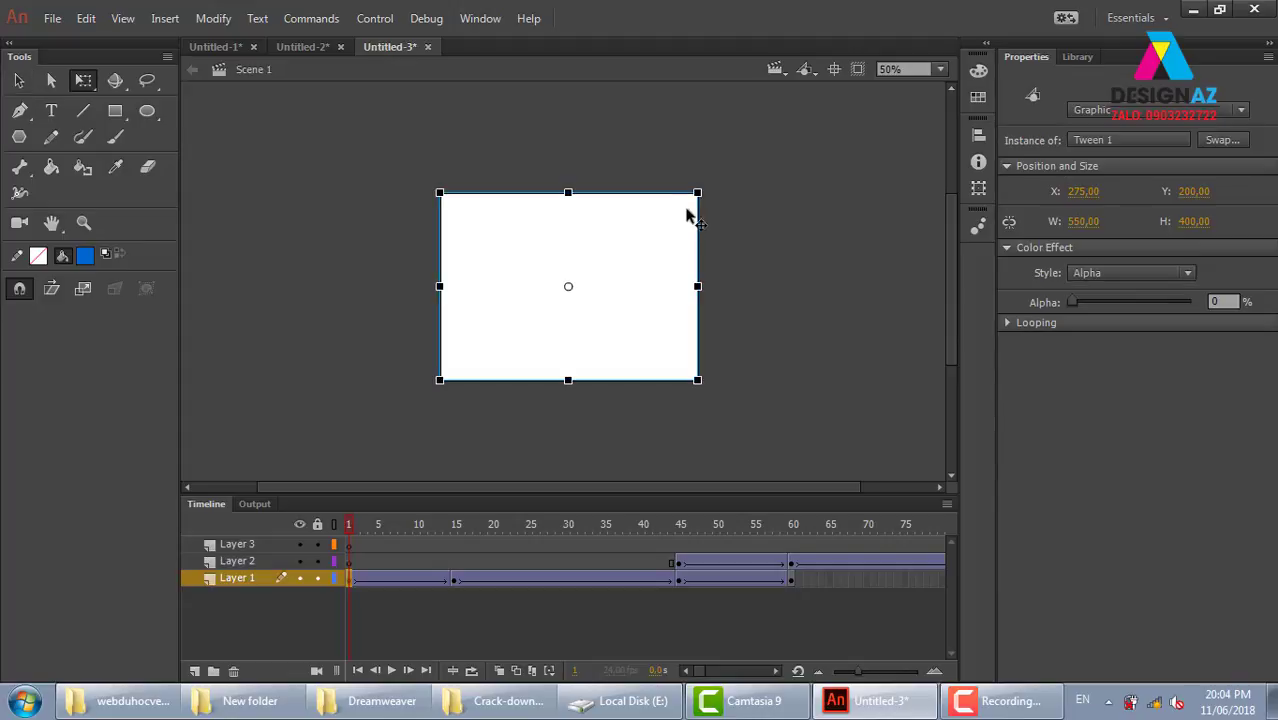
{"action": "left_click_drag", "start_coordinate": [698, 193], "coordinate": [778, 133]}
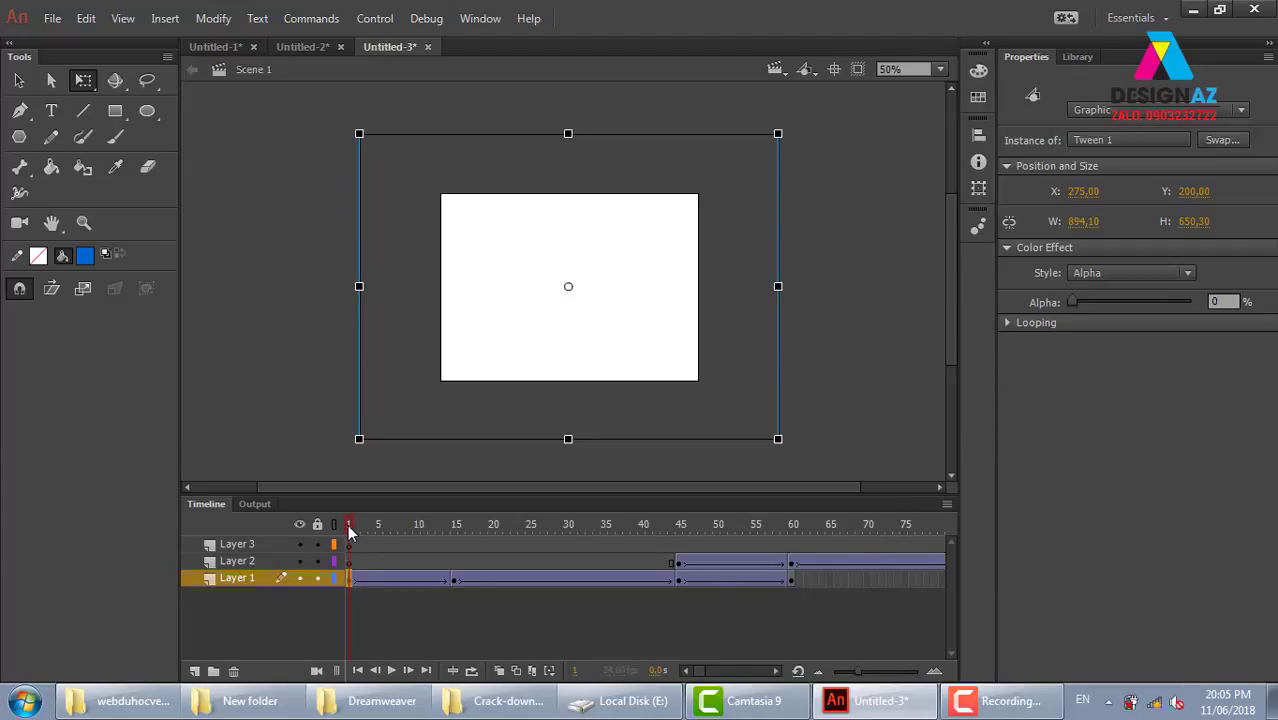
Step: Scrub the zoom fade-in, test the slideshow, then go to frame 60 on Layer 1
{"action": "left_click_drag", "start_coordinate": [349, 527], "coordinate": [406, 527]}
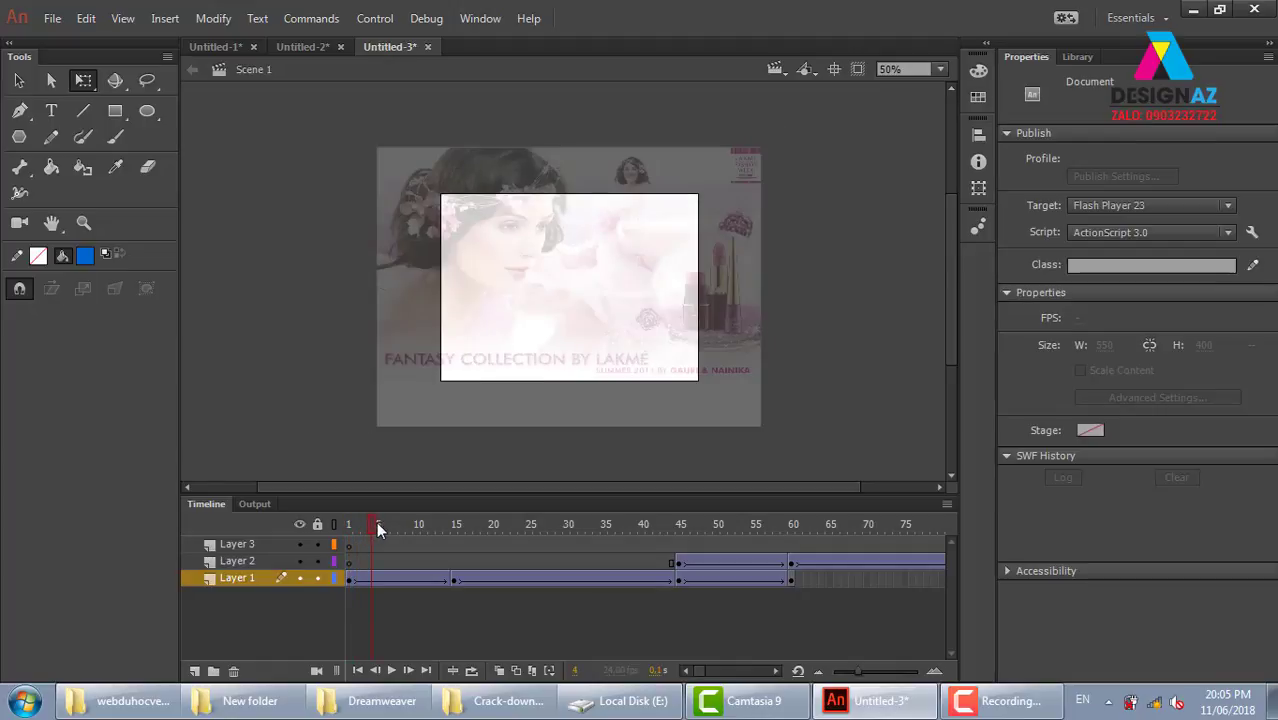
{"action": "left_click_drag", "start_coordinate": [406, 527], "coordinate": [358, 527]}
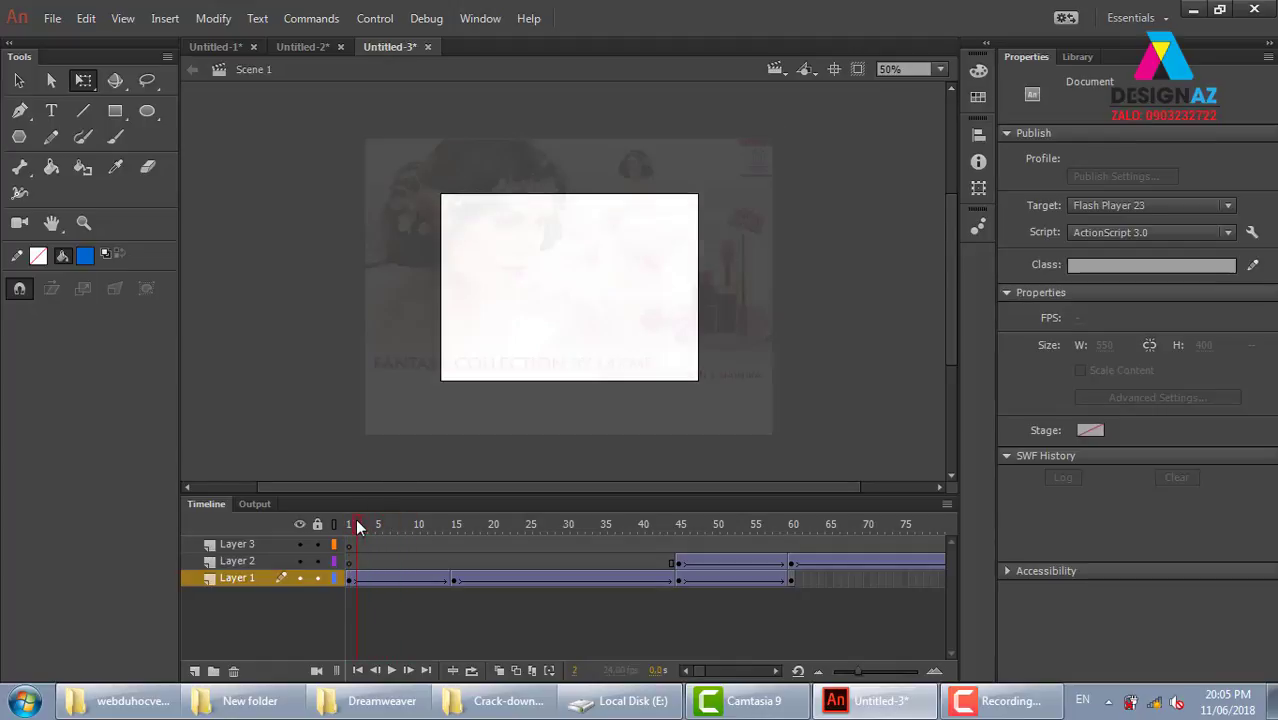
{"action": "key", "text": "ctrl+Return"}
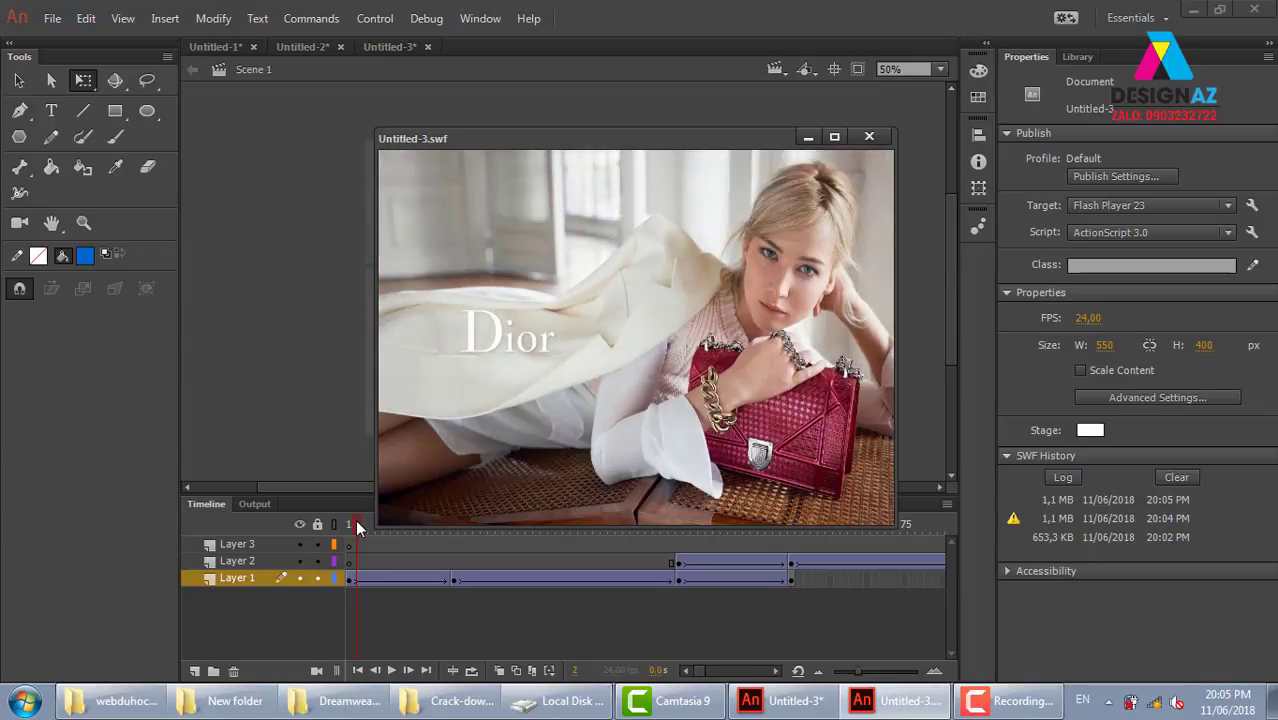
{"action": "left_click", "coordinate": [868, 137]}
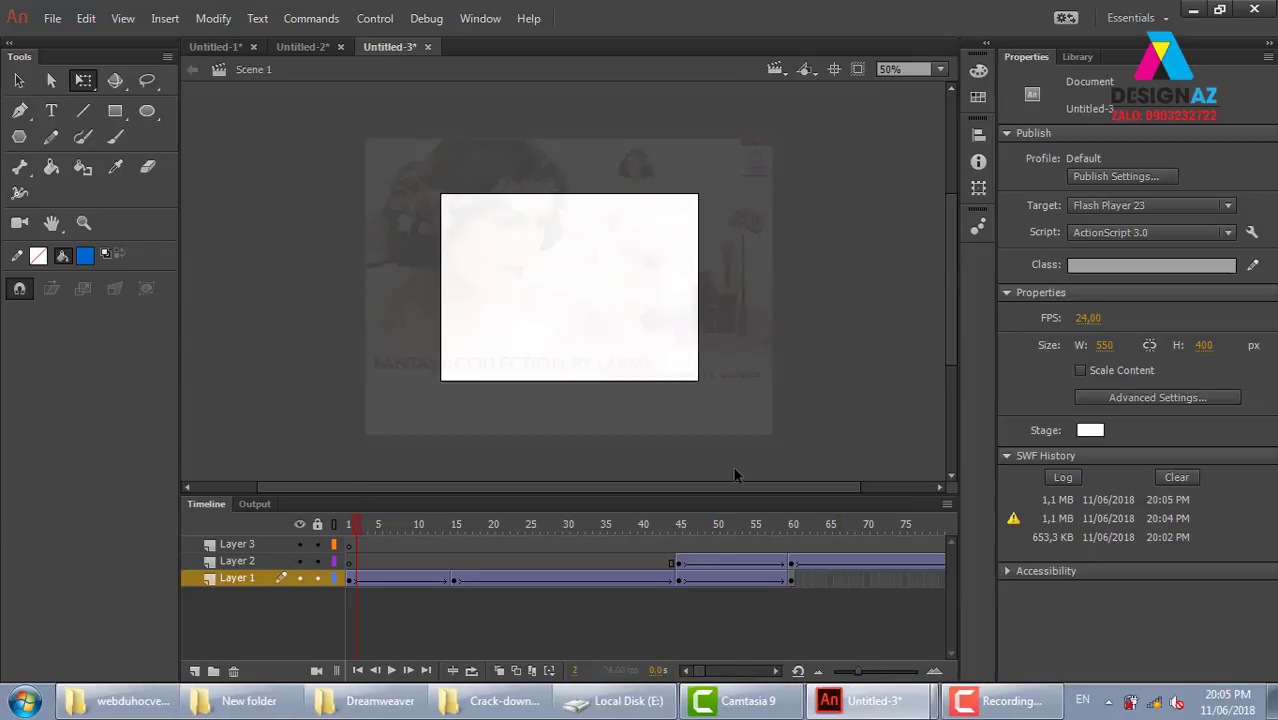
{"action": "left_click", "coordinate": [791, 579]}
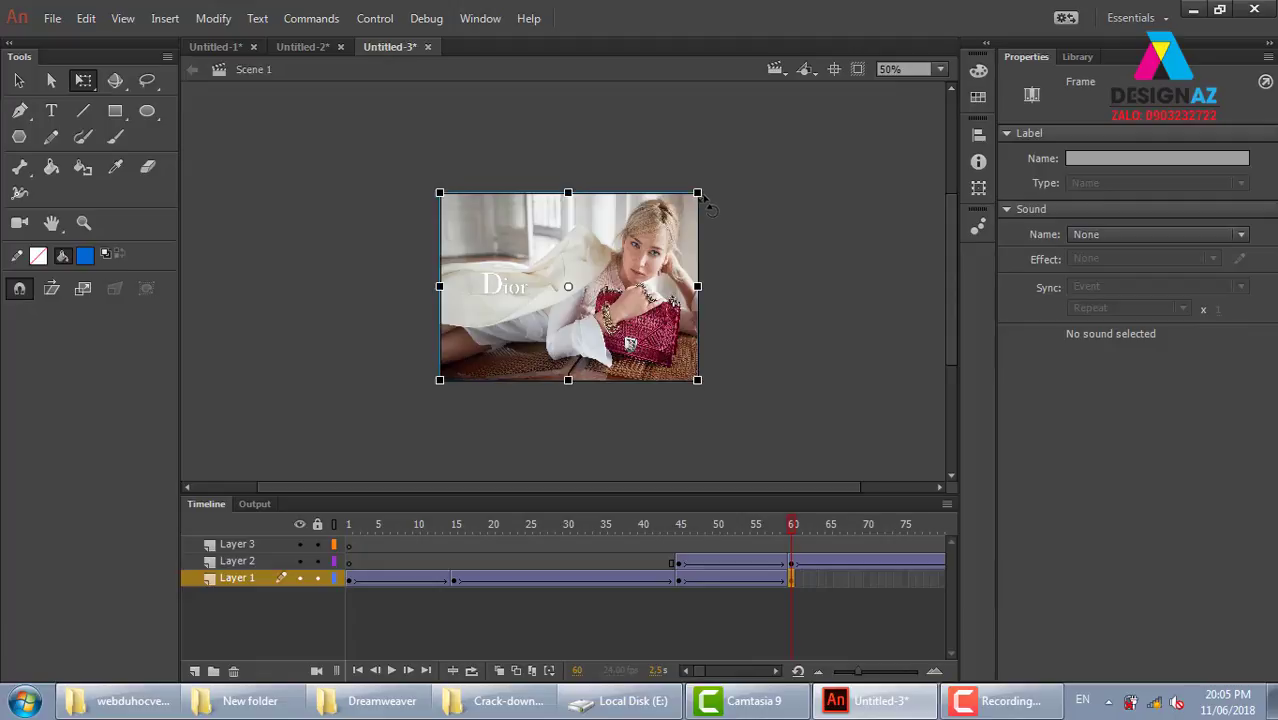
{"action": "left_click", "coordinate": [713, 182]}
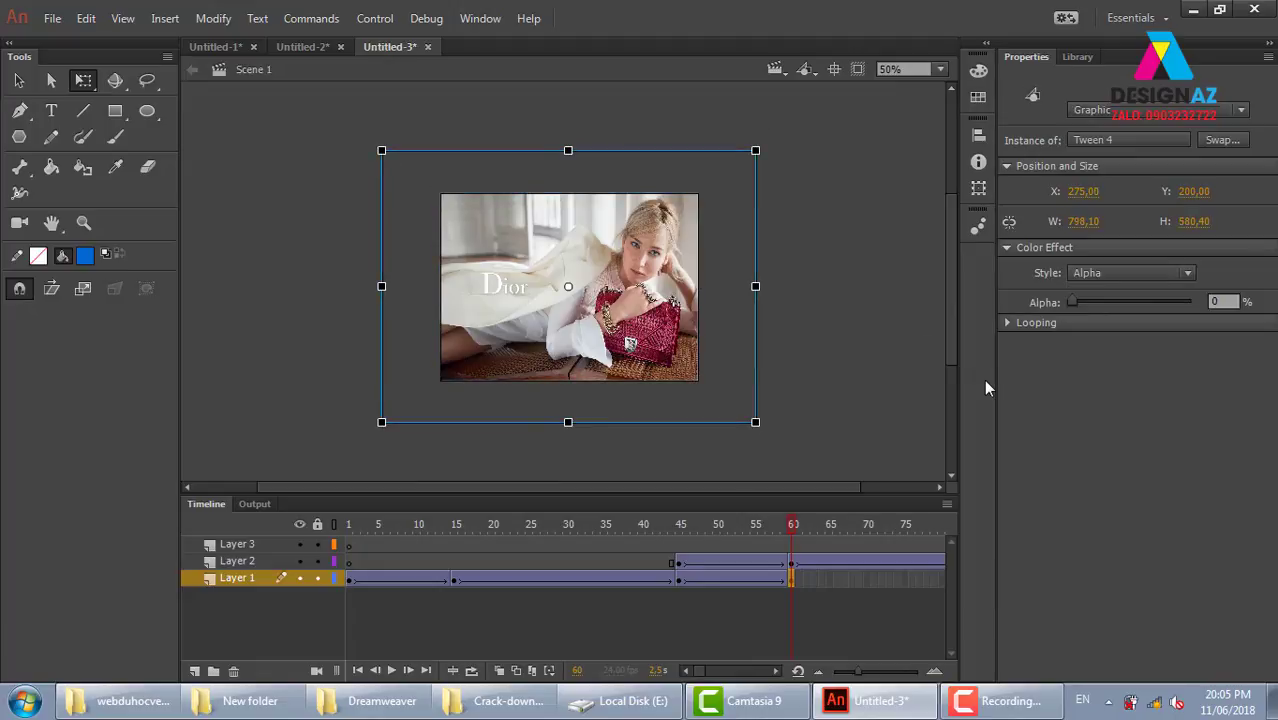
{"action": "key", "text": "ctrl+Return"}
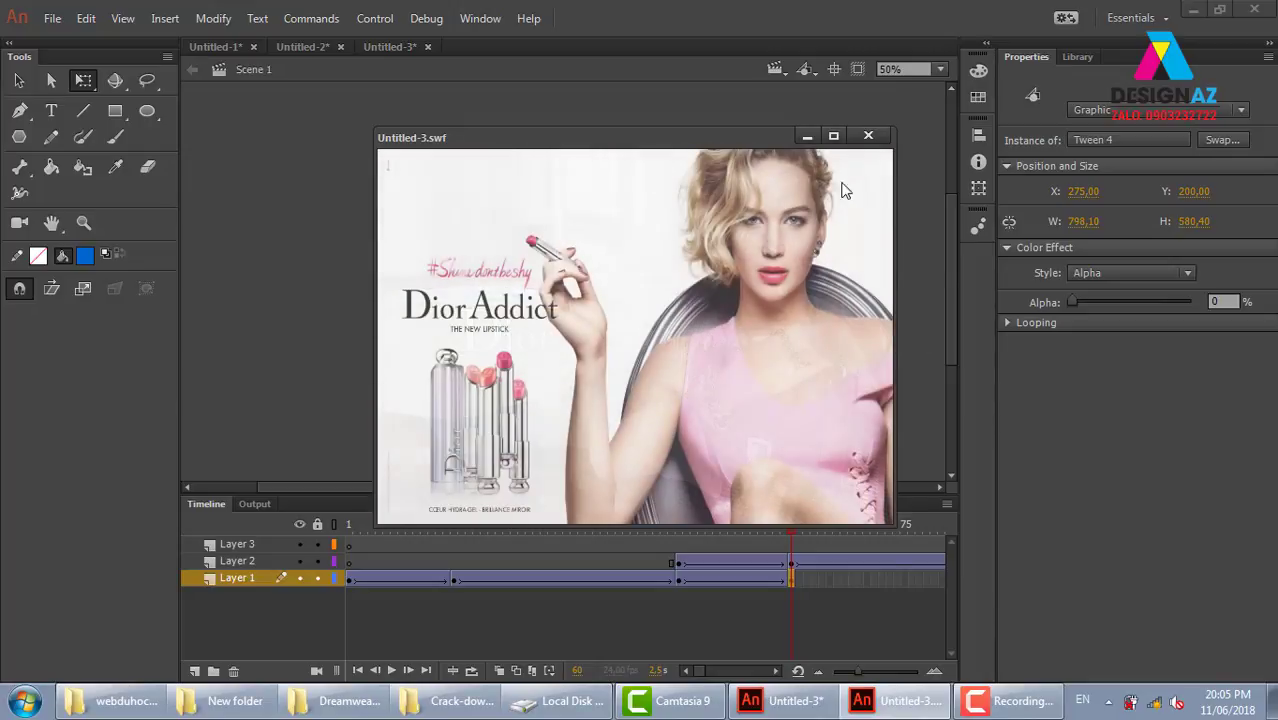
{"action": "left_click", "coordinate": [867, 135]}
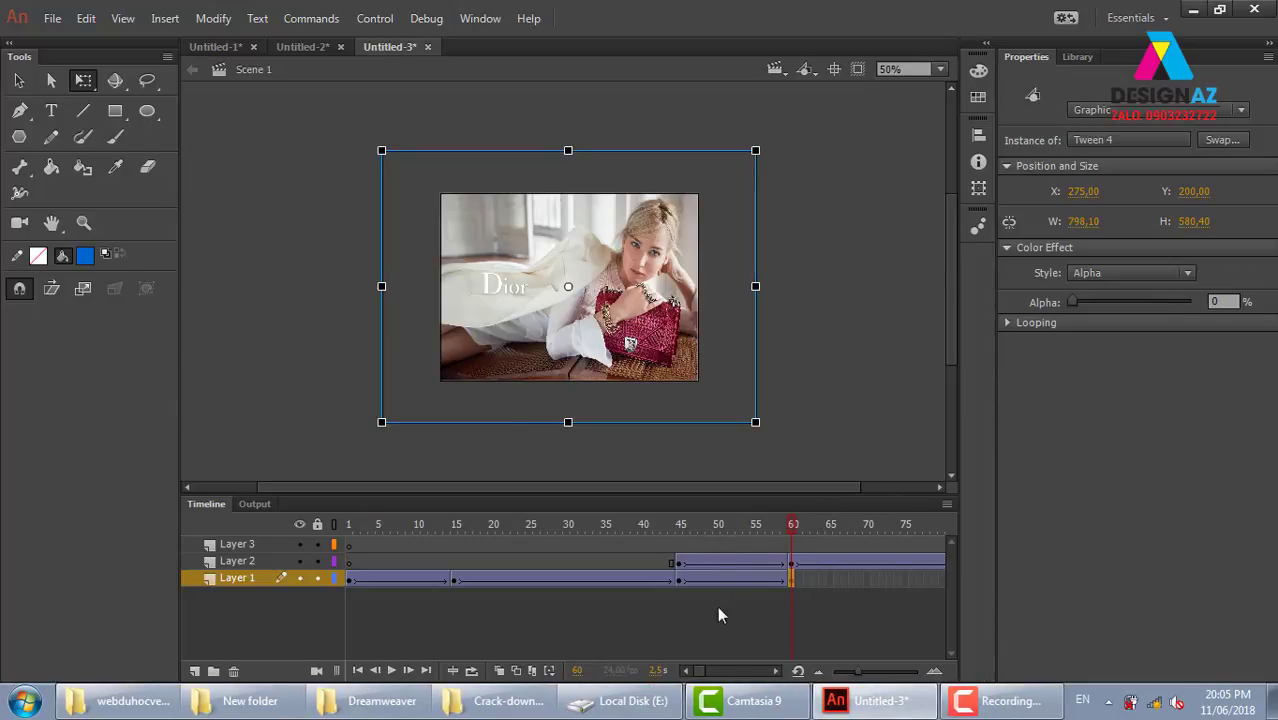
{"action": "left_click", "coordinate": [680, 562]}
{"action": "left_click", "coordinate": [697, 192]}
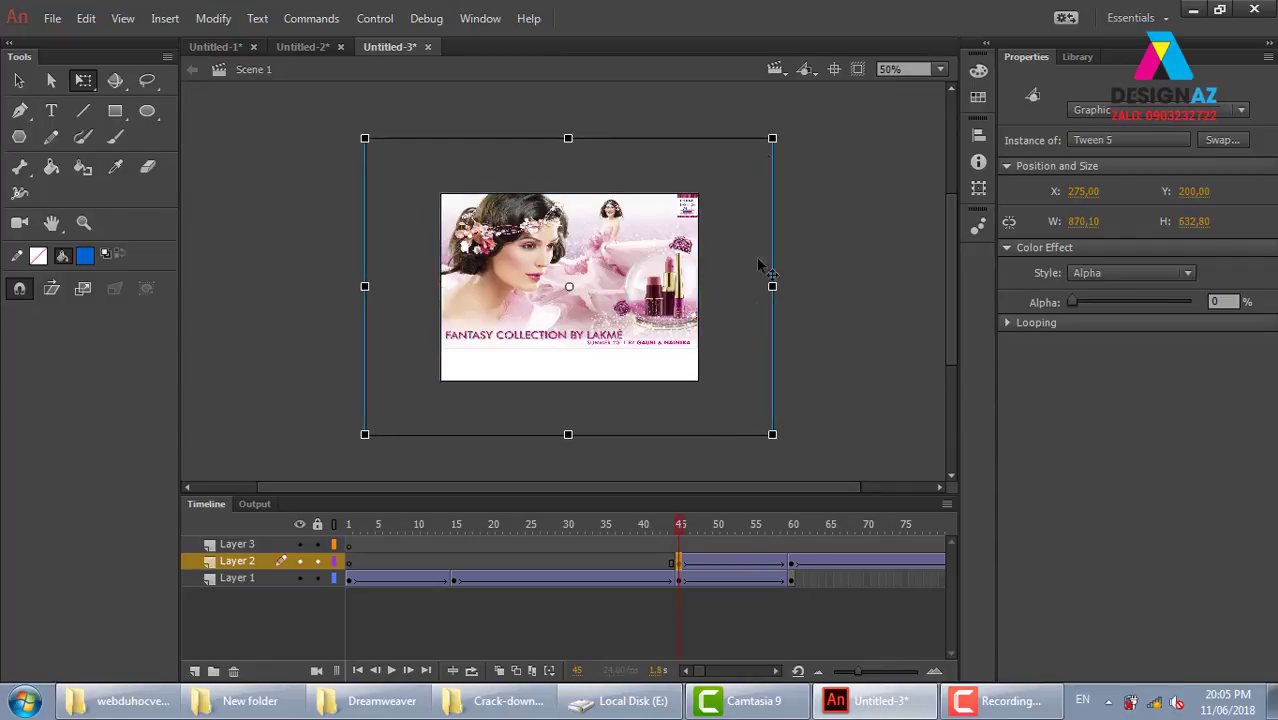
{"action": "left_click_drag", "start_coordinate": [678, 534], "coordinate": [714, 518]}
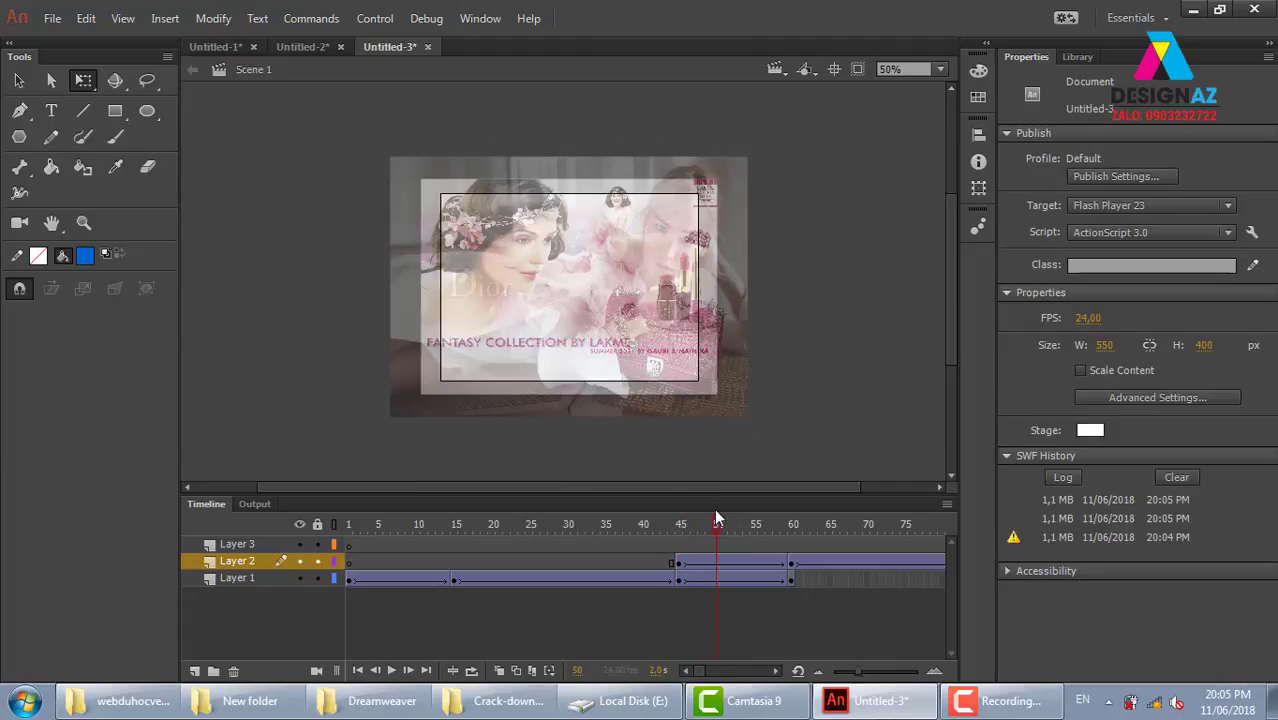
{"action": "key", "text": "ctrl+Return"}
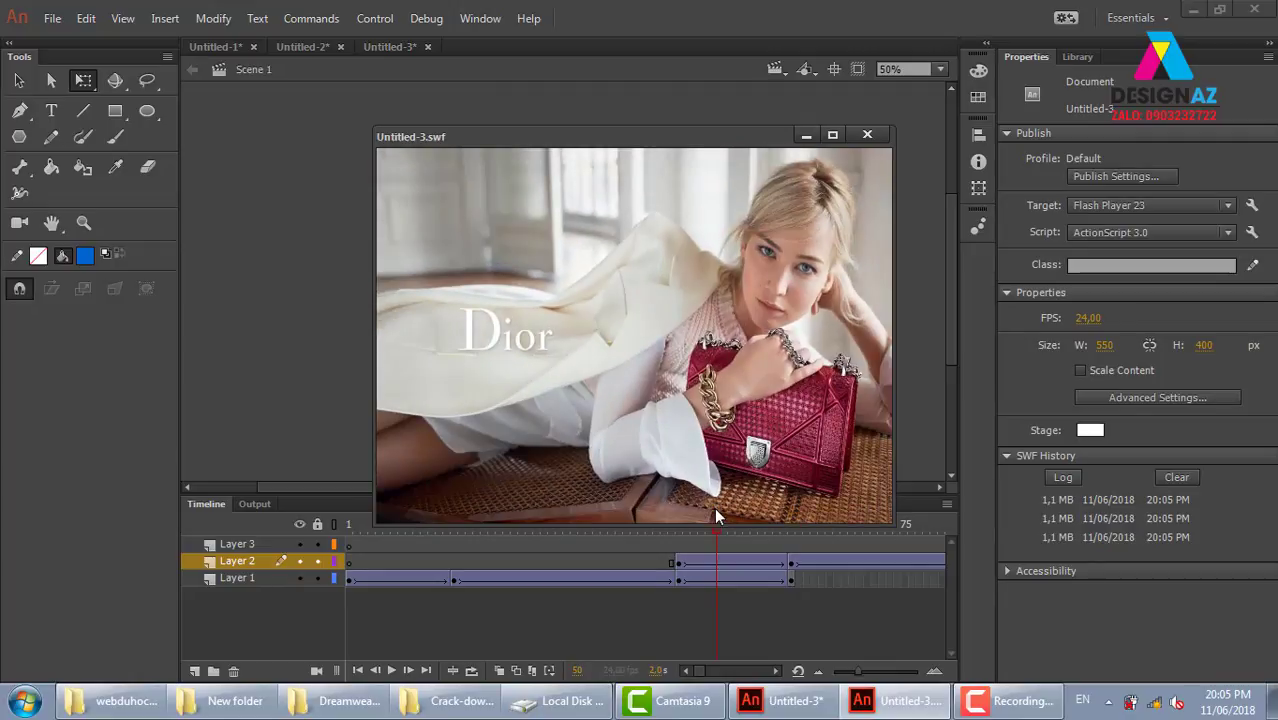
{"action": "left_click", "coordinate": [867, 134]}
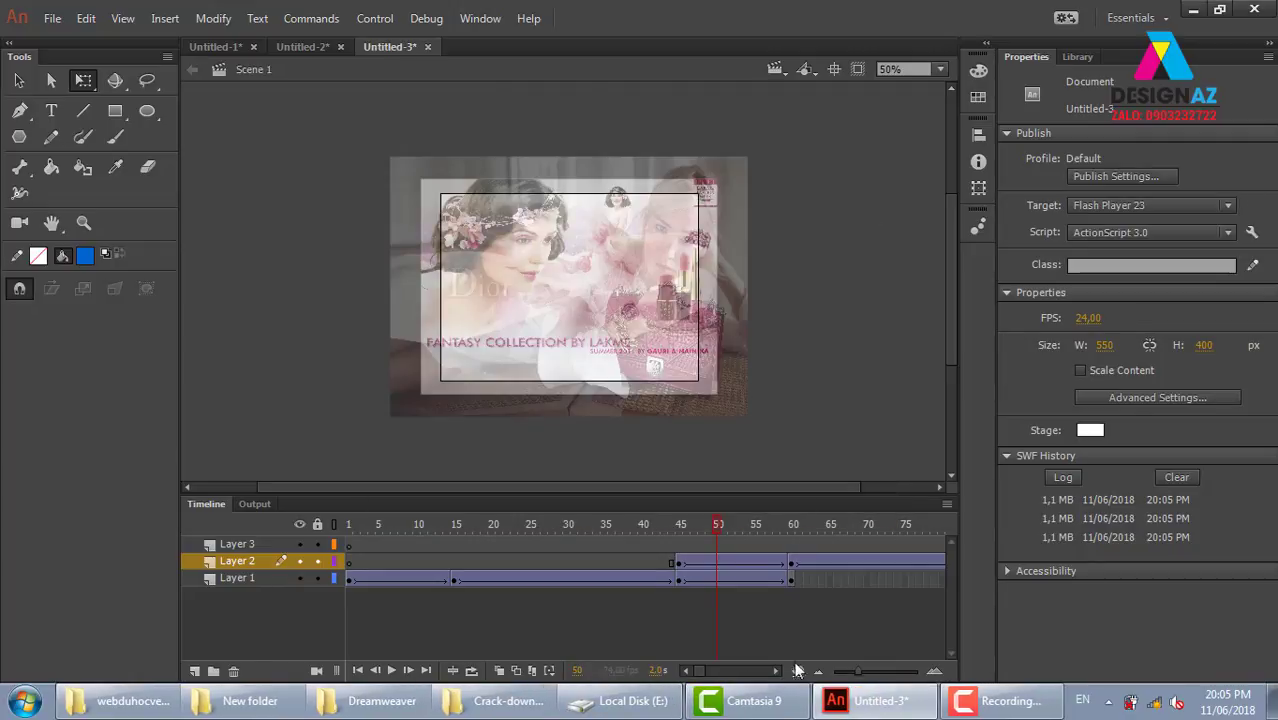
{"action": "left_click", "coordinate": [712, 671]}
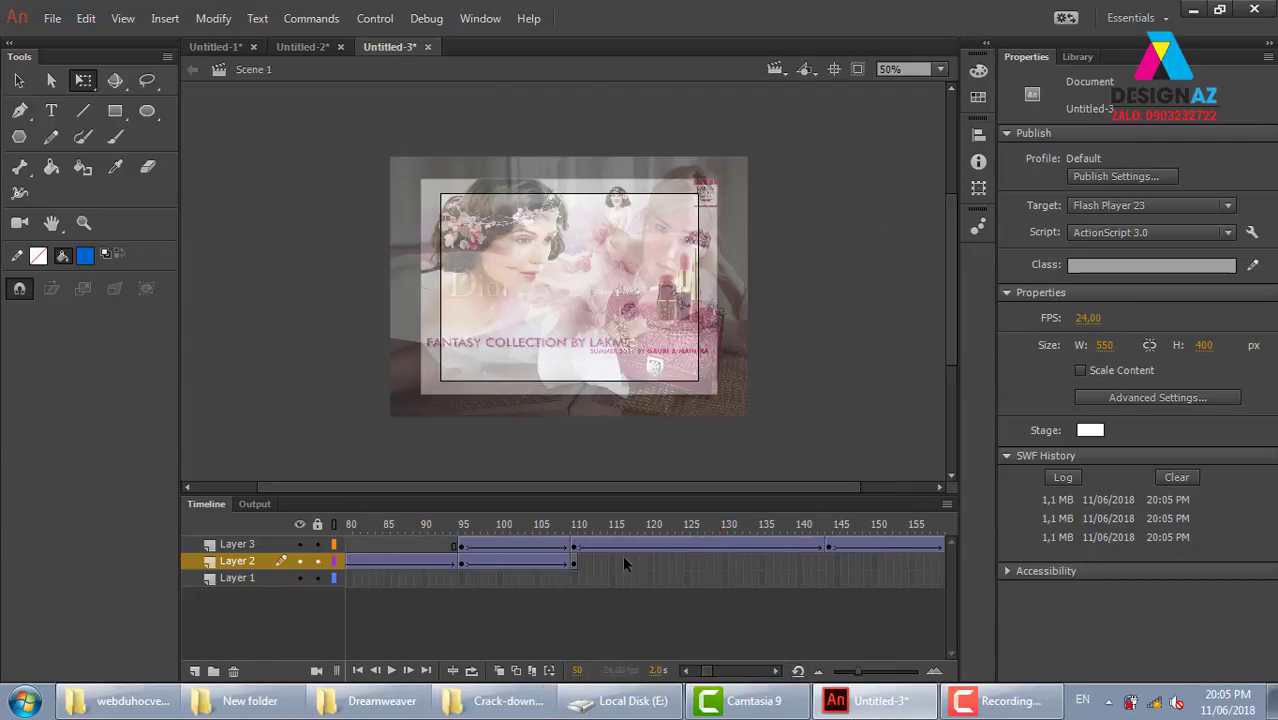
{"action": "left_click", "coordinate": [575, 562]}
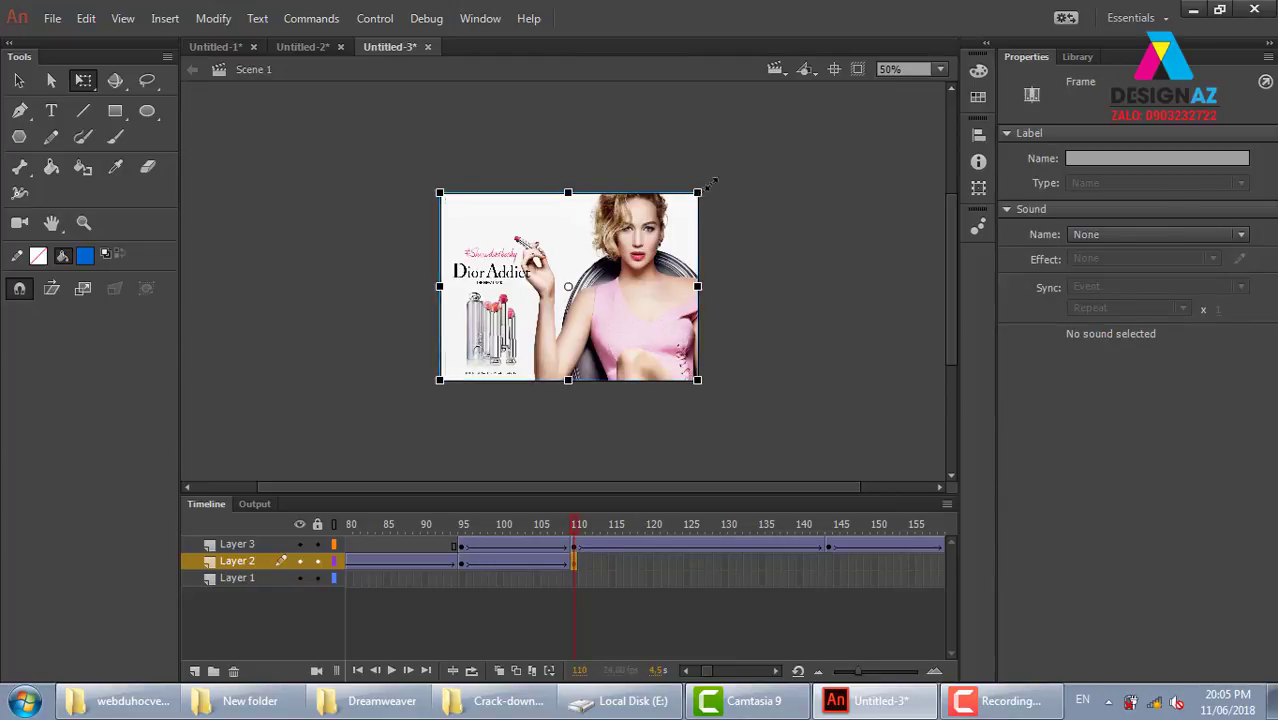
Step: Check the enlarged Tween 8 and Tween 9 instances, select the frame-160 image, and test the movie
{"action": "left_click", "coordinate": [709, 183]}
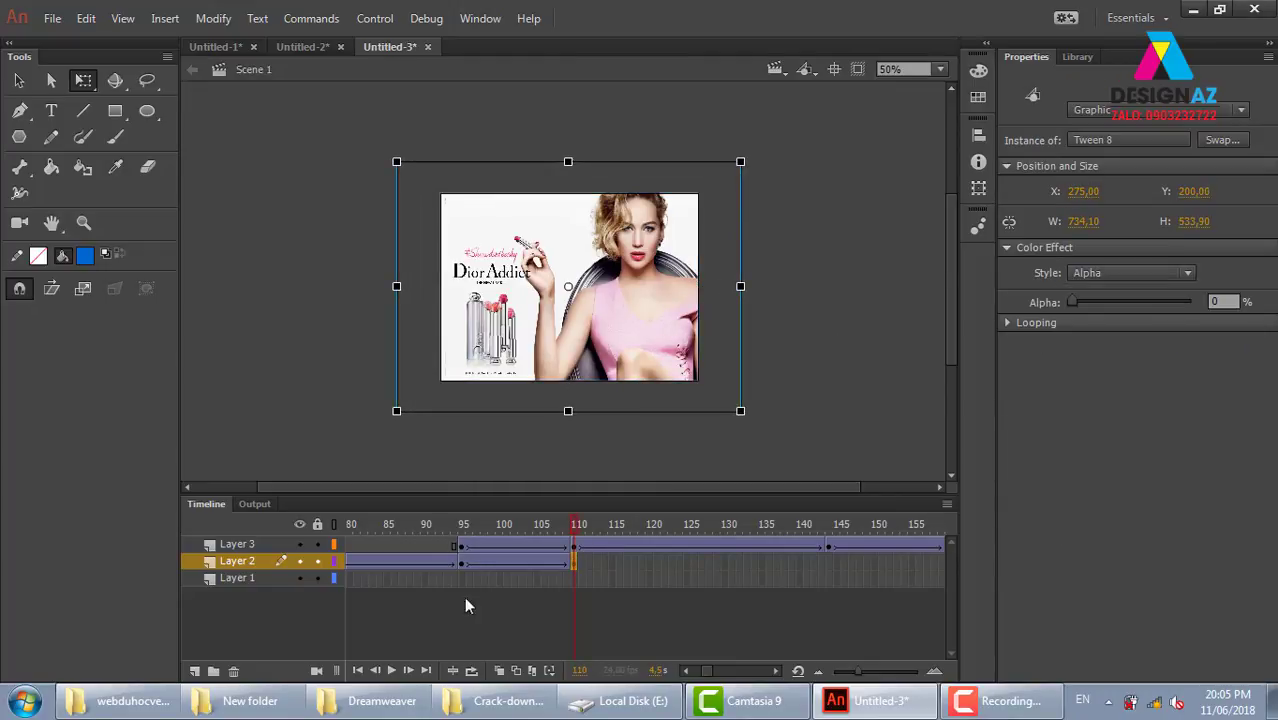
{"action": "left_click", "coordinate": [463, 546]}
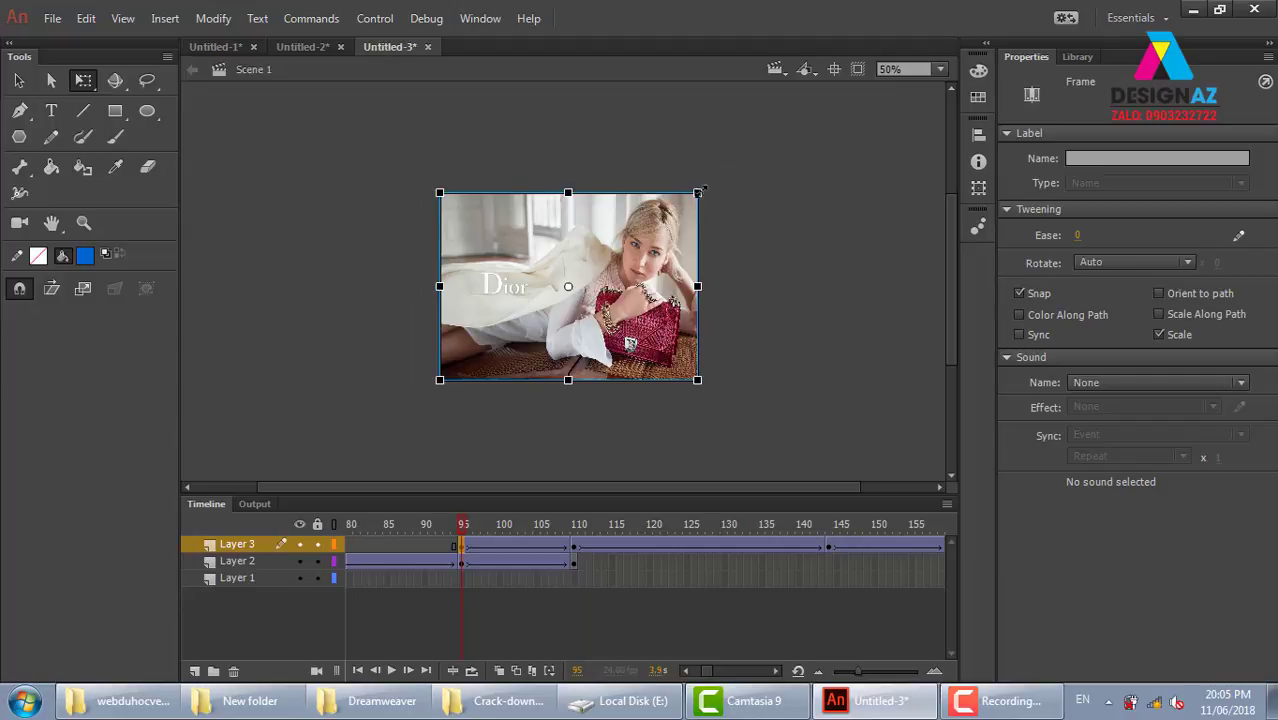
{"action": "left_click", "coordinate": [699, 190]}
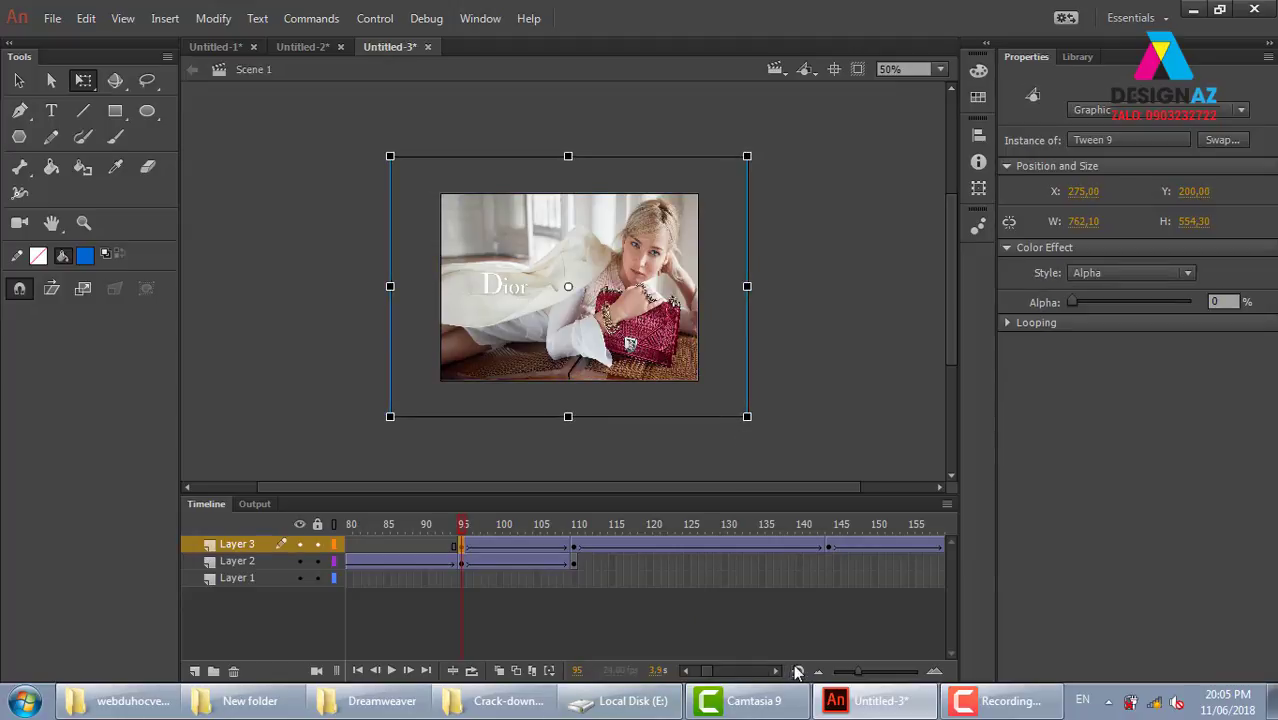
{"action": "left_click", "coordinate": [714, 671]}
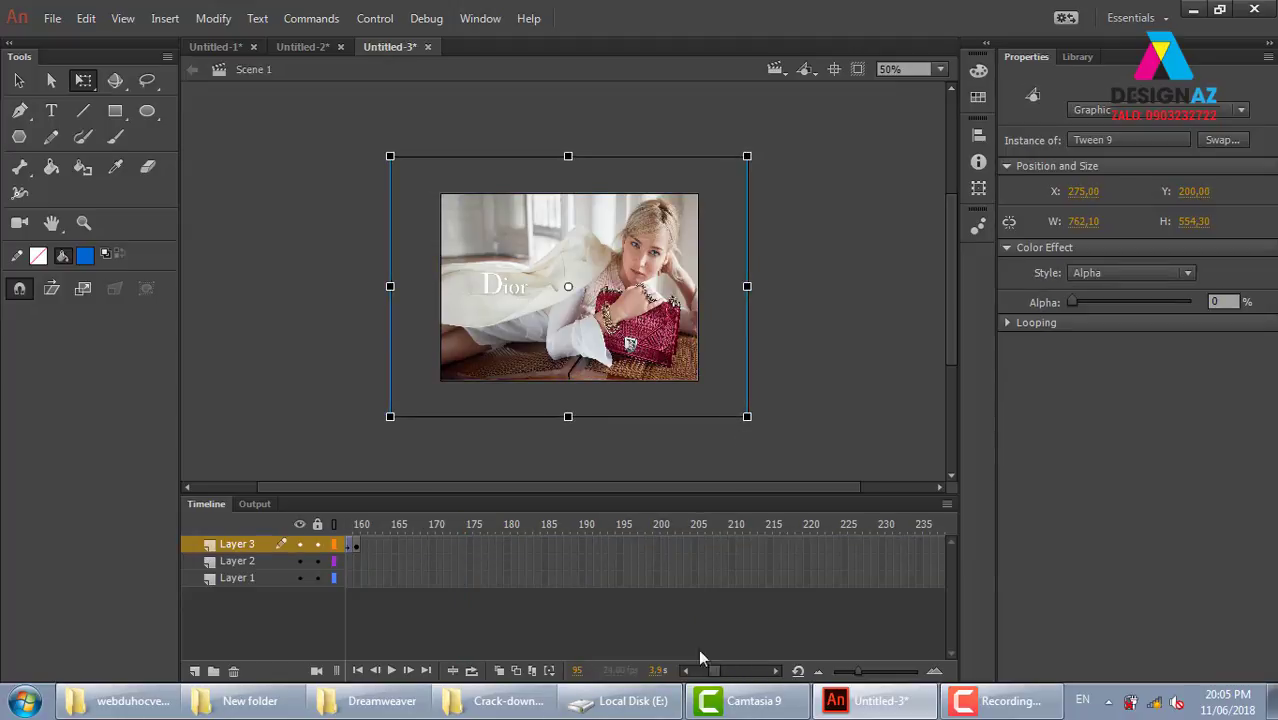
{"action": "left_click", "coordinate": [356, 546]}
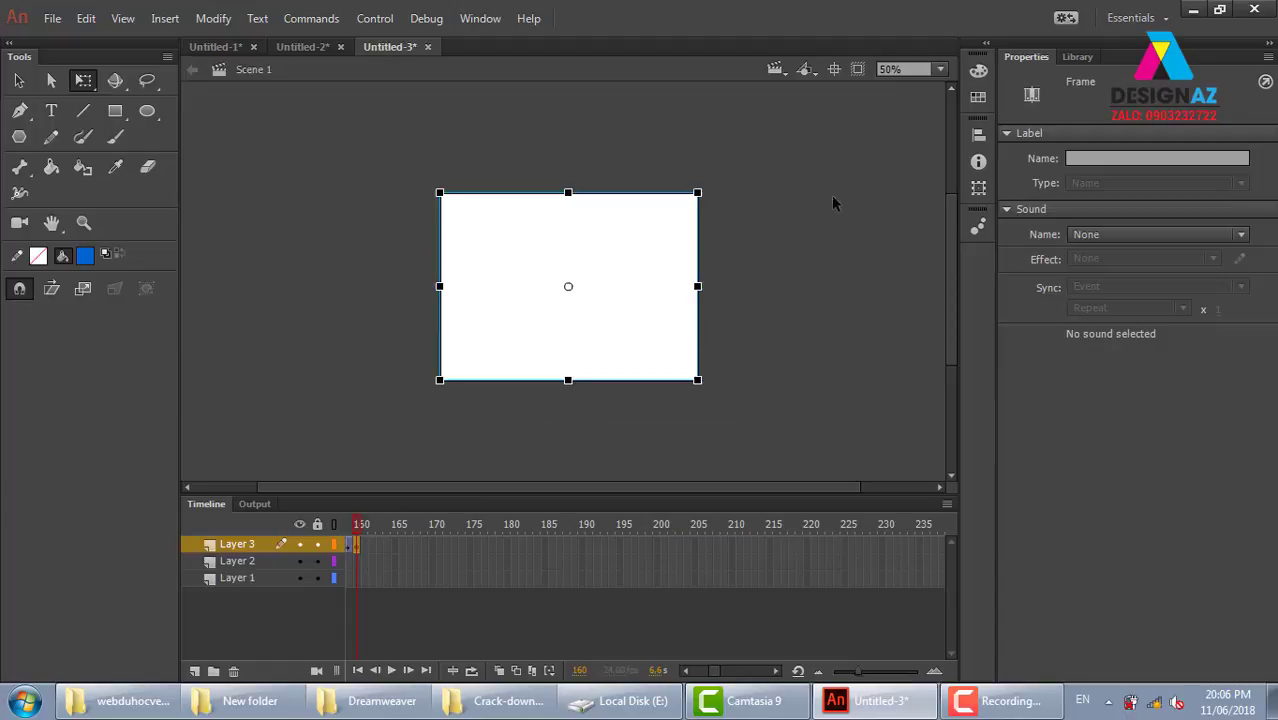
{"action": "left_click", "coordinate": [690, 197]}
{"action": "key", "text": "ctrl+Return"}
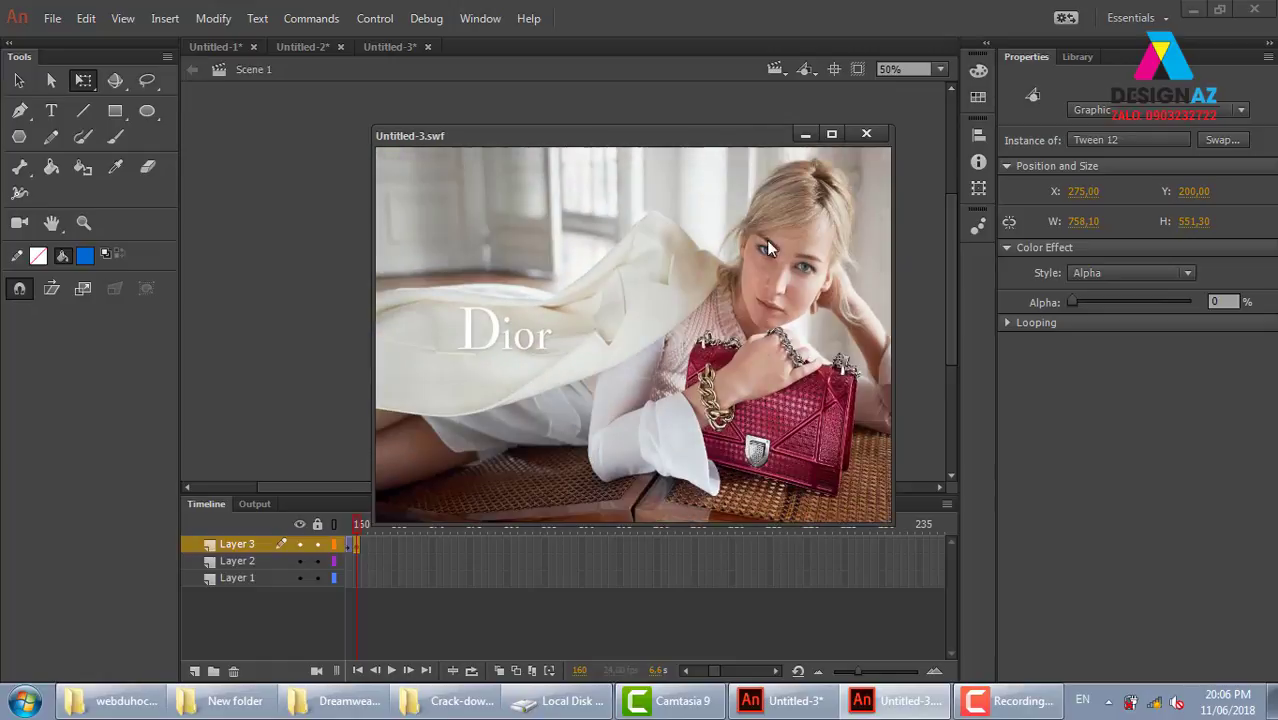
Step: Close the test movie, deselect the image, and bring up the screen recorder controls
{"action": "left_click", "coordinate": [866, 133]}
{"action": "left_click", "coordinate": [324, 228]}
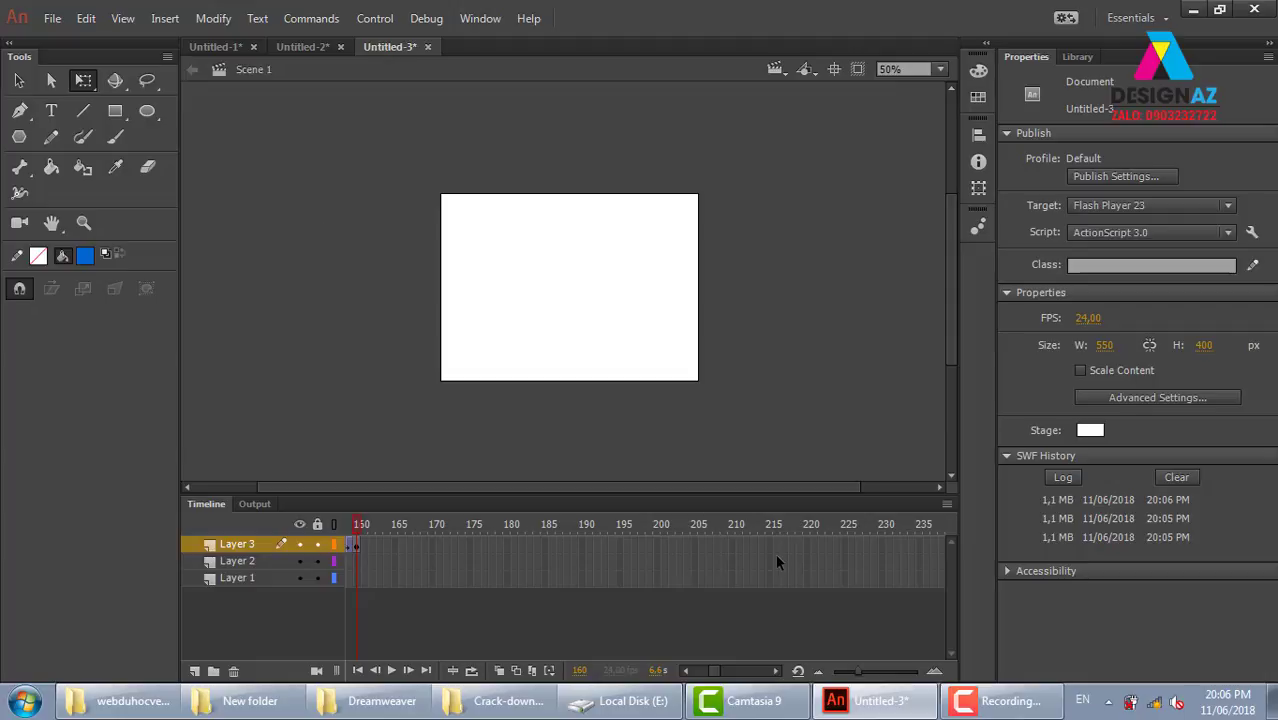
{"action": "left_click", "coordinate": [1005, 708]}
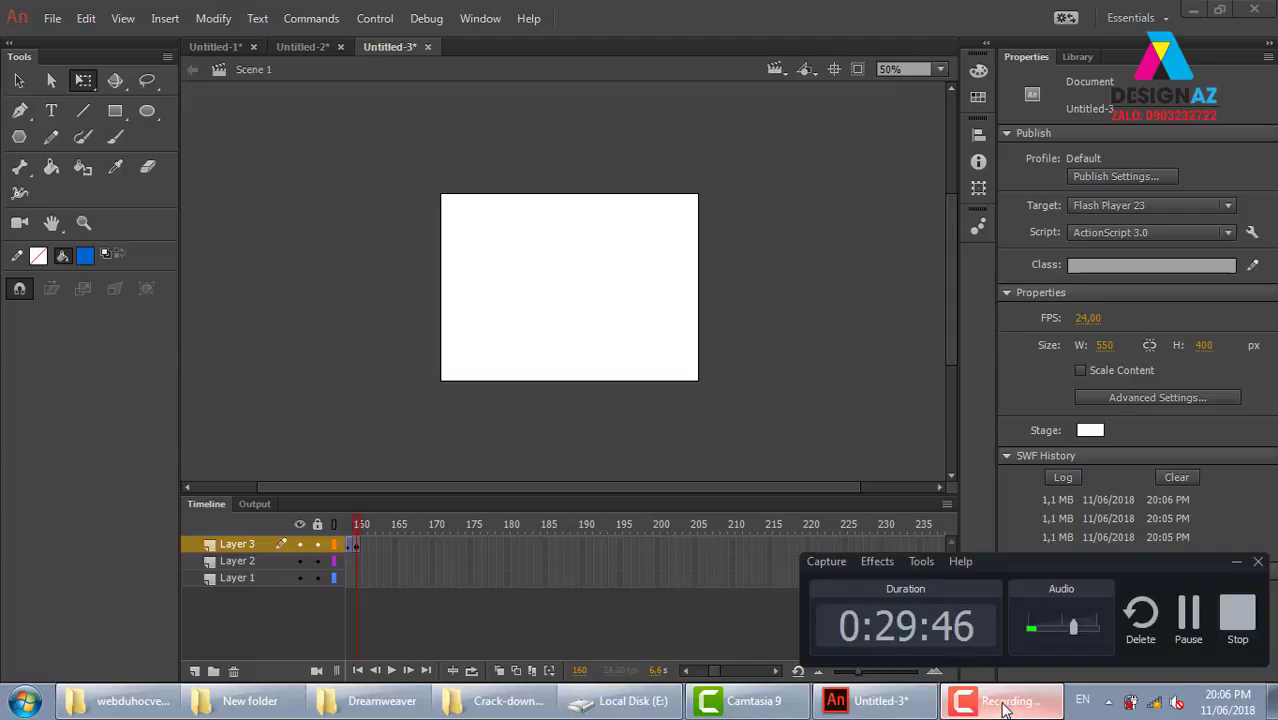